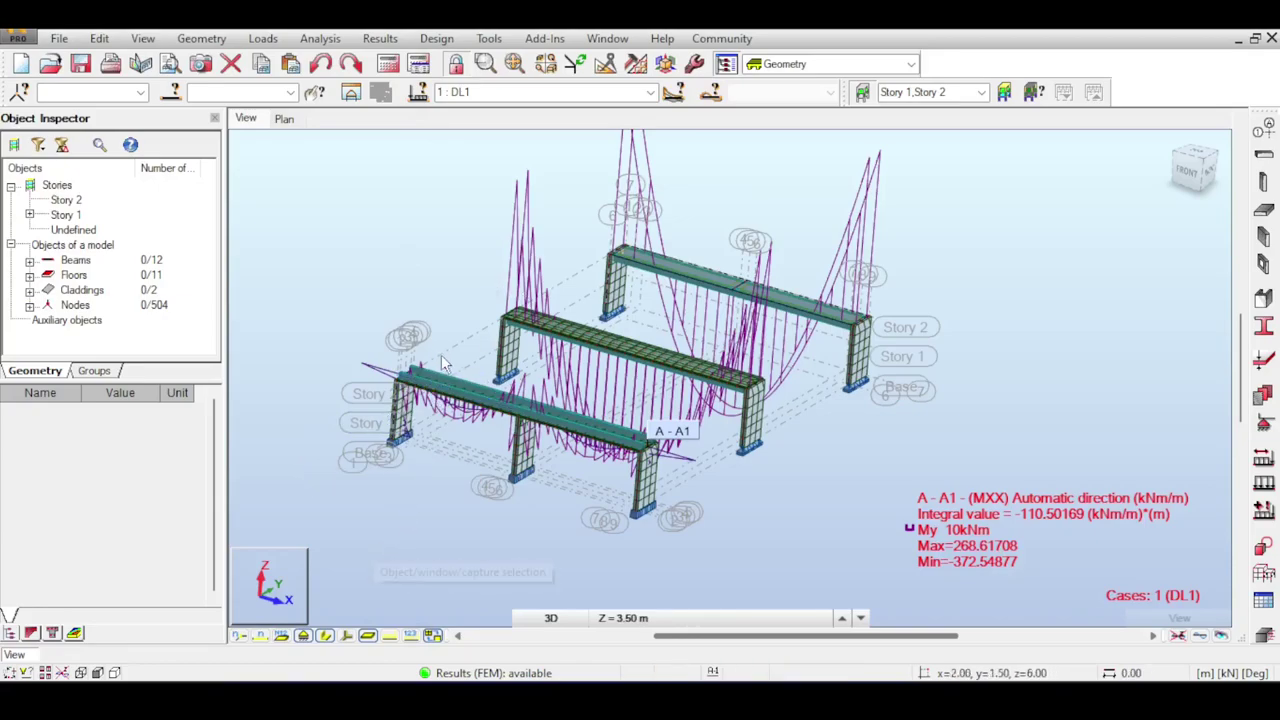
Examine the DL1 bending moment diagrams on the three bridge frames from several angles.
{"action": "scroll", "coordinate": [810, 290], "scroll_direction": "up", "scroll_amount": 3}
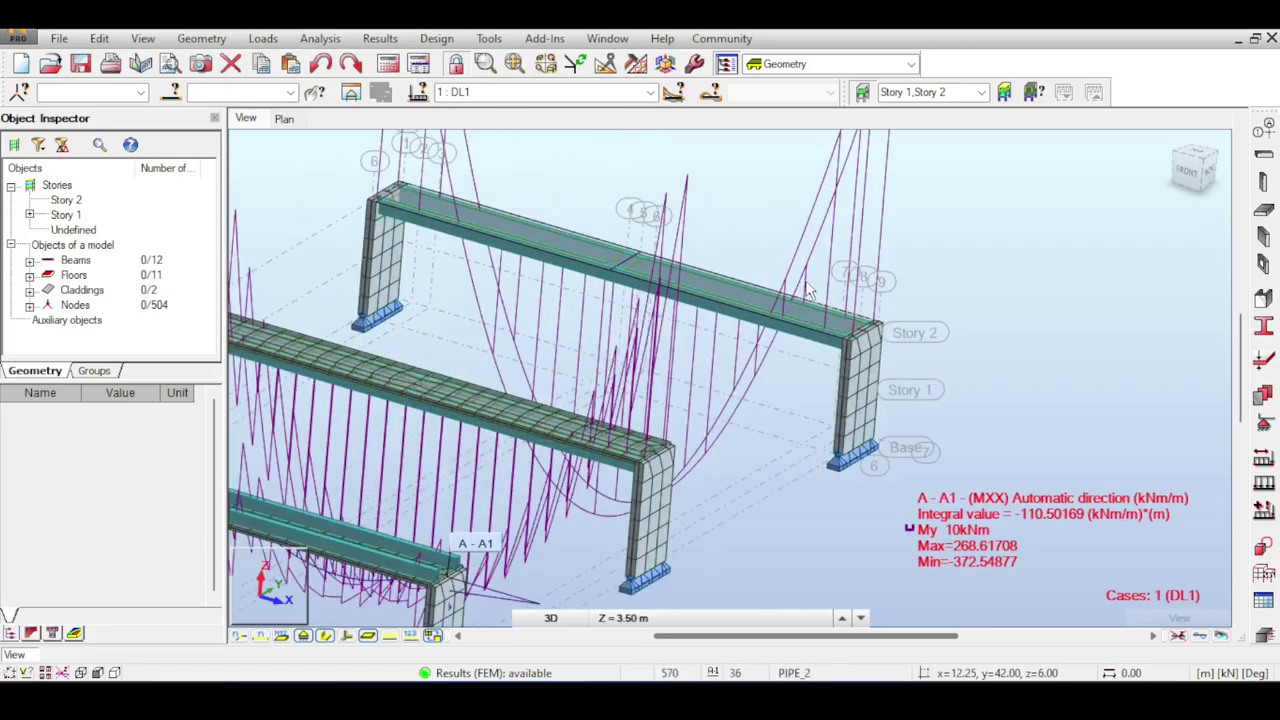
{"action": "scroll", "coordinate": [798, 288], "scroll_direction": "down", "scroll_amount": 3}
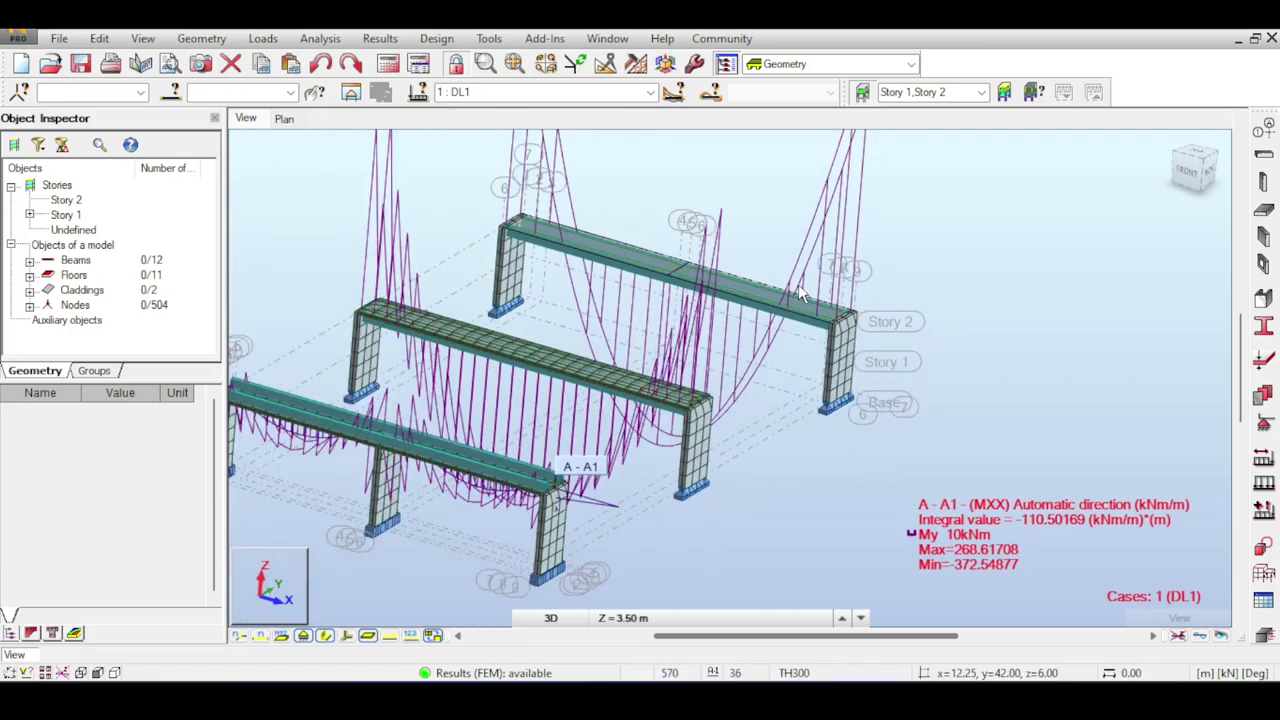
{"action": "scroll", "coordinate": [783, 313], "scroll_direction": "down", "scroll_amount": 2}
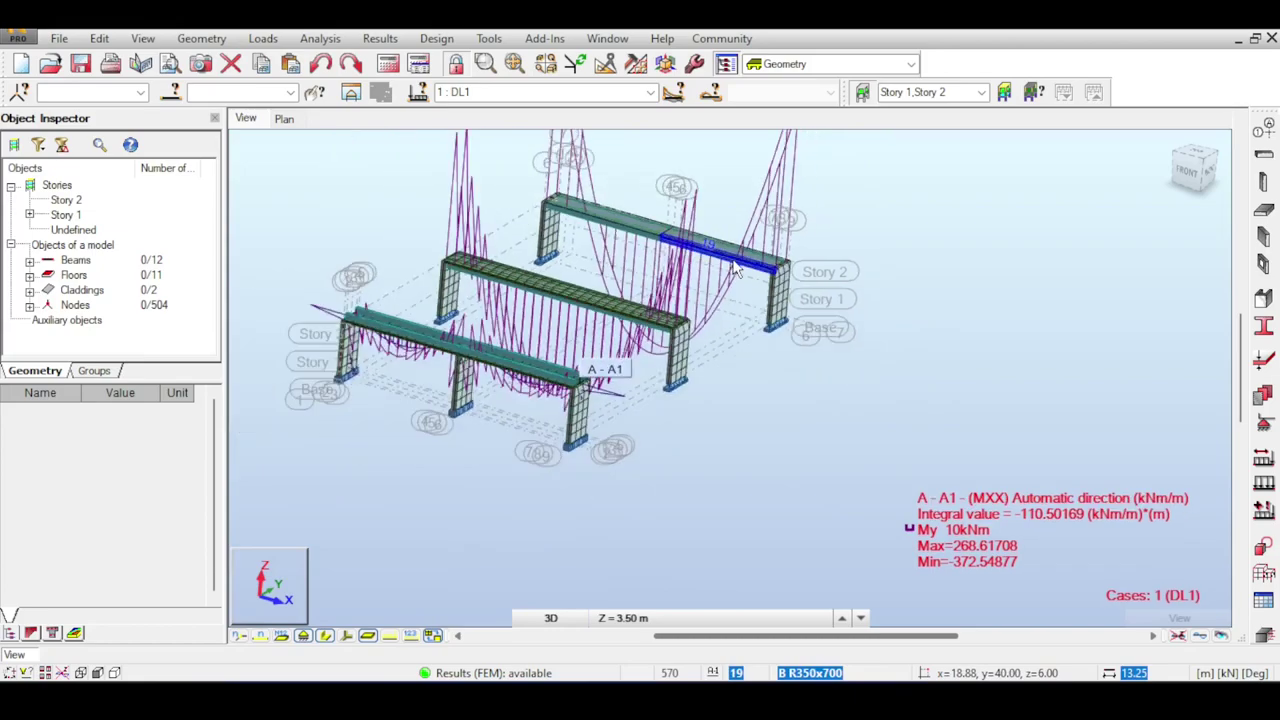
{"action": "scroll", "coordinate": [735, 268], "scroll_direction": "down", "scroll_amount": 1}
{"action": "scroll", "coordinate": [720, 285], "scroll_direction": "up", "scroll_amount": 3}
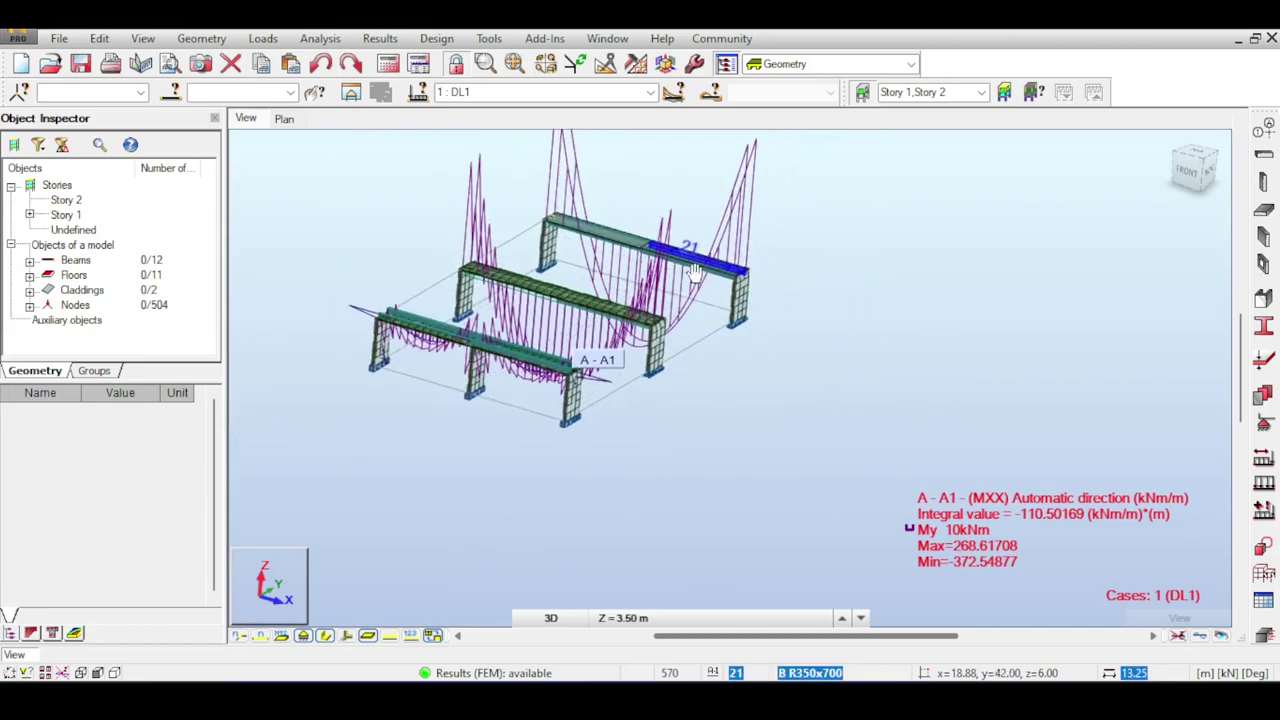
{"action": "middle_click_drag", "start_coordinate": [540, 328], "coordinate": [549, 271]}
{"action": "scroll", "coordinate": [655, 312], "scroll_direction": "down", "scroll_amount": 1}
{"action": "left_click_drag", "start_coordinate": [1203, 160], "coordinate": [1213, 191]}
{"action": "scroll", "coordinate": [680, 331], "scroll_direction": "down", "scroll_amount": 2}
{"action": "middle_click_drag", "start_coordinate": [701, 273], "coordinate": [693, 291]}
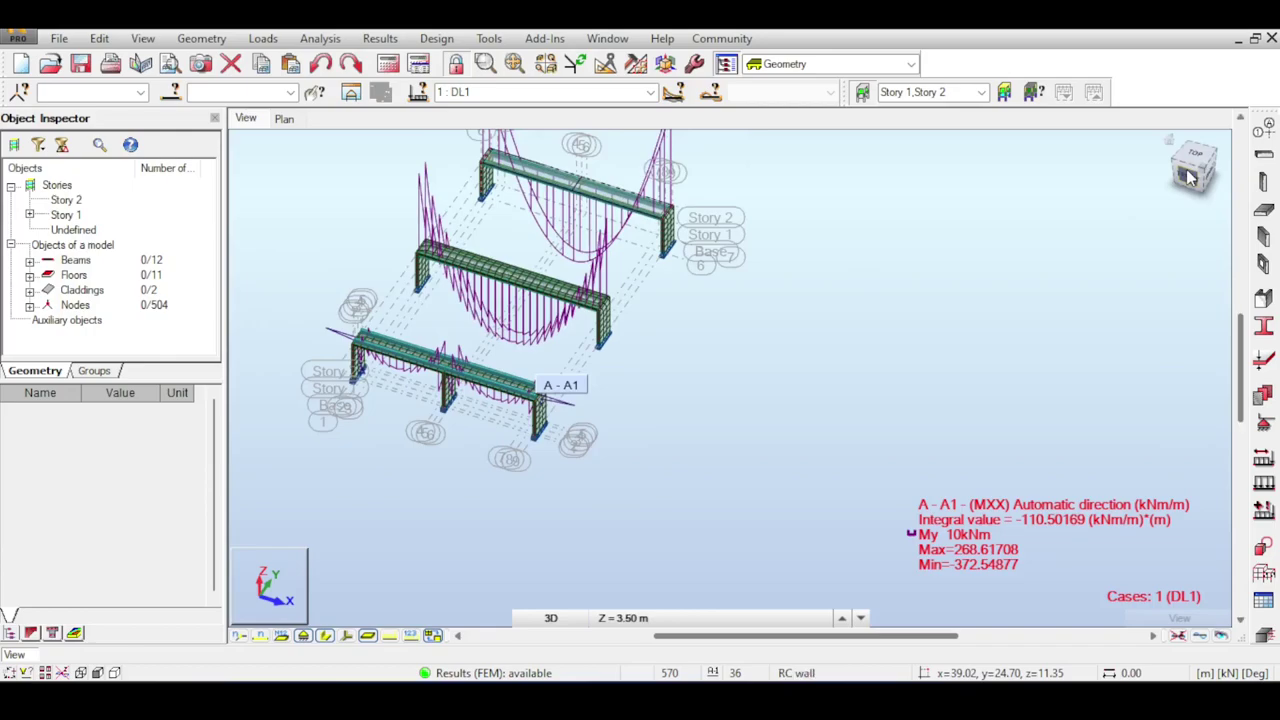
{"action": "left_click_drag", "start_coordinate": [1190, 177], "coordinate": [1196, 168]}
{"action": "middle_click_drag", "start_coordinate": [630, 318], "coordinate": [706, 317]}
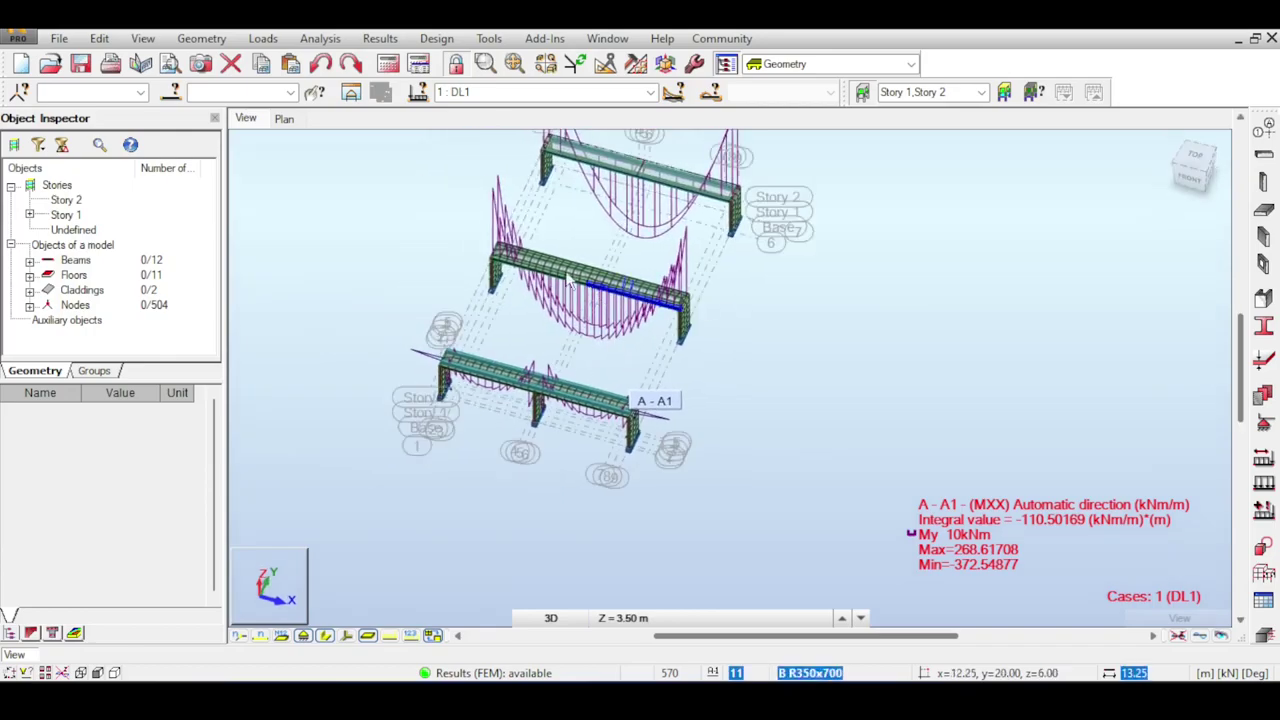
{"action": "left_click_drag", "start_coordinate": [463, 206], "coordinate": [708, 352]}
{"action": "left_click", "coordinate": [686, 420]}
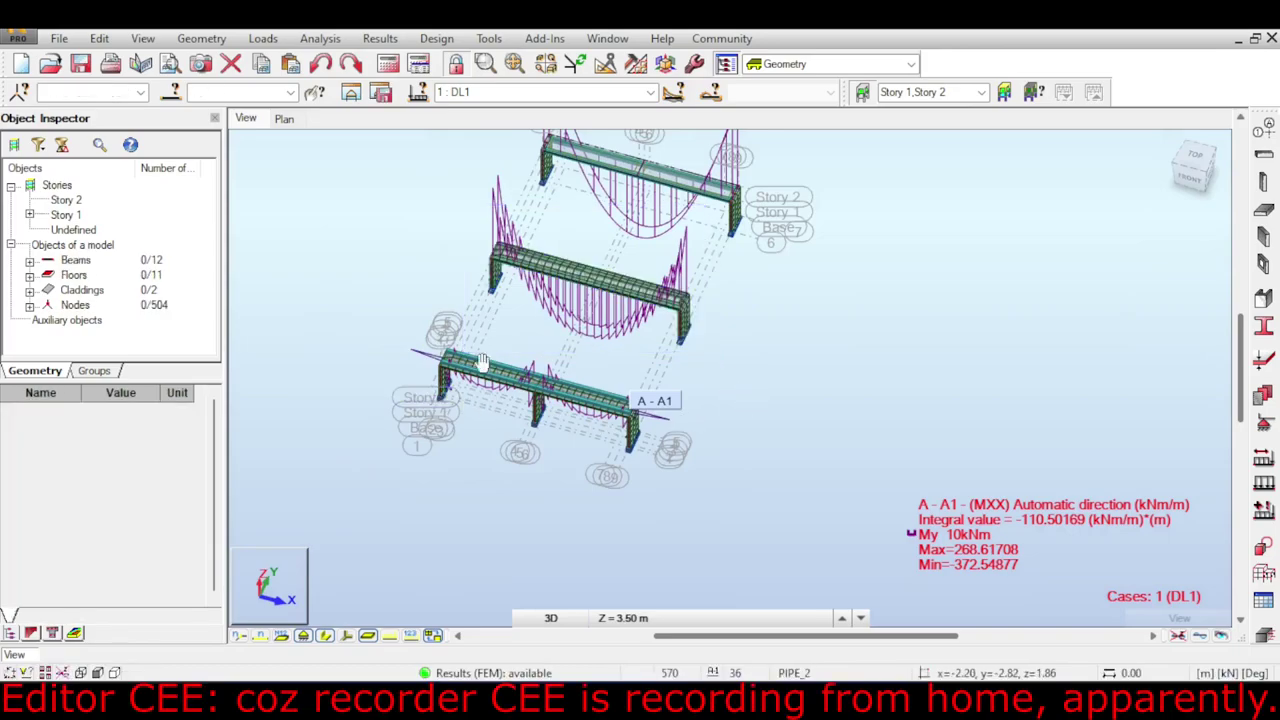
Copy the two-span frame once with translation vector 40,0,0.
{"action": "middle_click_drag", "start_coordinate": [431, 396], "coordinate": [433, 338]}
{"action": "scroll", "coordinate": [433, 338], "scroll_direction": "up", "scroll_amount": 1}
{"action": "left_click_drag", "start_coordinate": [411, 272], "coordinate": [718, 443]}
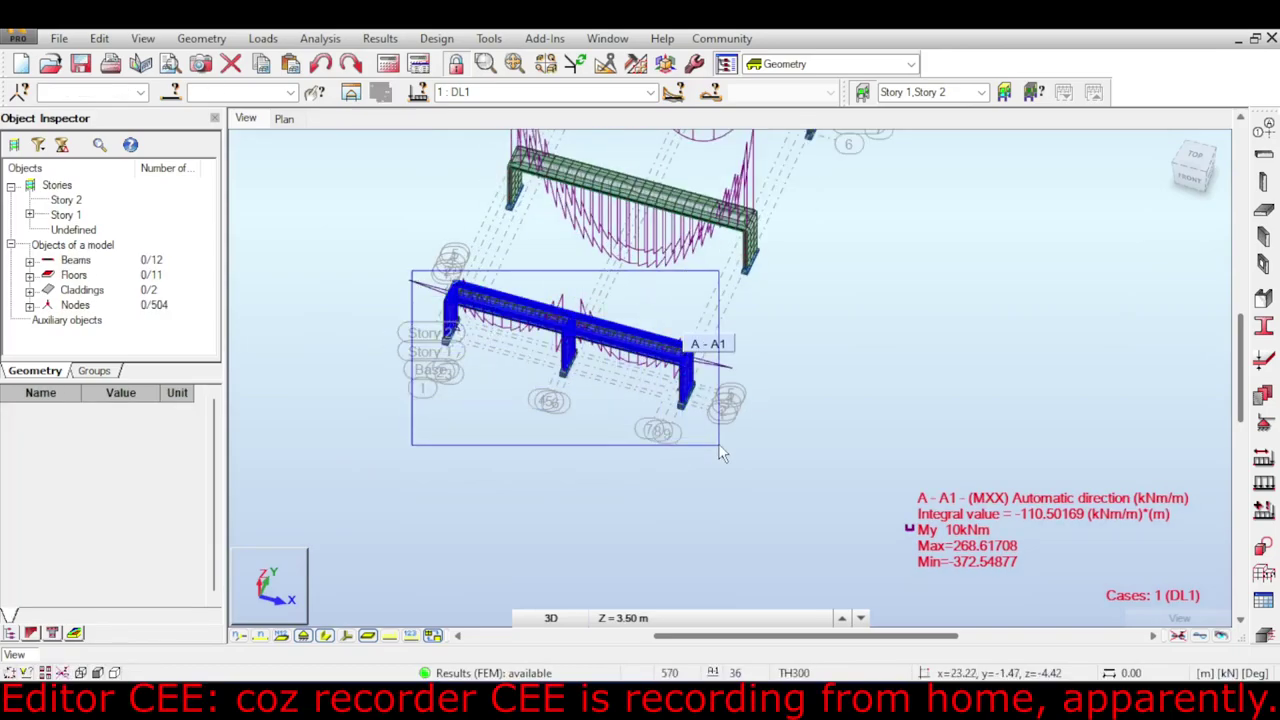
{"action": "left_click", "coordinate": [99, 38]}
{"action": "mouse_move", "coordinate": [240, 276]}
{"action": "left_click", "coordinate": [320, 272]}
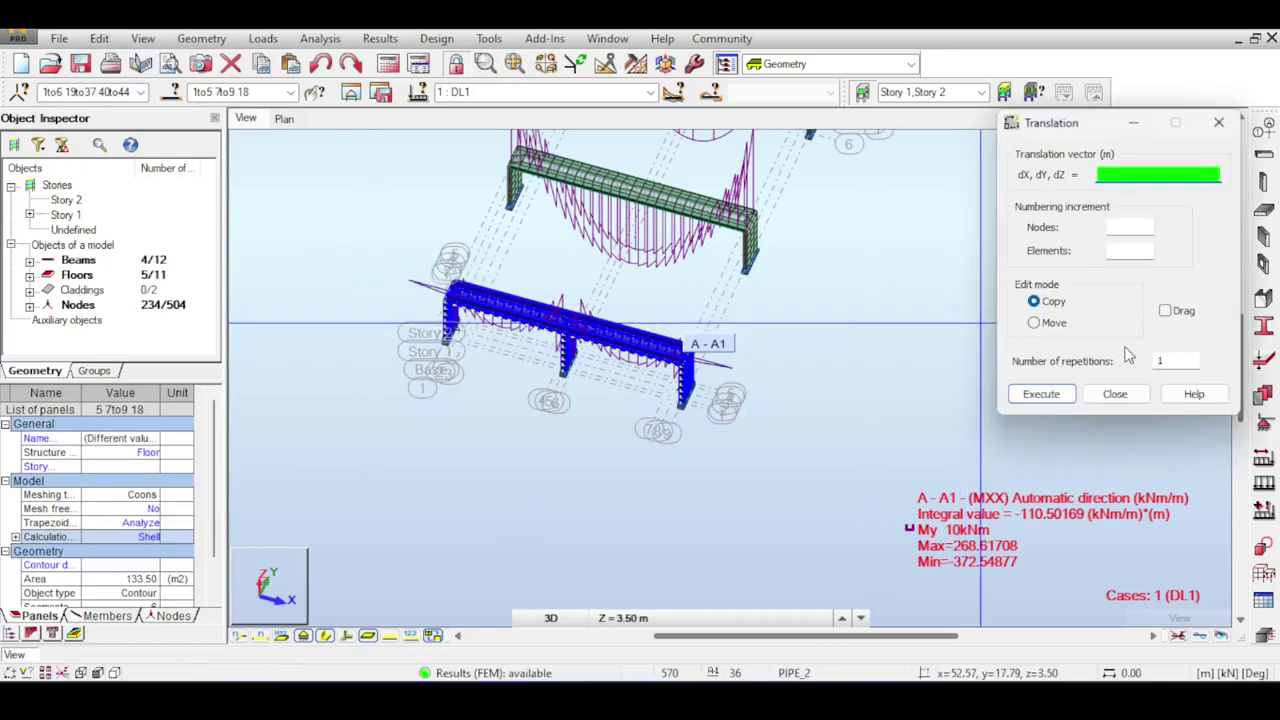
{"action": "left_click", "coordinate": [1041, 393]}
{"action": "left_click", "coordinate": [697, 391]}
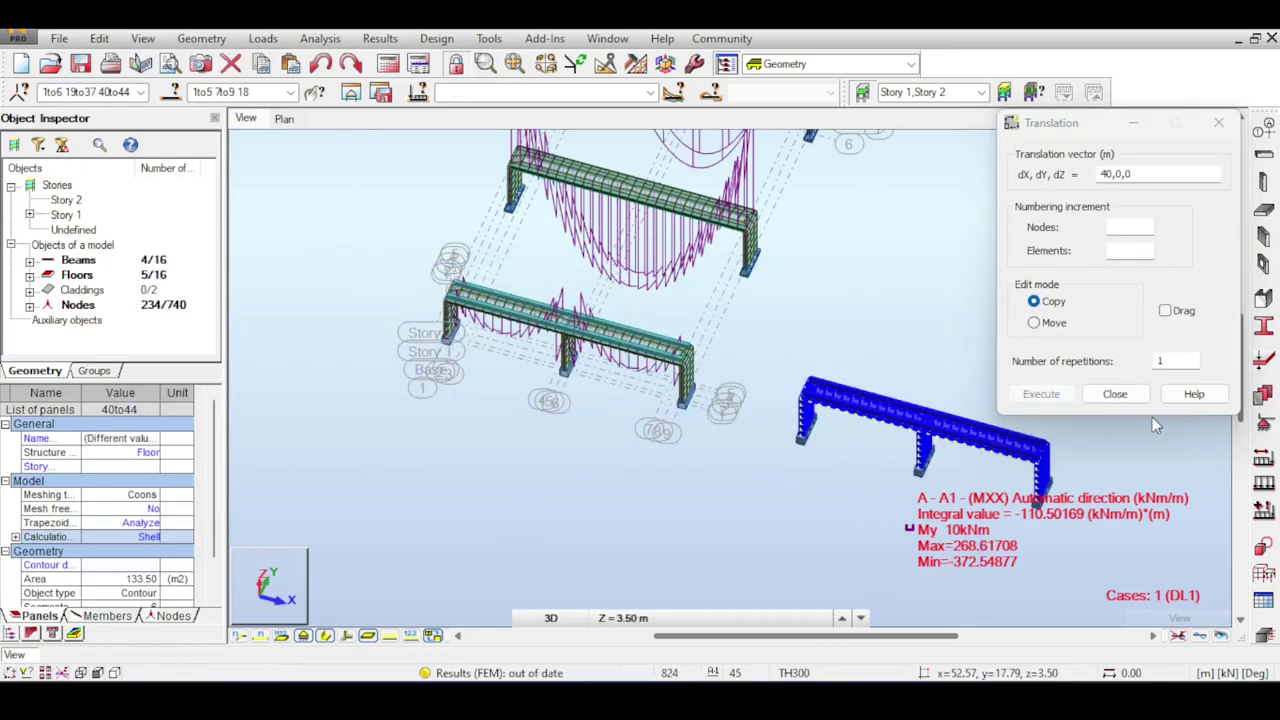
{"action": "left_click", "coordinate": [1114, 393]}
Select the base nodes of the copied frame's three walls in front view and check their support type.
{"action": "scroll", "coordinate": [1044, 365], "scroll_direction": "up", "scroll_amount": 6}
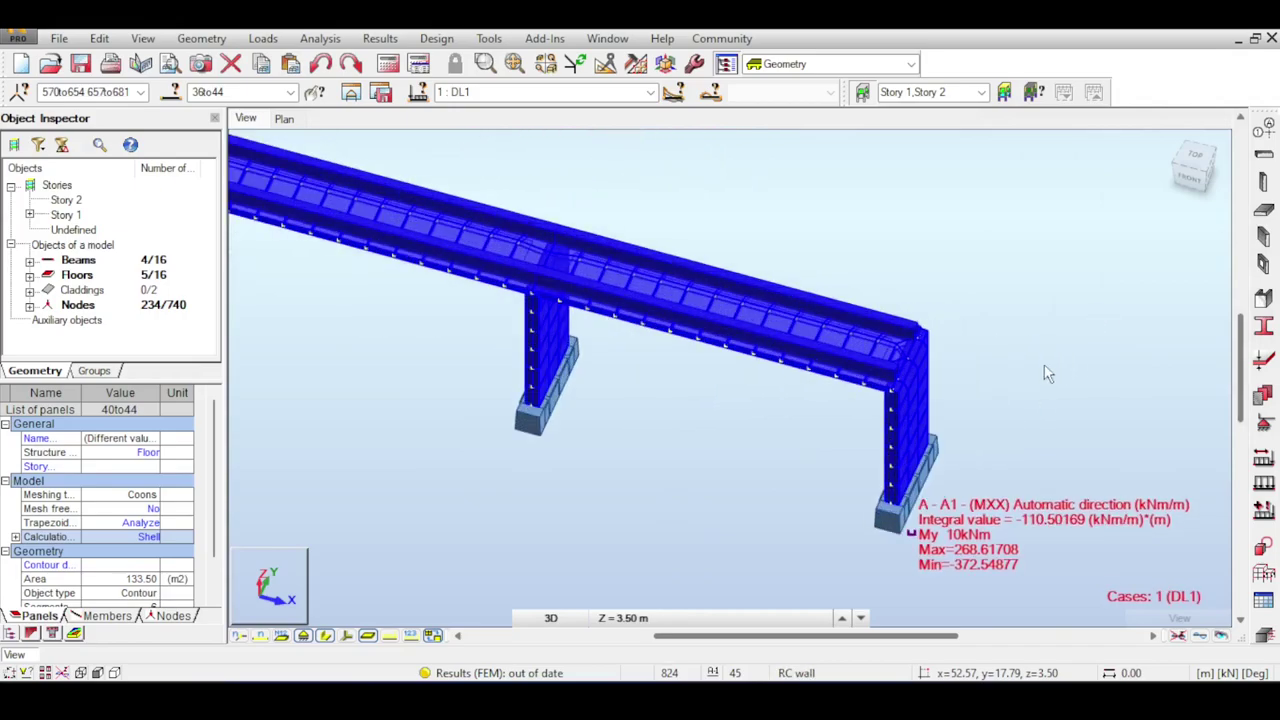
{"action": "left_click", "coordinate": [1192, 190]}
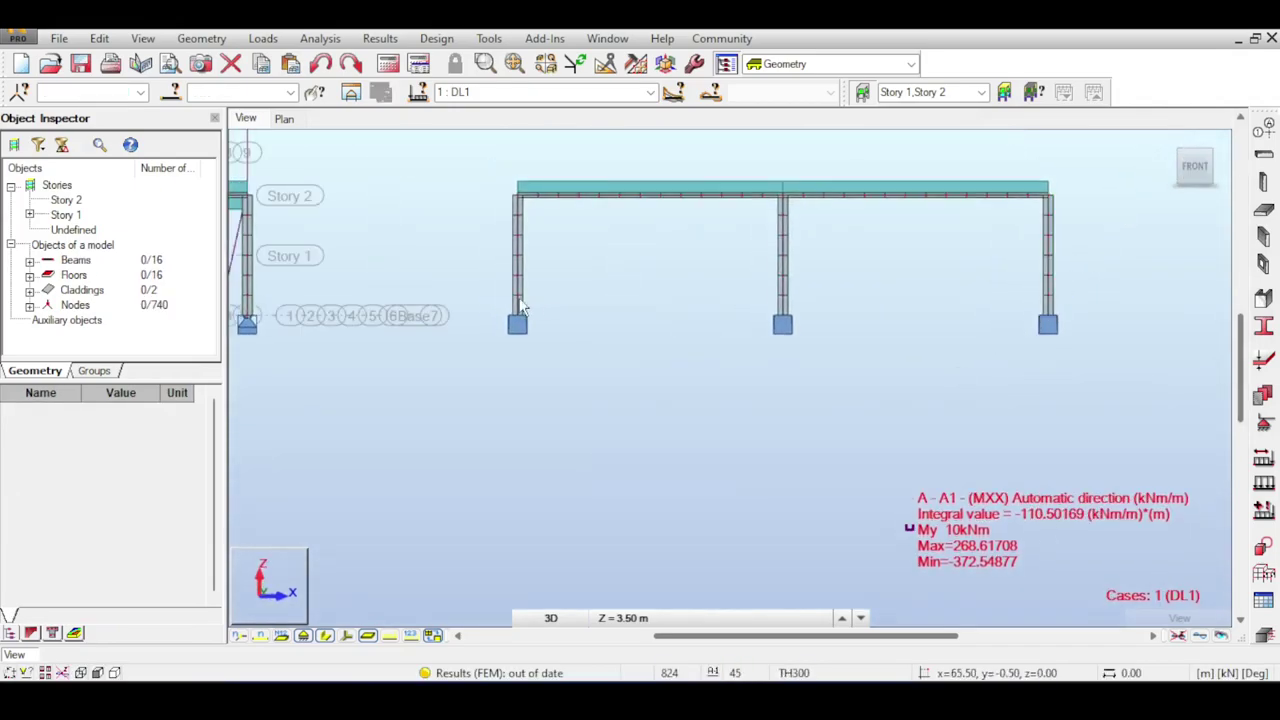
{"action": "left_click_drag", "start_coordinate": [441, 270], "coordinate": [977, 371]}
{"action": "left_click", "coordinate": [460, 314]}
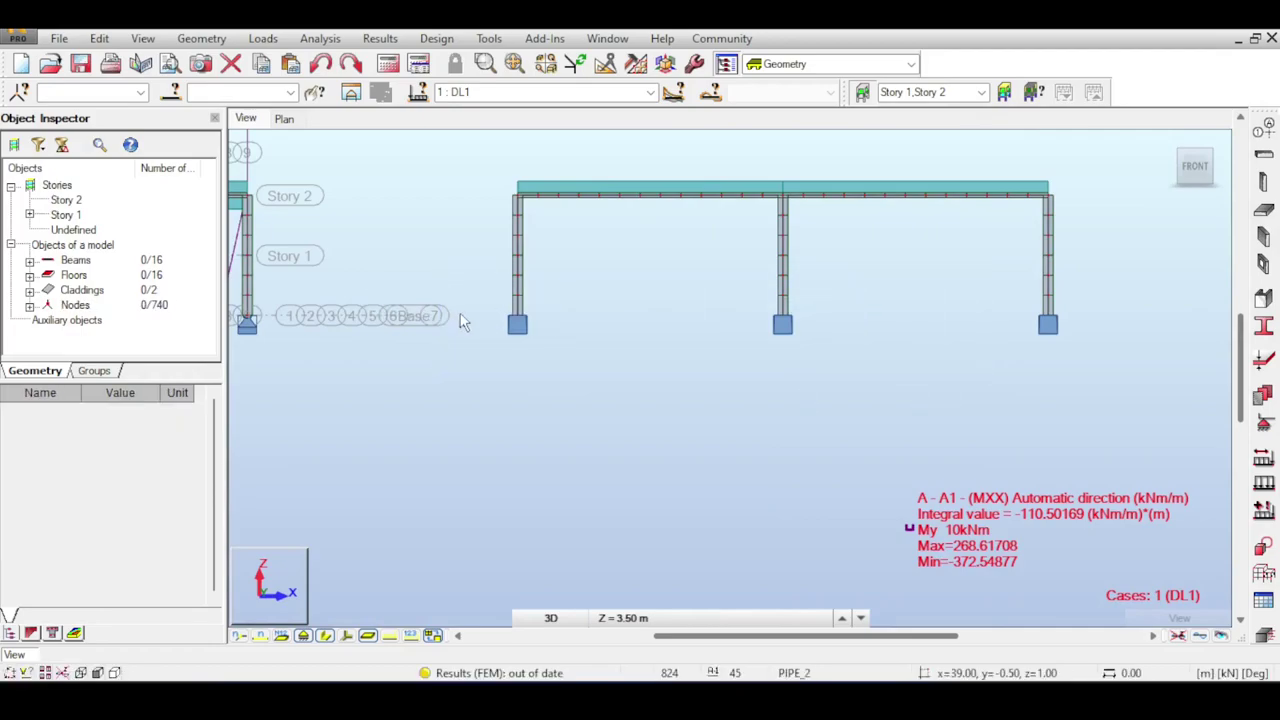
{"action": "left_click_drag", "start_coordinate": [889, 388], "coordinate": [1104, 388]}
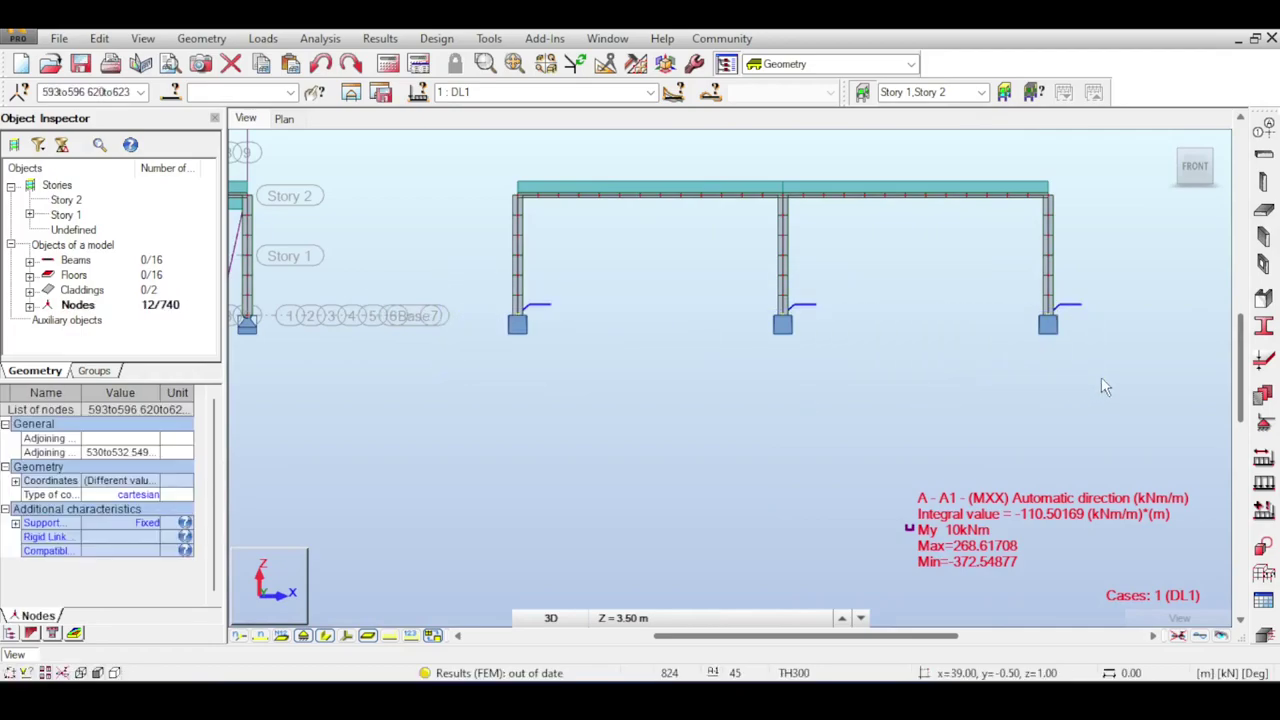
{"action": "left_click", "coordinate": [1173, 145]}
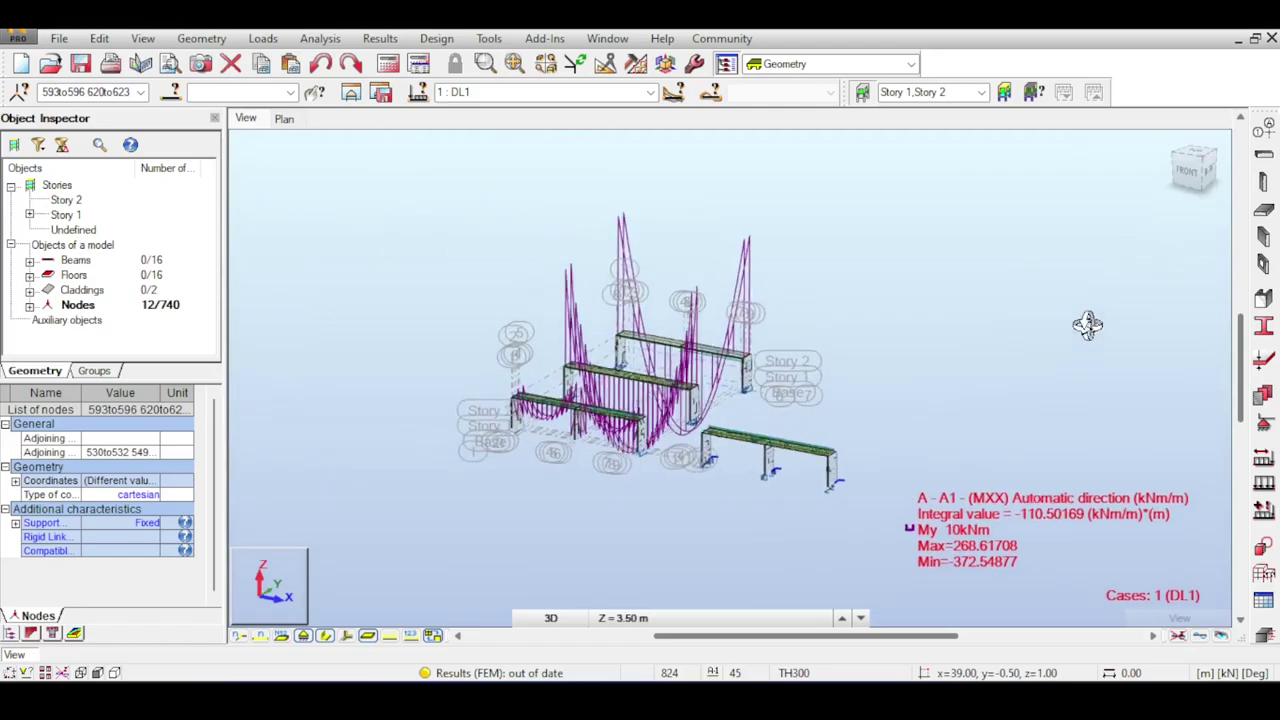
{"action": "right_click", "coordinate": [920, 390]}
{"action": "left_click", "coordinate": [904, 108]}
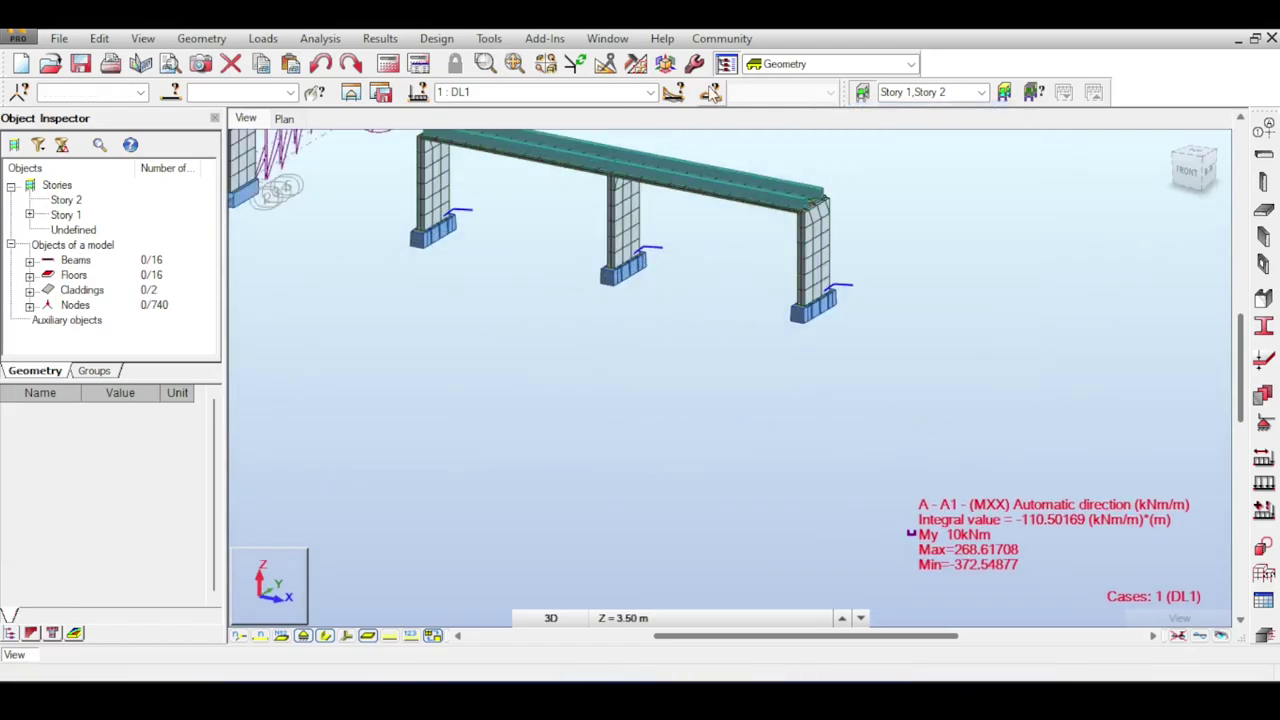
Delete the finite element mesh and assign pinned supports to the wall bases of the copied frame.
{"action": "left_click", "coordinate": [695, 64]}
{"action": "left_click", "coordinate": [602, 80]}
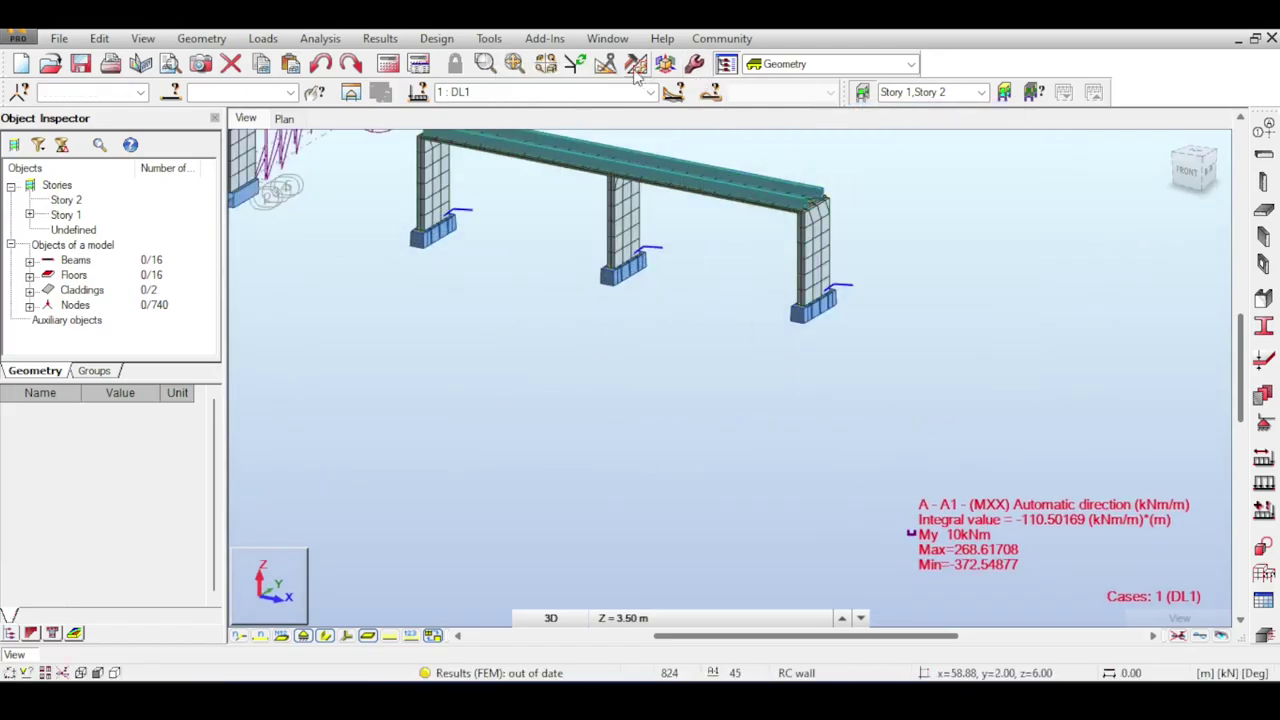
{"action": "left_click", "coordinate": [636, 66]}
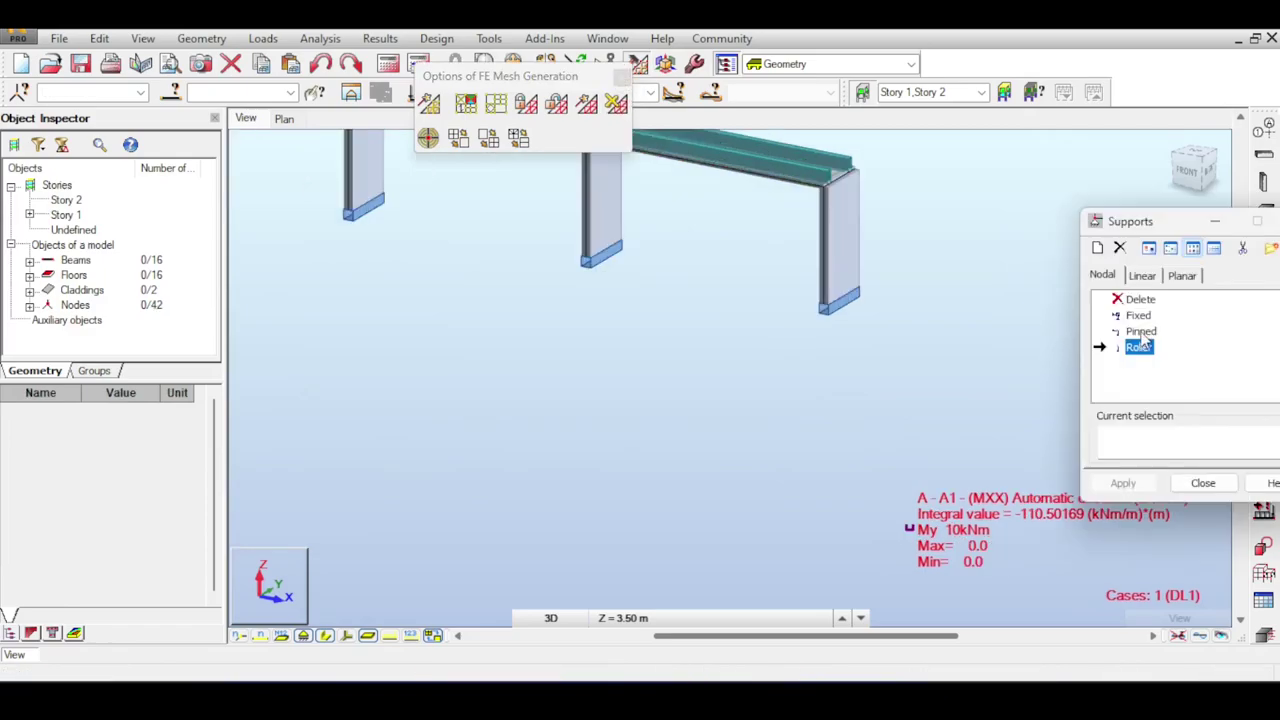
{"action": "left_click", "coordinate": [1140, 331]}
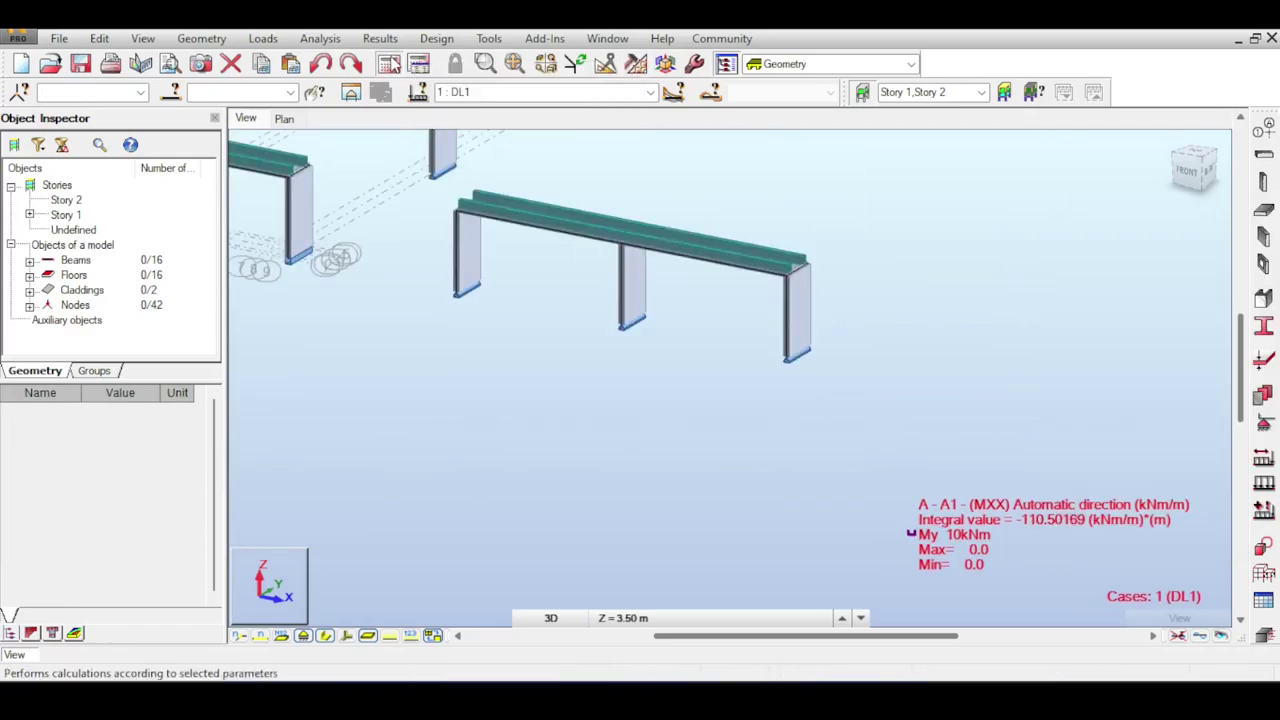
Recalculate the structure and inspect the copied frame's bending moment diagram.
{"action": "left_click", "coordinate": [418, 63]}
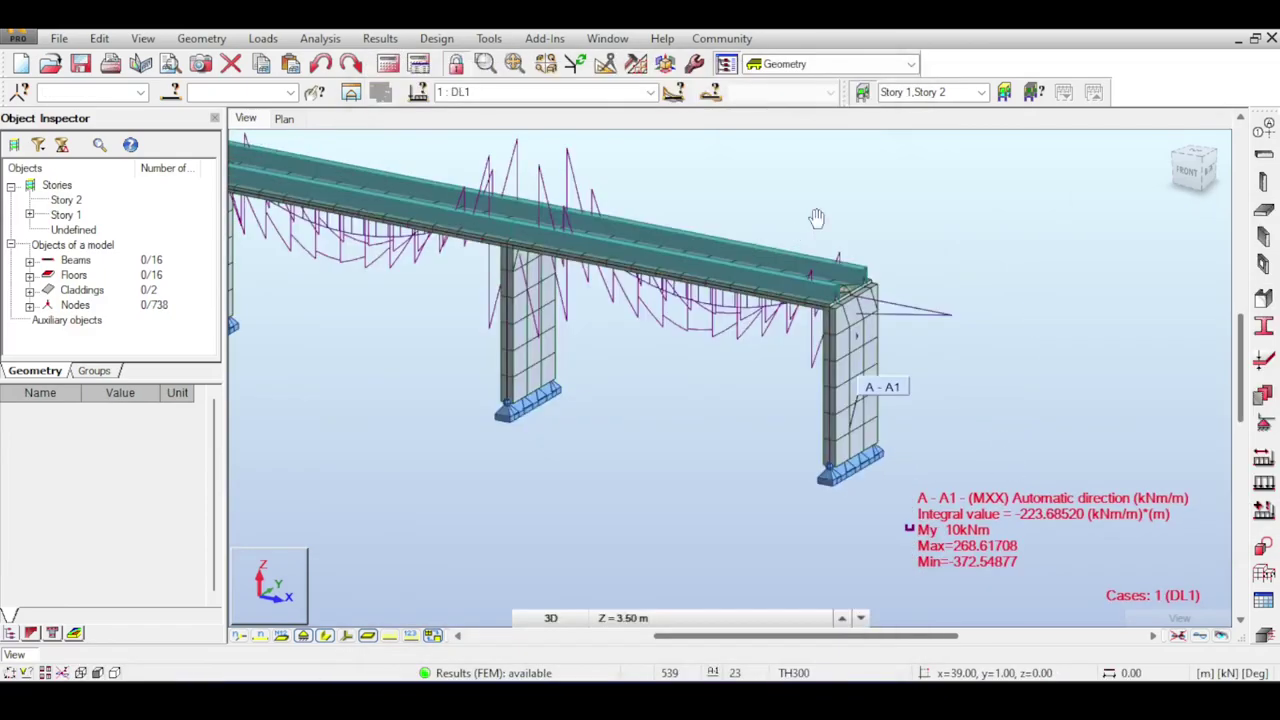
{"action": "middle_click_drag", "start_coordinate": [817, 218], "coordinate": [857, 219]}
{"action": "scroll", "coordinate": [857, 220], "scroll_direction": "up", "scroll_amount": 2}
{"action": "scroll", "coordinate": [1150, 213], "scroll_direction": "down", "scroll_amount": 3}
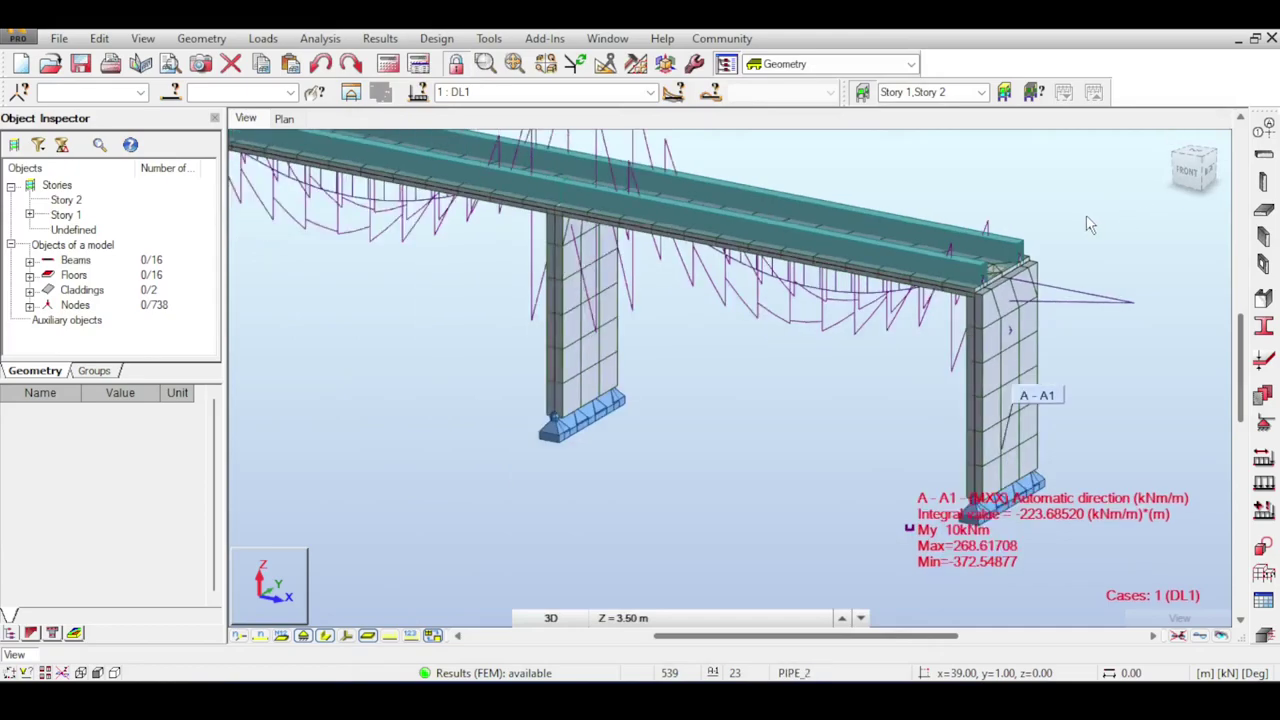
{"action": "left_click_drag", "start_coordinate": [1207, 171], "coordinate": [1227, 166]}
Delete the offsets from the deck beams and floor panels in both spans of the copied frame (36to39 41 43).
{"action": "left_click", "coordinate": [201, 38]}
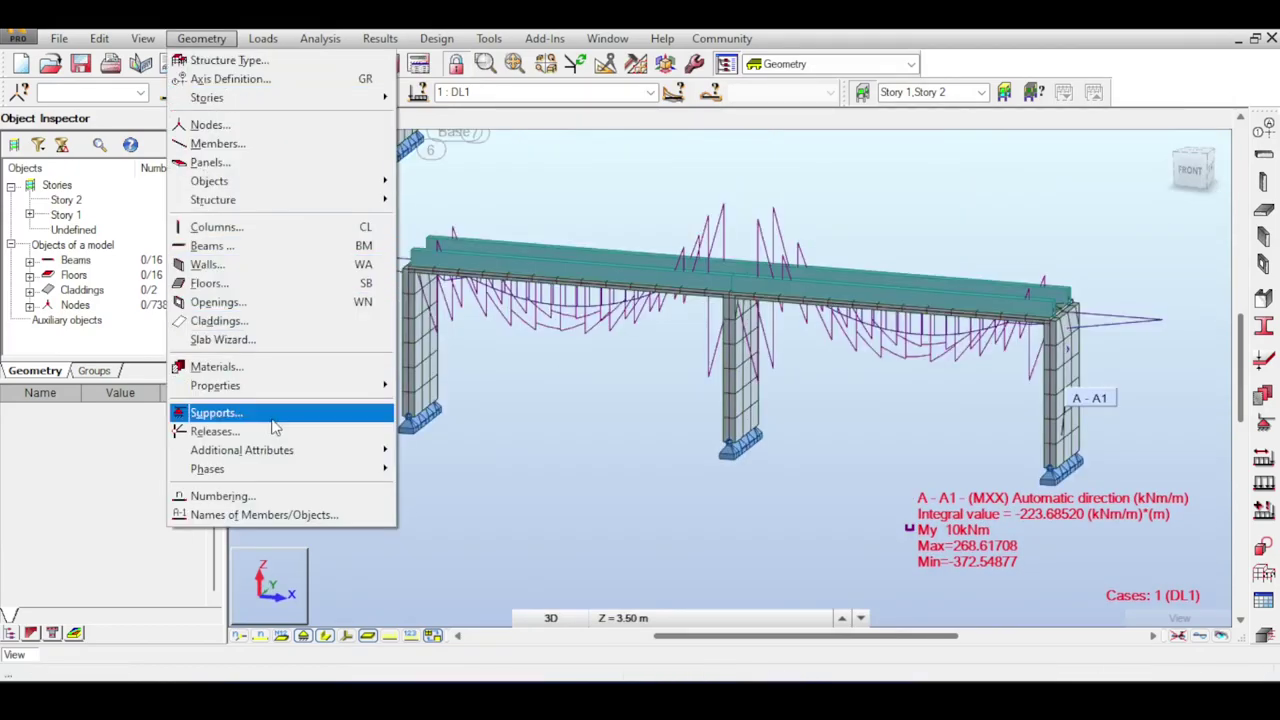
{"action": "mouse_move", "coordinate": [270, 453]}
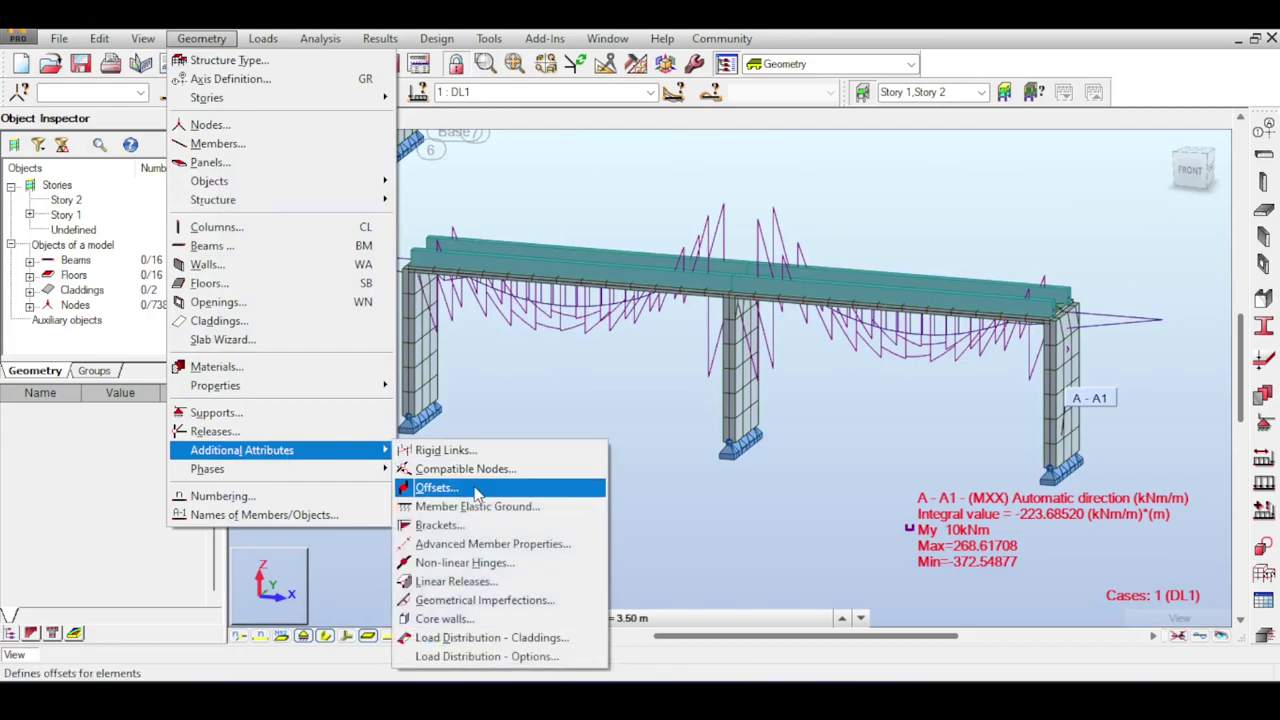
{"action": "left_click", "coordinate": [436, 487]}
{"action": "middle_click_drag", "start_coordinate": [885, 250], "coordinate": [839, 233]}
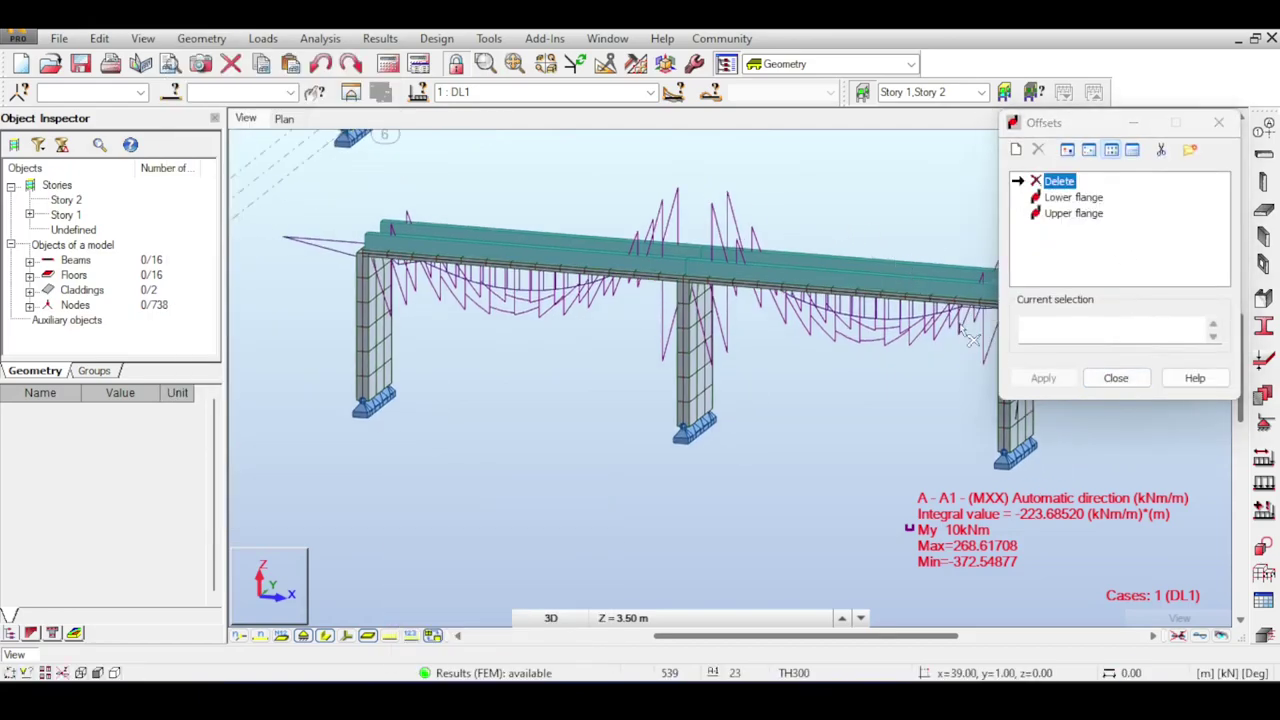
{"action": "left_click", "coordinate": [1110, 329]}
{"action": "left_click_drag", "start_coordinate": [897, 201], "coordinate": [847, 310]}
{"action": "left_click", "coordinate": [848, 316]}
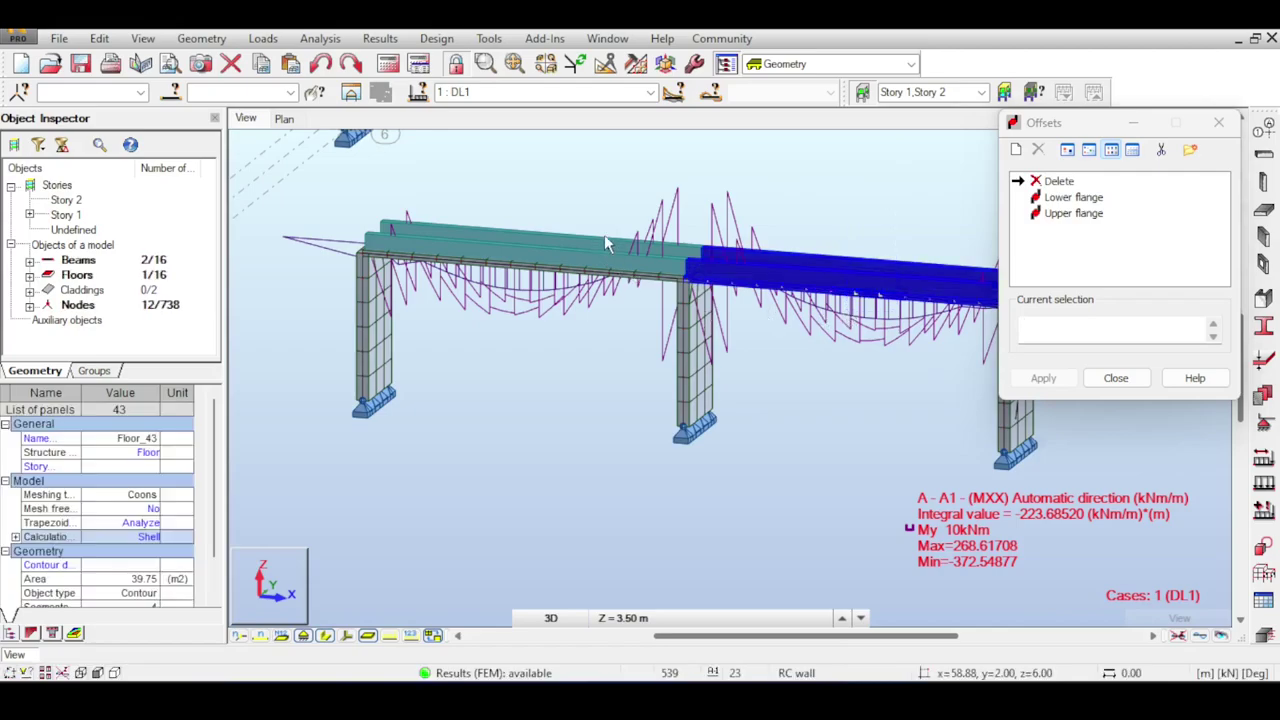
{"action": "left_click", "coordinate": [559, 311], "text": "ctrl"}
{"action": "left_click", "coordinate": [1043, 378]}
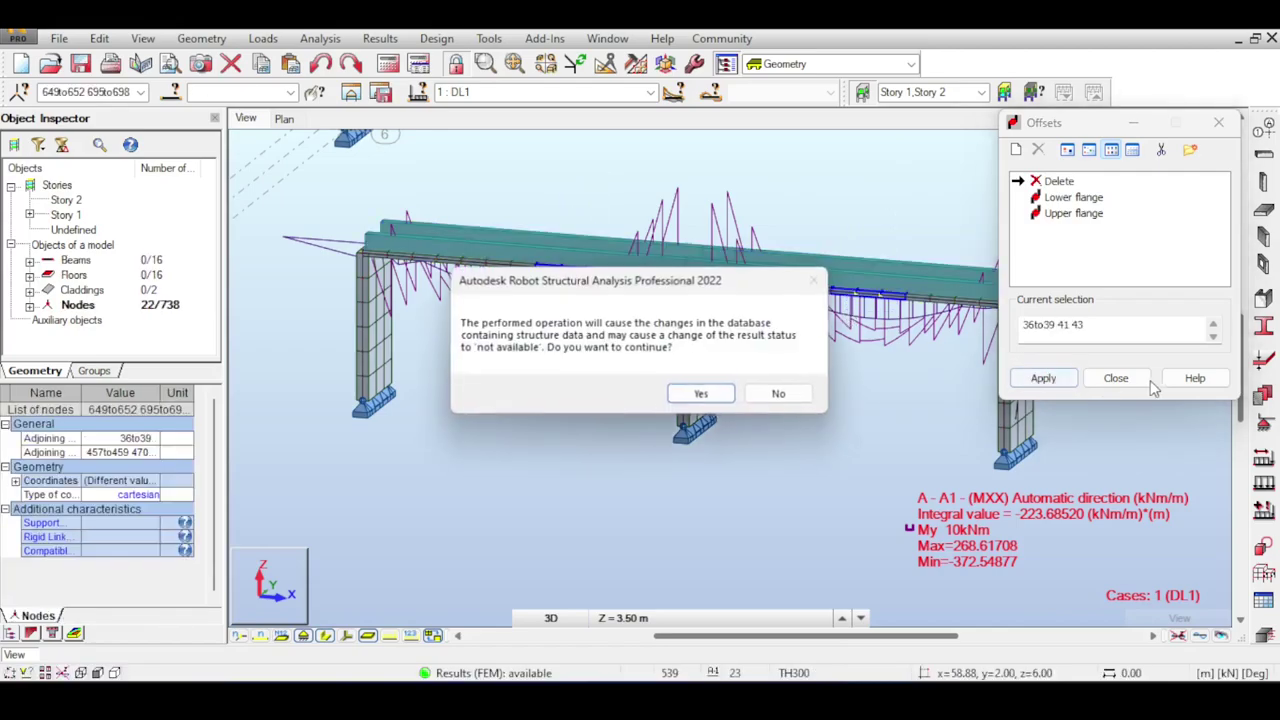
{"action": "left_click", "coordinate": [731, 395]}
{"action": "left_click", "coordinate": [1116, 378]}
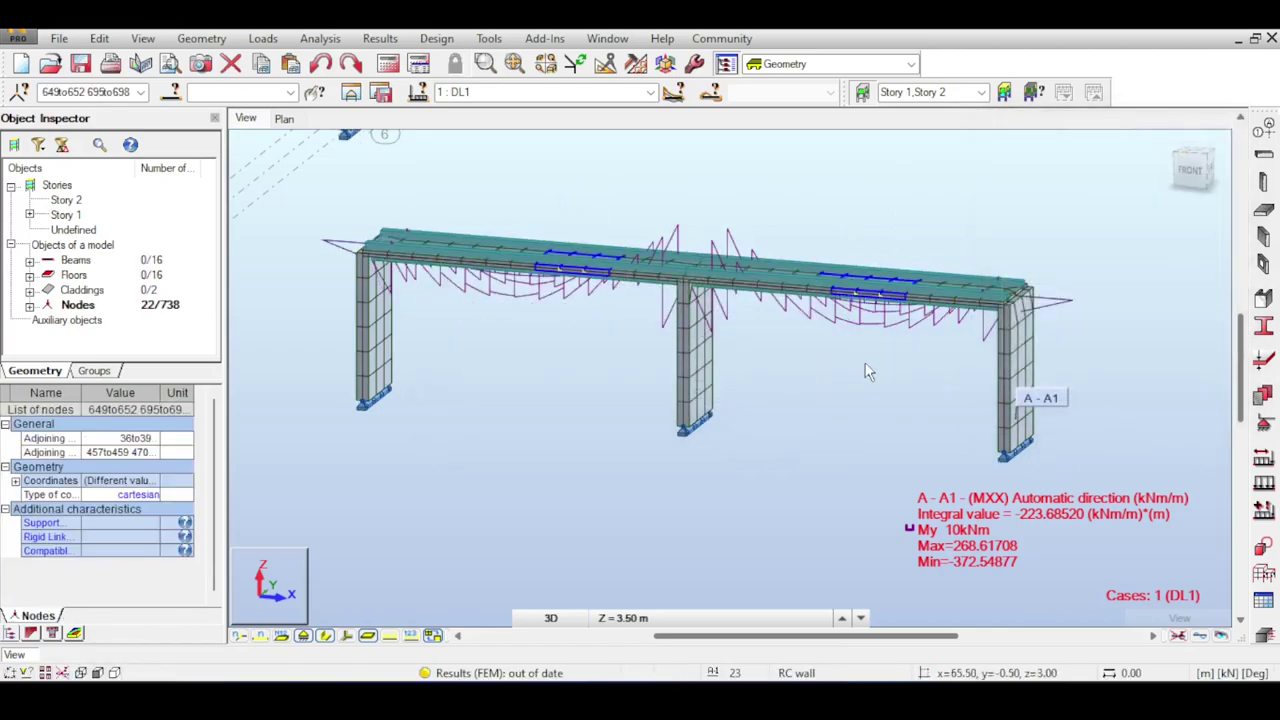
Rerun the analysis, continue past the instability warning, and dismiss the calculation messages.
{"action": "left_click", "coordinate": [388, 64]}
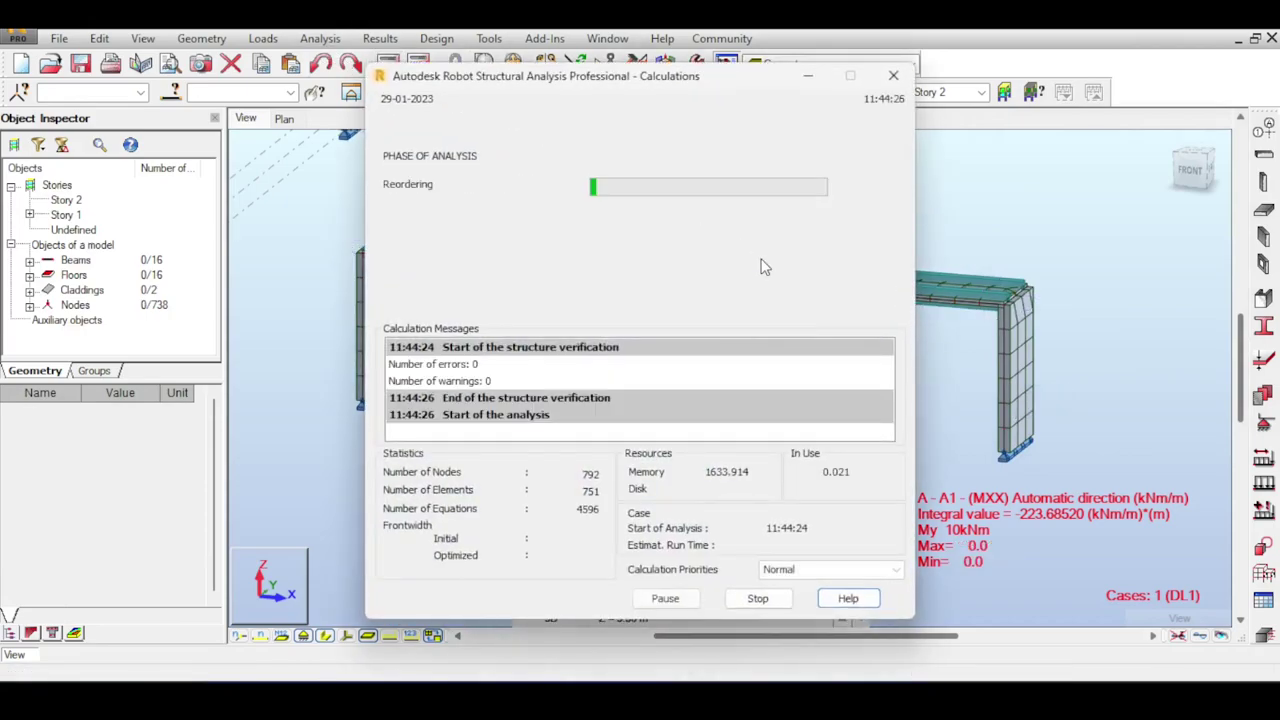
{"action": "left_click", "coordinate": [652, 427]}
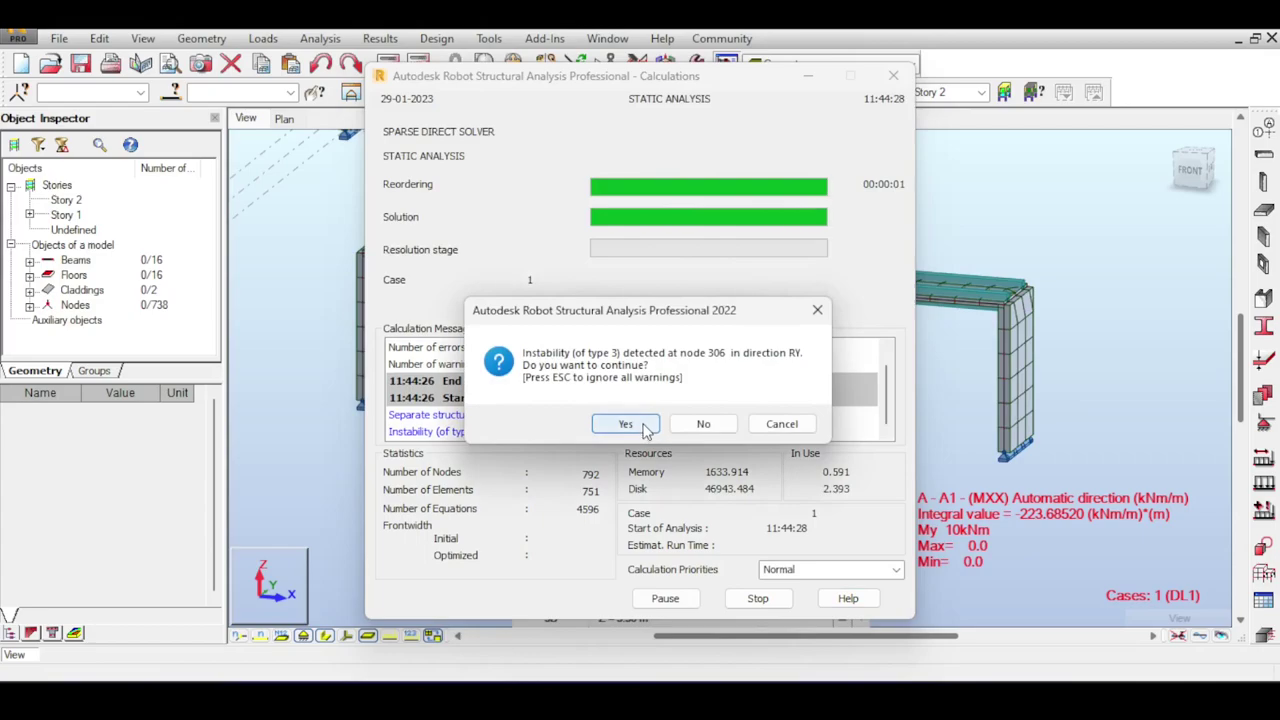
{"action": "left_click", "coordinate": [648, 428]}
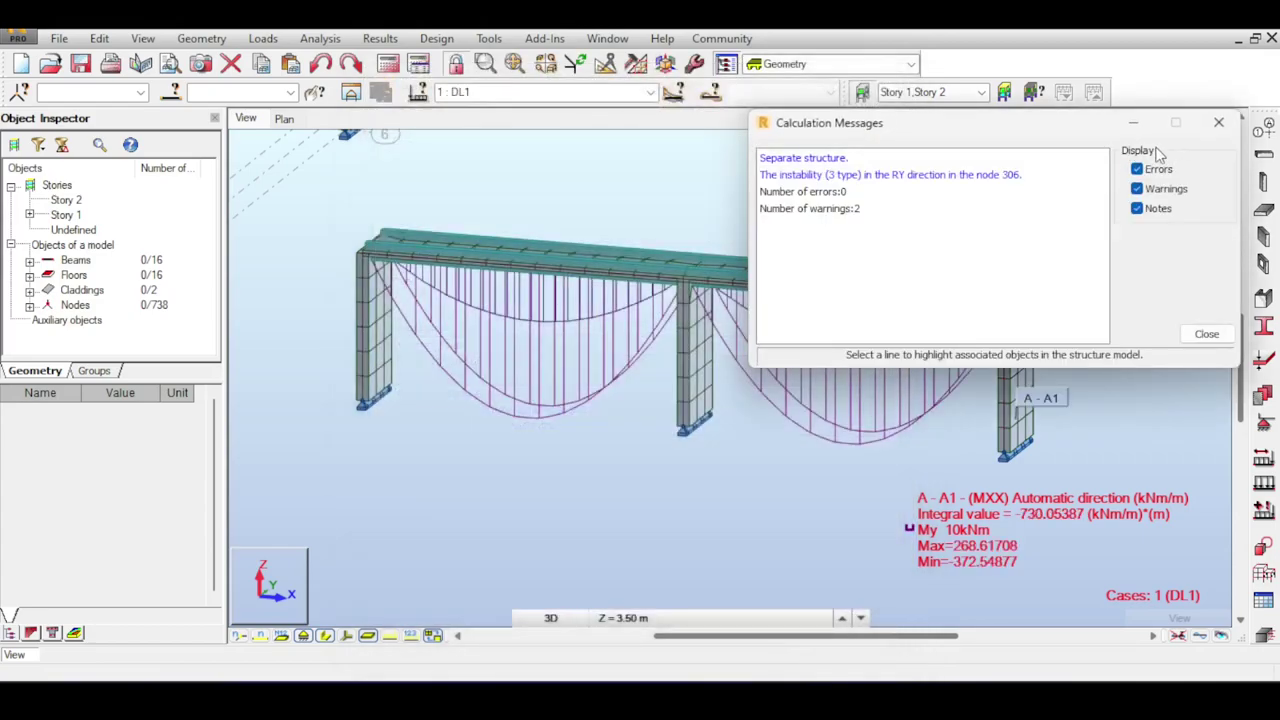
{"action": "left_click", "coordinate": [1217, 123]}
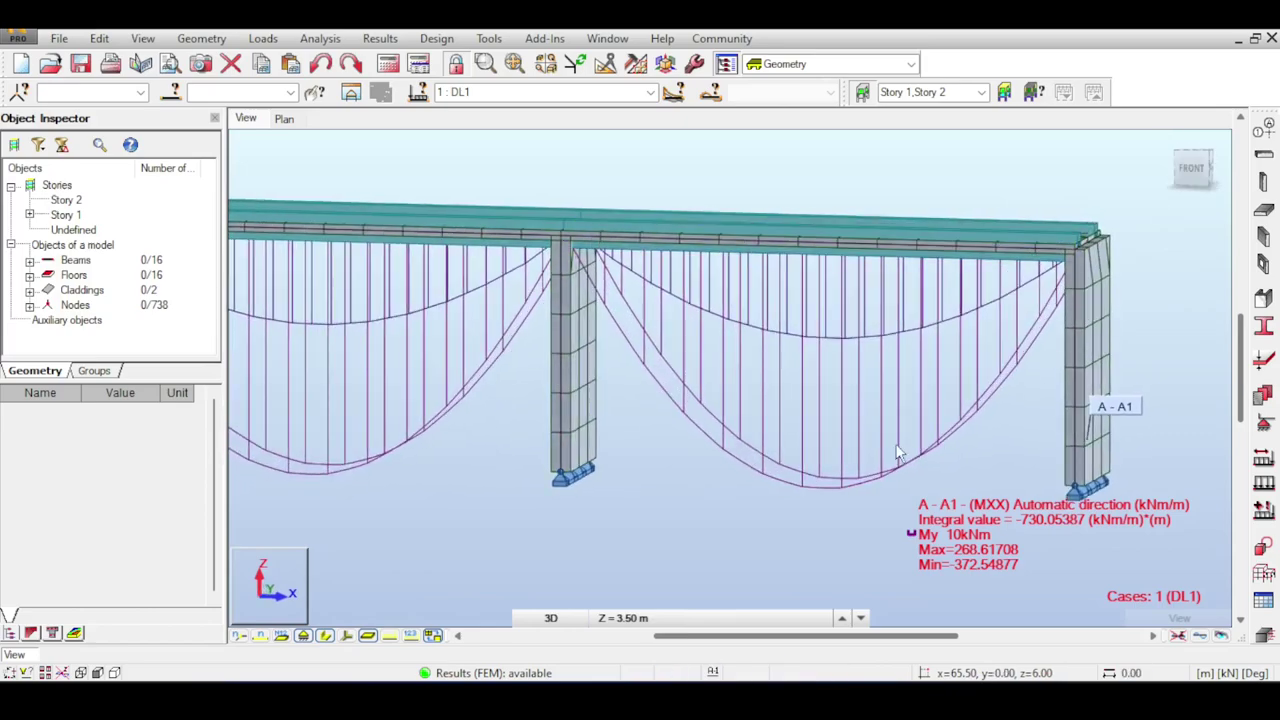
Examine the bending moment diagram over both spans and the wall joints of the copied frame.
{"action": "scroll", "coordinate": [1025, 365], "scroll_direction": "up", "scroll_amount": 3}
{"action": "scroll", "coordinate": [1085, 334], "scroll_direction": "down", "scroll_amount": 6}
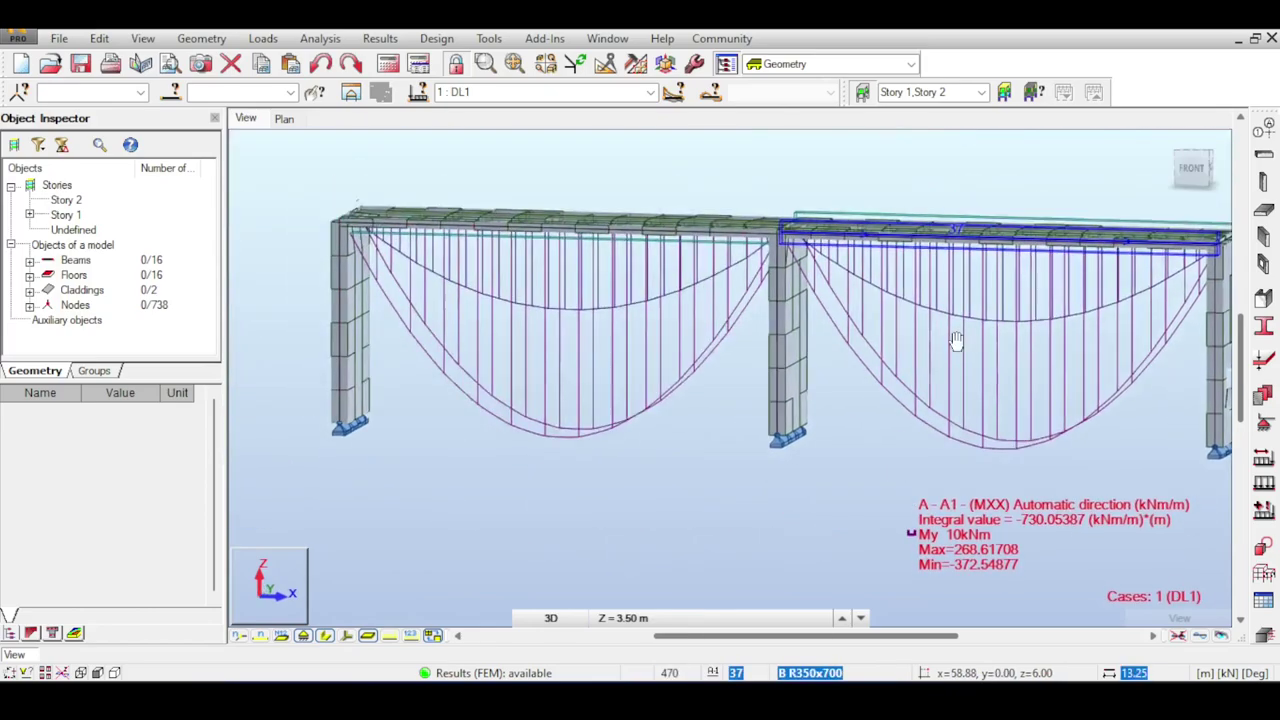
{"action": "middle_click_drag", "start_coordinate": [956, 341], "coordinate": [1037, 351]}
{"action": "scroll", "coordinate": [698, 303], "scroll_direction": "down", "scroll_amount": 5}
{"action": "scroll", "coordinate": [762, 190], "scroll_direction": "up", "scroll_amount": 3}
{"action": "scroll", "coordinate": [1037, 351], "scroll_direction": "up", "scroll_amount": 2}
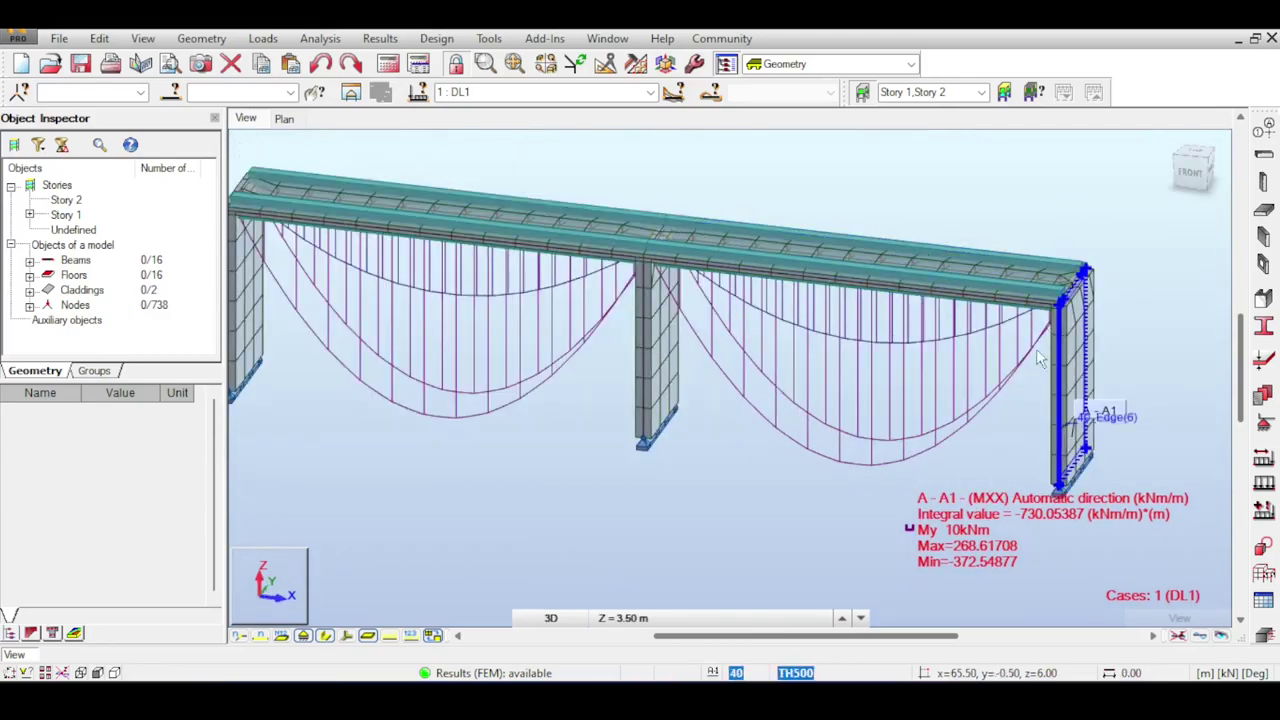
{"action": "middle_click_drag", "start_coordinate": [450, 368], "coordinate": [716, 393]}
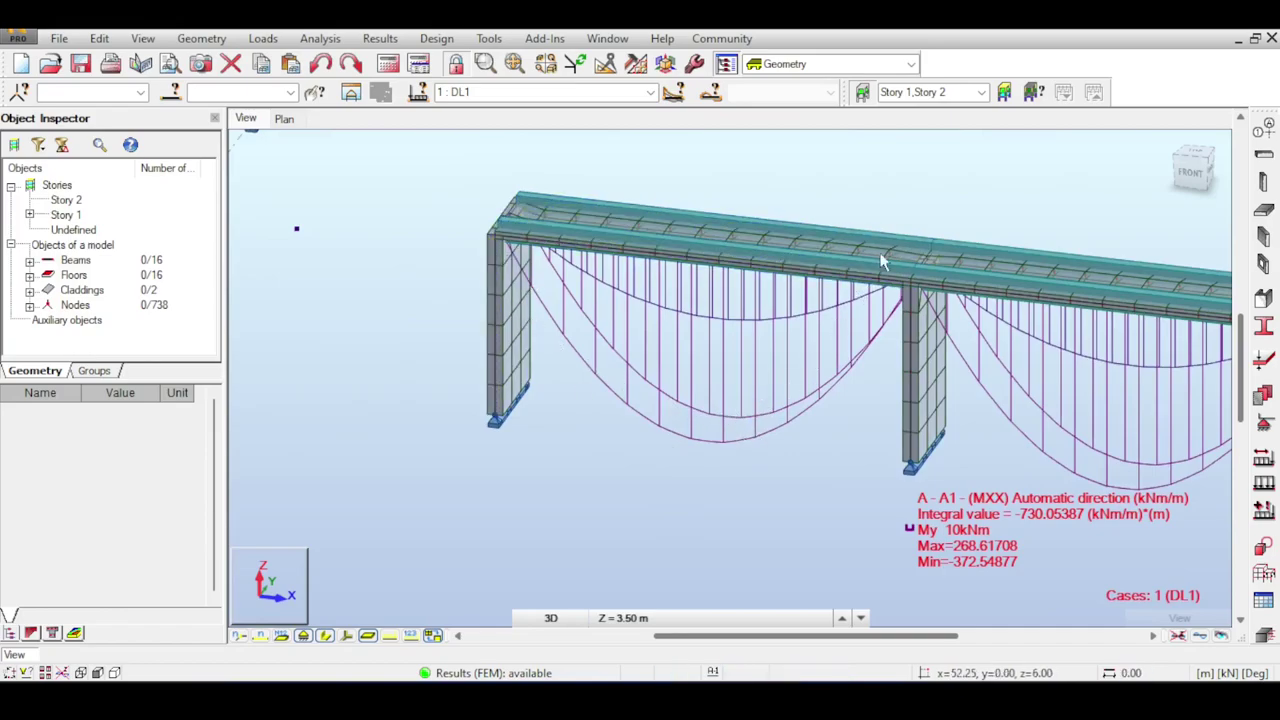
{"action": "middle_click_drag", "start_coordinate": [963, 225], "coordinate": [826, 172]}
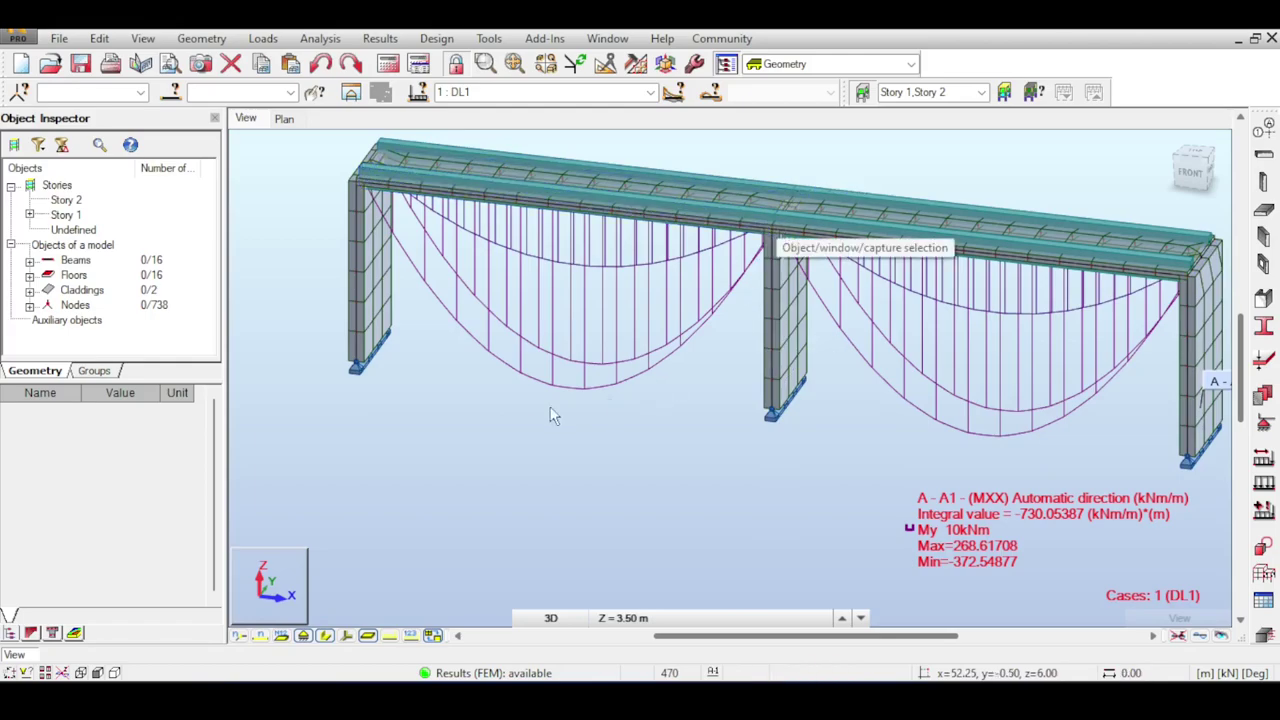
Compare the copied frame's bending moment diagram over both spans with the diagram of the original frame.
{"action": "middle_click_drag", "start_coordinate": [743, 258], "coordinate": [607, 257]}
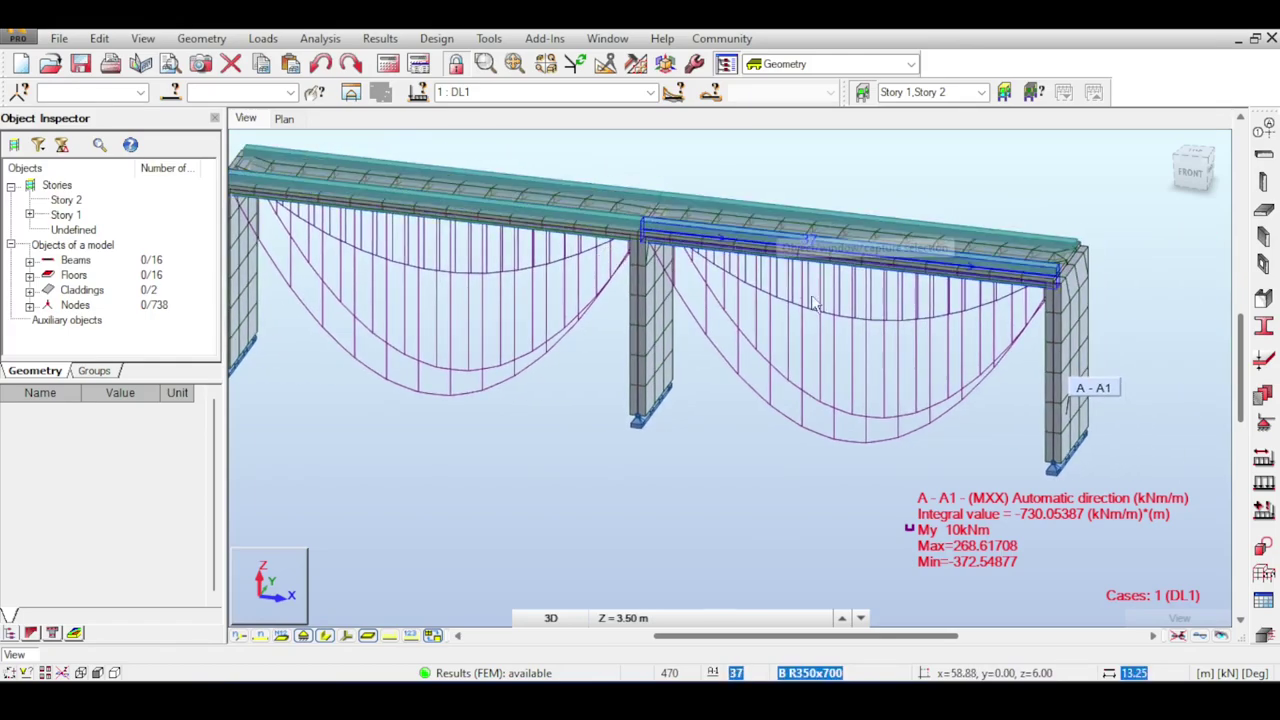
{"action": "scroll", "coordinate": [822, 300], "scroll_direction": "down", "scroll_amount": 1}
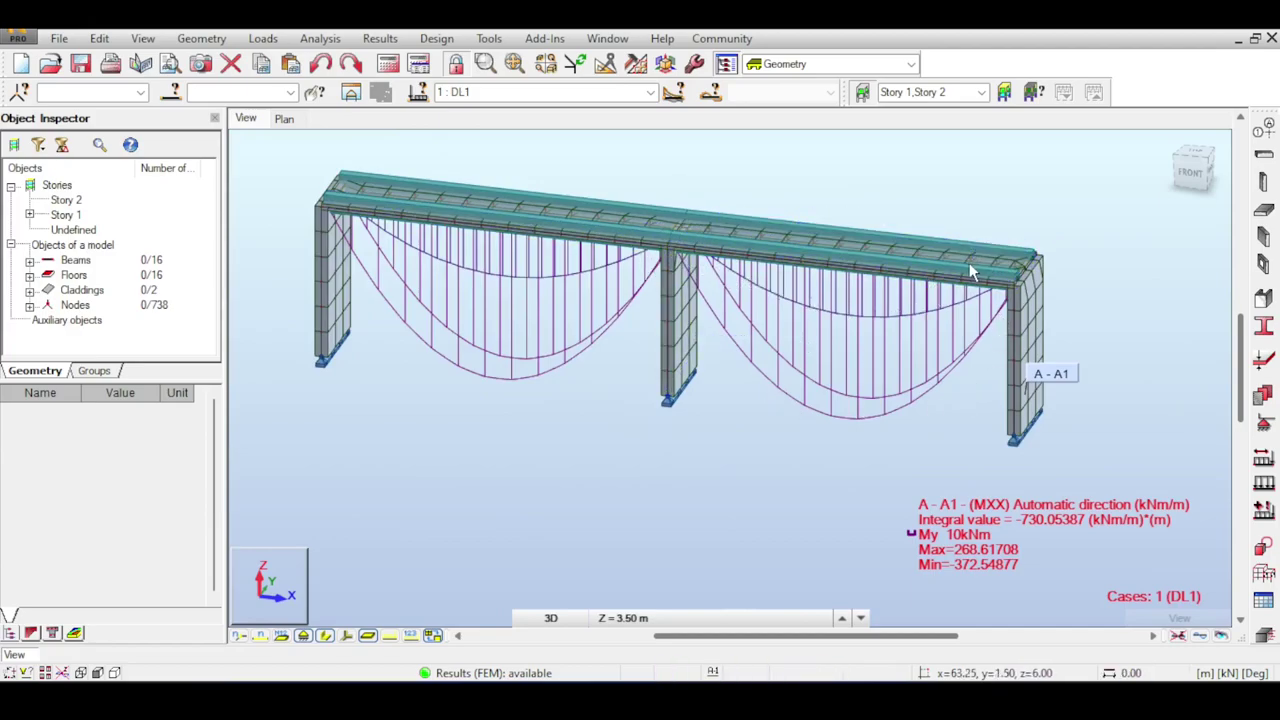
{"action": "scroll", "coordinate": [960, 265], "scroll_direction": "down", "scroll_amount": 2}
{"action": "scroll", "coordinate": [959, 265], "scroll_direction": "down", "scroll_amount": 1}
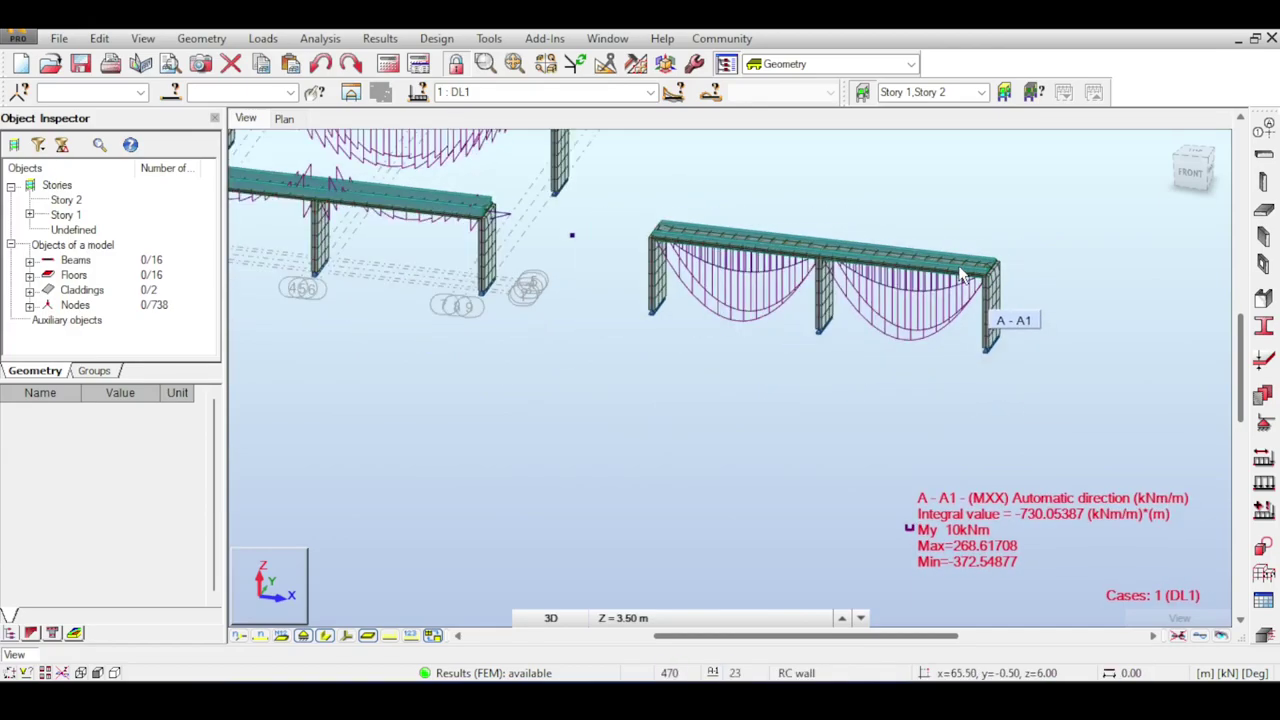
{"action": "scroll", "coordinate": [903, 250], "scroll_direction": "up", "scroll_amount": 3}
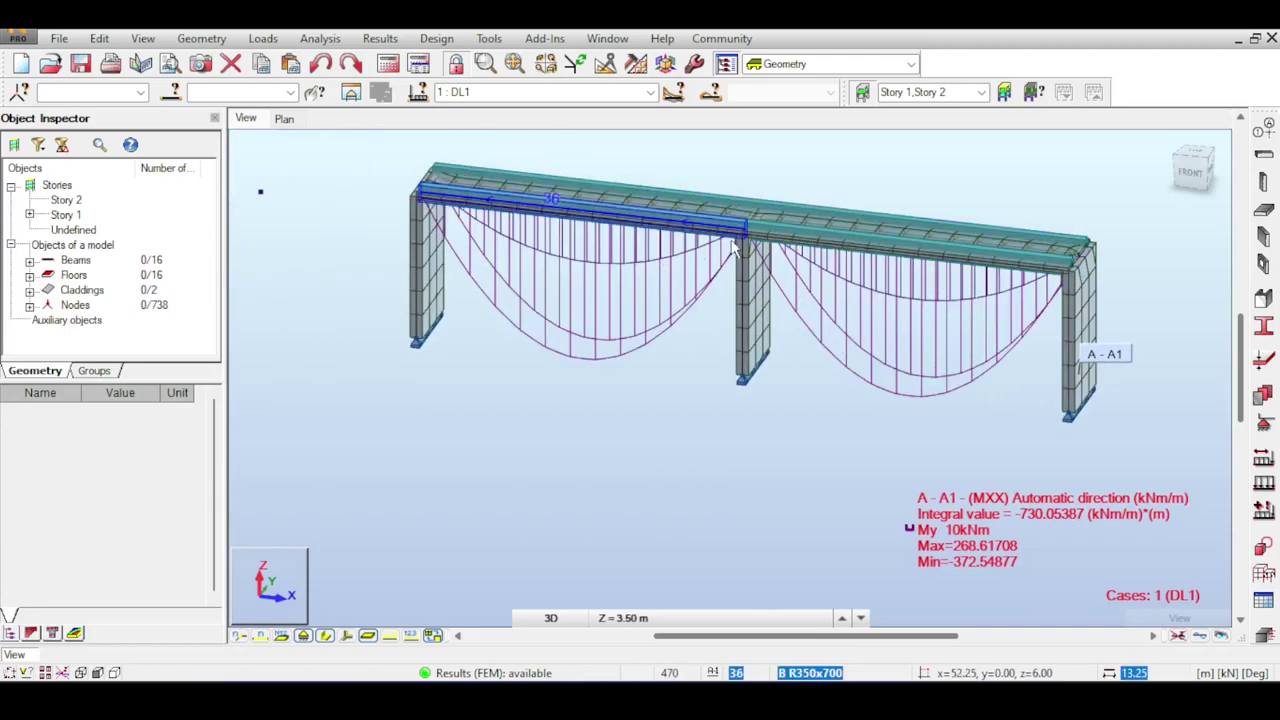
{"action": "middle_click_drag", "start_coordinate": [525, 250], "coordinate": [901, 356]}
{"action": "scroll", "coordinate": [560, 282], "scroll_direction": "down", "scroll_amount": 1}
{"action": "middle_click_drag", "start_coordinate": [560, 282], "coordinate": [769, 297]}
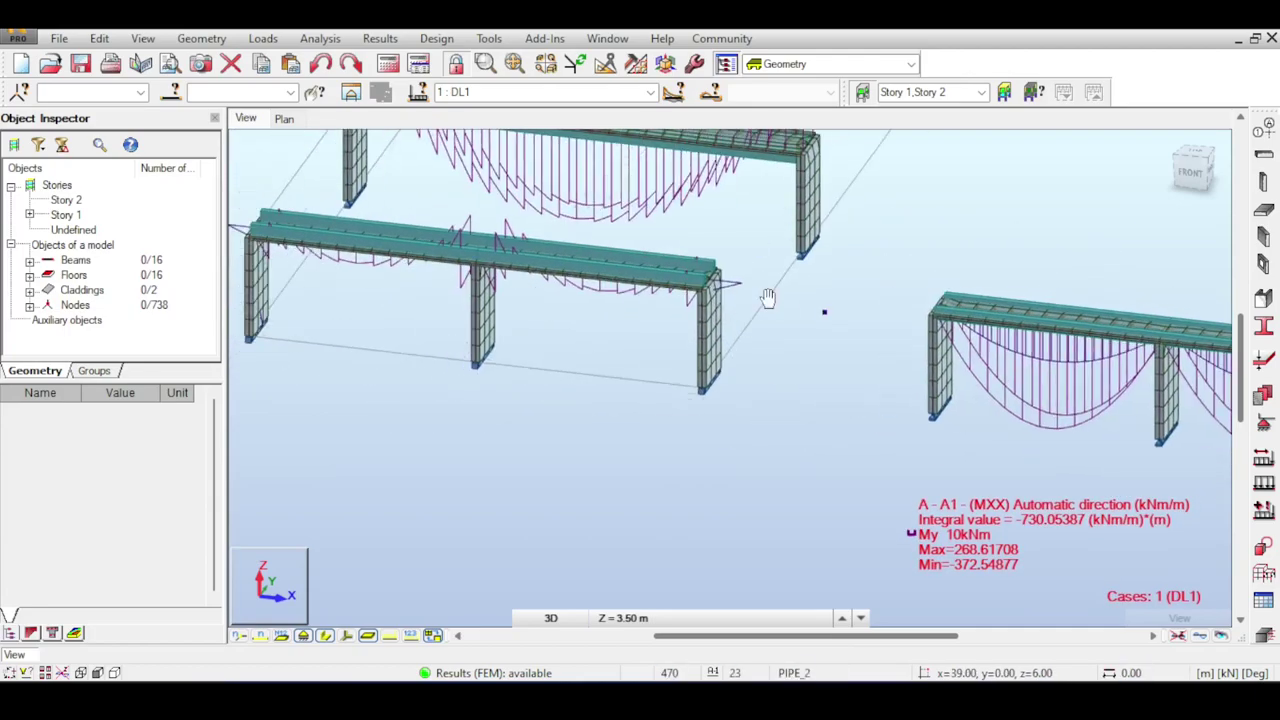
{"action": "scroll", "coordinate": [517, 260], "scroll_direction": "up", "scroll_amount": 3}
{"action": "scroll", "coordinate": [514, 260], "scroll_direction": "down", "scroll_amount": 2}
{"action": "scroll", "coordinate": [532, 272], "scroll_direction": "down", "scroll_amount": 2}
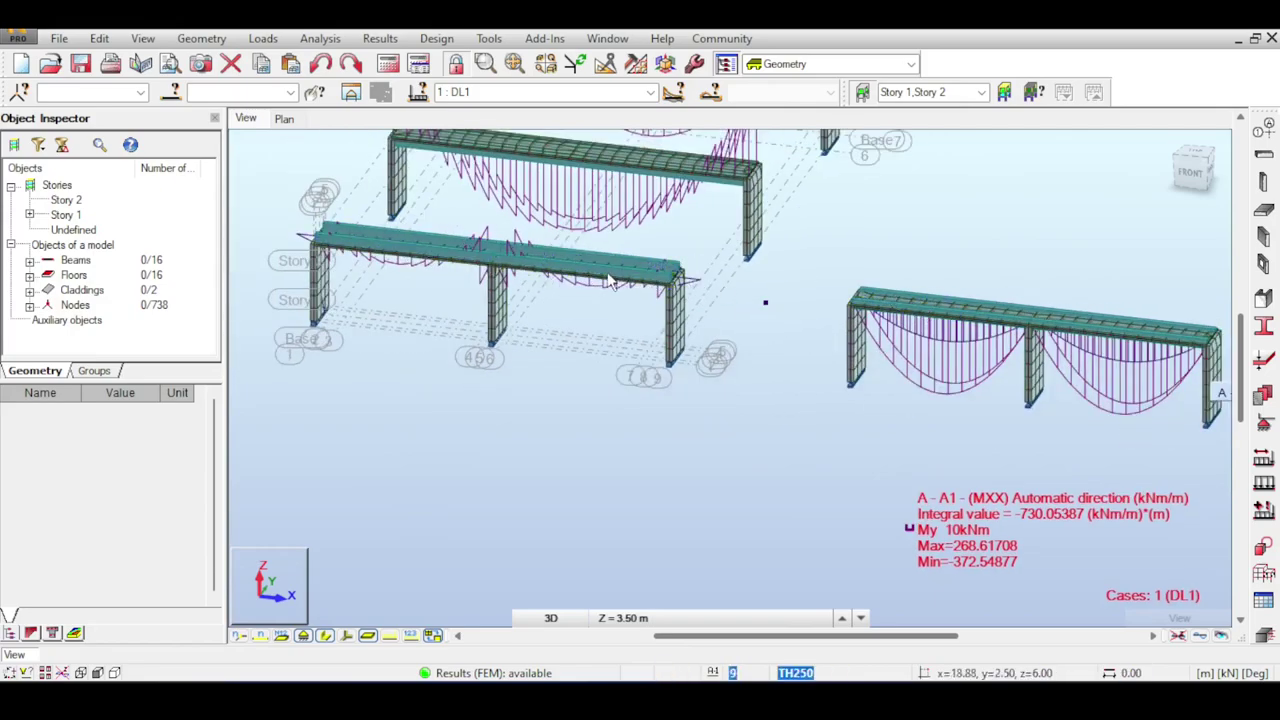
{"action": "scroll", "coordinate": [607, 281], "scroll_direction": "up", "scroll_amount": 2}
{"action": "scroll", "coordinate": [598, 290], "scroll_direction": "up", "scroll_amount": 2}
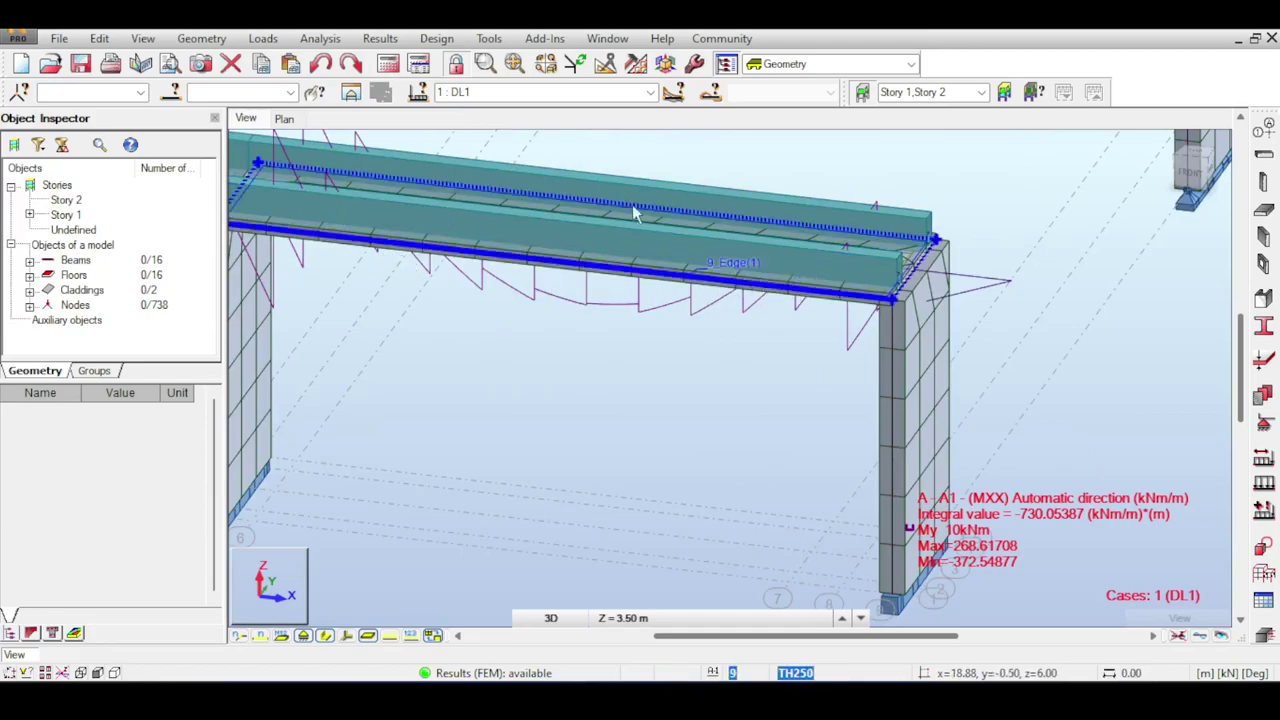
{"action": "scroll", "coordinate": [626, 213], "scroll_direction": "down", "scroll_amount": 5}
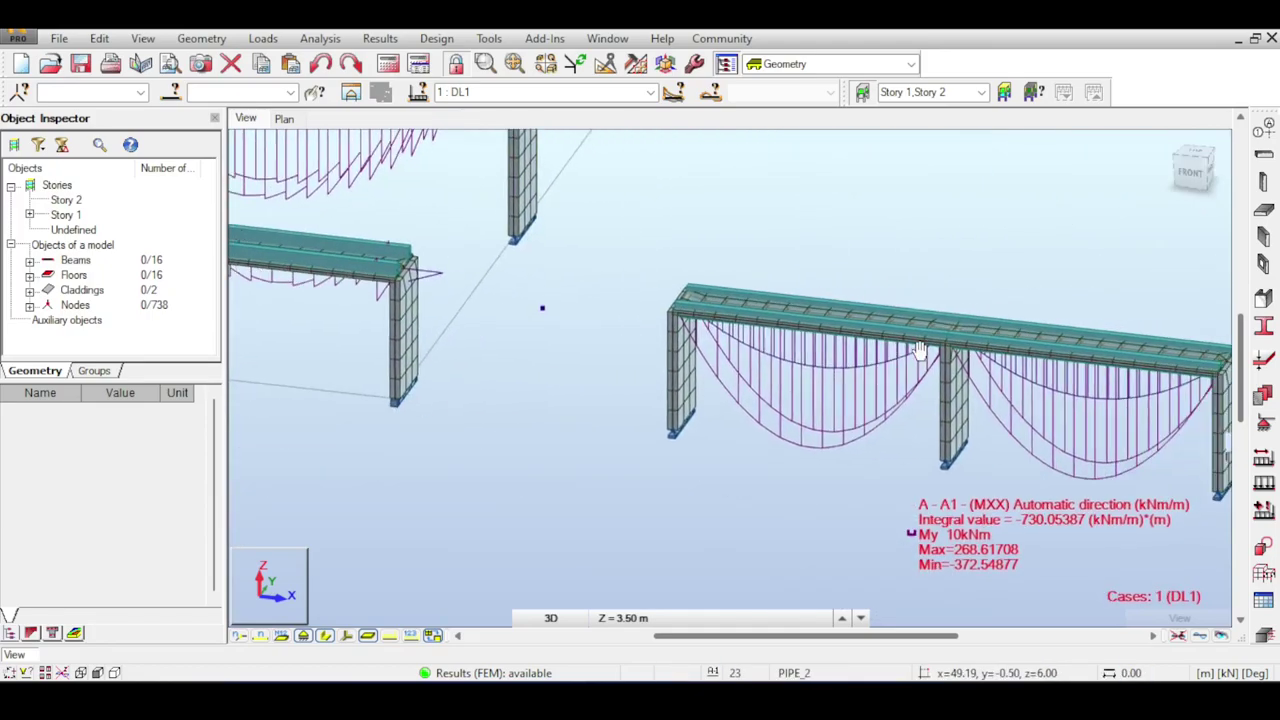
Examine the beam, slab and wall connections of the original frame's end span and of the copied frame's first span.
{"action": "scroll", "coordinate": [920, 352], "scroll_direction": "down", "scroll_amount": 2}
{"action": "mouse_move", "coordinate": [920, 352]}
{"action": "middle_mouse_down", "text": "shift"}
{"action": "mouse_move", "coordinate": [805, 300]}
{"action": "mouse_move", "coordinate": [900, 282]}
{"action": "mouse_move", "coordinate": [915, 330]}
{"action": "middle_mouse_up", "text": "shift"}
{"action": "scroll", "coordinate": [655, 268], "scroll_direction": "up", "scroll_amount": 4}
{"action": "middle_click_drag", "start_coordinate": [658, 272], "coordinate": [774, 255], "text": "shift"}
{"action": "scroll", "coordinate": [810, 345], "scroll_direction": "up", "scroll_amount": 4}
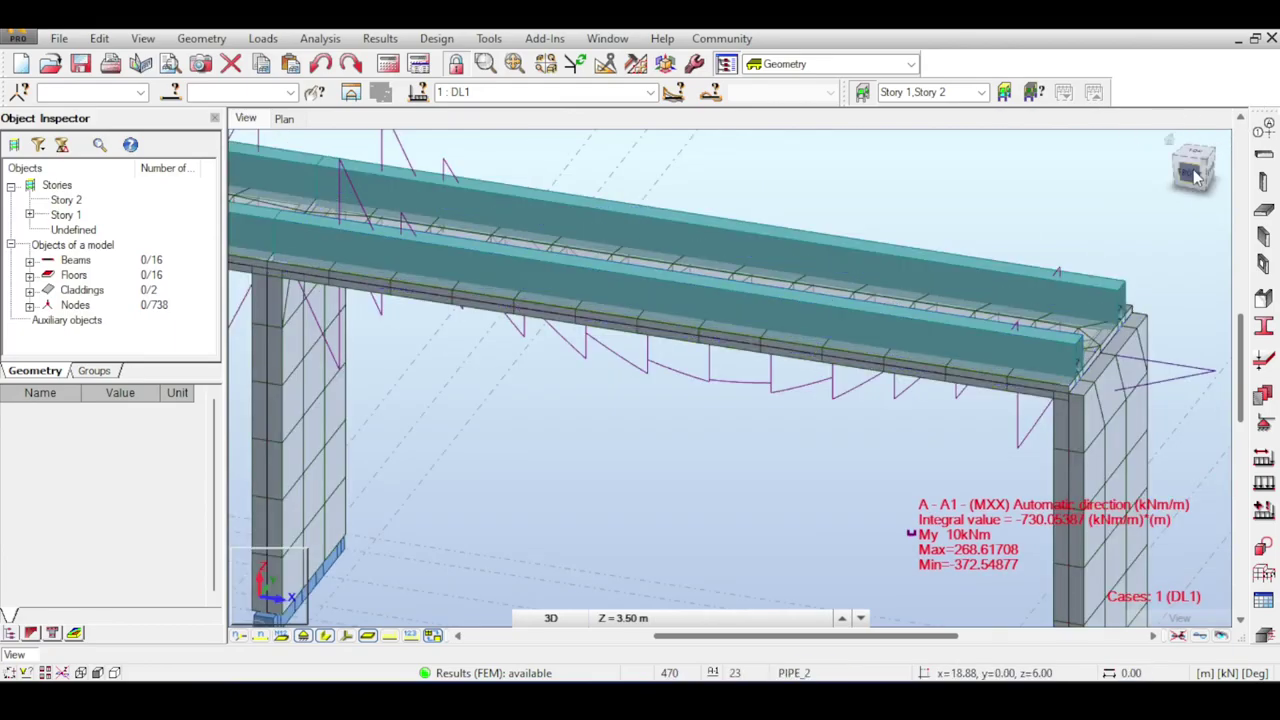
{"action": "mouse_move", "coordinate": [1192, 172]}
{"action": "left_mouse_down"}
{"action": "mouse_move", "coordinate": [1176, 148]}
{"action": "mouse_move", "coordinate": [1178, 192]}
{"action": "mouse_move", "coordinate": [1196, 174]}
{"action": "left_mouse_up"}
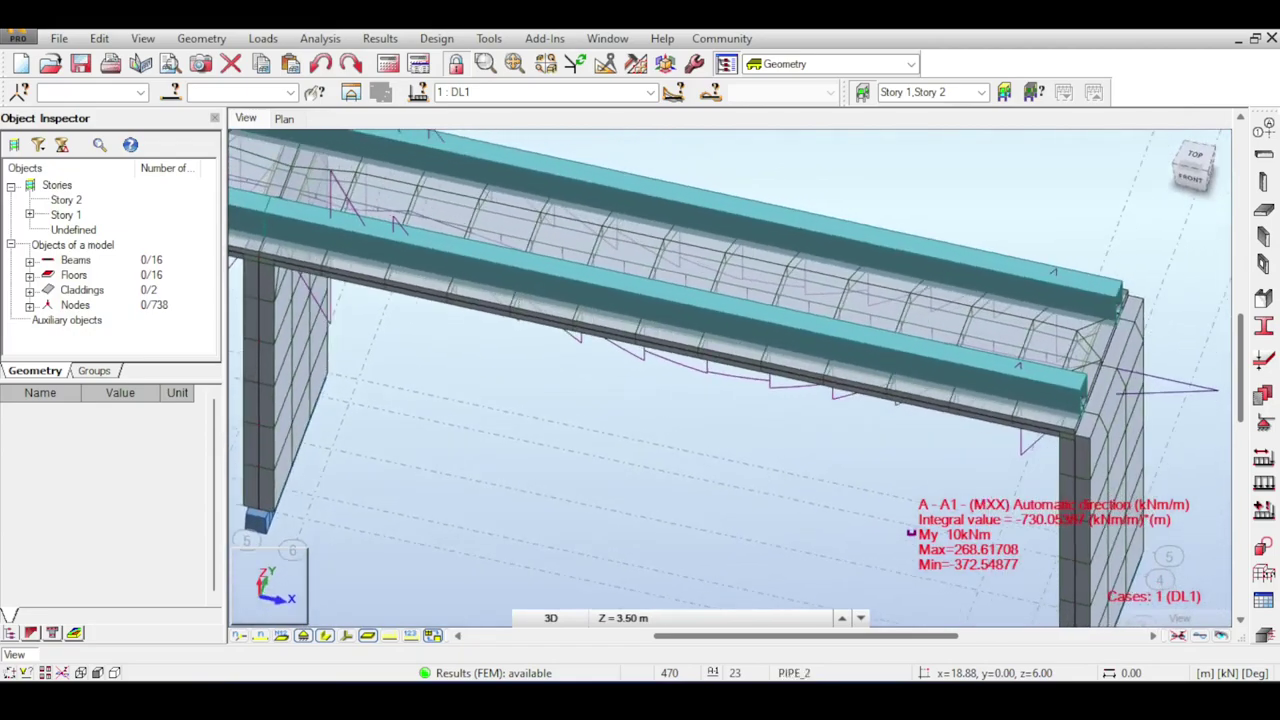
{"action": "scroll", "coordinate": [1111, 251], "scroll_direction": "down", "scroll_amount": 4}
{"action": "middle_click_drag", "start_coordinate": [1111, 251], "coordinate": [295, 135]}
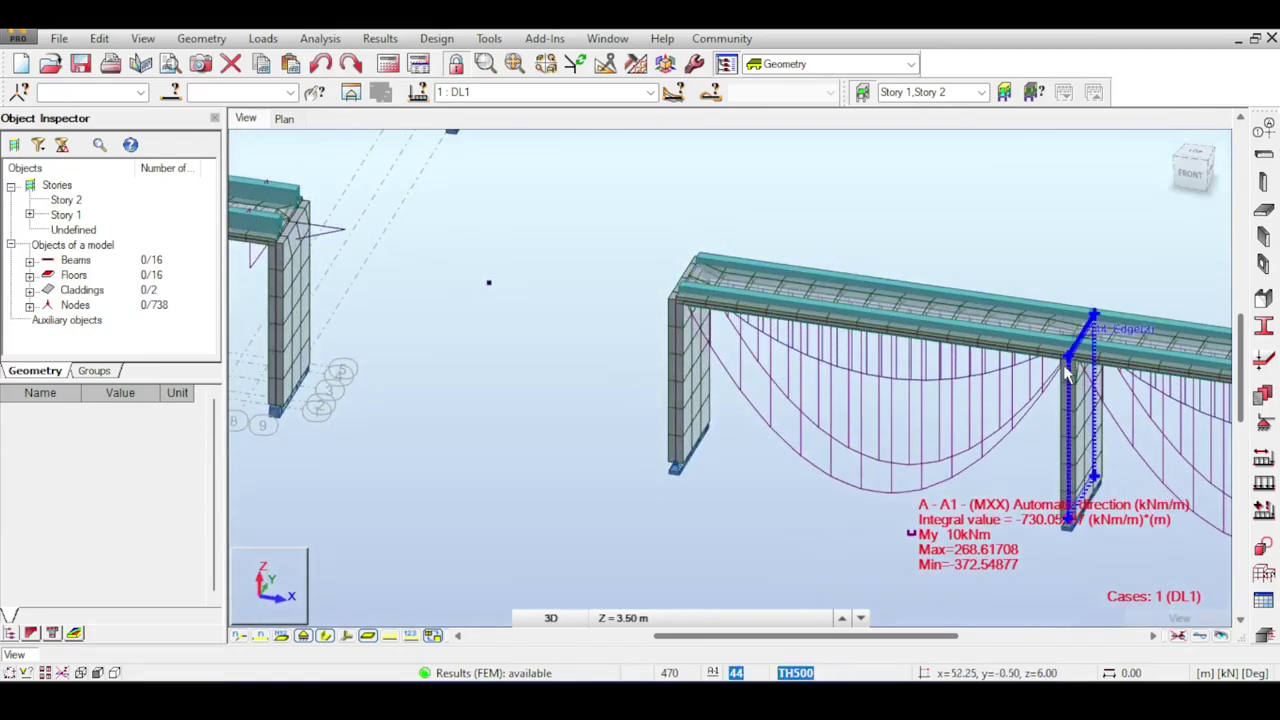
{"action": "scroll", "coordinate": [1063, 350], "scroll_direction": "up", "scroll_amount": 5}
{"action": "middle_click_drag", "start_coordinate": [726, 263], "coordinate": [1225, 460]}
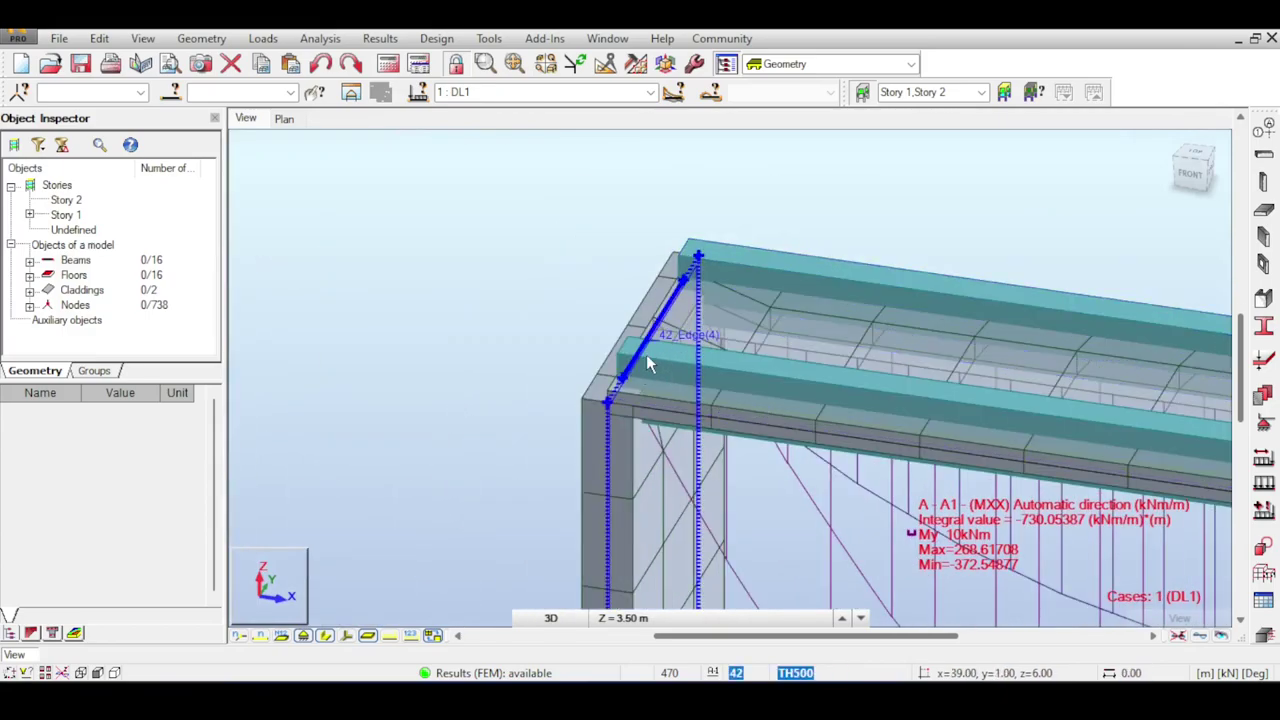
{"action": "scroll", "coordinate": [646, 355], "scroll_direction": "down", "scroll_amount": 4}
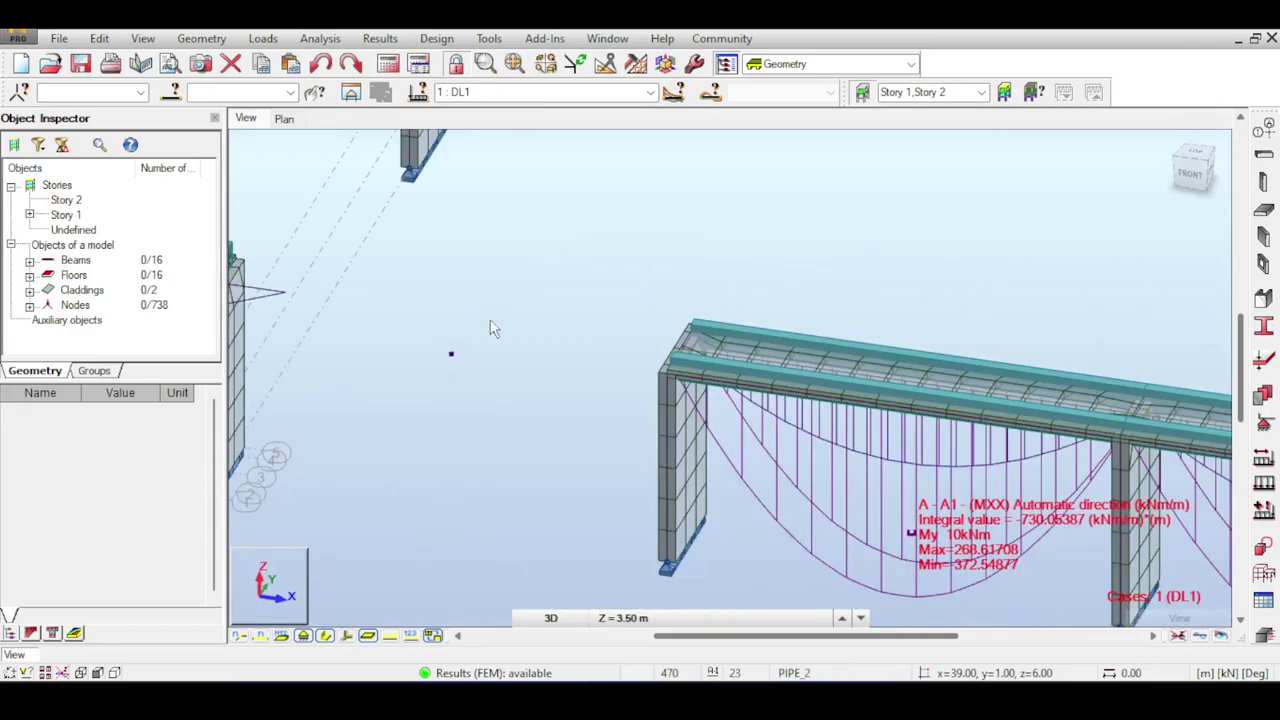
{"action": "middle_click_drag", "start_coordinate": [490, 328], "coordinate": [600, 334], "text": "shift"}
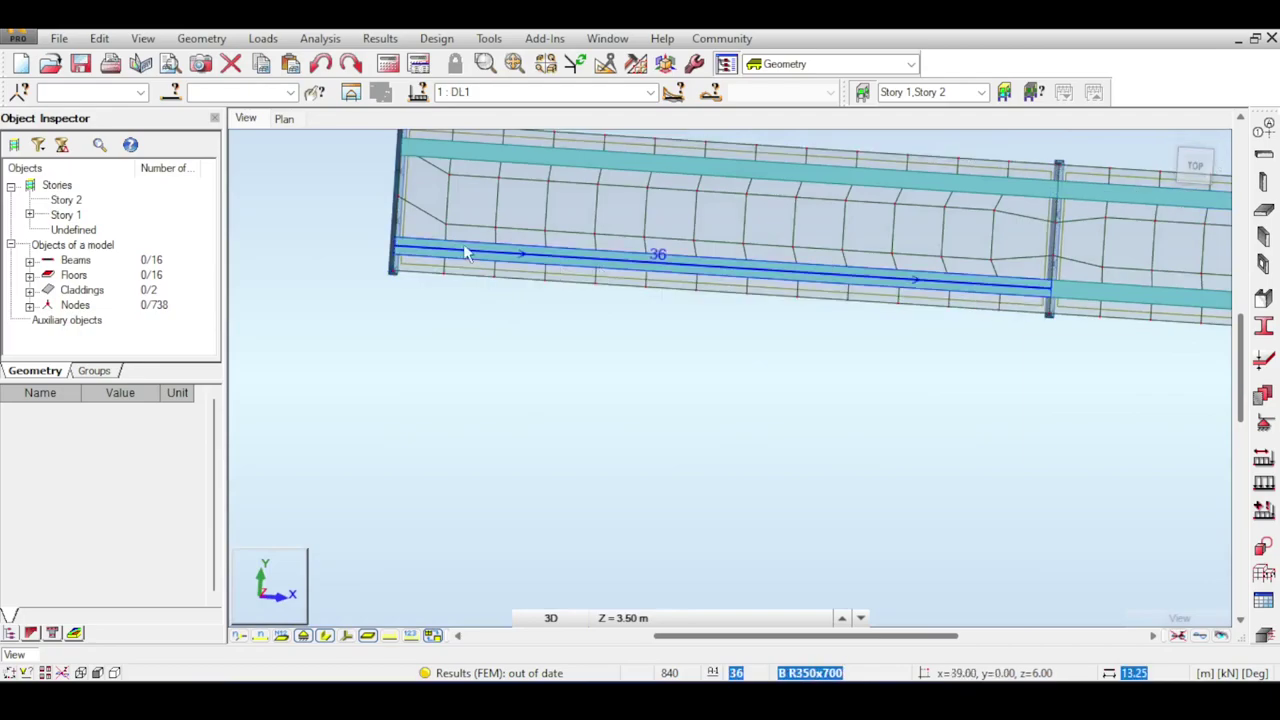
Copy beam 36, the copied frame's first-span front beam, with its nodes 0.35 m upward.
{"action": "left_click_drag", "start_coordinate": [428, 233], "coordinate": [765, 295]}
{"action": "left_click_drag", "start_coordinate": [868, 256], "coordinate": [977, 290]}
{"action": "middle_click_drag", "start_coordinate": [868, 256], "coordinate": [895, 150], "text": "shift"}
{"action": "scroll", "coordinate": [1040, 360], "scroll_direction": "up", "scroll_amount": 5}
{"action": "left_click_drag", "start_coordinate": [704, 287], "coordinate": [736, 317], "text": "ctrl"}
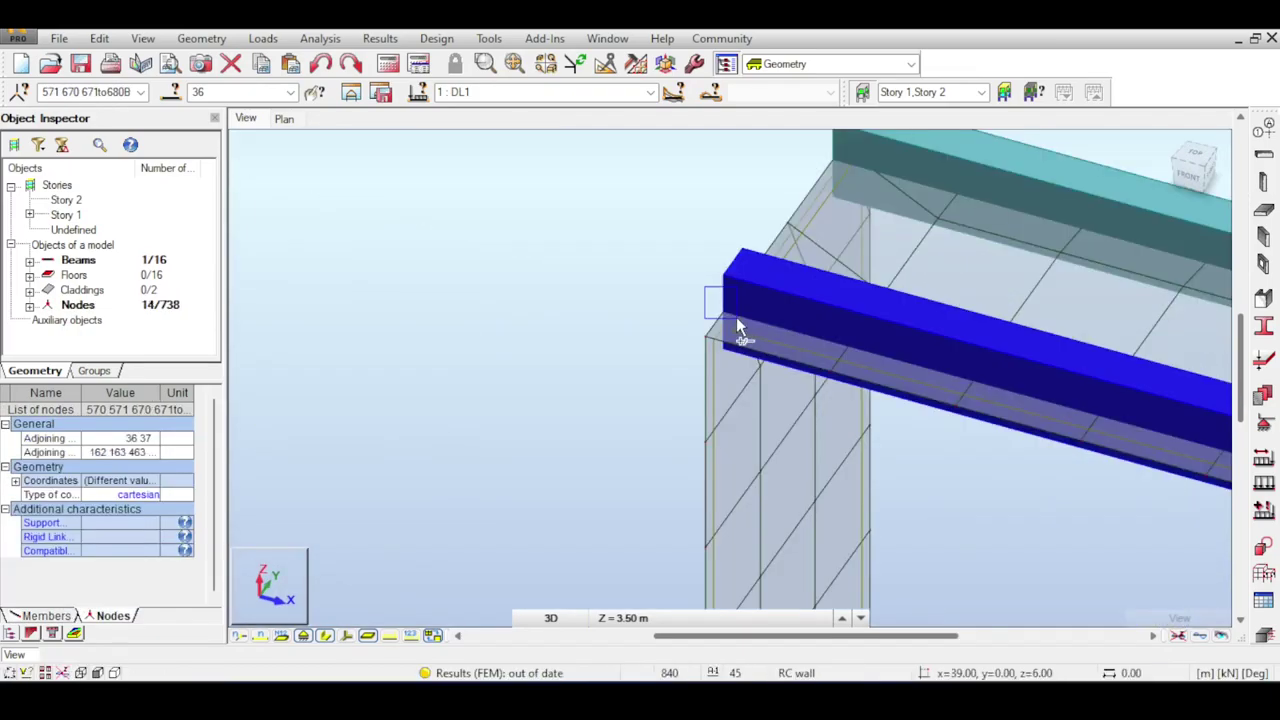
{"action": "scroll", "coordinate": [885, 395], "scroll_direction": "down", "scroll_amount": 2}
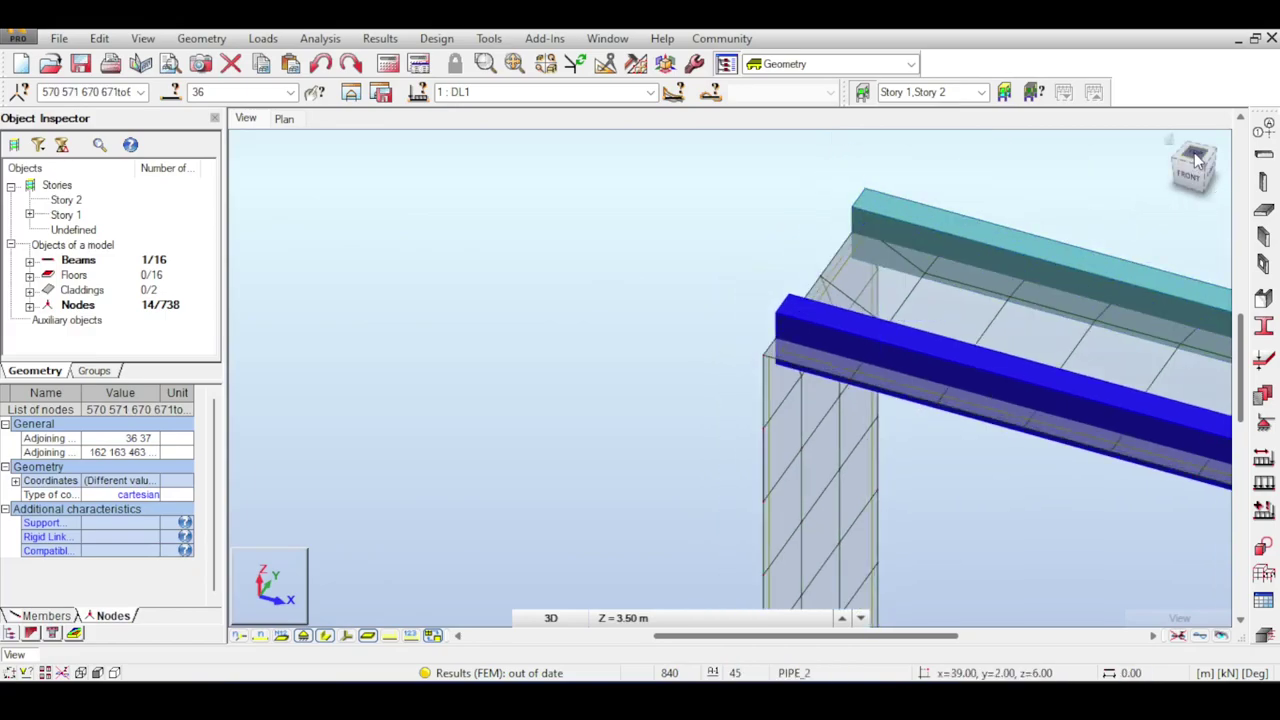
{"action": "middle_click_drag", "start_coordinate": [1046, 271], "coordinate": [640, 143]}
{"action": "scroll", "coordinate": [649, 141], "scroll_direction": "down", "scroll_amount": 3}
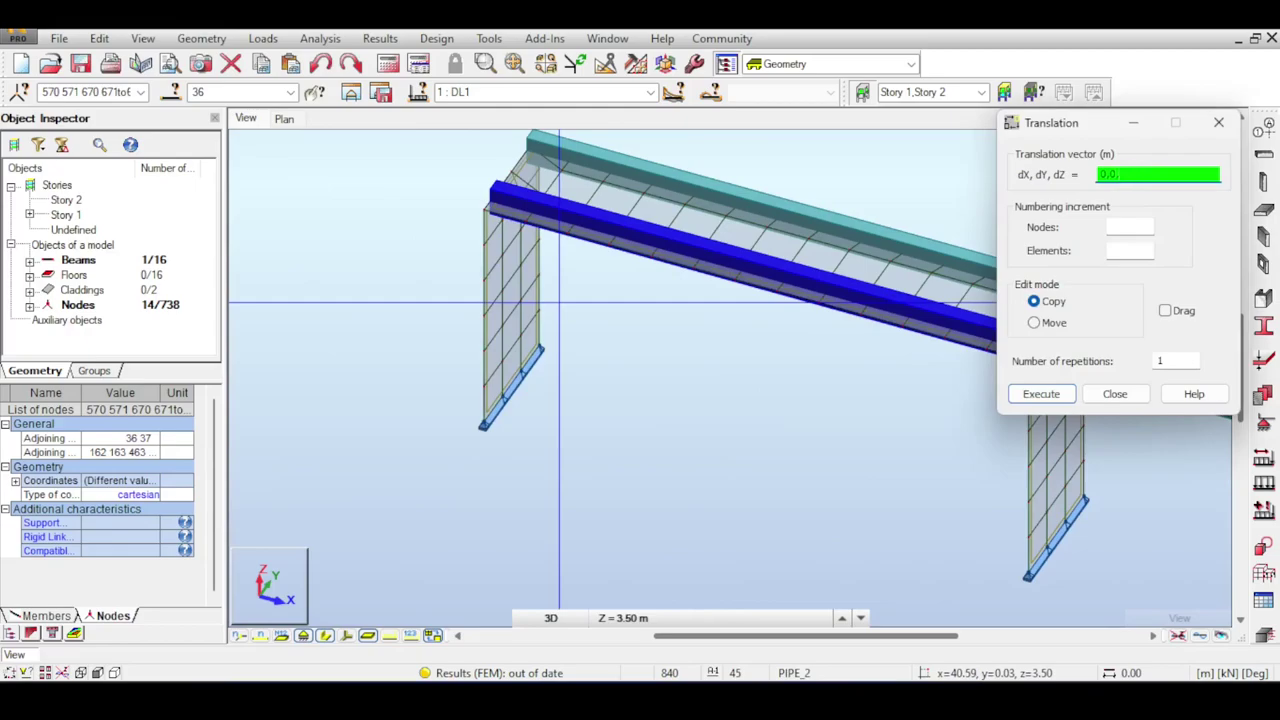
{"action": "left_click", "coordinate": [1041, 393]}
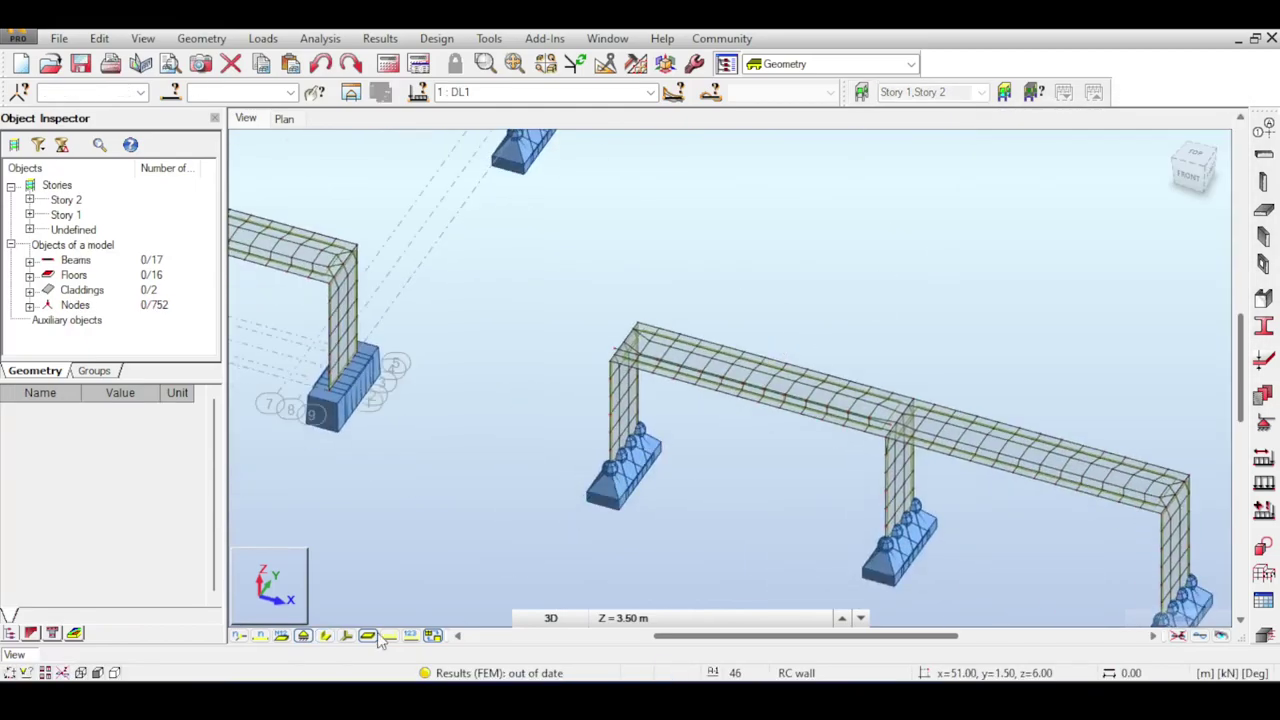
Hide the section shapes and draw vertical RC beams B R350x700 joining each node on beam 36 to the matching node on the raised beam.
{"action": "left_click", "coordinate": [326, 636]}
{"action": "scroll", "coordinate": [768, 485], "scroll_direction": "up", "scroll_amount": 1}
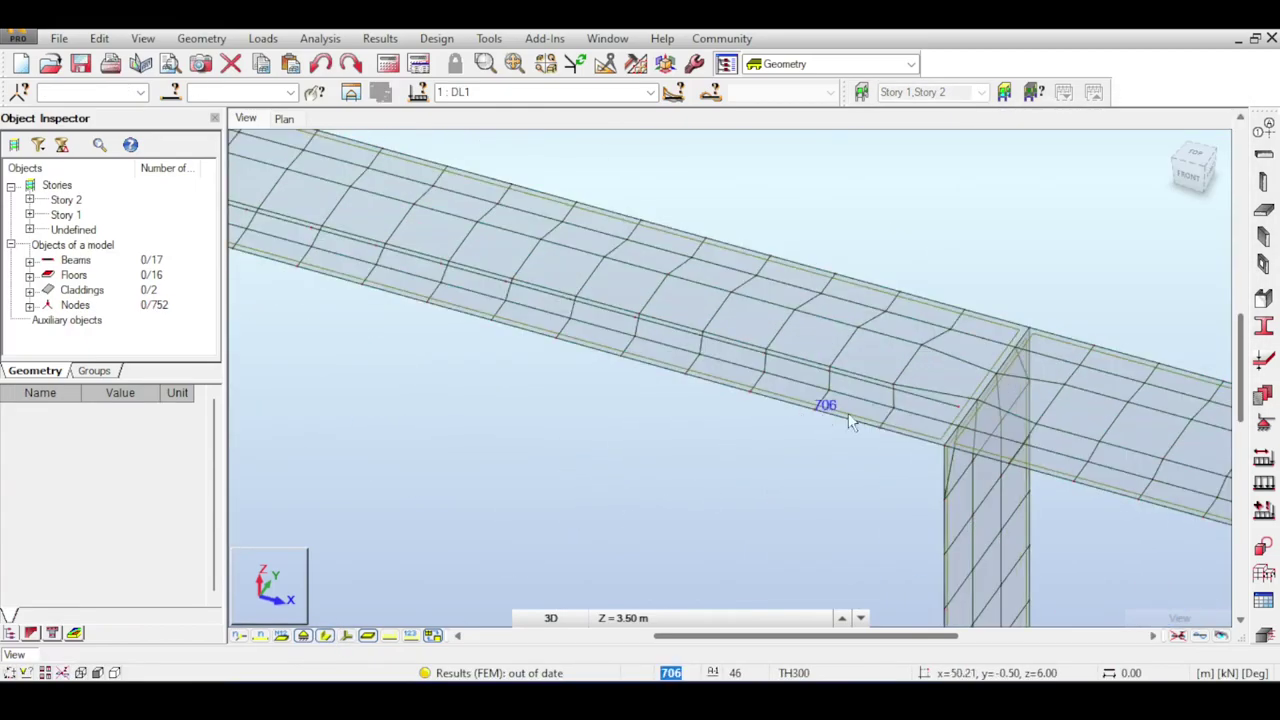
{"action": "scroll", "coordinate": [892, 398], "scroll_direction": "up", "scroll_amount": 3}
{"action": "mouse_move", "coordinate": [1186, 180]}
{"action": "left_mouse_down"}
{"action": "mouse_move", "coordinate": [1196, 172]}
{"action": "mouse_move", "coordinate": [1178, 172]}
{"action": "left_mouse_up"}
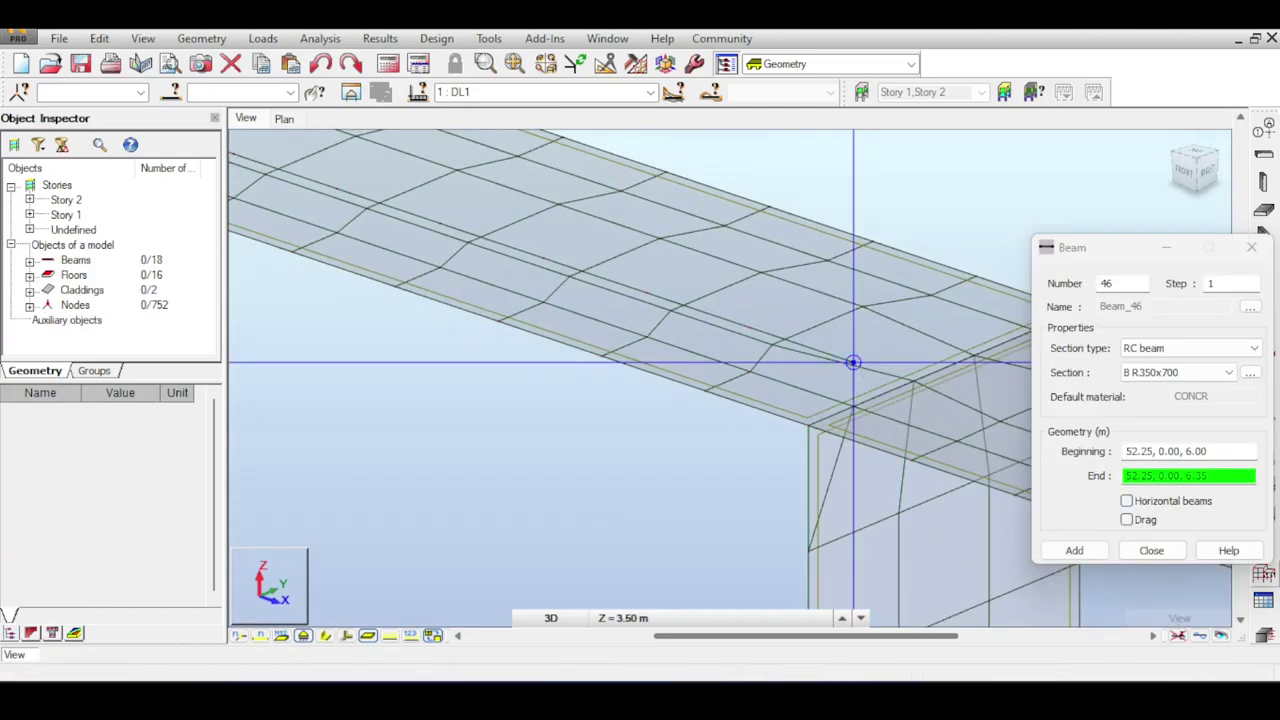
{"action": "left_click", "coordinate": [853, 362]}
{"action": "left_click", "coordinate": [751, 366]}
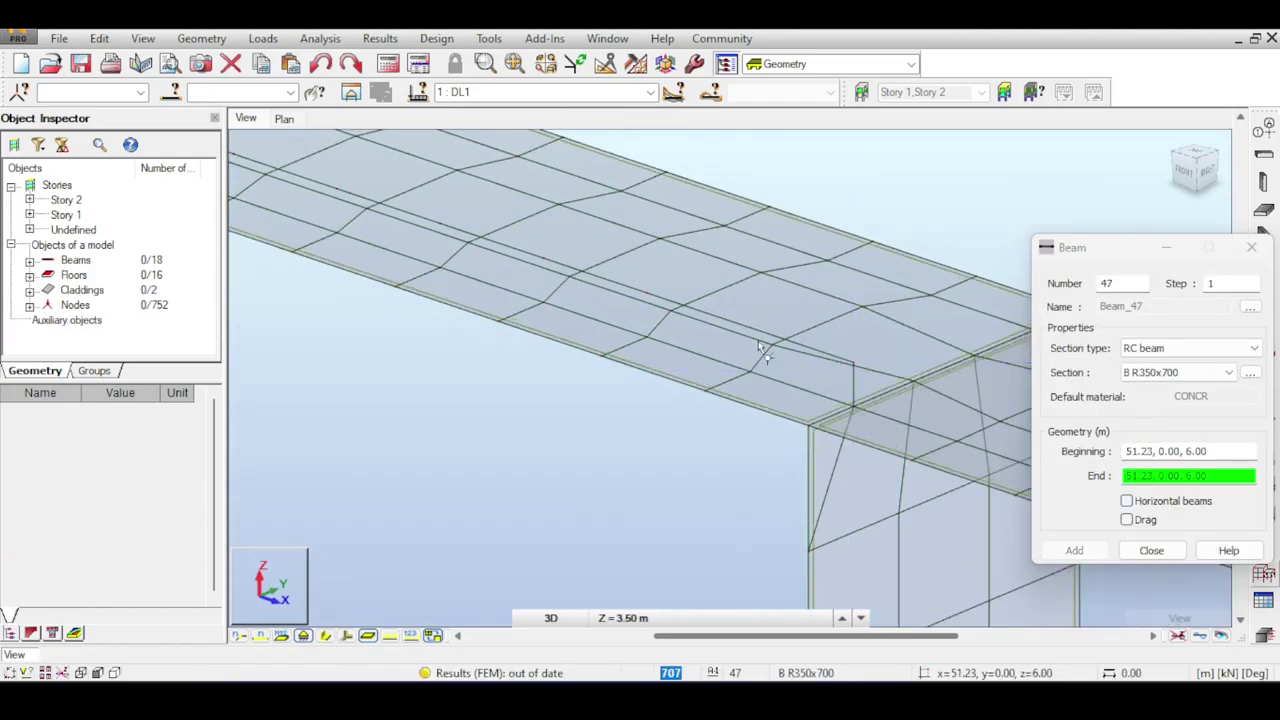
{"action": "left_click", "coordinate": [750, 328]}
{"action": "middle_click_drag", "start_coordinate": [676, 334], "coordinate": [793, 352]}
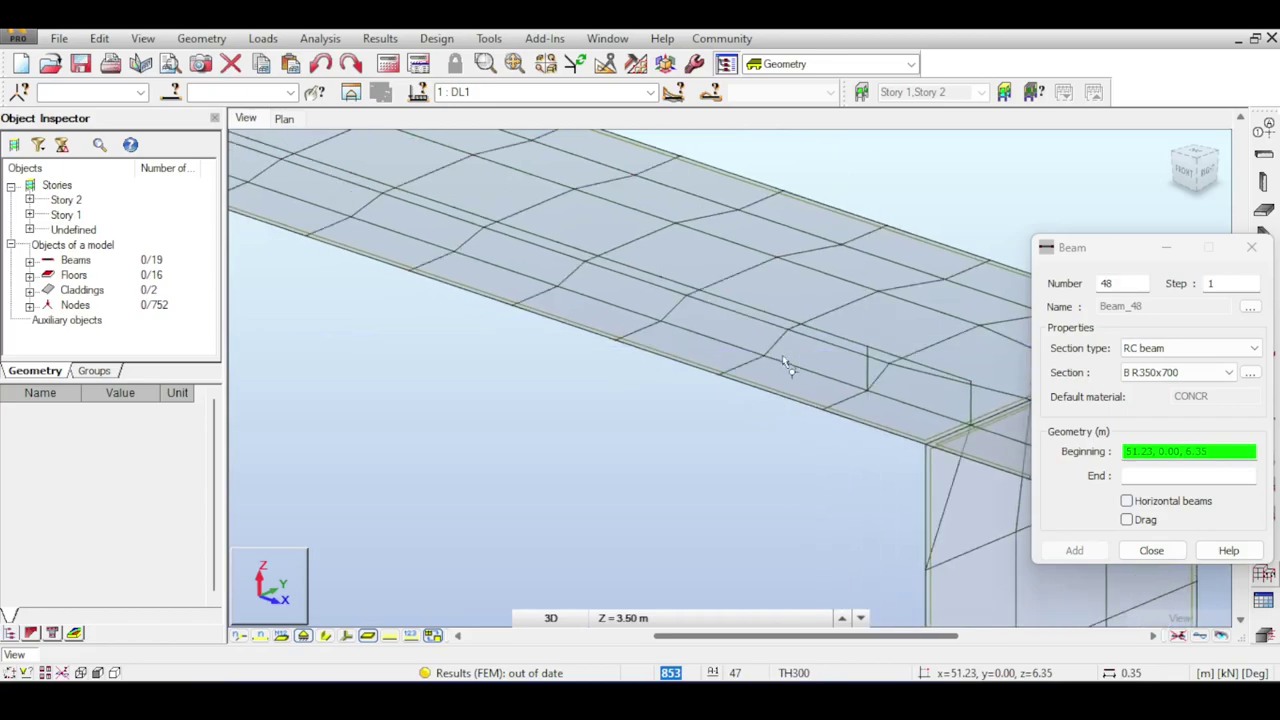
{"action": "left_click", "coordinate": [764, 355]}
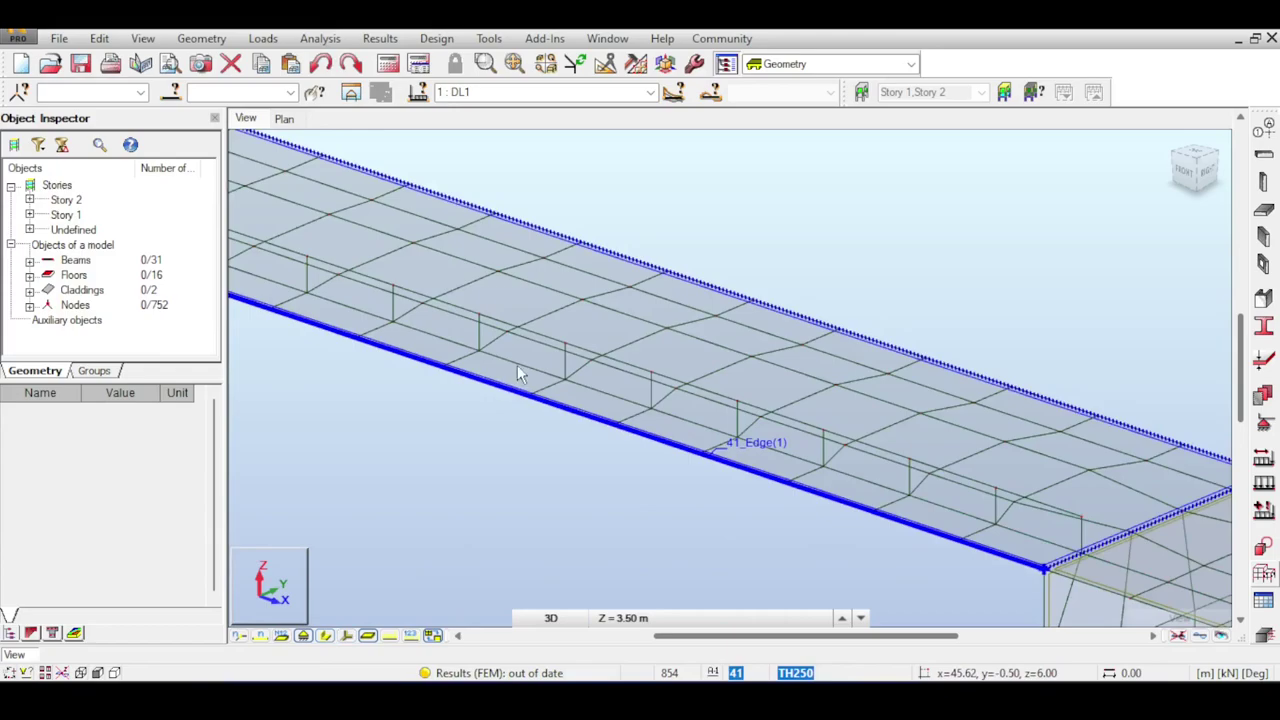
Delete the lower beam 36 at deck level and show the section shapes again.
{"action": "left_click", "coordinate": [520, 365]}
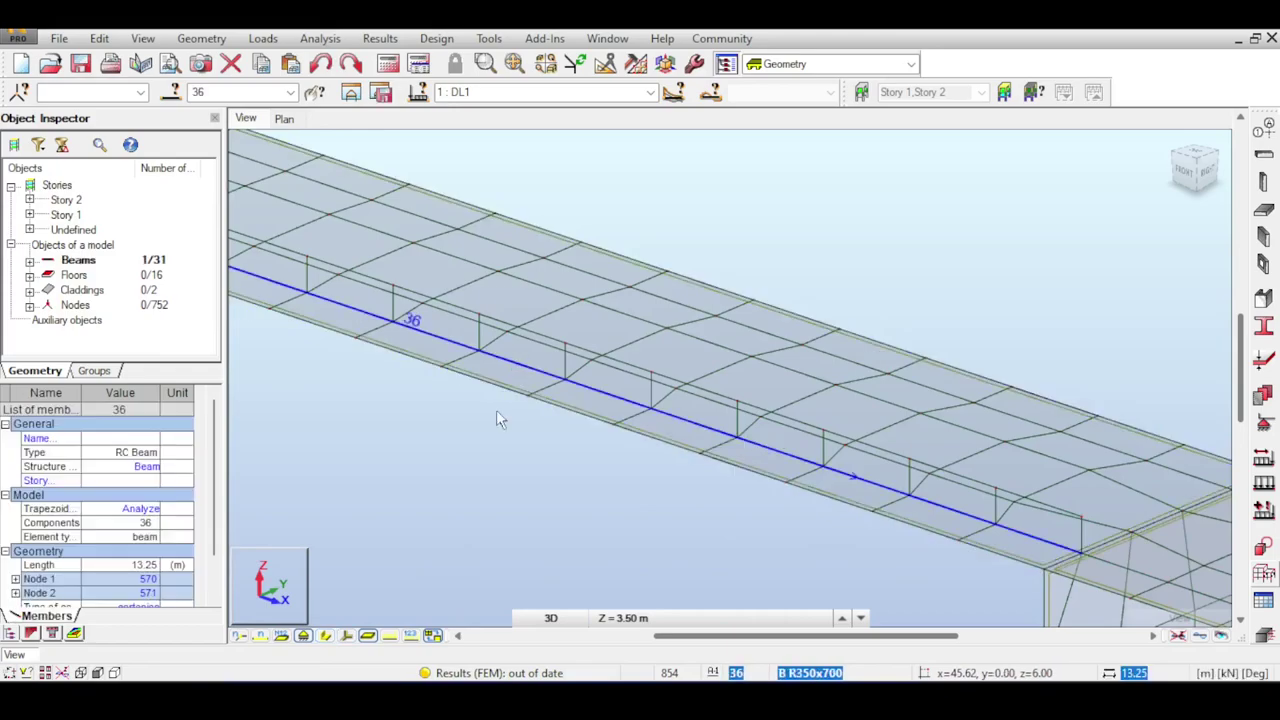
{"action": "left_click", "coordinate": [325, 637]}
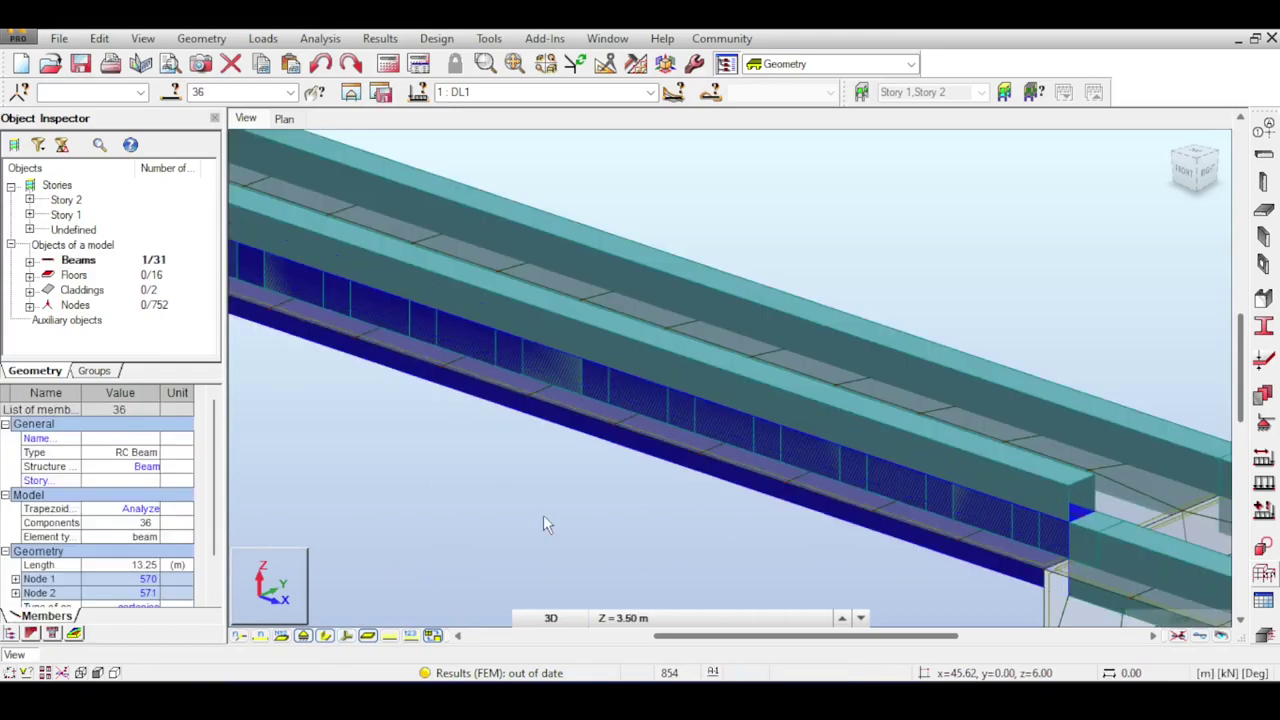
{"action": "key", "text": "Delete"}
{"action": "scroll", "coordinate": [605, 518], "scroll_direction": "down", "scroll_amount": 5}
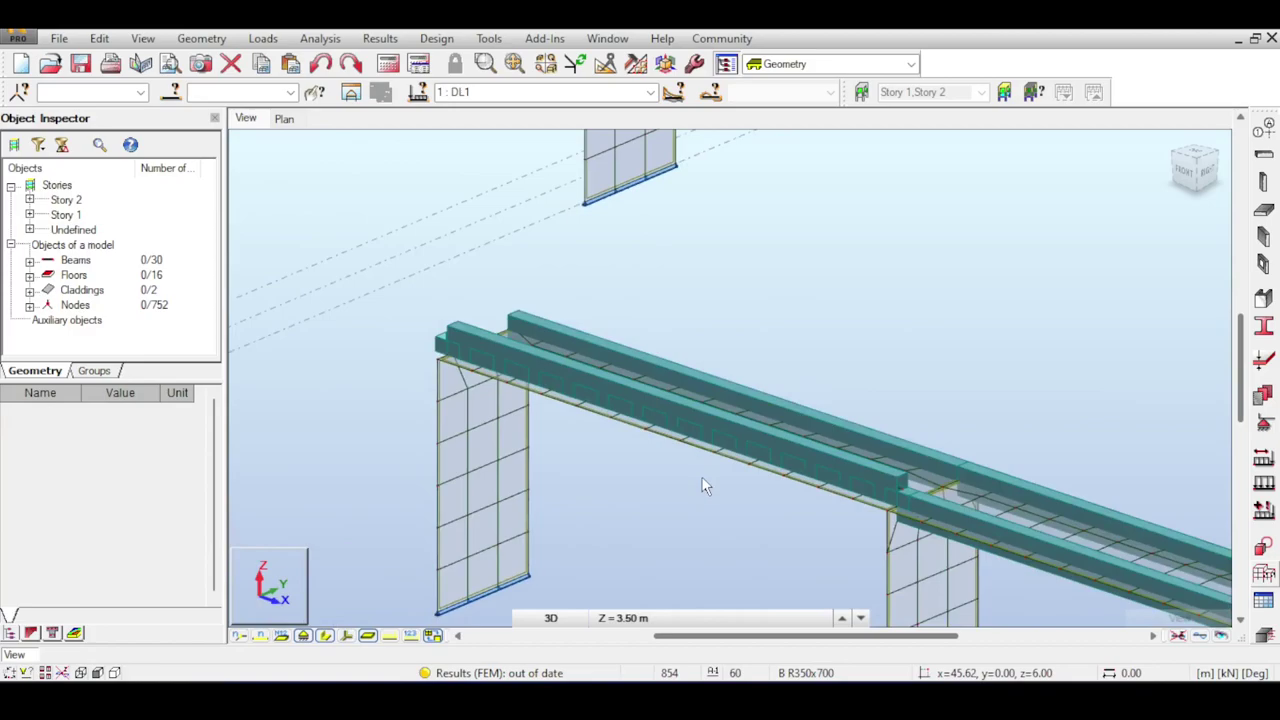
{"action": "scroll", "coordinate": [745, 468], "scroll_direction": "up", "scroll_amount": 3}
{"action": "scroll", "coordinate": [870, 500], "scroll_direction": "up", "scroll_amount": 2}
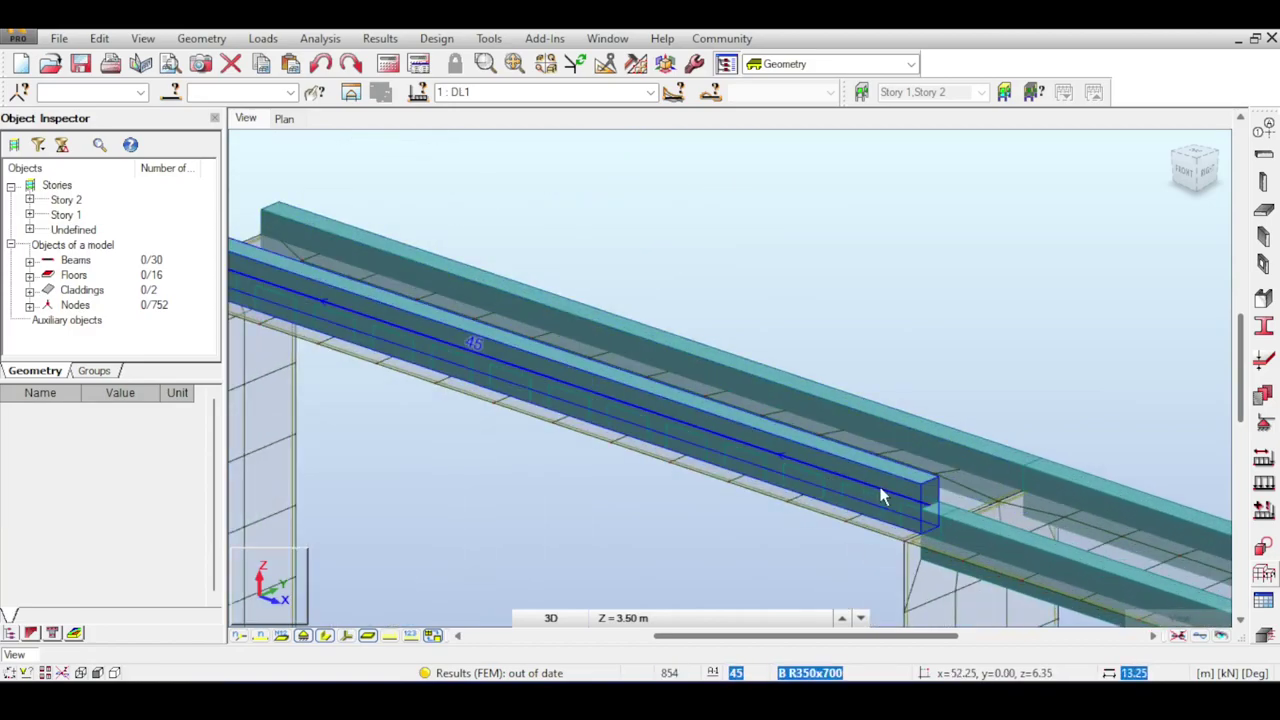
{"action": "scroll", "coordinate": [913, 508], "scroll_direction": "up", "scroll_amount": 1}
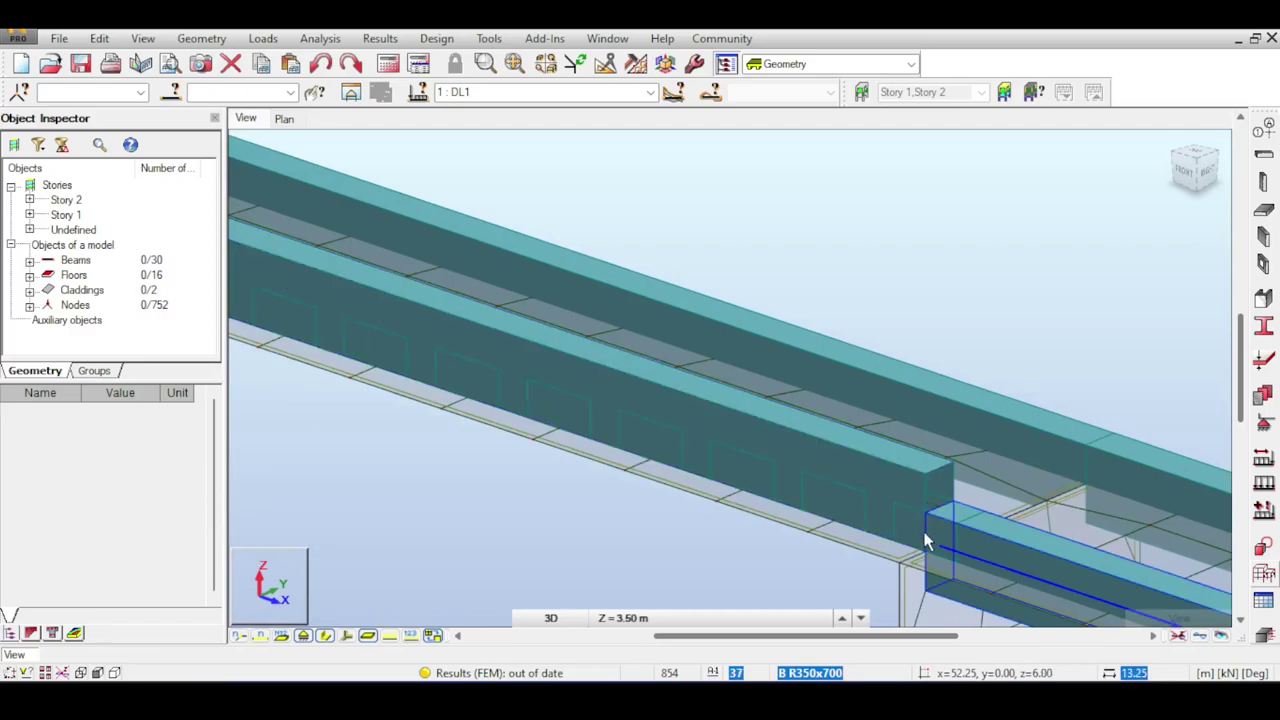
{"action": "scroll", "coordinate": [713, 402], "scroll_direction": "down", "scroll_amount": 1}
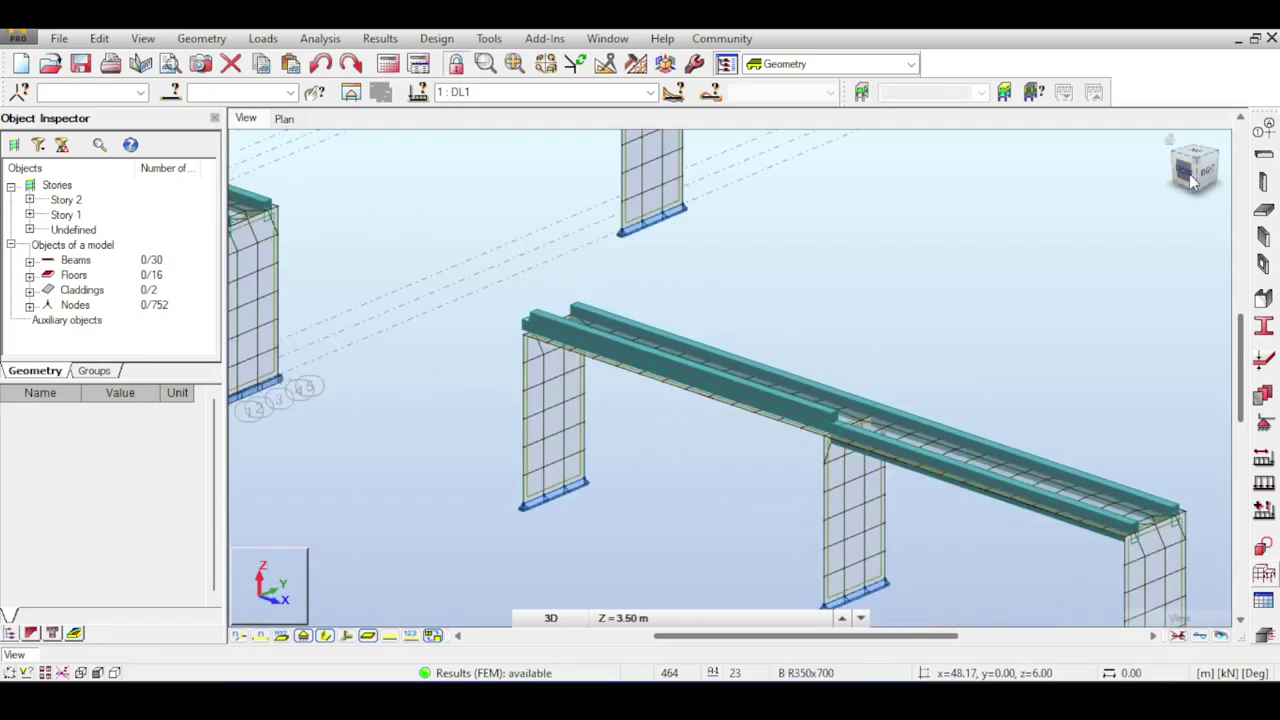
Display the members' My moment diagrams with a normalized scale for the modified frame.
{"action": "left_click", "coordinate": [1185, 172]}
{"action": "left_click_drag", "start_coordinate": [1194, 170], "coordinate": [1178, 194]}
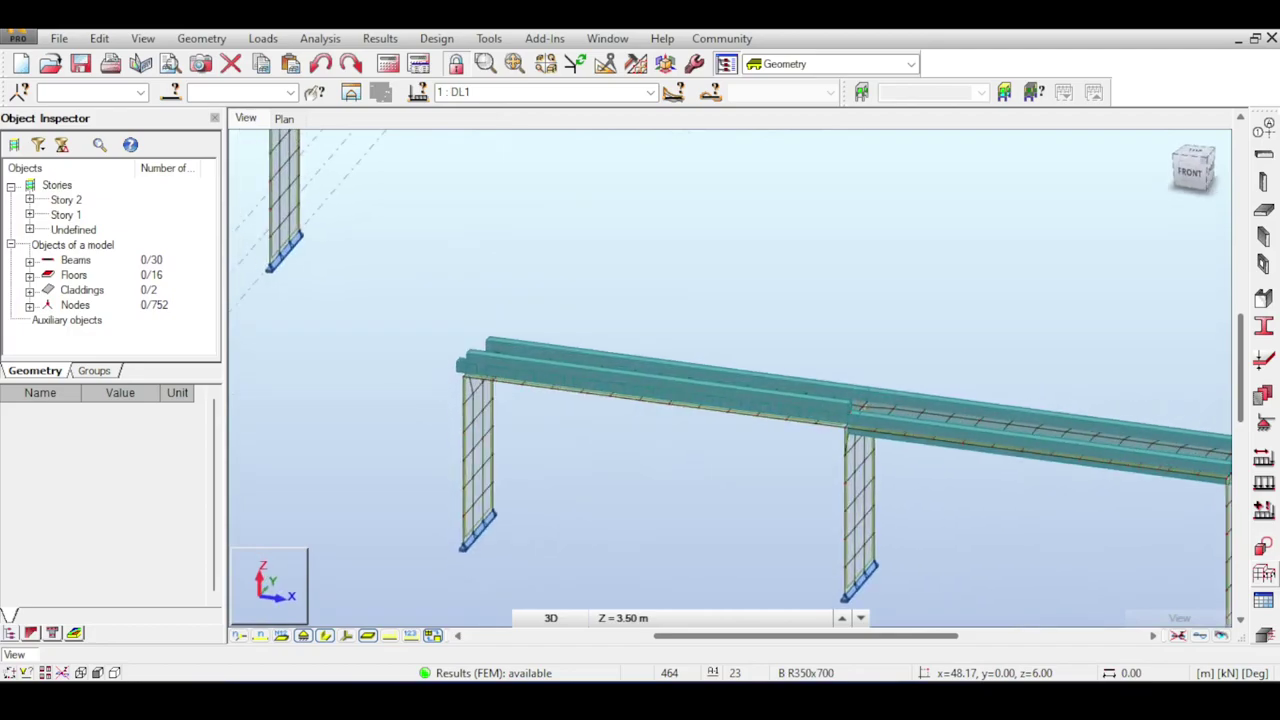
{"action": "middle_click_drag", "start_coordinate": [814, 308], "coordinate": [666, 264]}
{"action": "scroll", "coordinate": [537, 335], "scroll_direction": "up", "scroll_amount": 4}
{"action": "middle_click_drag", "start_coordinate": [543, 278], "coordinate": [751, 177]}
{"action": "scroll", "coordinate": [721, 236], "scroll_direction": "down", "scroll_amount": 1}
{"action": "left_click", "coordinate": [380, 38]}
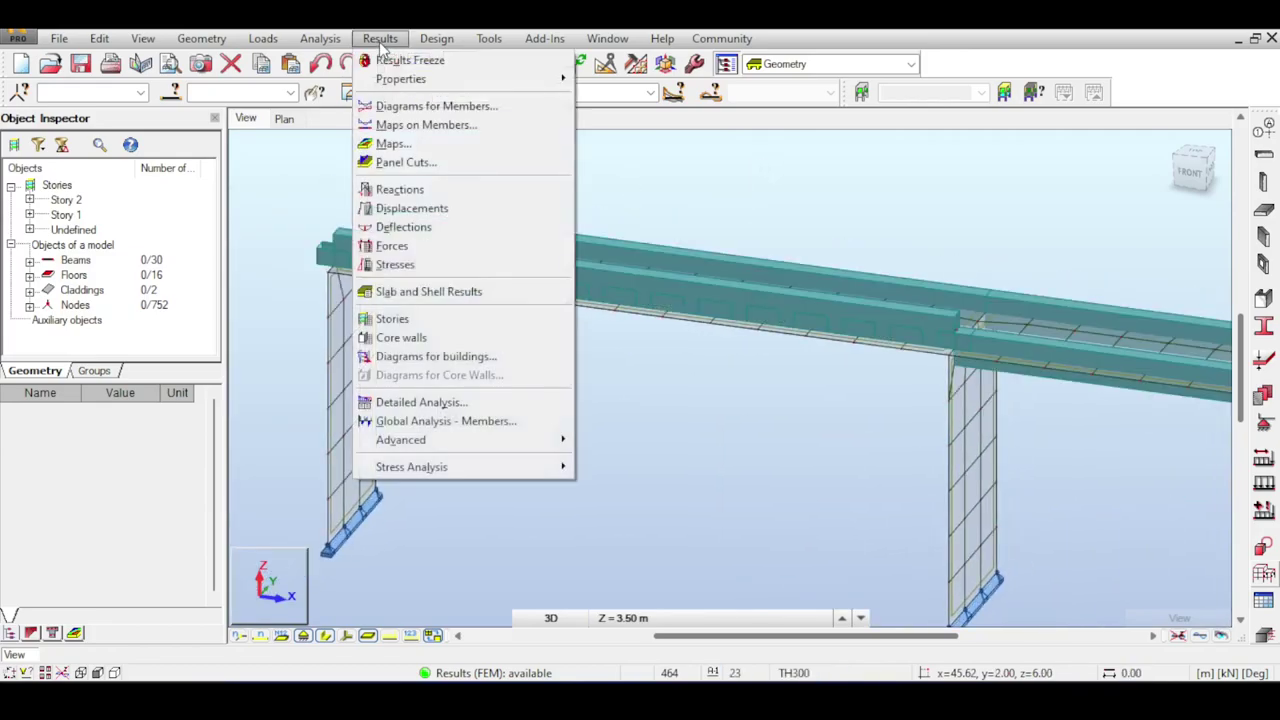
{"action": "left_click", "coordinate": [420, 109]}
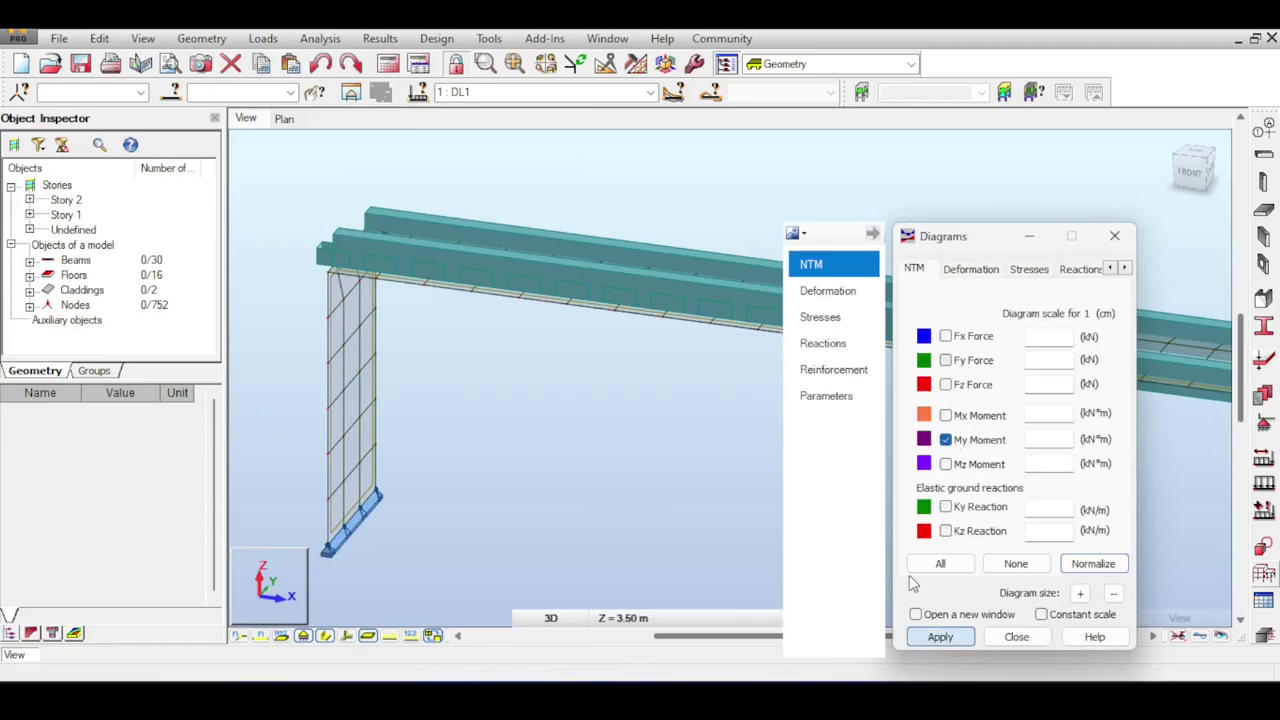
{"action": "left_click", "coordinate": [940, 637]}
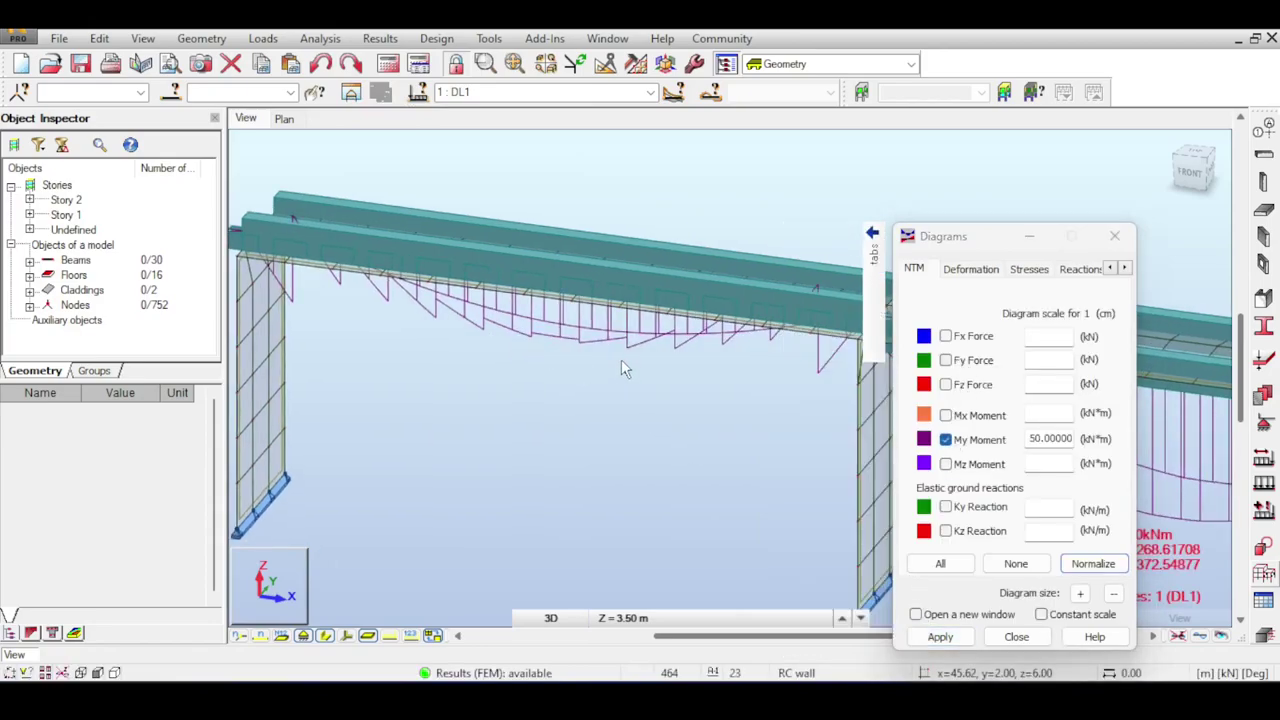
Compare the My moment diagram of the raised-beam span with that of the neighbouring unmodified span.
{"action": "scroll", "coordinate": [621, 359], "scroll_direction": "down", "scroll_amount": 3}
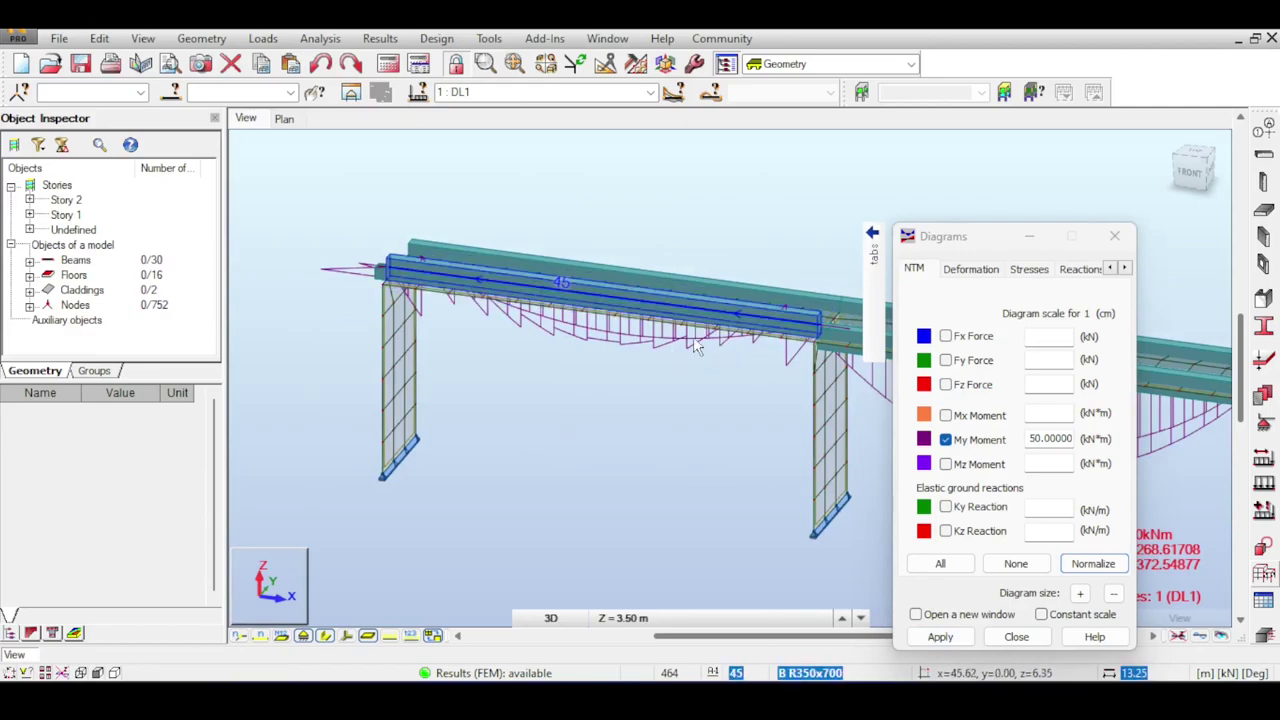
{"action": "scroll", "coordinate": [653, 346], "scroll_direction": "up", "scroll_amount": 3}
{"action": "middle_click_drag", "start_coordinate": [790, 362], "coordinate": [446, 398]}
{"action": "scroll", "coordinate": [595, 405], "scroll_direction": "down", "scroll_amount": 4}
{"action": "scroll", "coordinate": [446, 404], "scroll_direction": "down", "scroll_amount": 1}
{"action": "middle_click_drag", "start_coordinate": [680, 465], "coordinate": [604, 364]}
{"action": "scroll", "coordinate": [570, 369], "scroll_direction": "up", "scroll_amount": 3}
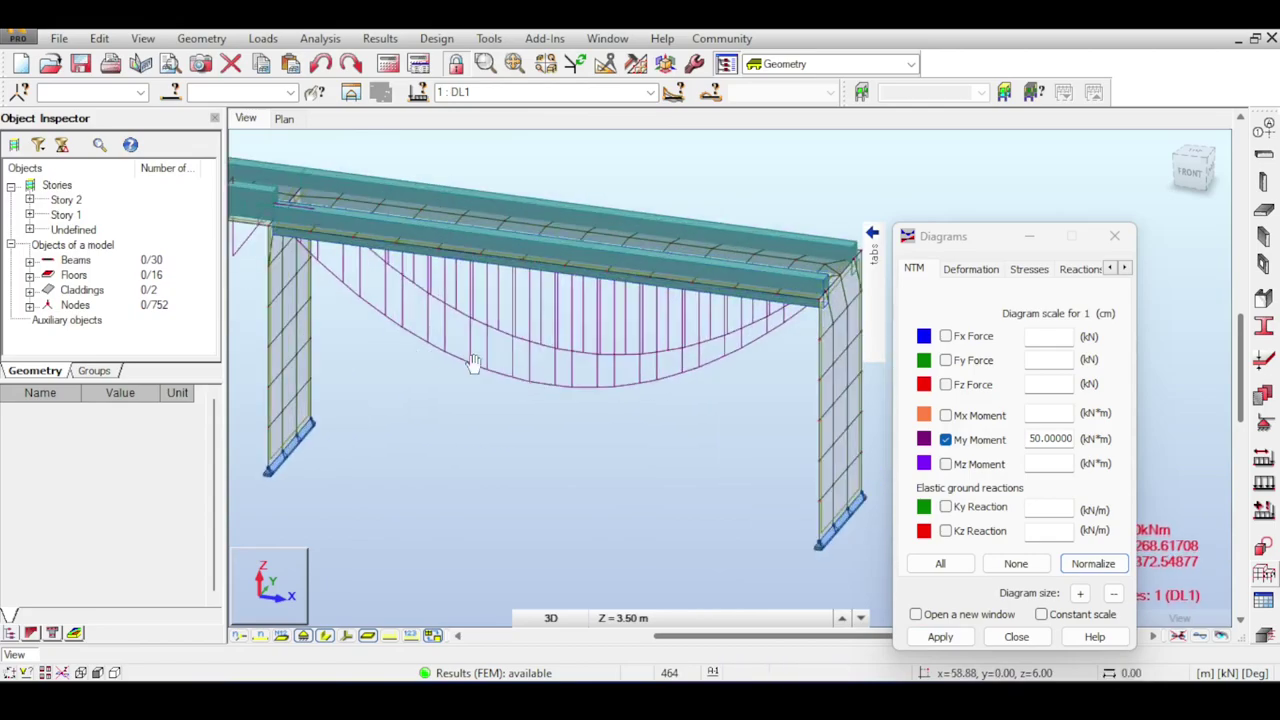
Inspect the My moment diagram along the raised-beam span and around the middle support with the section shapes shown.
{"action": "middle_click_drag", "start_coordinate": [571, 343], "coordinate": [609, 389]}
{"action": "scroll", "coordinate": [642, 390], "scroll_direction": "up", "scroll_amount": 2}
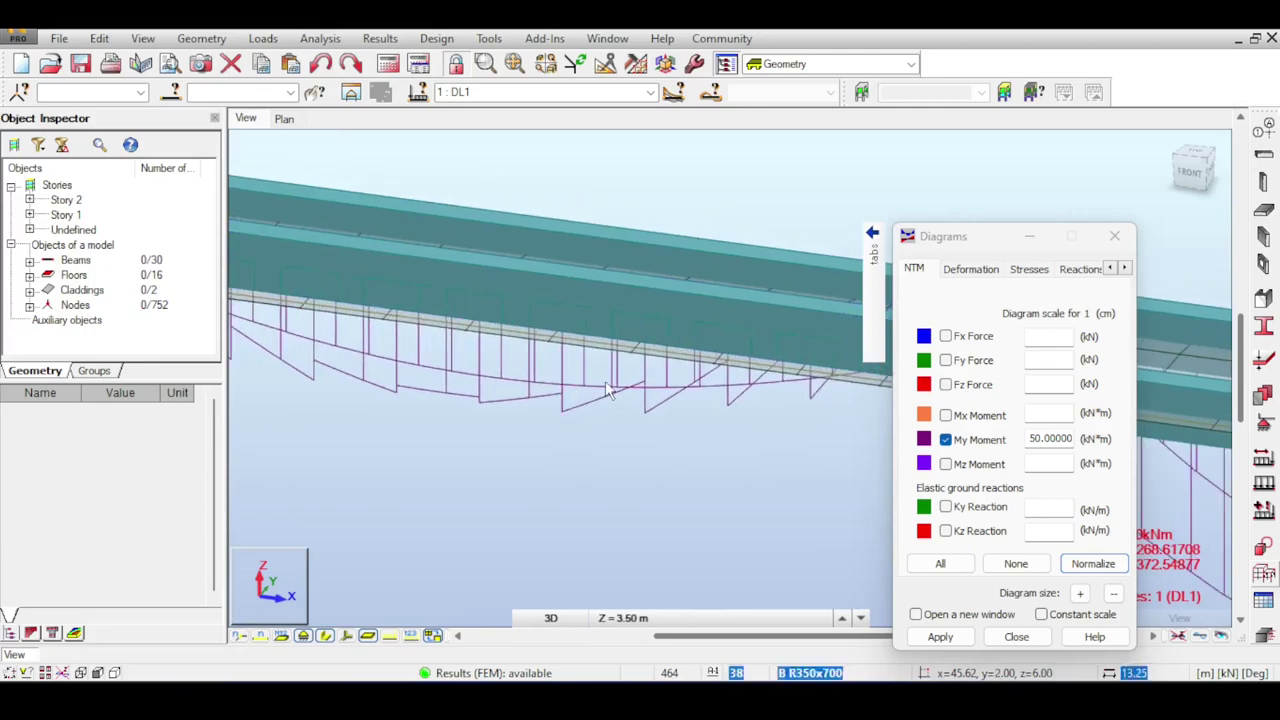
{"action": "scroll", "coordinate": [692, 374], "scroll_direction": "down", "scroll_amount": 1}
{"action": "middle_click_drag", "start_coordinate": [695, 372], "coordinate": [614, 405]}
{"action": "scroll", "coordinate": [616, 410], "scroll_direction": "down", "scroll_amount": 3}
{"action": "middle_click_drag", "start_coordinate": [441, 395], "coordinate": [486, 397]}
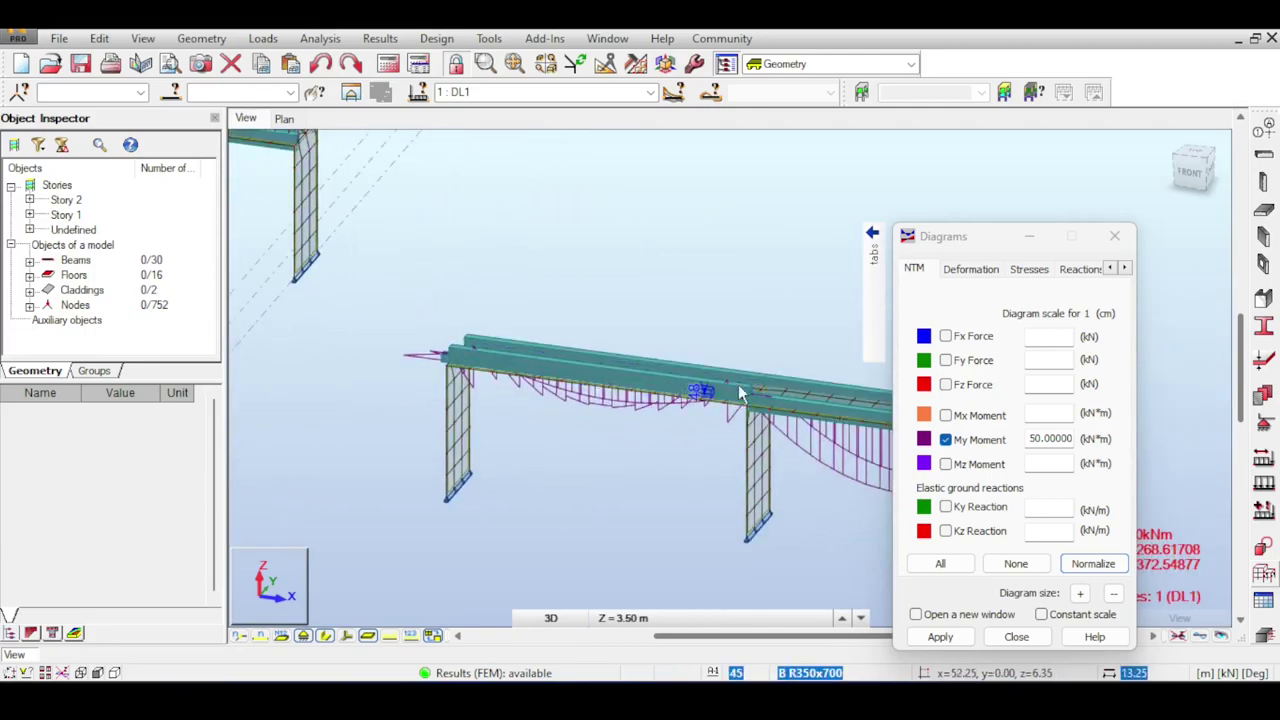
{"action": "scroll", "coordinate": [745, 391], "scroll_direction": "up", "scroll_amount": 5}
Hide the section shapes and examine the My moment diagrams of the beams on the unmodified span.
{"action": "left_click", "coordinate": [326, 637]}
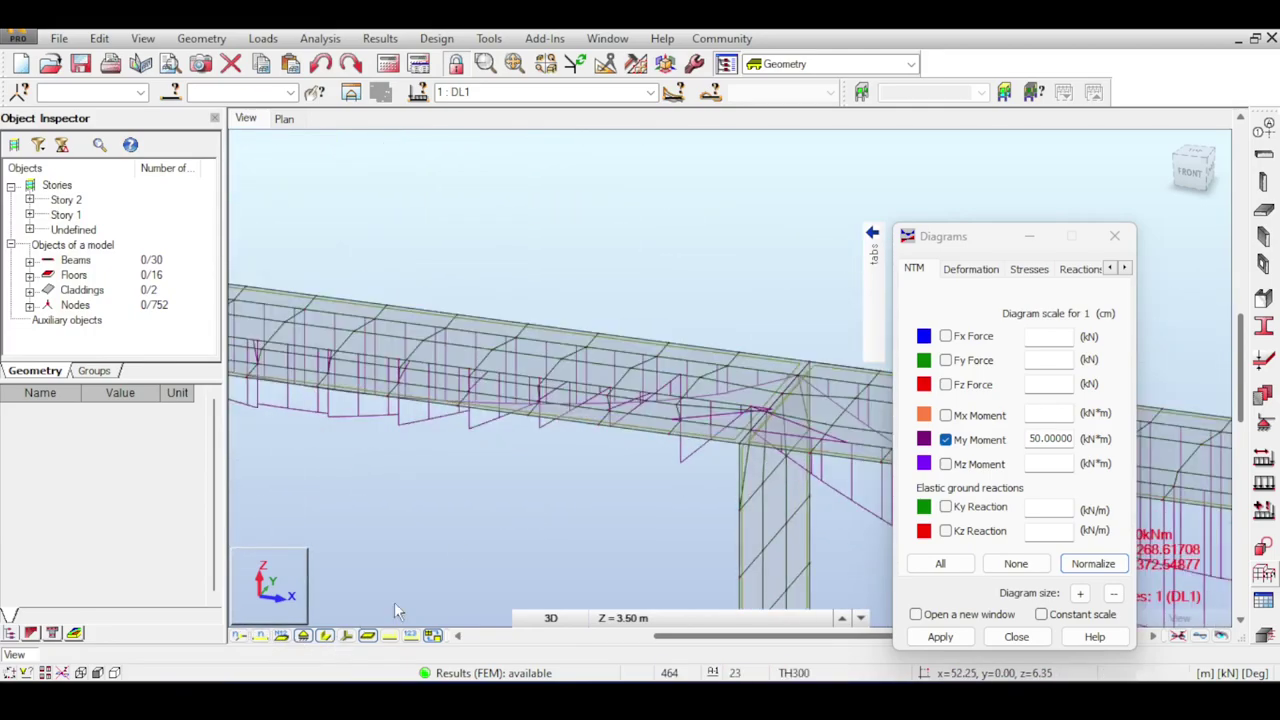
{"action": "scroll", "coordinate": [670, 445], "scroll_direction": "up", "scroll_amount": 2}
{"action": "left_click", "coordinate": [1186, 175]}
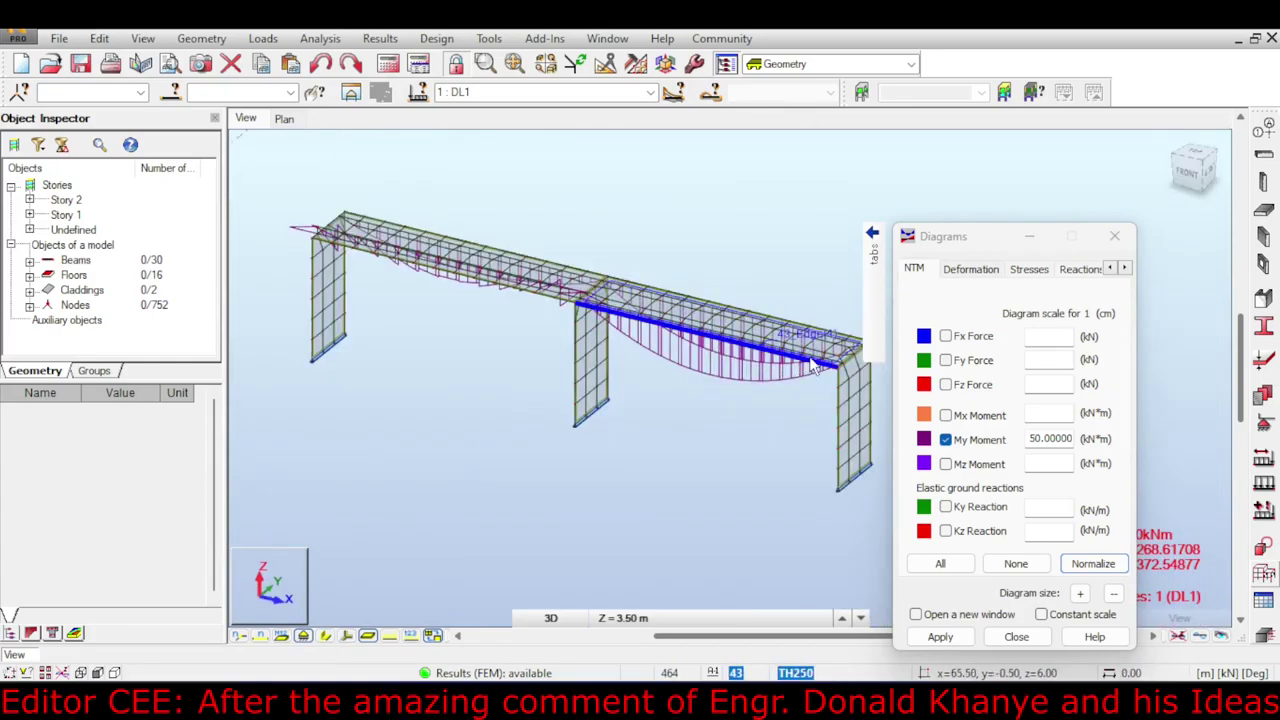
{"action": "scroll", "coordinate": [815, 366], "scroll_direction": "up", "scroll_amount": 3}
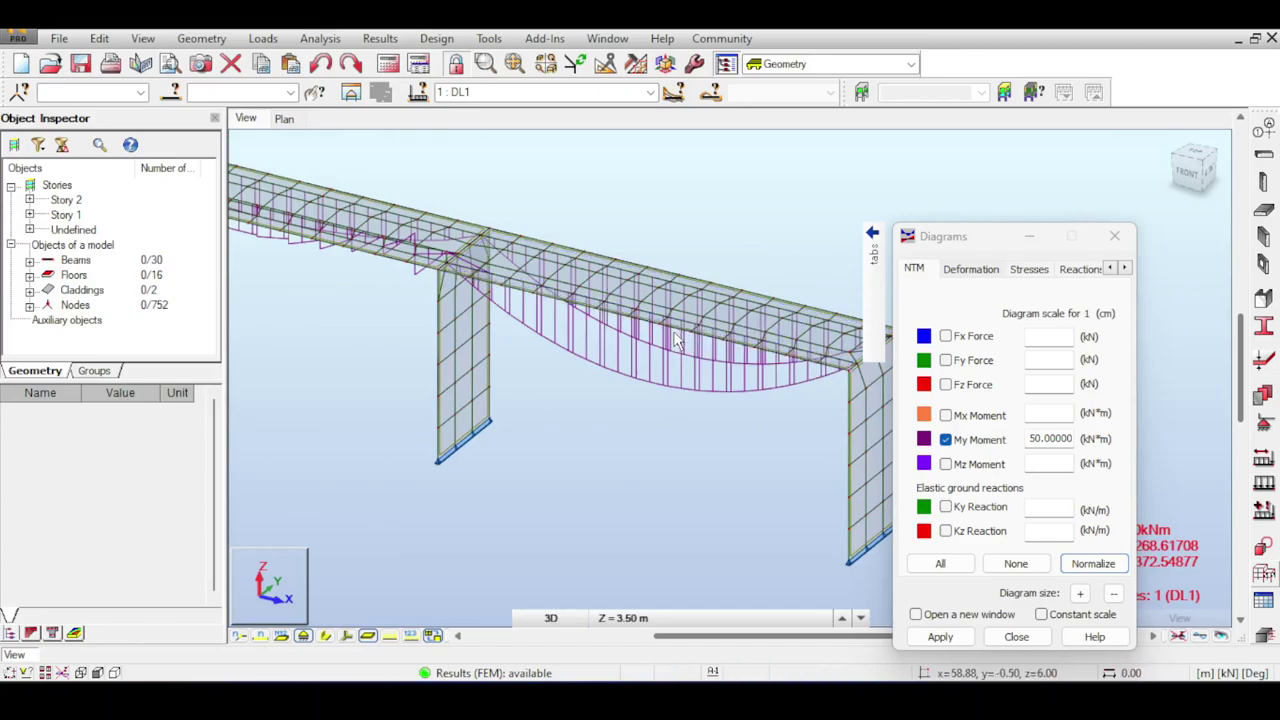
{"action": "scroll", "coordinate": [673, 331], "scroll_direction": "down", "scroll_amount": 1}
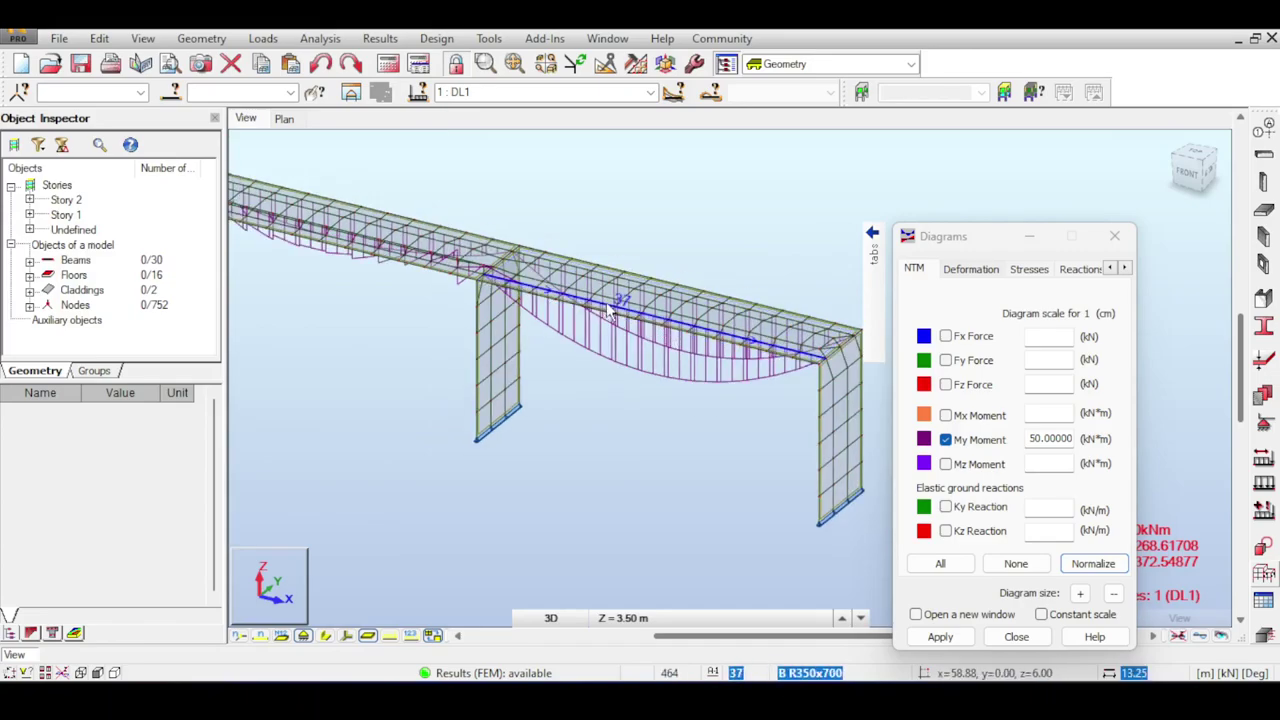
{"action": "middle_click_drag", "start_coordinate": [686, 254], "coordinate": [690, 227]}
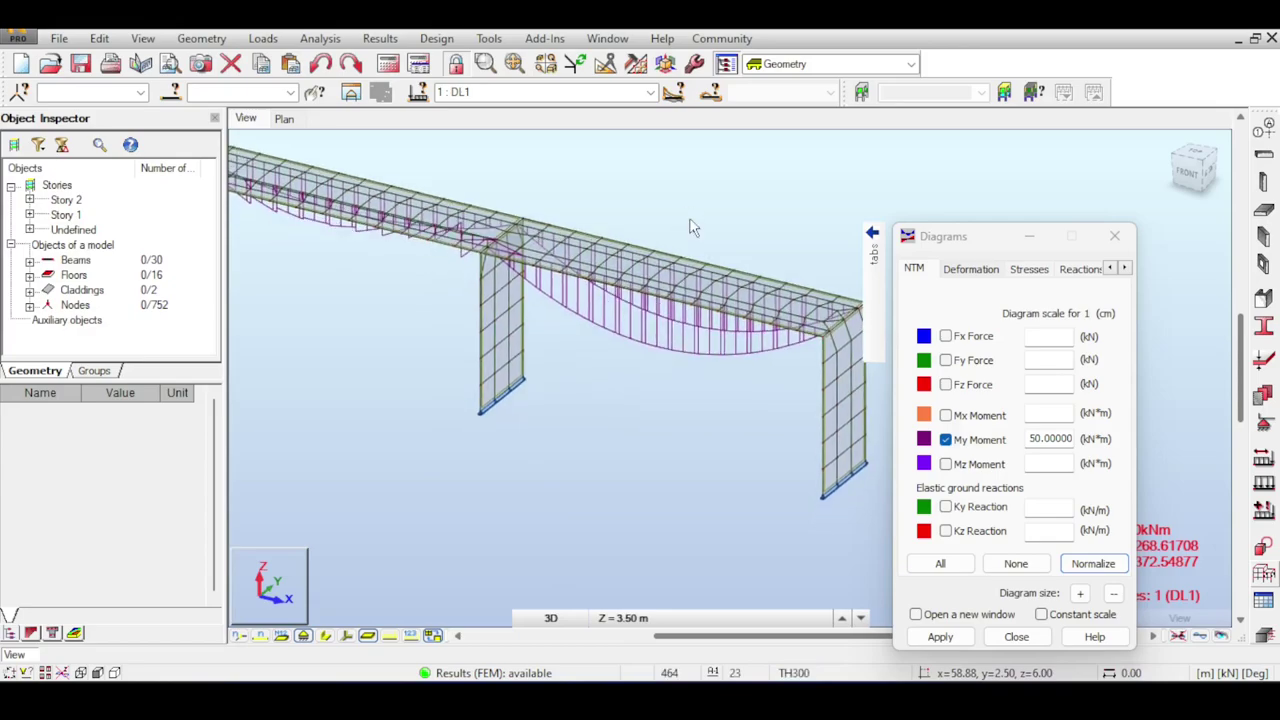
{"action": "middle_click_drag", "start_coordinate": [655, 325], "coordinate": [633, 349]}
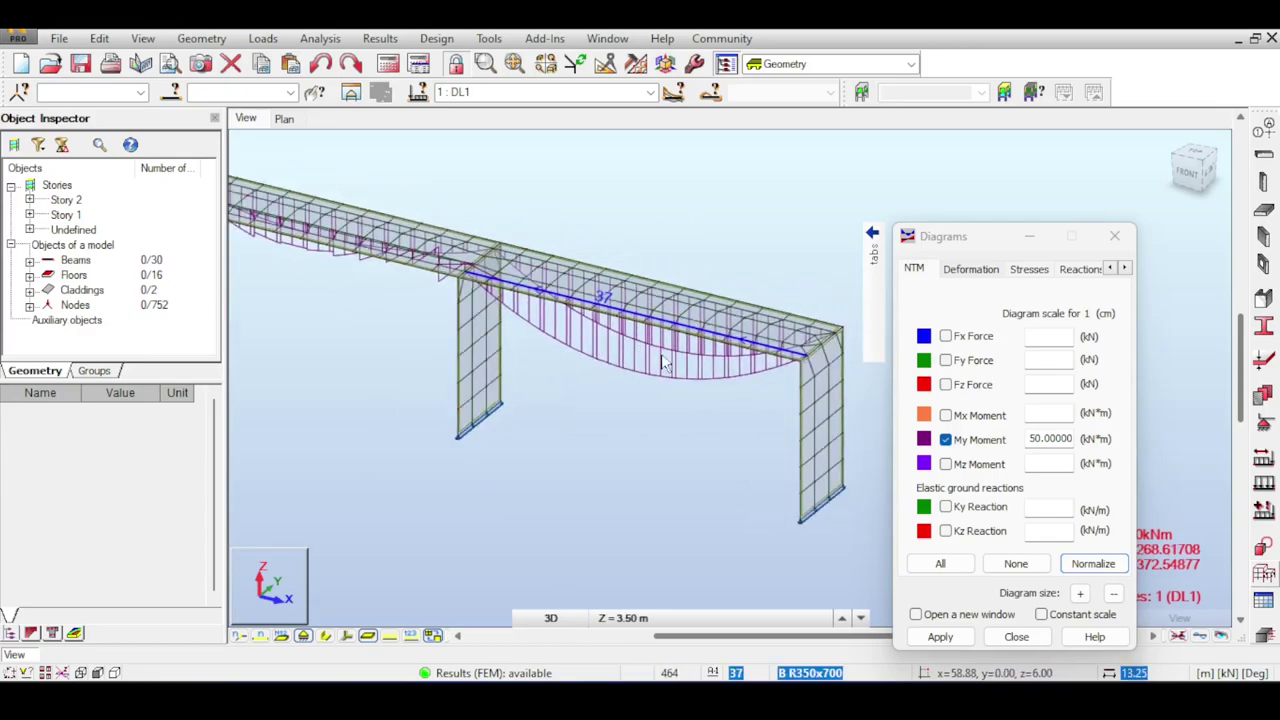
{"action": "scroll", "coordinate": [790, 356], "scroll_direction": "up", "scroll_amount": 2}
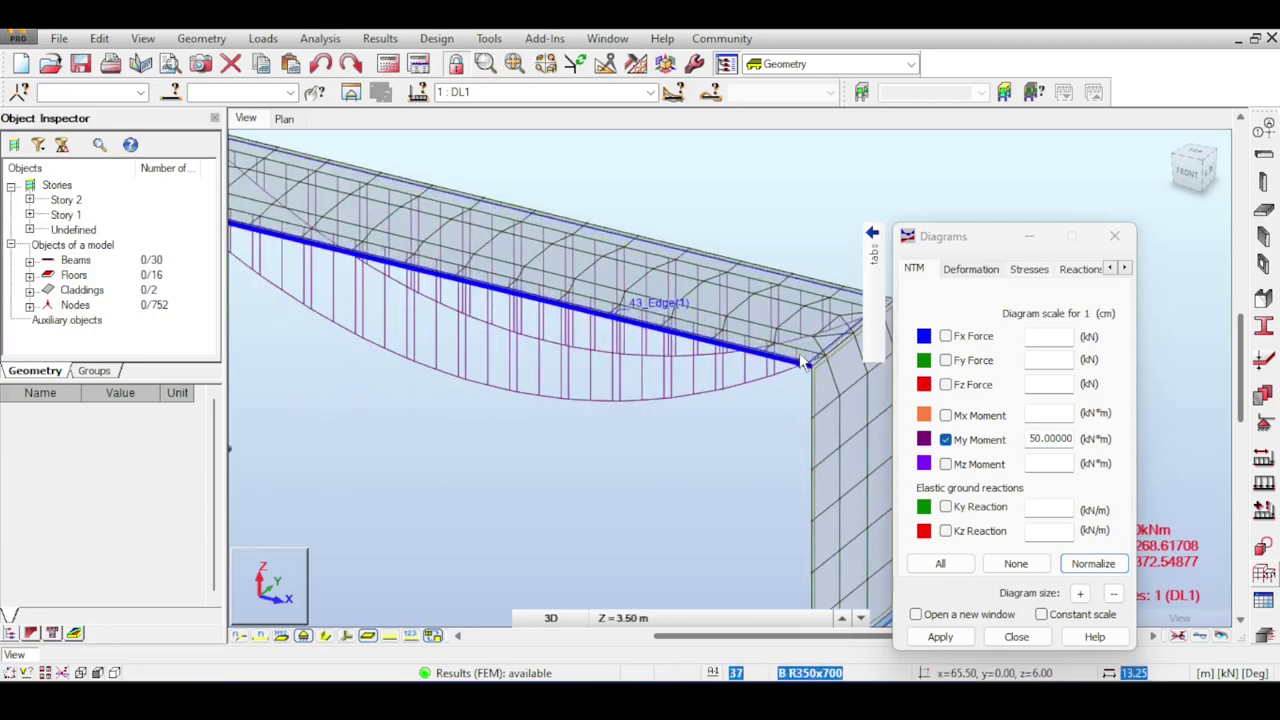
{"action": "scroll", "coordinate": [810, 360], "scroll_direction": "down", "scroll_amount": 2}
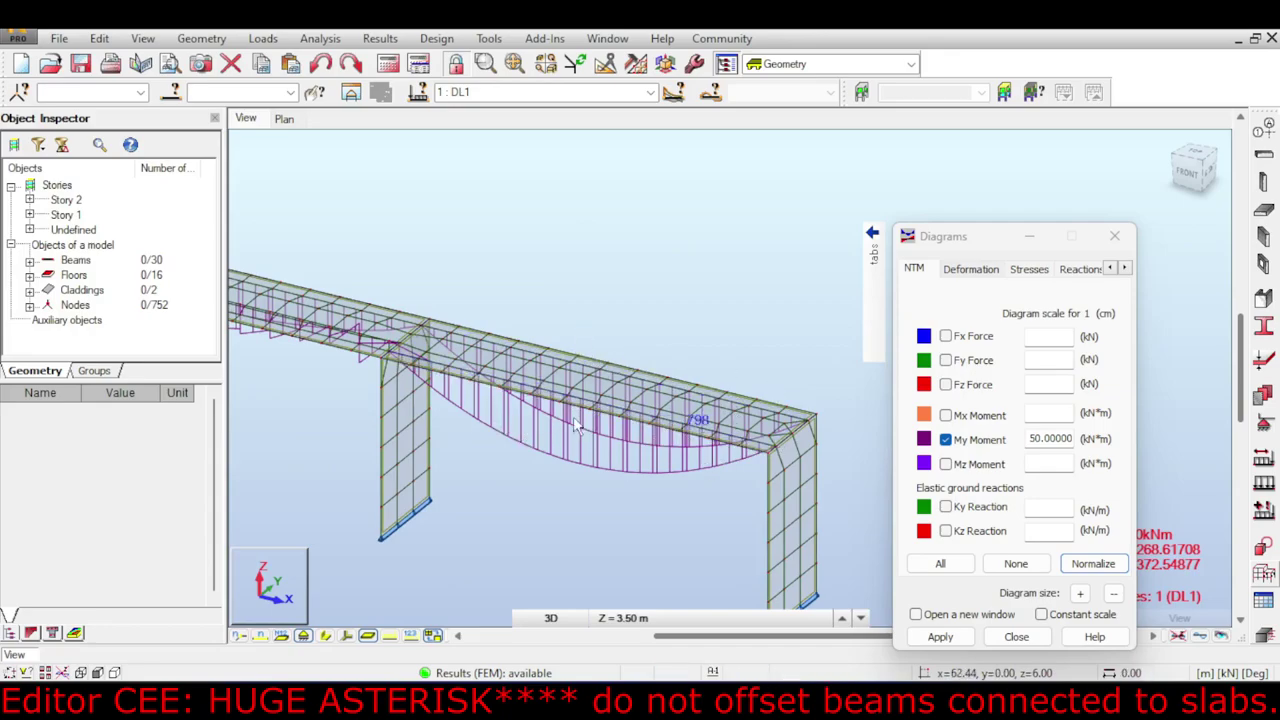
{"action": "scroll", "coordinate": [573, 416], "scroll_direction": "up", "scroll_amount": 2}
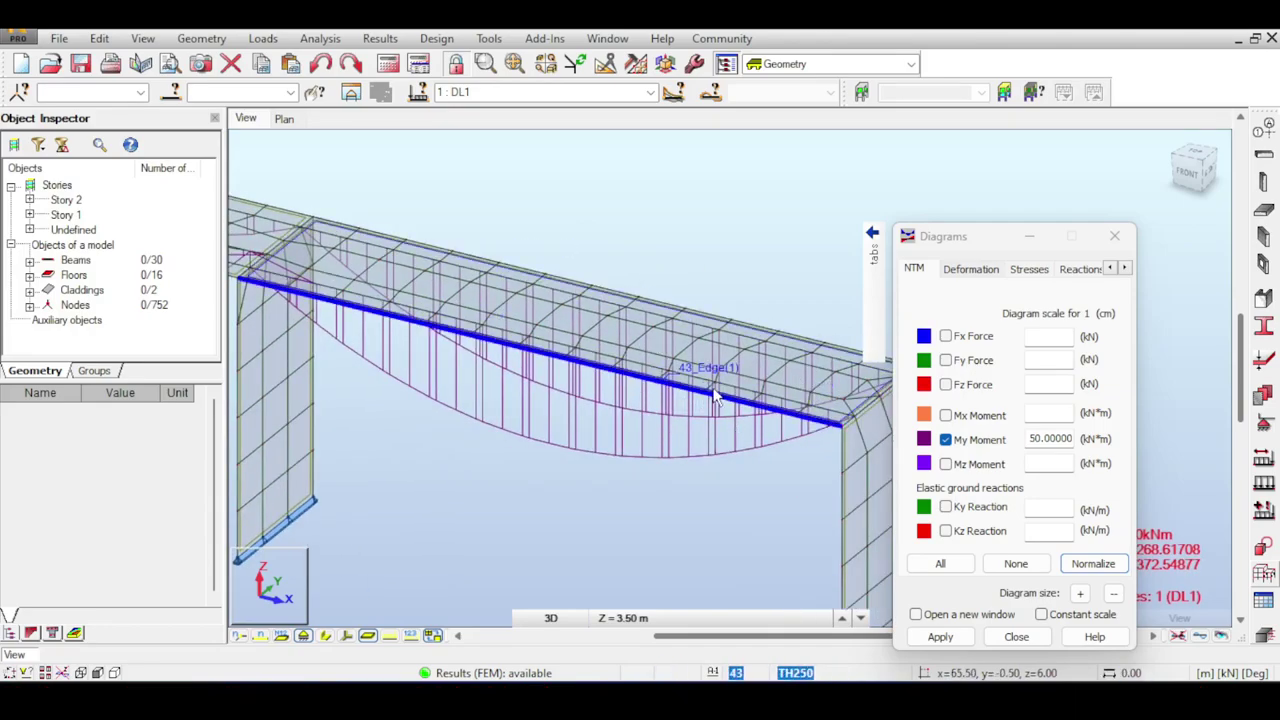
{"action": "scroll", "coordinate": [740, 393], "scroll_direction": "up", "scroll_amount": 2}
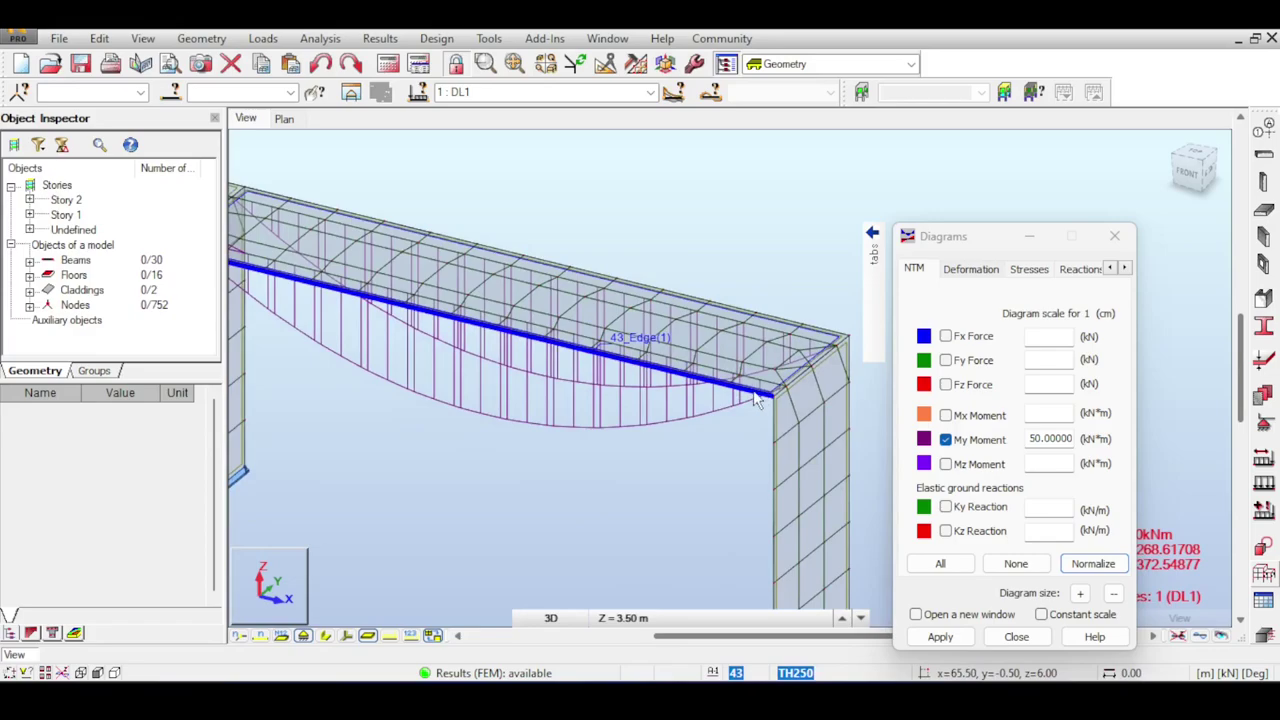
Select the deck slab of the unmodified span and check where it meets the raised-beam span at the middle support.
{"action": "left_click", "coordinate": [784, 326]}
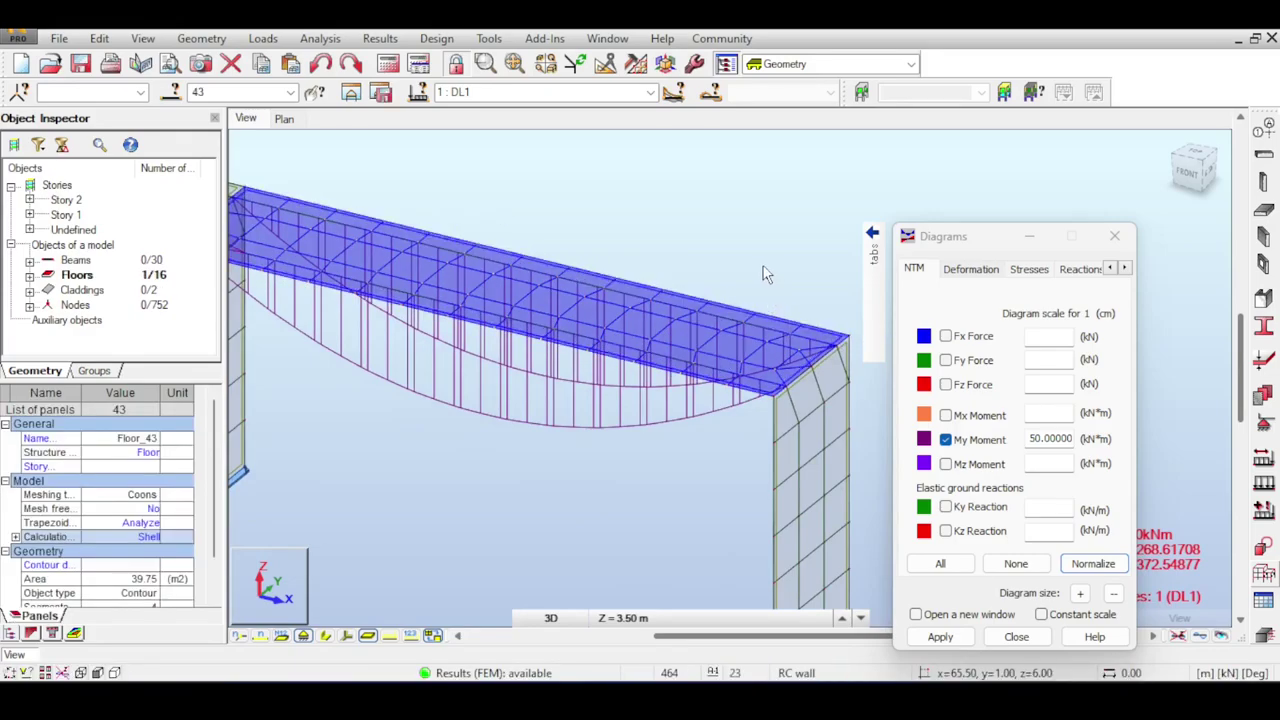
{"action": "scroll", "coordinate": [614, 303], "scroll_direction": "down", "scroll_amount": 2}
{"action": "middle_click_drag", "start_coordinate": [385, 292], "coordinate": [691, 363]}
{"action": "scroll", "coordinate": [469, 380], "scroll_direction": "up", "scroll_amount": 2}
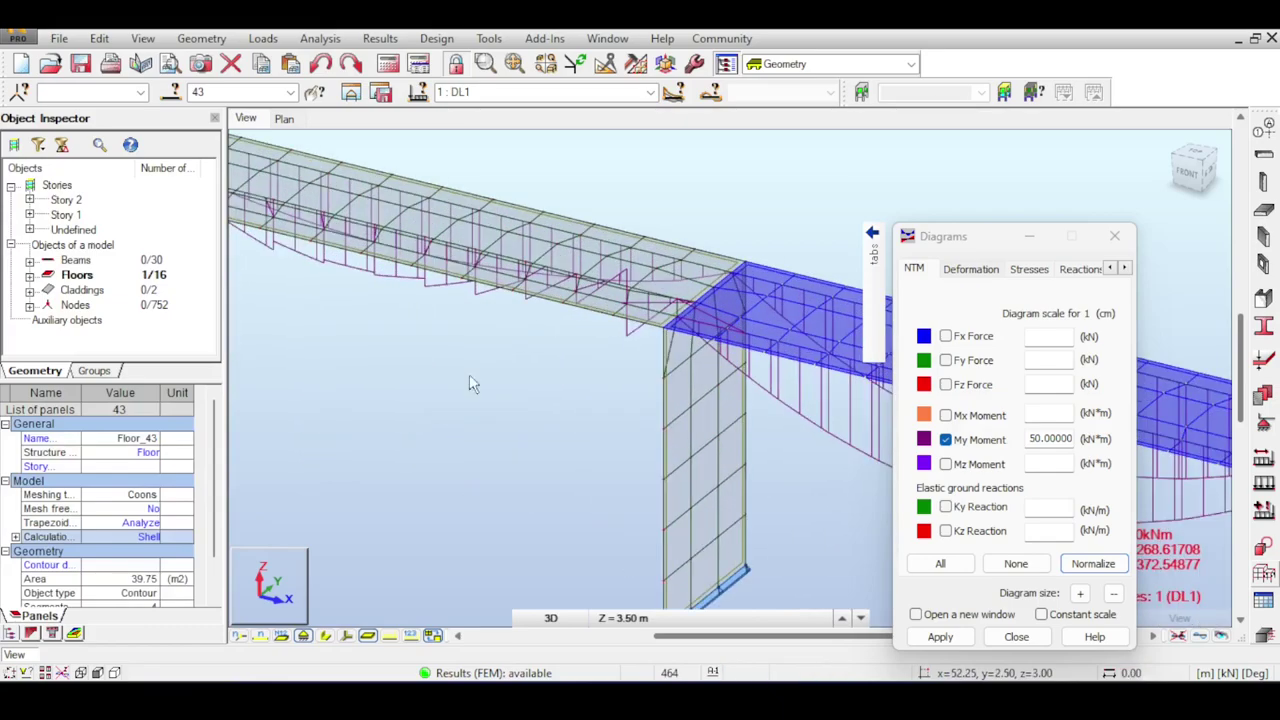
Check the beam step at the middle support with section shapes on, then hide them and select the vertical connecting member there.
{"action": "left_click", "coordinate": [326, 638]}
{"action": "scroll", "coordinate": [643, 326], "scroll_direction": "up", "scroll_amount": 4}
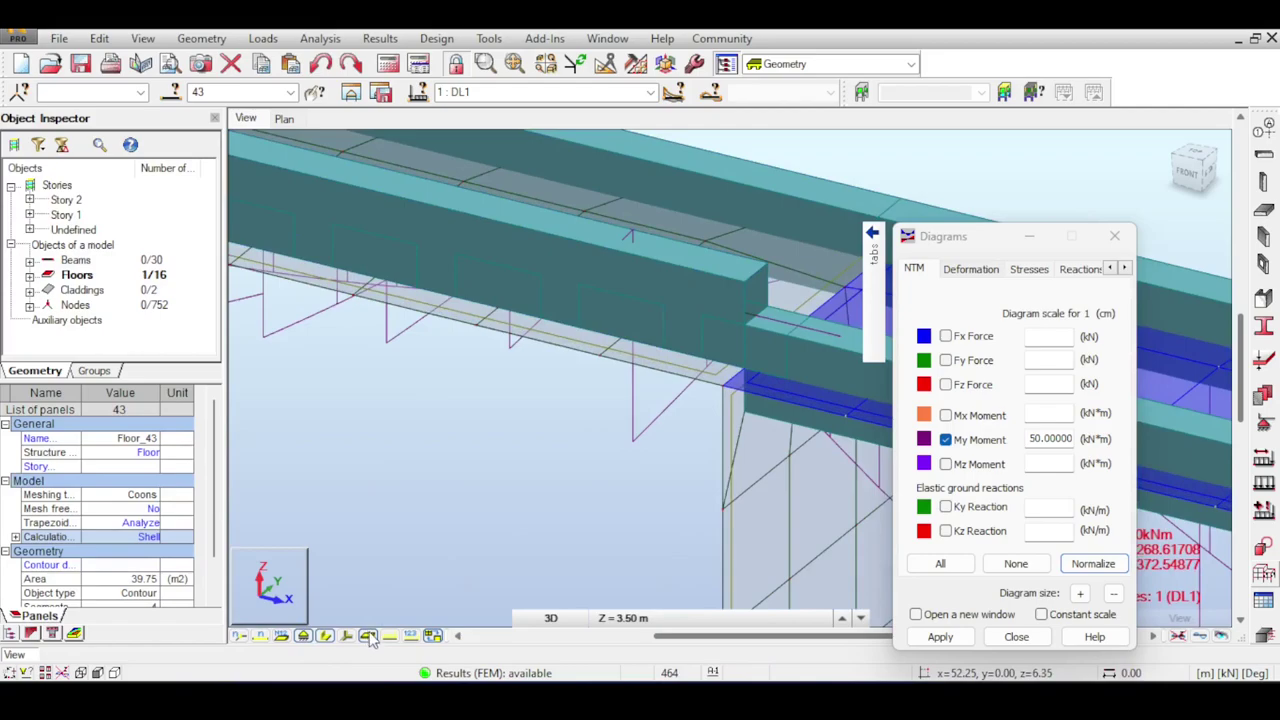
{"action": "left_click", "coordinate": [326, 638]}
{"action": "scroll", "coordinate": [763, 334], "scroll_direction": "up", "scroll_amount": 3}
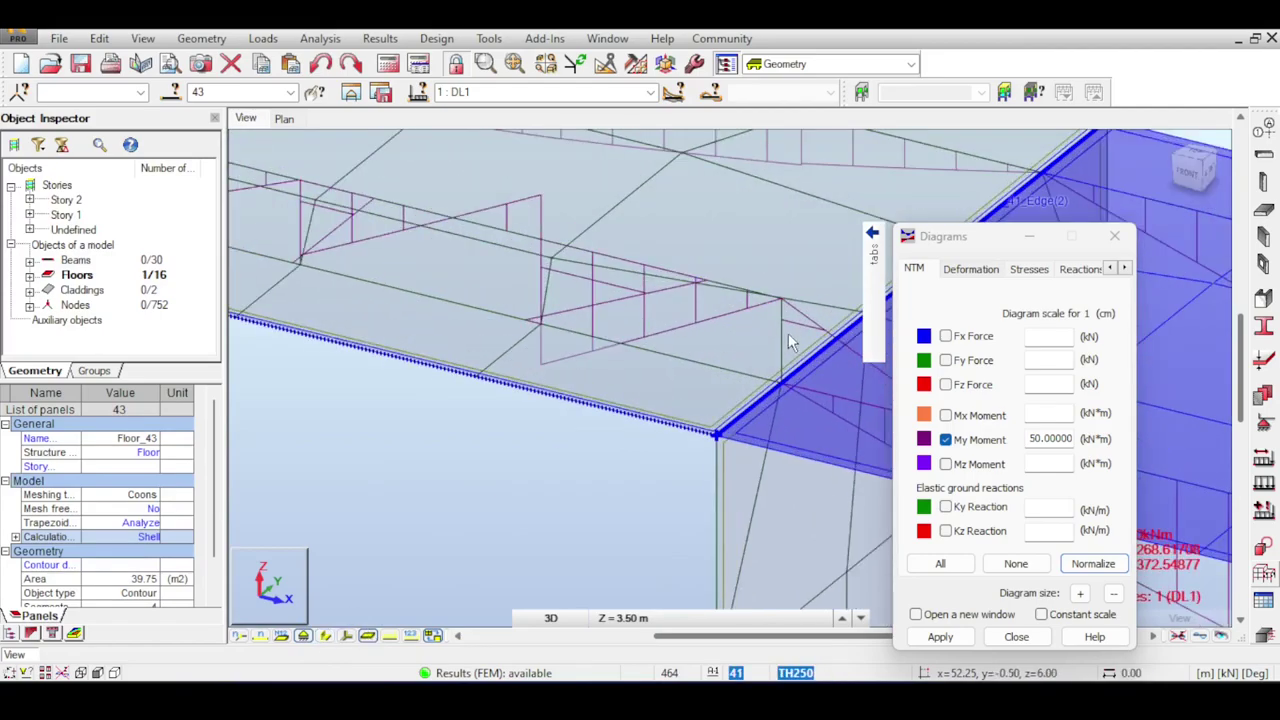
{"action": "left_click", "coordinate": [736, 343]}
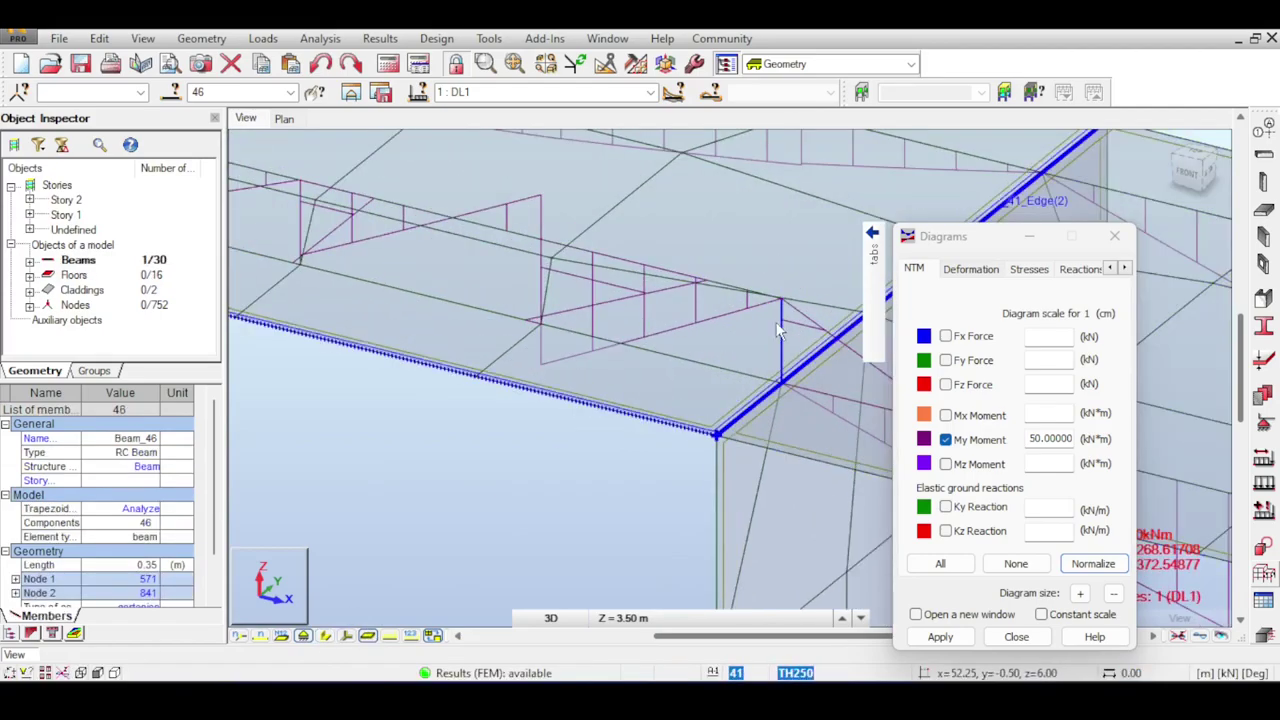
{"action": "middle_click_drag", "start_coordinate": [780, 330], "coordinate": [640, 320], "text": "shift"}
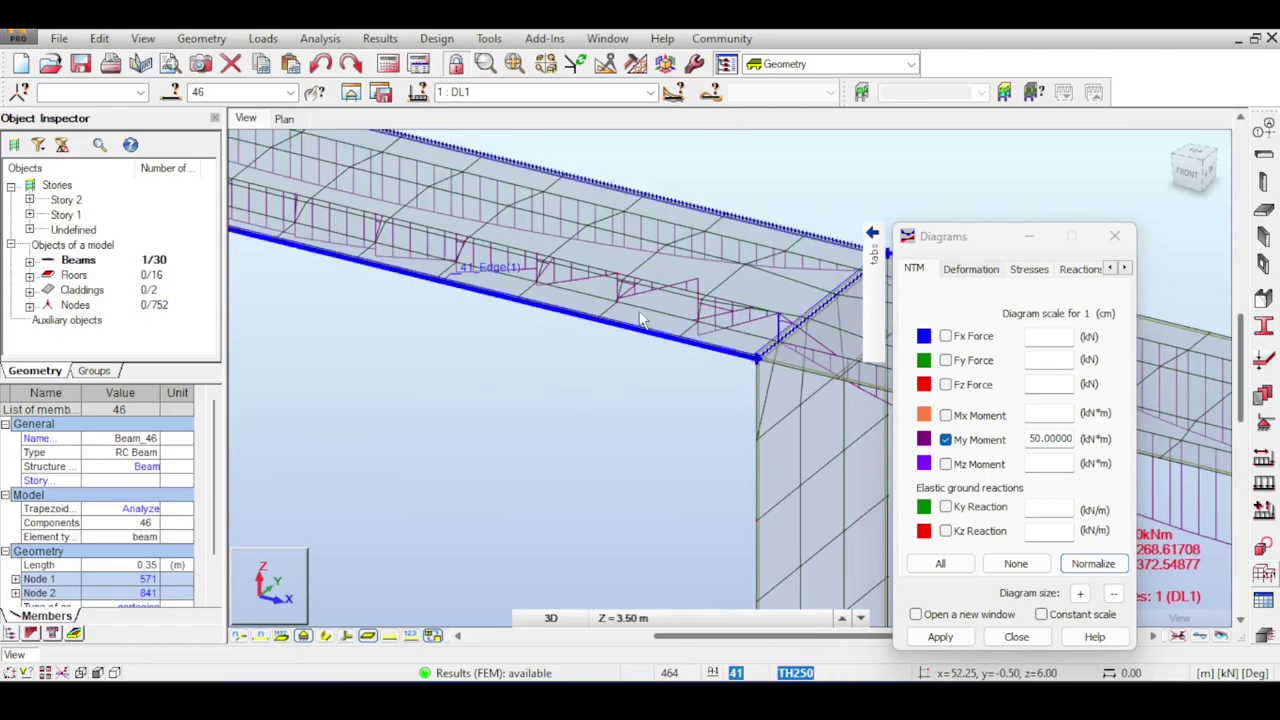
Check the raised beam's vertical connectors from near the front, first with section shapes shown and then with them hidden.
{"action": "left_click", "coordinate": [331, 636]}
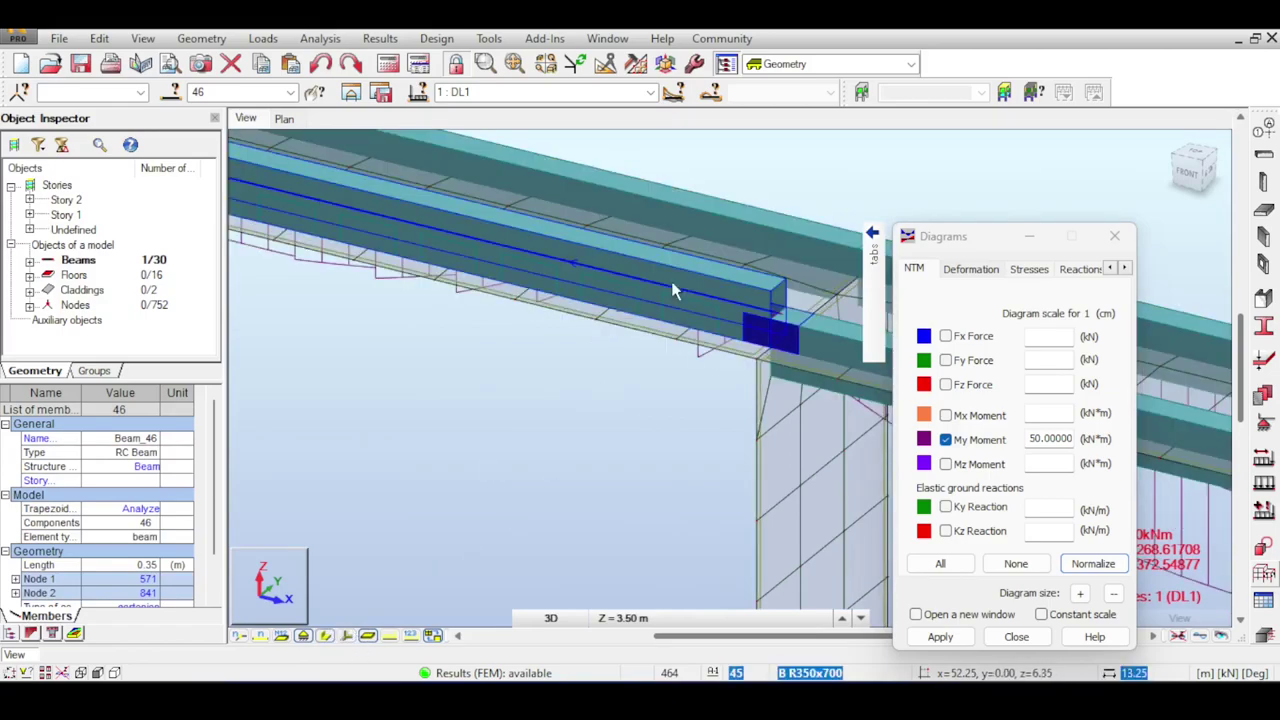
{"action": "left_click", "coordinate": [1188, 176]}
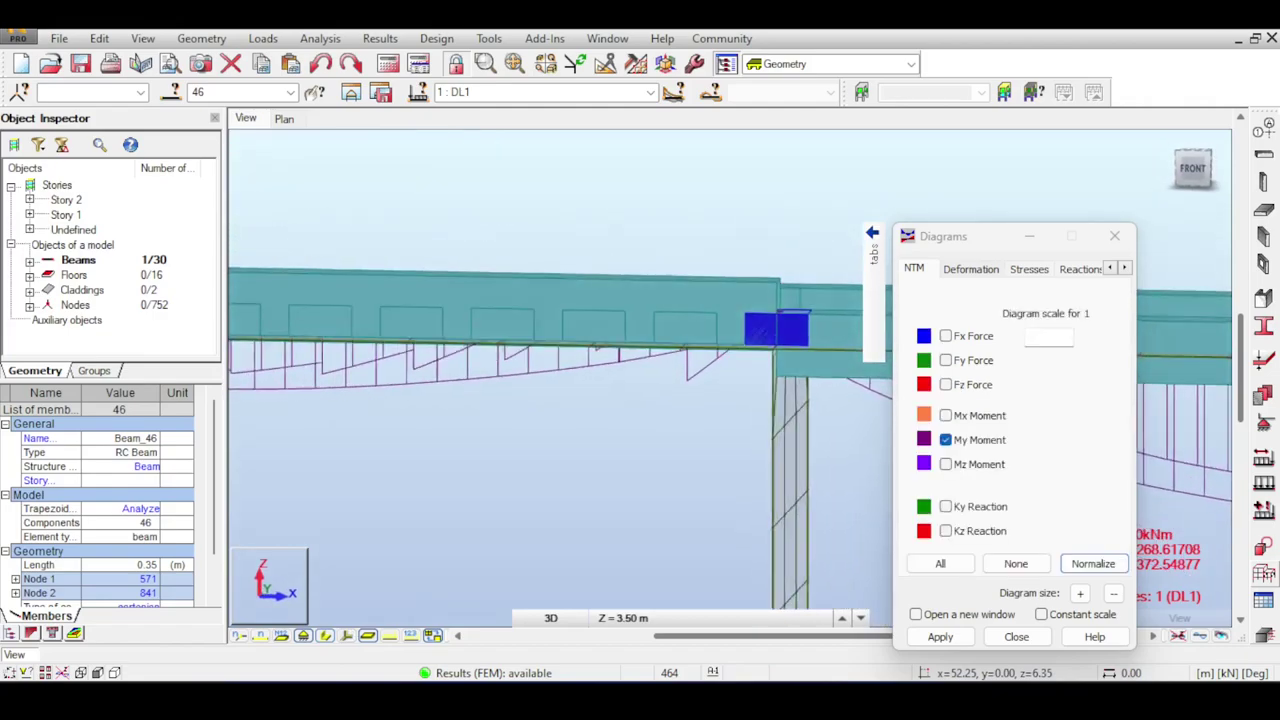
{"action": "left_click", "coordinate": [334, 636]}
{"action": "scroll", "coordinate": [634, 329], "scroll_direction": "up", "scroll_amount": 4}
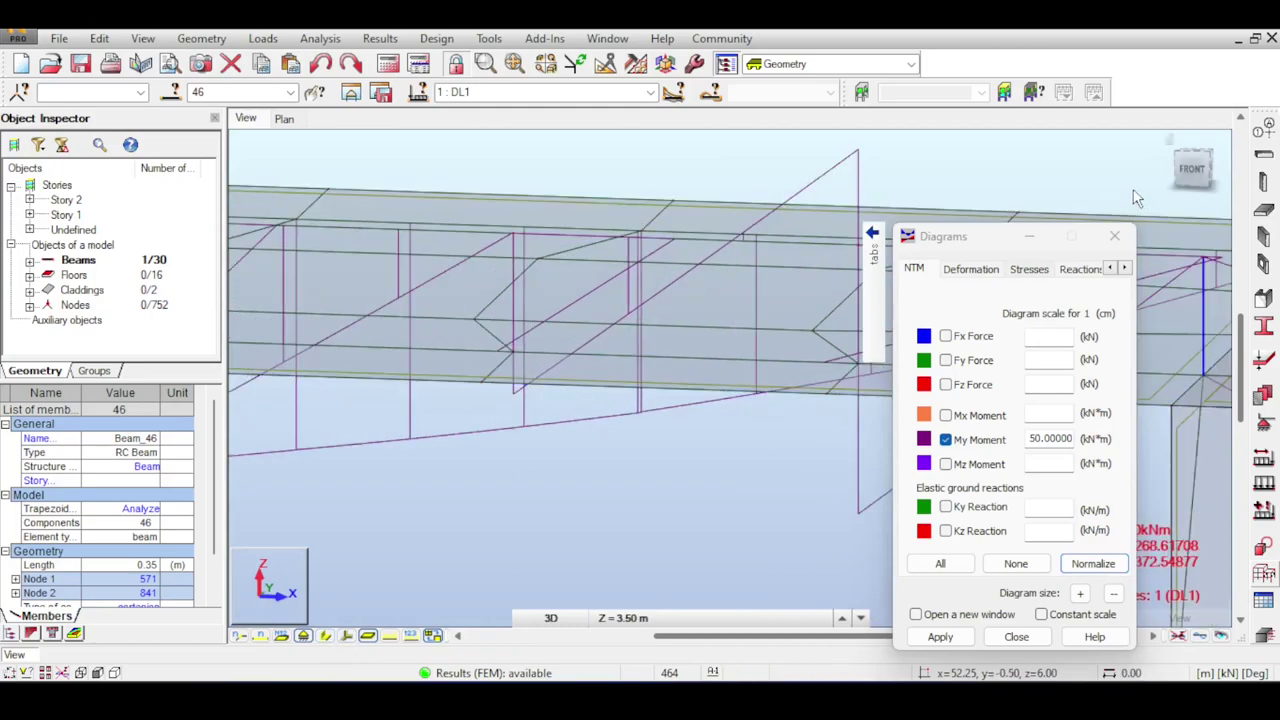
{"action": "left_click", "coordinate": [1207, 174]}
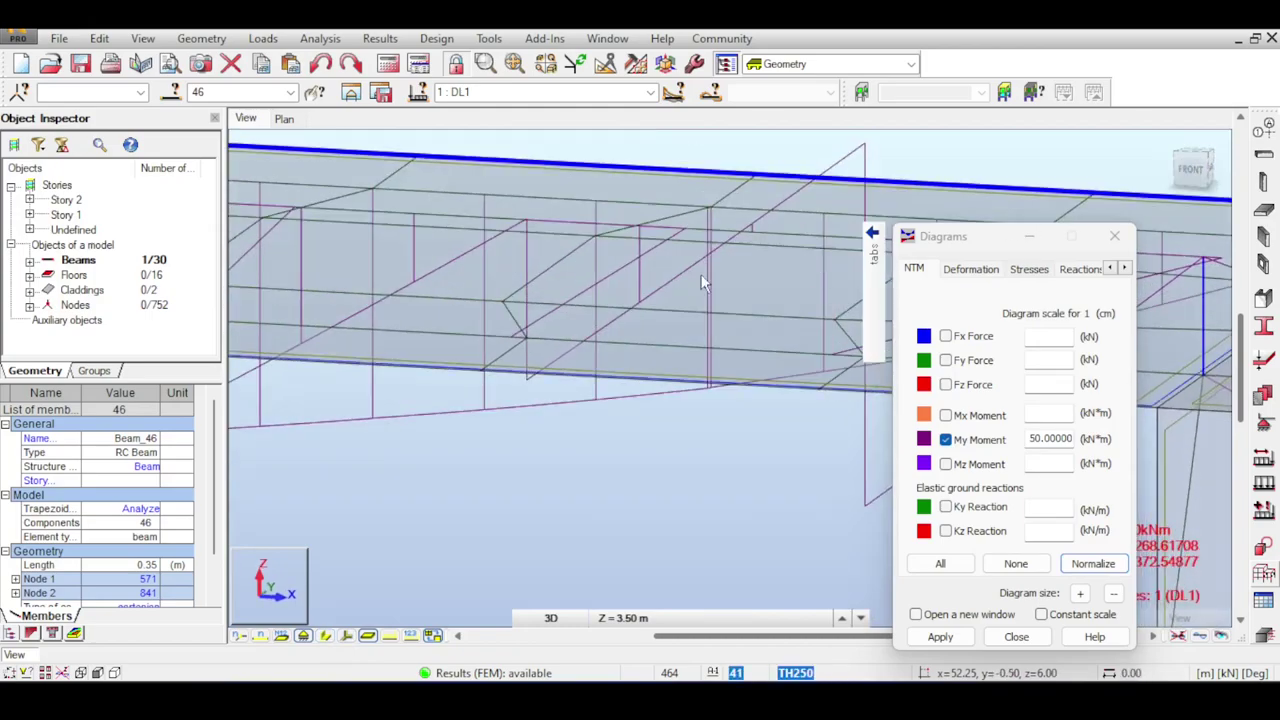
Switch to the XZ plane view at Y = 0.00 m, Structure axis 2, and normalize the My moment diagram scale.
{"action": "left_click", "coordinate": [550, 618]}
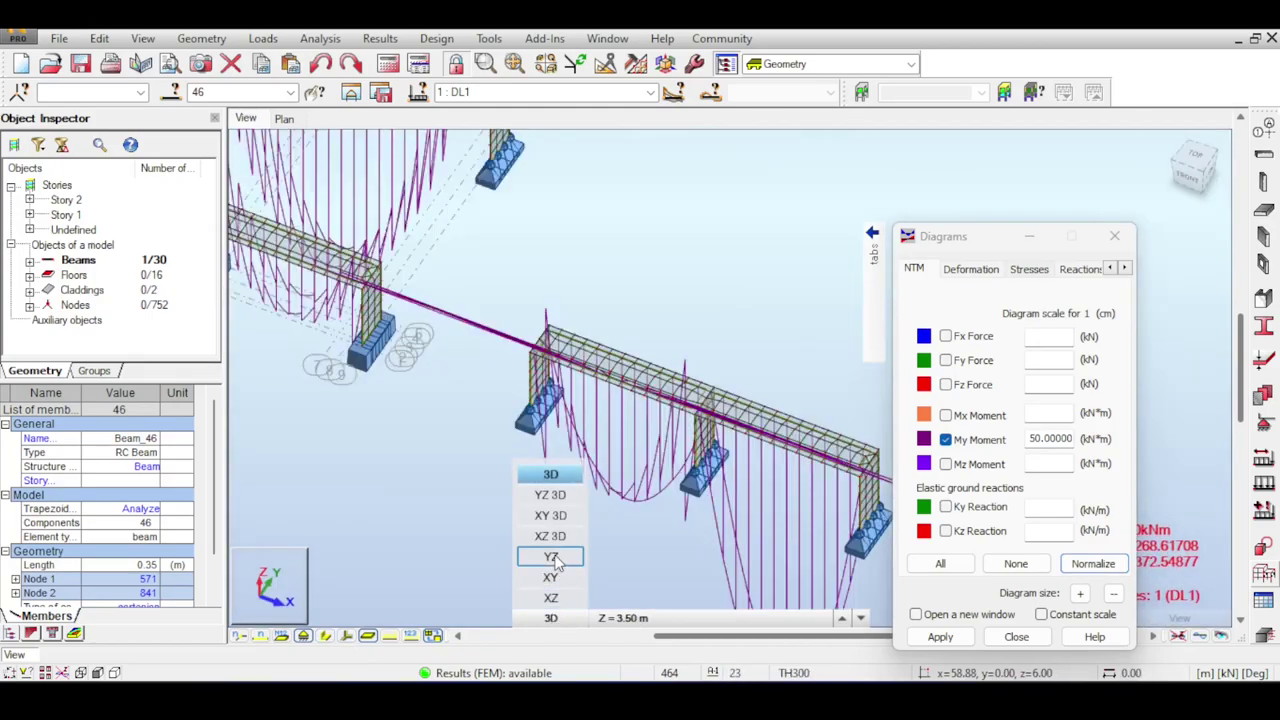
{"action": "left_click", "coordinate": [550, 598]}
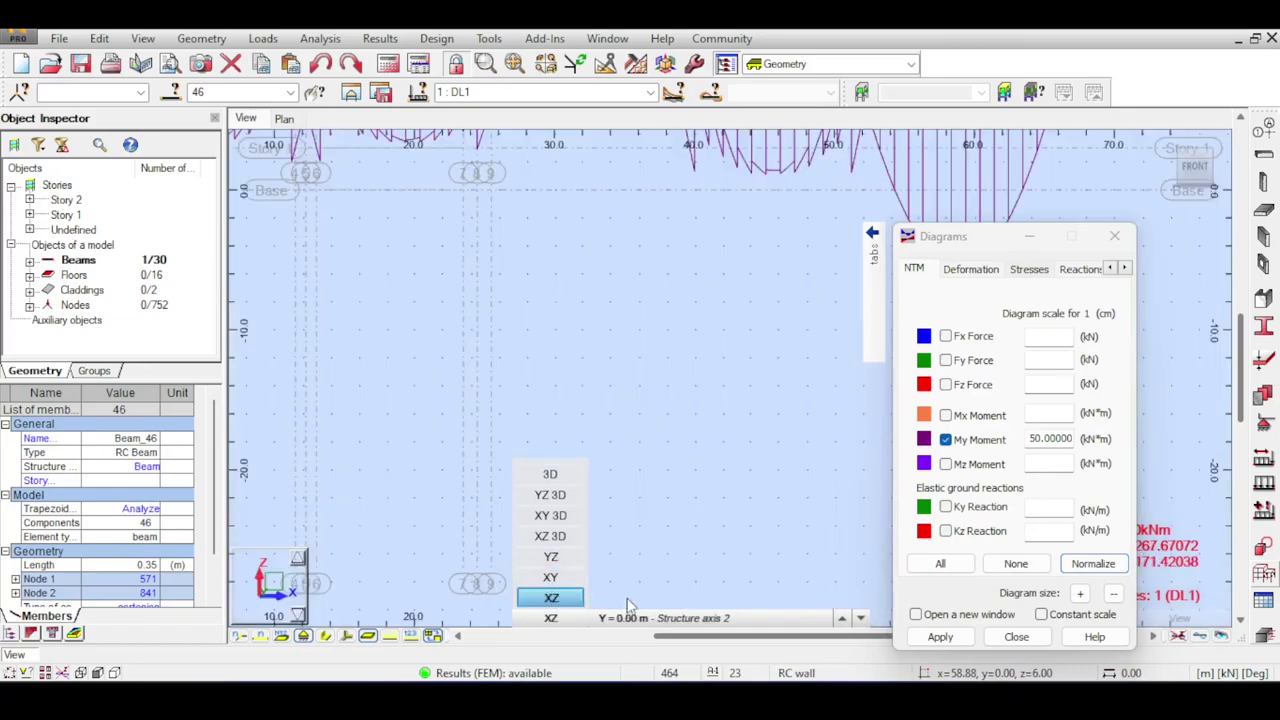
{"action": "left_click", "coordinate": [705, 619]}
{"action": "left_click", "coordinate": [710, 577]}
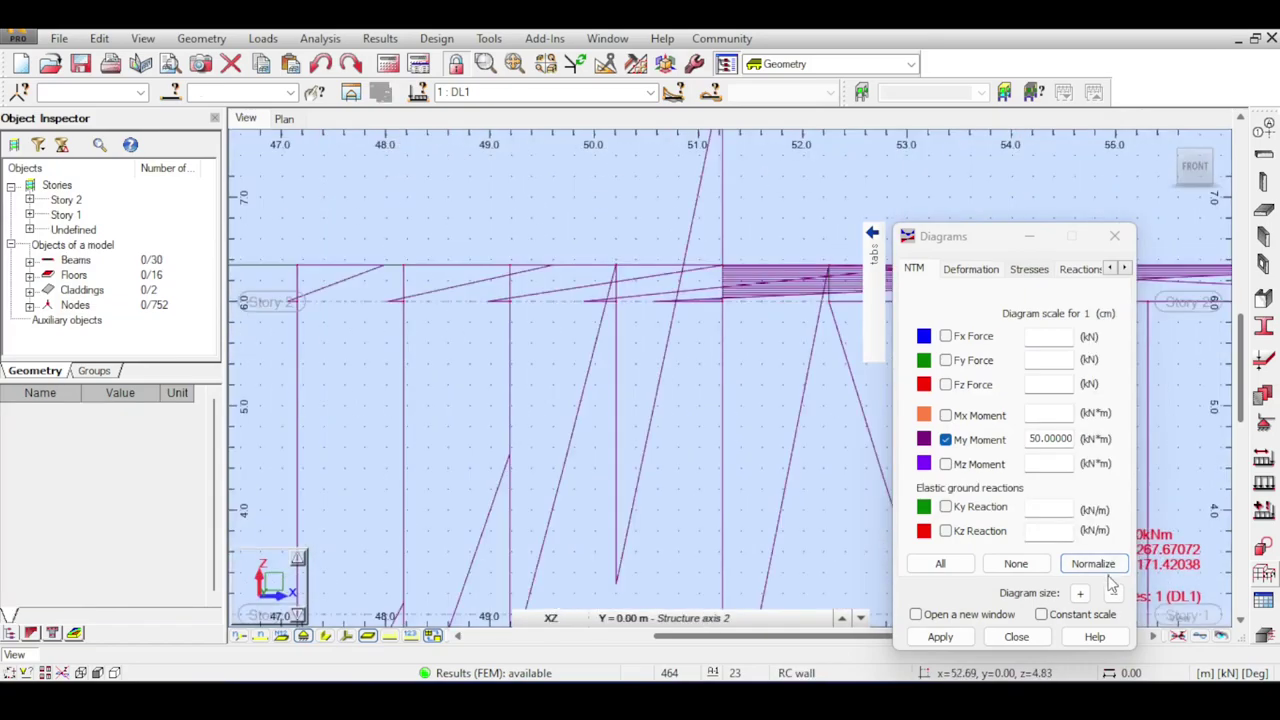
{"action": "left_click", "coordinate": [1108, 566]}
{"action": "scroll", "coordinate": [636, 338], "scroll_direction": "down", "scroll_amount": 3}
{"action": "scroll", "coordinate": [674, 322], "scroll_direction": "up", "scroll_amount": 2}
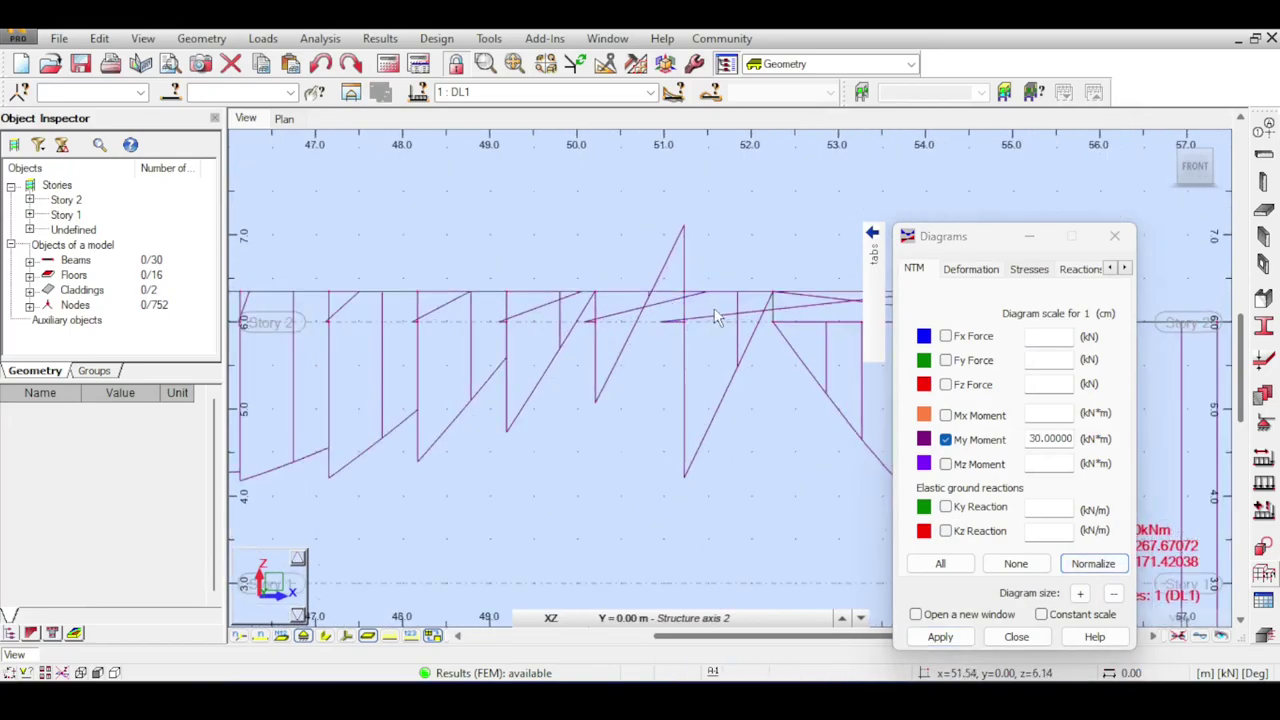
Examine the stepped My moment diagram along the raised beam and the neighbouring beam's diagram in the XZ view.
{"action": "scroll", "coordinate": [574, 419], "scroll_direction": "down", "scroll_amount": 3}
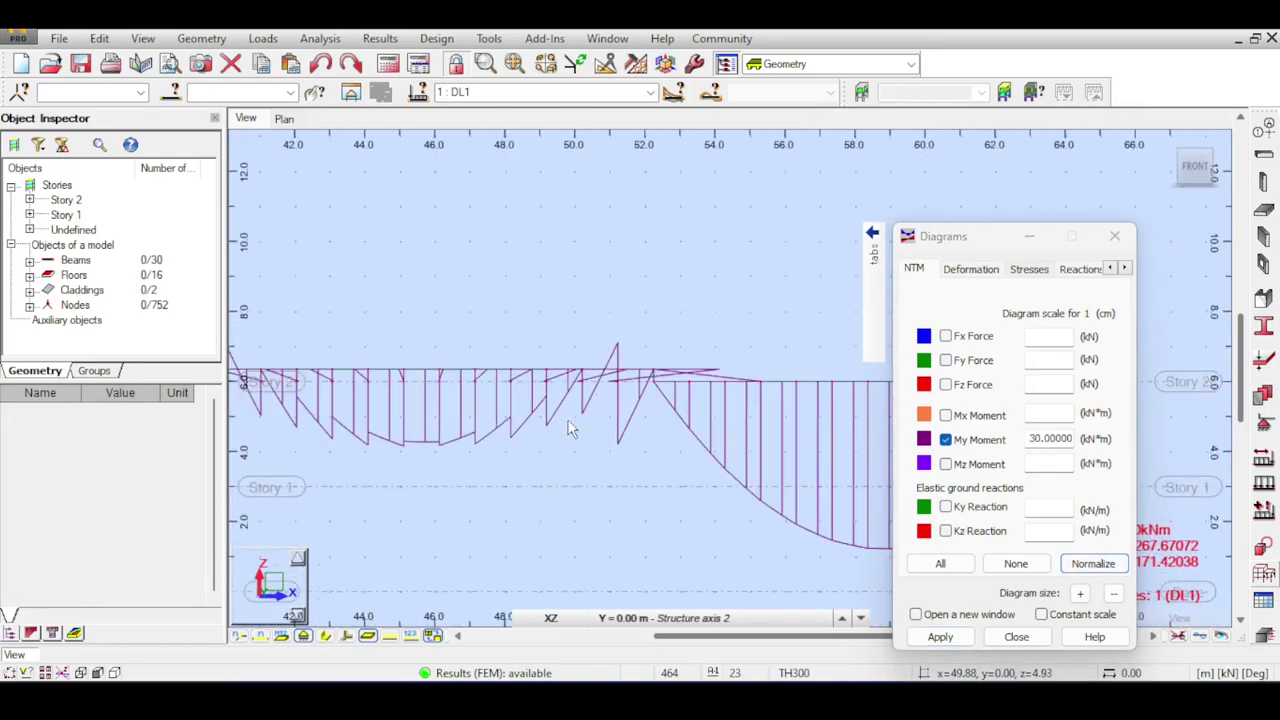
{"action": "scroll", "coordinate": [508, 354], "scroll_direction": "down", "scroll_amount": 1}
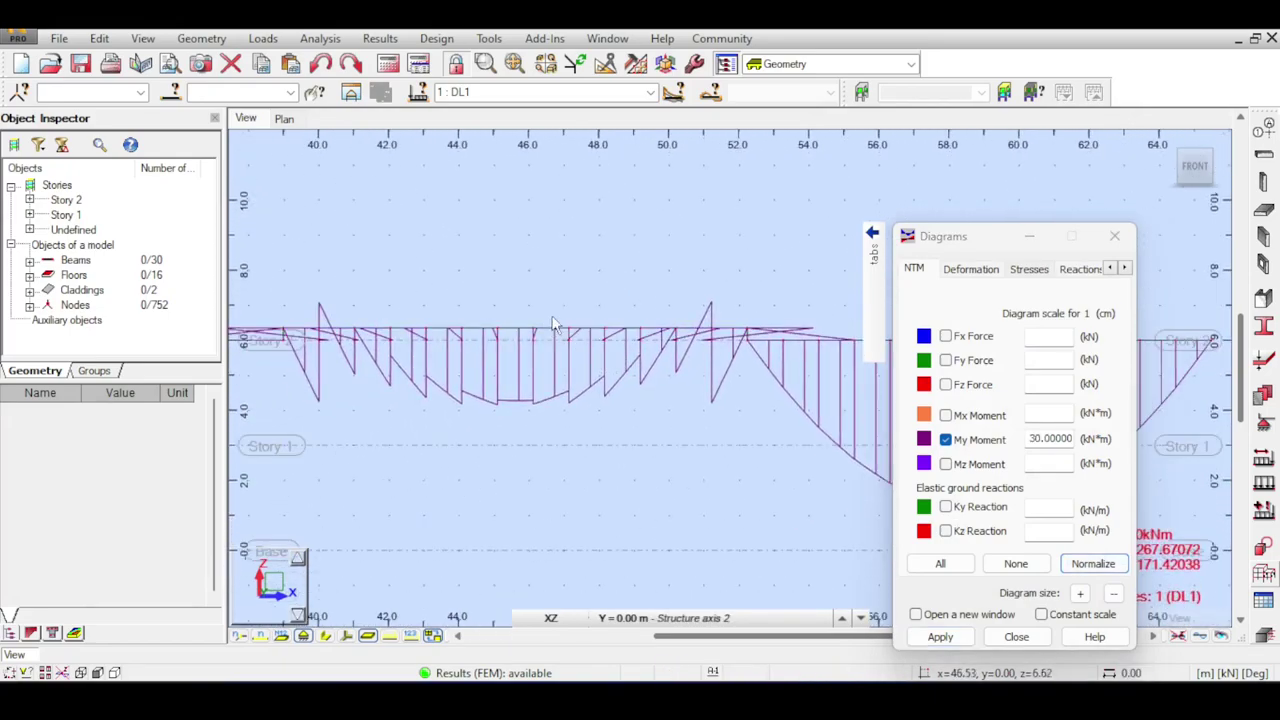
{"action": "scroll", "coordinate": [560, 320], "scroll_direction": "down", "scroll_amount": 2}
{"action": "scroll", "coordinate": [558, 318], "scroll_direction": "up", "scroll_amount": 5}
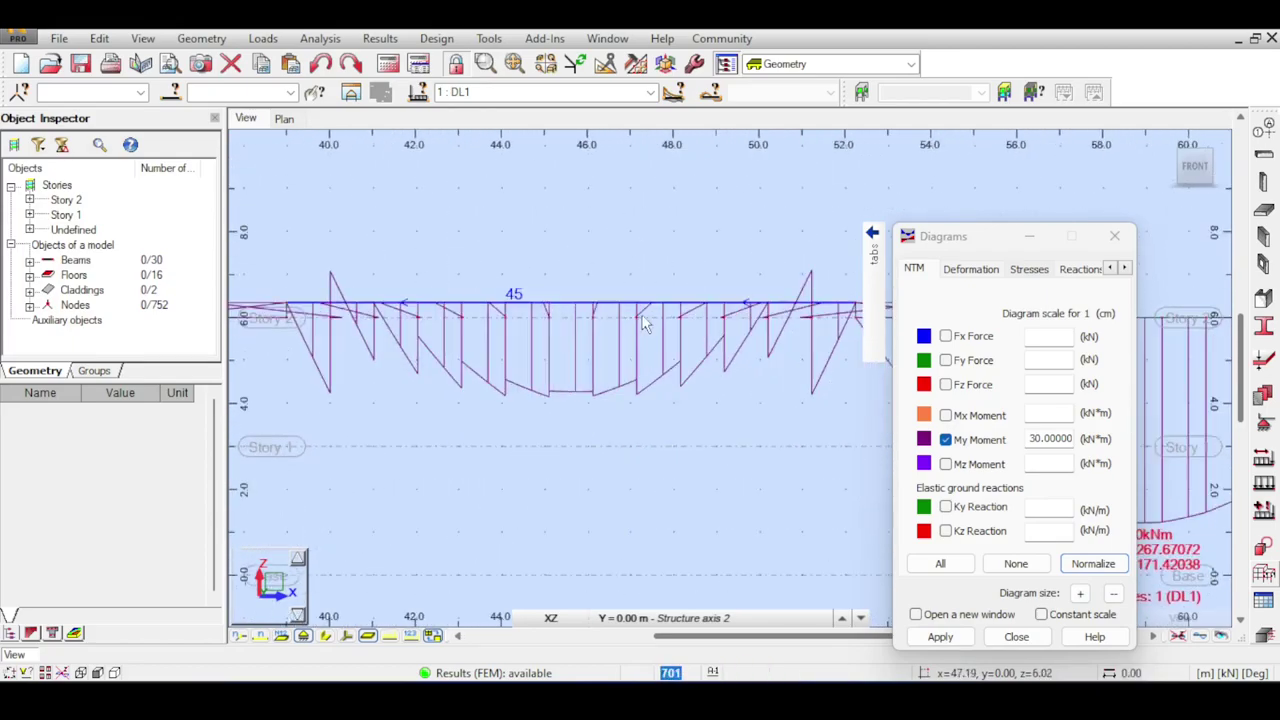
{"action": "middle_click_drag", "start_coordinate": [680, 290], "coordinate": [523, 250]}
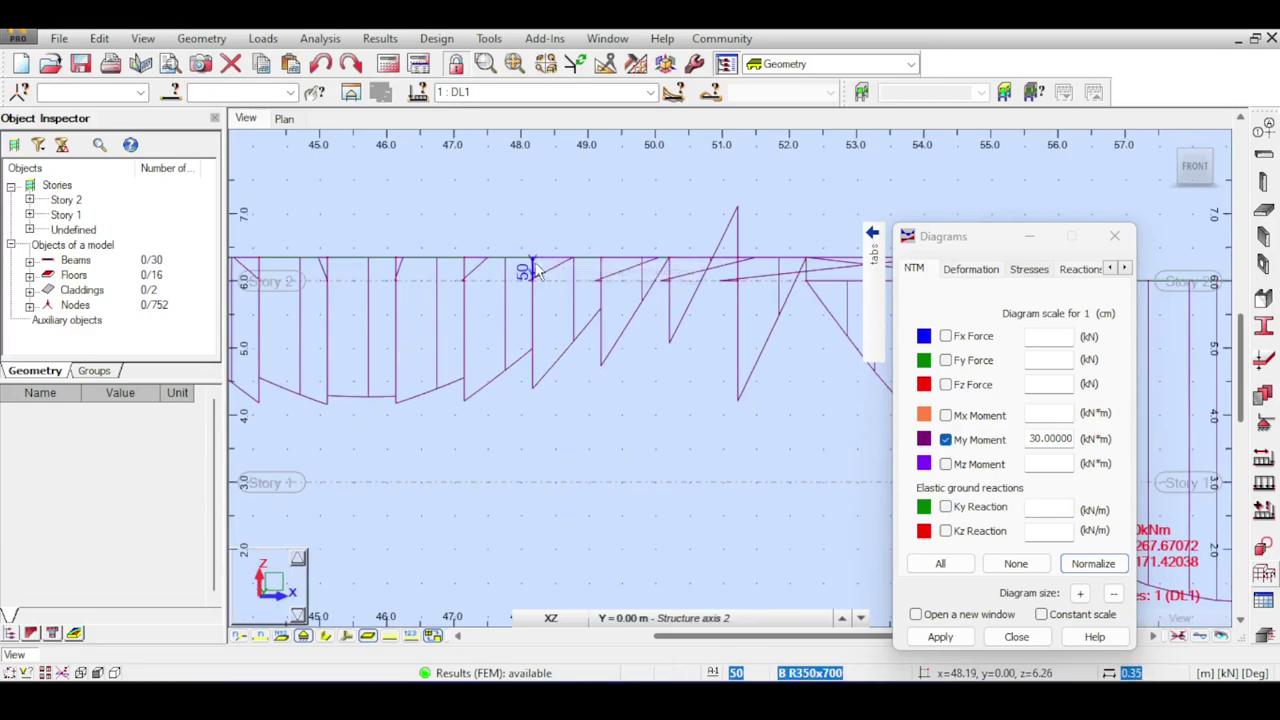
{"action": "scroll", "coordinate": [597, 243], "scroll_direction": "down", "scroll_amount": 3}
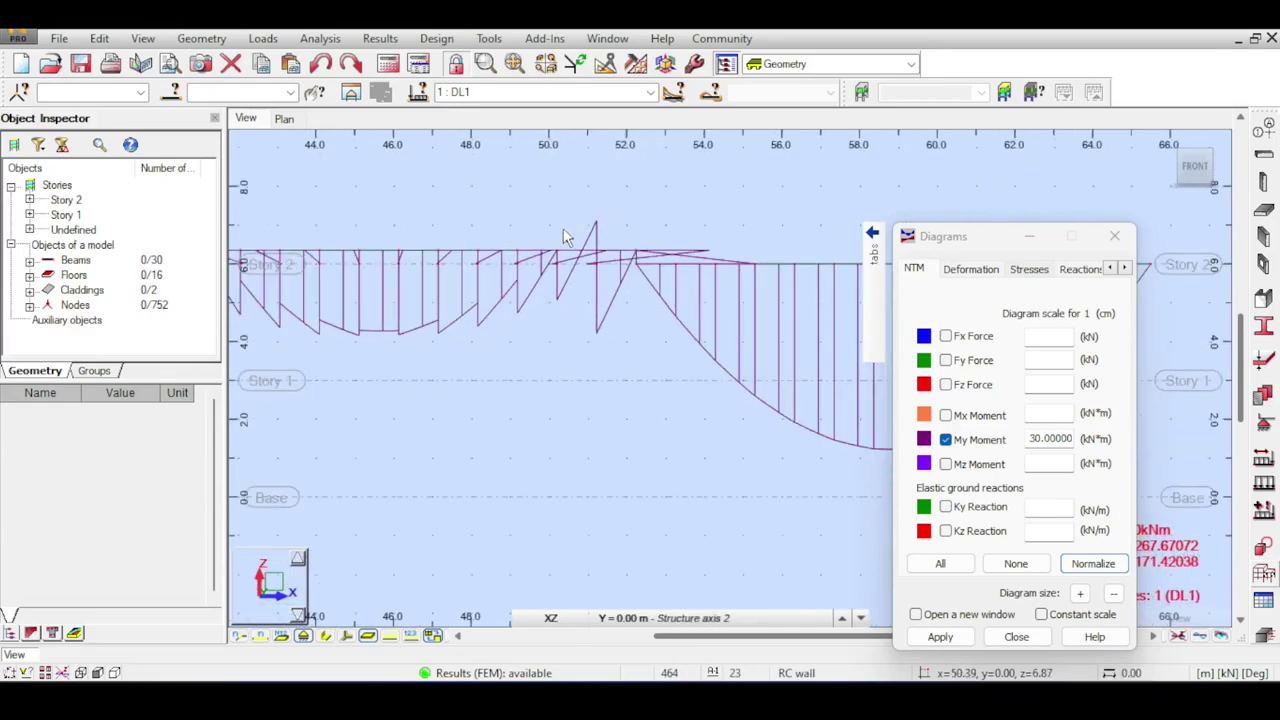
{"action": "scroll", "coordinate": [555, 225], "scroll_direction": "down", "scroll_amount": 1}
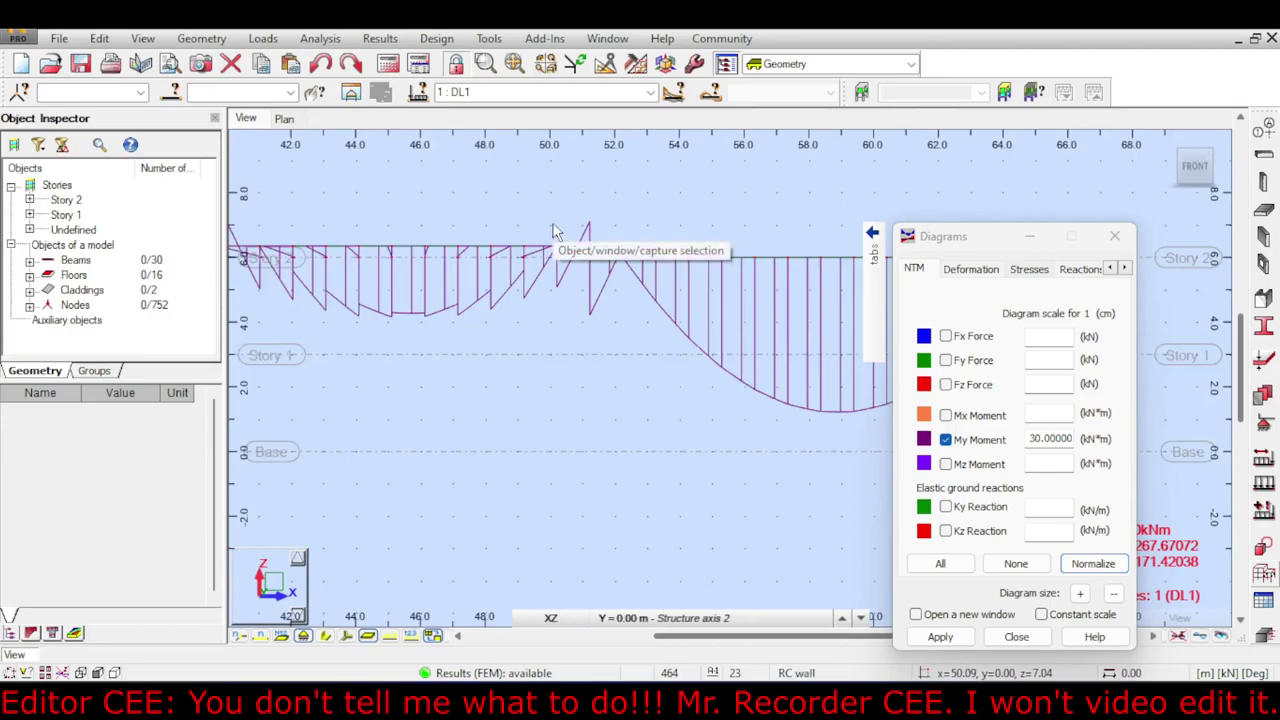
Select the first vertical connector inside the raised-beam span from the middle support and inspect its My moment diagram.
{"action": "scroll", "coordinate": [555, 230], "scroll_direction": "up", "scroll_amount": 3}
{"action": "left_click_drag", "start_coordinate": [665, 203], "coordinate": [615, 237]}
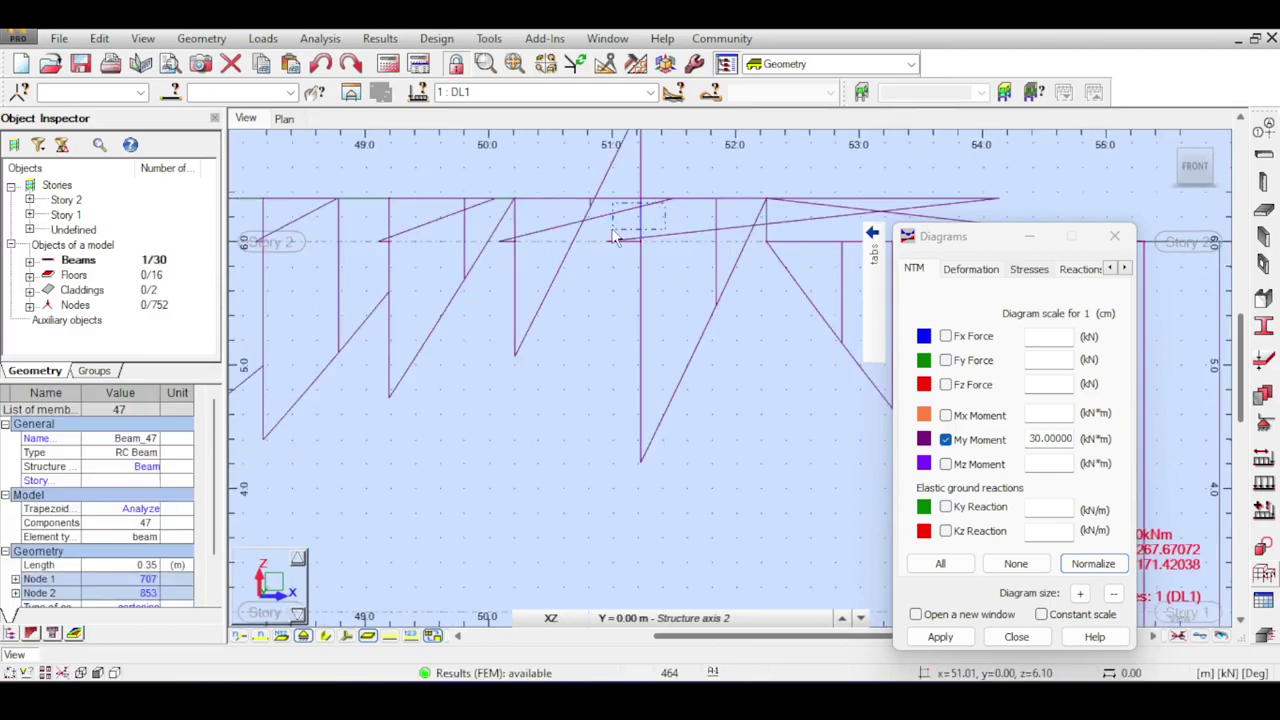
{"action": "scroll", "coordinate": [643, 237], "scroll_direction": "up", "scroll_amount": 1}
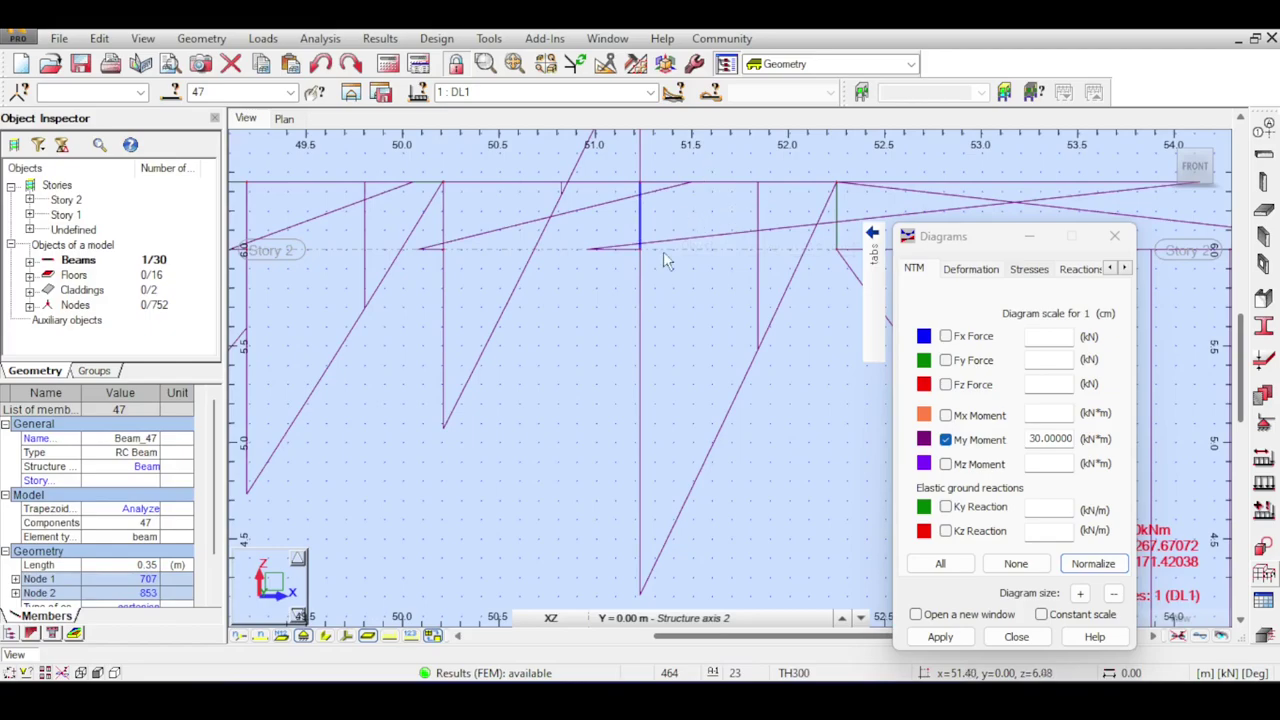
{"action": "scroll", "coordinate": [460, 236], "scroll_direction": "down", "scroll_amount": 6}
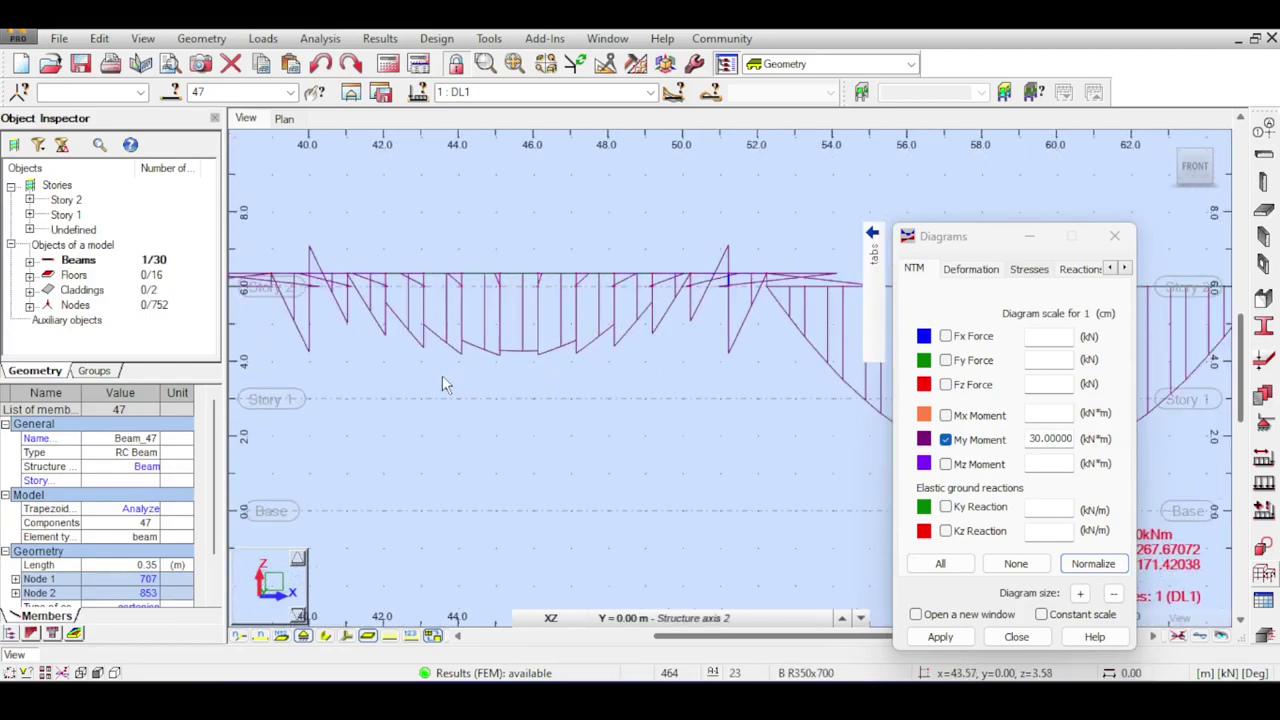
Inspect the My moment diagrams of the raised beam and the neighbouring beam in the XZ view.
{"action": "scroll", "coordinate": [449, 357], "scroll_direction": "down", "scroll_amount": 2}
{"action": "middle_click_drag", "start_coordinate": [557, 360], "coordinate": [441, 318]}
{"action": "scroll", "coordinate": [398, 306], "scroll_direction": "up", "scroll_amount": 4}
{"action": "scroll", "coordinate": [604, 298], "scroll_direction": "down", "scroll_amount": 4}
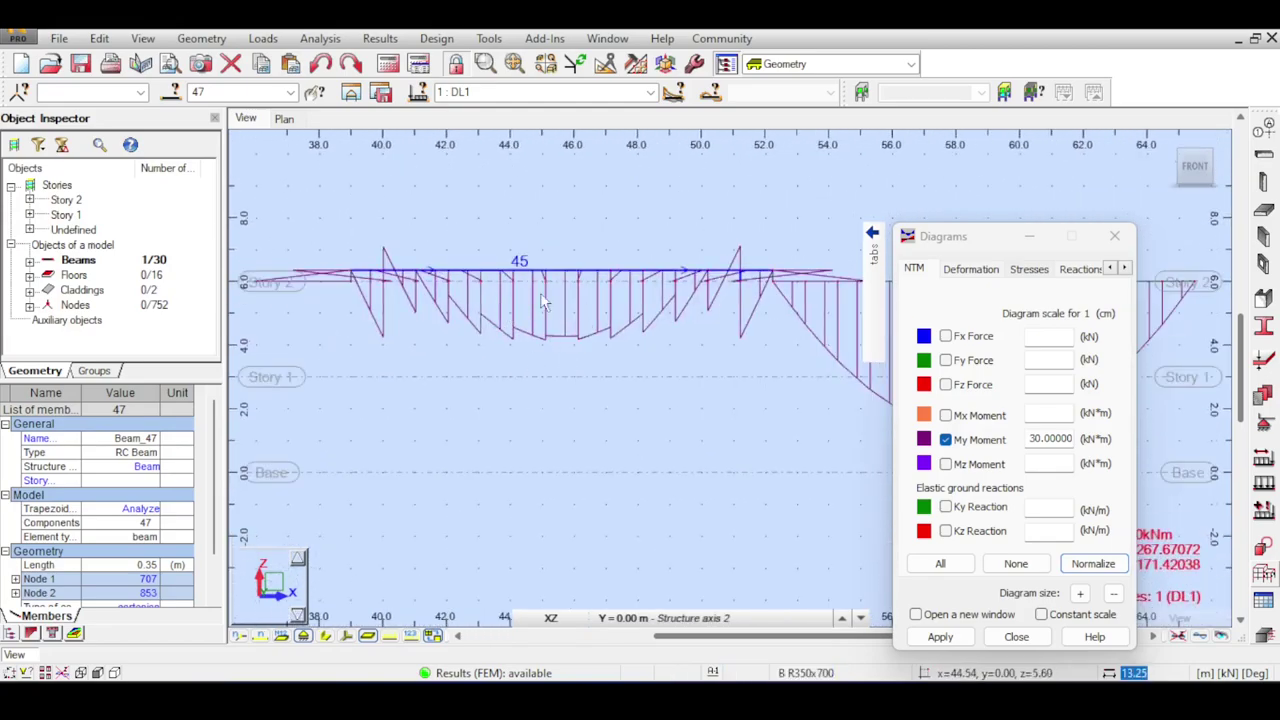
{"action": "middle_click_drag", "start_coordinate": [712, 322], "coordinate": [383, 337]}
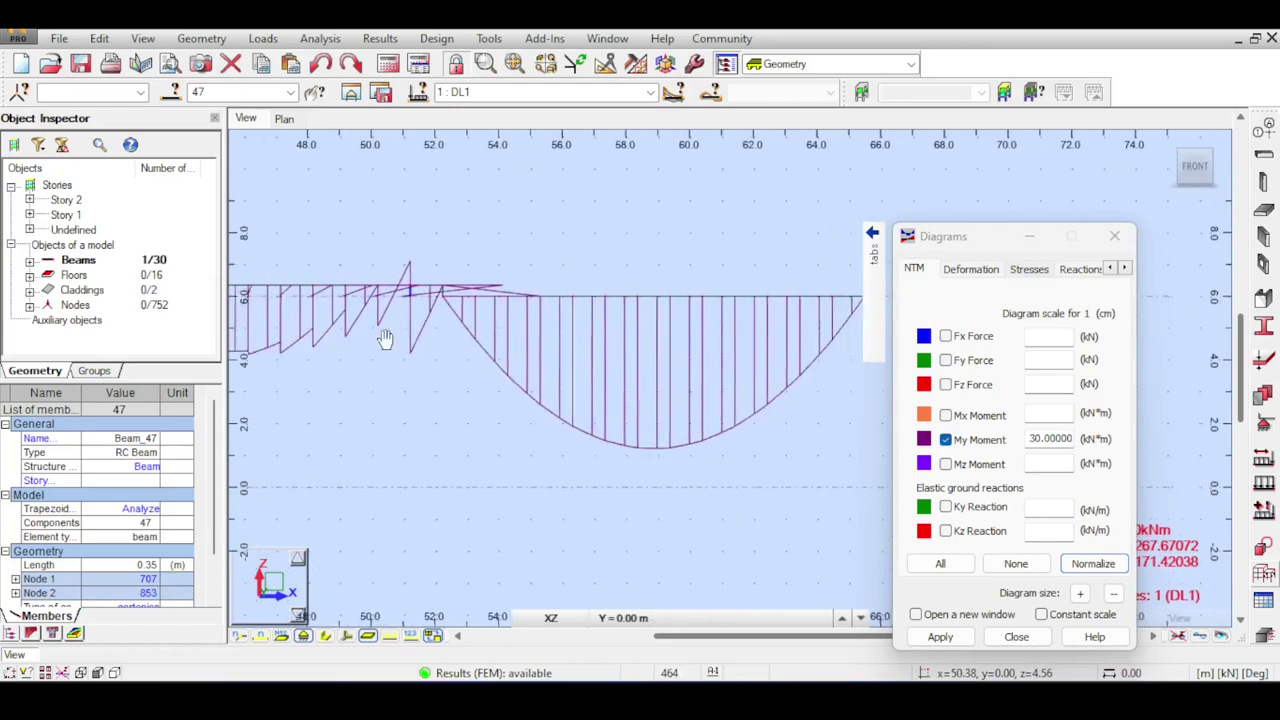
Compare the My moment diagram of the two-span frame between axes 1 and 9 with that of the raised beam.
{"action": "scroll", "coordinate": [449, 391], "scroll_direction": "down", "scroll_amount": 2}
{"action": "scroll", "coordinate": [449, 391], "scroll_direction": "down", "scroll_amount": 1}
{"action": "middle_click_drag", "start_coordinate": [449, 391], "coordinate": [677, 349]}
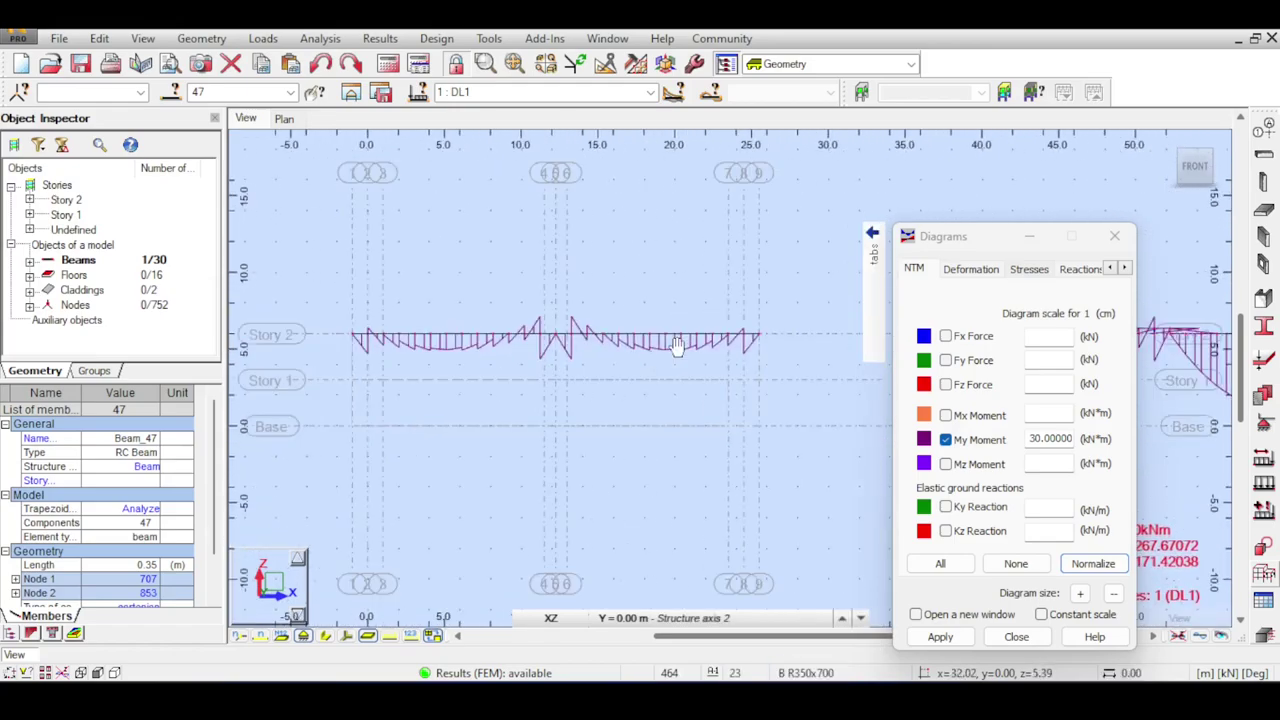
{"action": "scroll", "coordinate": [570, 328], "scroll_direction": "up", "scroll_amount": 6}
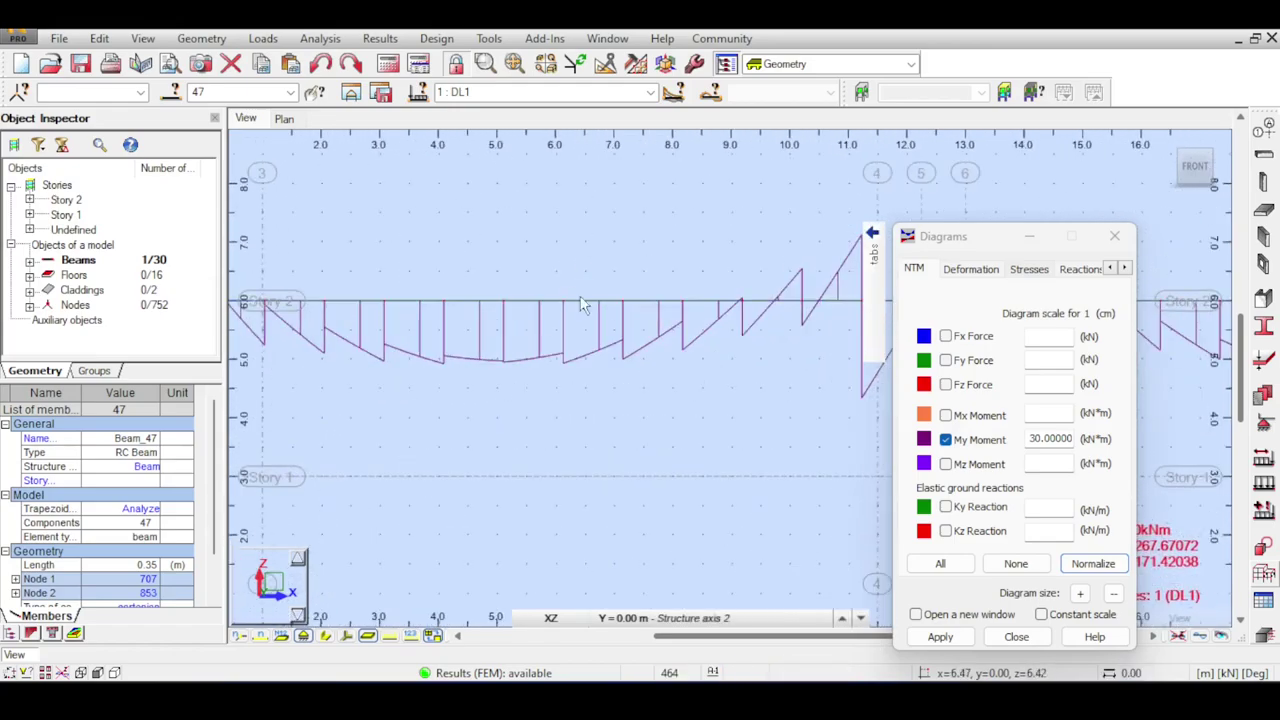
{"action": "scroll", "coordinate": [577, 280], "scroll_direction": "up", "scroll_amount": 1}
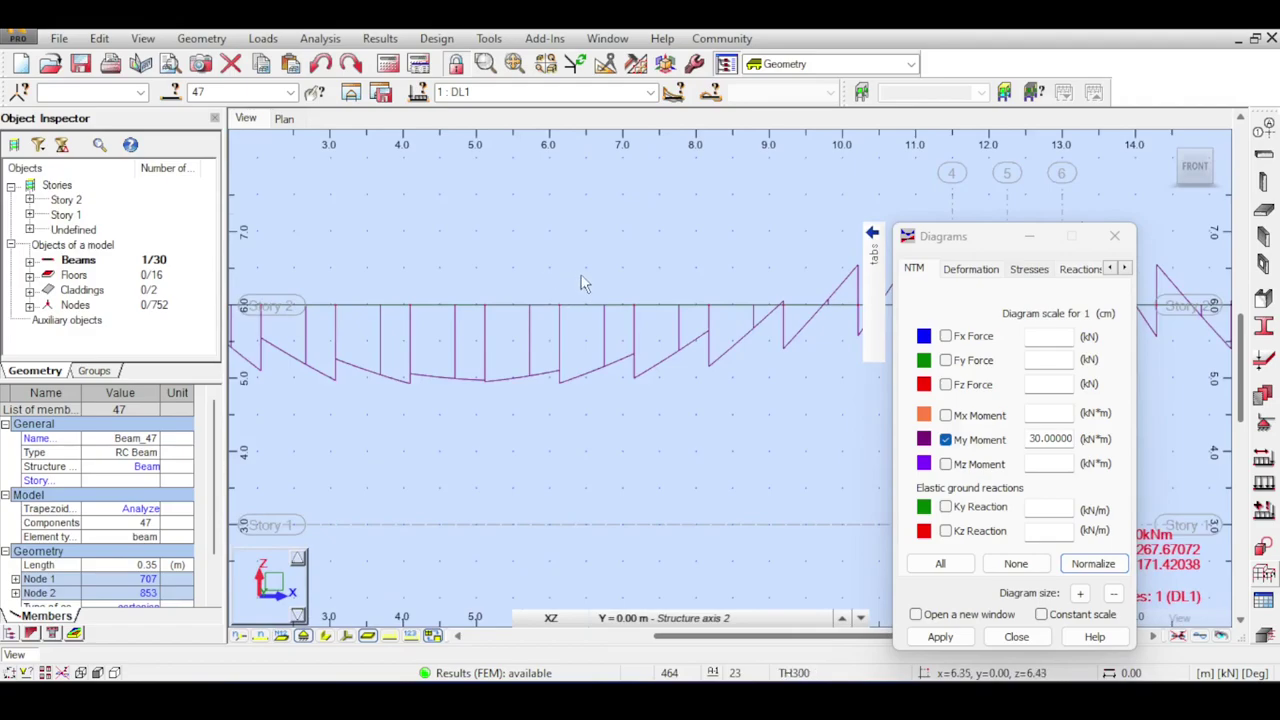
{"action": "scroll", "coordinate": [575, 275], "scroll_direction": "down", "scroll_amount": 5}
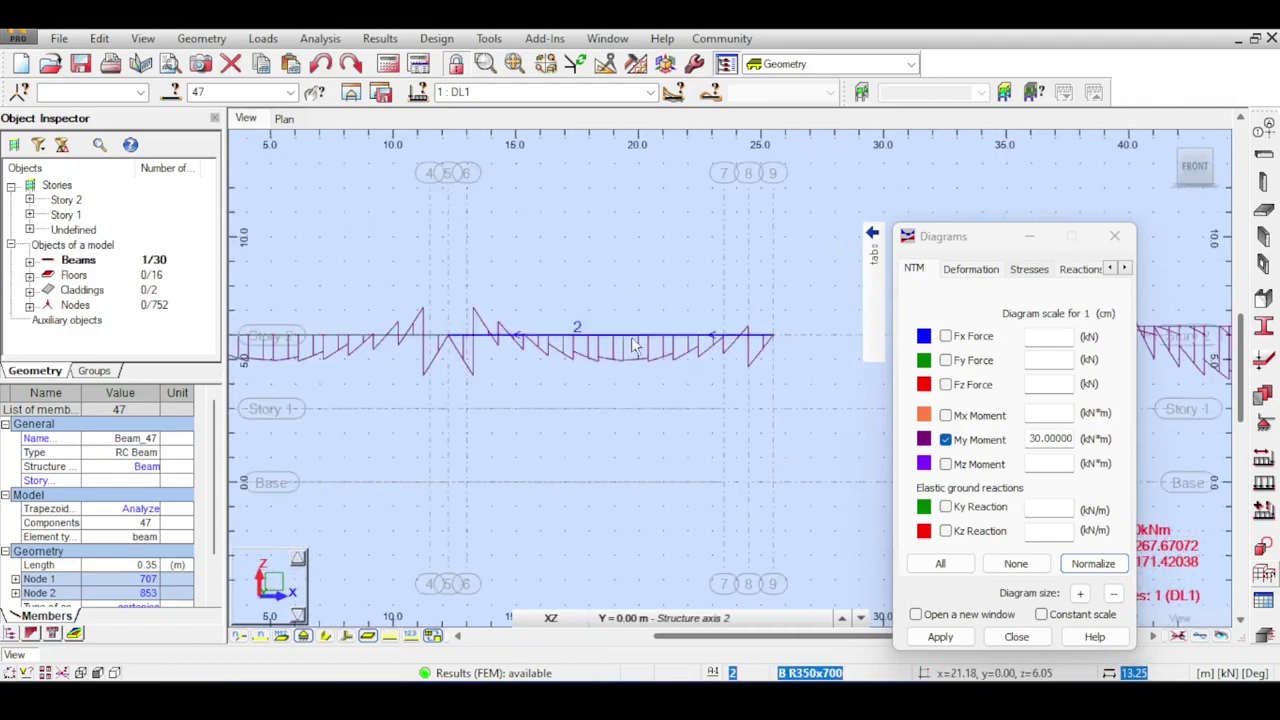
{"action": "middle_click_drag", "start_coordinate": [632, 339], "coordinate": [284, 289]}
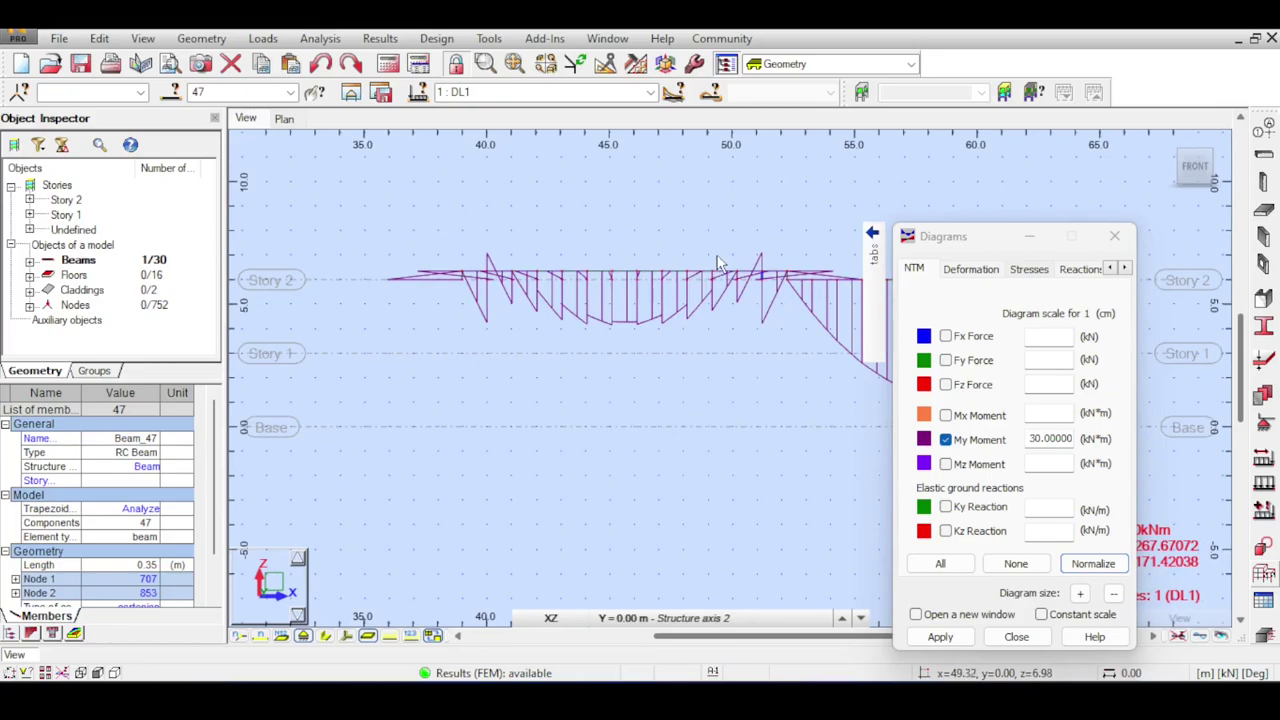
{"action": "scroll", "coordinate": [712, 262], "scroll_direction": "down", "scroll_amount": 2}
{"action": "middle_click_drag", "start_coordinate": [607, 209], "coordinate": [593, 230]}
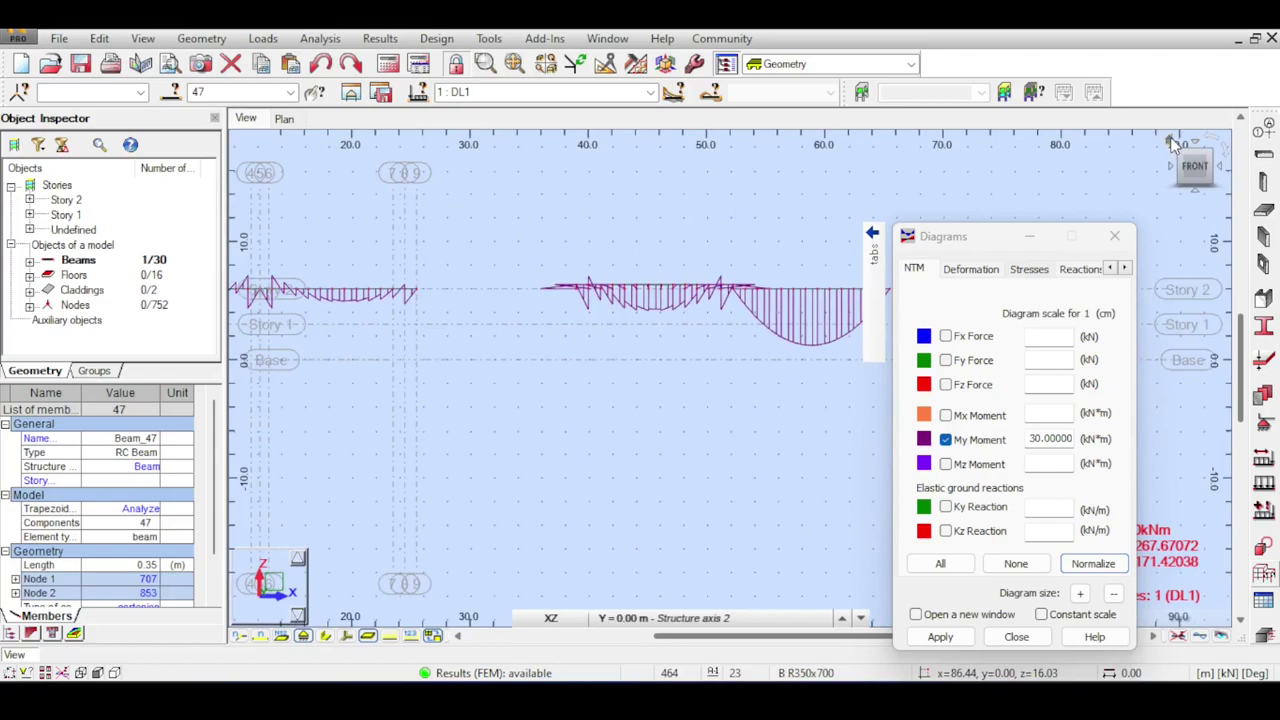
Switch to a 3D view and examine the My moment diagrams and supports around the raised beam.
{"action": "left_click", "coordinate": [1173, 143]}
{"action": "scroll", "coordinate": [665, 444], "scroll_direction": "up", "scroll_amount": 2}
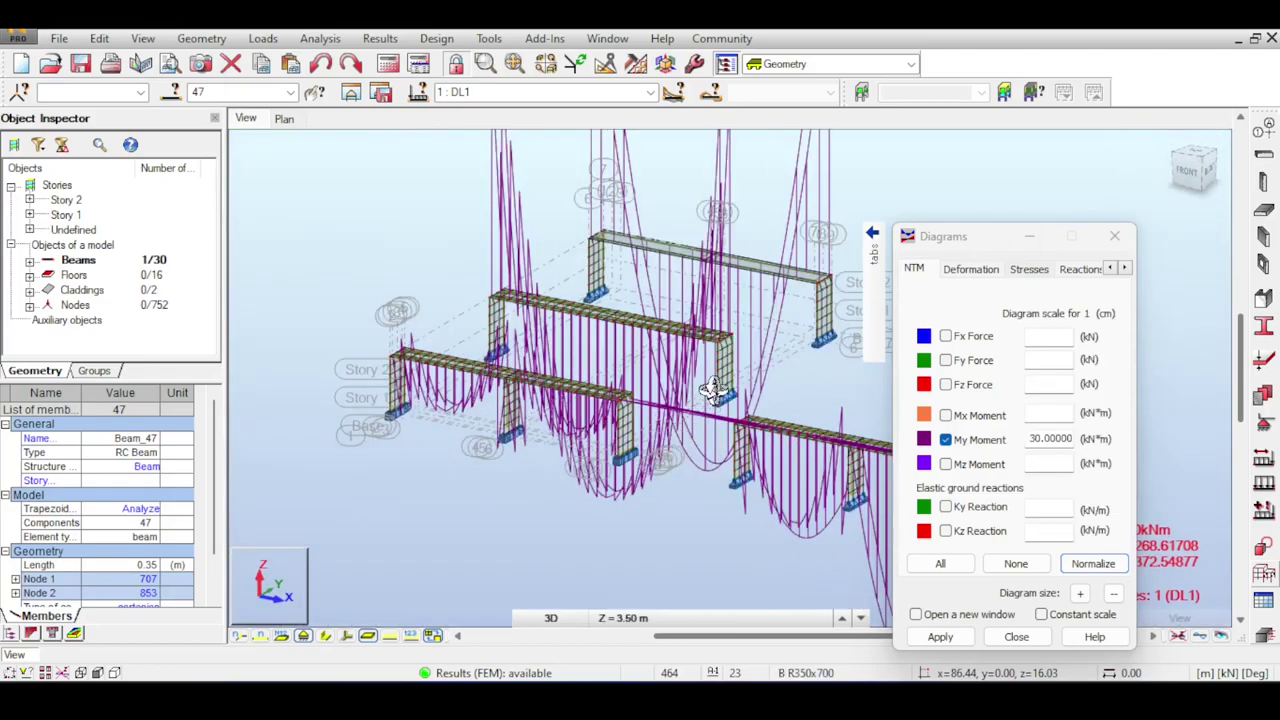
{"action": "left_click", "coordinate": [872, 233]}
{"action": "scroll", "coordinate": [628, 442], "scroll_direction": "up", "scroll_amount": 3}
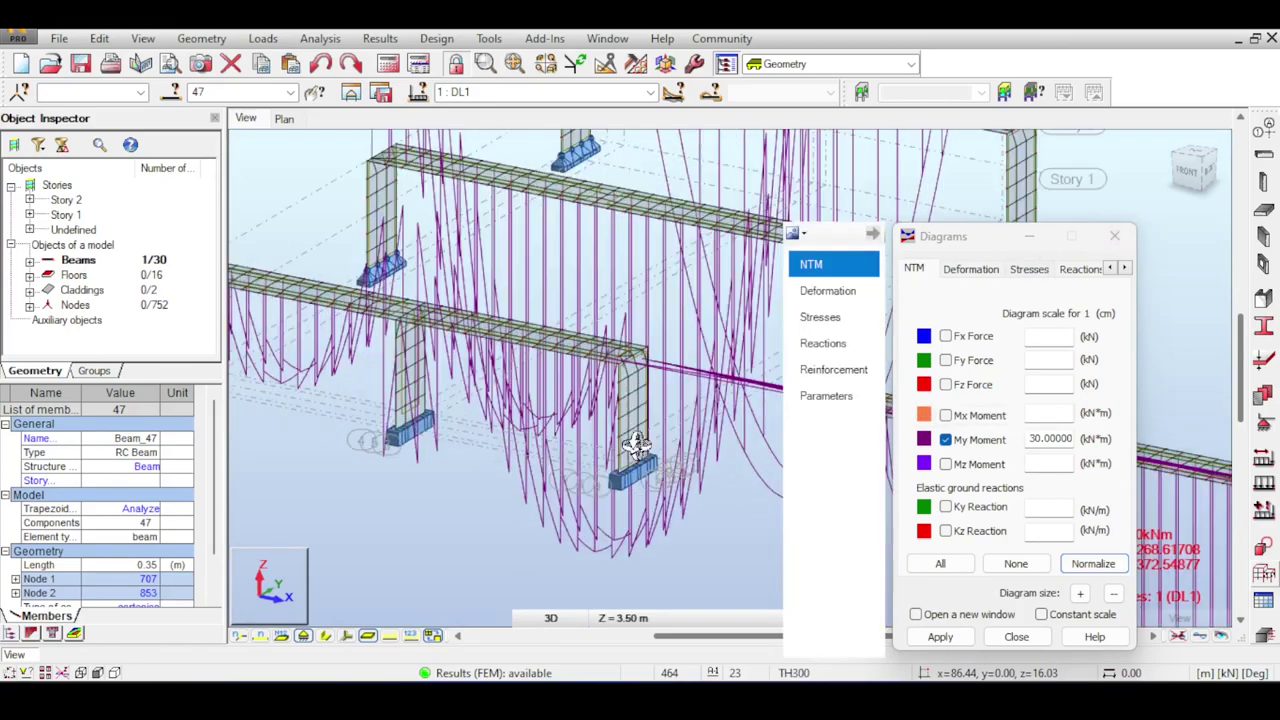
{"action": "middle_click_drag", "start_coordinate": [743, 390], "coordinate": [374, 234]}
{"action": "middle_click_drag", "start_coordinate": [705, 259], "coordinate": [665, 203], "text": "shift"}
{"action": "left_click_drag", "start_coordinate": [665, 203], "coordinate": [618, 261]}
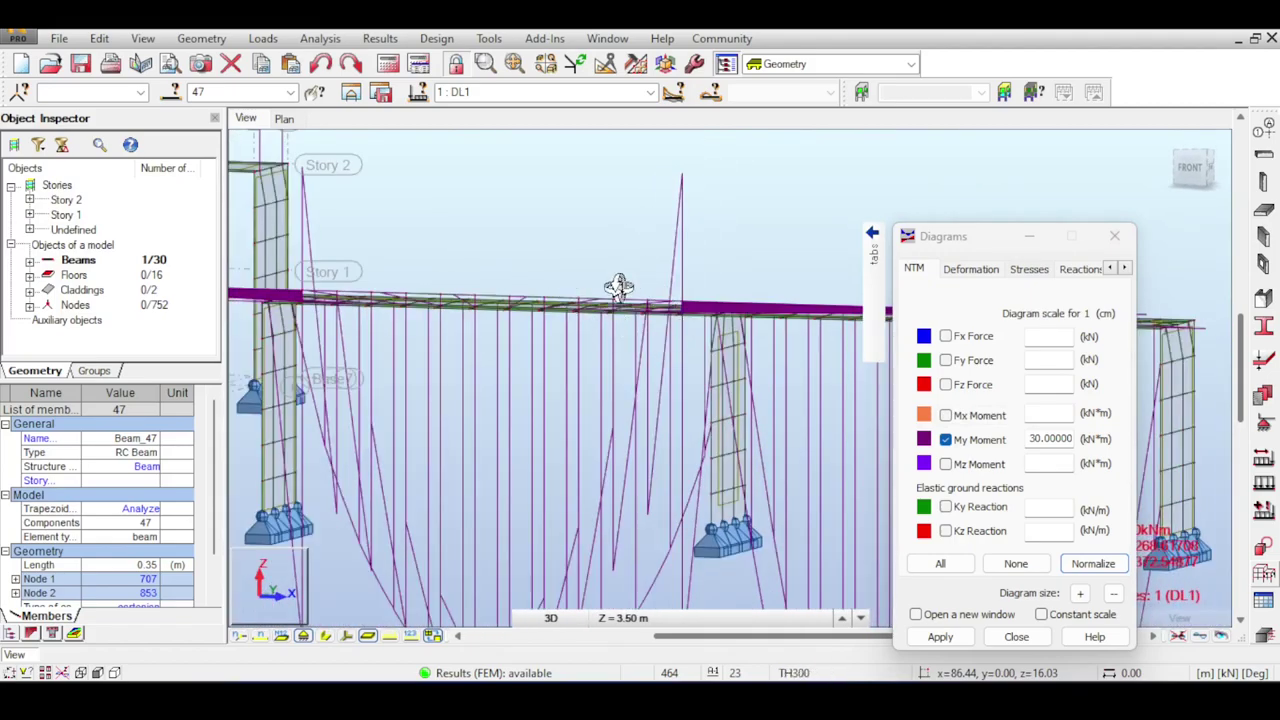
Return to the XZ plane view and examine the My moment jumps where the vertical connectors meet the raised beam.
{"action": "left_click", "coordinate": [547, 619]}
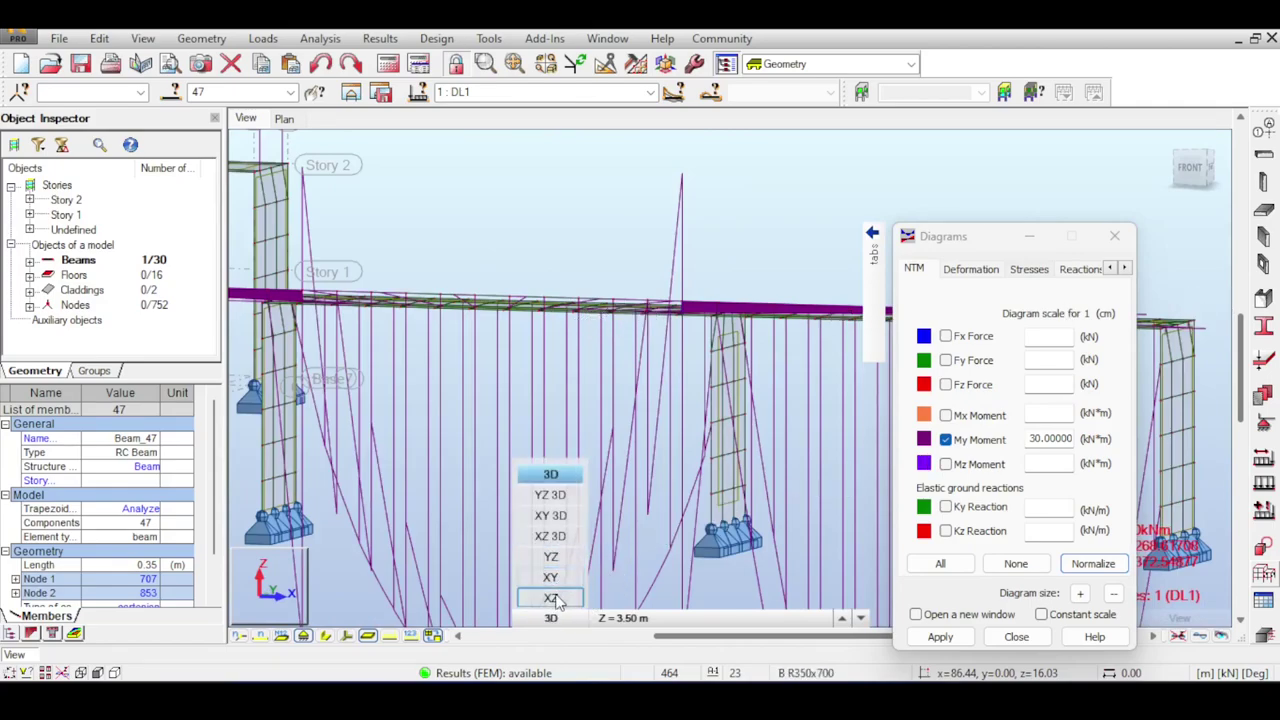
{"action": "left_click", "coordinate": [551, 598]}
{"action": "scroll", "coordinate": [590, 300], "scroll_direction": "up", "scroll_amount": 3}
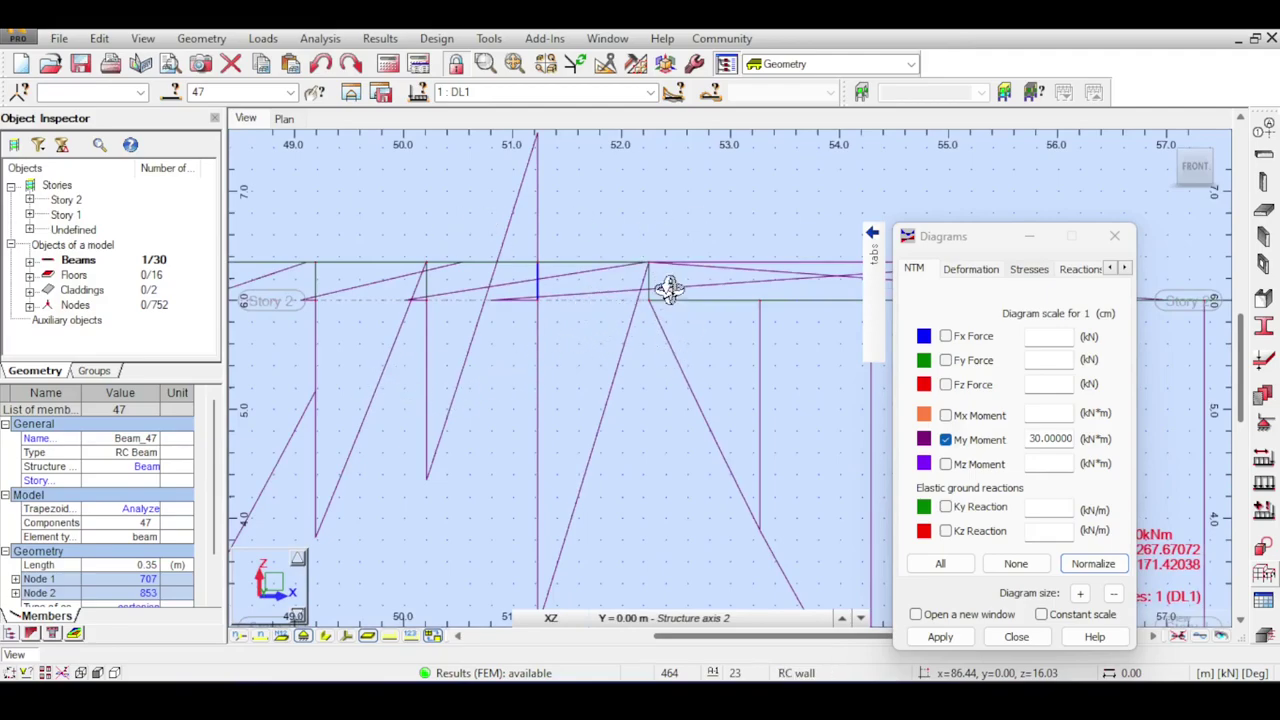
{"action": "scroll", "coordinate": [606, 346], "scroll_direction": "down", "scroll_amount": 3}
{"action": "middle_click_drag", "start_coordinate": [500, 386], "coordinate": [837, 397]}
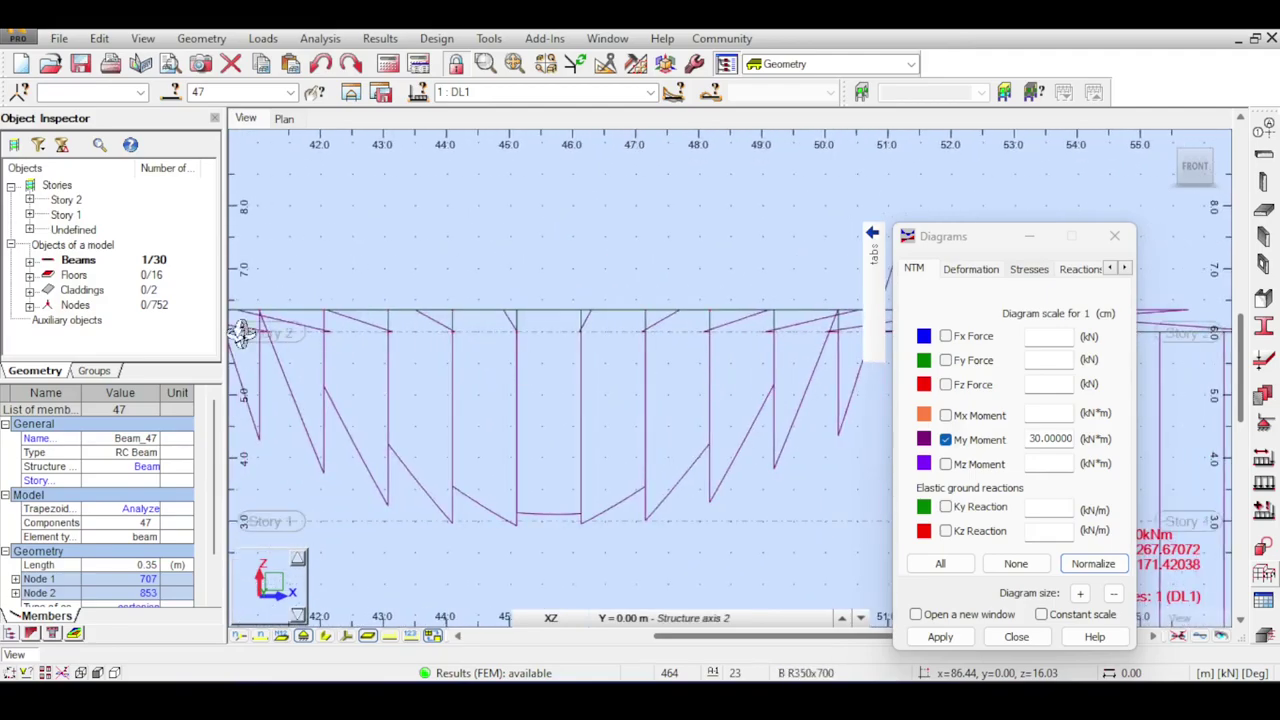
{"action": "scroll", "coordinate": [368, 345], "scroll_direction": "down", "scroll_amount": 1}
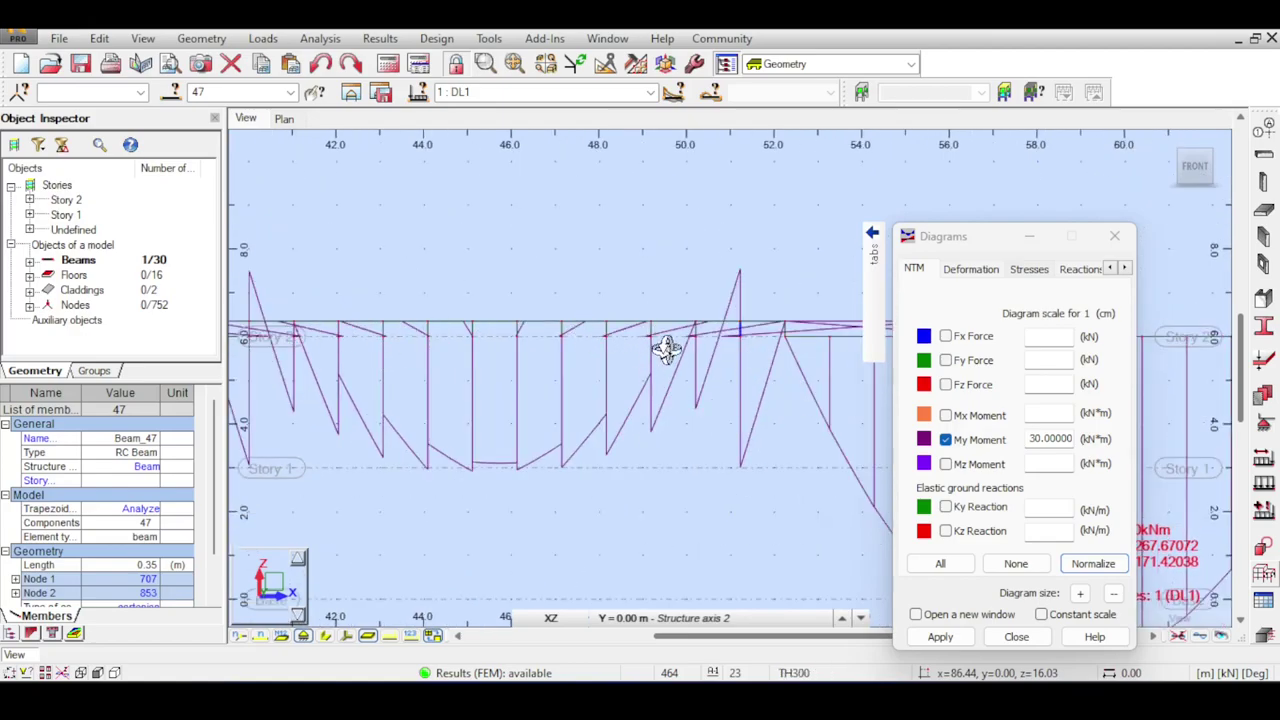
{"action": "scroll", "coordinate": [687, 312], "scroll_direction": "up", "scroll_amount": 2}
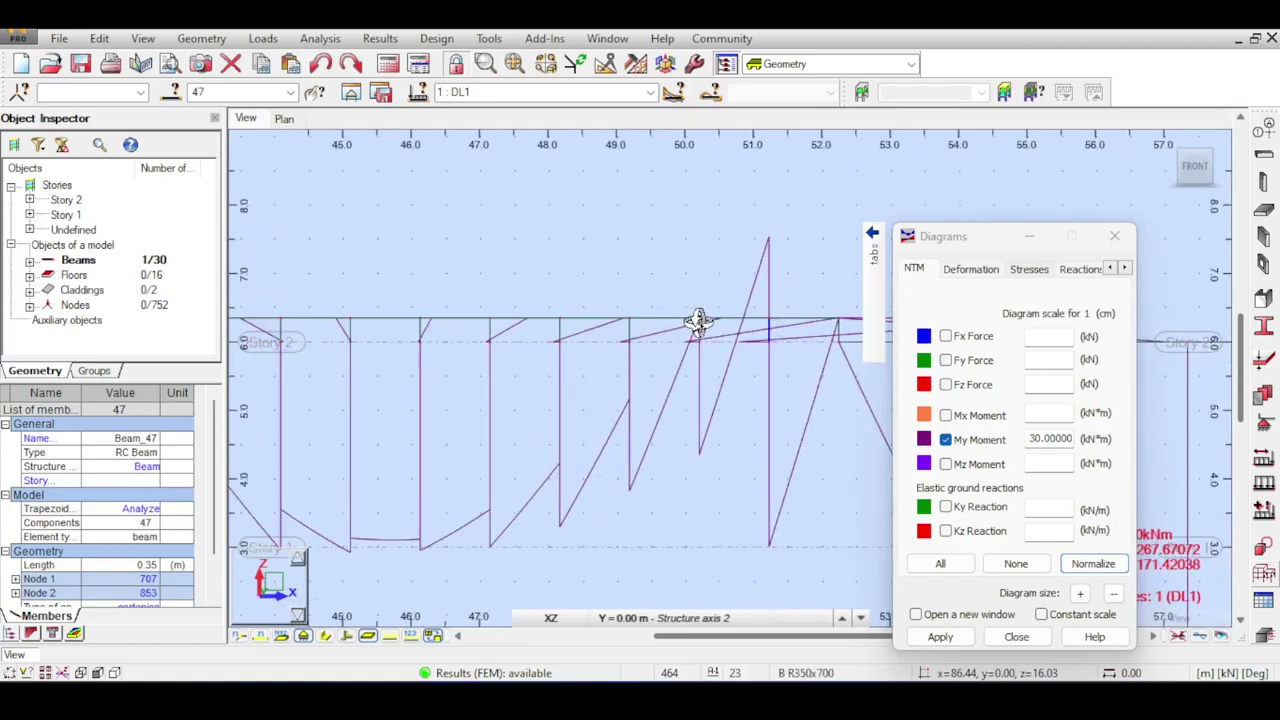
{"action": "scroll", "coordinate": [689, 320], "scroll_direction": "up", "scroll_amount": 2}
{"action": "scroll", "coordinate": [752, 343], "scroll_direction": "down", "scroll_amount": 1}
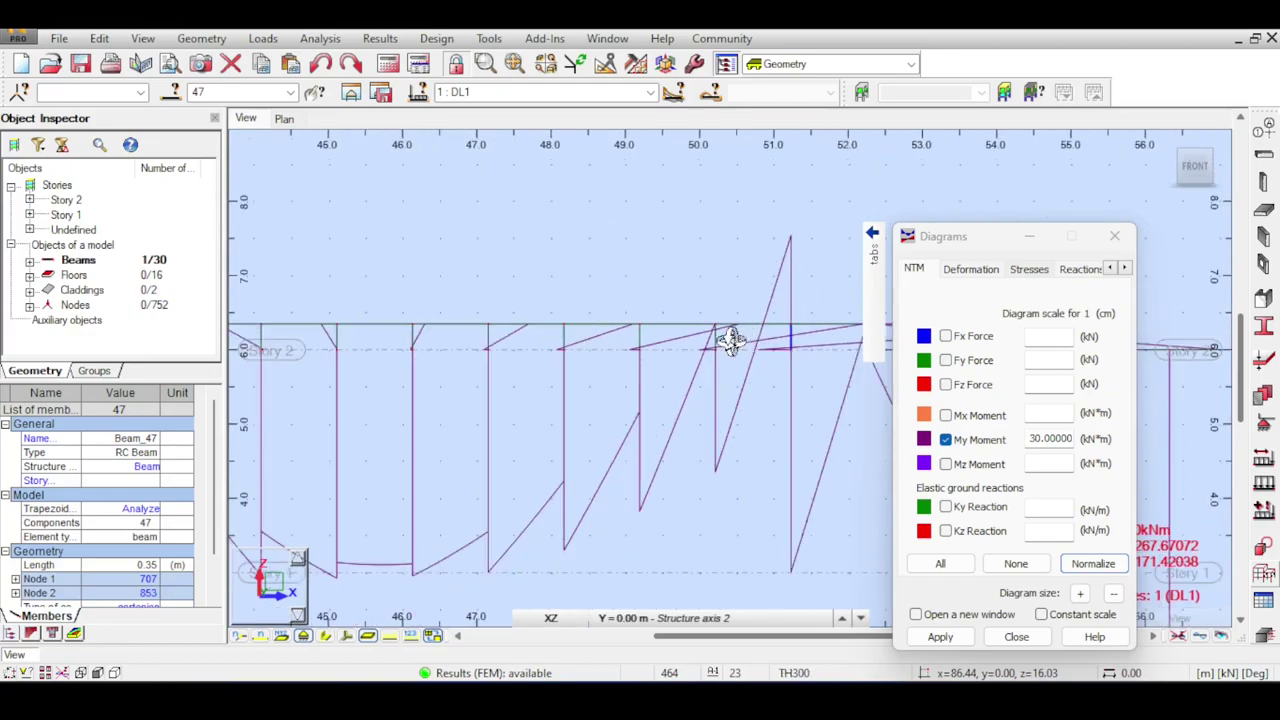
Leave orbit mode, clear the member selection, and view the My moment diagram of the two-span frame near axes 1 to 6.
{"action": "scroll", "coordinate": [474, 342], "scroll_direction": "down", "scroll_amount": 2}
{"action": "middle_click_drag", "start_coordinate": [494, 336], "coordinate": [569, 311]}
{"action": "right_click", "coordinate": [569, 311]}
{"action": "left_click", "coordinate": [574, 321]}
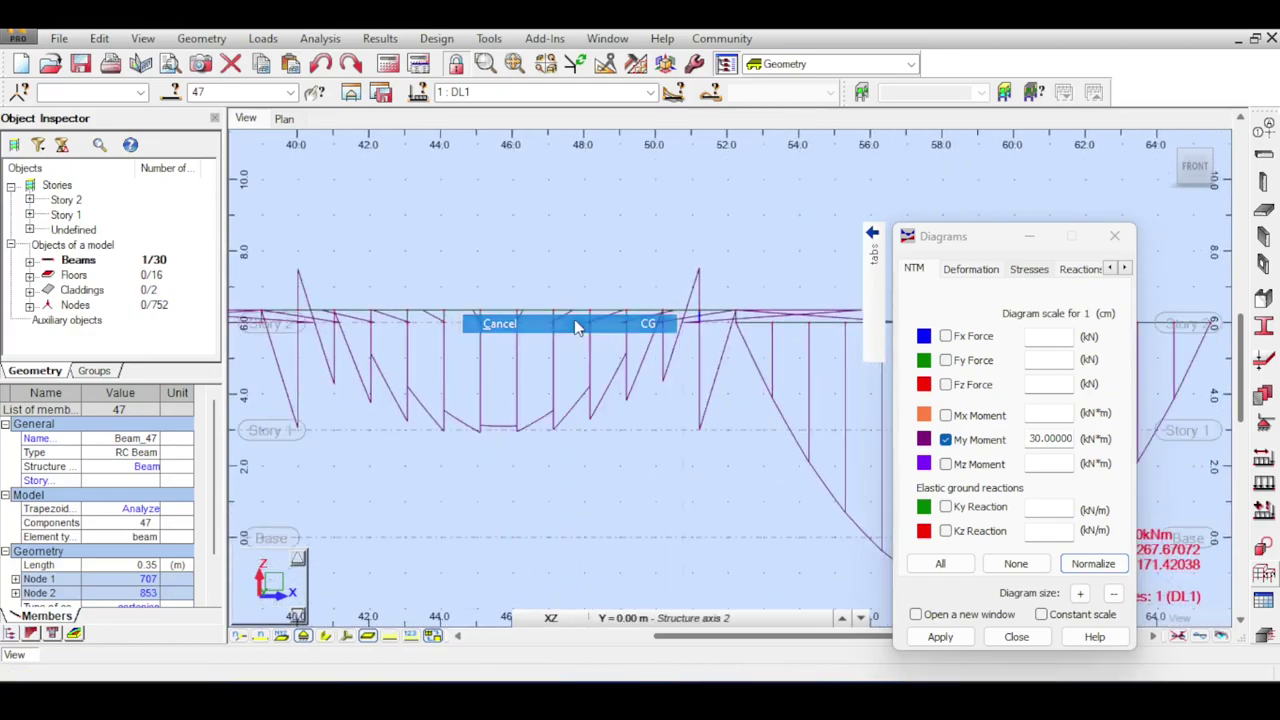
{"action": "scroll", "coordinate": [513, 337], "scroll_direction": "down", "scroll_amount": 2}
{"action": "middle_click_drag", "start_coordinate": [434, 348], "coordinate": [860, 334]}
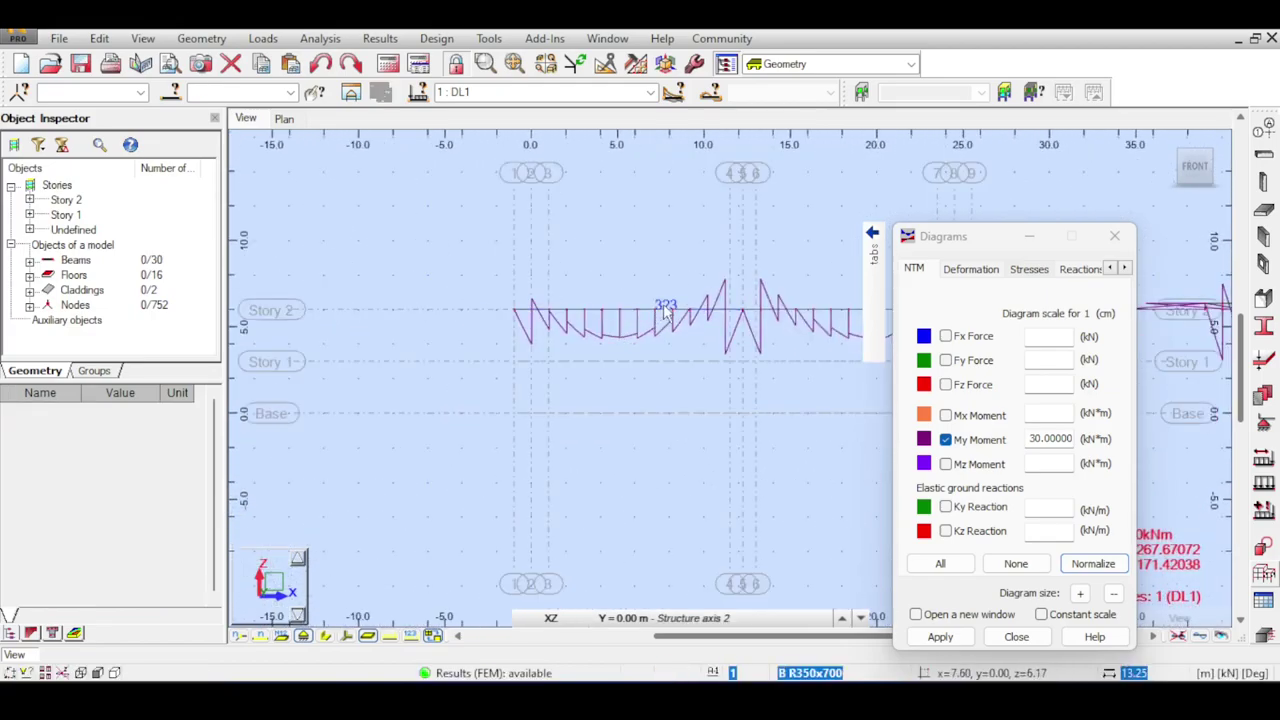
Check the raised beam's stepped My moment diagram and its vertical connectors again.
{"action": "middle_click_drag", "start_coordinate": [660, 309], "coordinate": [291, 309]}
{"action": "scroll", "coordinate": [794, 314], "scroll_direction": "up", "scroll_amount": 5}
{"action": "middle_click_drag", "start_coordinate": [794, 314], "coordinate": [583, 294]}
{"action": "middle_click_drag", "start_coordinate": [671, 277], "coordinate": [554, 280]}
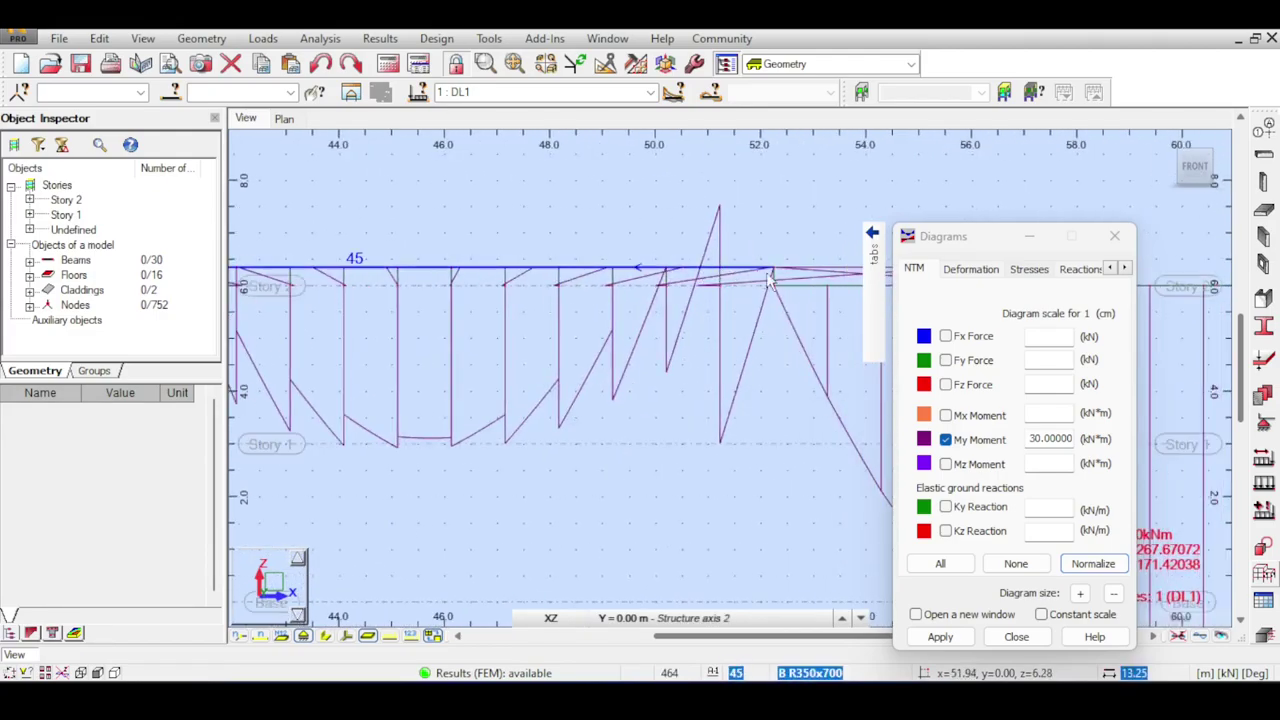
{"action": "middle_click_drag", "start_coordinate": [335, 302], "coordinate": [441, 303]}
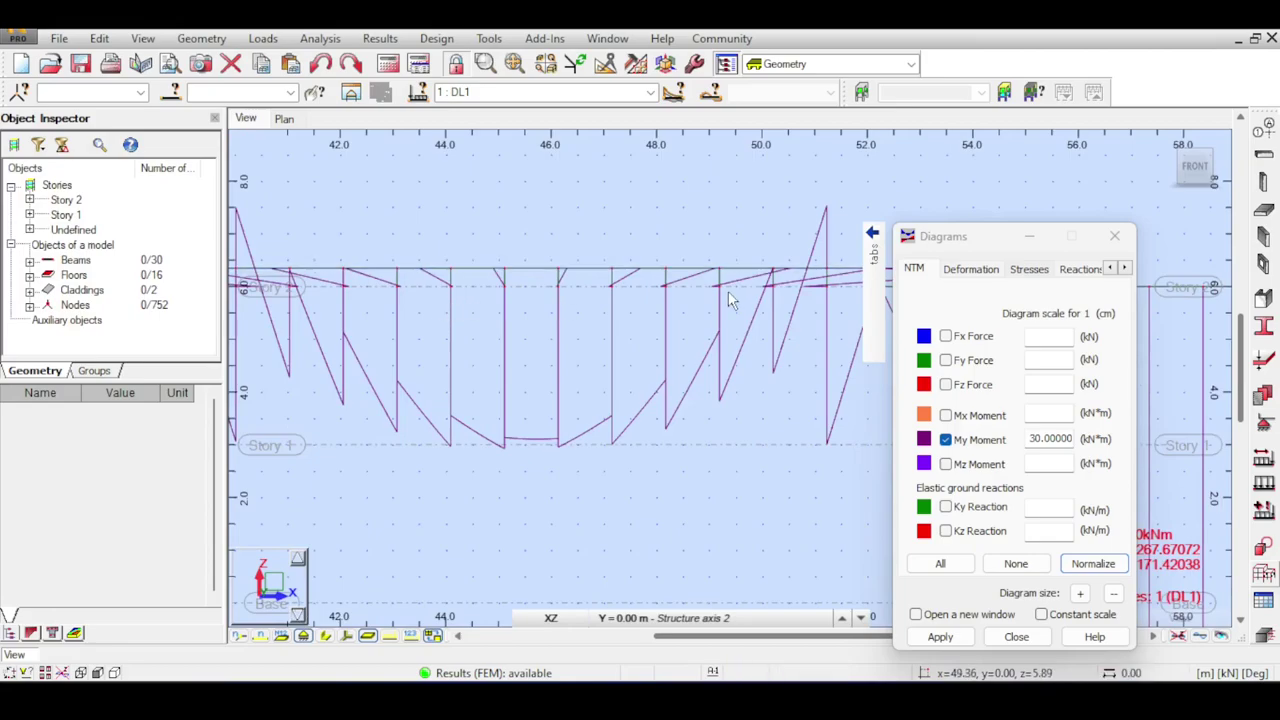
{"action": "scroll", "coordinate": [728, 291], "scroll_direction": "down", "scroll_amount": 1}
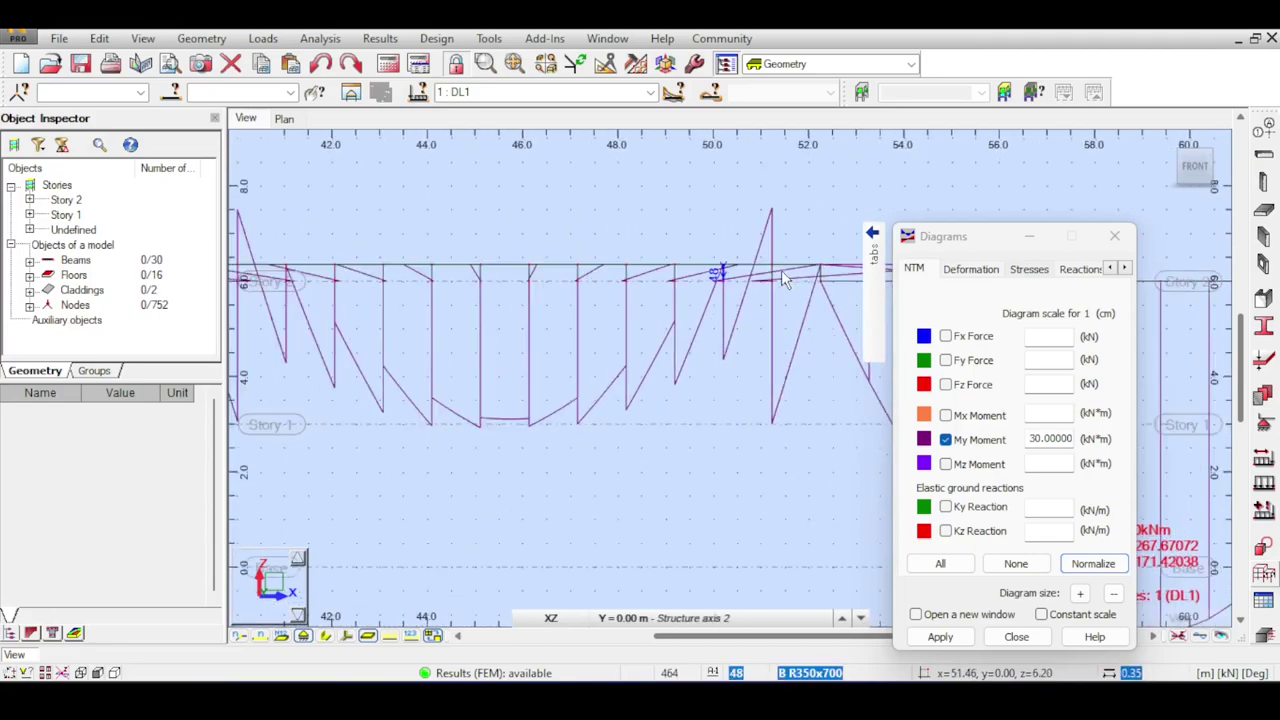
Assign Pinned-Pinned releases to all vertical connectors between the raised beam and the slab, members 46 to 59.
{"action": "scroll", "coordinate": [781, 270], "scroll_direction": "up", "scroll_amount": 2}
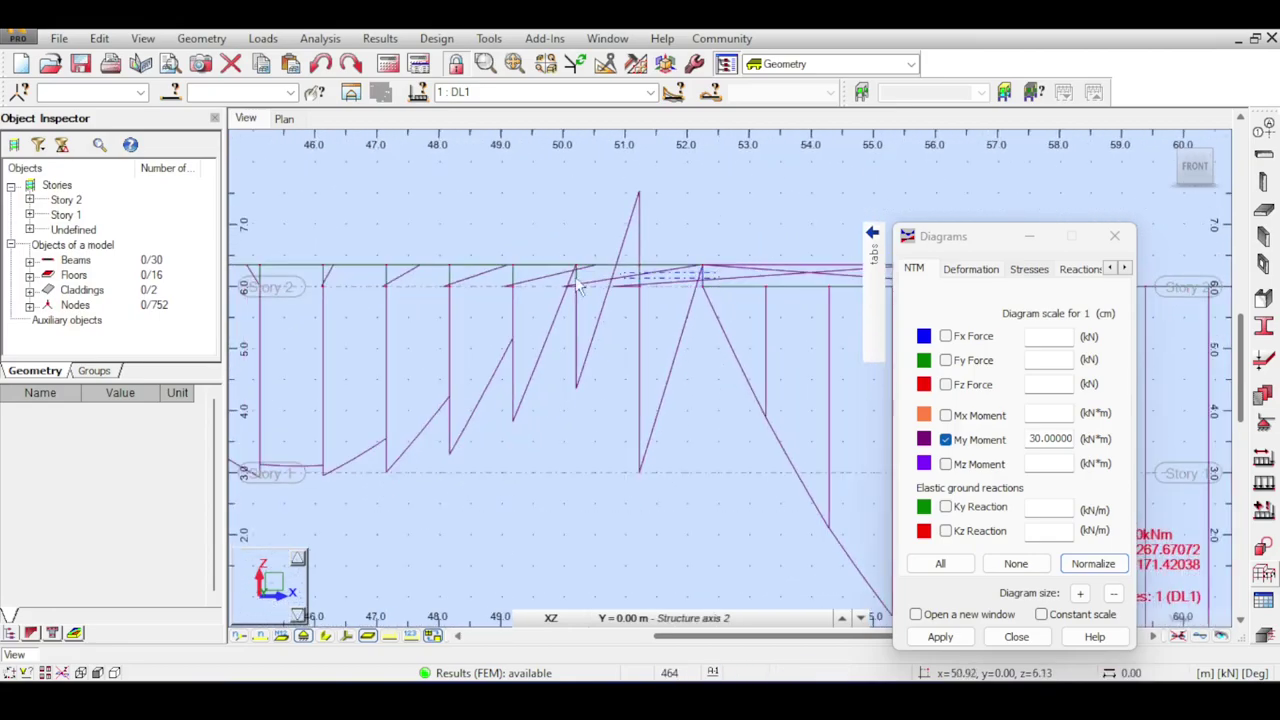
{"action": "left_click", "coordinate": [297, 278]}
{"action": "middle_click_drag", "start_coordinate": [318, 200], "coordinate": [810, 255]}
{"action": "scroll", "coordinate": [795, 262], "scroll_direction": "down", "scroll_amount": 4}
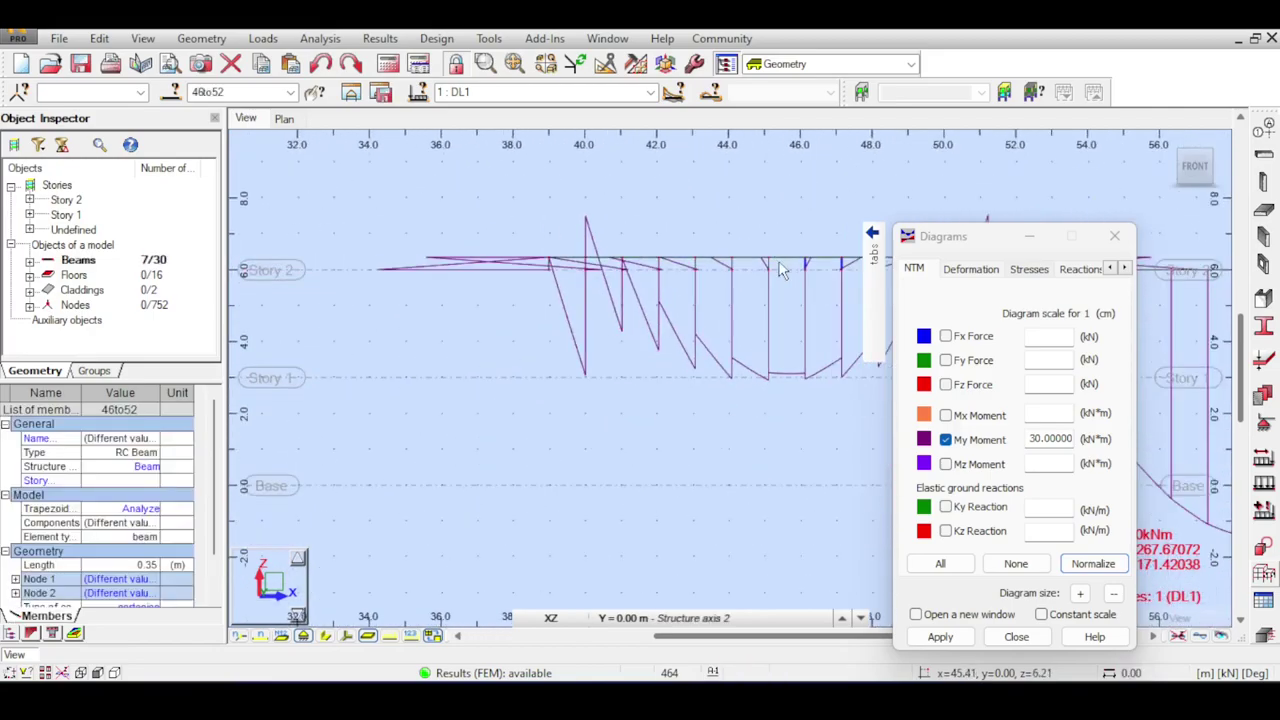
{"action": "middle_click_drag", "start_coordinate": [711, 221], "coordinate": [625, 207]}
{"action": "scroll", "coordinate": [617, 228], "scroll_direction": "down", "scroll_amount": 4}
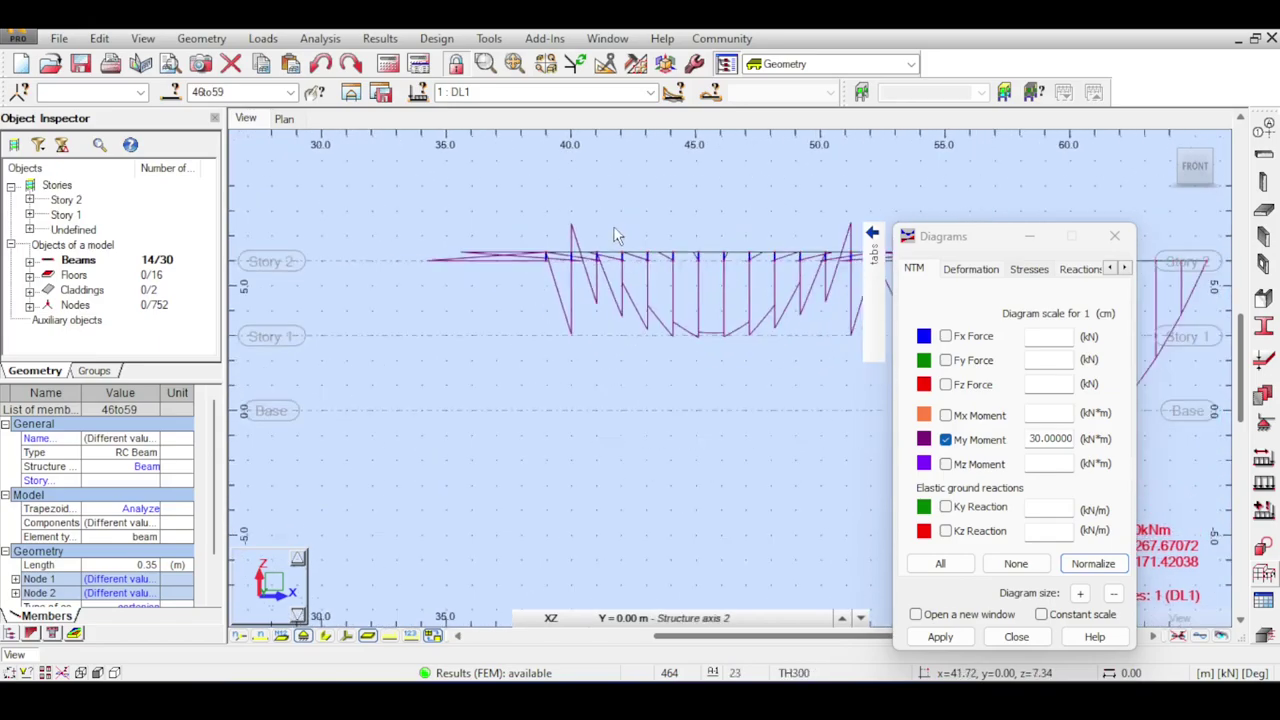
{"action": "scroll", "coordinate": [623, 228], "scroll_direction": "up", "scroll_amount": 5}
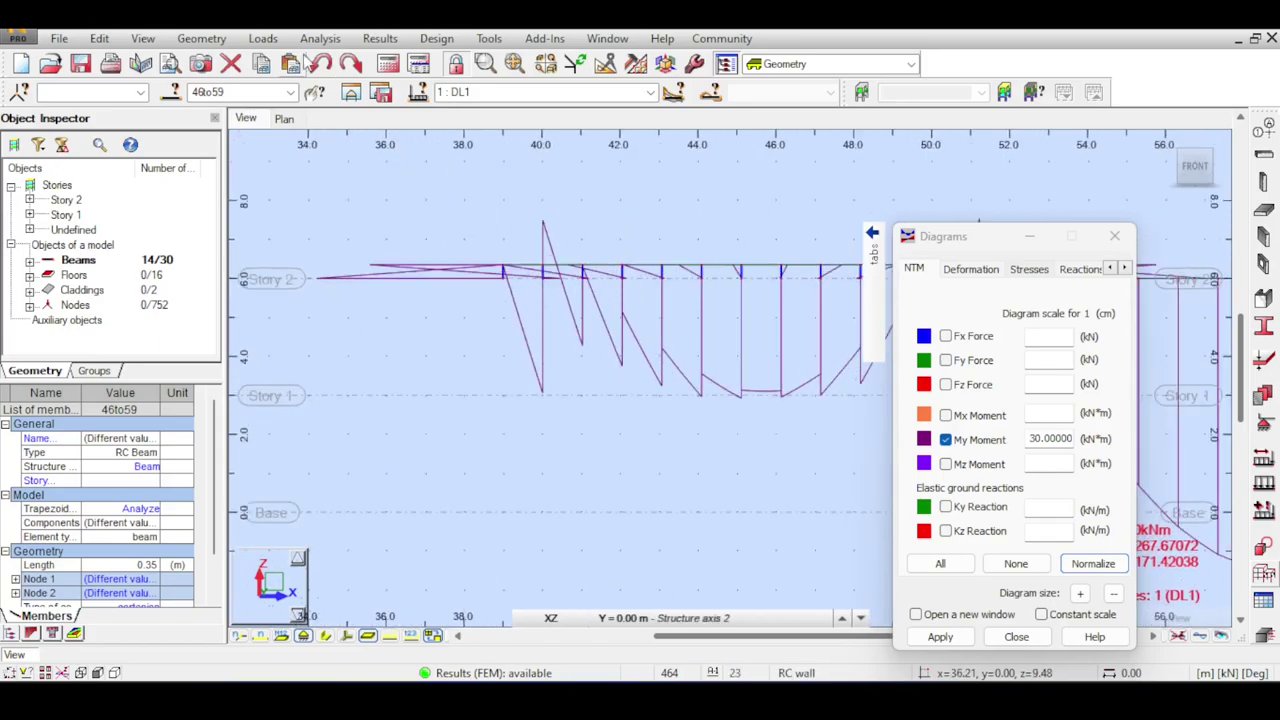
{"action": "left_click", "coordinate": [263, 38]}
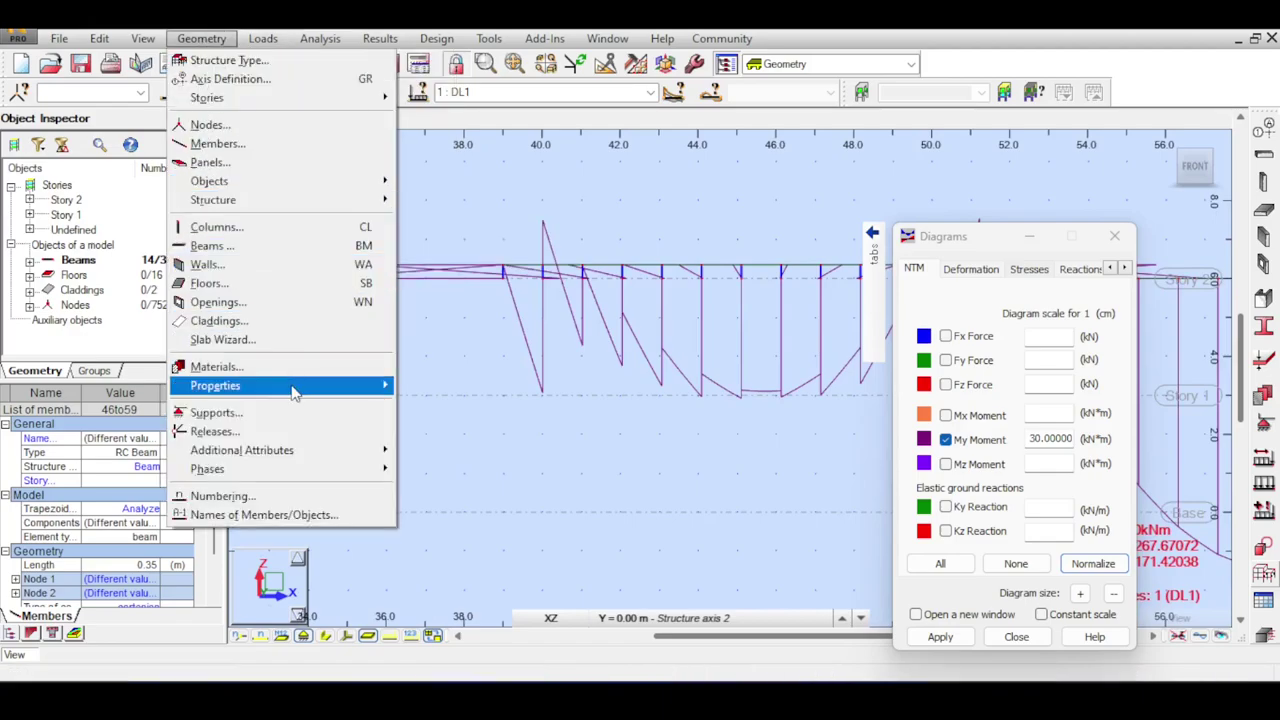
{"action": "mouse_move", "coordinate": [295, 393]}
{"action": "left_click", "coordinate": [268, 430]}
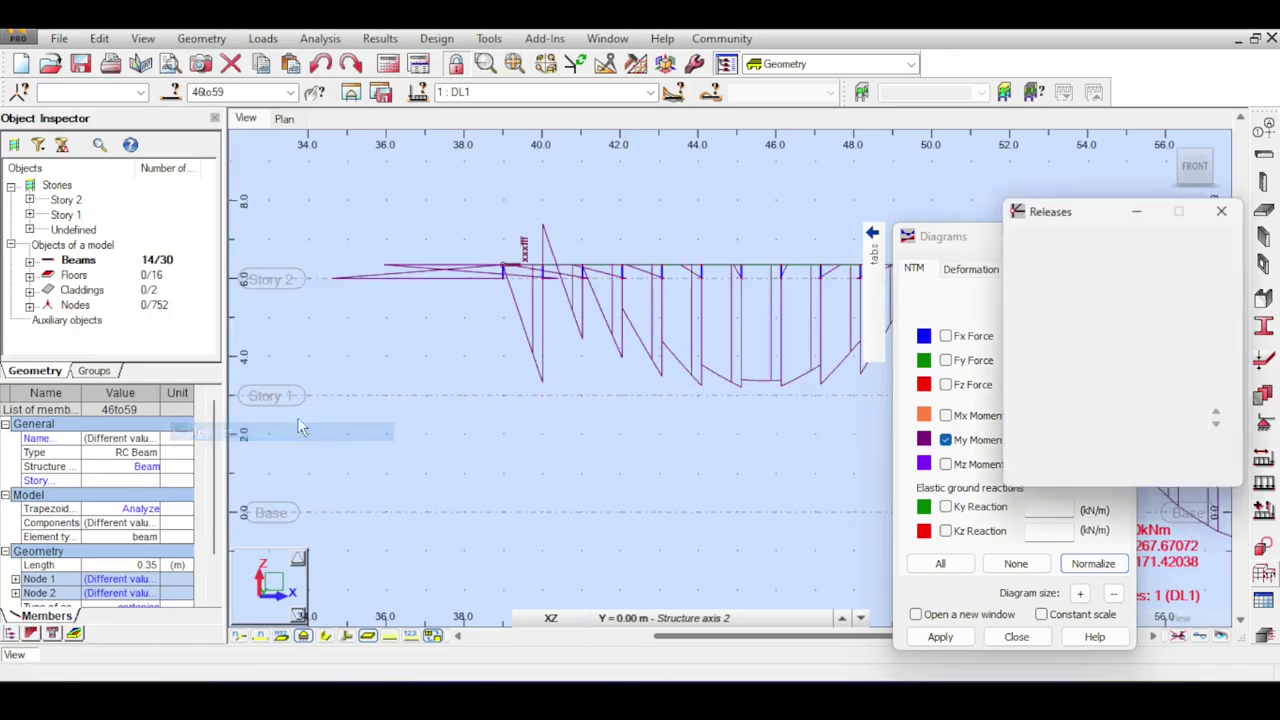
{"action": "scroll", "coordinate": [323, 250], "scroll_direction": "up", "scroll_amount": 5}
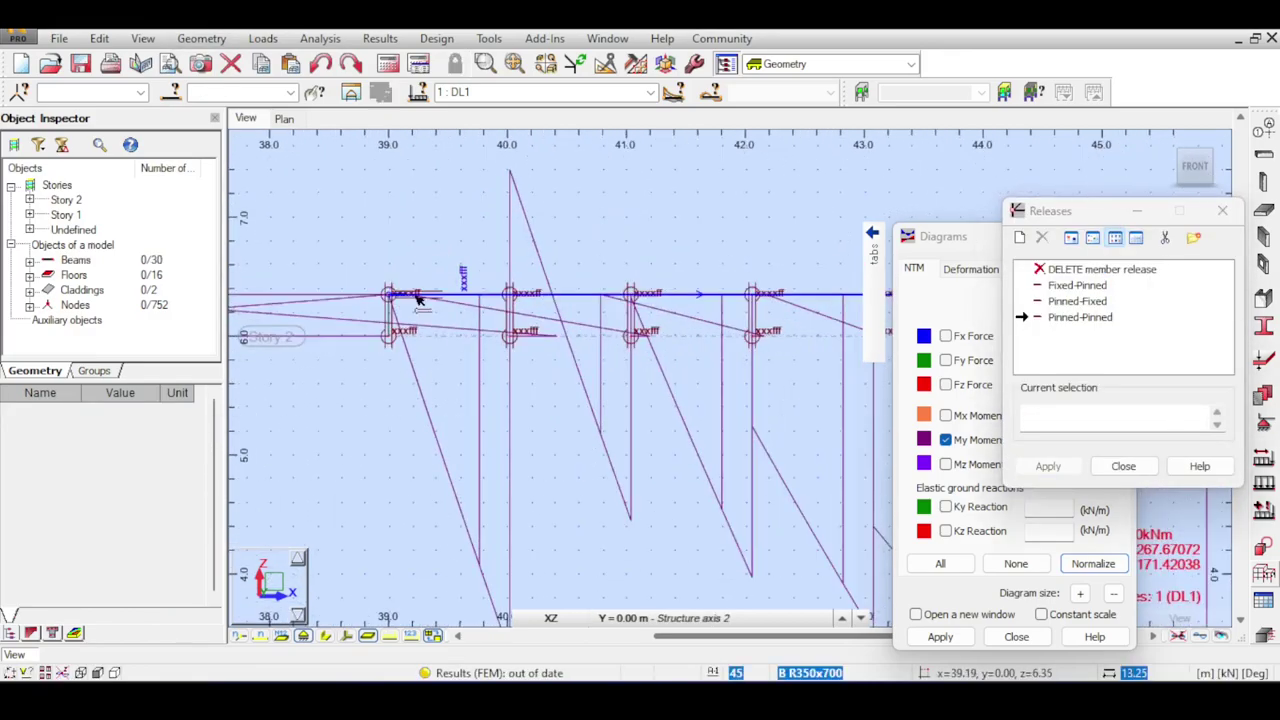
{"action": "scroll", "coordinate": [420, 298], "scroll_direction": "down", "scroll_amount": 5}
{"action": "middle_click_drag", "start_coordinate": [677, 286], "coordinate": [478, 278]}
{"action": "left_click", "coordinate": [1123, 466]}
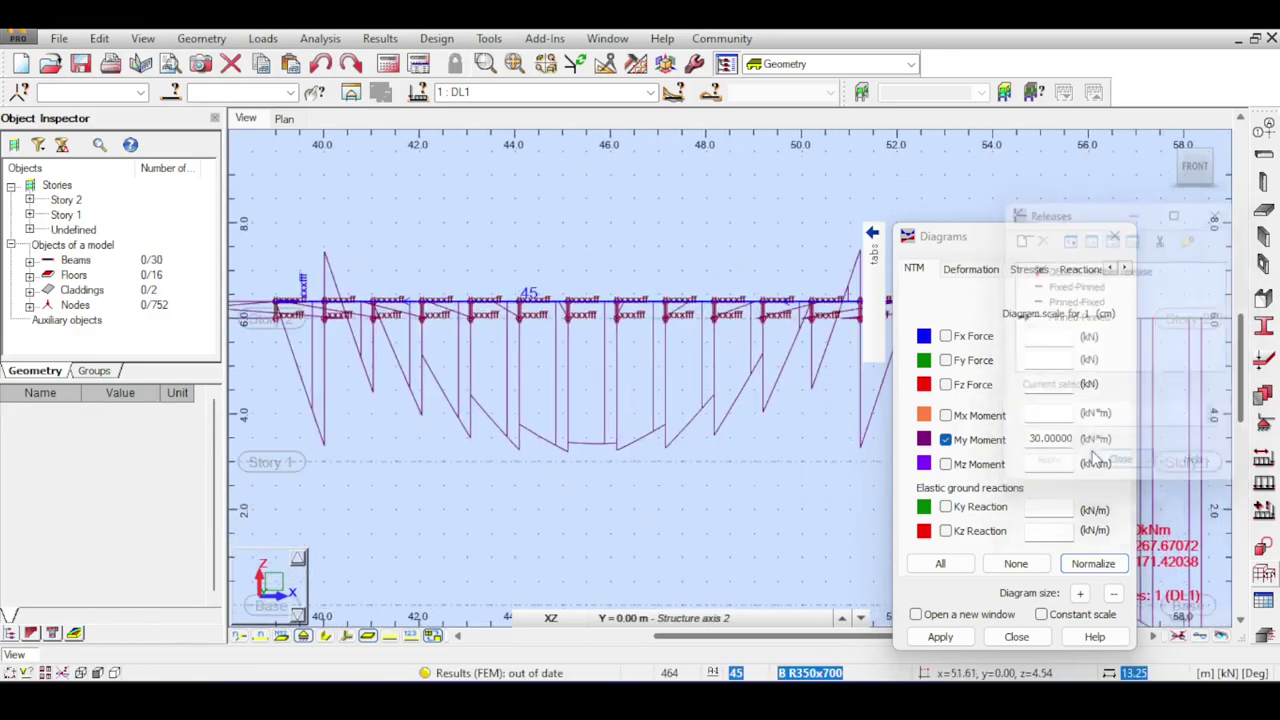
Close the diagram settings and rerun the structural analysis, continuing past the separate-structure prompt and closing the calculation messages.
{"action": "left_click", "coordinate": [1120, 240]}
{"action": "left_click", "coordinate": [388, 63]}
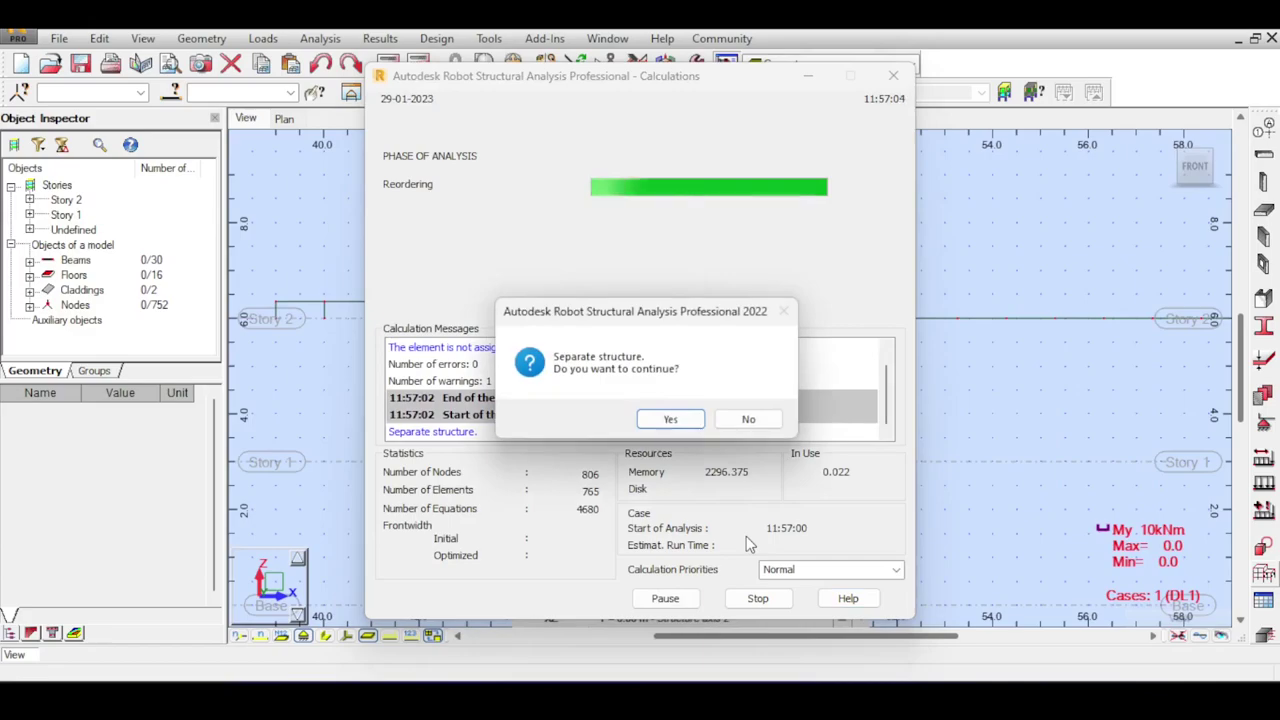
{"action": "left_click", "coordinate": [671, 422]}
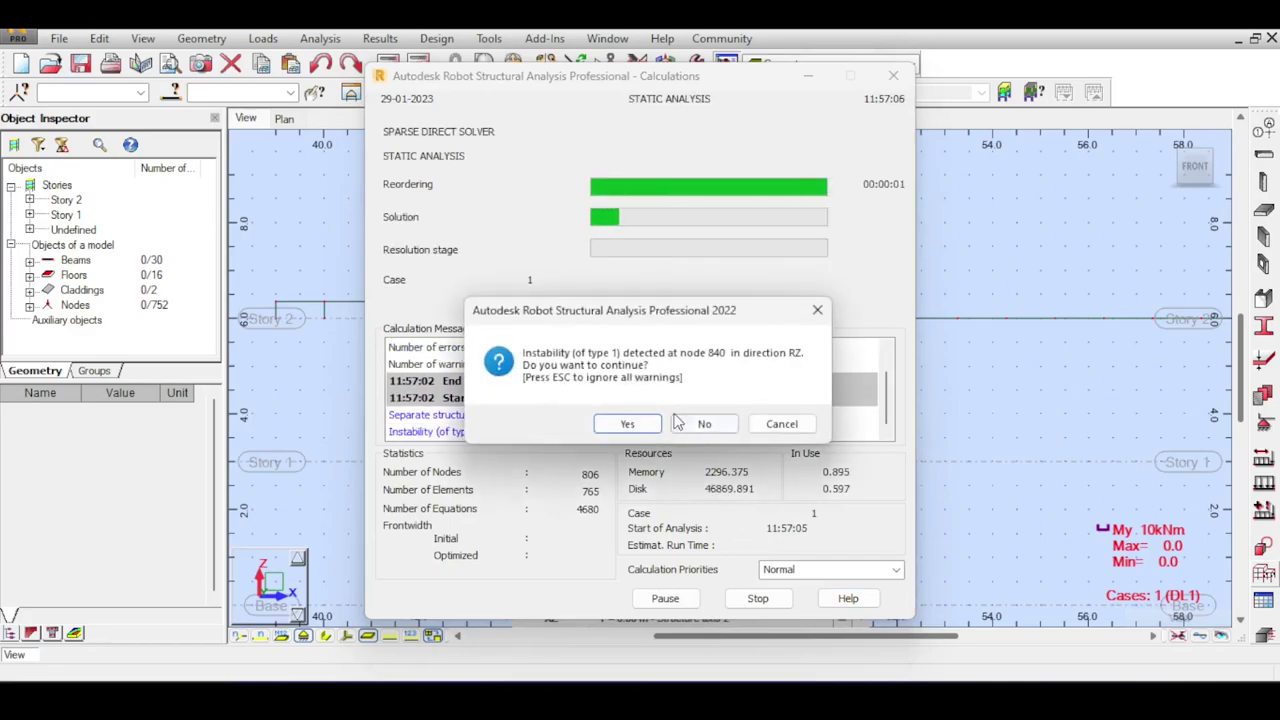
{"action": "left_click", "coordinate": [705, 424]}
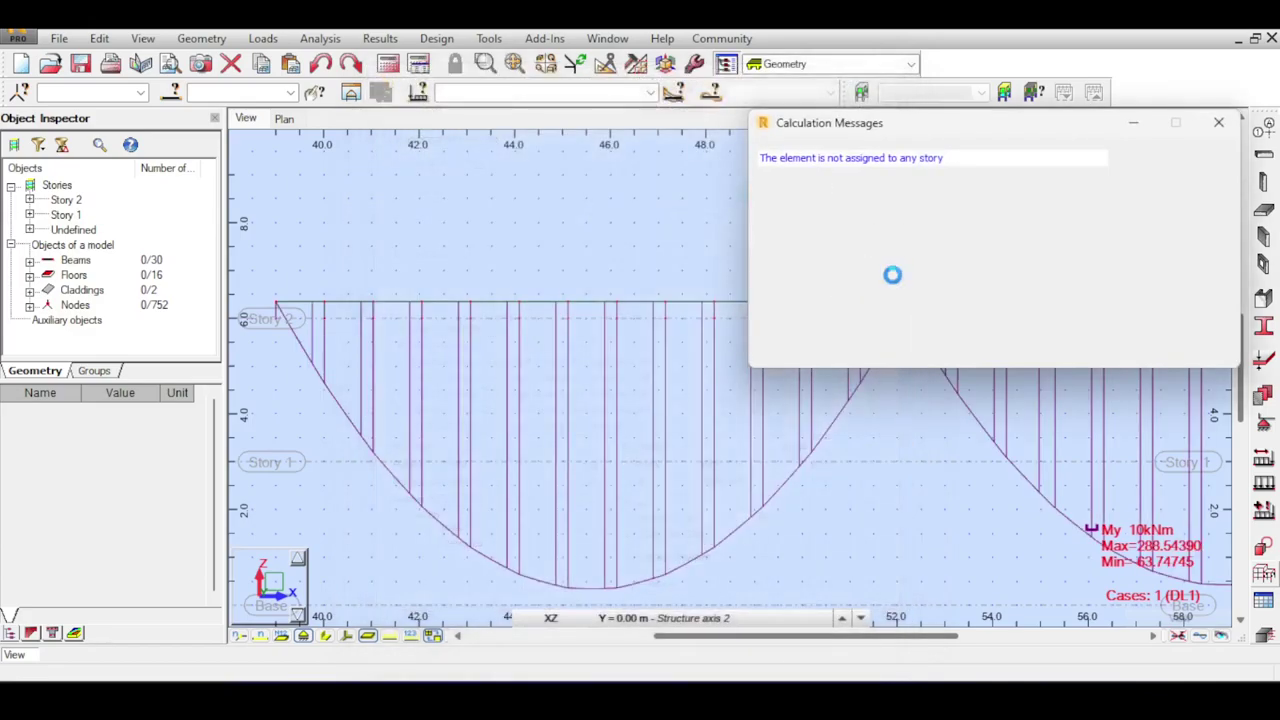
{"action": "left_click", "coordinate": [1245, 124]}
Compare the recalculated My moment diagrams of the raised beam, the neighbouring beam, and the two-span frame.
{"action": "scroll", "coordinate": [935, 305], "scroll_direction": "down", "scroll_amount": 2}
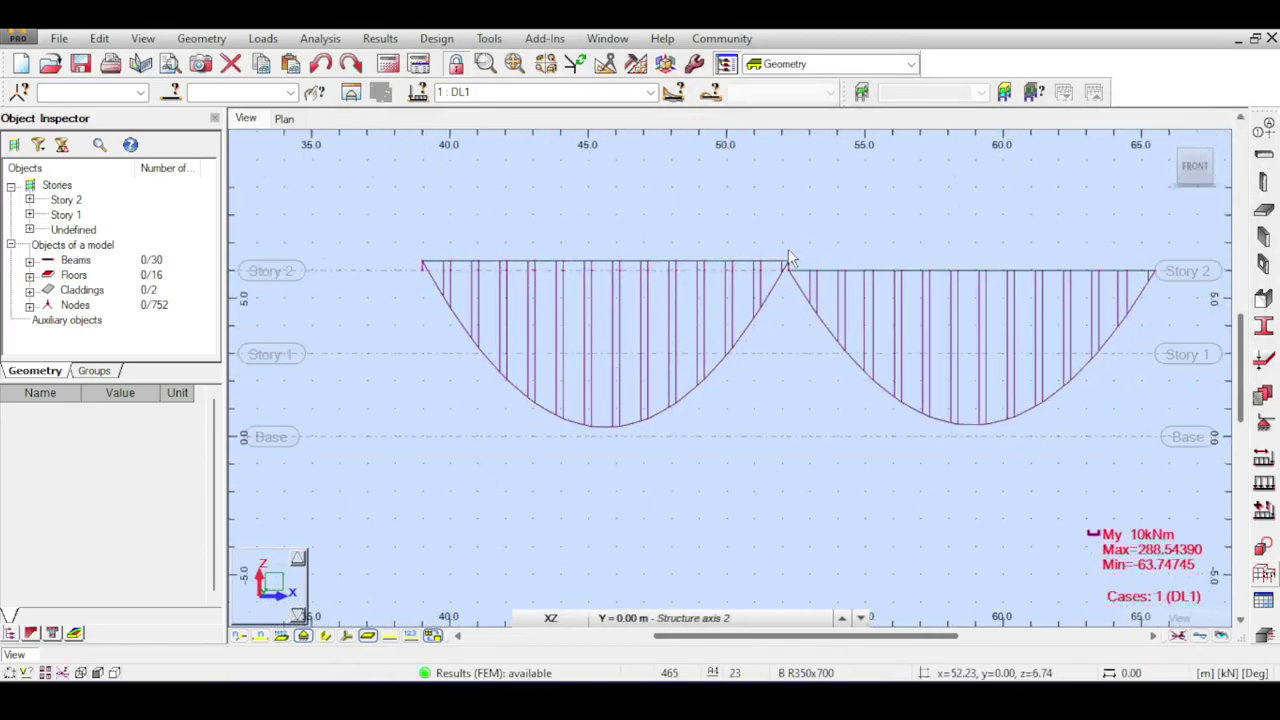
{"action": "scroll", "coordinate": [765, 268], "scroll_direction": "down", "scroll_amount": 4}
{"action": "middle_click_drag", "start_coordinate": [491, 268], "coordinate": [670, 245]}
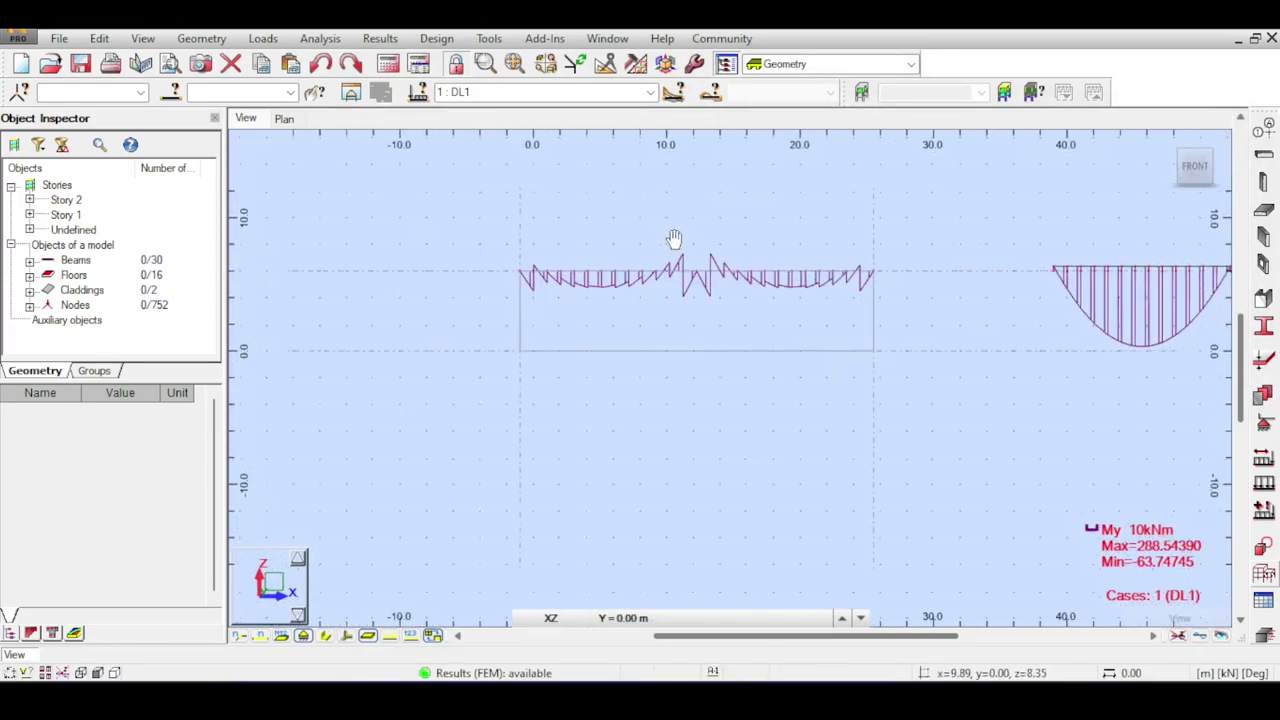
Compare the front-view My diagrams of the original two-span frame, the raised beam 45 and its adjacent span.
{"action": "scroll", "coordinate": [662, 262], "scroll_direction": "up", "scroll_amount": 4}
{"action": "scroll", "coordinate": [659, 268], "scroll_direction": "down", "scroll_amount": 2}
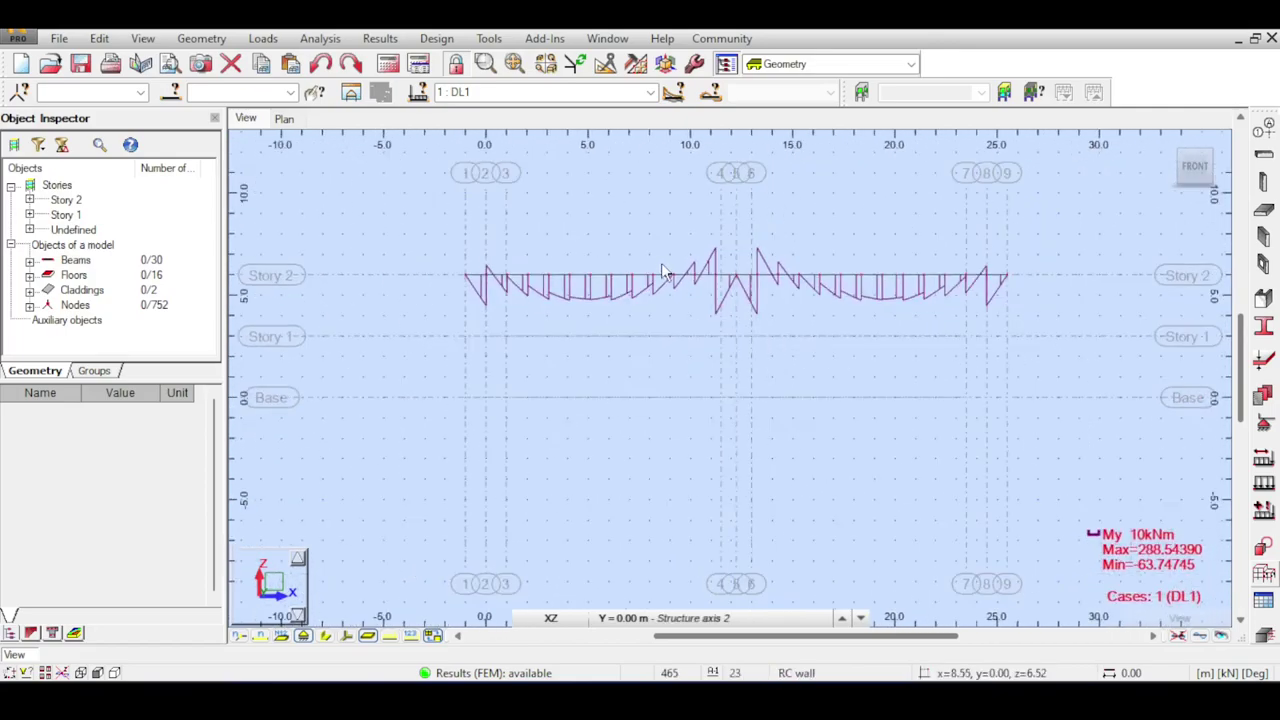
{"action": "middle_click_drag", "start_coordinate": [700, 281], "coordinate": [645, 269]}
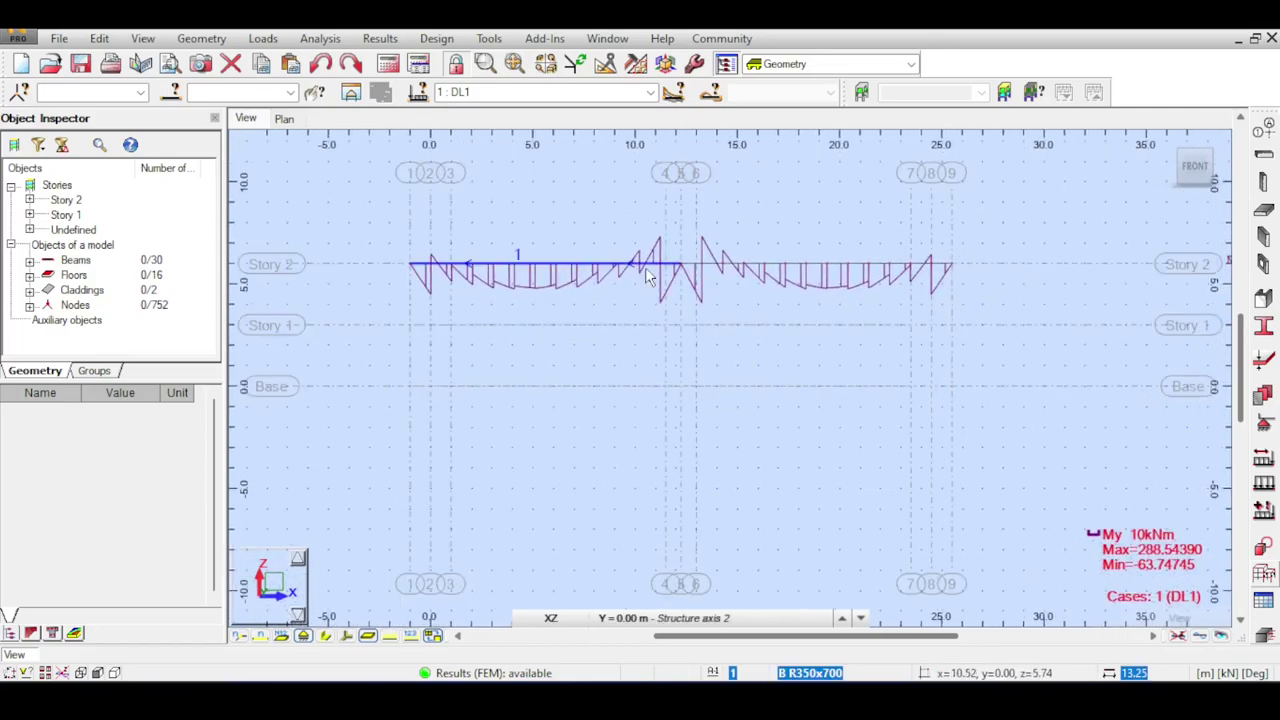
{"action": "scroll", "coordinate": [747, 241], "scroll_direction": "down", "scroll_amount": 2}
{"action": "middle_click_drag", "start_coordinate": [928, 232], "coordinate": [750, 242]}
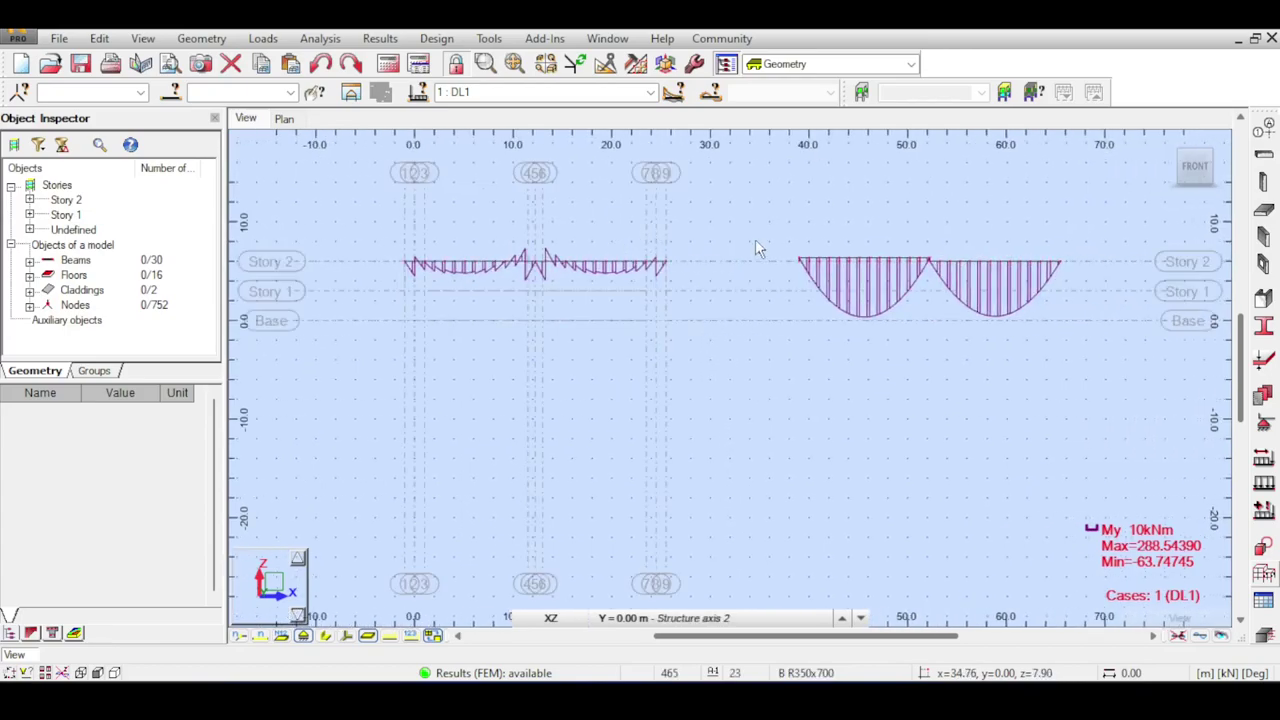
{"action": "scroll", "coordinate": [862, 268], "scroll_direction": "up", "scroll_amount": 2}
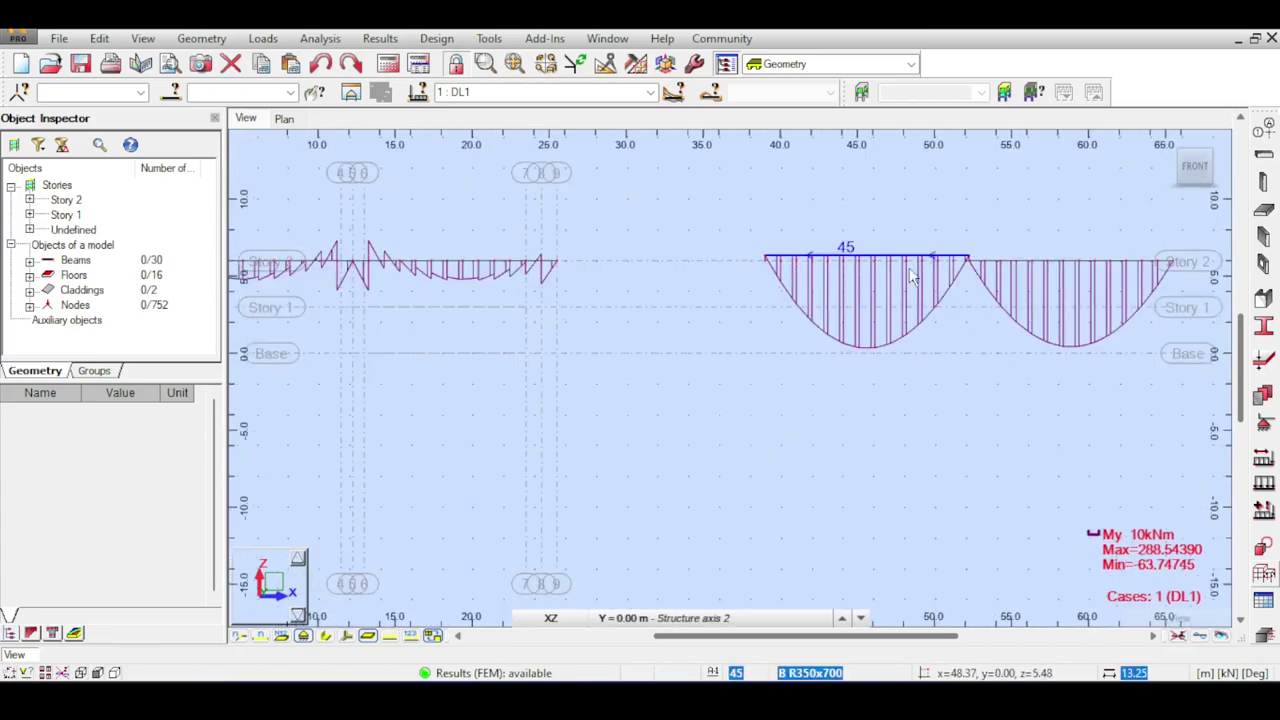
{"action": "scroll", "coordinate": [919, 278], "scroll_direction": "up", "scroll_amount": 1}
{"action": "scroll", "coordinate": [919, 276], "scroll_direction": "down", "scroll_amount": 2}
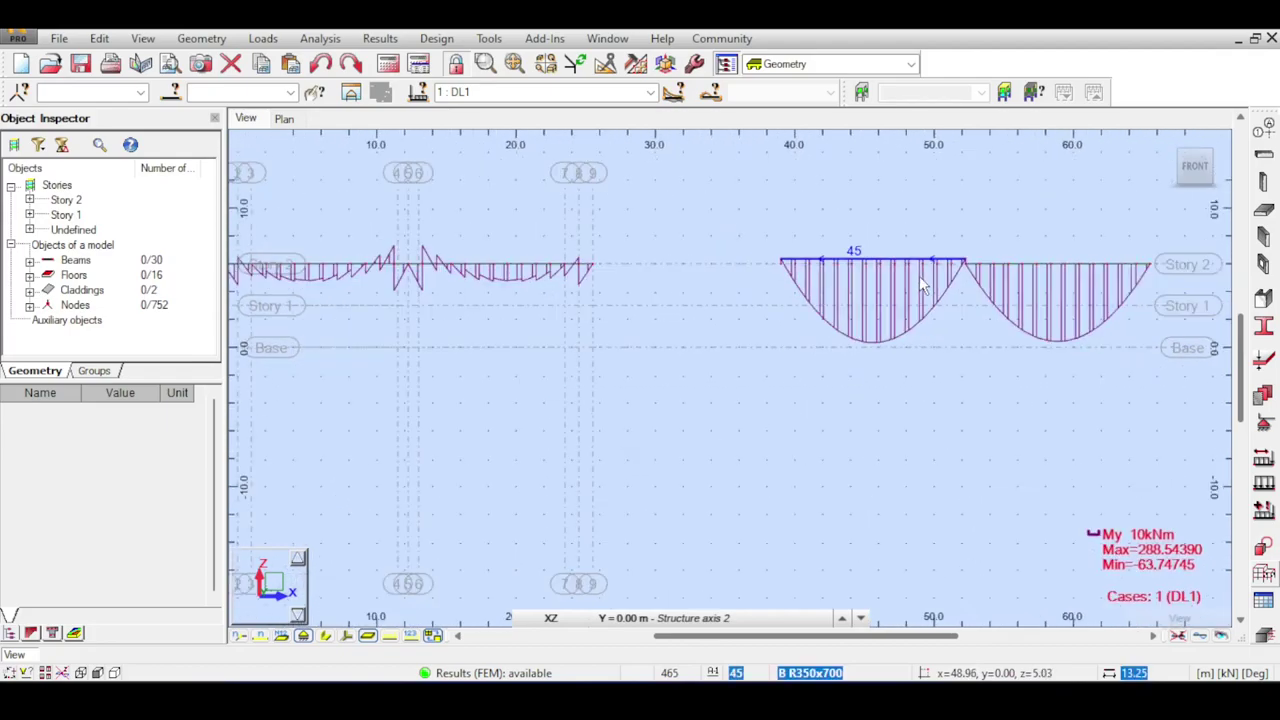
{"action": "middle_click_drag", "start_coordinate": [342, 290], "coordinate": [600, 288]}
{"action": "scroll", "coordinate": [601, 290], "scroll_direction": "up", "scroll_amount": 2}
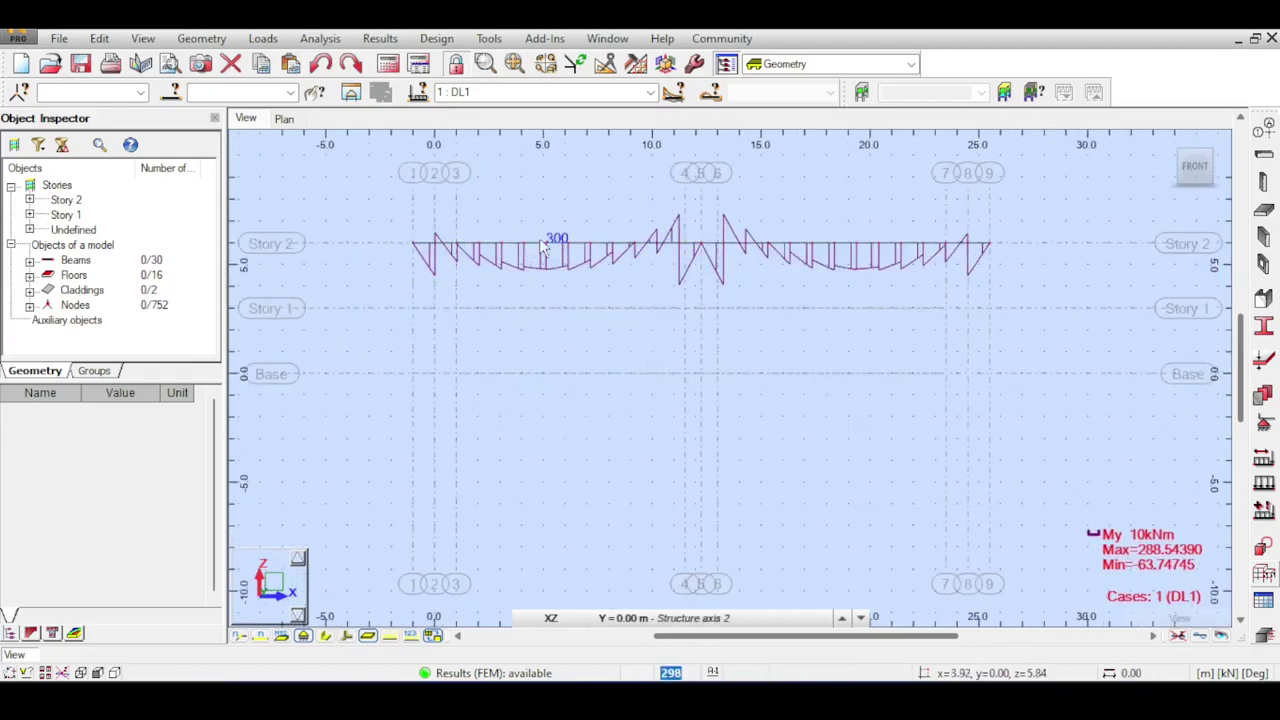
{"action": "scroll", "coordinate": [574, 234], "scroll_direction": "up", "scroll_amount": 2}
{"action": "scroll", "coordinate": [574, 234], "scroll_direction": "down", "scroll_amount": 3}
{"action": "scroll", "coordinate": [582, 242], "scroll_direction": "down", "scroll_amount": 3}
{"action": "middle_click_drag", "start_coordinate": [902, 241], "coordinate": [546, 294]}
{"action": "scroll", "coordinate": [699, 298], "scroll_direction": "up", "scroll_amount": 6}
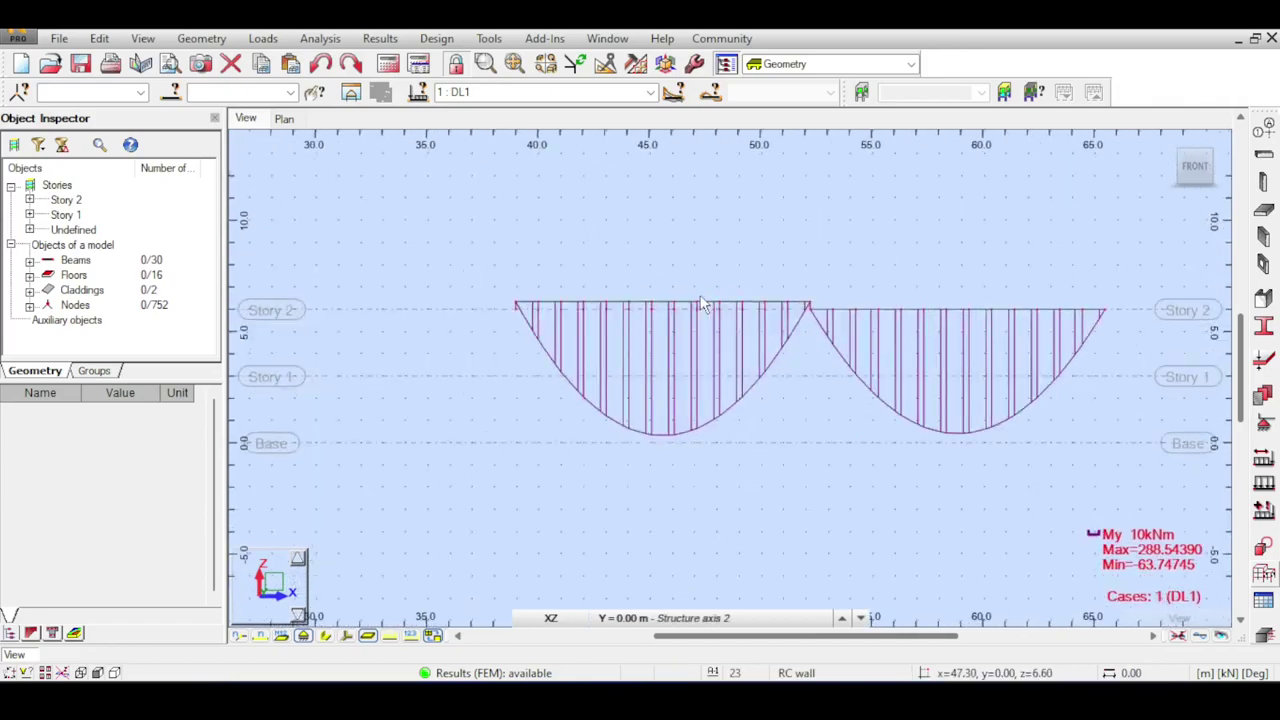
{"action": "scroll", "coordinate": [729, 296], "scroll_direction": "down", "scroll_amount": 2}
{"action": "middle_click_drag", "start_coordinate": [730, 300], "coordinate": [703, 241]}
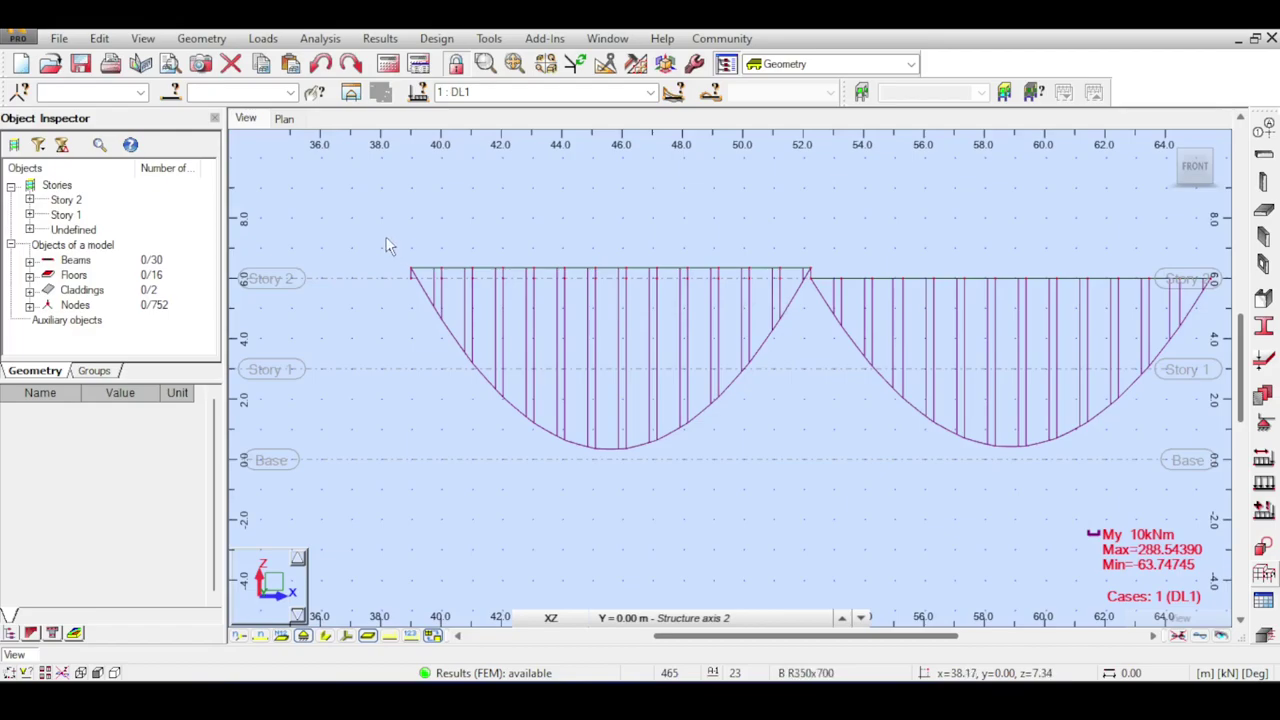
Check the vertical connectors 54 to 59 under the raised beam, and compare its My diagram with the two-span frame's again.
{"action": "left_click_drag", "start_coordinate": [383, 230], "coordinate": [564, 338]}
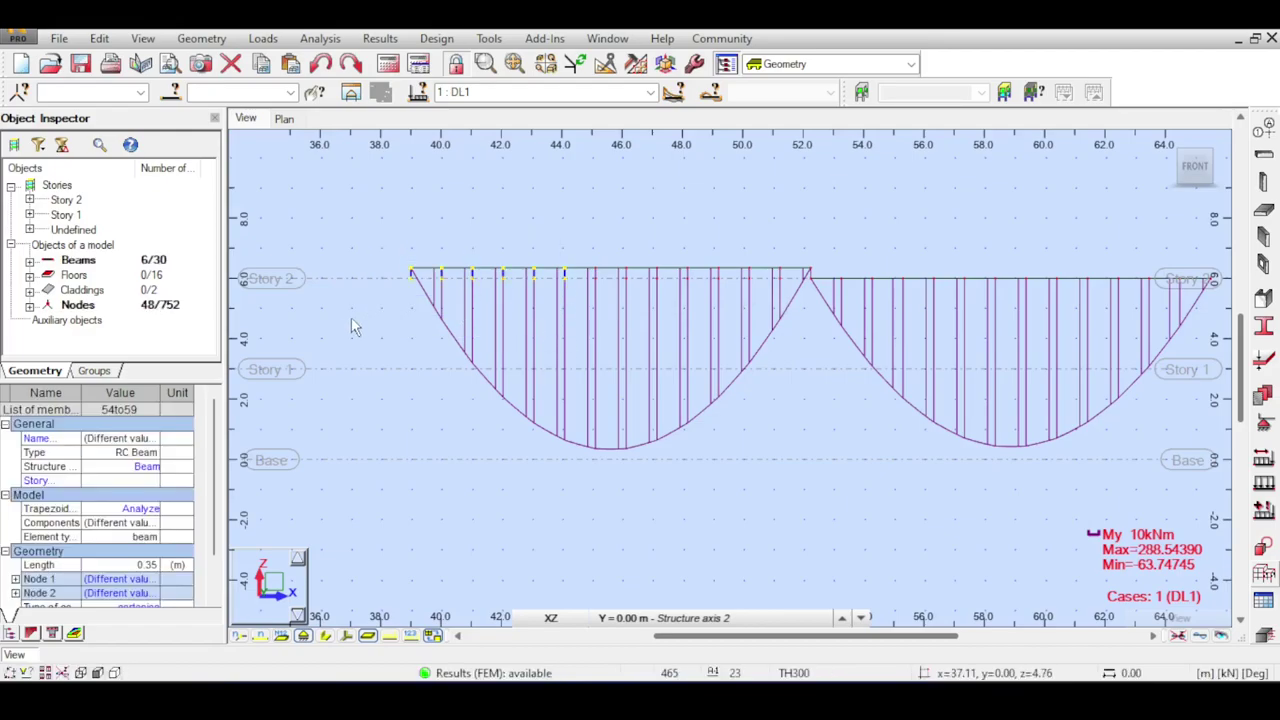
{"action": "left_click", "coordinate": [370, 312]}
{"action": "scroll", "coordinate": [510, 242], "scroll_direction": "up", "scroll_amount": 2}
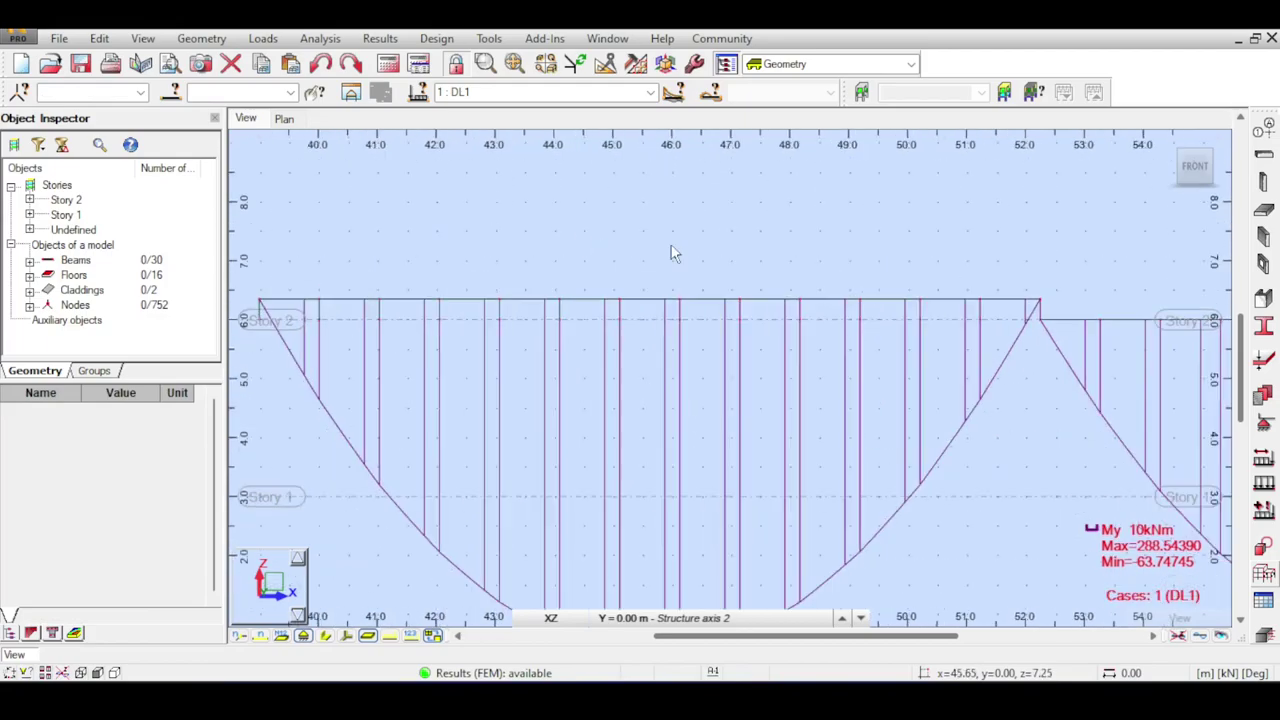
{"action": "middle_click_drag", "start_coordinate": [400, 290], "coordinate": [891, 303]}
{"action": "scroll", "coordinate": [891, 303], "scroll_direction": "down", "scroll_amount": 2}
{"action": "scroll", "coordinate": [672, 312], "scroll_direction": "down", "scroll_amount": 2}
{"action": "middle_click_drag", "start_coordinate": [282, 308], "coordinate": [626, 311]}
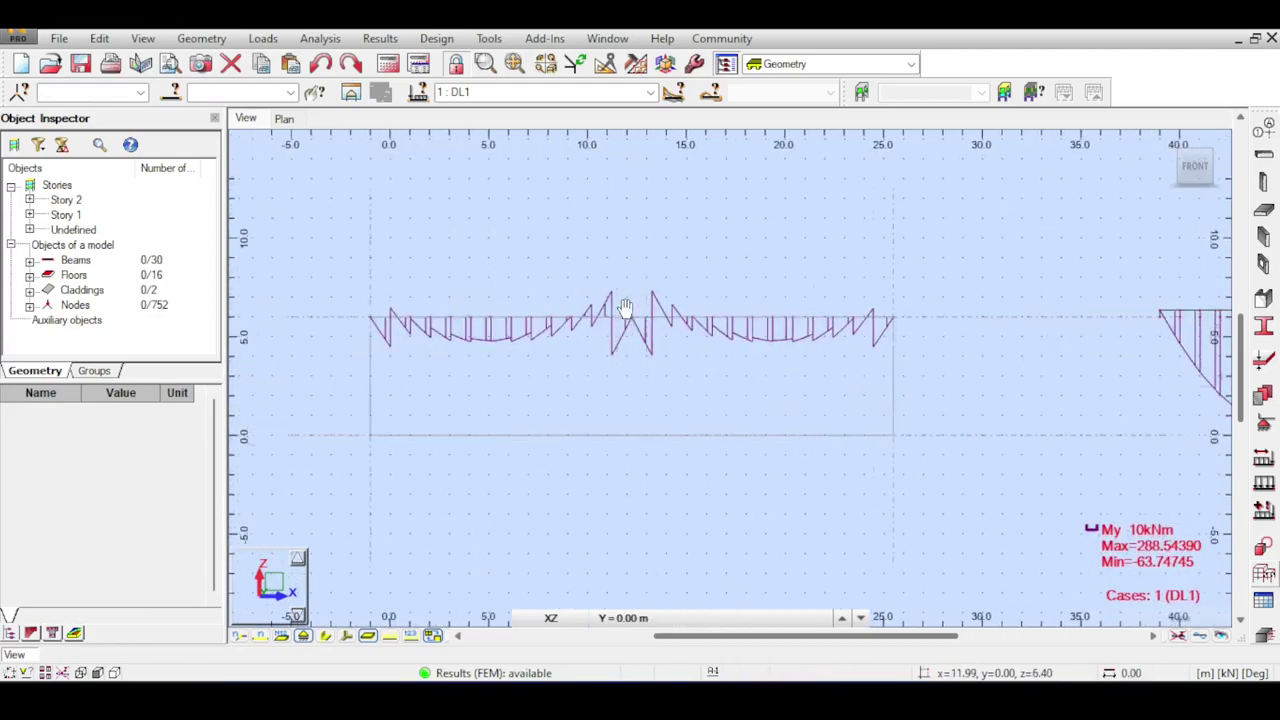
{"action": "scroll", "coordinate": [491, 330], "scroll_direction": "up", "scroll_amount": 2}
{"action": "scroll", "coordinate": [493, 335], "scroll_direction": "up", "scroll_amount": 1}
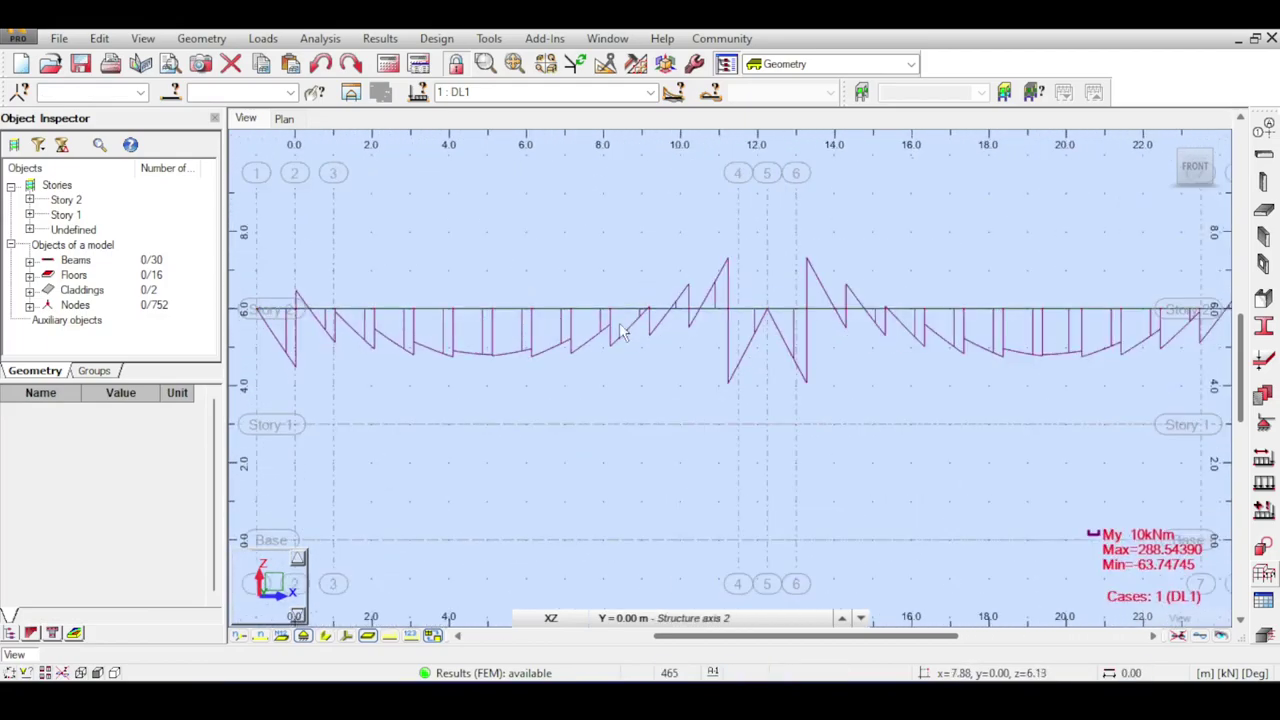
{"action": "scroll", "coordinate": [612, 294], "scroll_direction": "down", "scroll_amount": 2}
{"action": "middle_click_drag", "start_coordinate": [640, 268], "coordinate": [220, 268]}
{"action": "scroll", "coordinate": [631, 346], "scroll_direction": "down", "scroll_amount": 2}
{"action": "middle_click_drag", "start_coordinate": [610, 293], "coordinate": [477, 296]}
{"action": "scroll", "coordinate": [768, 323], "scroll_direction": "up", "scroll_amount": 1}
{"action": "scroll", "coordinate": [781, 320], "scroll_direction": "up", "scroll_amount": 5}
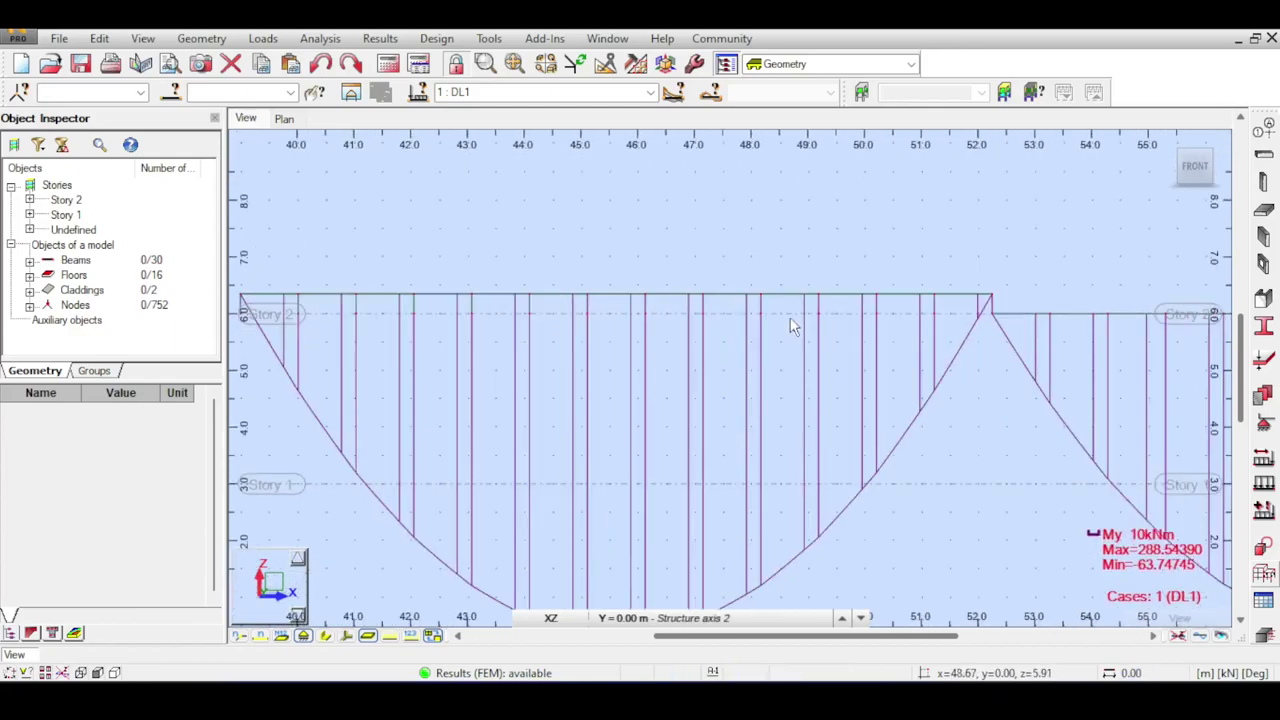
Examine the raised beam's My diagram near the junction with the lower neighbouring span.
{"action": "scroll", "coordinate": [790, 317], "scroll_direction": "down", "scroll_amount": 1}
{"action": "scroll", "coordinate": [790, 316], "scroll_direction": "down", "scroll_amount": 3}
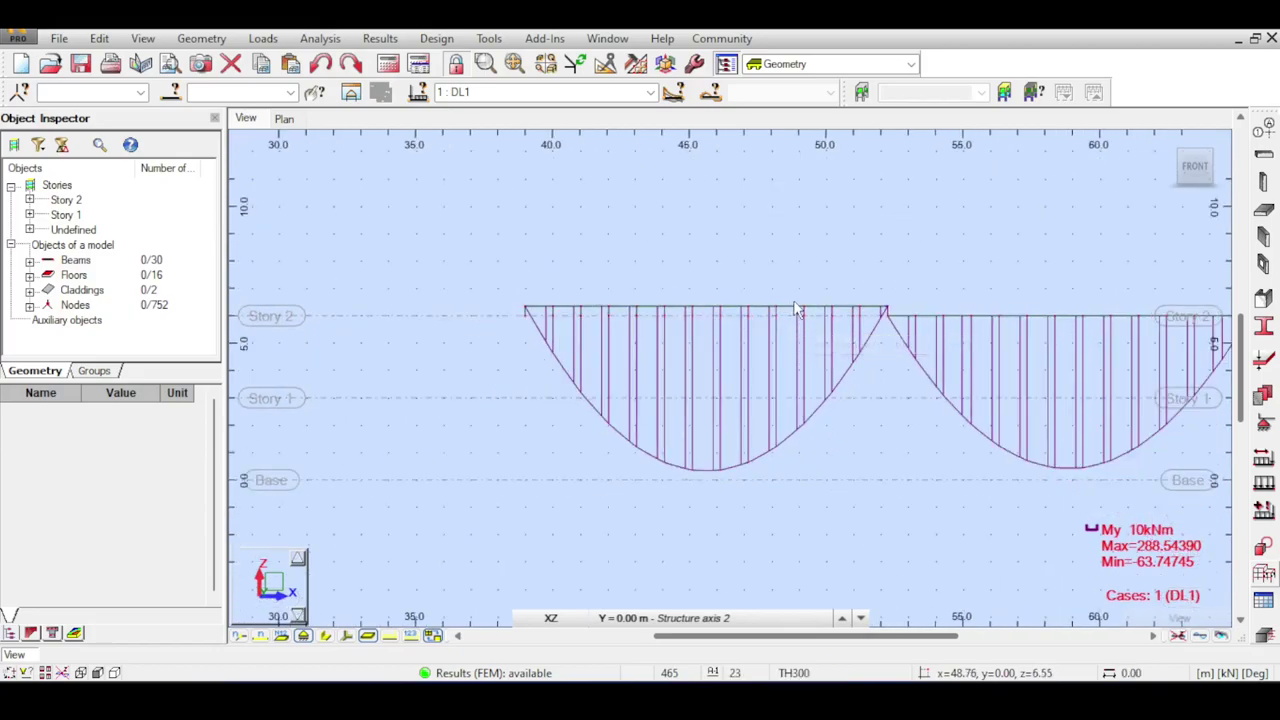
{"action": "scroll", "coordinate": [793, 318], "scroll_direction": "up", "scroll_amount": 3}
{"action": "scroll", "coordinate": [879, 327], "scroll_direction": "down", "scroll_amount": 2}
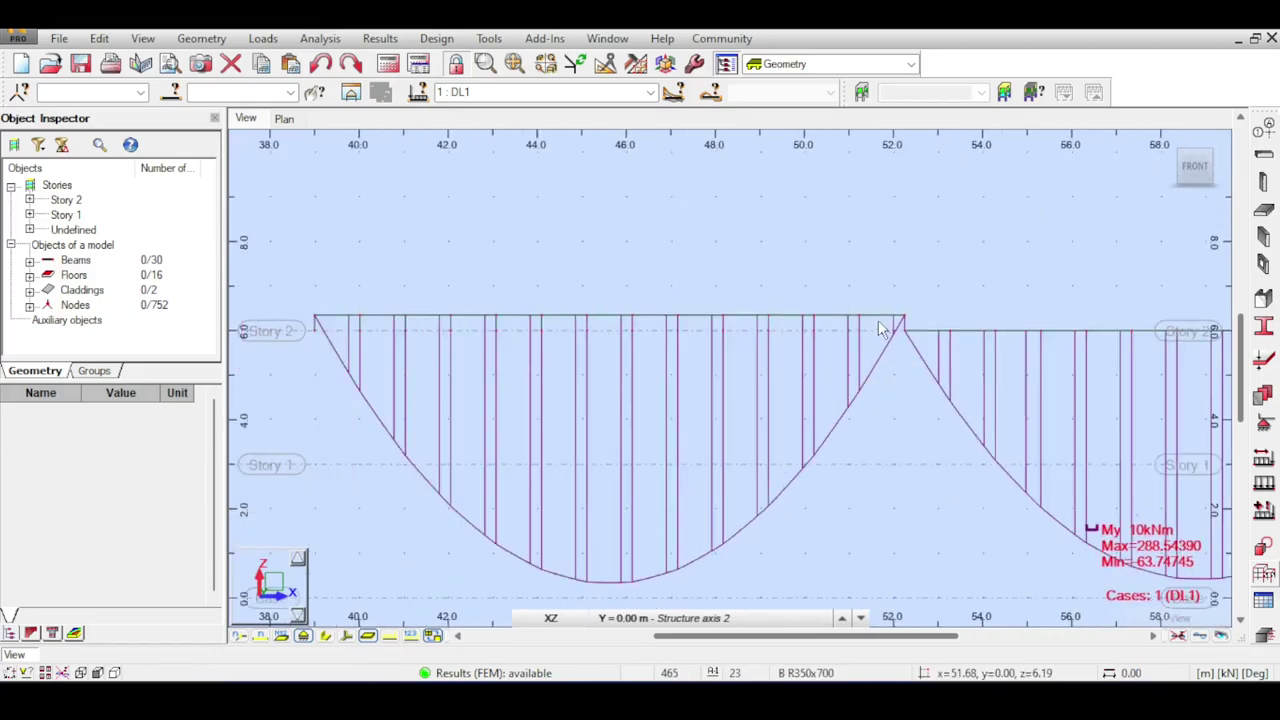
{"action": "left_click", "coordinate": [878, 322]}
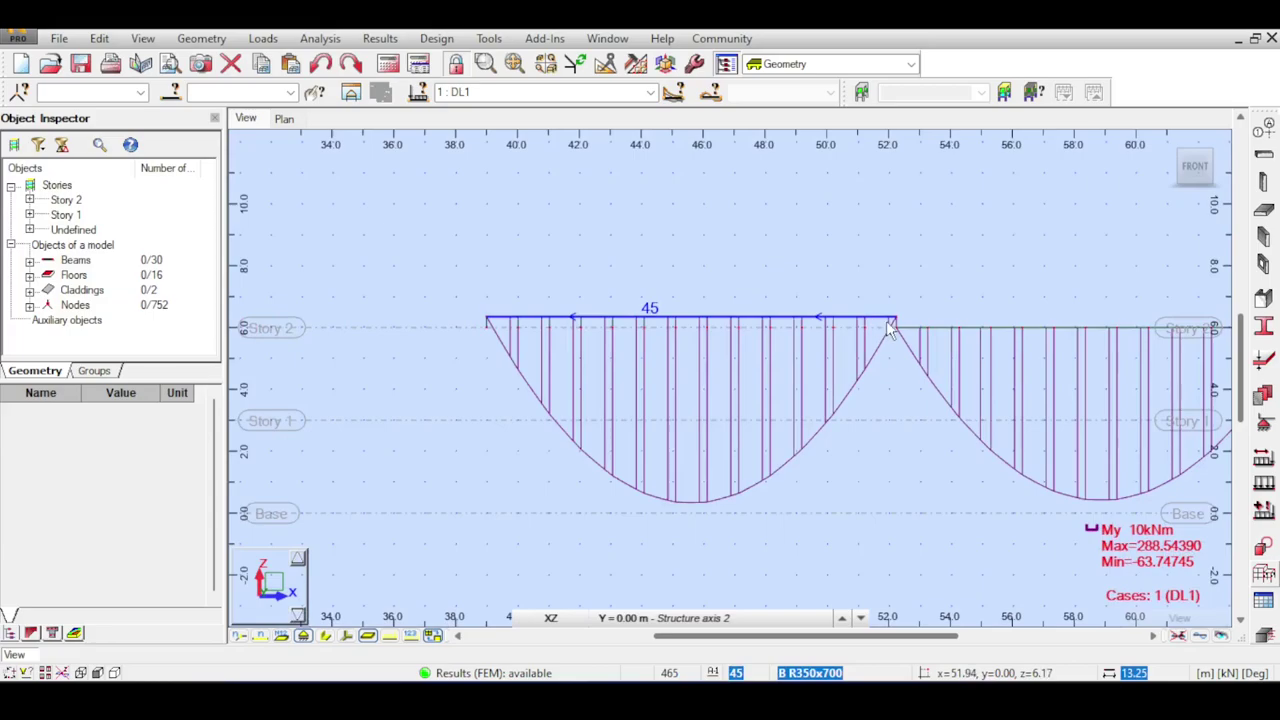
{"action": "scroll", "coordinate": [890, 330], "scroll_direction": "up", "scroll_amount": 2}
{"action": "scroll", "coordinate": [880, 335], "scroll_direction": "down", "scroll_amount": 1}
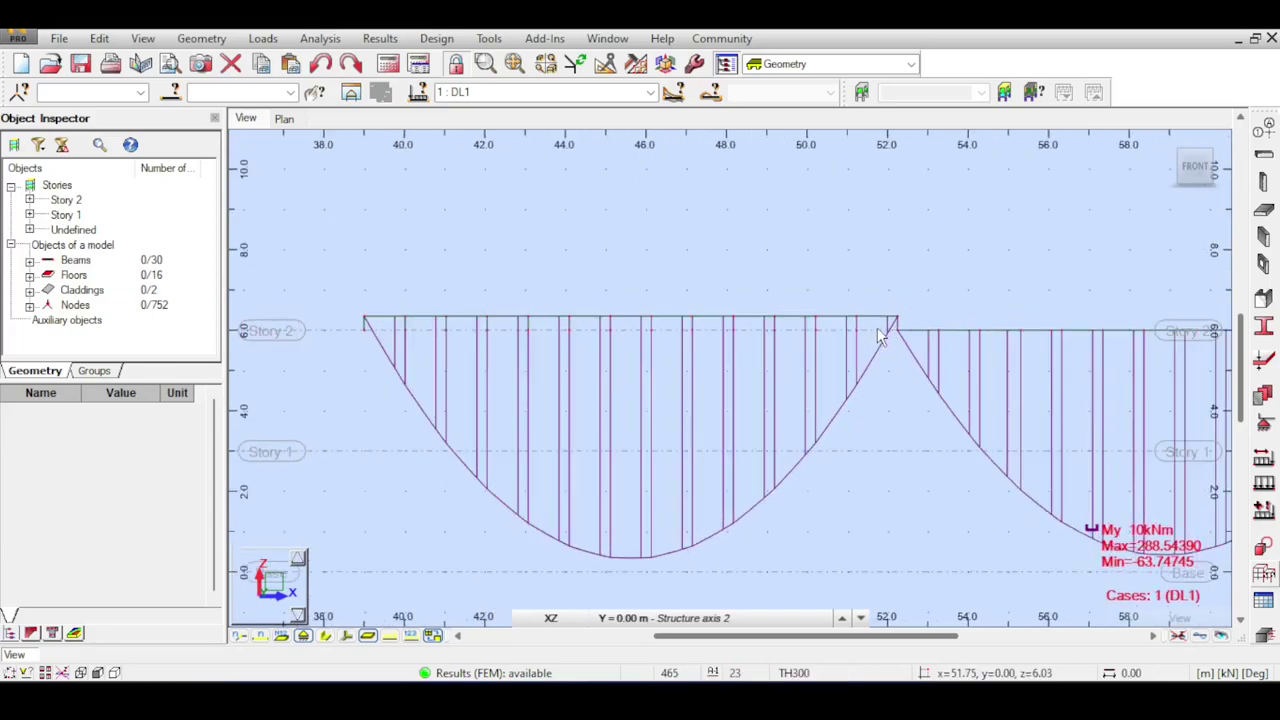
{"action": "scroll", "coordinate": [880, 335], "scroll_direction": "down", "scroll_amount": 5}
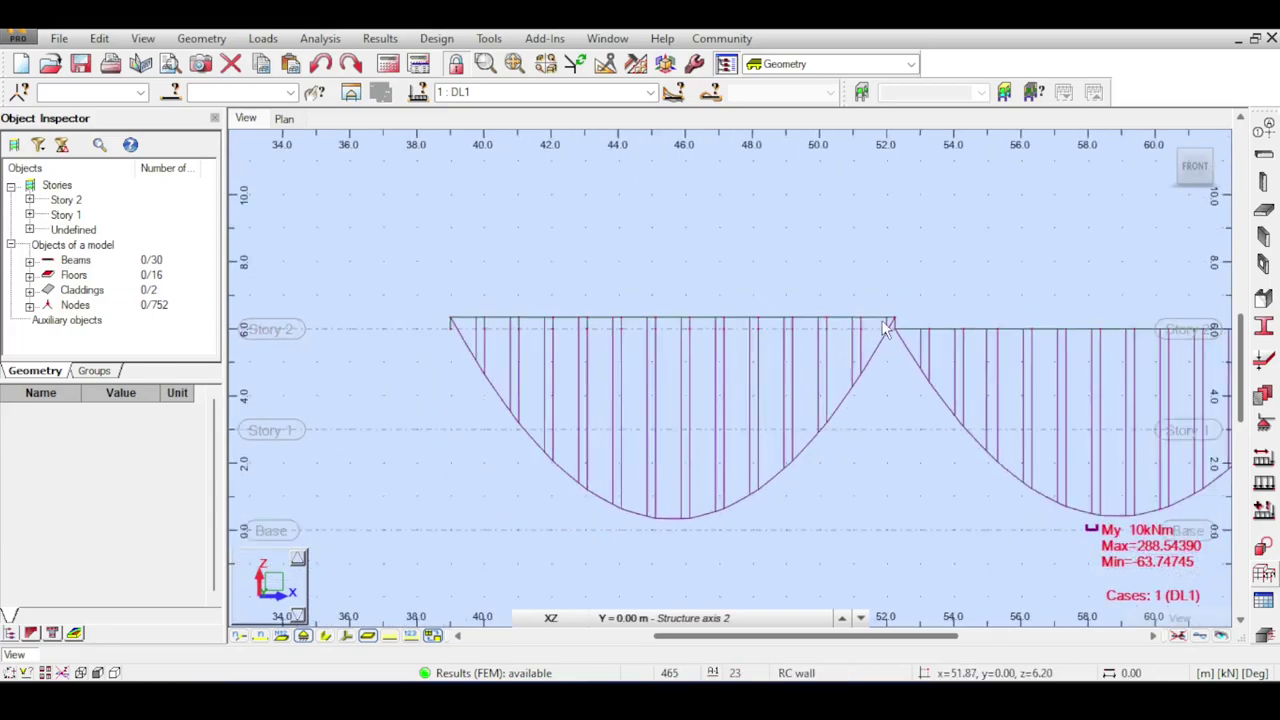
Turn the model to a 3D view and look over the My diagrams of all the frames.
{"action": "left_click", "coordinate": [1172, 140]}
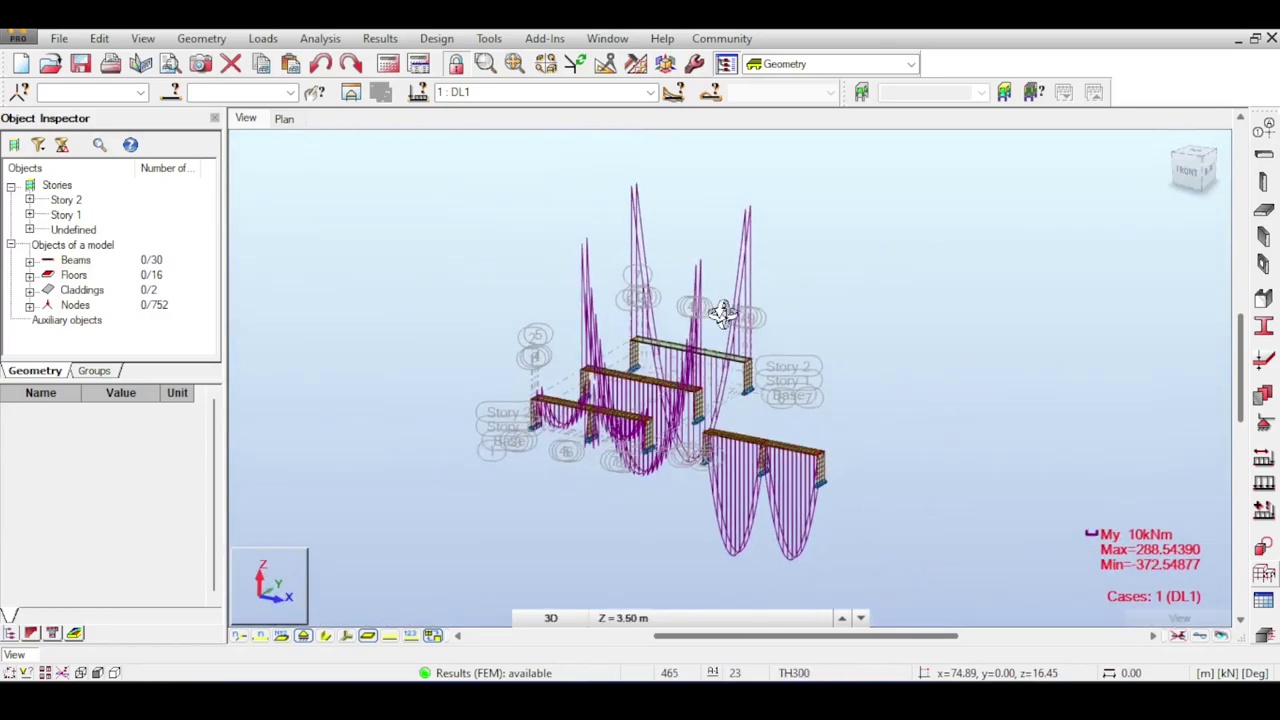
{"action": "right_click", "coordinate": [616, 282]}
{"action": "left_click", "coordinate": [766, 292]}
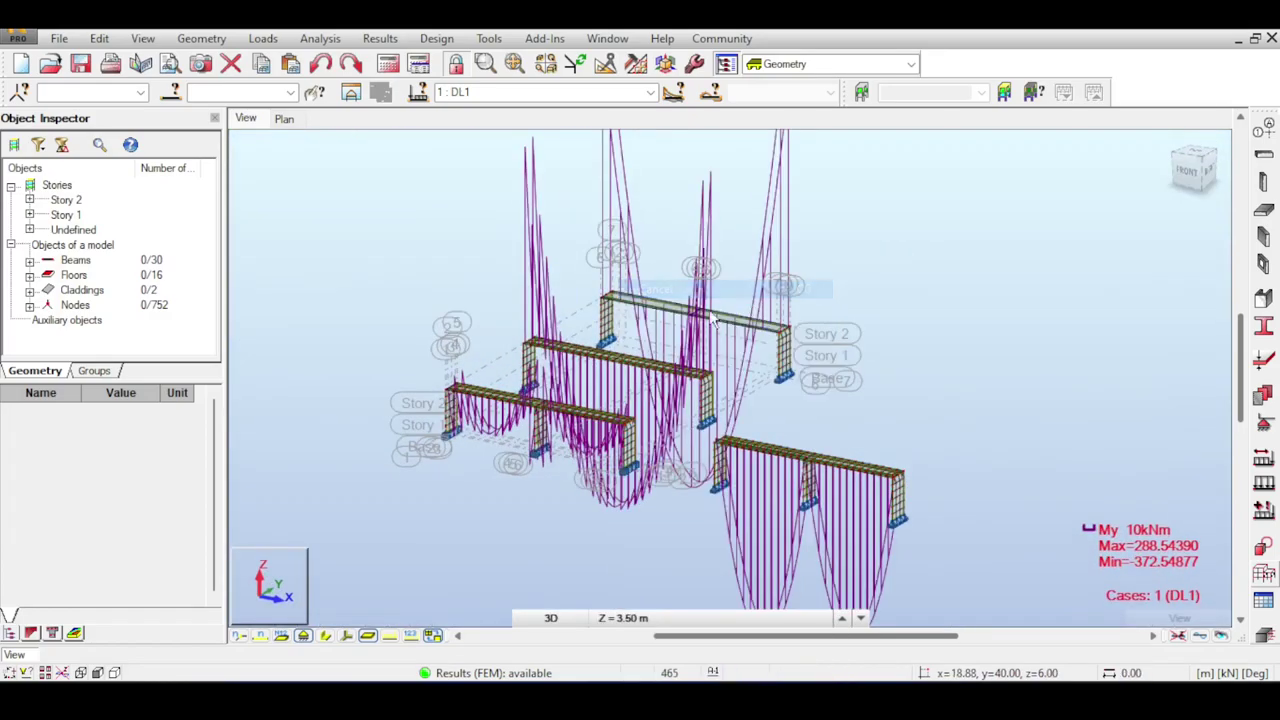
{"action": "middle_click_drag", "start_coordinate": [439, 259], "coordinate": [541, 199]}
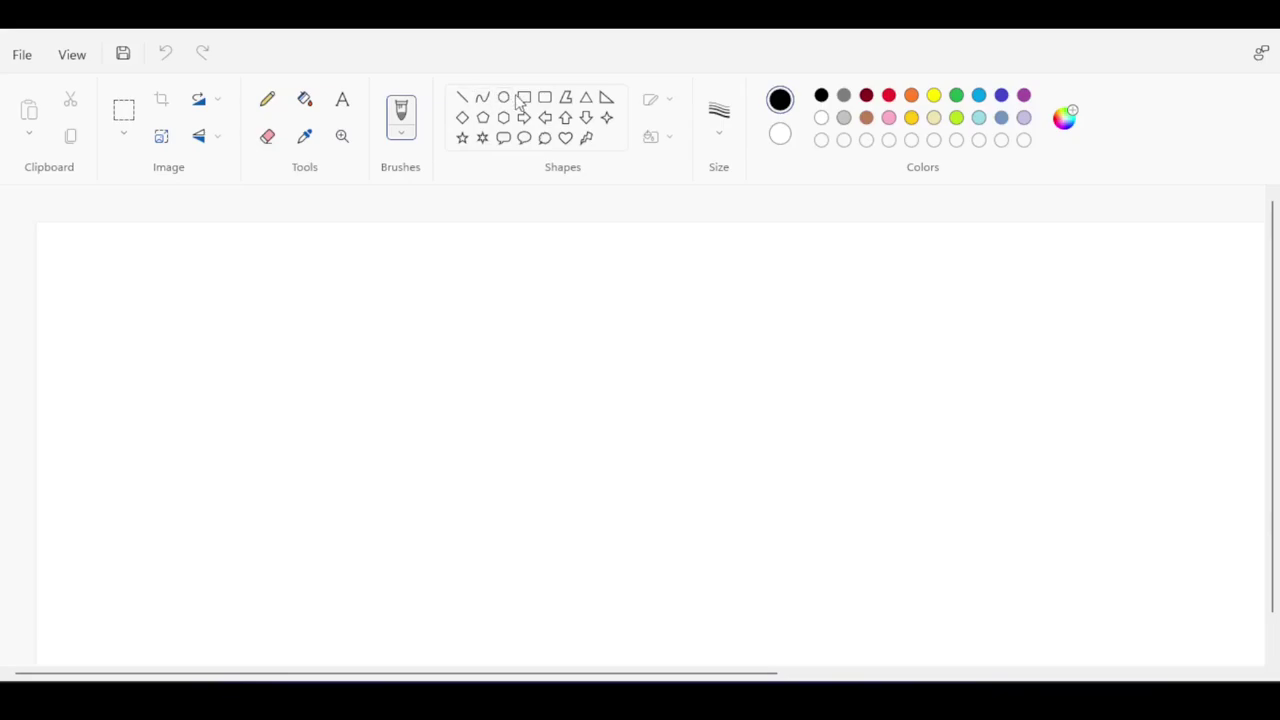
Switch to Paint and sketch two black support sections with slabs, one with orange beams below a raised slab, one with them inside the support.
{"action": "left_click", "coordinate": [524, 97]}
{"action": "mouse_move", "coordinate": [213, 317]}
{"action": "left_mouse_down"}
{"action": "mouse_move", "coordinate": [340, 486]}
{"action": "mouse_move", "coordinate": [340, 514]}
{"action": "left_mouse_up"}
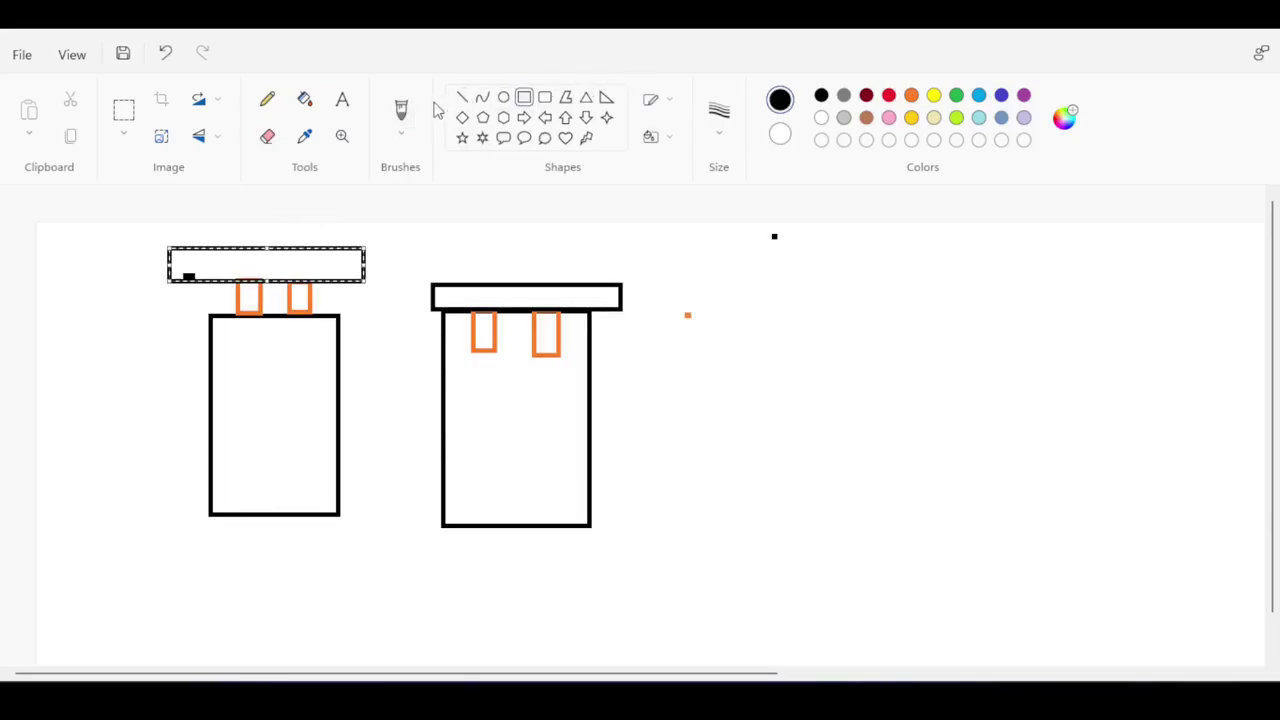
Brush blue load-path arrows from the slabs towards the orange beams and supports on both sketches, and circle the second slab.
{"action": "left_click", "coordinate": [429, 236]}
{"action": "left_click", "coordinate": [401, 112]}
{"action": "left_click", "coordinate": [1001, 96]}
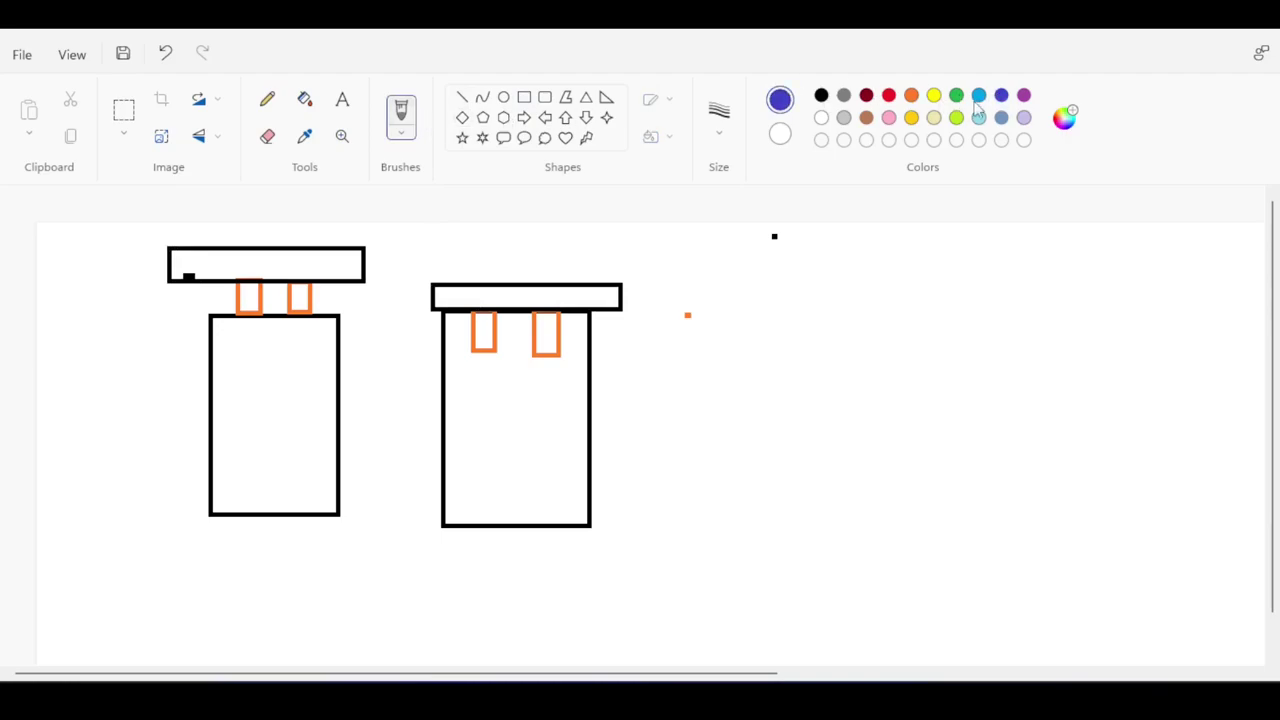
{"action": "left_click_drag", "start_coordinate": [291, 262], "coordinate": [405, 246]}
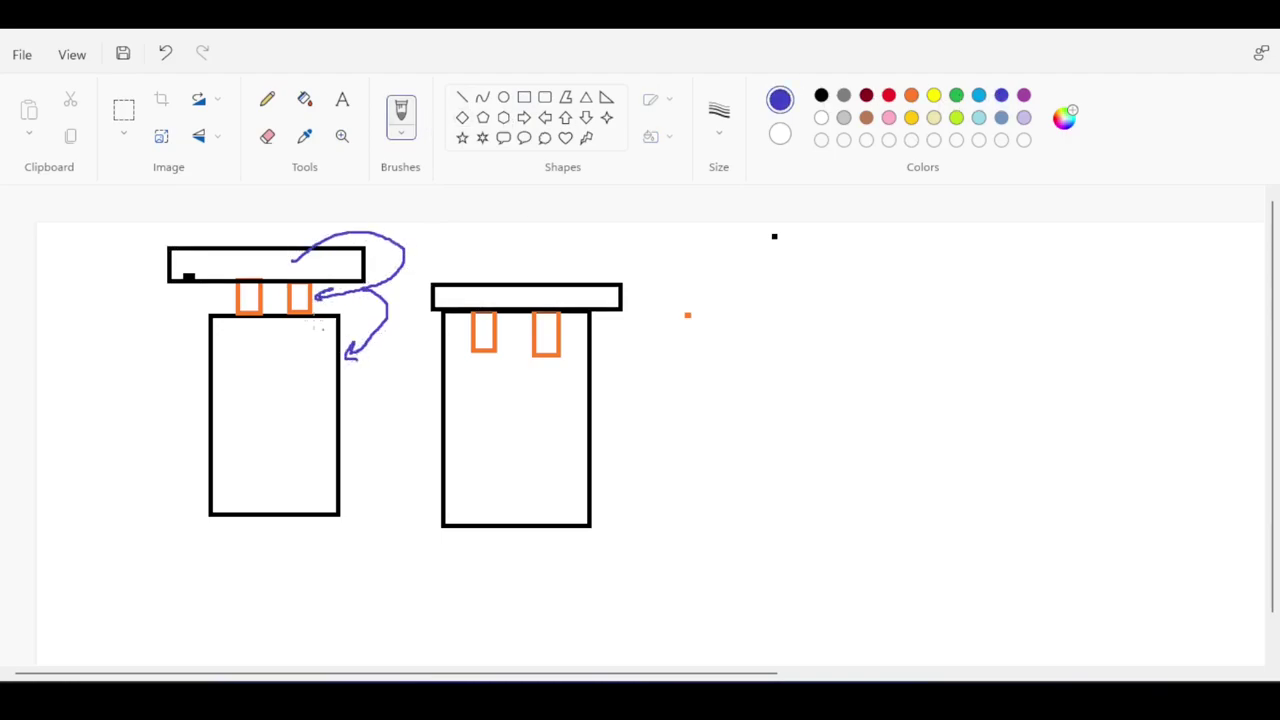
{"action": "left_click_drag", "start_coordinate": [203, 266], "coordinate": [180, 339]}
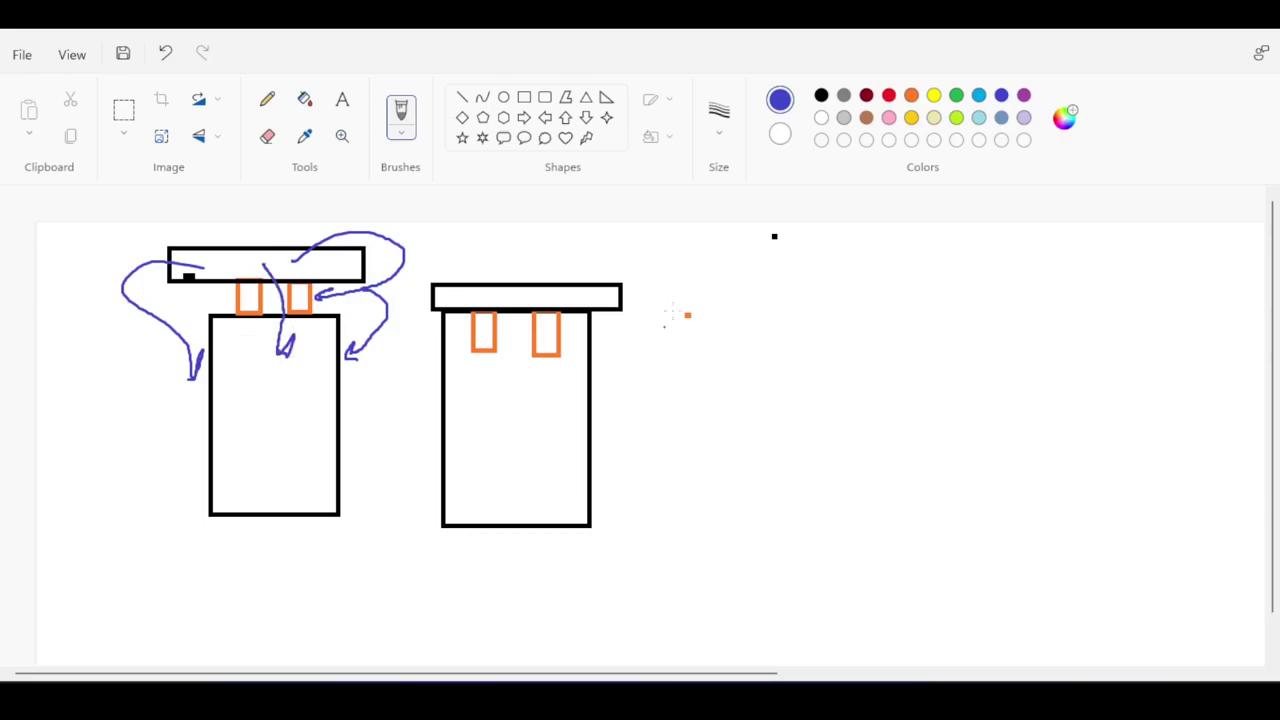
{"action": "left_click_drag", "start_coordinate": [585, 248], "coordinate": [662, 322]}
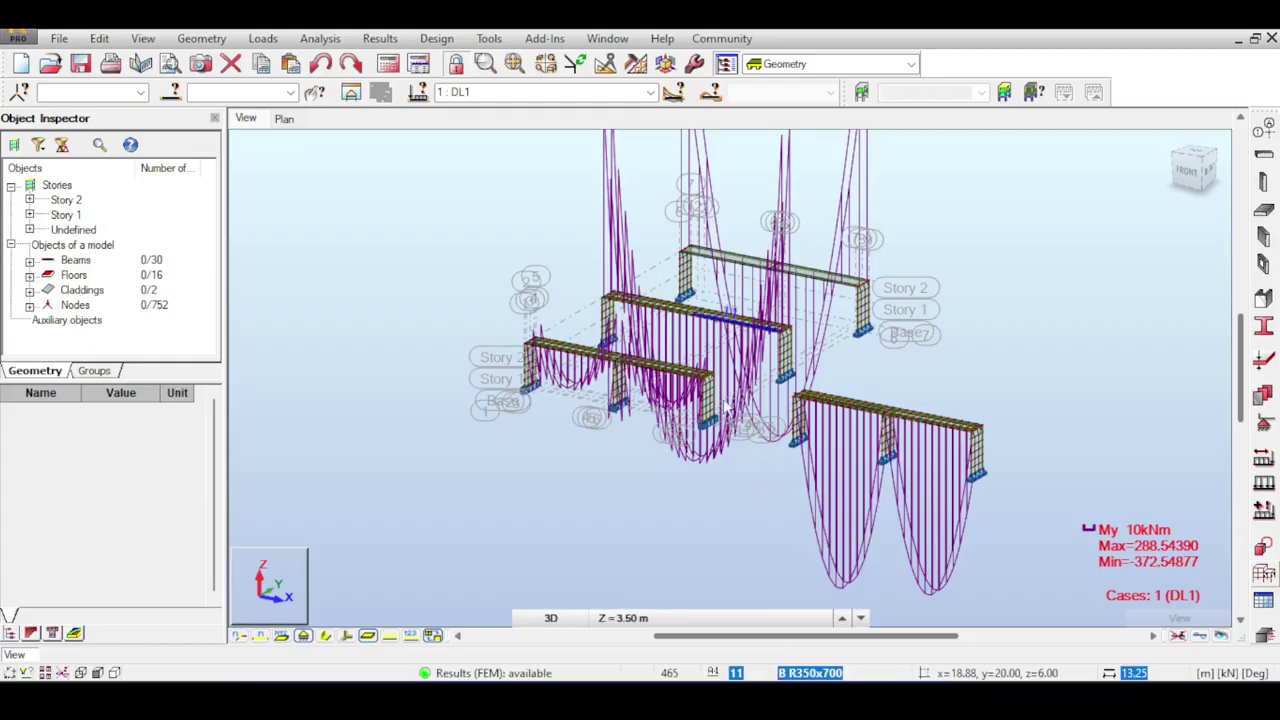
Switch back to Robot Structural Analysis and examine how the two-span frame's beam meets the slab and end wall.
{"action": "scroll", "coordinate": [737, 460], "scroll_direction": "up", "scroll_amount": 5}
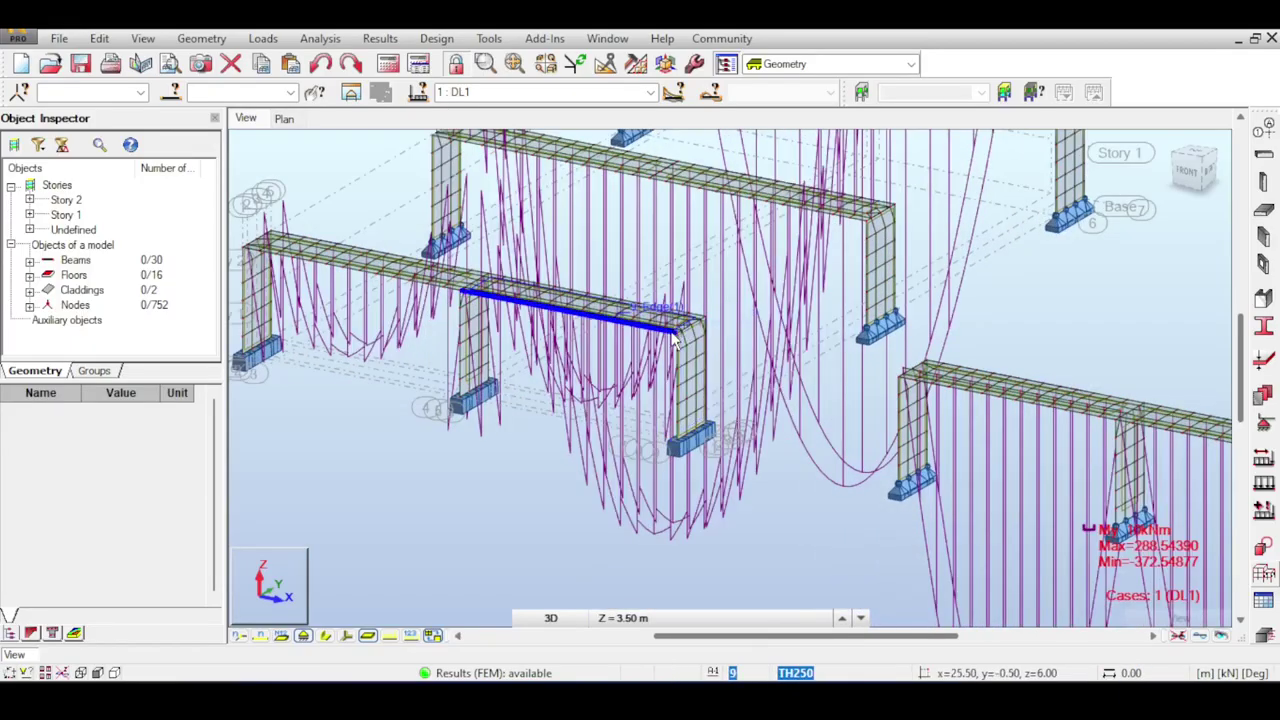
{"action": "scroll", "coordinate": [718, 372], "scroll_direction": "up", "scroll_amount": 2}
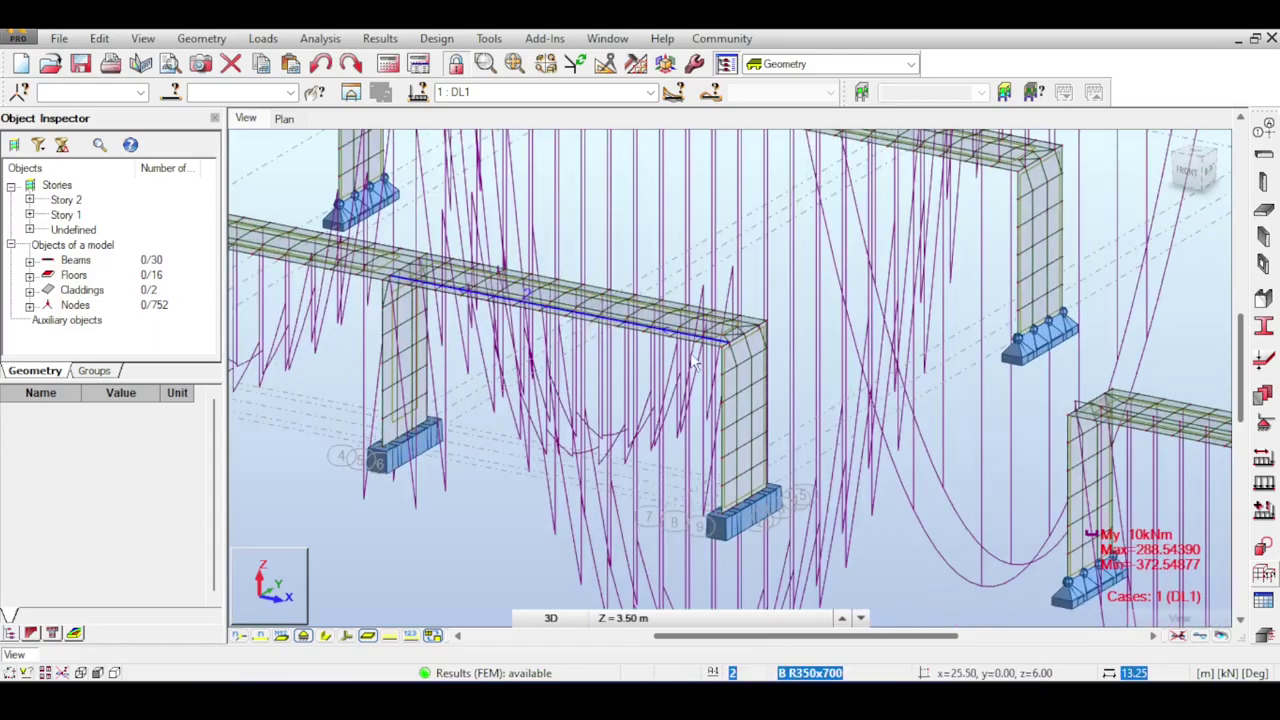
{"action": "scroll", "coordinate": [903, 277], "scroll_direction": "up", "scroll_amount": 2}
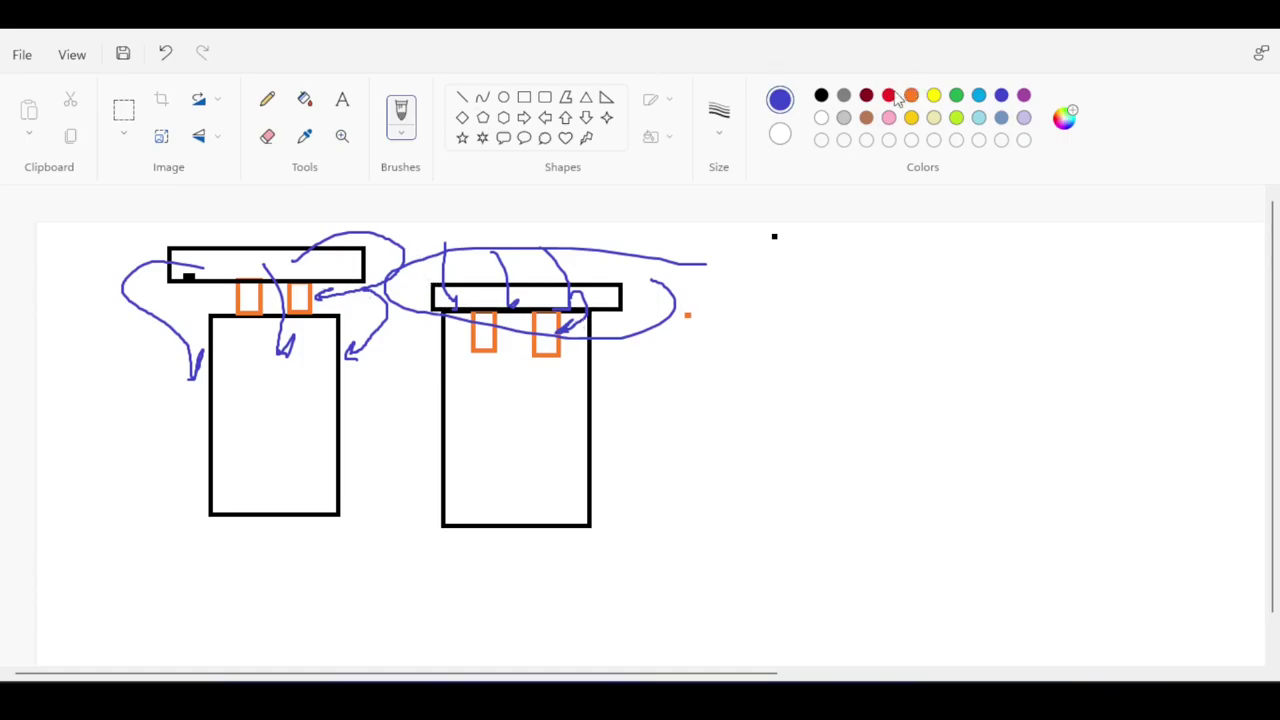
Return to Paint and mark the second section sketch with a red check mark.
{"action": "left_click_drag", "start_coordinate": [540, 464], "coordinate": [661, 418]}
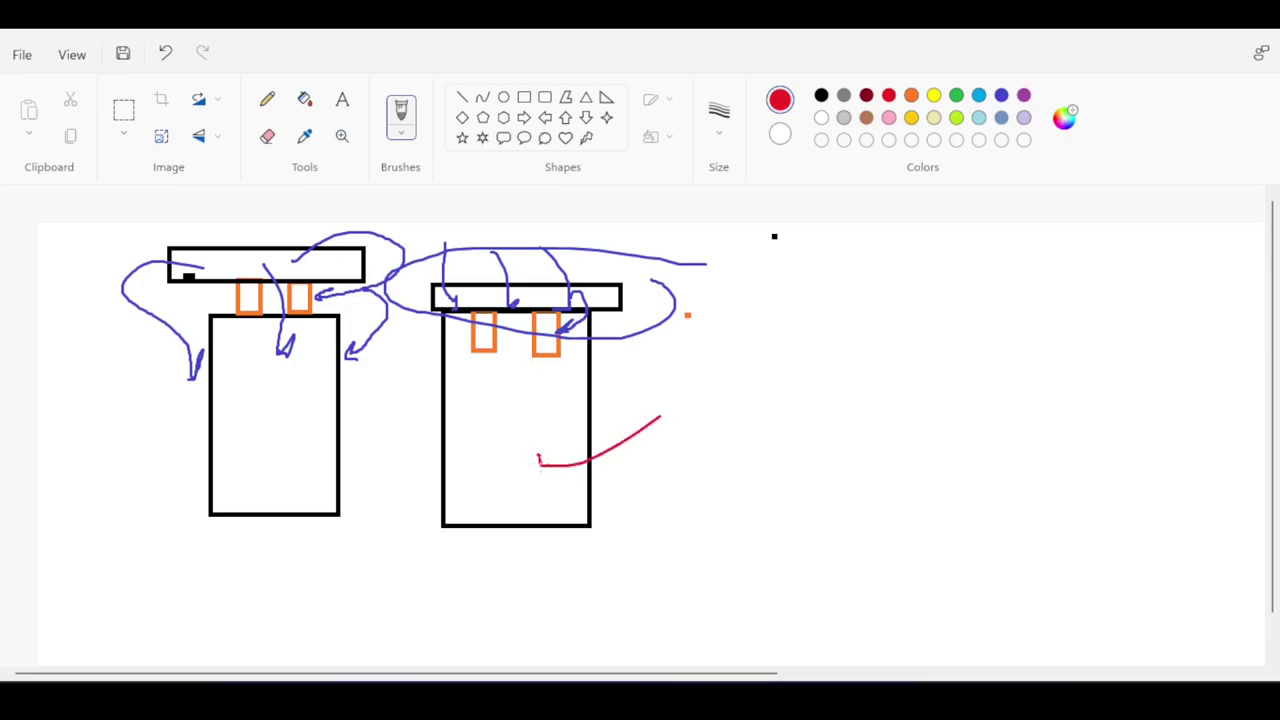
{"action": "left_click_drag", "start_coordinate": [538, 464], "coordinate": [679, 419]}
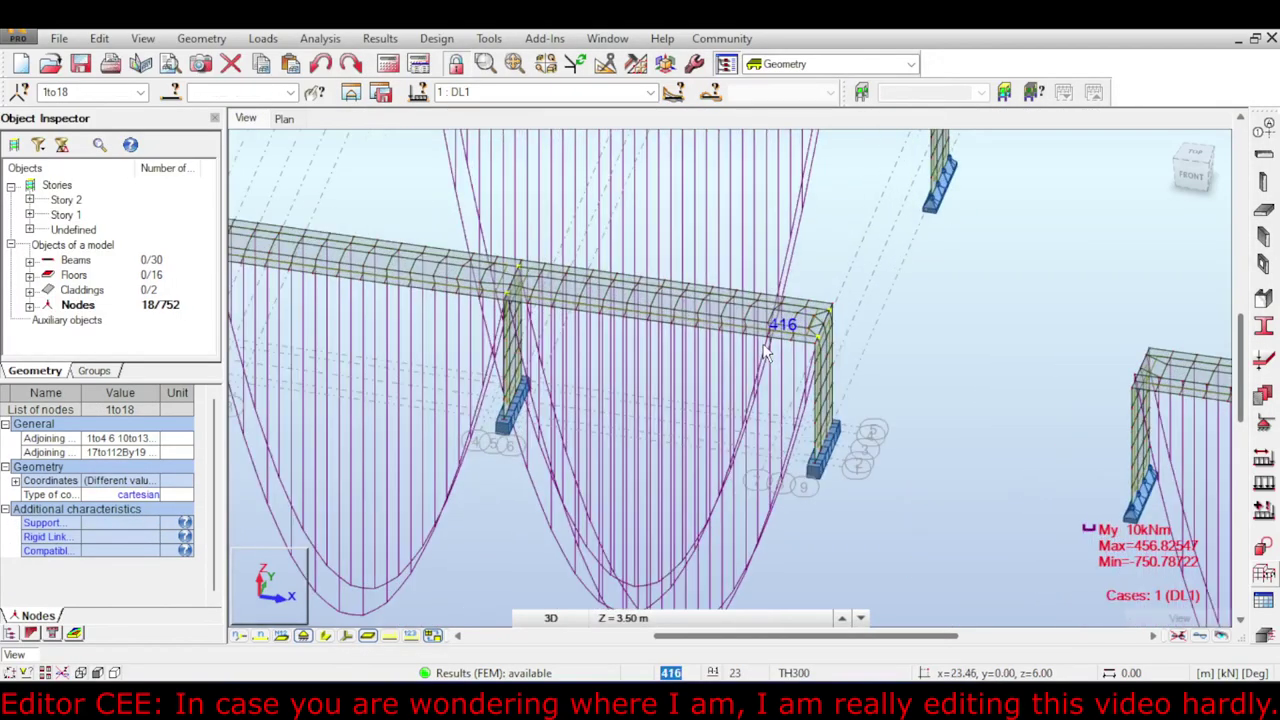
Switch back to Robot Structural Analysis and compare the My moment diagrams across all the frames in 3D.
{"action": "scroll", "coordinate": [768, 334], "scroll_direction": "down", "scroll_amount": 1}
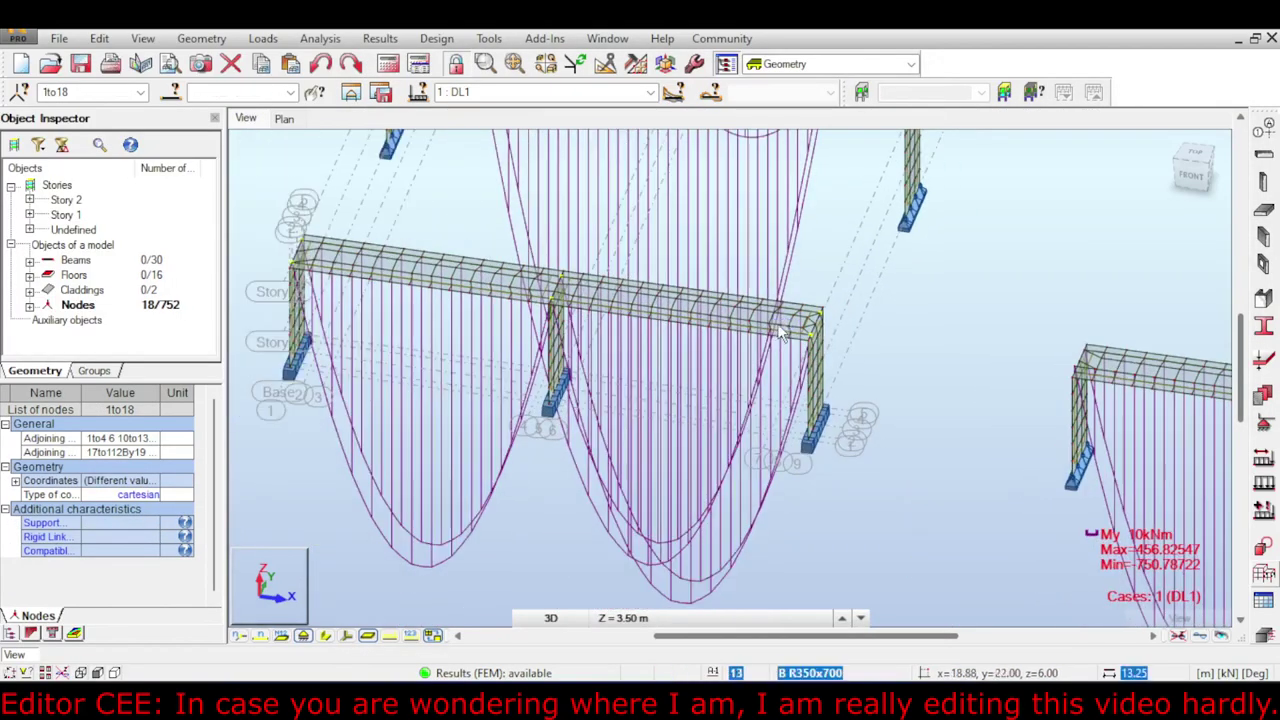
{"action": "middle_click_drag", "start_coordinate": [768, 334], "coordinate": [879, 250]}
{"action": "scroll", "coordinate": [883, 247], "scroll_direction": "up", "scroll_amount": 2}
{"action": "middle_click_drag", "start_coordinate": [730, 375], "coordinate": [850, 375], "text": "shift"}
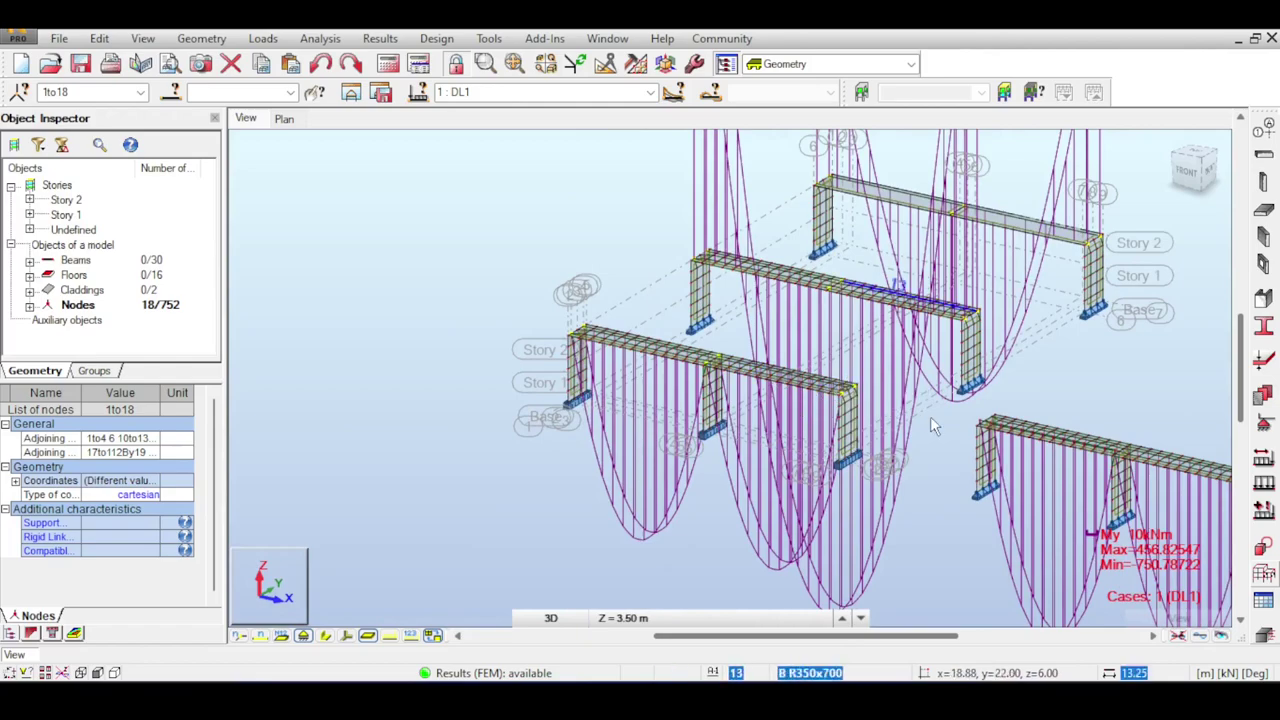
{"action": "middle_click_drag", "start_coordinate": [1018, 267], "coordinate": [929, 263]}
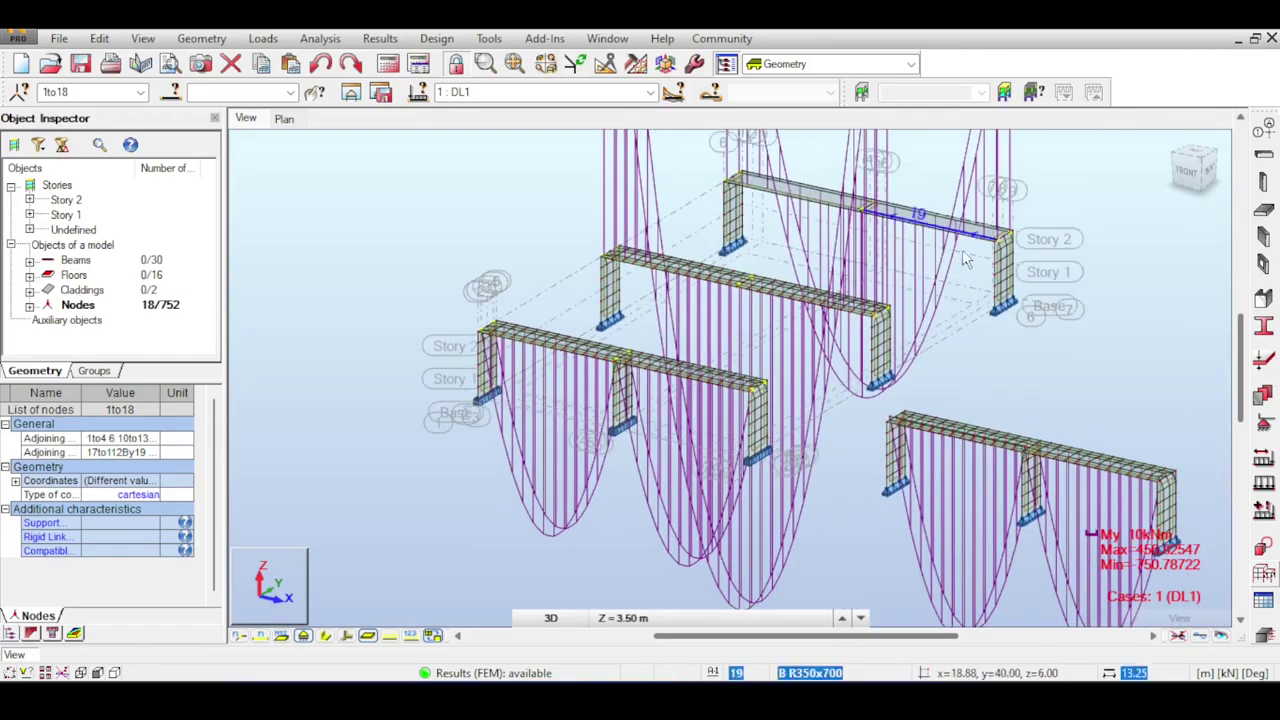
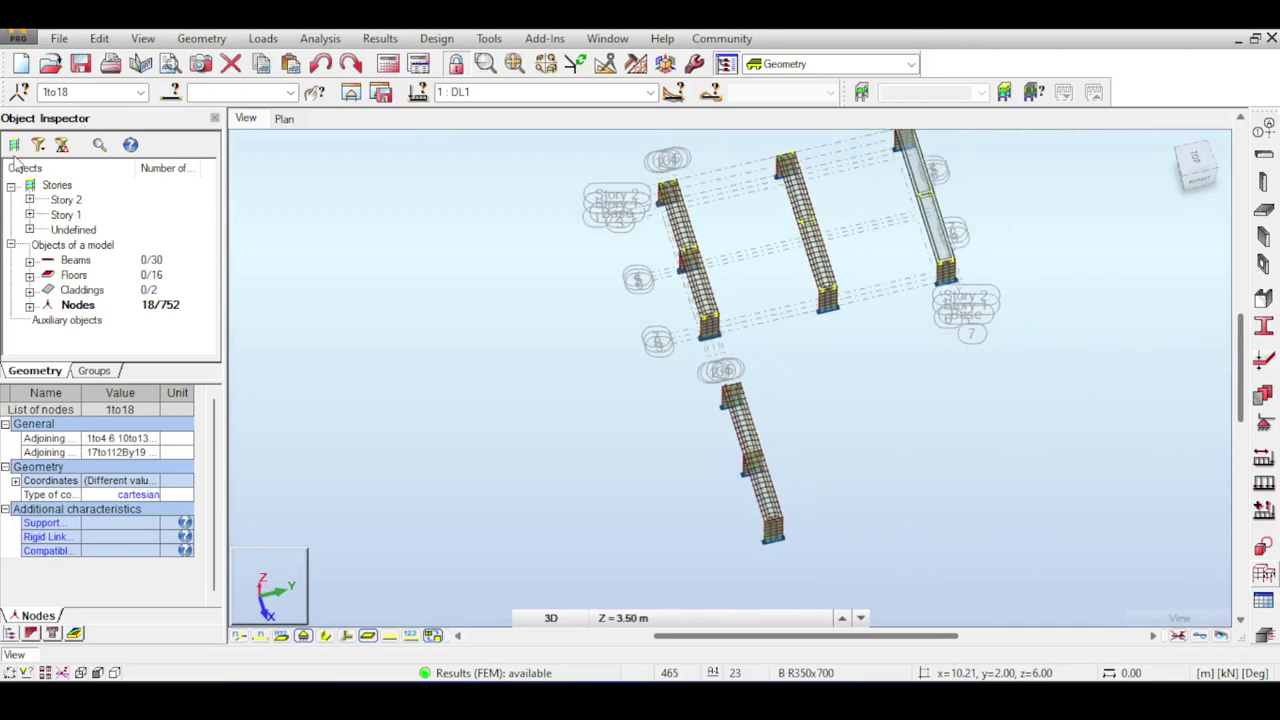
Copy the selected two-span frame by a translation vector of 0.00, -20.00, 0.00 m with one repetition.
{"action": "left_click", "coordinate": [99, 38]}
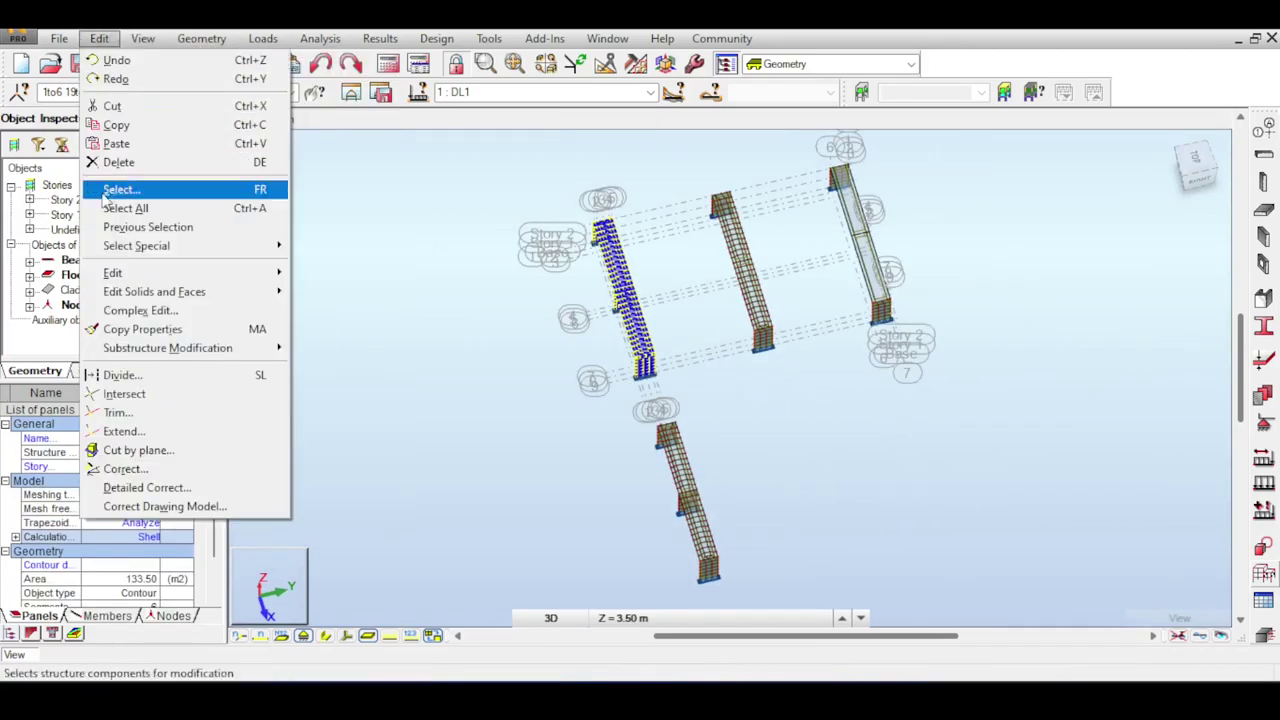
{"action": "mouse_move", "coordinate": [243, 291]}
{"action": "left_click", "coordinate": [350, 273]}
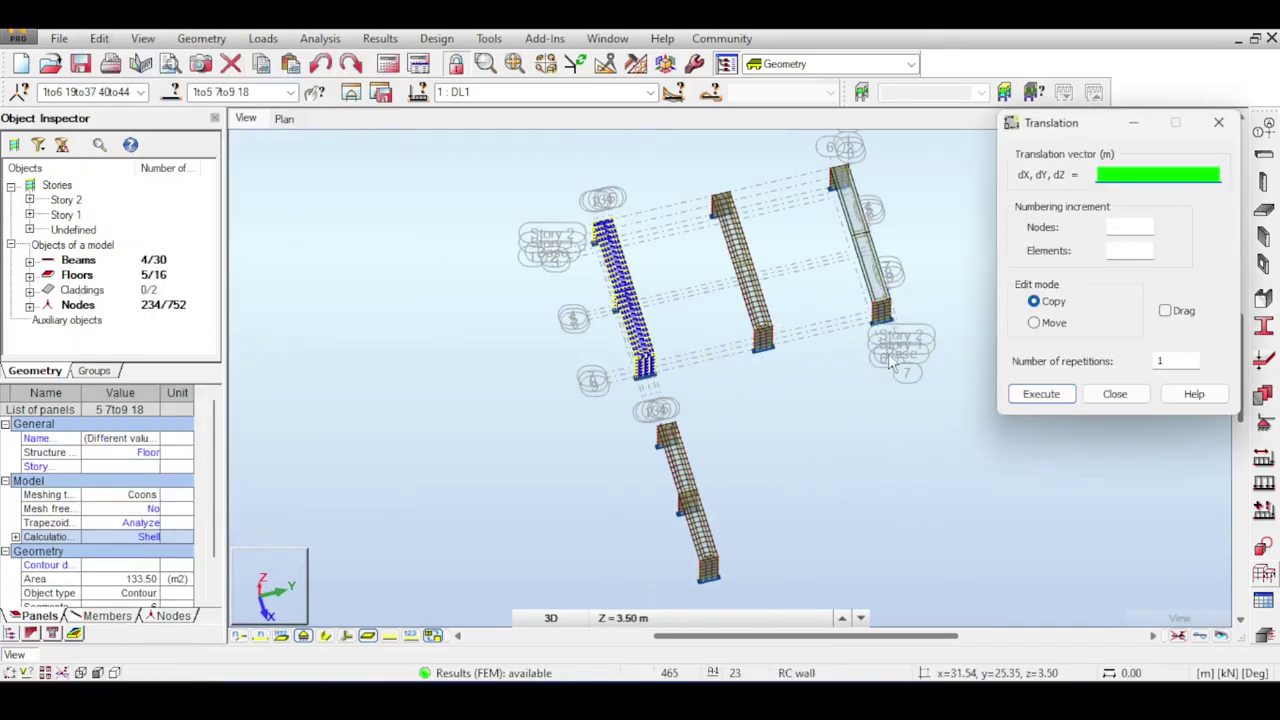
{"action": "scroll", "coordinate": [708, 420], "scroll_direction": "up", "scroll_amount": 8}
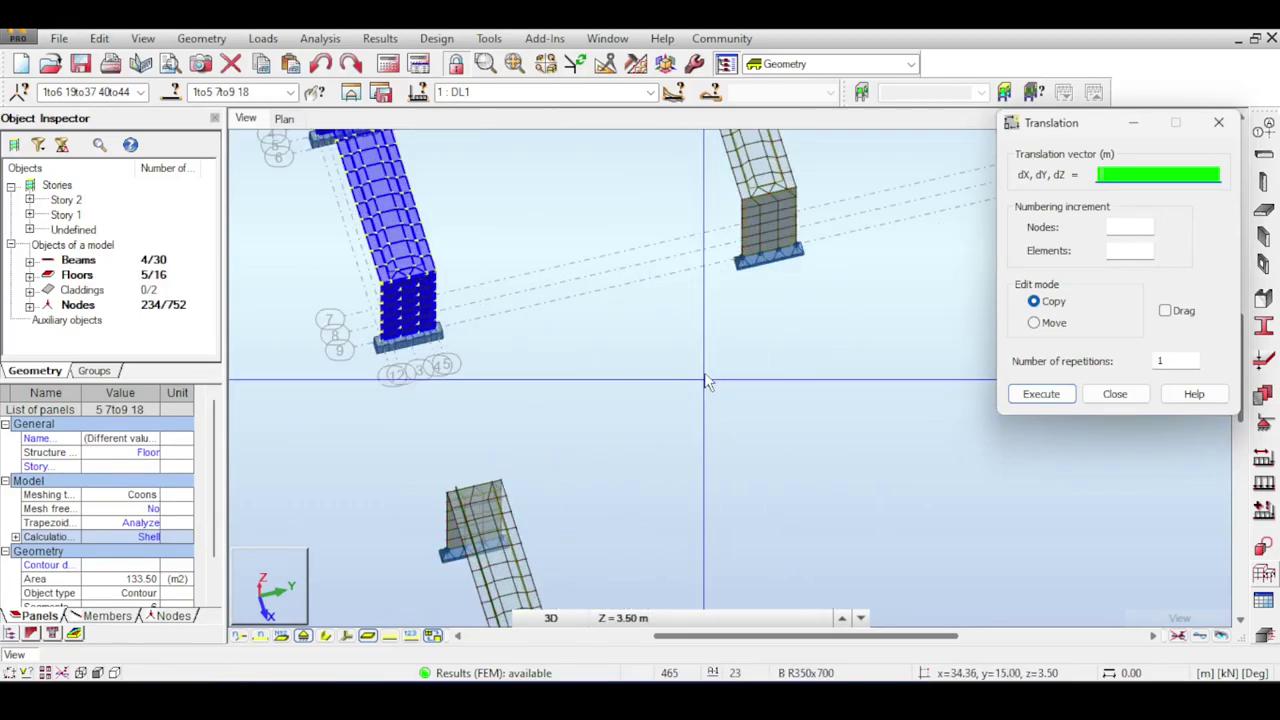
{"action": "scroll", "coordinate": [694, 353], "scroll_direction": "down", "scroll_amount": 3}
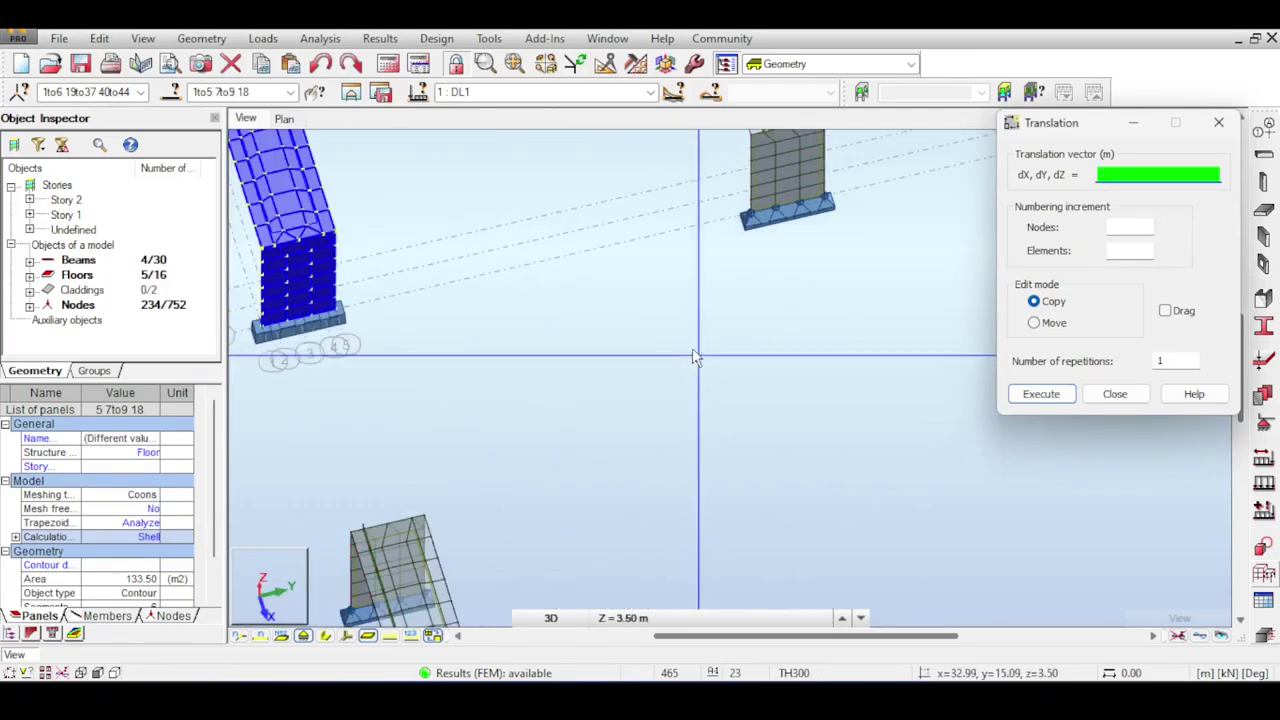
{"action": "left_click", "coordinate": [749, 214]}
{"action": "middle_click_drag", "start_coordinate": [341, 354], "coordinate": [519, 314]}
{"action": "left_click", "coordinate": [426, 308]}
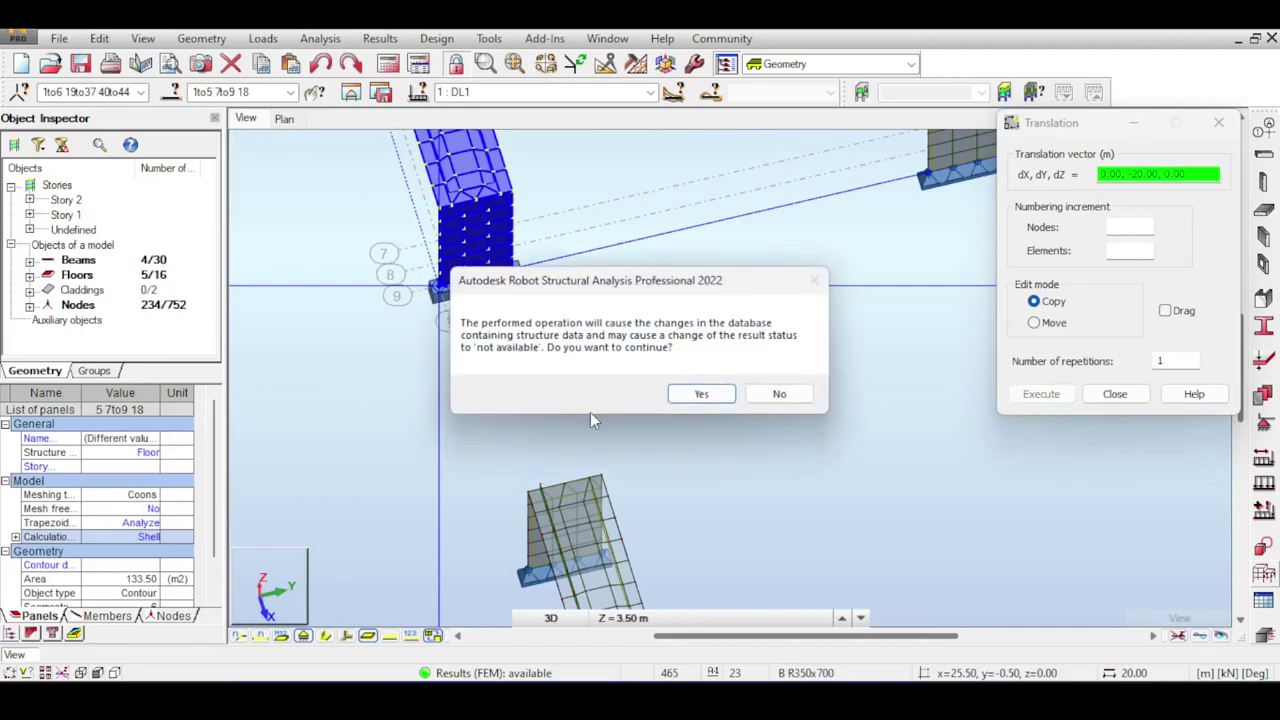
{"action": "left_click", "coordinate": [717, 396]}
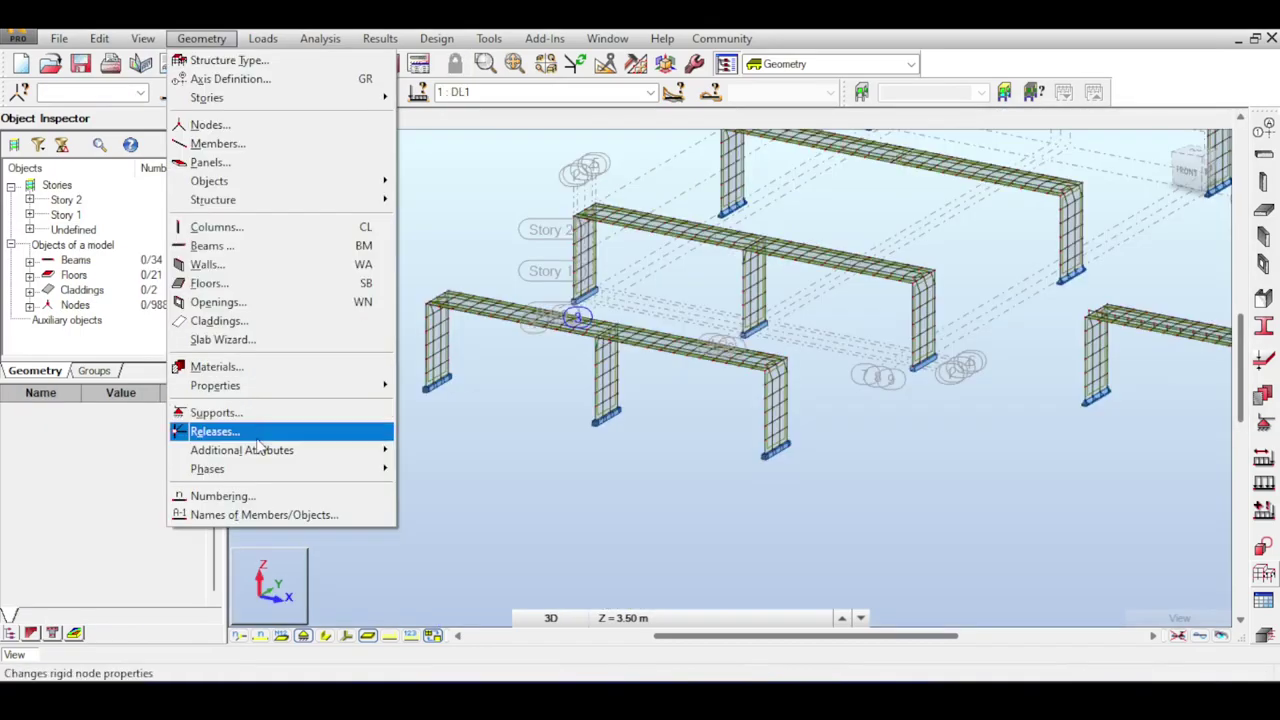
Delete the member releases from the beams of the copied two-span frame.
{"action": "left_click", "coordinate": [258, 436]}
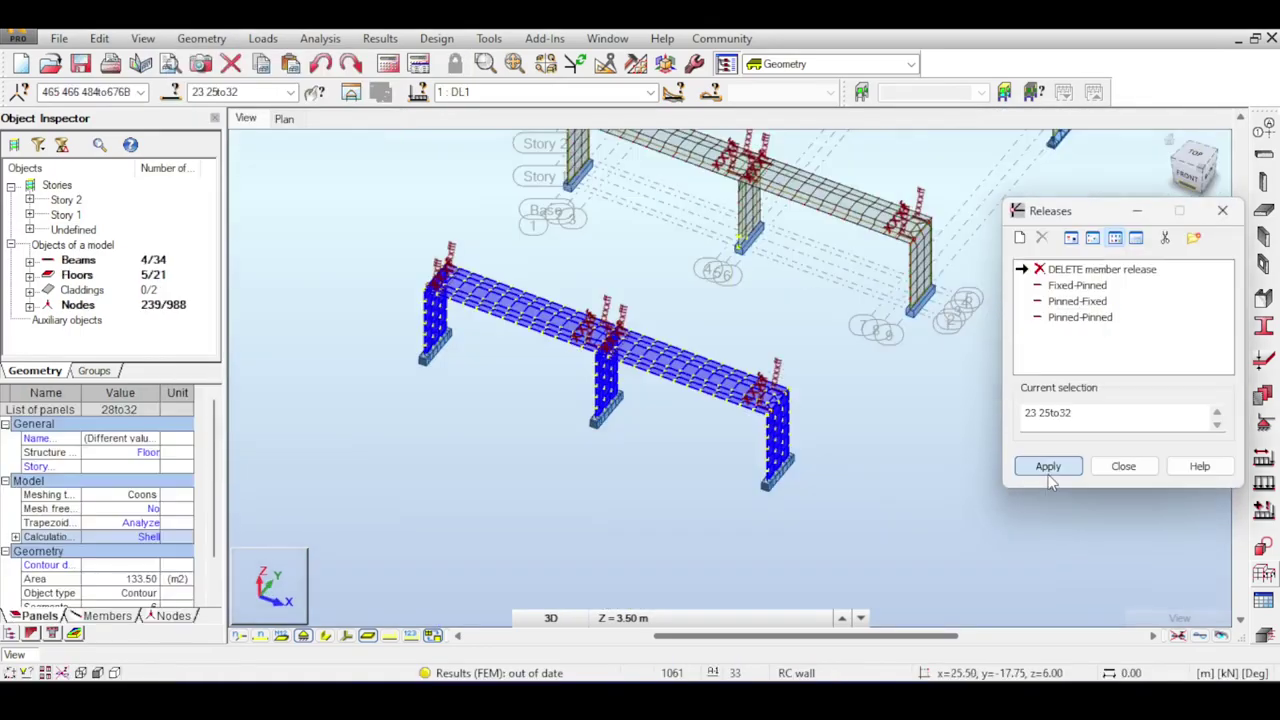
{"action": "left_click", "coordinate": [1048, 467]}
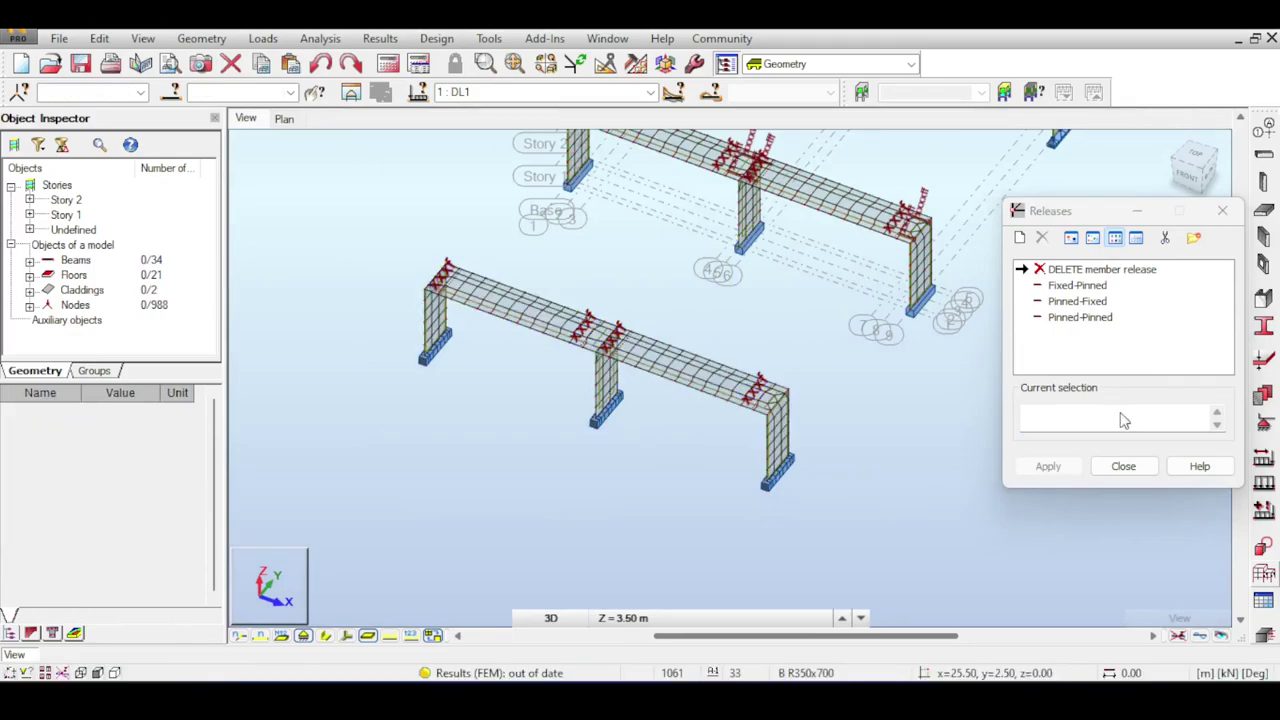
{"action": "left_click", "coordinate": [1123, 466]}
Delete the linear releases from the copied frame's slab edges according to selection, and recalculate the structure.
{"action": "left_click", "coordinate": [201, 38]}
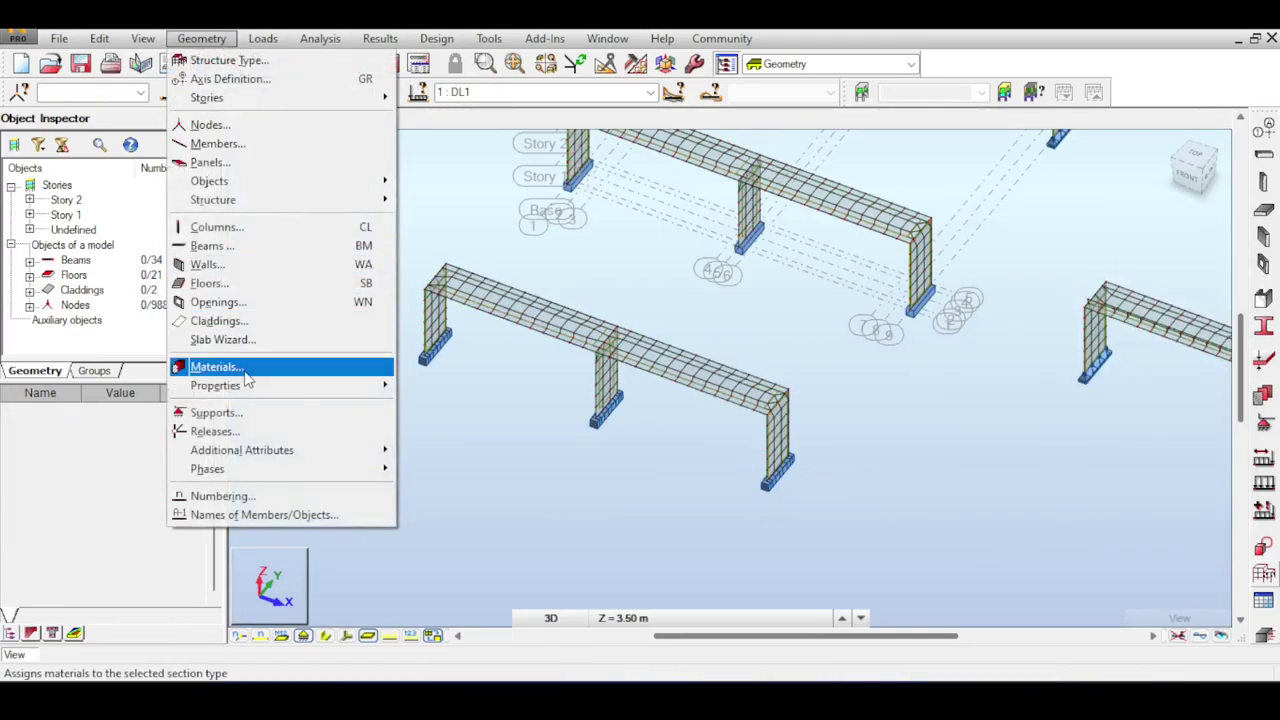
{"action": "mouse_move", "coordinate": [251, 385]}
{"action": "mouse_move", "coordinate": [385, 450]}
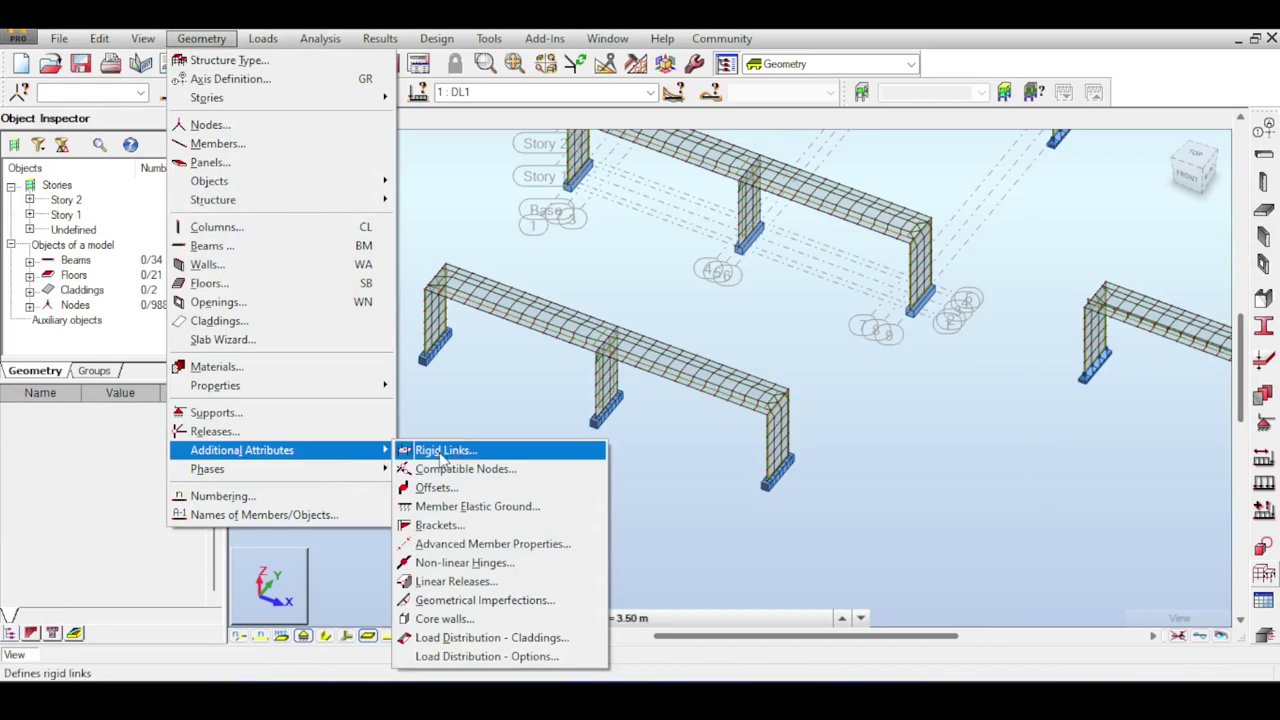
{"action": "left_click", "coordinate": [455, 581]}
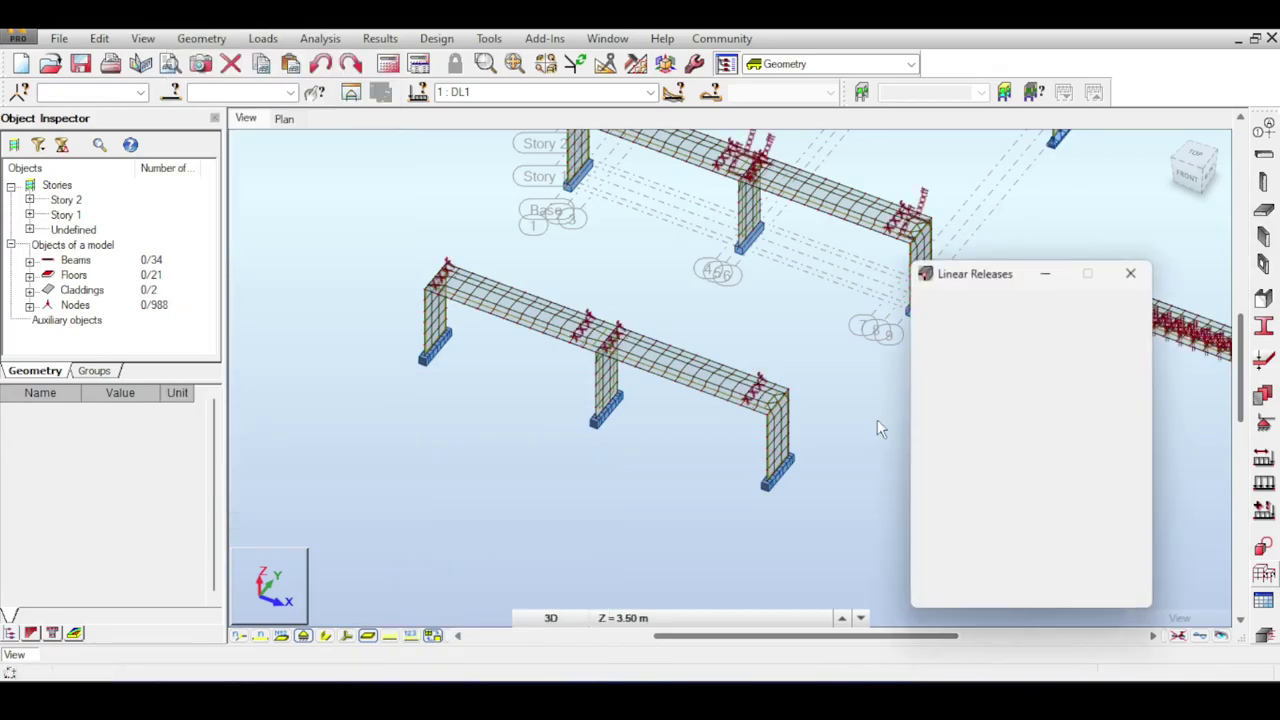
{"action": "left_click", "coordinate": [1019, 466]}
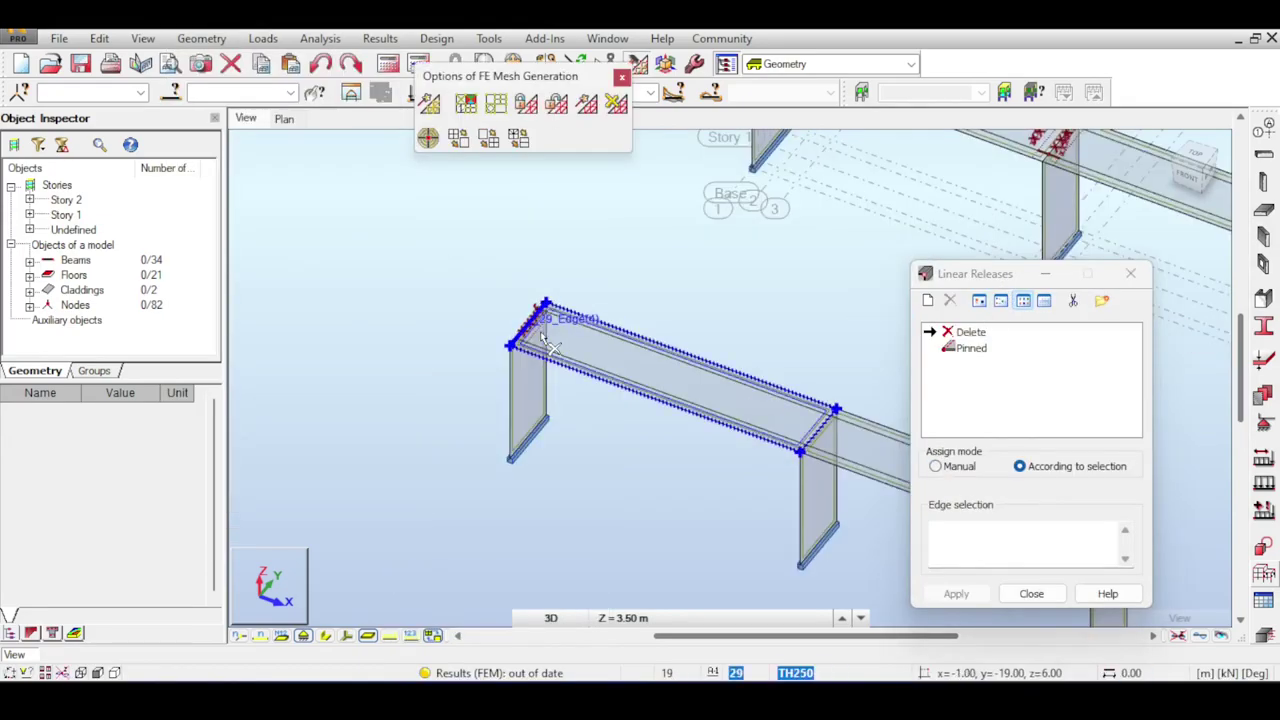
{"action": "left_click", "coordinate": [826, 530]}
{"action": "left_click", "coordinate": [956, 593]}
{"action": "left_click", "coordinate": [1030, 594]}
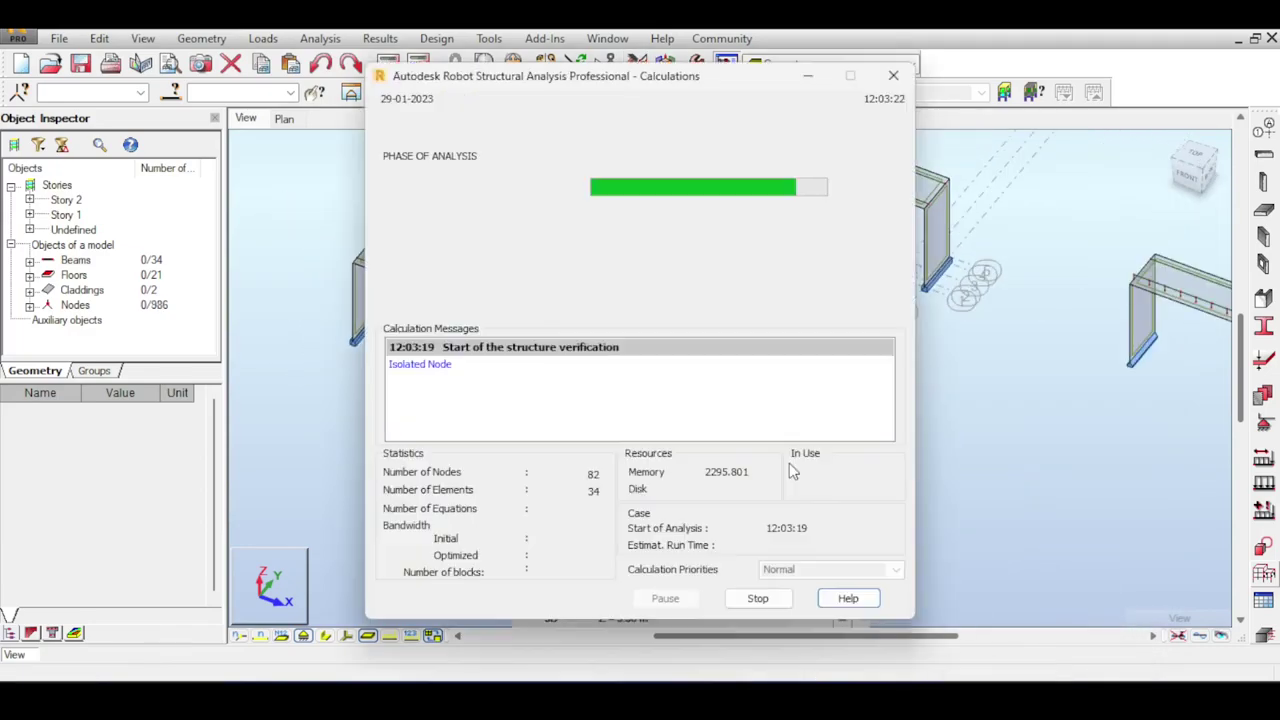
{"action": "left_click", "coordinate": [663, 417]}
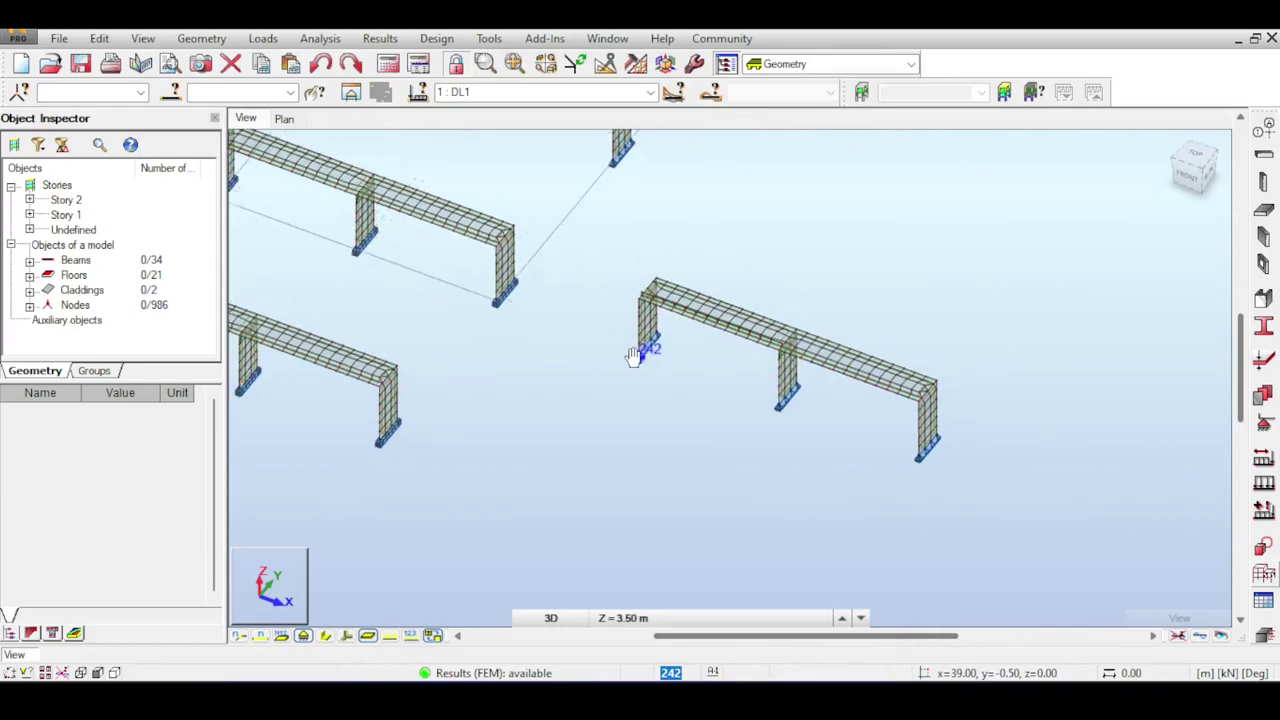
Display colour maps of the xx moments on the panels of all frames.
{"action": "left_click_drag", "start_coordinate": [617, 254], "coordinate": [1067, 511]}
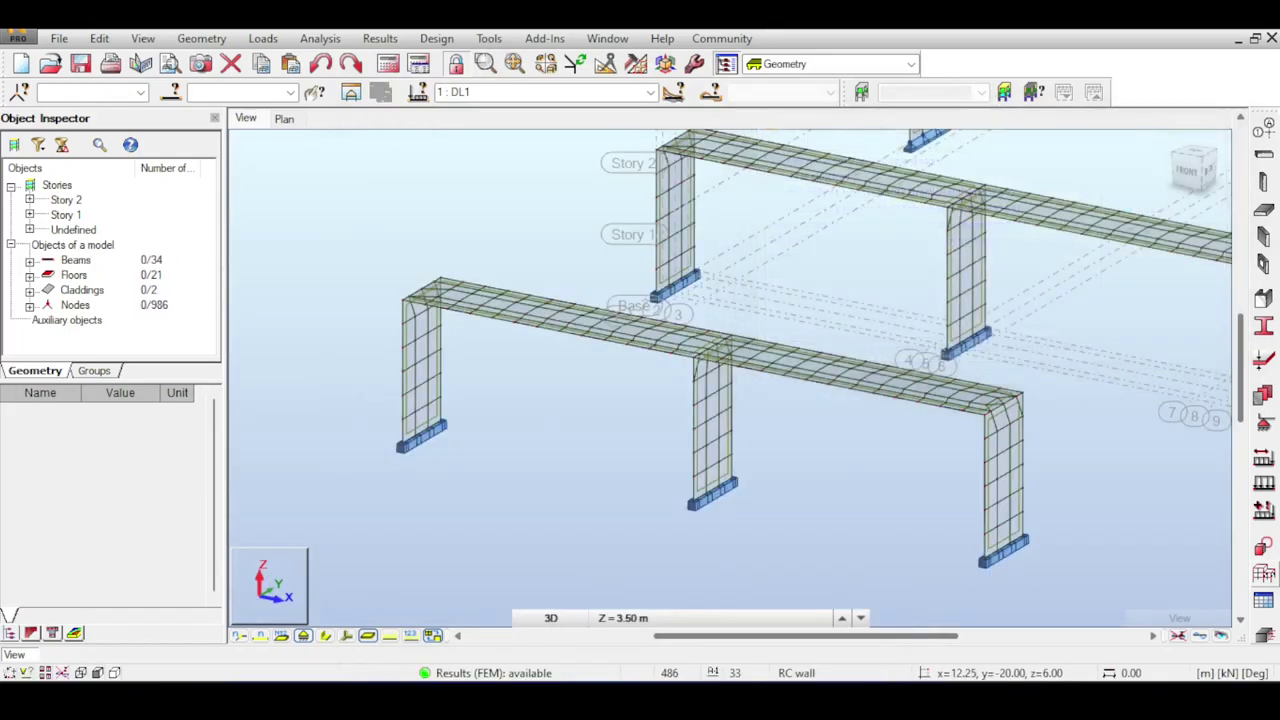
{"action": "left_click", "coordinate": [440, 40]}
{"action": "left_click", "coordinate": [380, 38]}
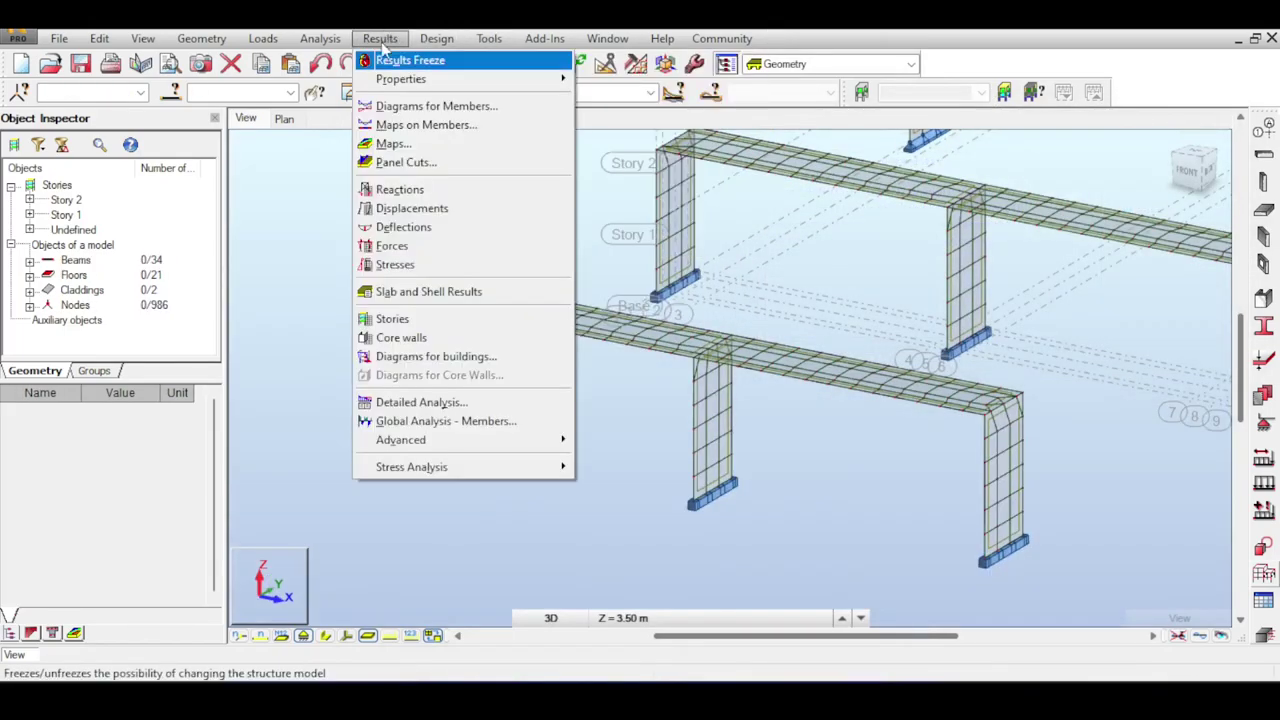
{"action": "left_click", "coordinate": [392, 144]}
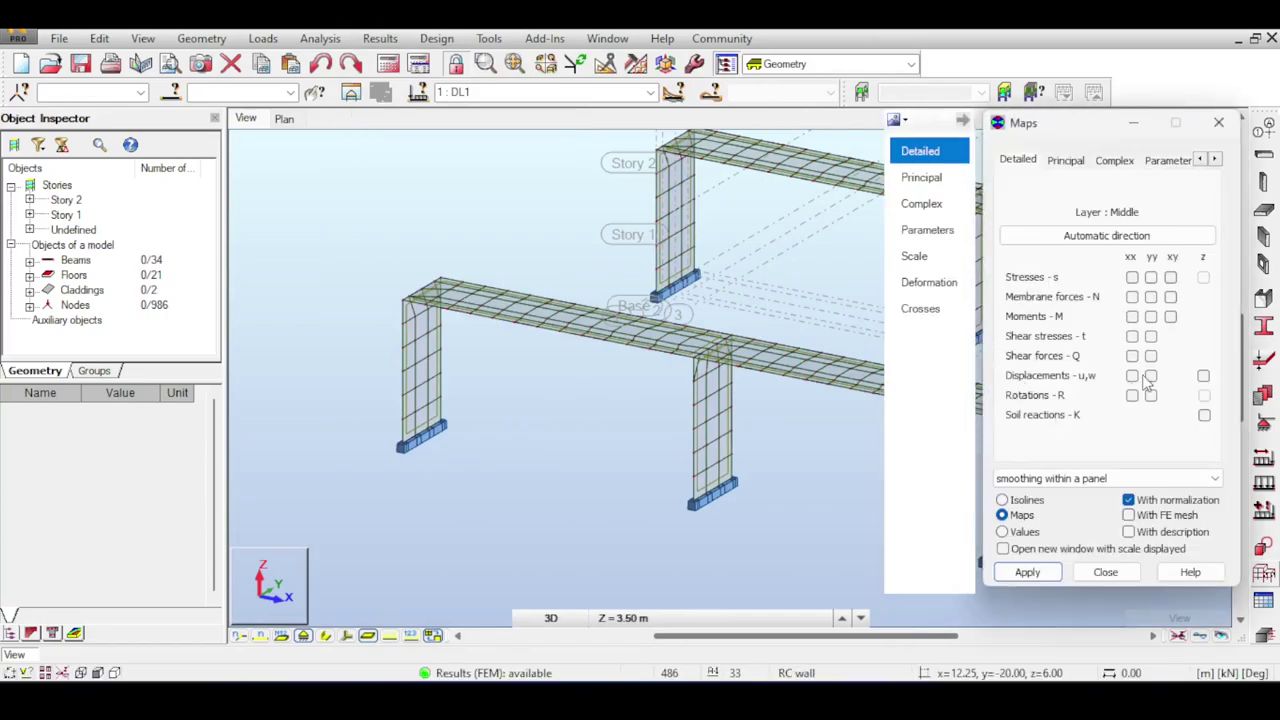
{"action": "left_click", "coordinate": [1132, 317]}
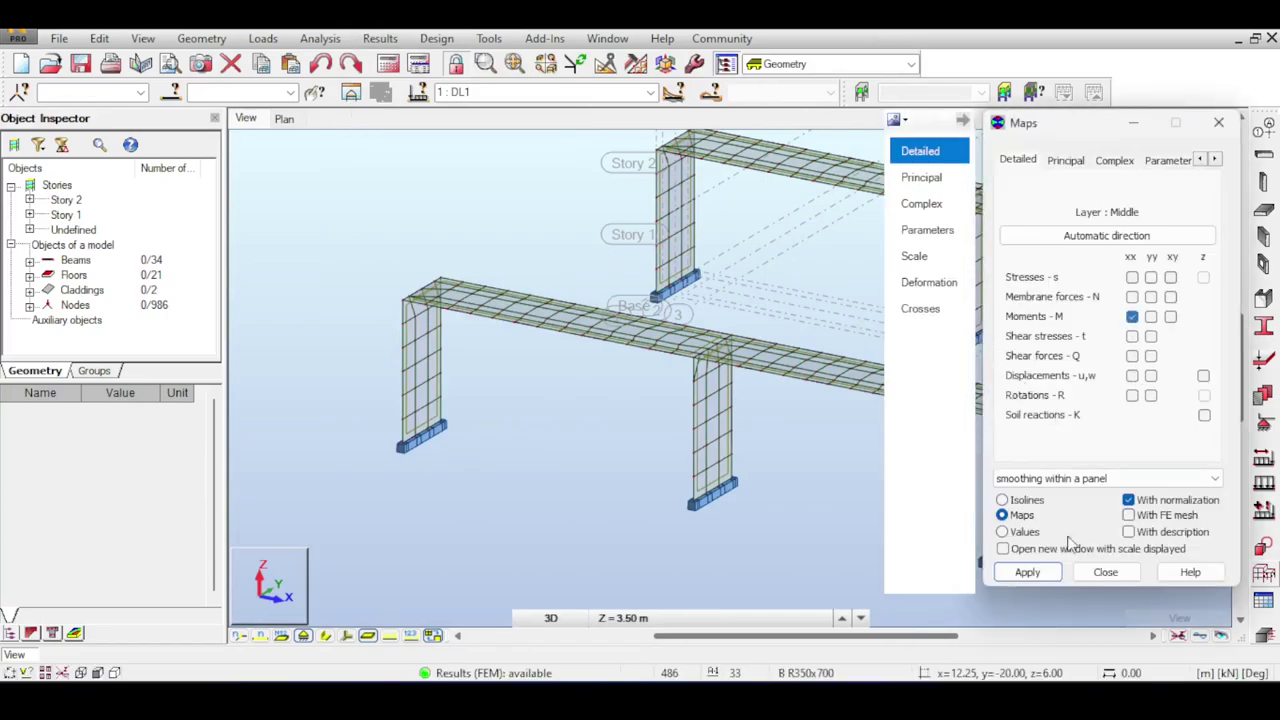
{"action": "left_click", "coordinate": [1027, 572]}
Add panel cut A - A2 parallel to the XZ plane through point 25.50, -19.00, 6.00 on the copied frame.
{"action": "left_click", "coordinate": [380, 38]}
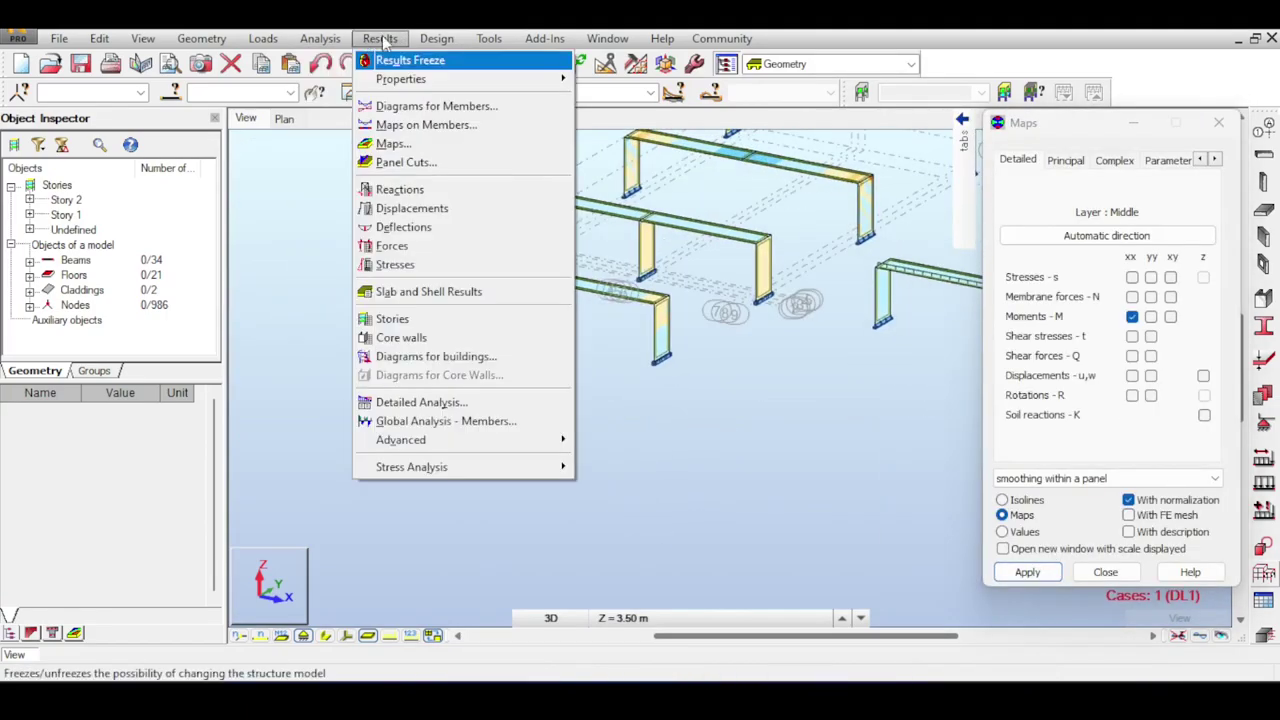
{"action": "left_click", "coordinate": [406, 162]}
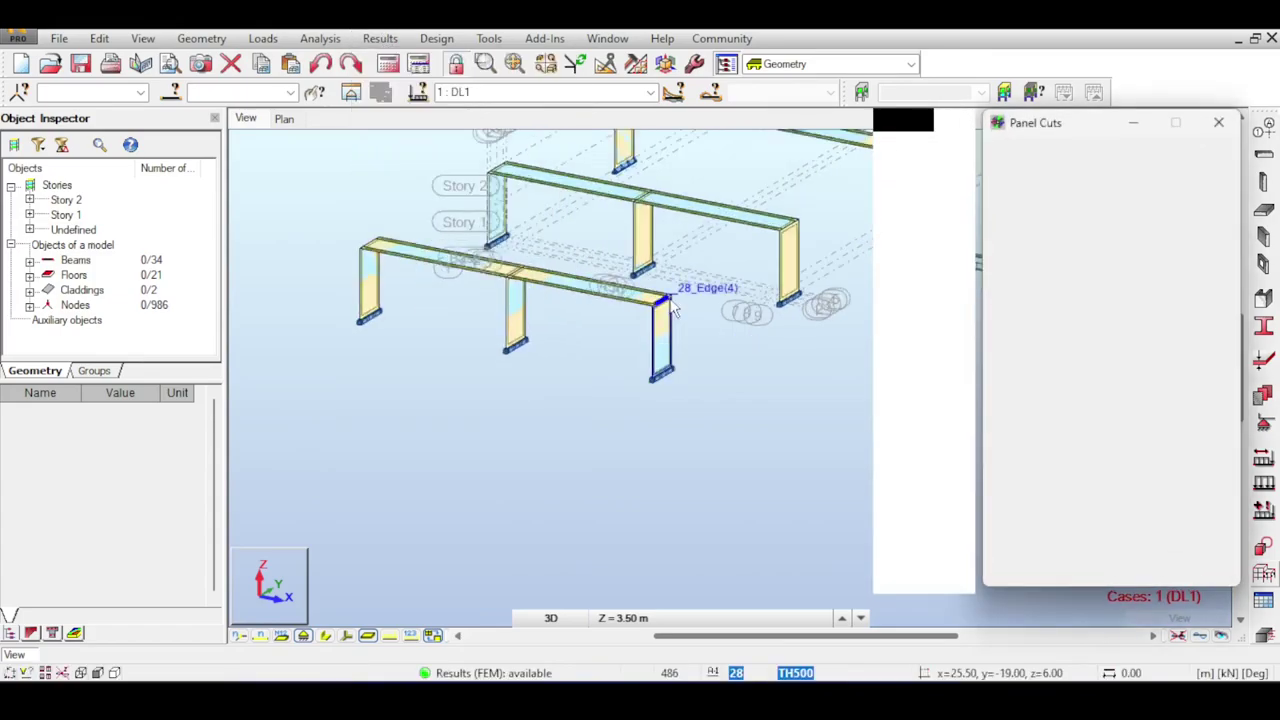
{"action": "scroll", "coordinate": [675, 310], "scroll_direction": "up", "scroll_amount": 3}
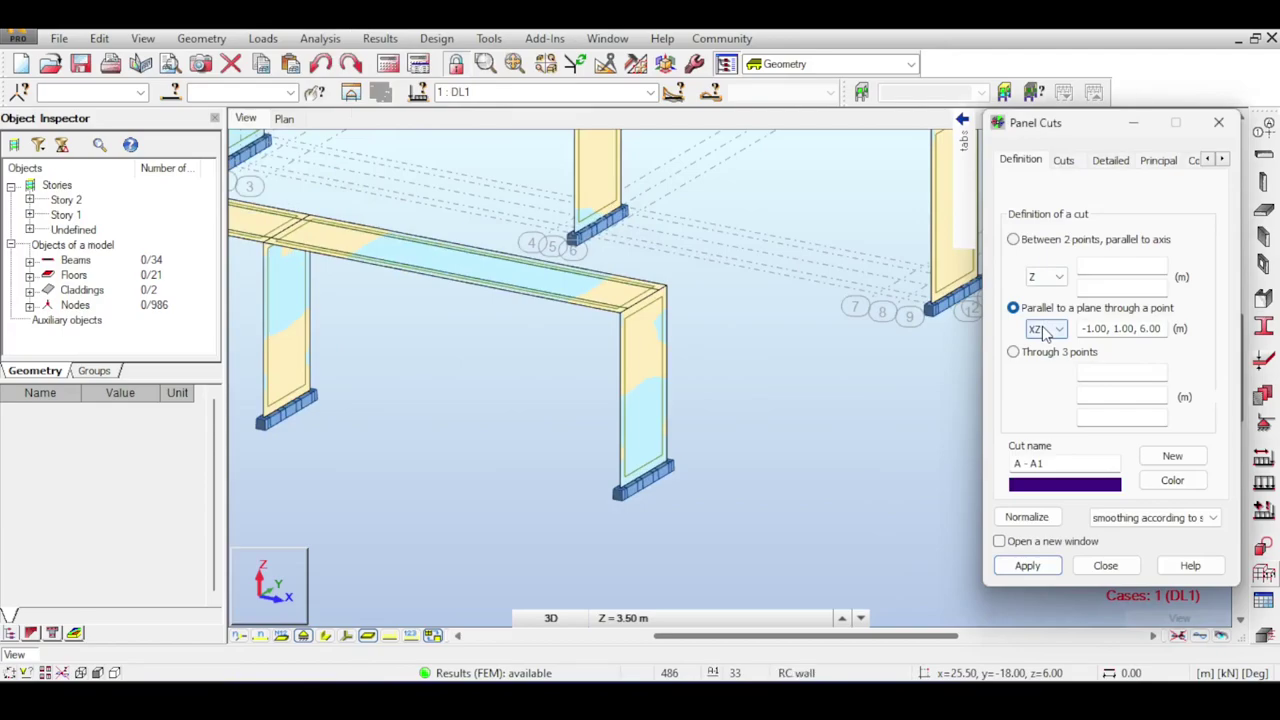
{"action": "left_click", "coordinate": [1170, 456]}
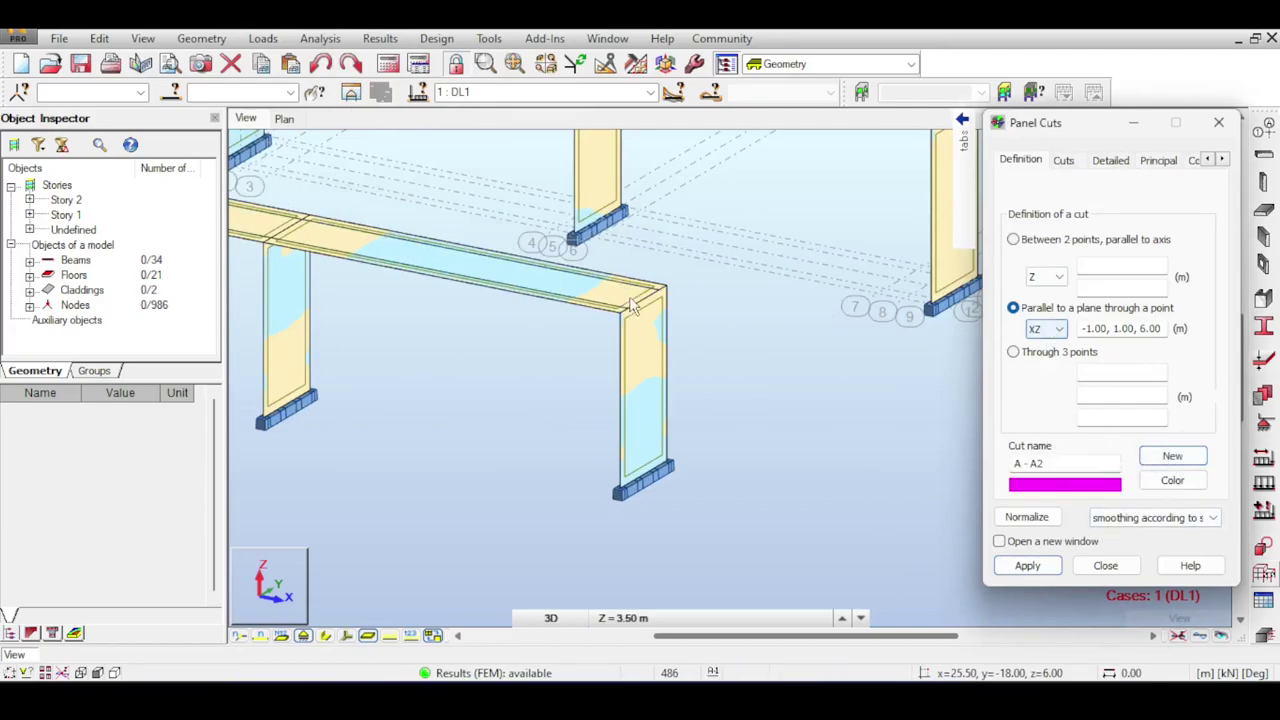
{"action": "left_click", "coordinate": [1120, 329]}
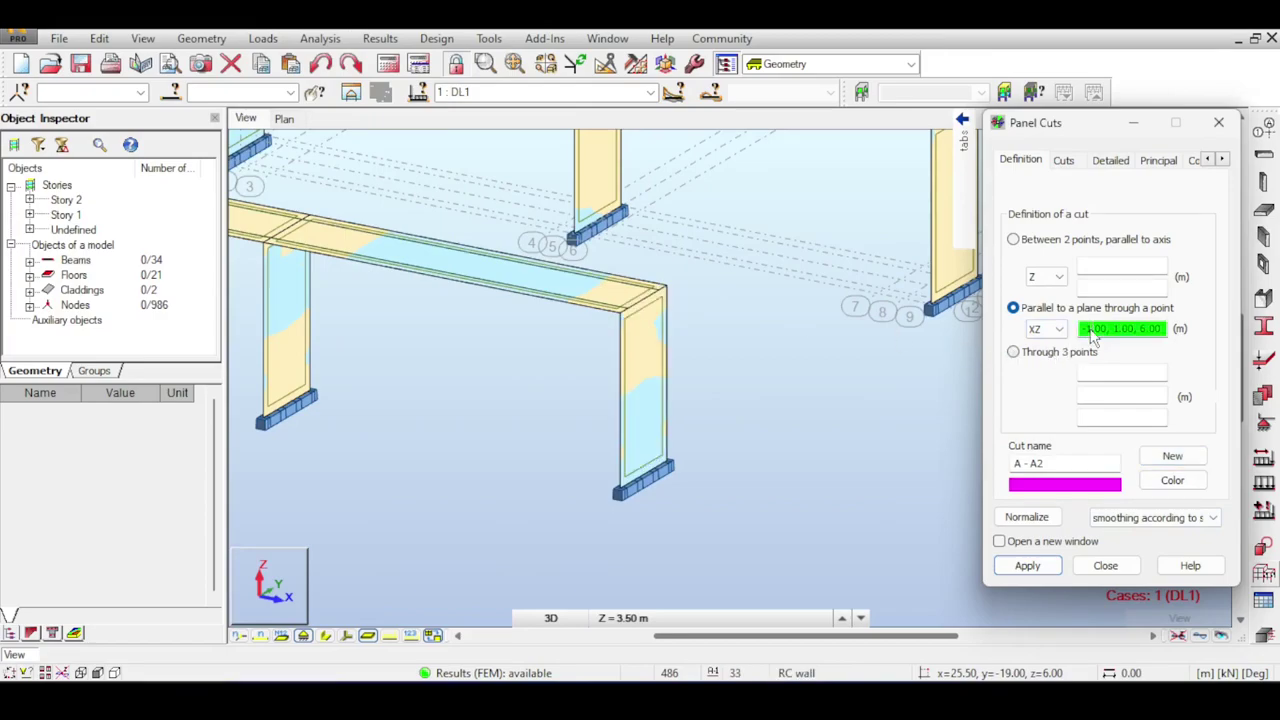
{"action": "left_click", "coordinate": [649, 287]}
{"action": "left_click", "coordinate": [1055, 568]}
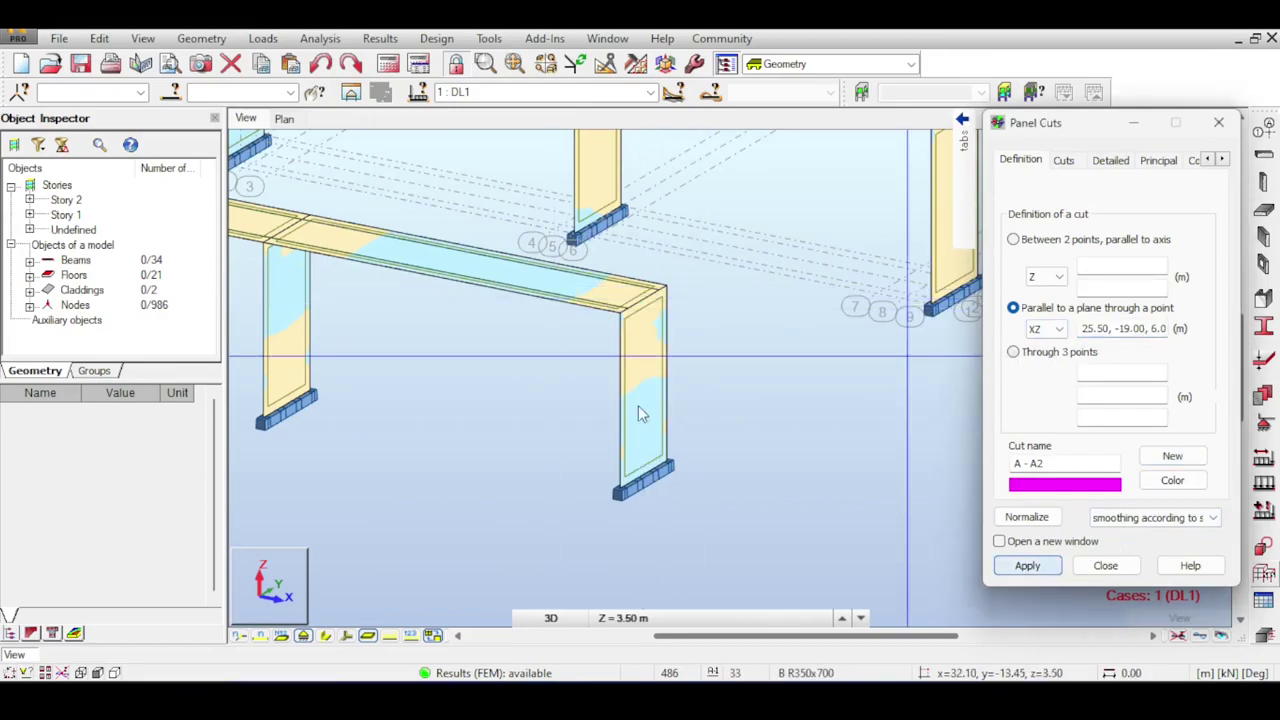
{"action": "middle_click_drag", "start_coordinate": [605, 326], "coordinate": [783, 356]}
{"action": "scroll", "coordinate": [783, 357], "scroll_direction": "down", "scroll_amount": 2}
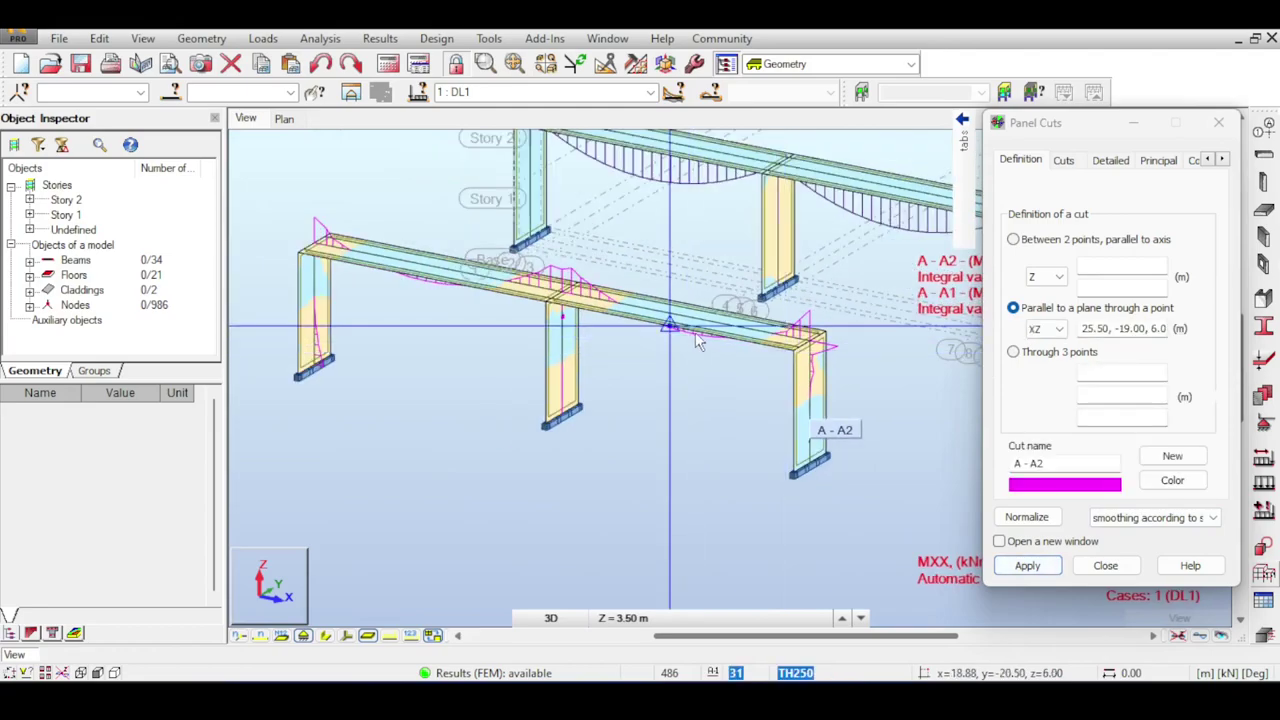
Close the Maps dialog and compare the panel-cut moment diagrams from the front and in 3D.
{"action": "left_click_drag", "start_coordinate": [1060, 135], "coordinate": [1144, 359]}
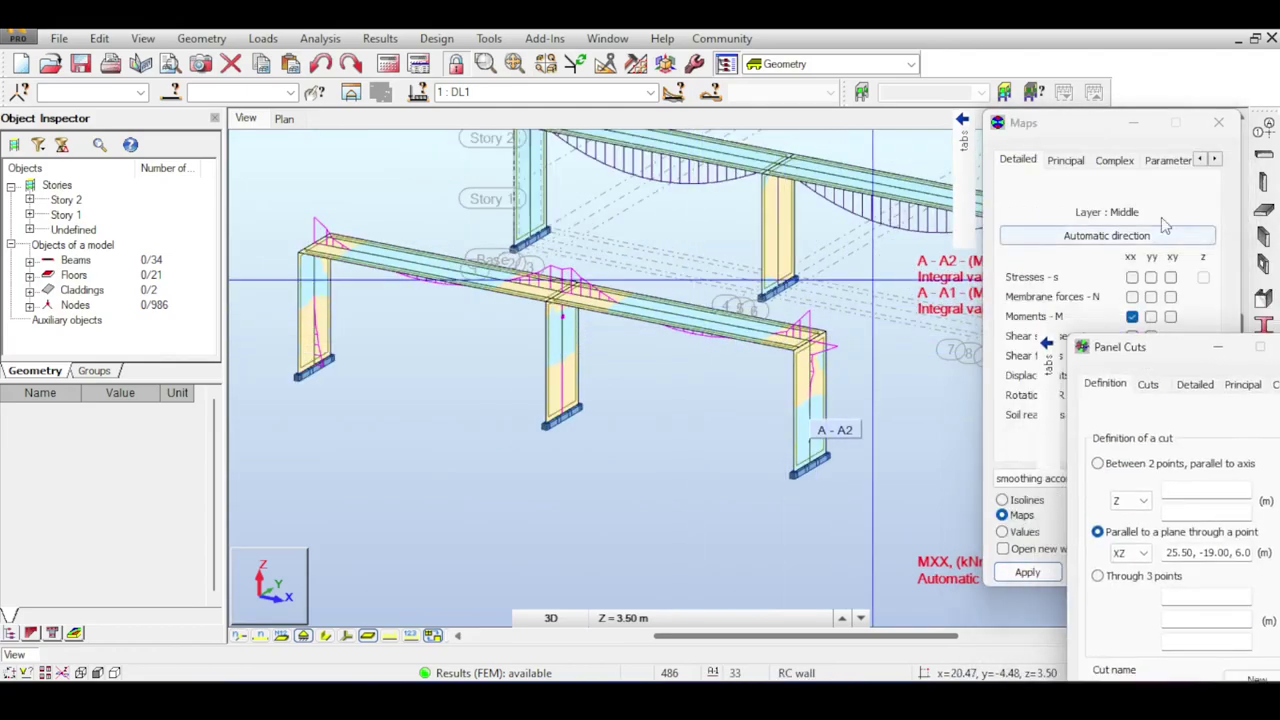
{"action": "left_click", "coordinate": [1214, 132]}
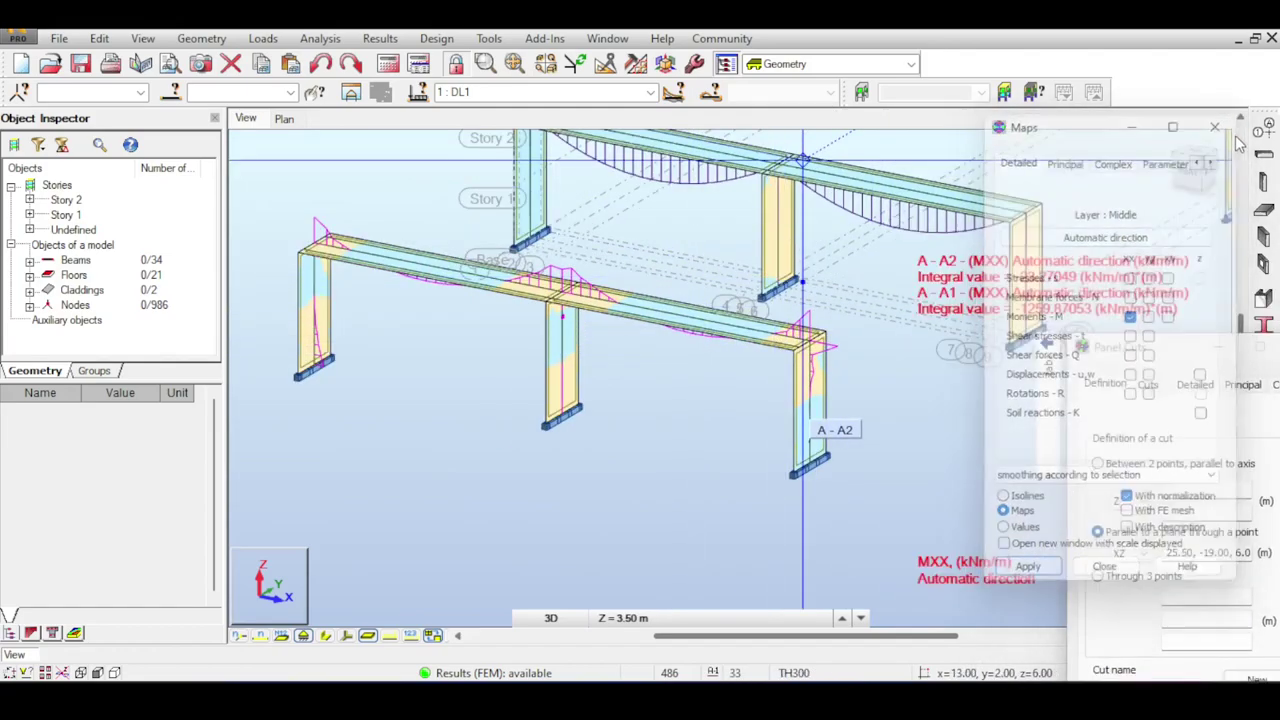
{"action": "left_click", "coordinate": [1182, 166]}
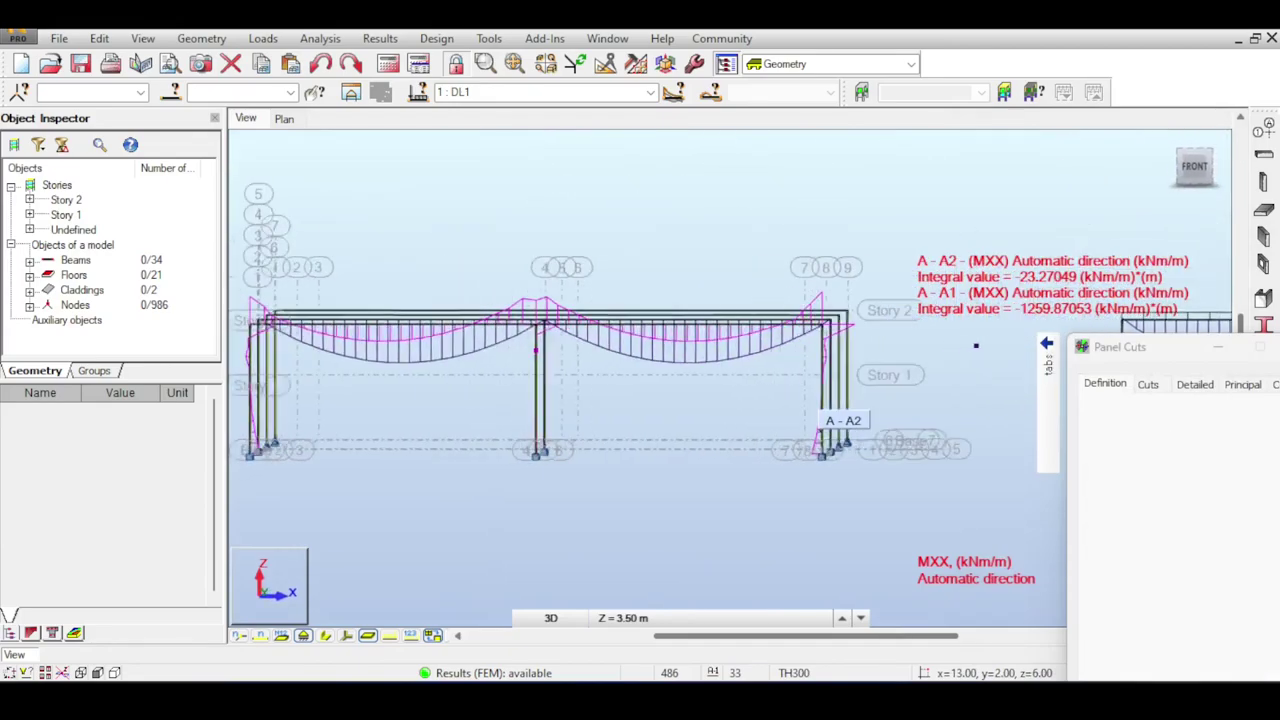
{"action": "left_click_drag", "start_coordinate": [1182, 166], "coordinate": [1129, 176]}
Display the My moment diagrams for the members at a scale of 200 kN*m per 1 cm.
{"action": "left_click", "coordinate": [390, 38]}
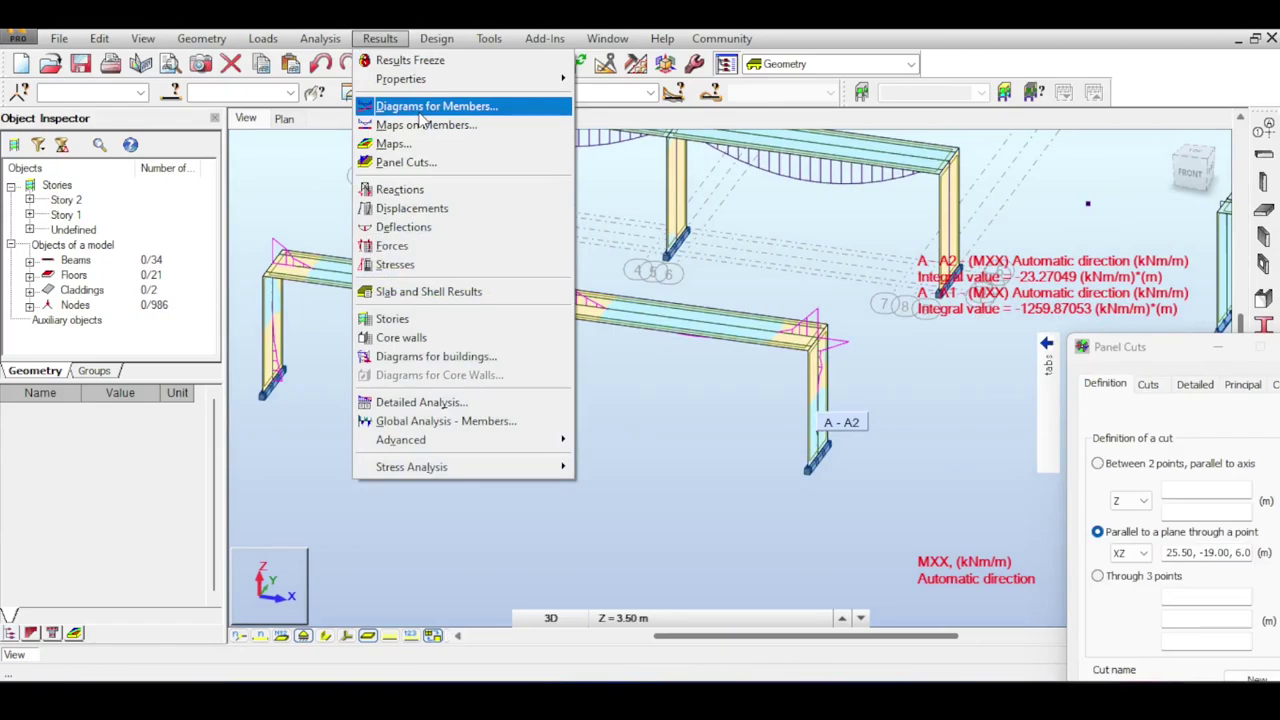
{"action": "left_click", "coordinate": [430, 106]}
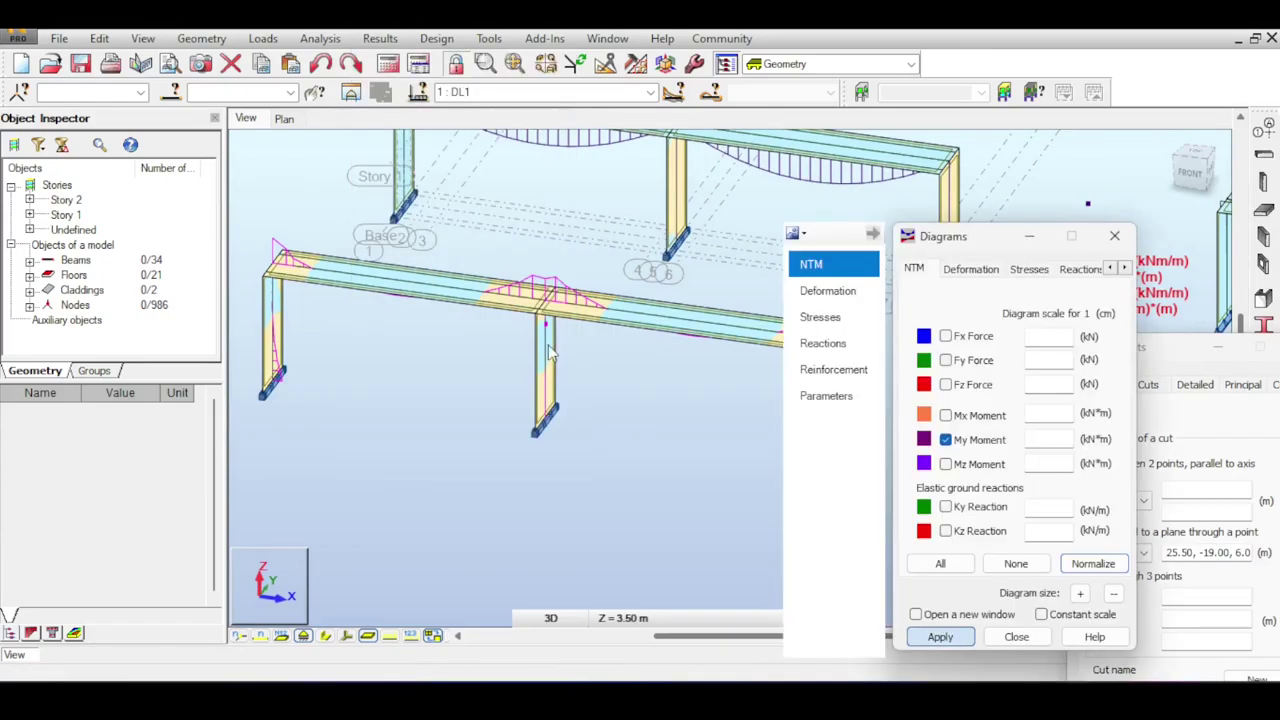
{"action": "left_click", "coordinate": [1113, 594]}
{"action": "left_click", "coordinate": [1113, 594]}
{"action": "left_click", "coordinate": [940, 637]}
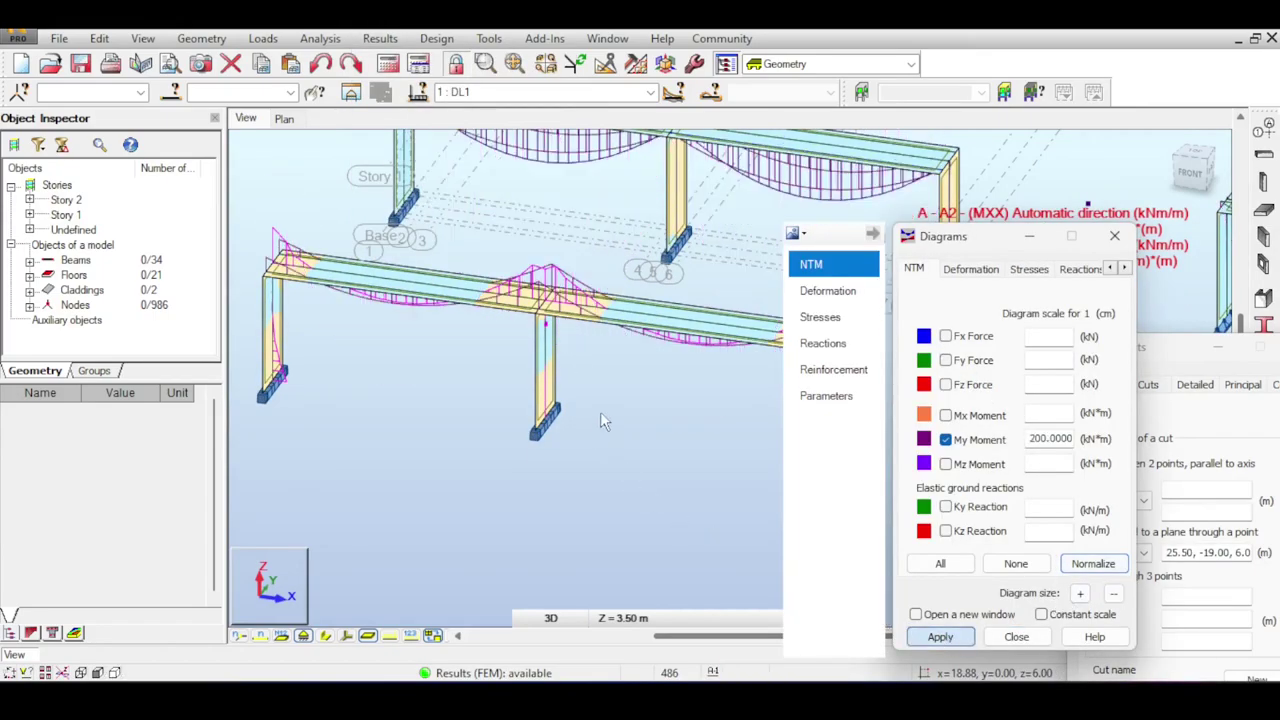
Compare the beam and slab moment diagrams from the front and in 3D, focusing on the copied frame's middle support.
{"action": "left_click", "coordinate": [1195, 170]}
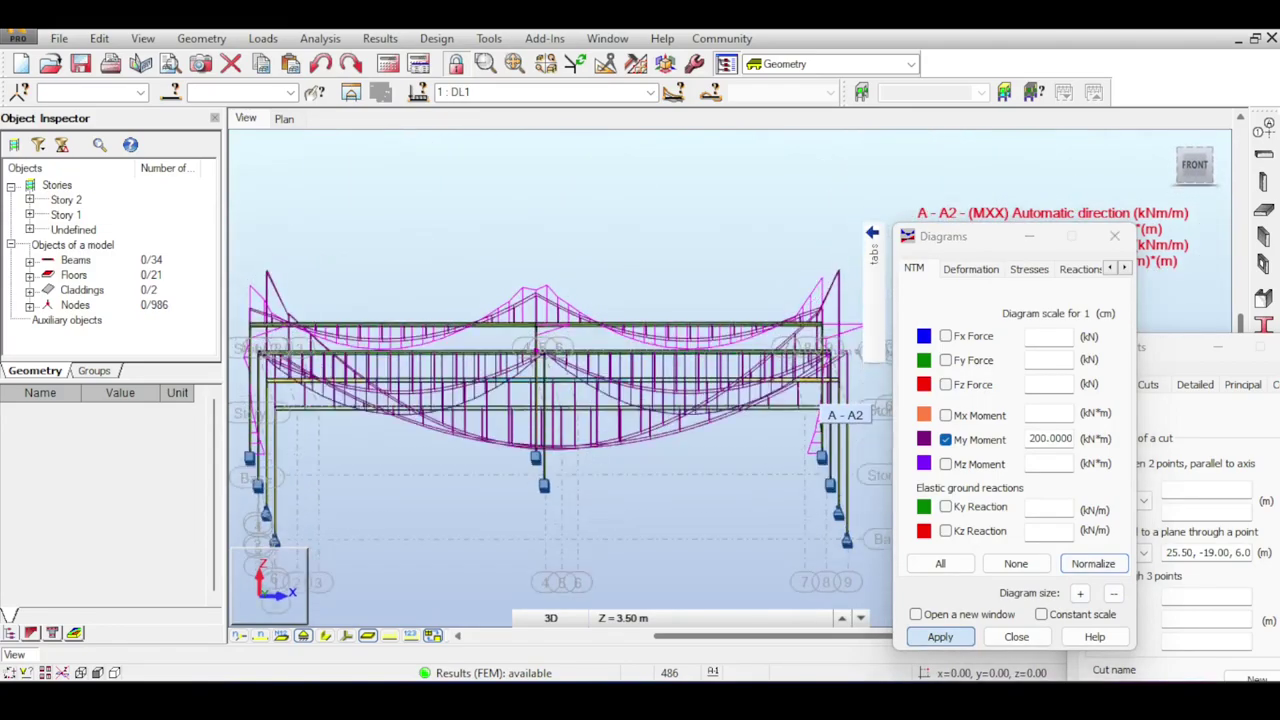
{"action": "middle_click_drag", "start_coordinate": [560, 380], "coordinate": [505, 450], "text": "shift"}
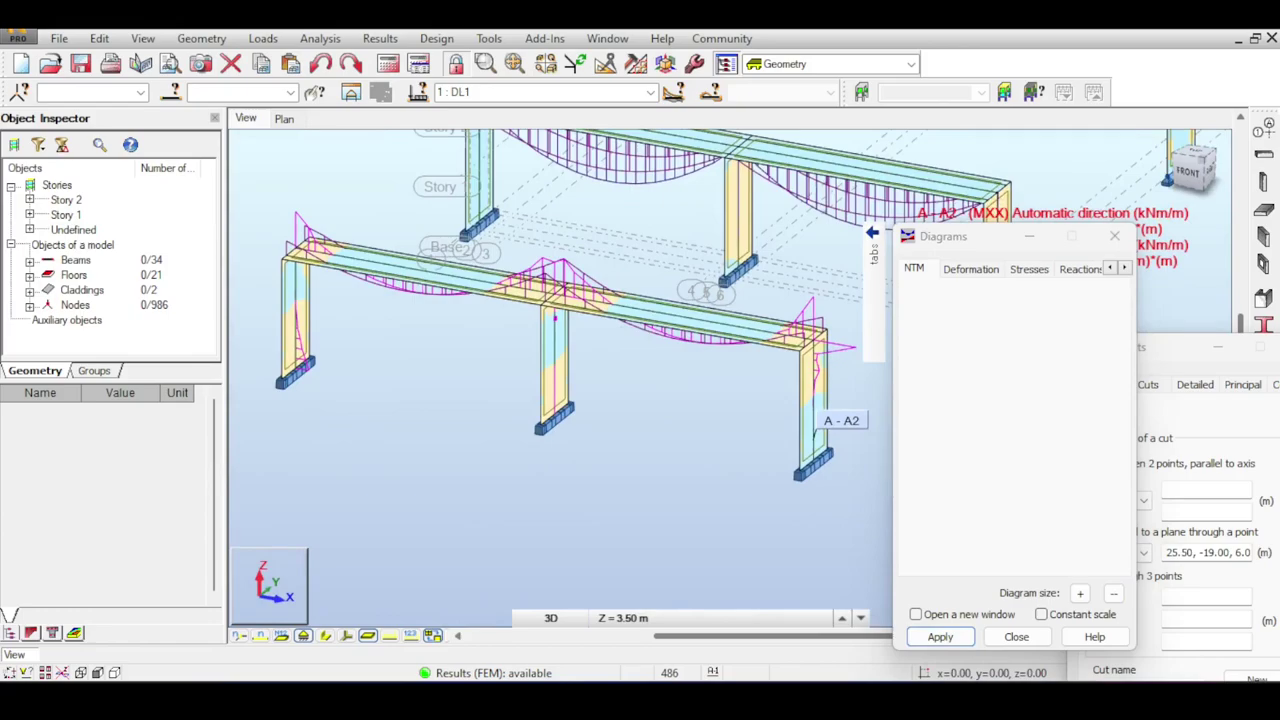
{"action": "left_click_drag", "start_coordinate": [585, 237], "coordinate": [488, 471]}
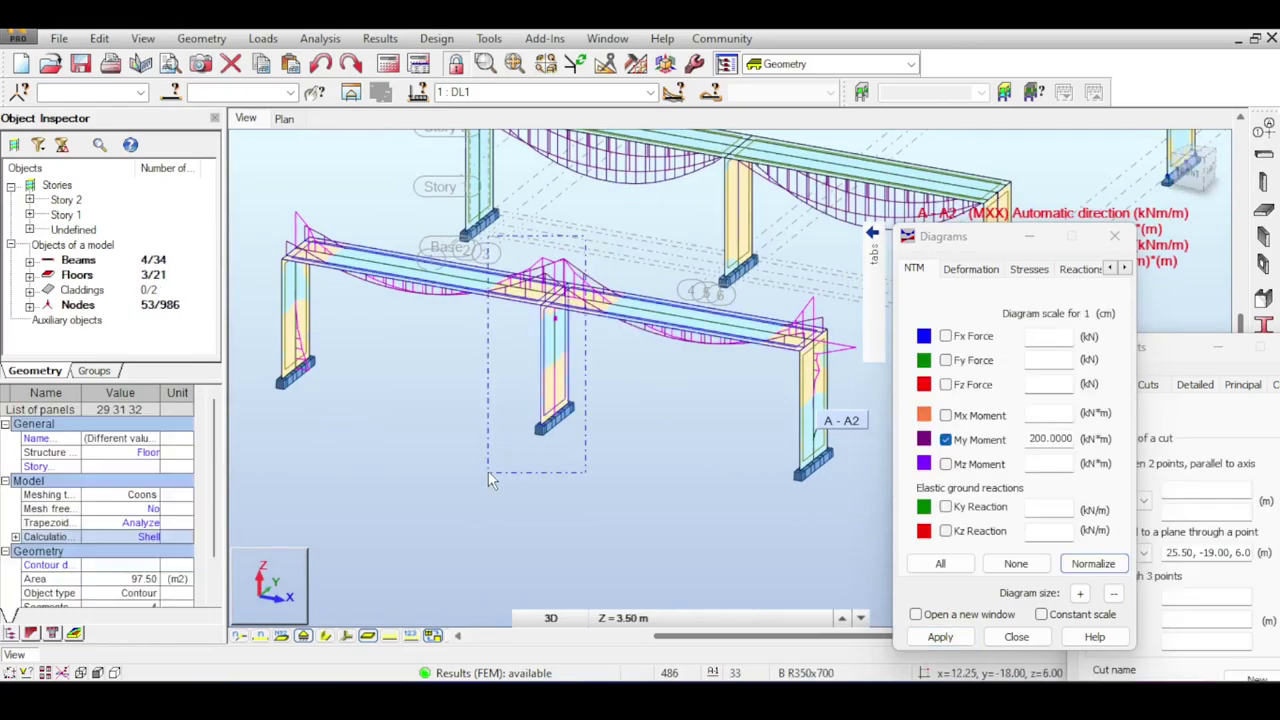
{"action": "left_click", "coordinate": [489, 470]}
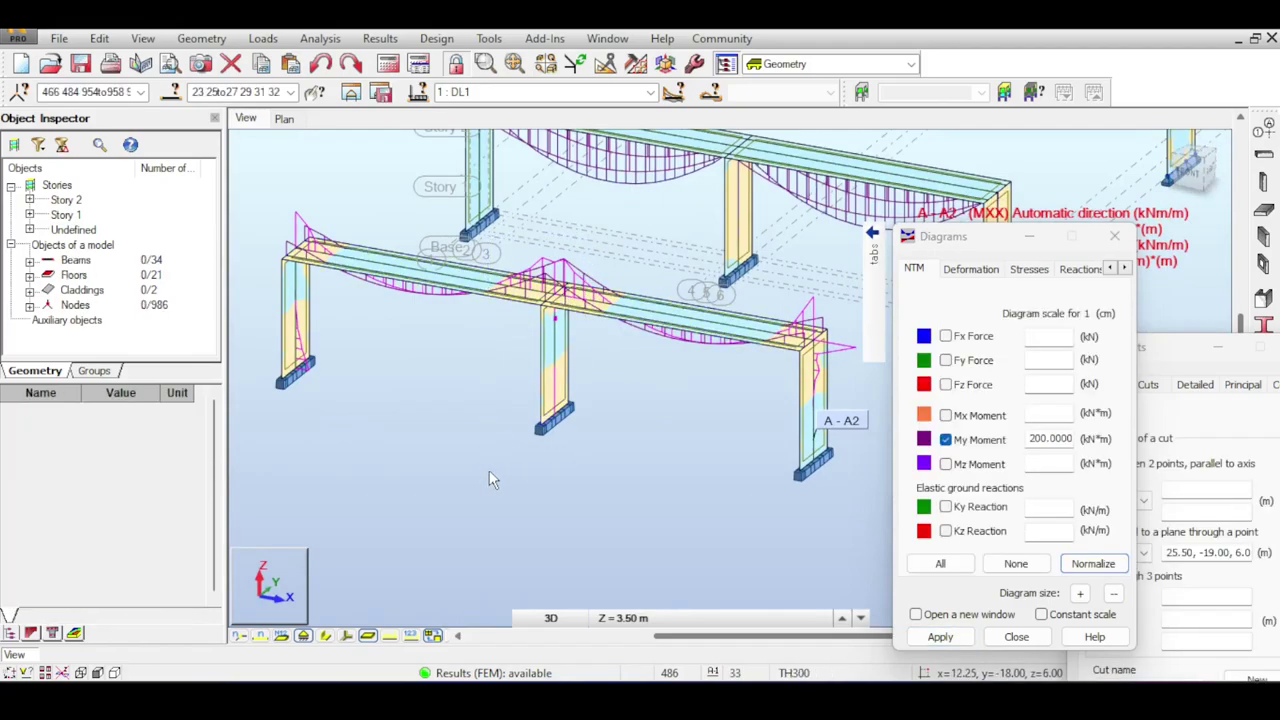
Switch to Paint and sketch a bridge pier in 3D with red brush strokes in the blank area beside the existing section drawings.
{"action": "scroll", "coordinate": [553, 312], "scroll_direction": "up", "scroll_amount": 2}
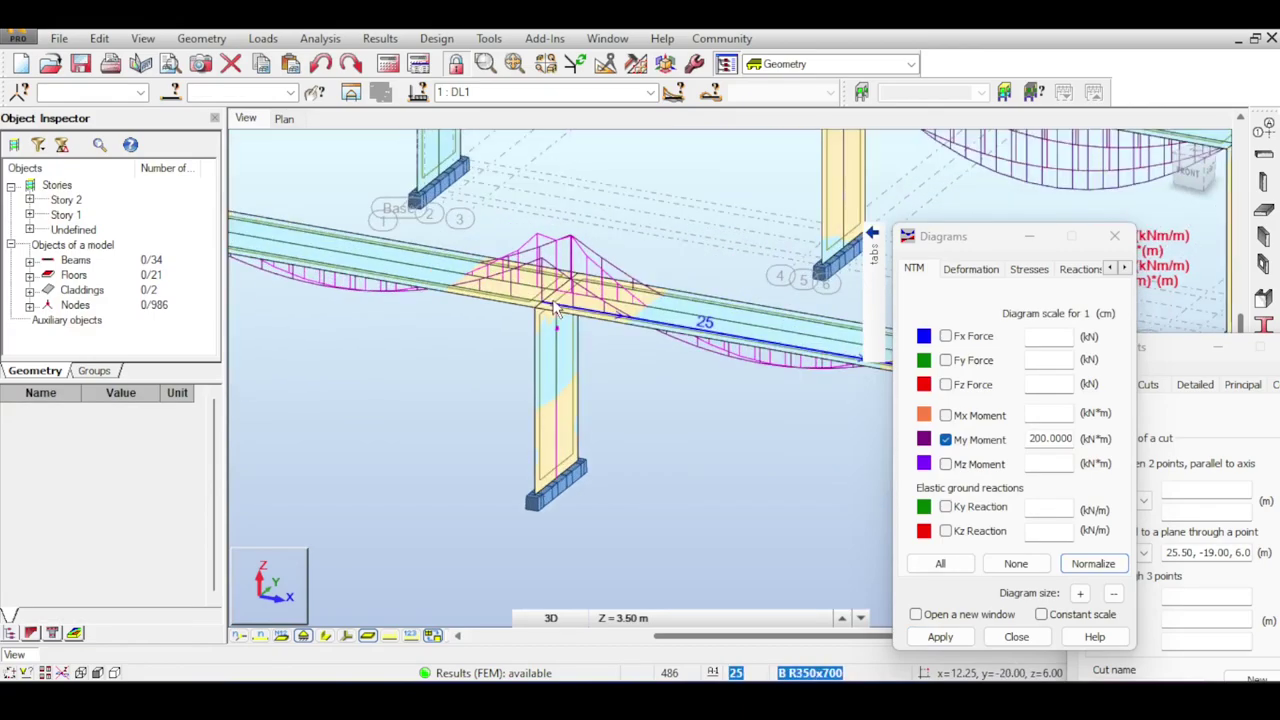
{"action": "scroll", "coordinate": [553, 312], "scroll_direction": "up", "scroll_amount": 2}
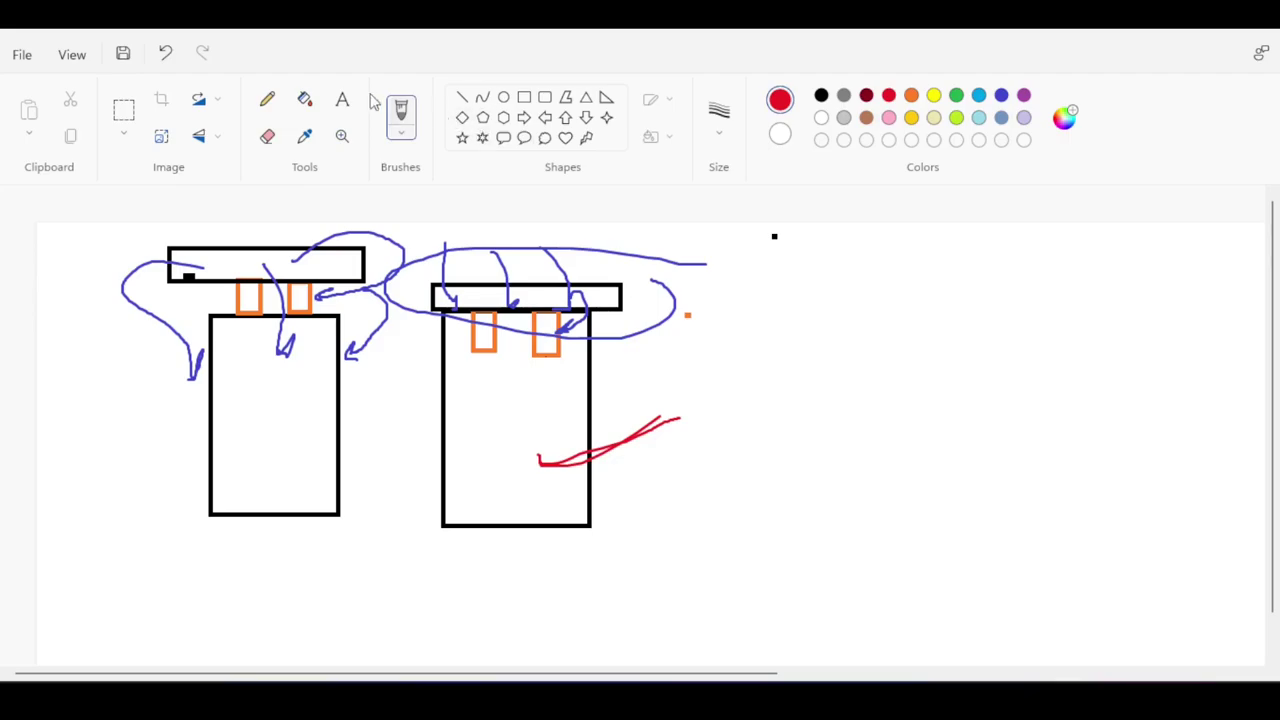
{"action": "left_click", "coordinate": [462, 98]}
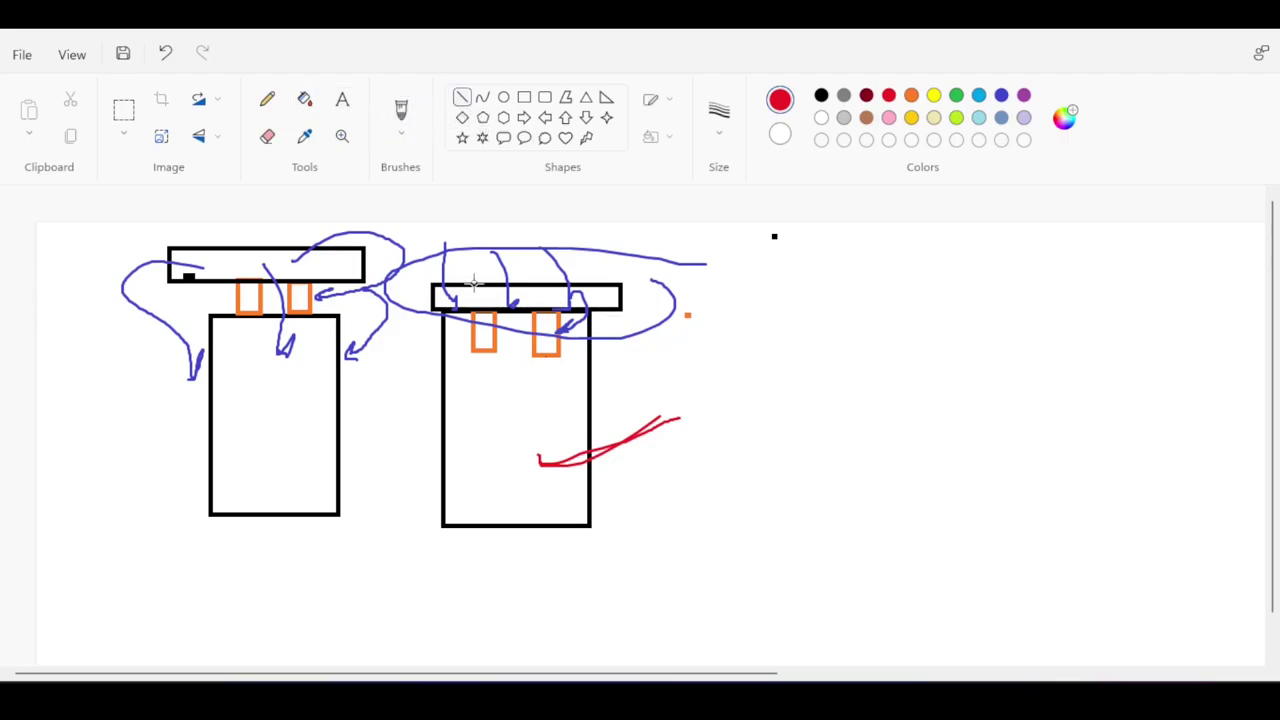
{"action": "left_click", "coordinate": [401, 111]}
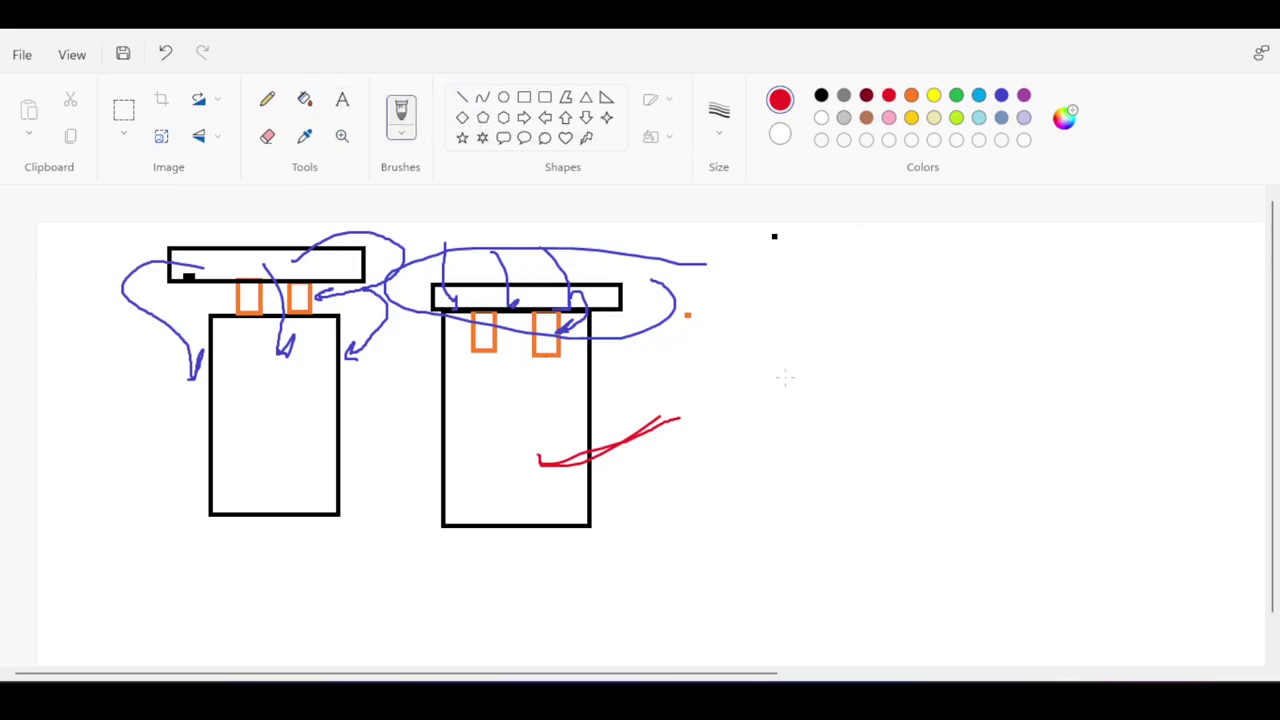
{"action": "scroll", "coordinate": [870, 485], "scroll_direction": "down", "scroll_amount": 2, "text": "ctrl"}
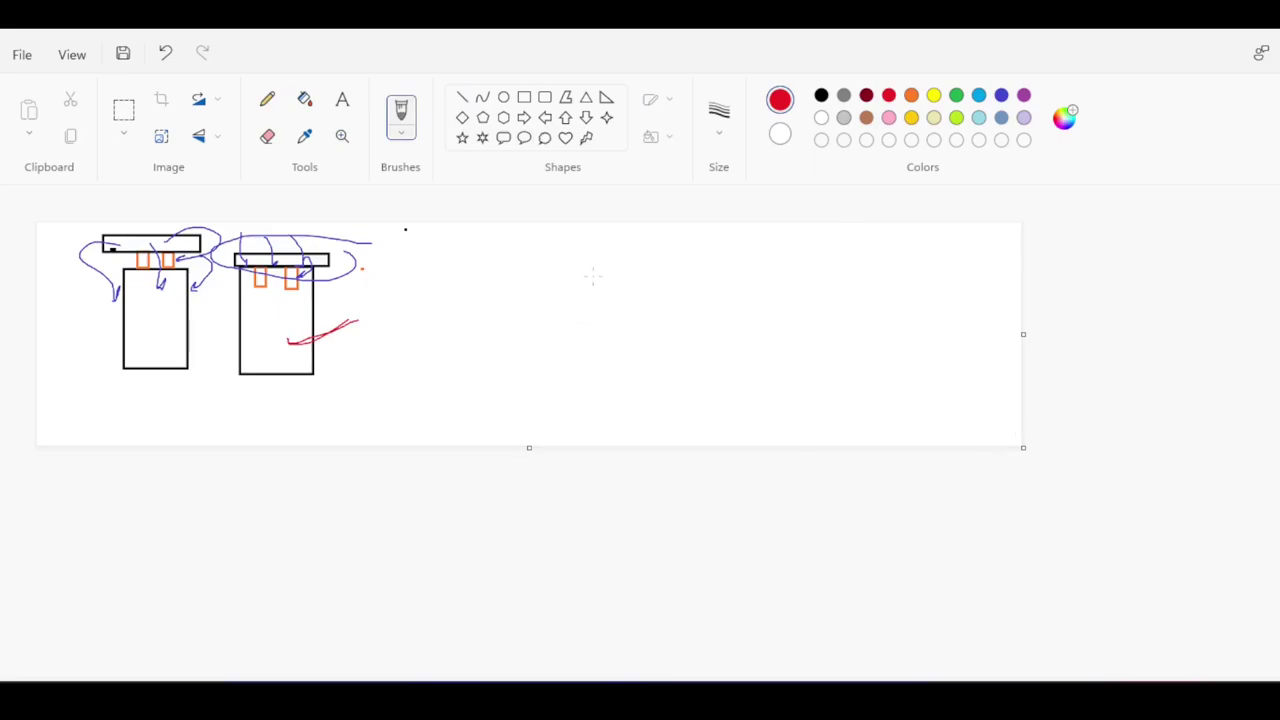
{"action": "left_click_drag", "start_coordinate": [531, 318], "coordinate": [570, 372]}
{"action": "left_click_drag", "start_coordinate": [508, 312], "coordinate": [503, 390]}
{"action": "left_click_drag", "start_coordinate": [532, 320], "coordinate": [532, 390]}
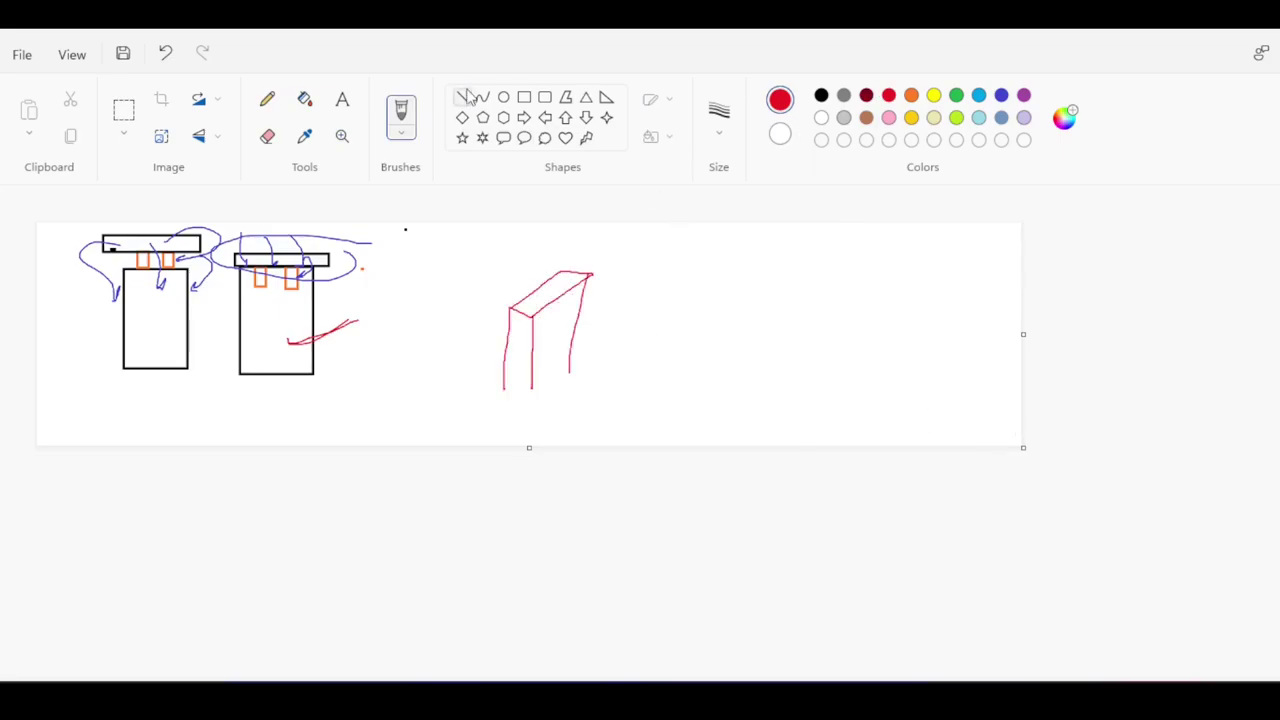
Sketch black beam lines and arrows meeting the red pier's top edge, undoing the last arrow and the large curved arrow.
{"action": "left_click", "coordinate": [821, 96]}
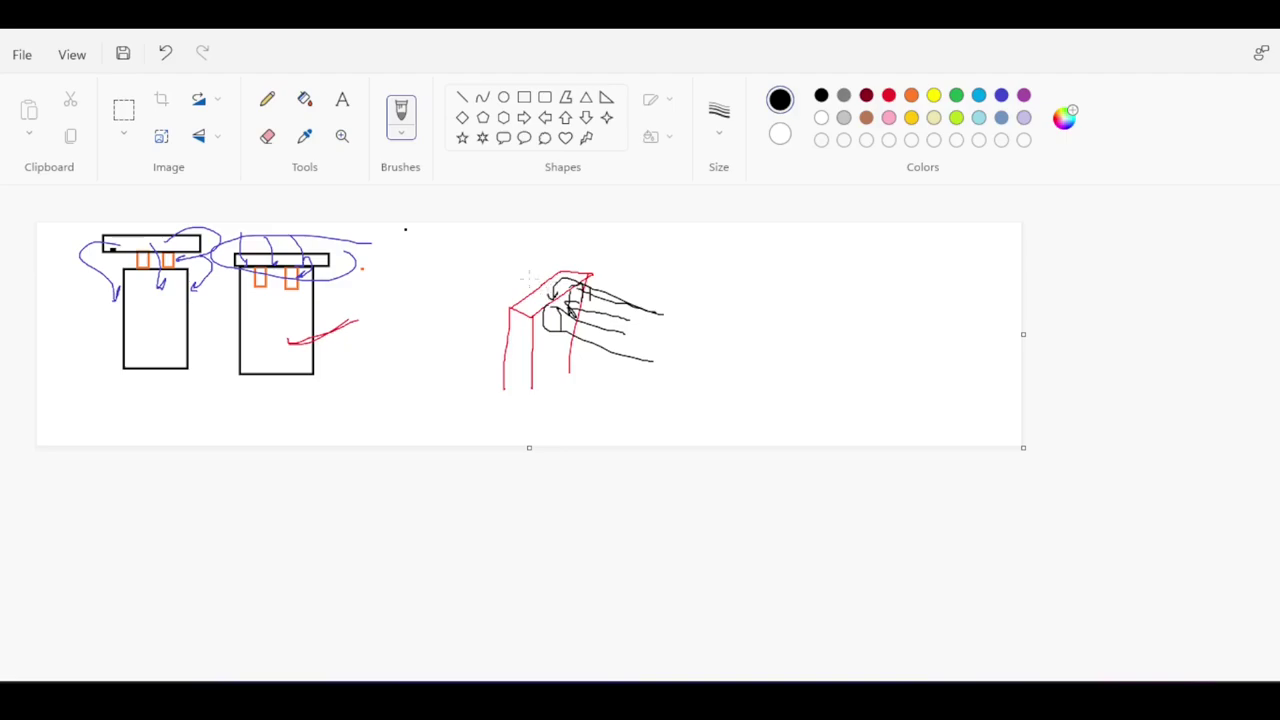
{"action": "key", "text": "ctrl+z"}
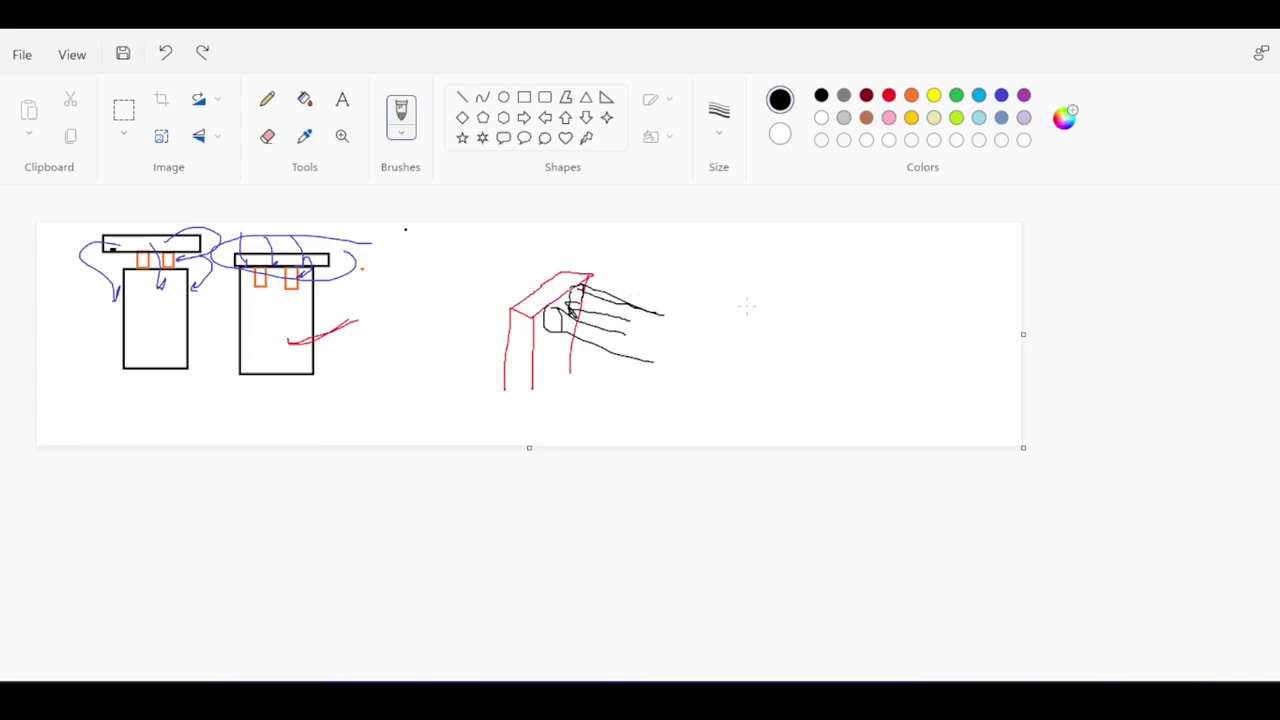
{"action": "left_click_drag", "start_coordinate": [650, 243], "coordinate": [588, 273]}
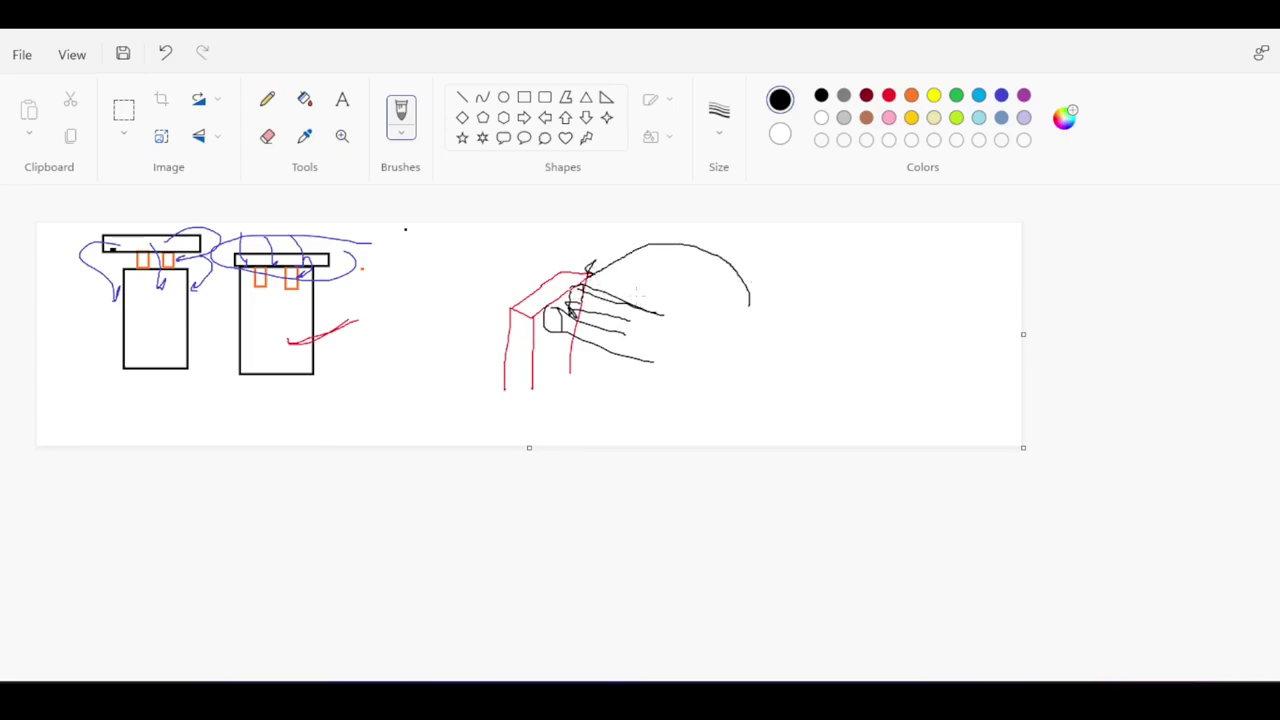
{"action": "key", "text": "ctrl+z"}
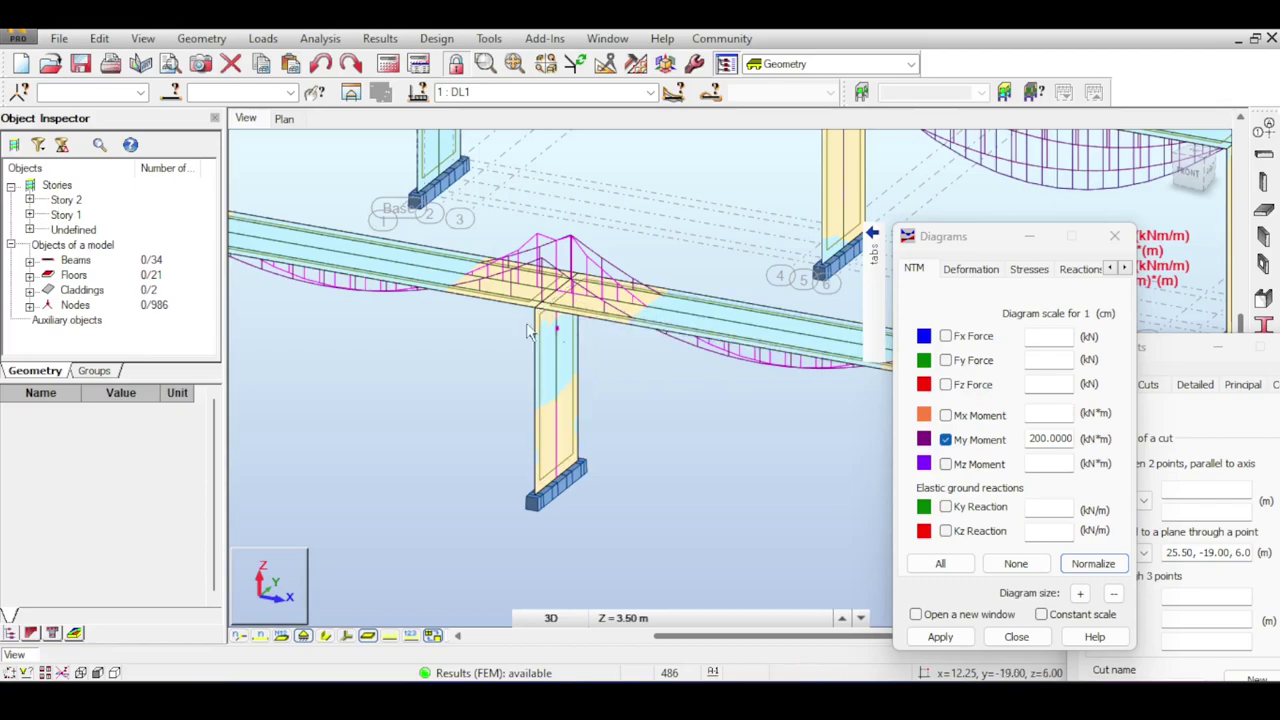
Switch to Robot Structural Analysis and compare the moments over the copied frame's middle pier with those of the released frame behind it.
{"action": "scroll", "coordinate": [567, 318], "scroll_direction": "up", "scroll_amount": 2}
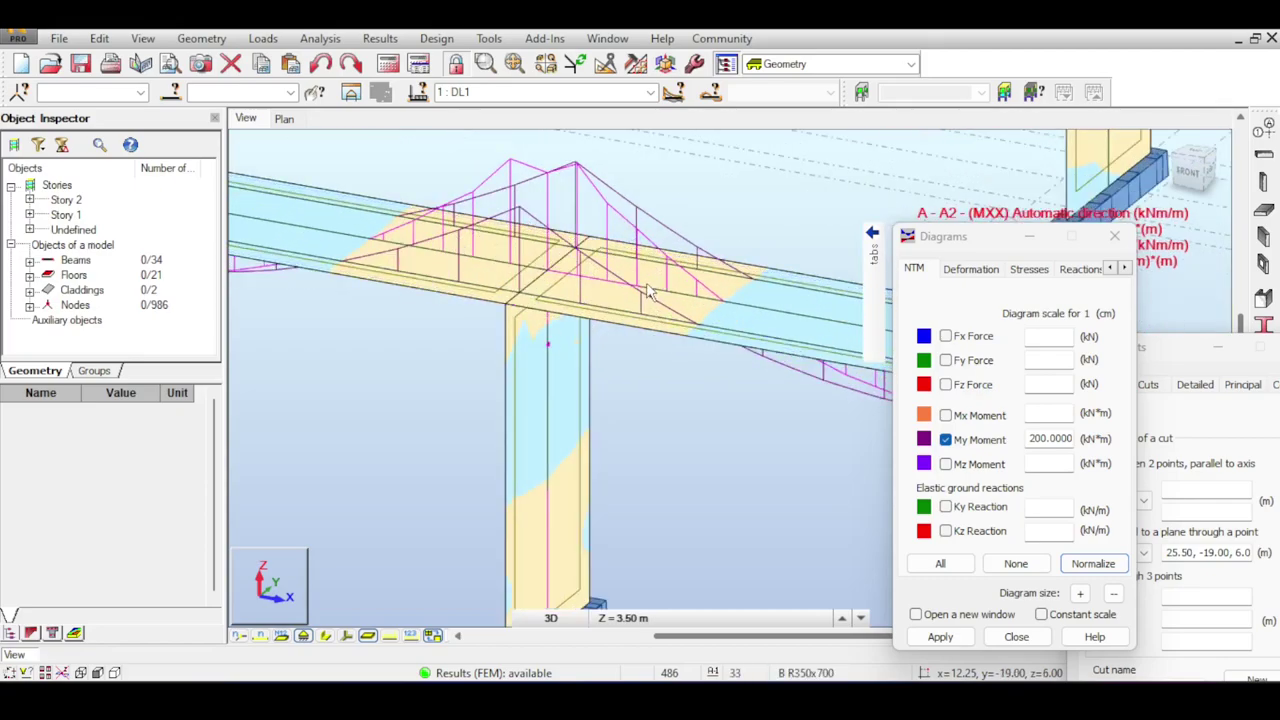
{"action": "scroll", "coordinate": [598, 290], "scroll_direction": "down", "scroll_amount": 3}
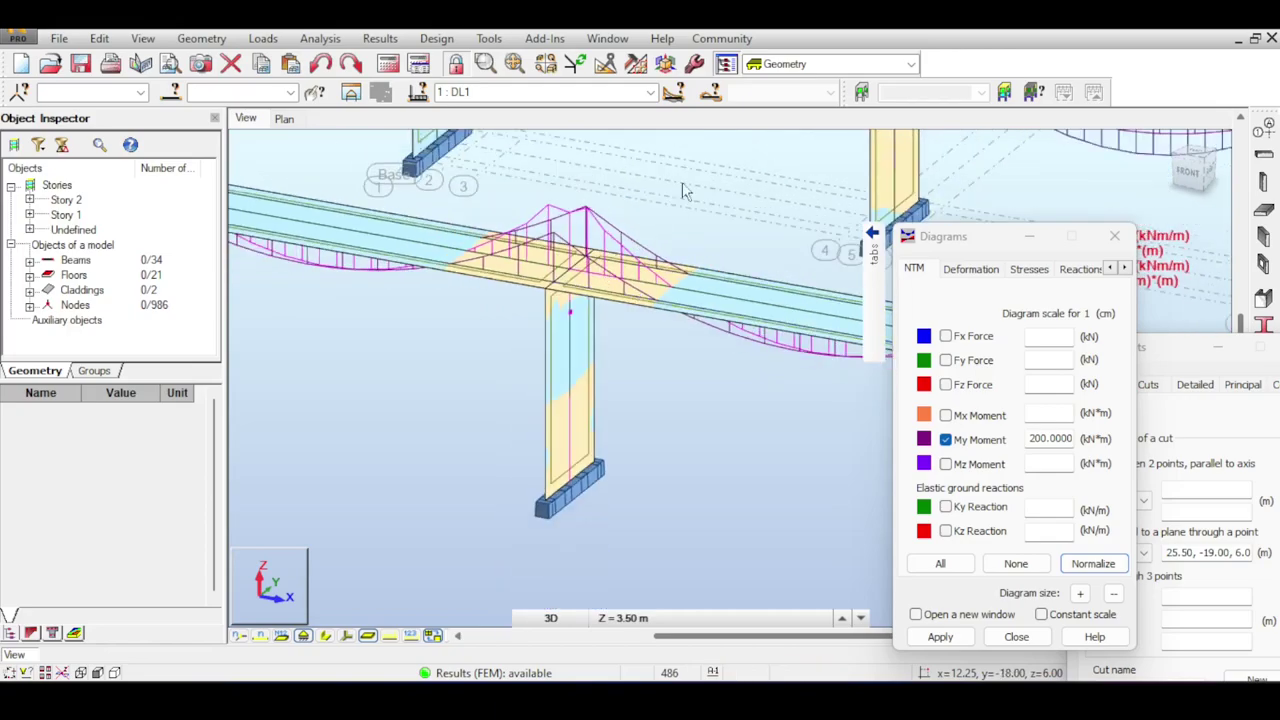
{"action": "scroll", "coordinate": [607, 232], "scroll_direction": "down", "scroll_amount": 2}
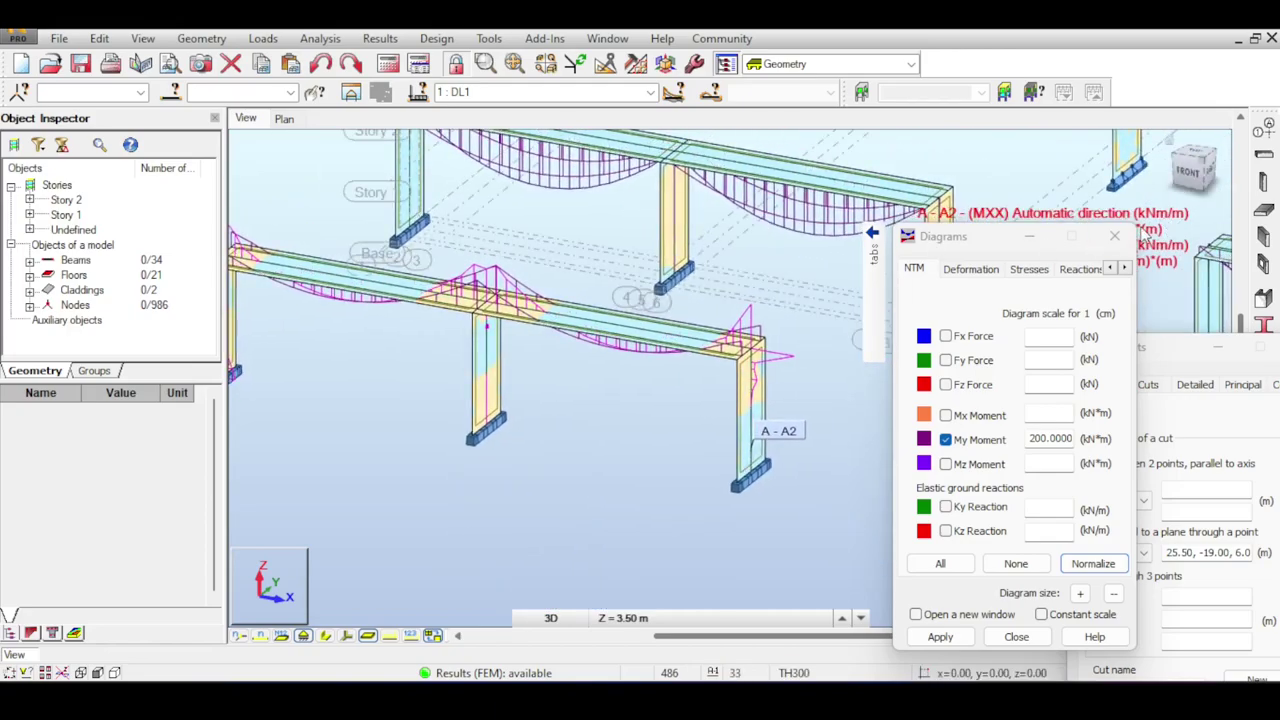
{"action": "scroll", "coordinate": [543, 210], "scroll_direction": "down", "scroll_amount": 2}
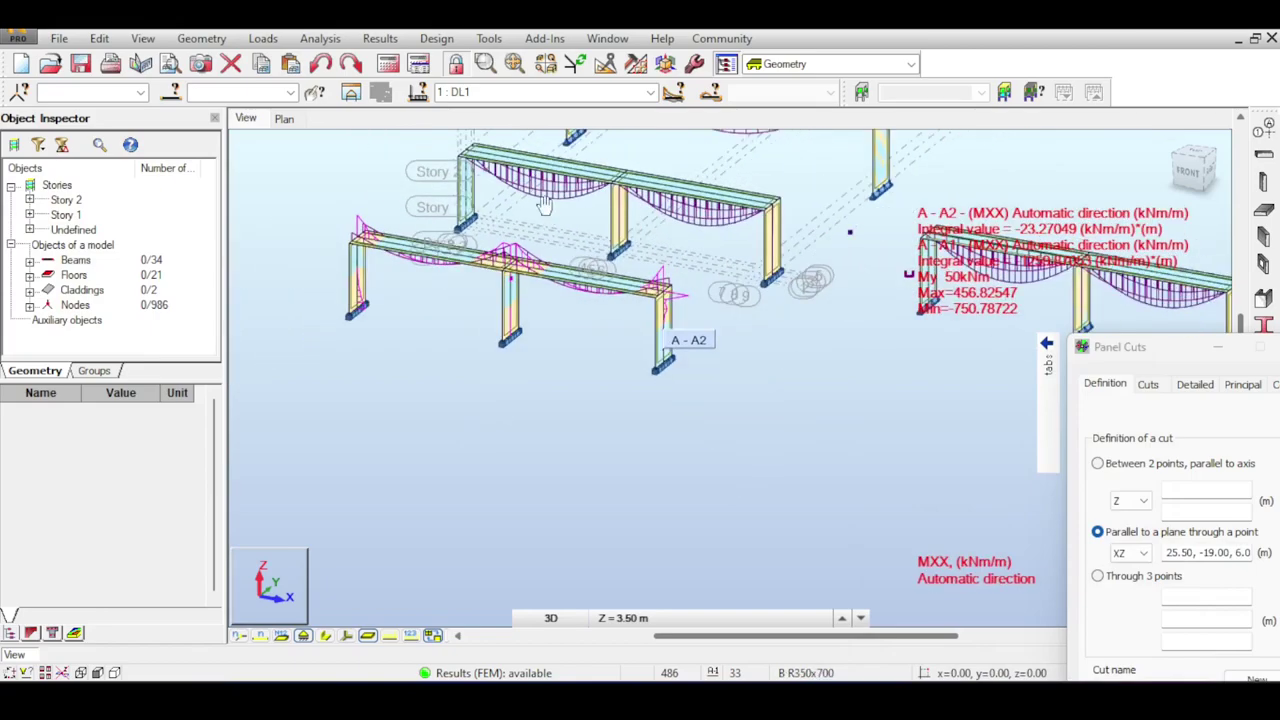
{"action": "middle_click_drag", "start_coordinate": [543, 200], "coordinate": [512, 233]}
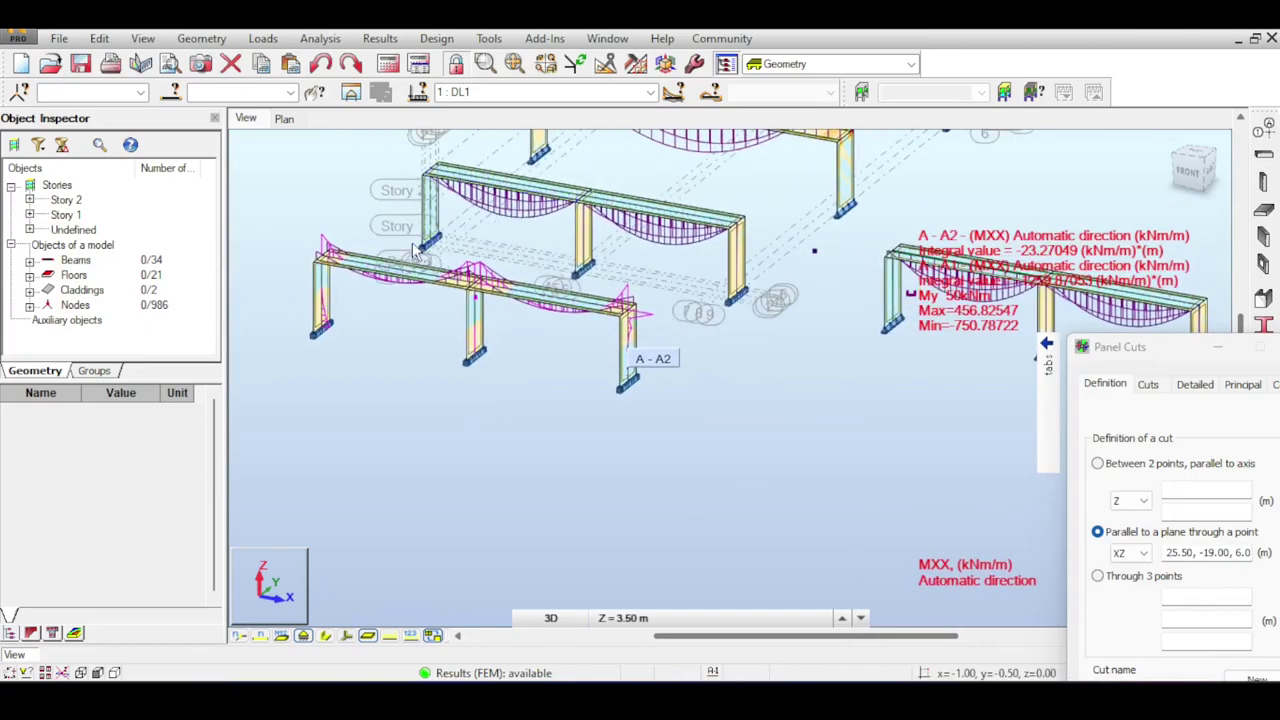
{"action": "middle_click_drag", "start_coordinate": [480, 249], "coordinate": [530, 229]}
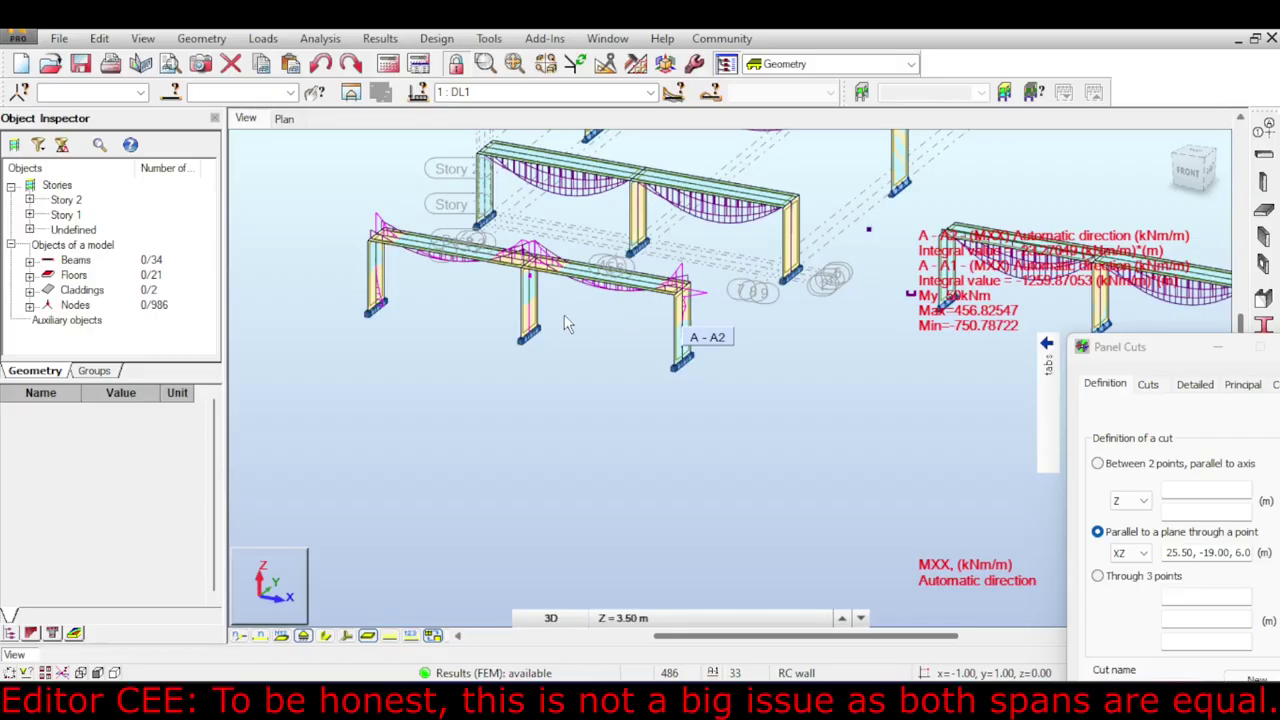
{"action": "middle_click_drag", "start_coordinate": [480, 235], "coordinate": [537, 290]}
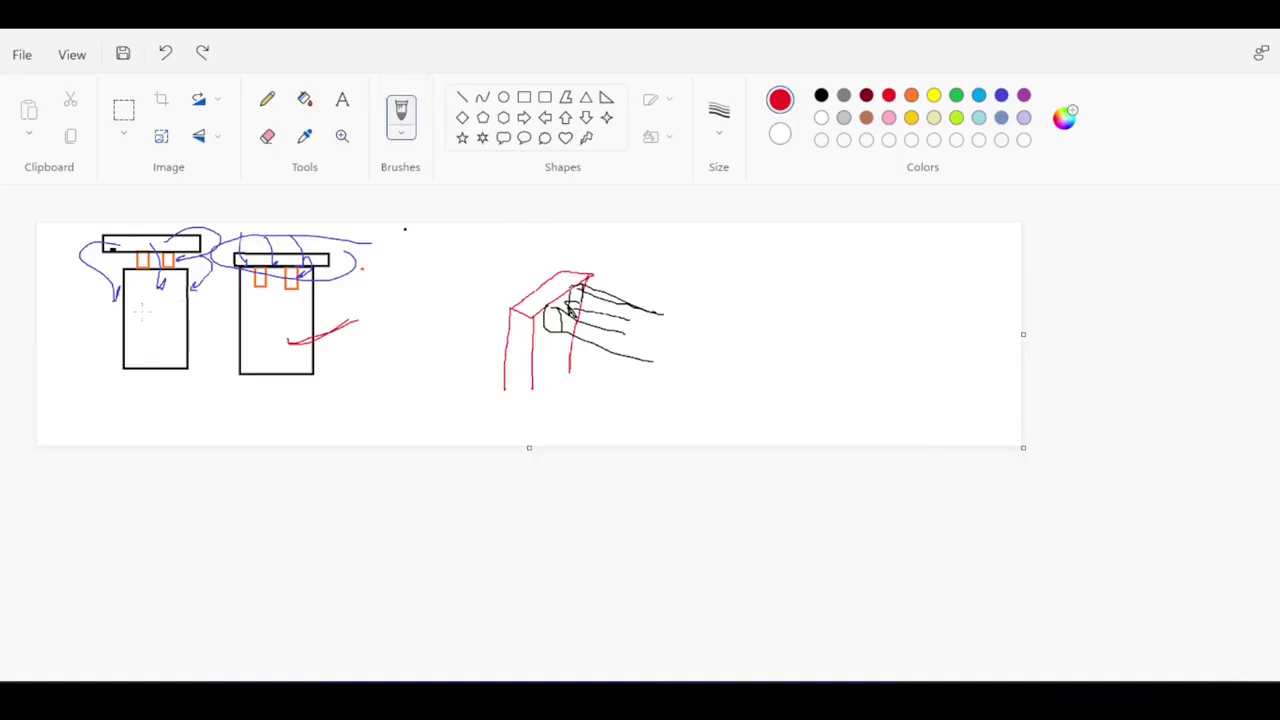
Switch to Paint and draw red arrows on the raised-deck section's pier and deck, undoing one stray stroke.
{"action": "left_click_drag", "start_coordinate": [94, 264], "coordinate": [117, 298]}
{"action": "left_click_drag", "start_coordinate": [140, 385], "coordinate": [113, 401]}
{"action": "key", "text": "ctrl+z"}
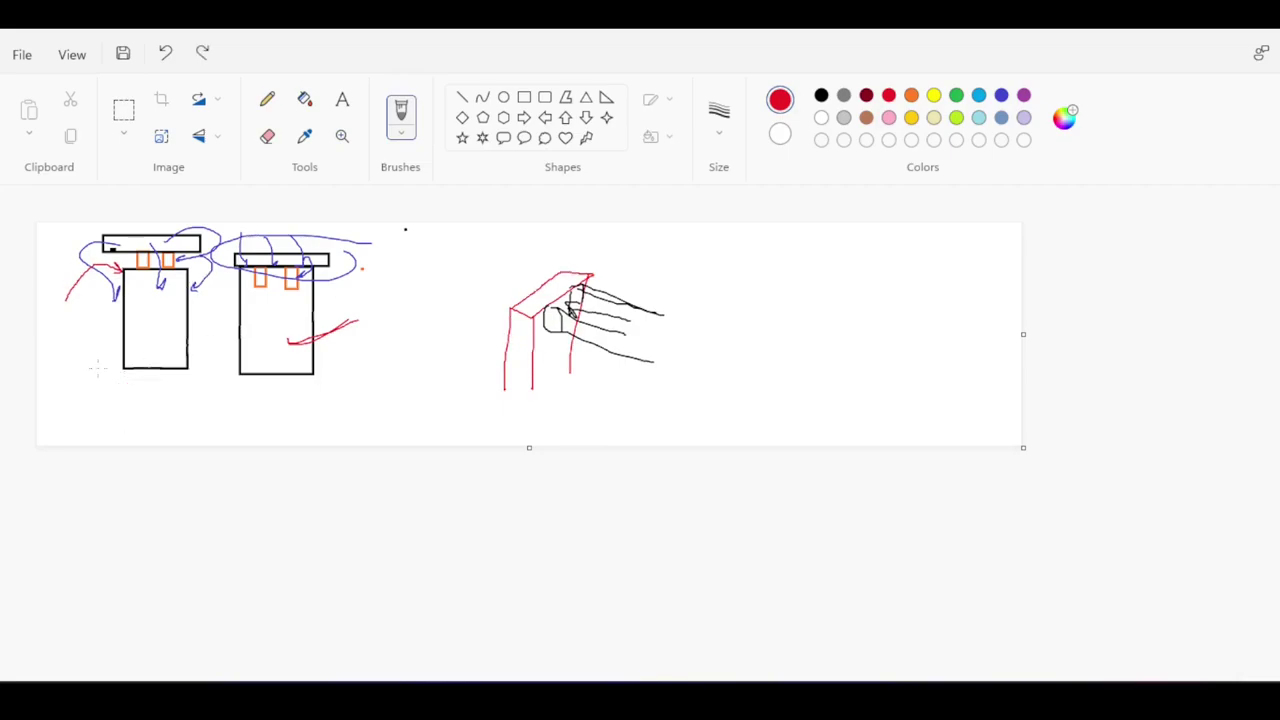
{"action": "left_click_drag", "start_coordinate": [97, 369], "coordinate": [152, 352]}
{"action": "left_click_drag", "start_coordinate": [138, 240], "coordinate": [178, 224]}
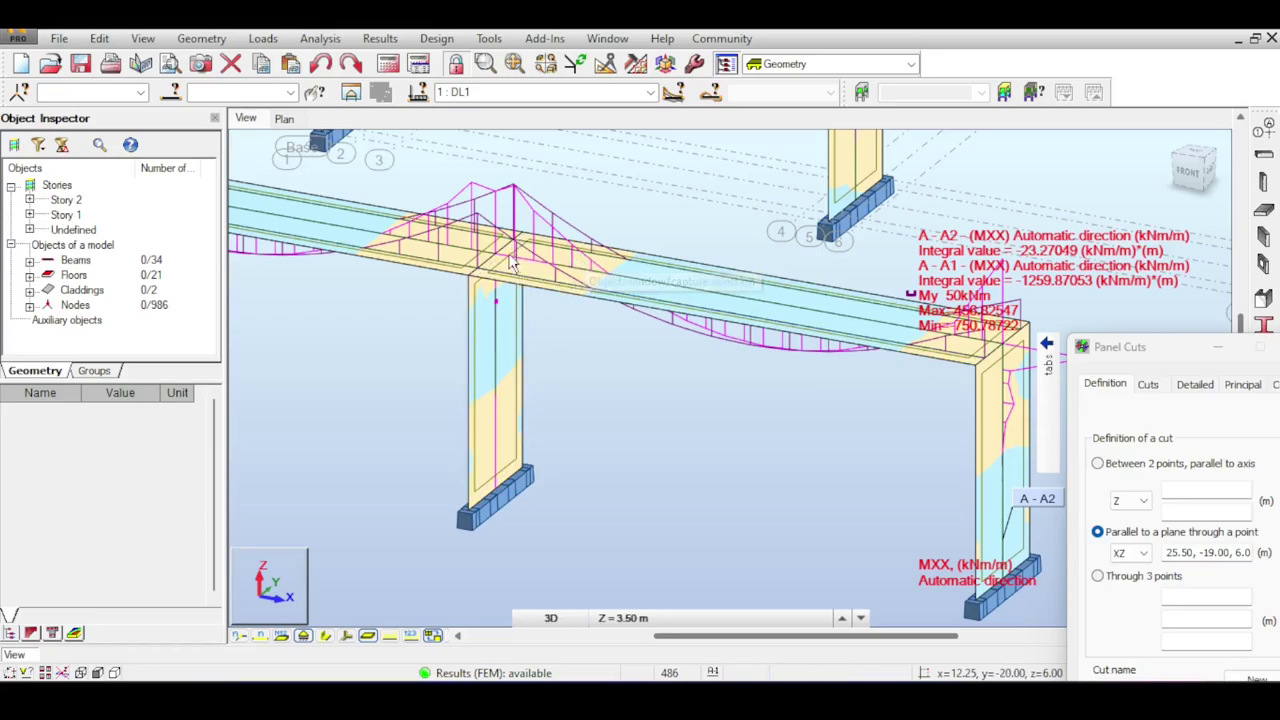
Switch to Robot Structural Analysis and examine the copied frame's moment continuity over the middle pier and along both spans.
{"action": "scroll", "coordinate": [397, 340], "scroll_direction": "up", "scroll_amount": 3}
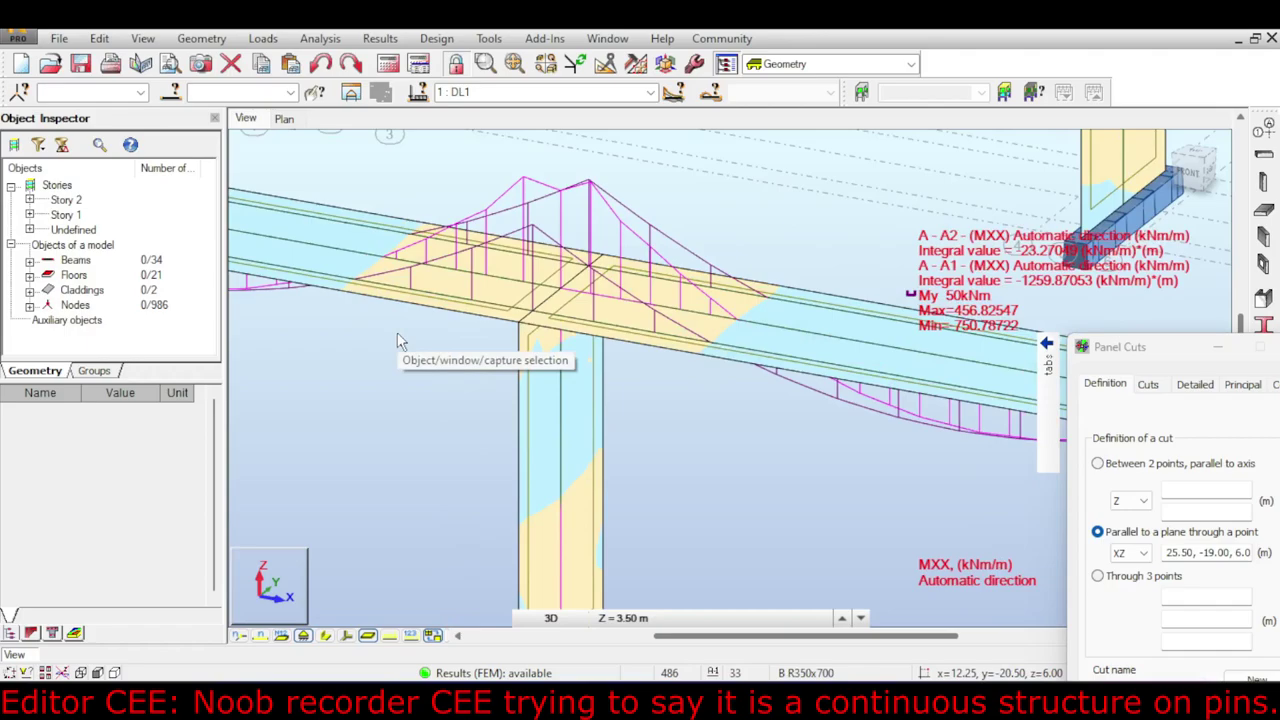
{"action": "scroll", "coordinate": [403, 334], "scroll_direction": "down", "scroll_amount": 2}
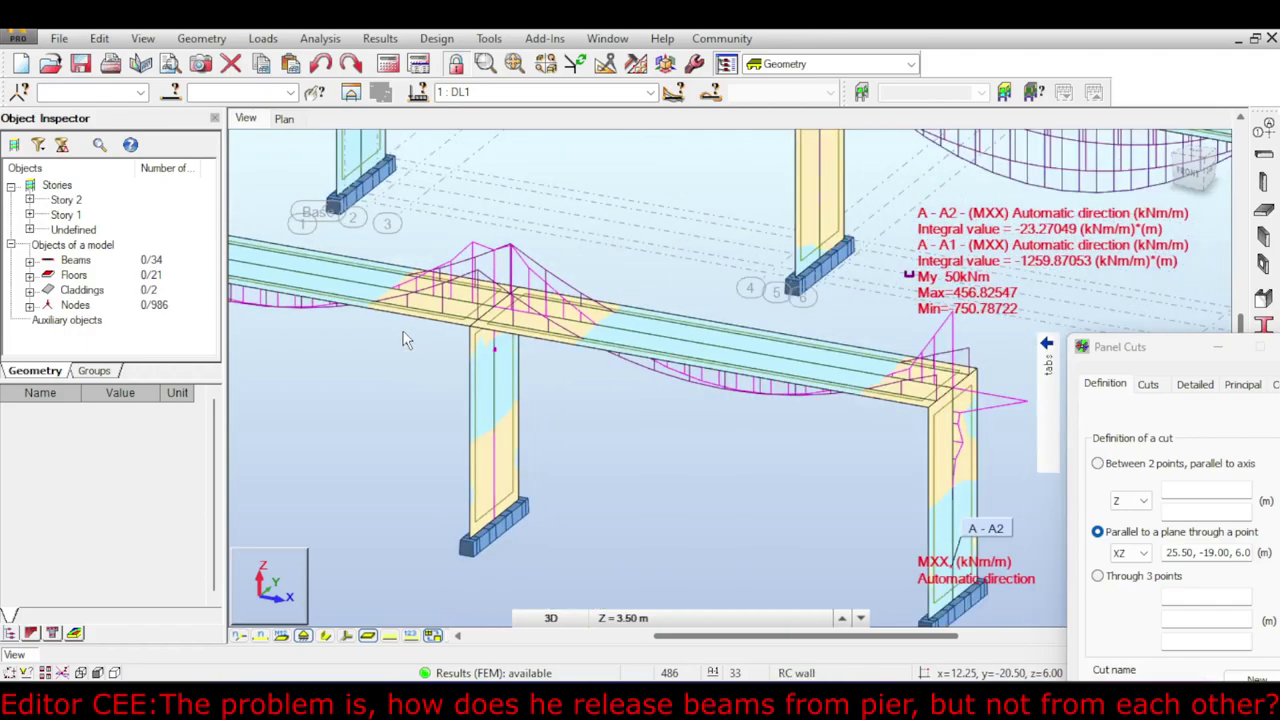
{"action": "scroll", "coordinate": [665, 358], "scroll_direction": "down", "scroll_amount": 1}
{"action": "middle_click_drag", "start_coordinate": [665, 358], "coordinate": [669, 300]}
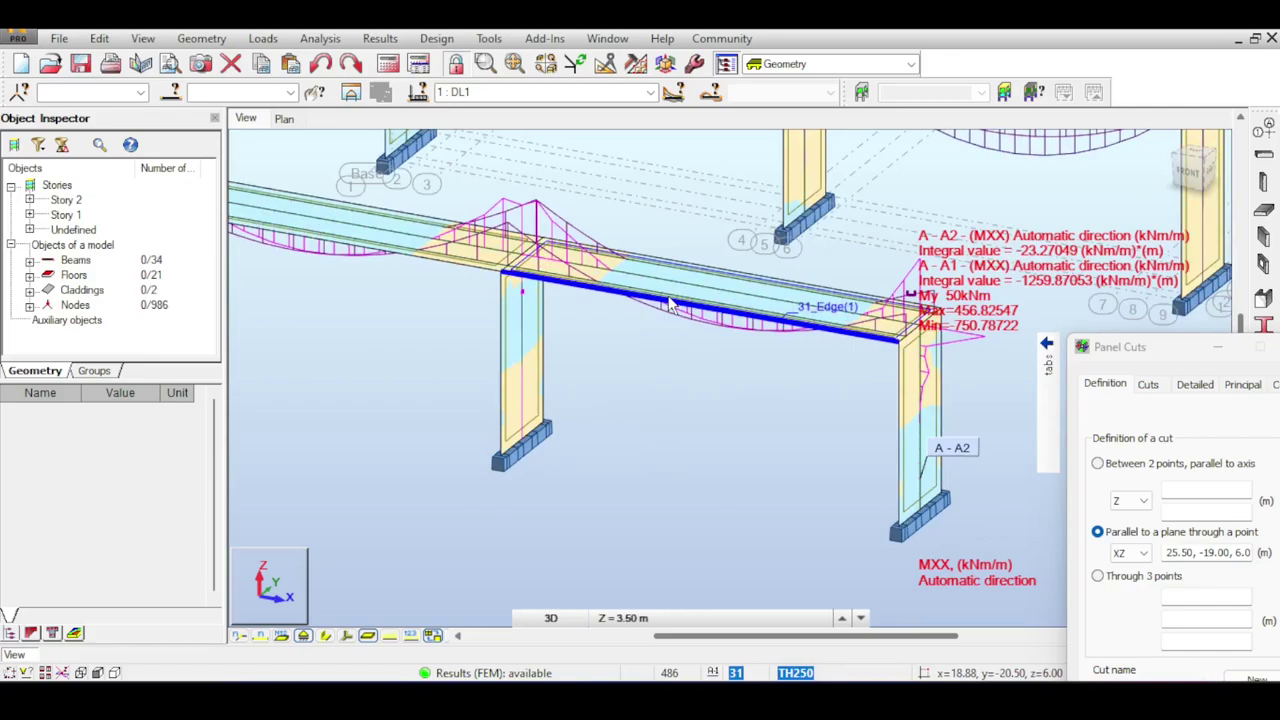
{"action": "scroll", "coordinate": [660, 330], "scroll_direction": "down", "scroll_amount": 3}
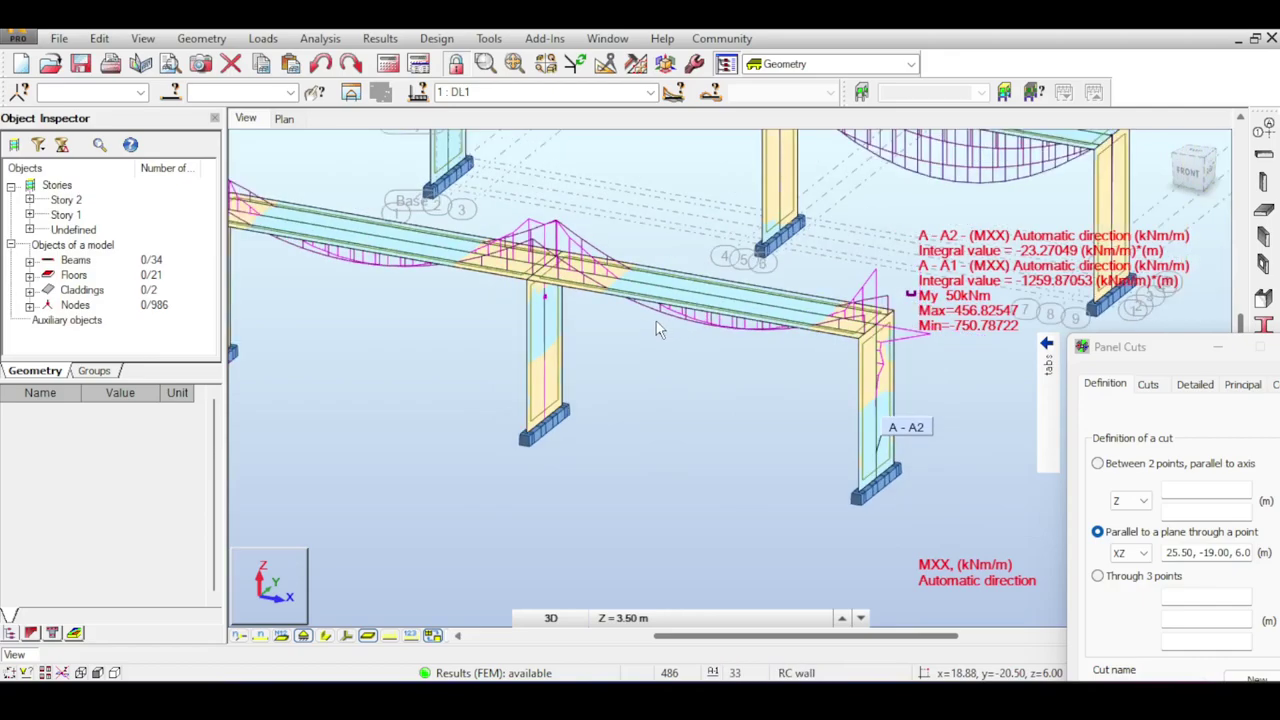
{"action": "scroll", "coordinate": [659, 366], "scroll_direction": "down", "scroll_amount": 1}
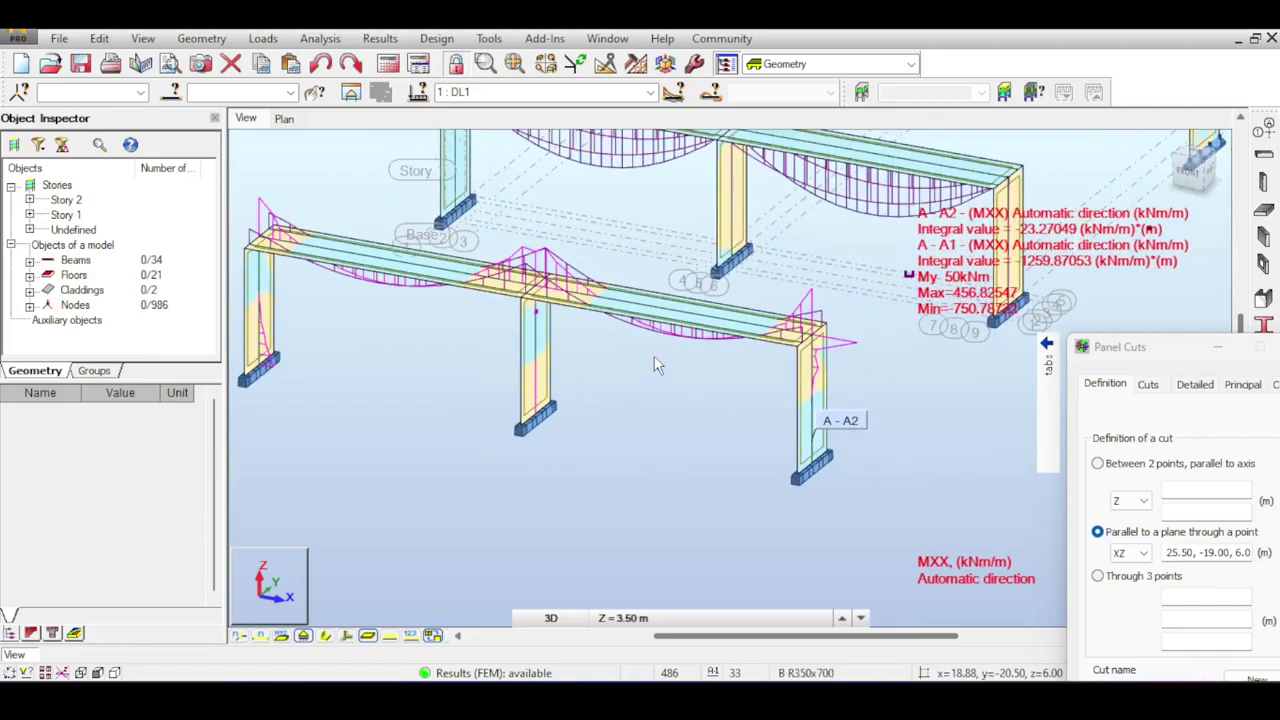
{"action": "middle_click_drag", "start_coordinate": [654, 358], "coordinate": [631, 375]}
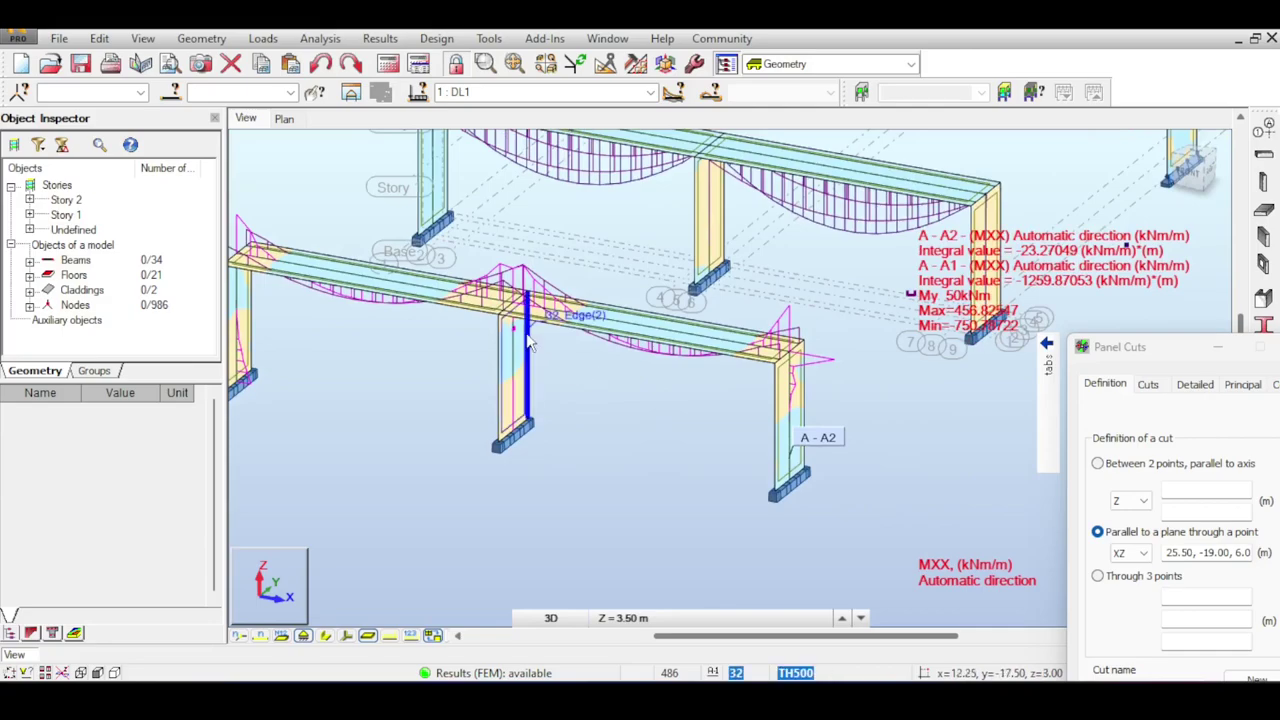
{"action": "middle_click_drag", "start_coordinate": [548, 341], "coordinate": [586, 367]}
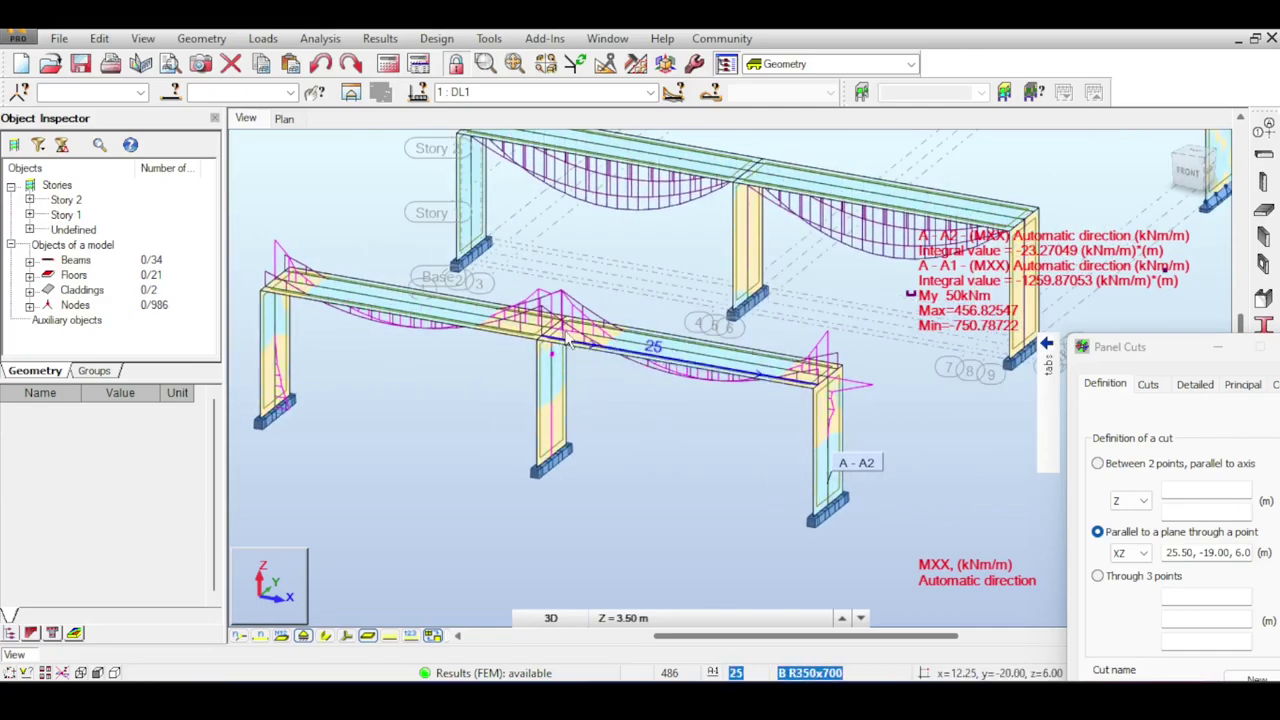
{"action": "scroll", "coordinate": [570, 342], "scroll_direction": "up", "scroll_amount": 1}
{"action": "scroll", "coordinate": [580, 357], "scroll_direction": "up", "scroll_amount": 1}
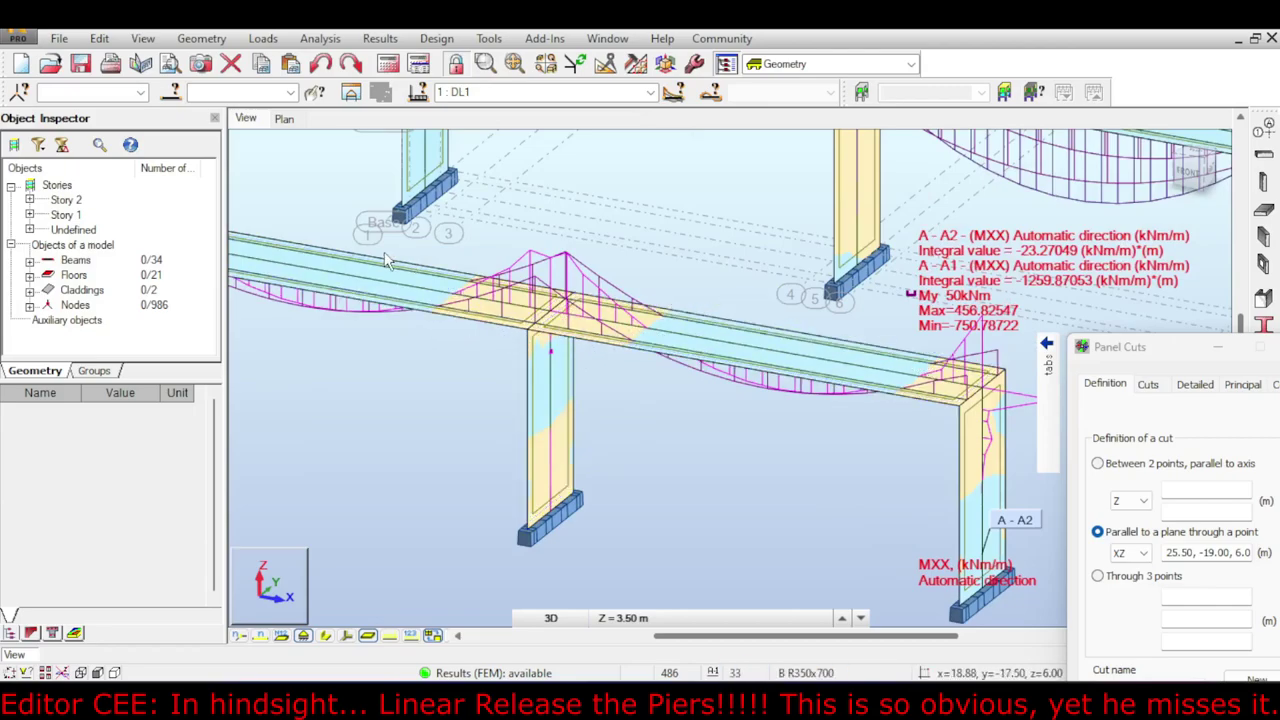
{"action": "scroll", "coordinate": [832, 382], "scroll_direction": "down", "scroll_amount": 1}
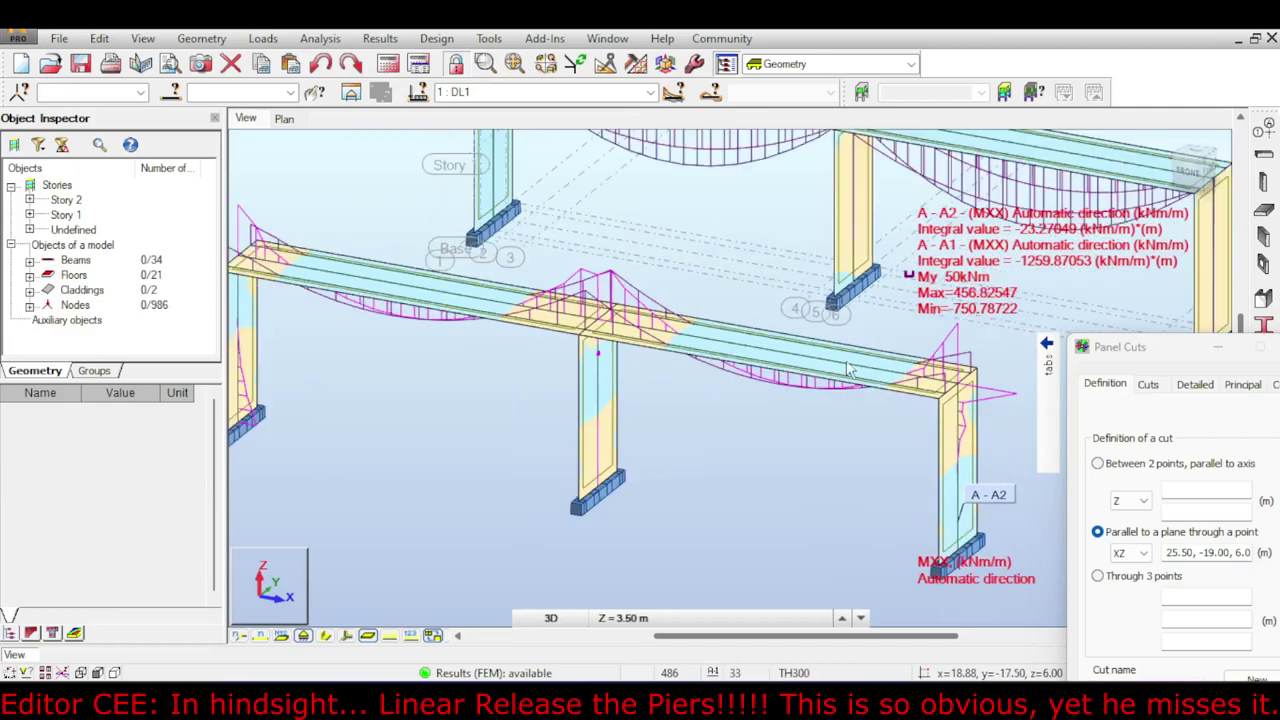
Compare the overlaid moment diagrams of all frames from the front and return to the 3D view of the copied frame.
{"action": "left_click", "coordinate": [1196, 190]}
{"action": "middle_click_drag", "start_coordinate": [716, 279], "coordinate": [750, 254]}
{"action": "scroll", "coordinate": [750, 254], "scroll_direction": "down", "scroll_amount": 2}
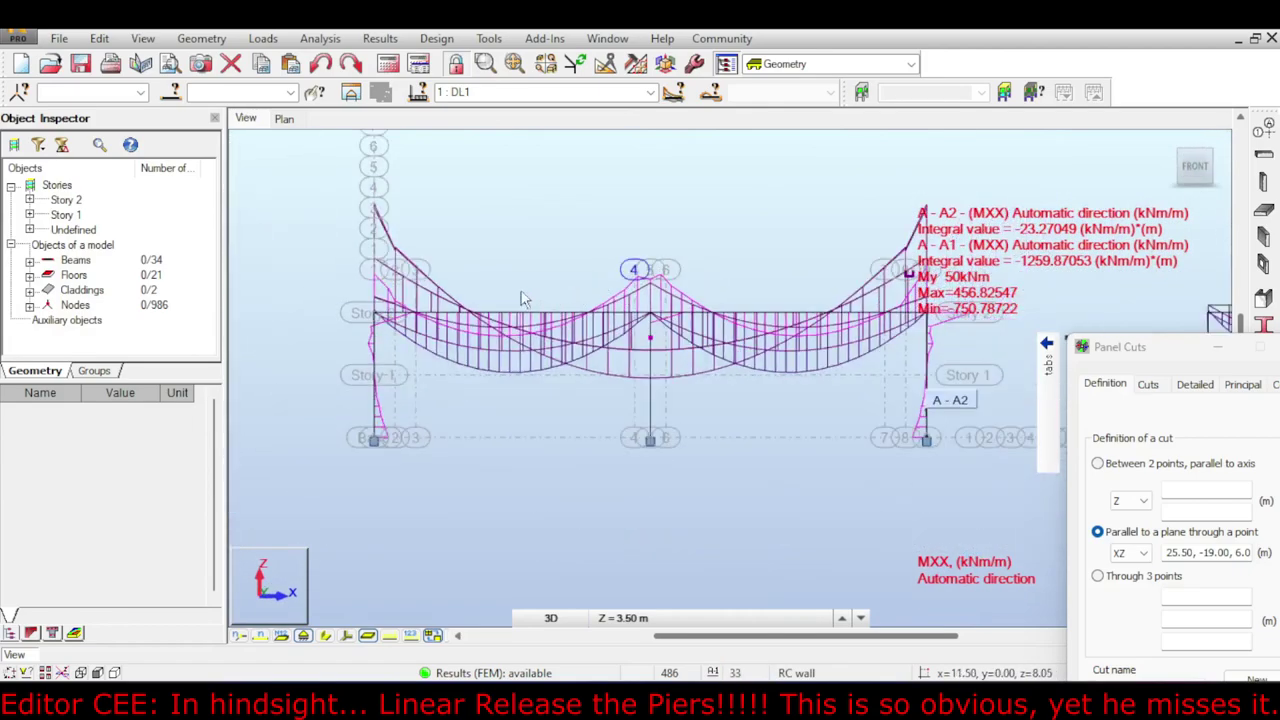
{"action": "middle_click_drag", "start_coordinate": [392, 264], "coordinate": [337, 257]}
{"action": "left_click_drag", "start_coordinate": [313, 250], "coordinate": [274, 355]}
{"action": "left_click", "coordinate": [980, 162]}
{"action": "left_click", "coordinate": [725, 196]}
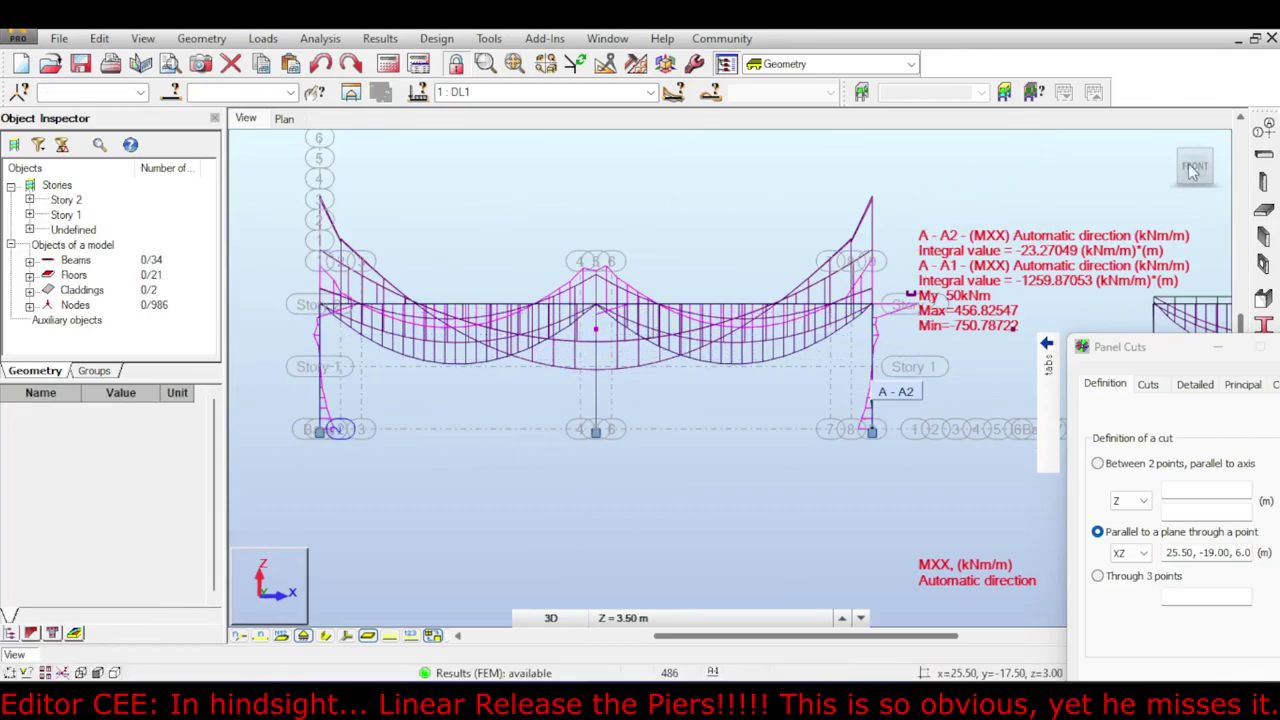
{"action": "left_click", "coordinate": [1173, 145]}
{"action": "scroll", "coordinate": [670, 335], "scroll_direction": "up", "scroll_amount": 5}
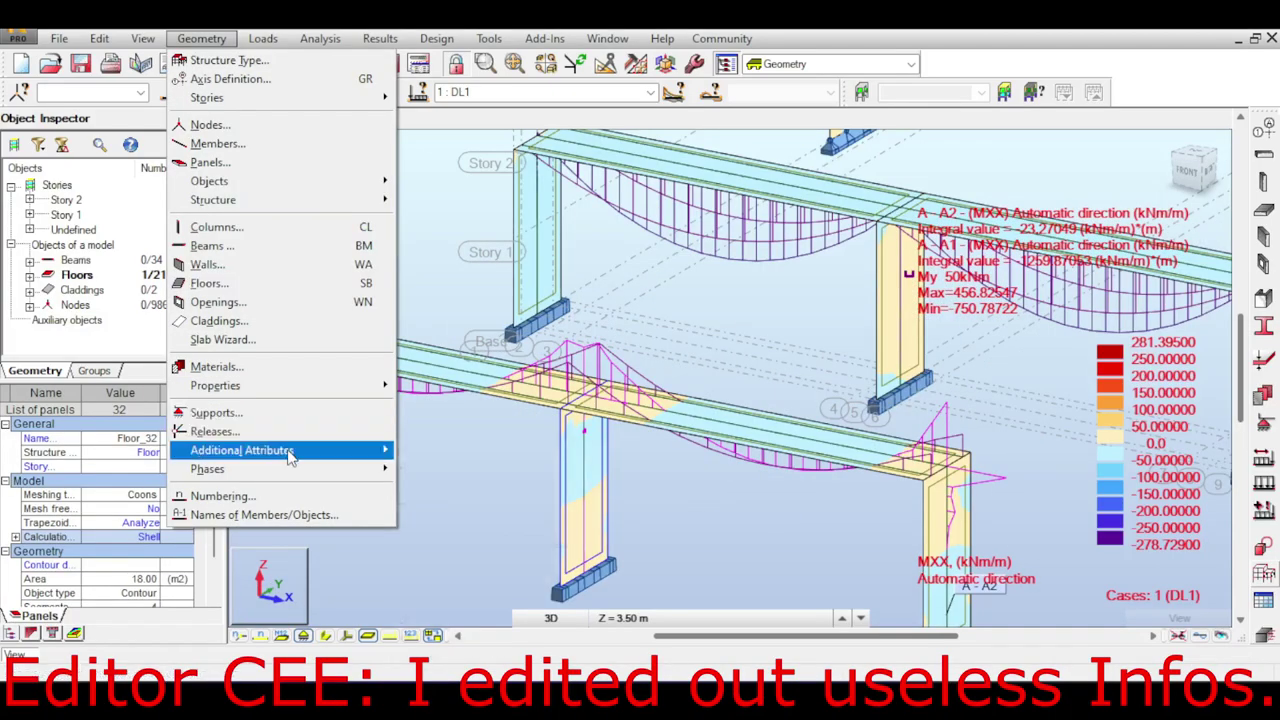
Assign a Pinned linear release to the top edge of the copied frame's end pier where it meets the slab.
{"action": "mouse_move", "coordinate": [289, 455]}
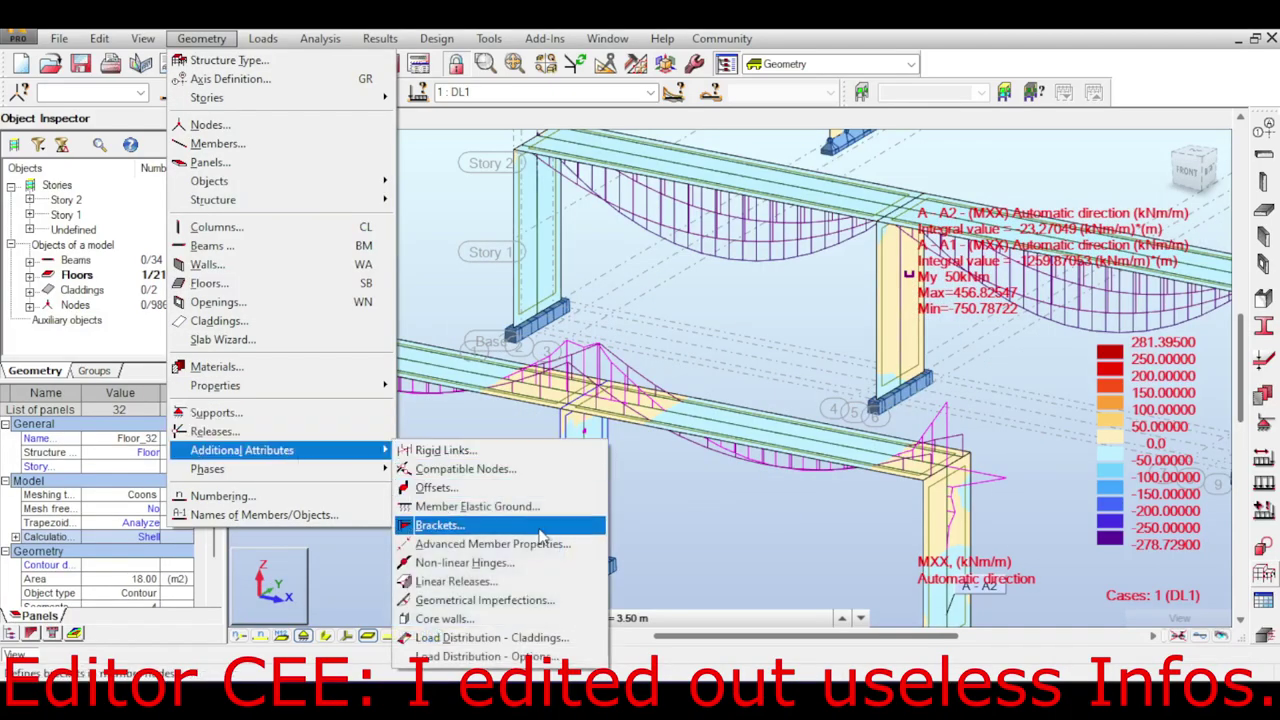
{"action": "left_click", "coordinate": [480, 580]}
{"action": "middle_click_drag", "start_coordinate": [765, 368], "coordinate": [711, 277]}
{"action": "left_click", "coordinate": [972, 347]}
{"action": "middle_click_drag", "start_coordinate": [862, 462], "coordinate": [796, 447]}
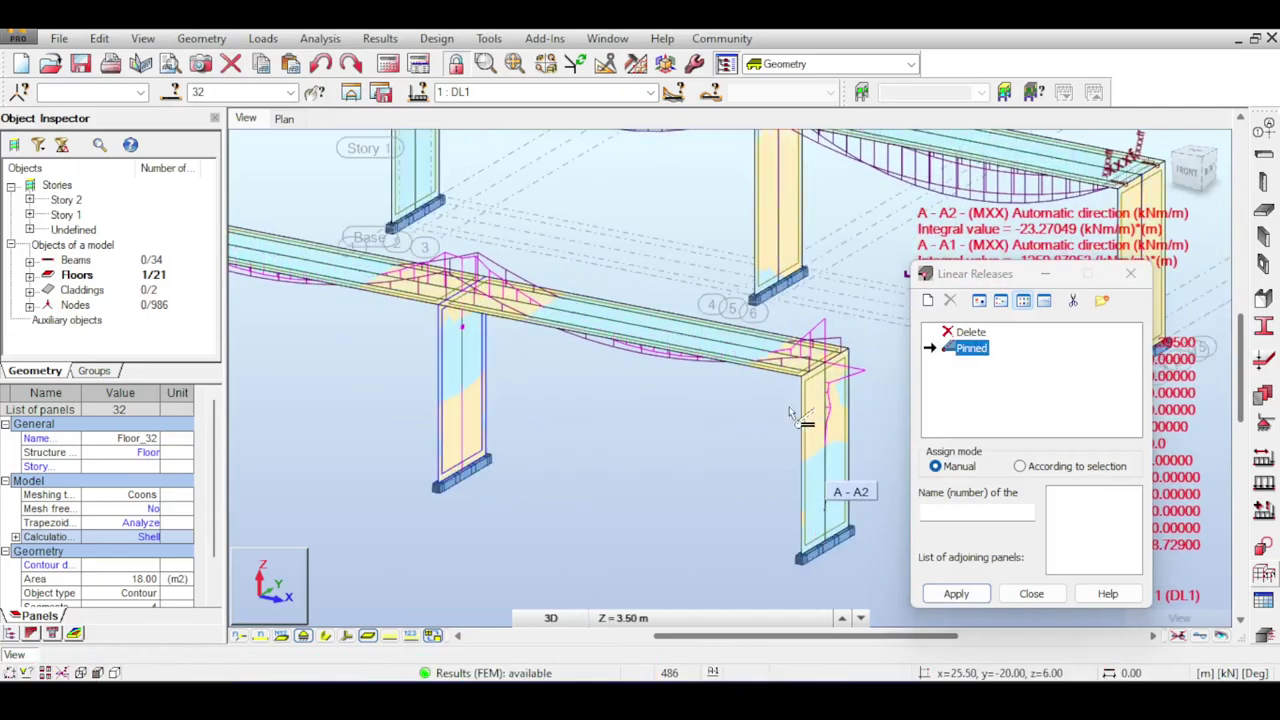
{"action": "scroll", "coordinate": [823, 380], "scroll_direction": "up", "scroll_amount": 2}
{"action": "scroll", "coordinate": [828, 387], "scroll_direction": "up", "scroll_amount": 1}
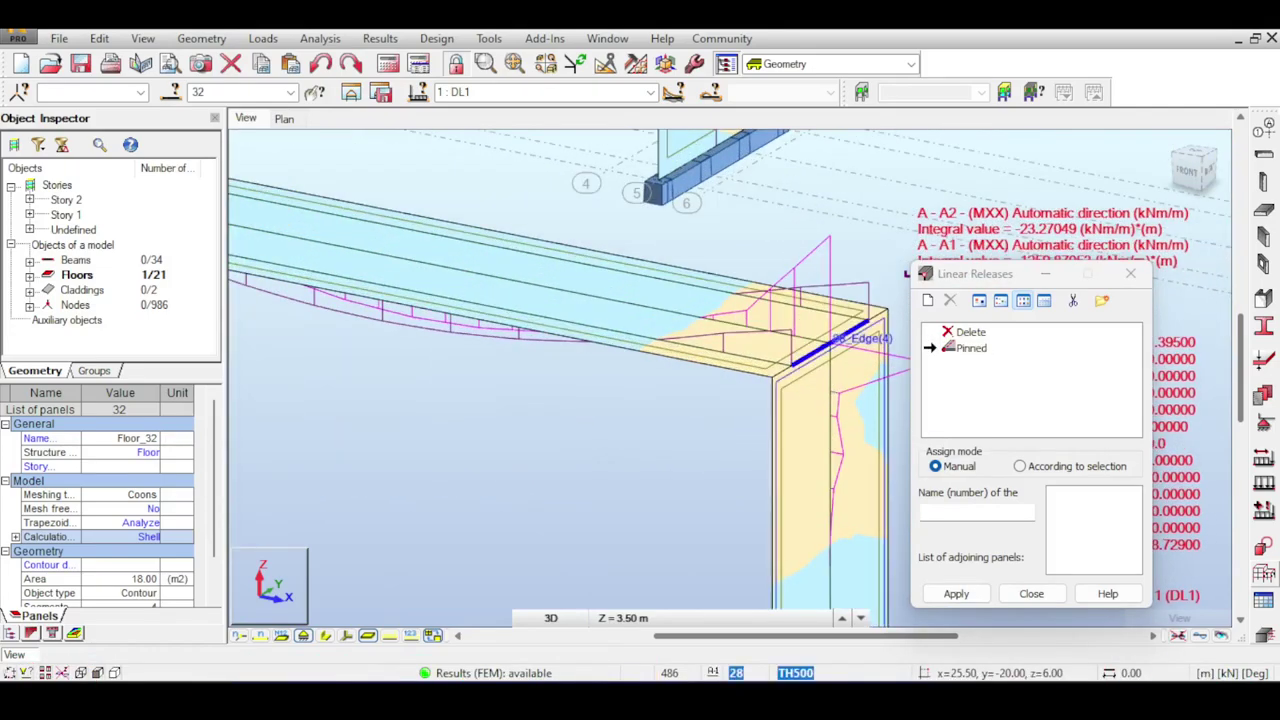
{"action": "left_click", "coordinate": [822, 385]}
{"action": "left_click", "coordinate": [697, 394]}
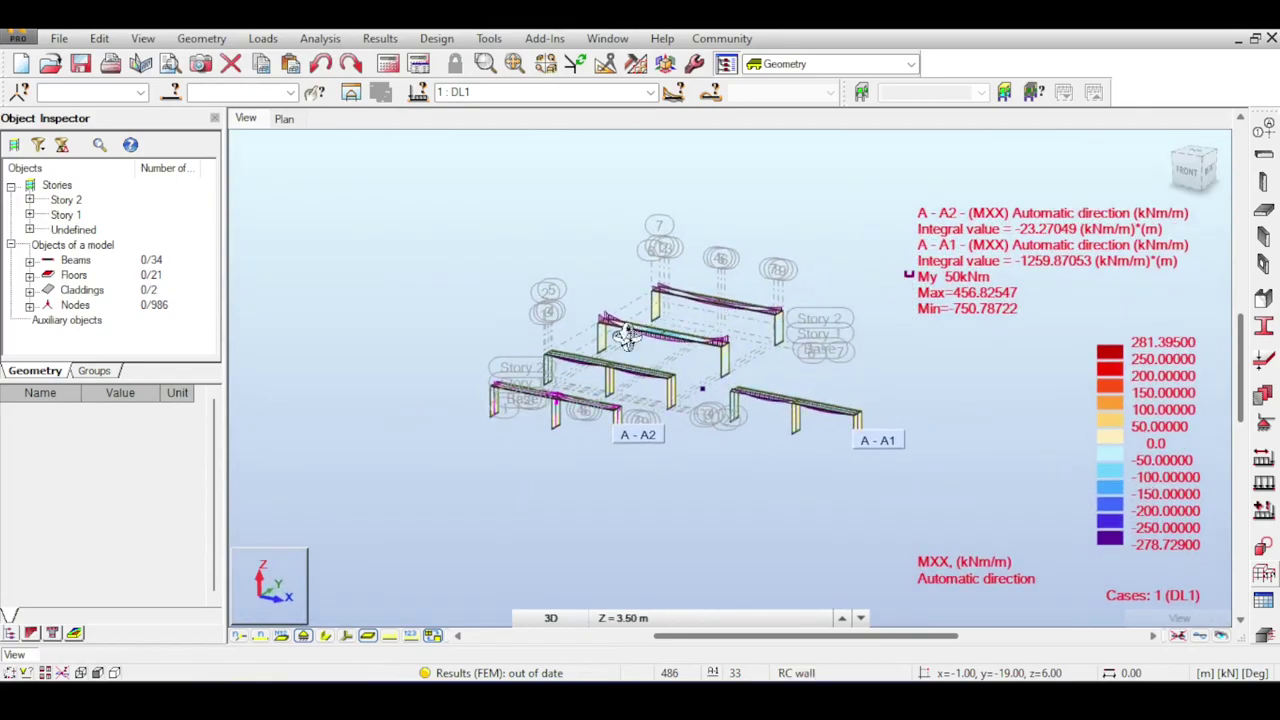
Recalculate the model to update the copied frame's moments with the pinned linear release at its end pier.
{"action": "scroll", "coordinate": [516, 398], "scroll_direction": "up", "scroll_amount": 4}
{"action": "middle_click_drag", "start_coordinate": [477, 283], "coordinate": [572, 130]}
{"action": "left_click", "coordinate": [388, 64]}
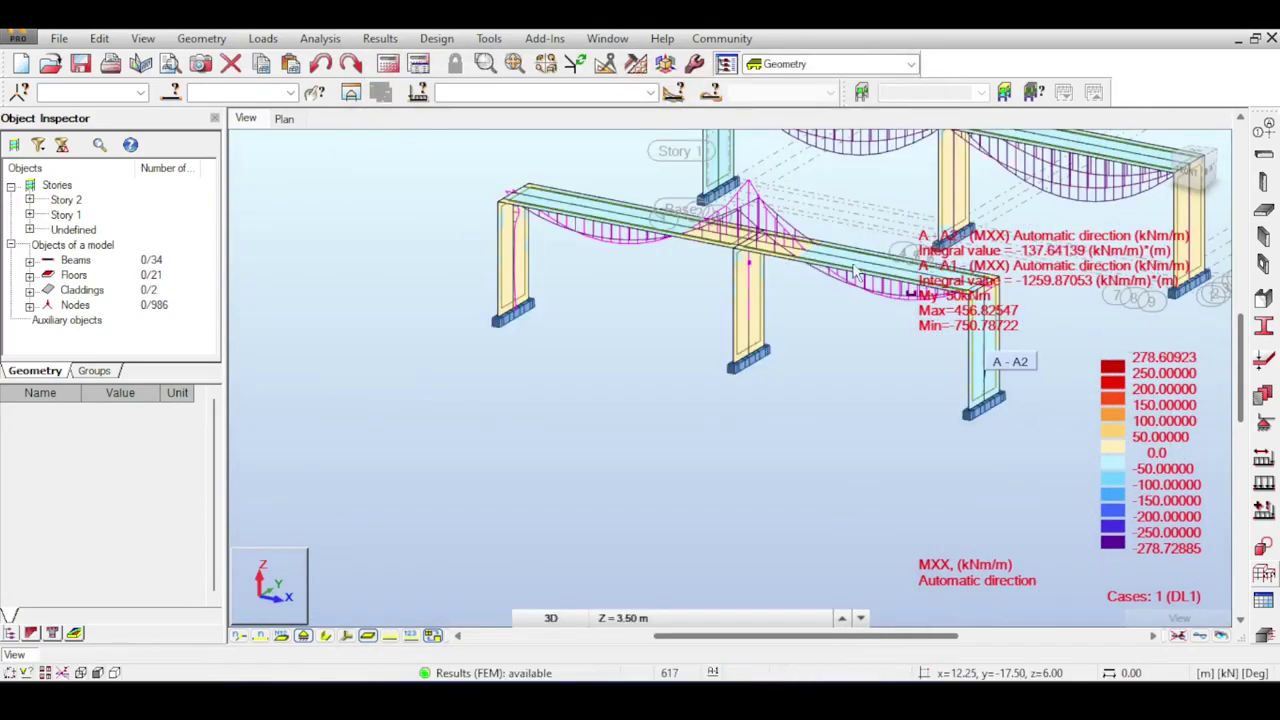
Compare the updated moment diagrams across all frames, then examine the two-span frame at the front, including its middle pier.
{"action": "left_click_drag", "start_coordinate": [1191, 180], "coordinate": [951, 540]}
{"action": "middle_click_drag", "start_coordinate": [746, 286], "coordinate": [714, 298]}
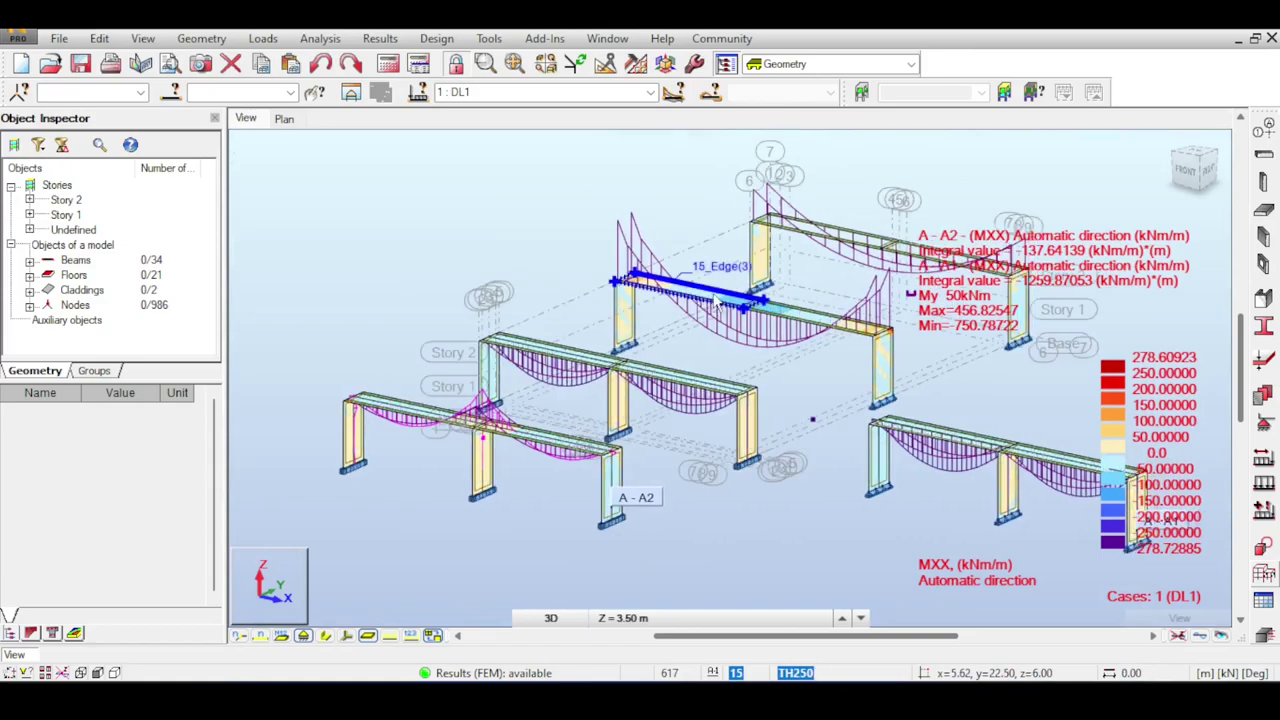
{"action": "scroll", "coordinate": [714, 298], "scroll_direction": "down", "scroll_amount": 1}
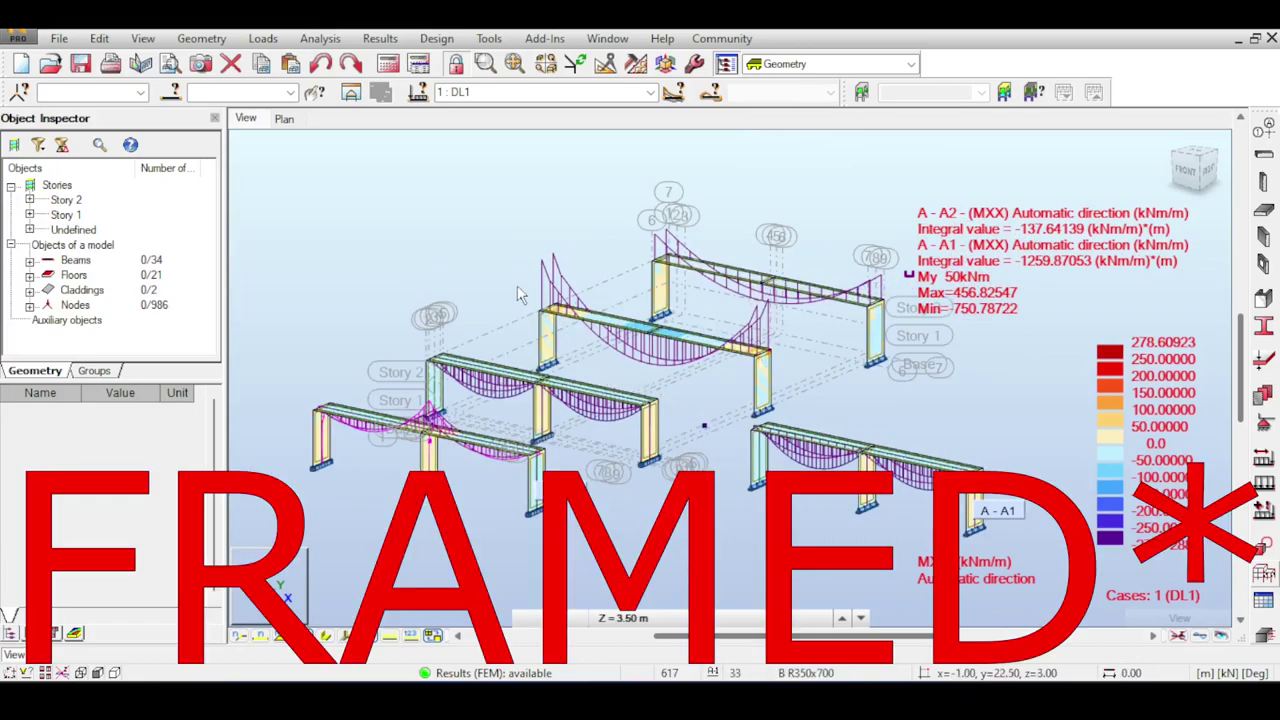
{"action": "scroll", "coordinate": [860, 285], "scroll_direction": "up", "scroll_amount": 2}
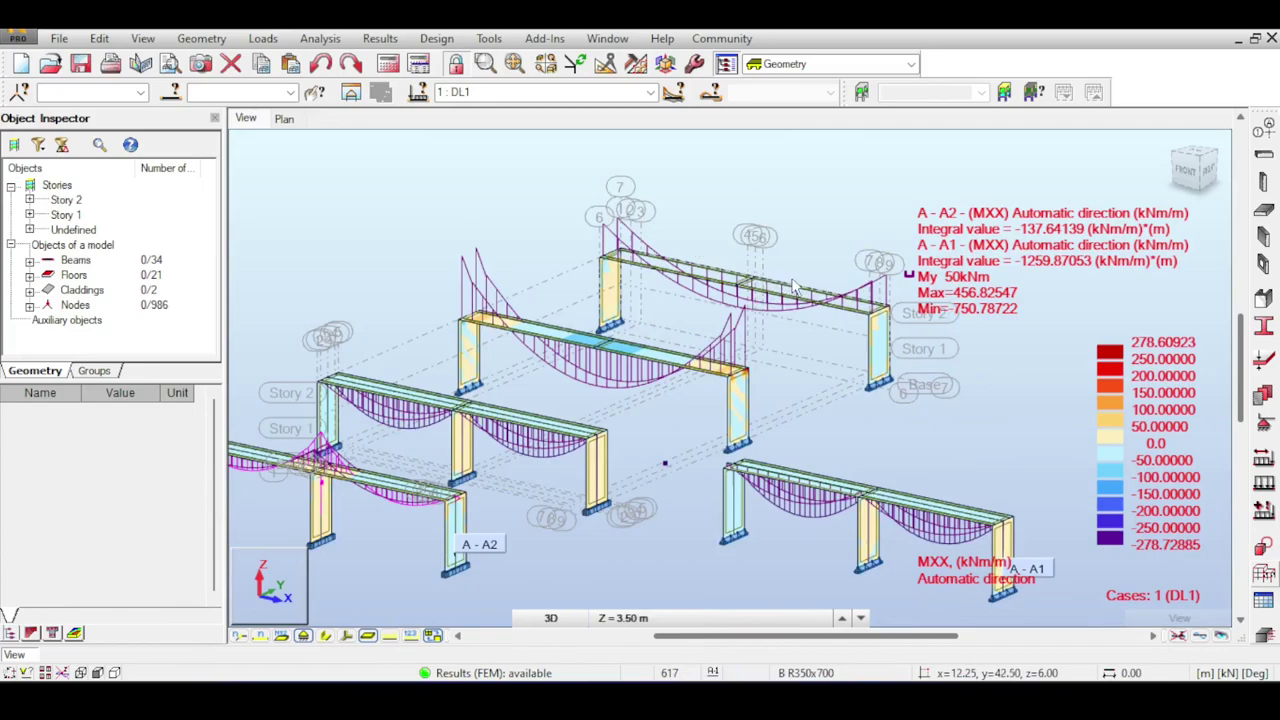
{"action": "scroll", "coordinate": [796, 287], "scroll_direction": "down", "scroll_amount": 2}
{"action": "scroll", "coordinate": [574, 446], "scroll_direction": "up", "scroll_amount": 2}
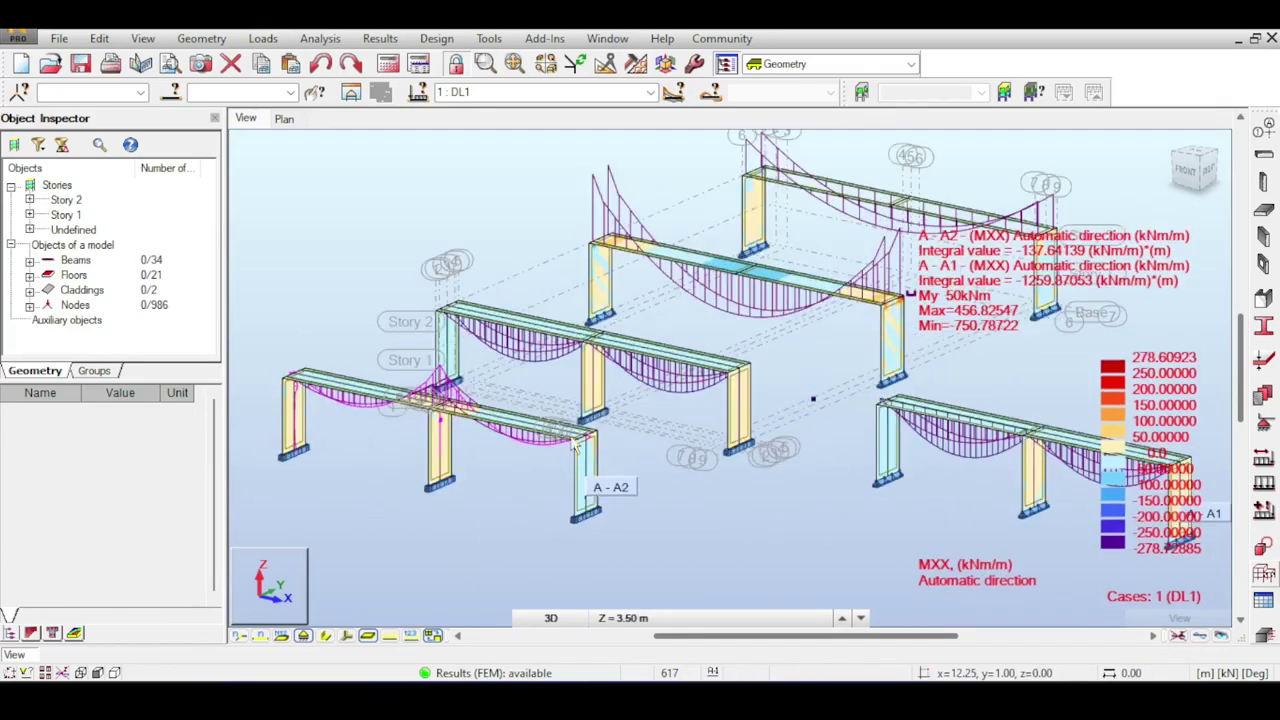
{"action": "middle_click_drag", "start_coordinate": [329, 395], "coordinate": [510, 355]}
{"action": "scroll", "coordinate": [579, 389], "scroll_direction": "up", "scroll_amount": 2}
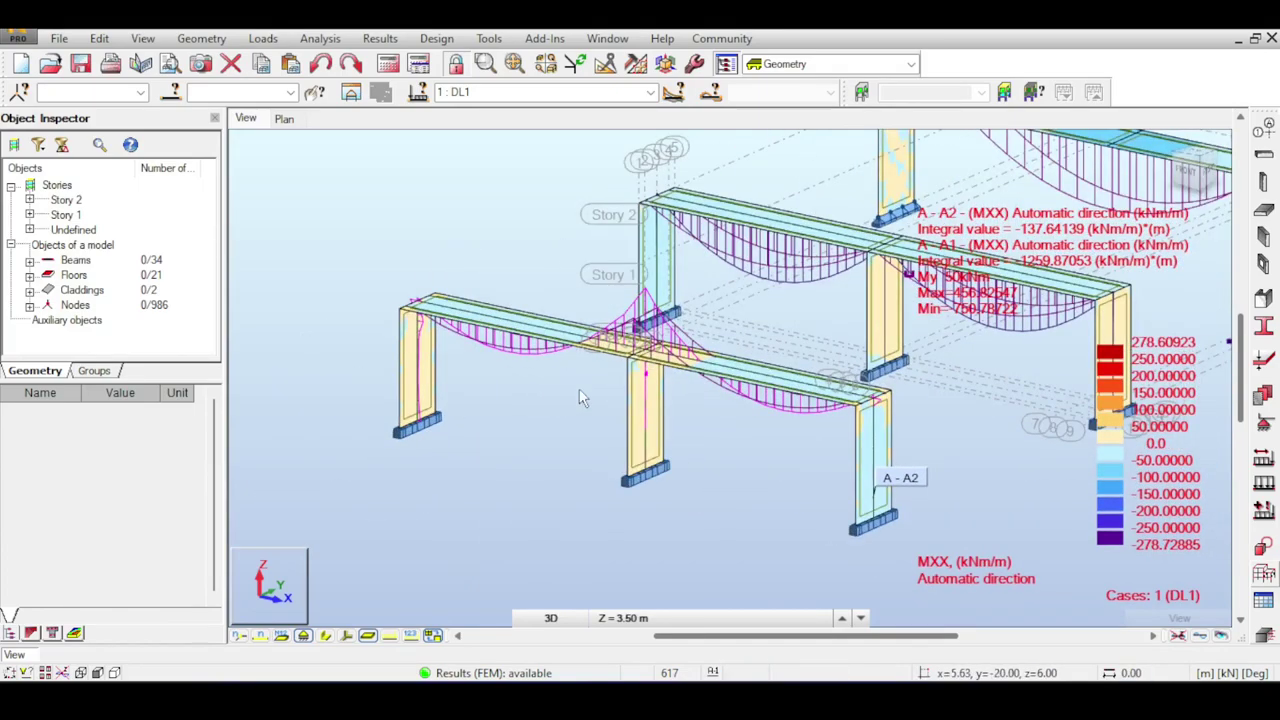
{"action": "scroll", "coordinate": [462, 355], "scroll_direction": "down", "scroll_amount": 4}
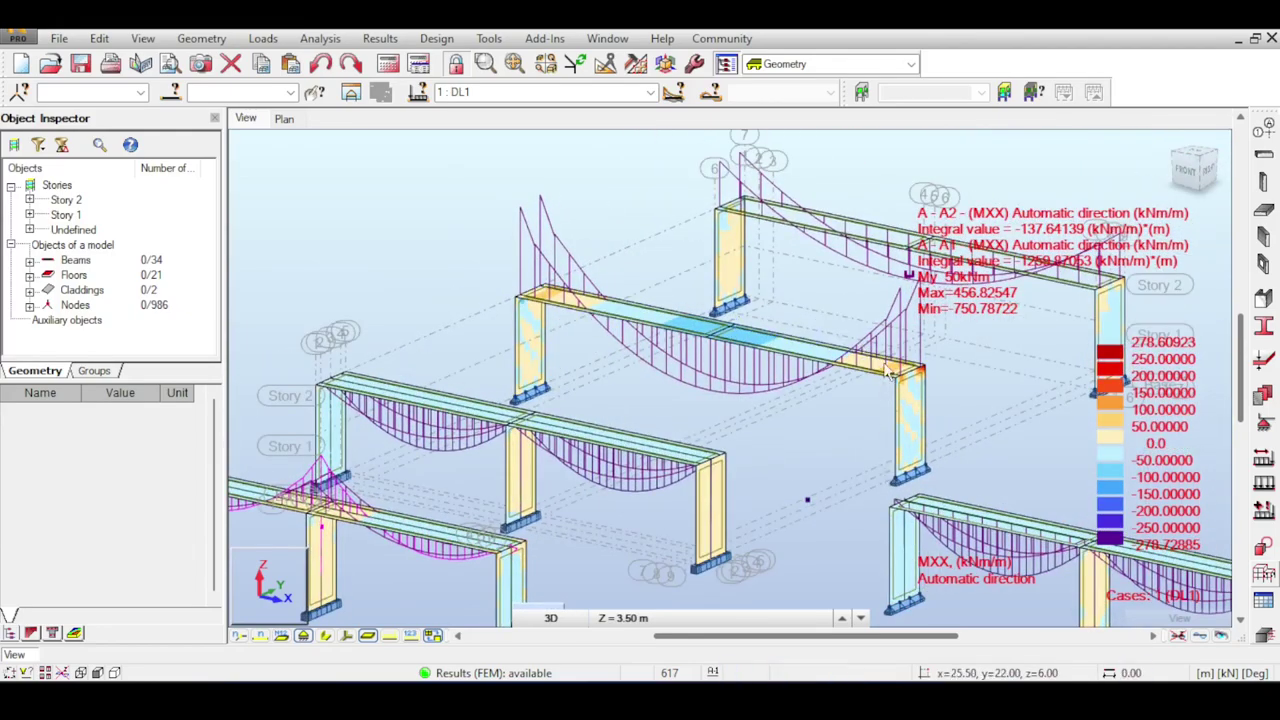
Examine the moment diagrams of the single-span frame and both spans of the two-span frame beside it, then compare all frames.
{"action": "middle_click_drag", "start_coordinate": [540, 268], "coordinate": [594, 206]}
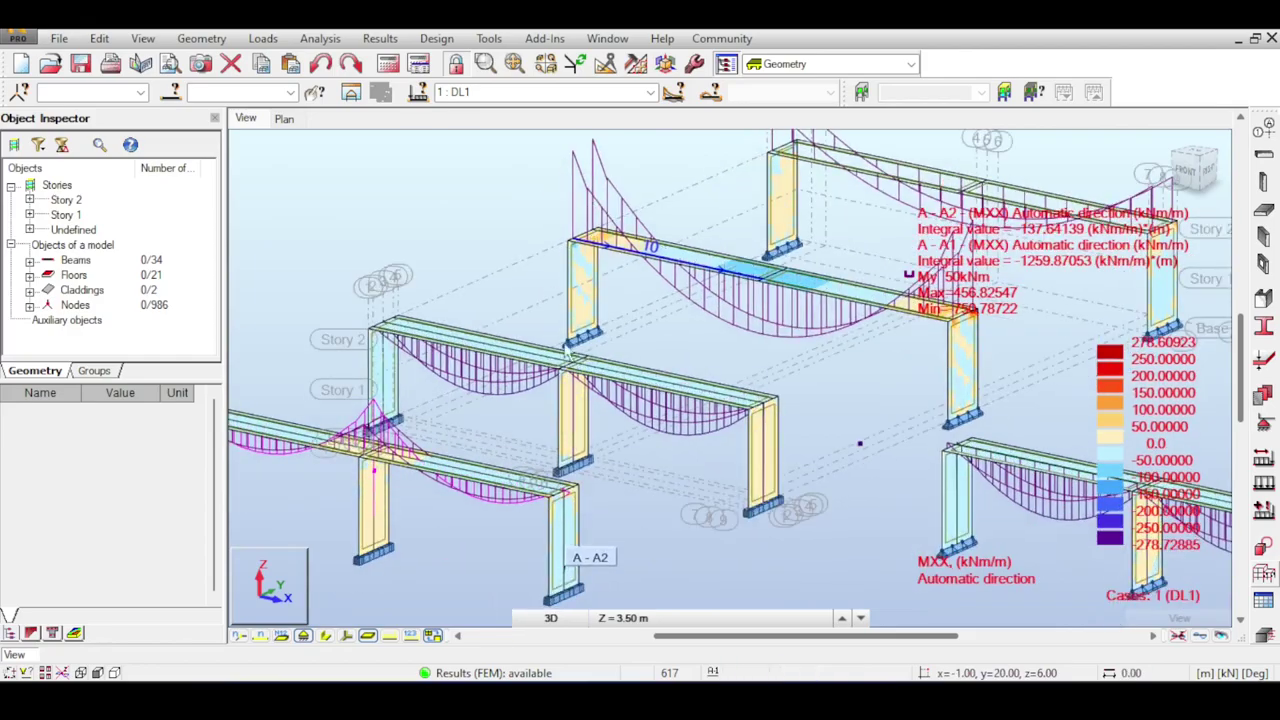
{"action": "scroll", "coordinate": [617, 424], "scroll_direction": "up", "scroll_amount": 2}
{"action": "scroll", "coordinate": [668, 436], "scroll_direction": "up", "scroll_amount": 1}
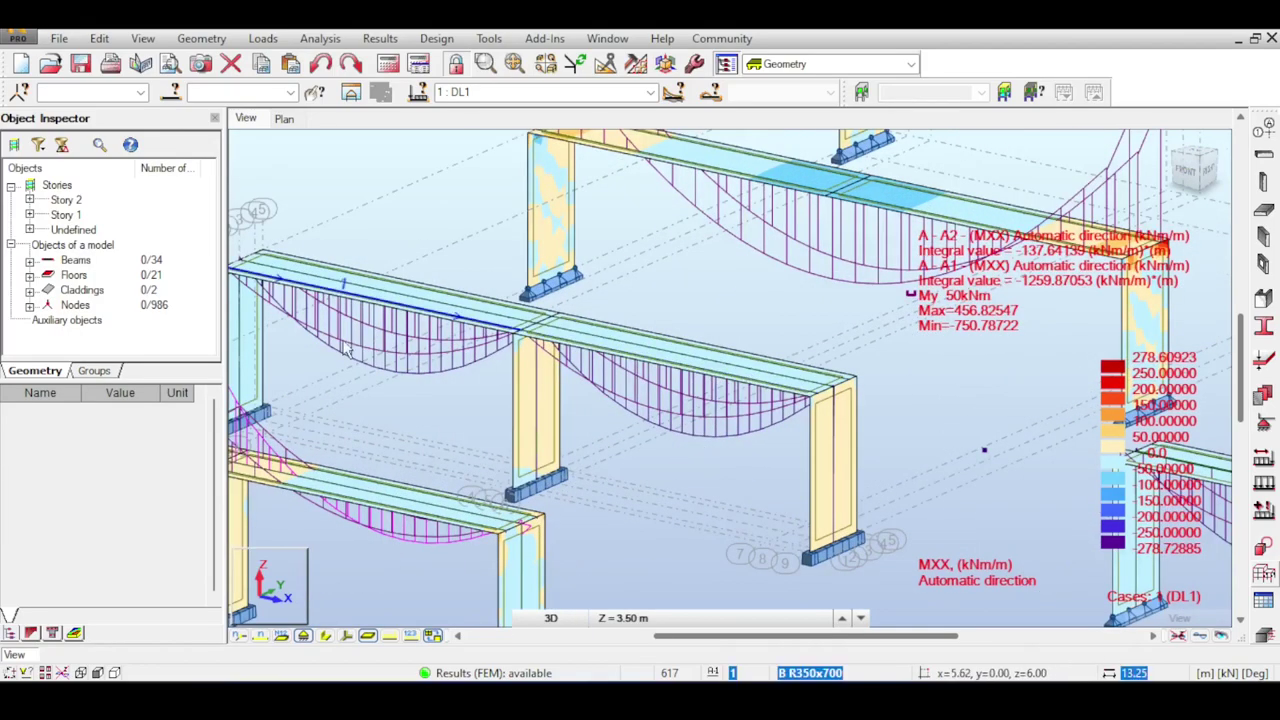
{"action": "scroll", "coordinate": [392, 342], "scroll_direction": "down", "scroll_amount": 5}
{"action": "middle_click_drag", "start_coordinate": [395, 345], "coordinate": [551, 312]}
{"action": "scroll", "coordinate": [521, 325], "scroll_direction": "up", "scroll_amount": 4}
{"action": "scroll", "coordinate": [558, 330], "scroll_direction": "down", "scroll_amount": 3}
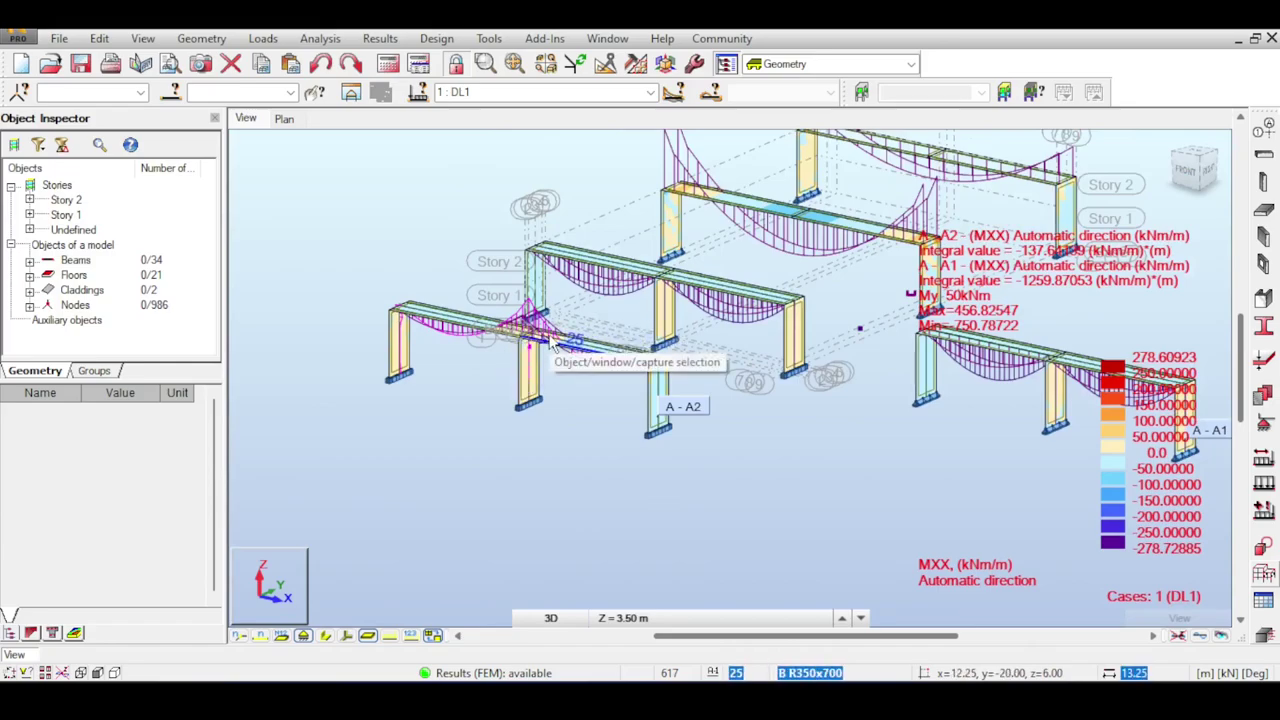
{"action": "scroll", "coordinate": [560, 345], "scroll_direction": "down", "scroll_amount": 3}
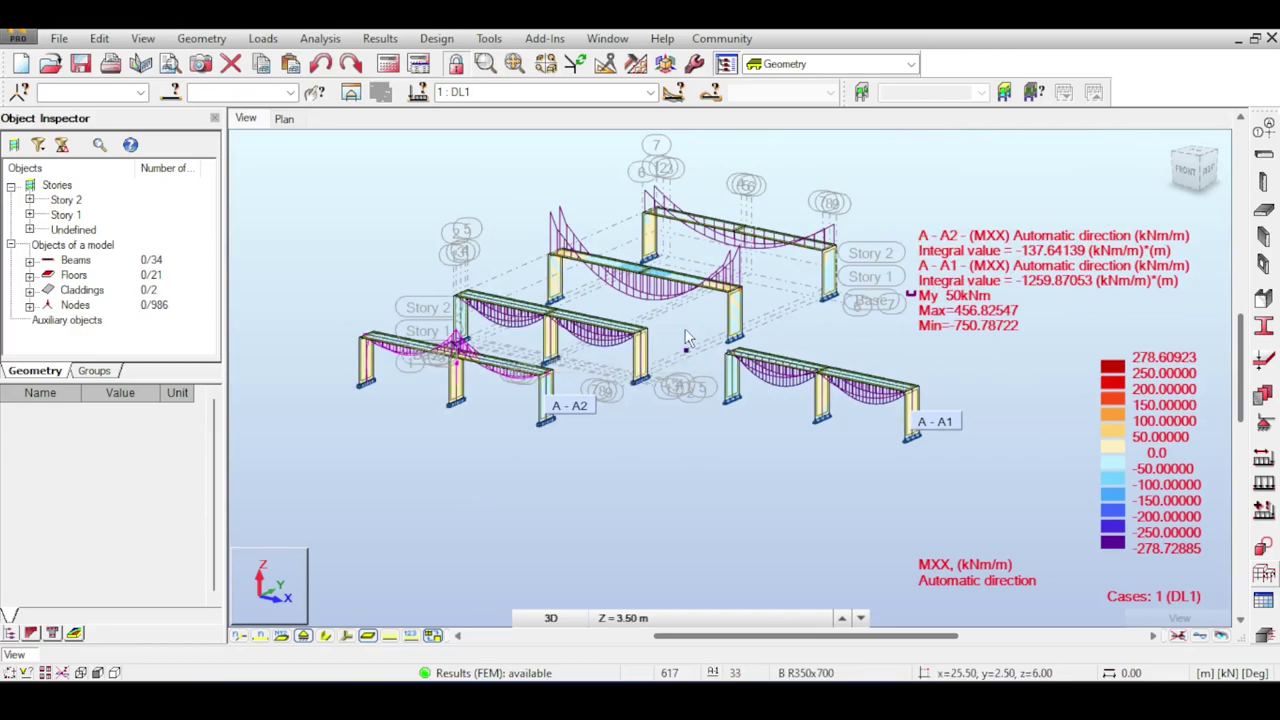
{"action": "scroll", "coordinate": [830, 355], "scroll_direction": "up", "scroll_amount": 2}
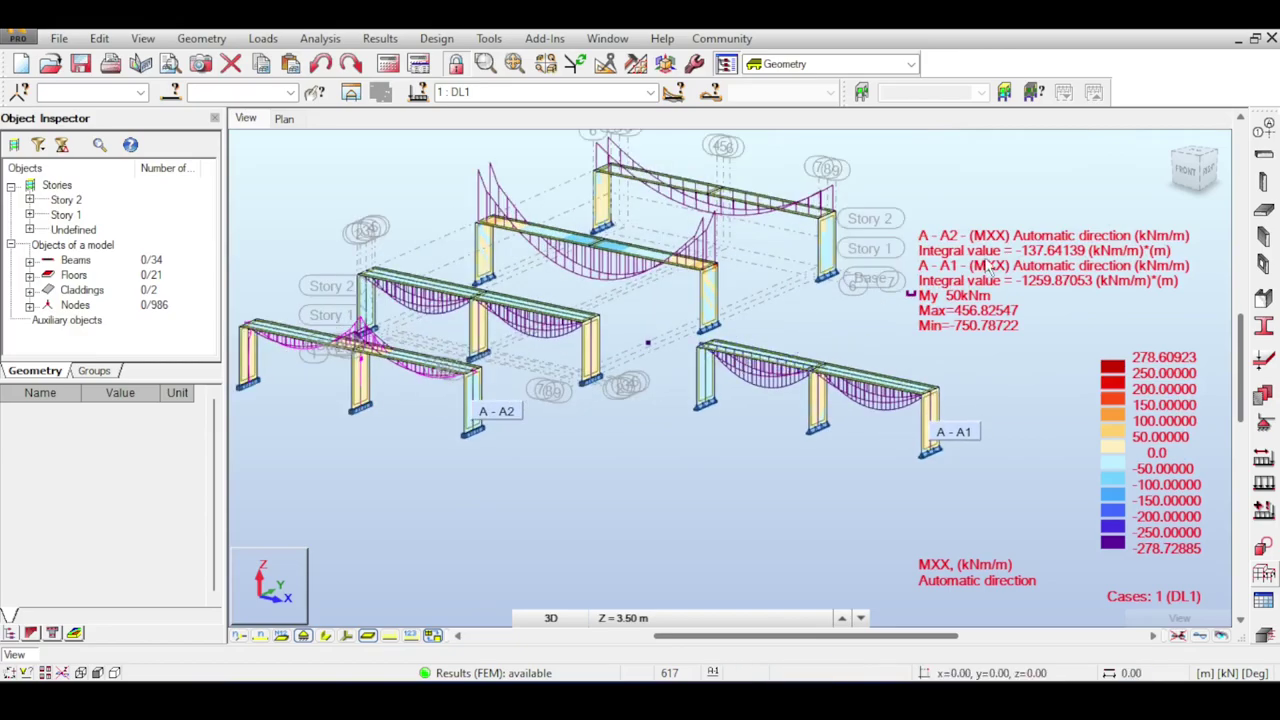
{"action": "scroll", "coordinate": [822, 292], "scroll_direction": "down", "scroll_amount": 2}
Delete the whole copied two-span frame with panel cut A - A1, accepting the change in result status.
{"action": "left_click", "coordinate": [1190, 163]}
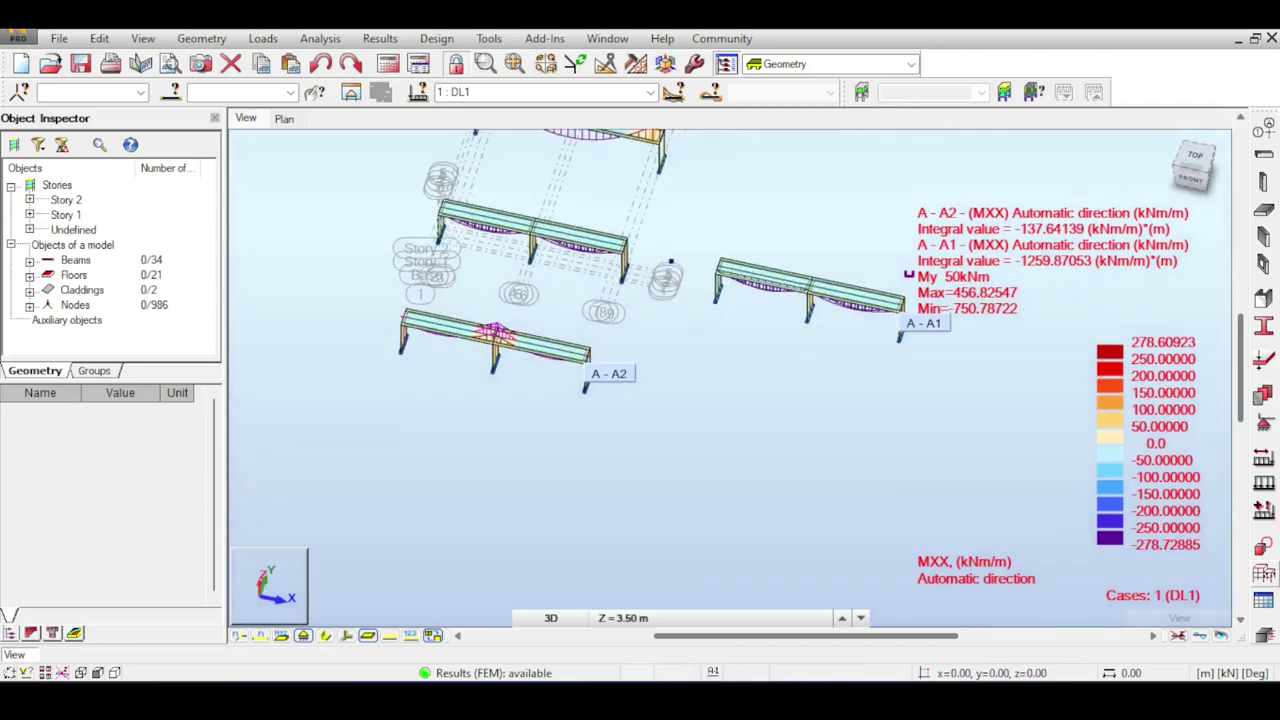
{"action": "middle_click_drag", "start_coordinate": [752, 249], "coordinate": [717, 265]}
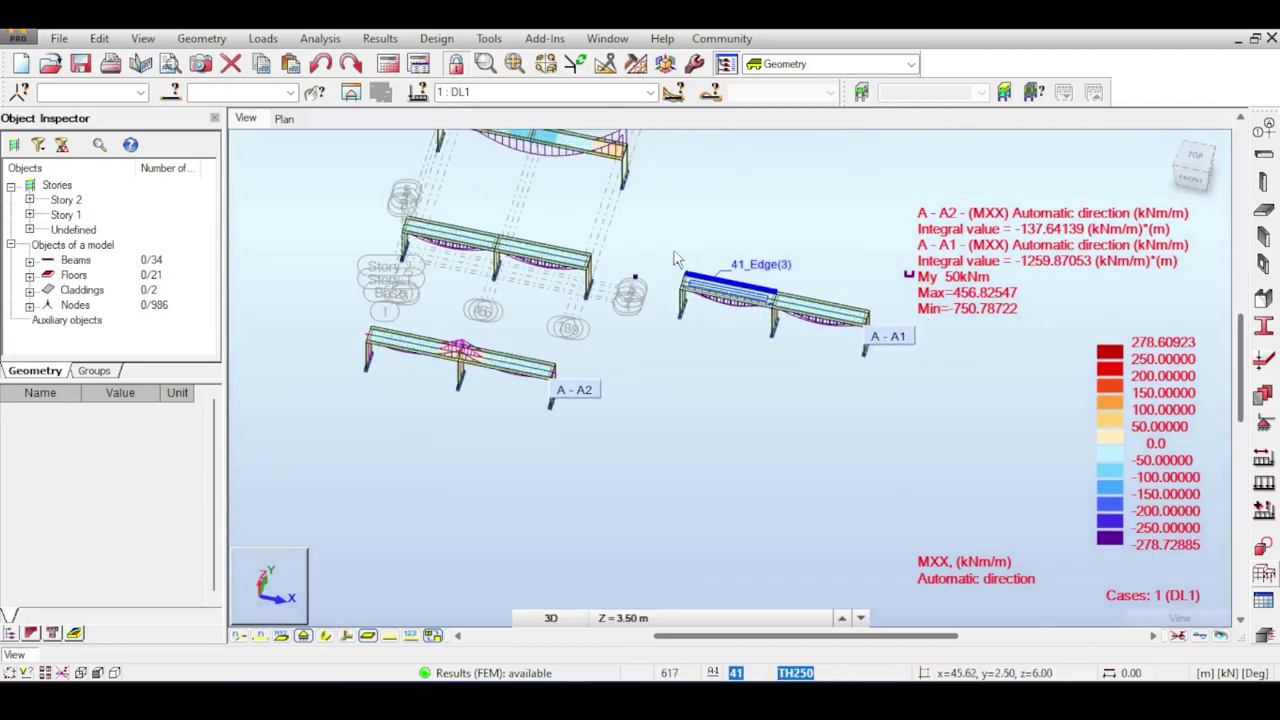
{"action": "left_click_drag", "start_coordinate": [660, 223], "coordinate": [905, 390]}
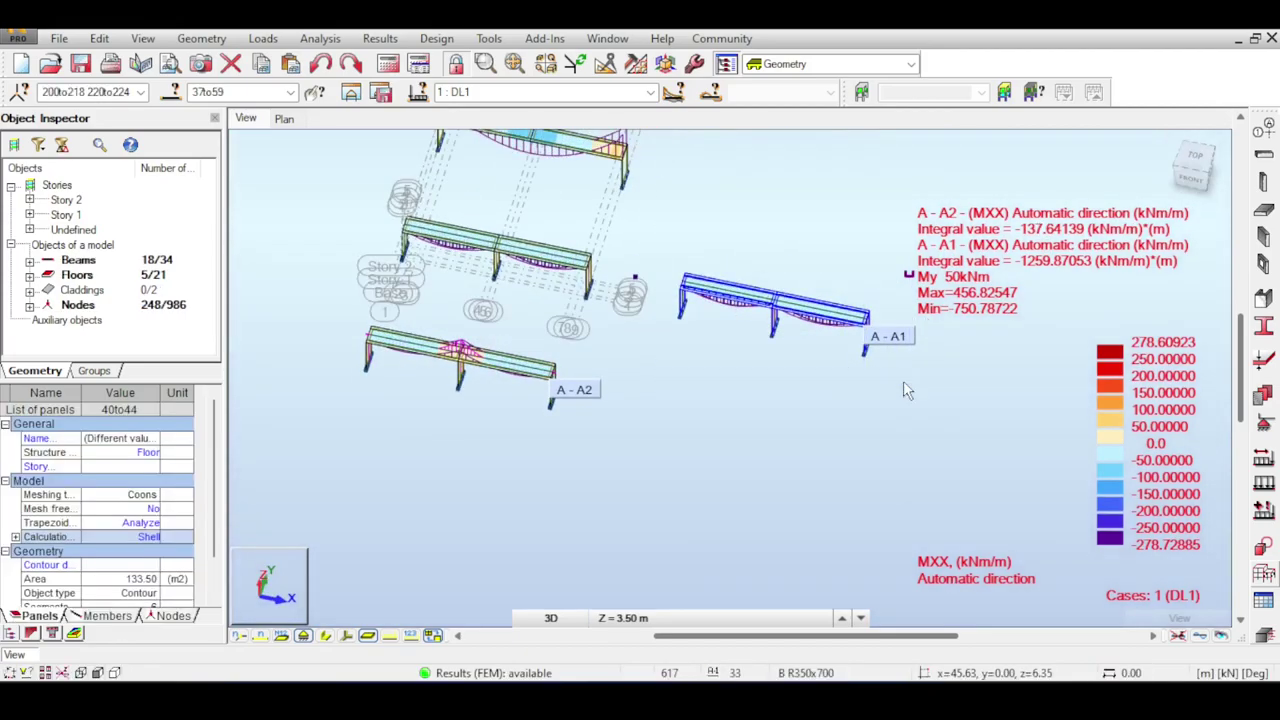
{"action": "key", "text": "Delete"}
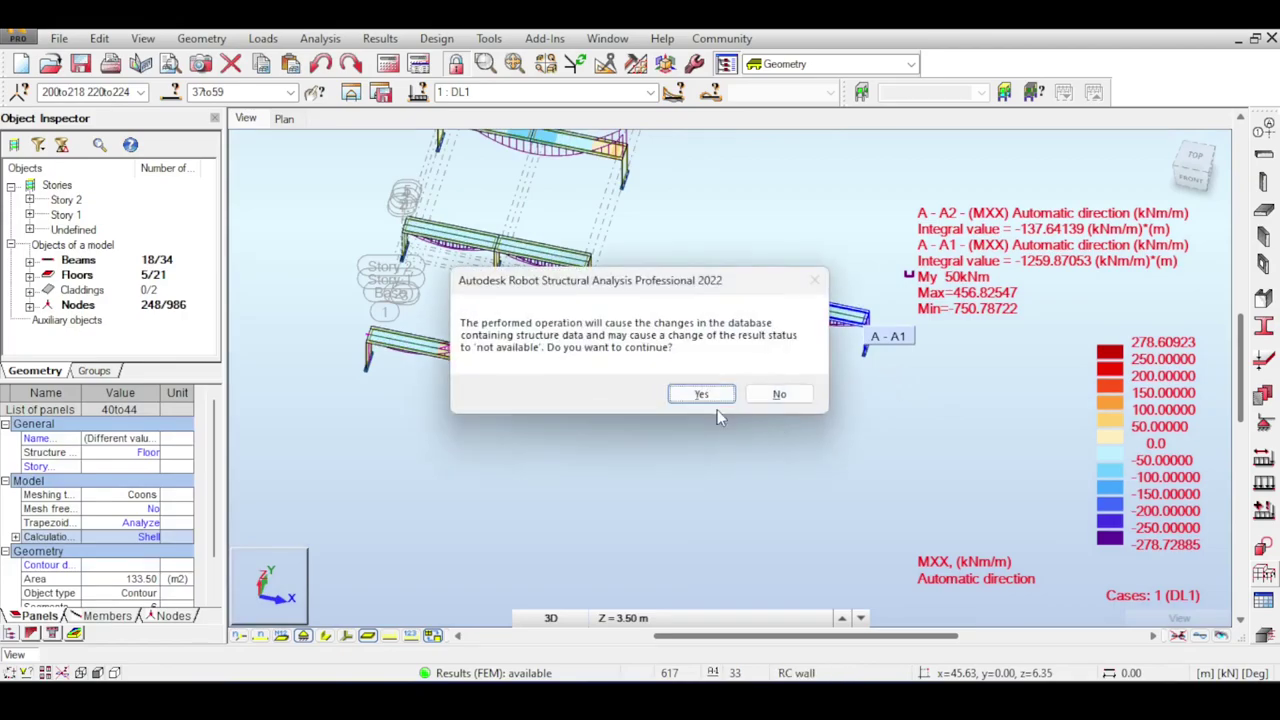
{"action": "left_click", "coordinate": [714, 399]}
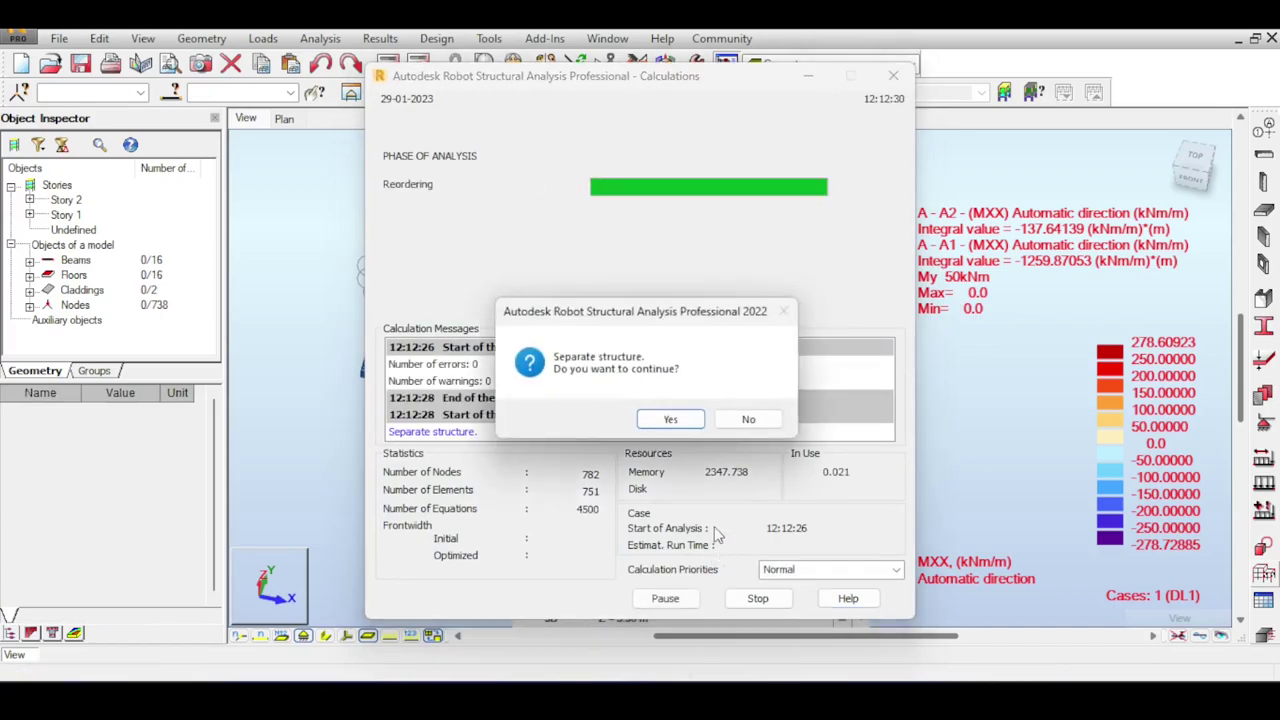
Recalculate the remaining frames, continuing despite the separate structure, and hide the moment maps and diagrams.
{"action": "left_click", "coordinate": [672, 419]}
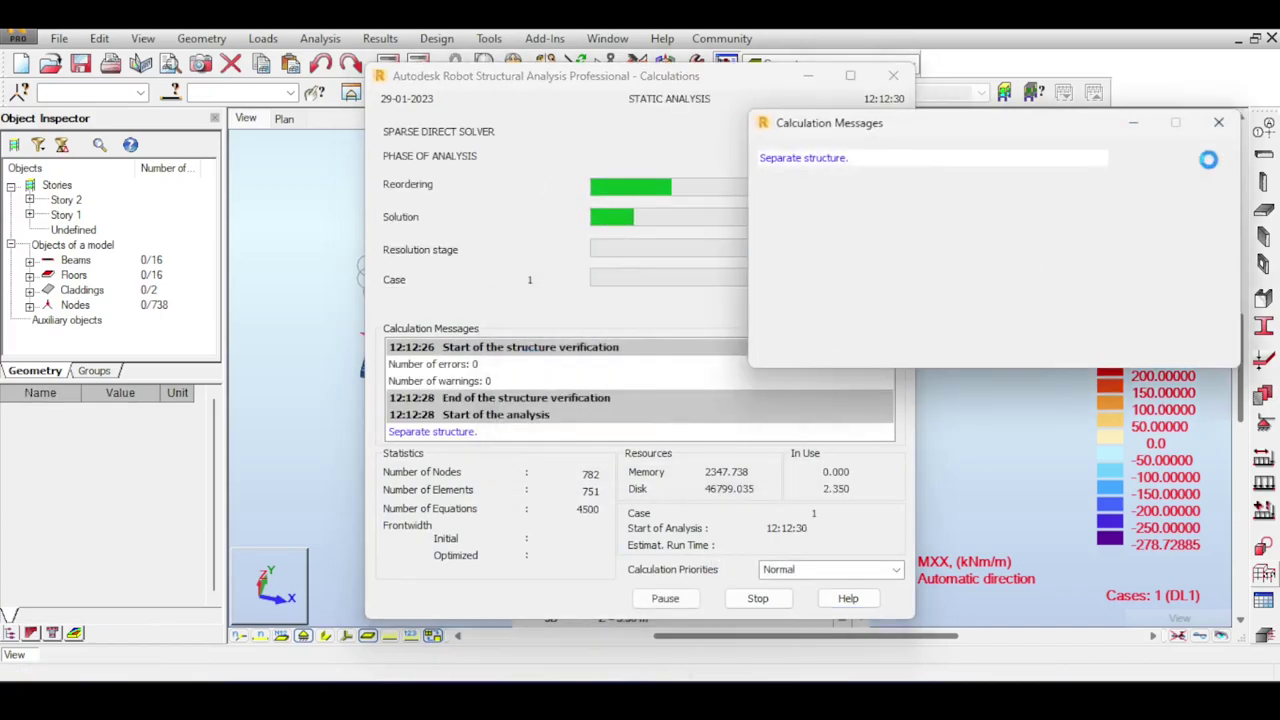
{"action": "left_click", "coordinate": [1223, 130]}
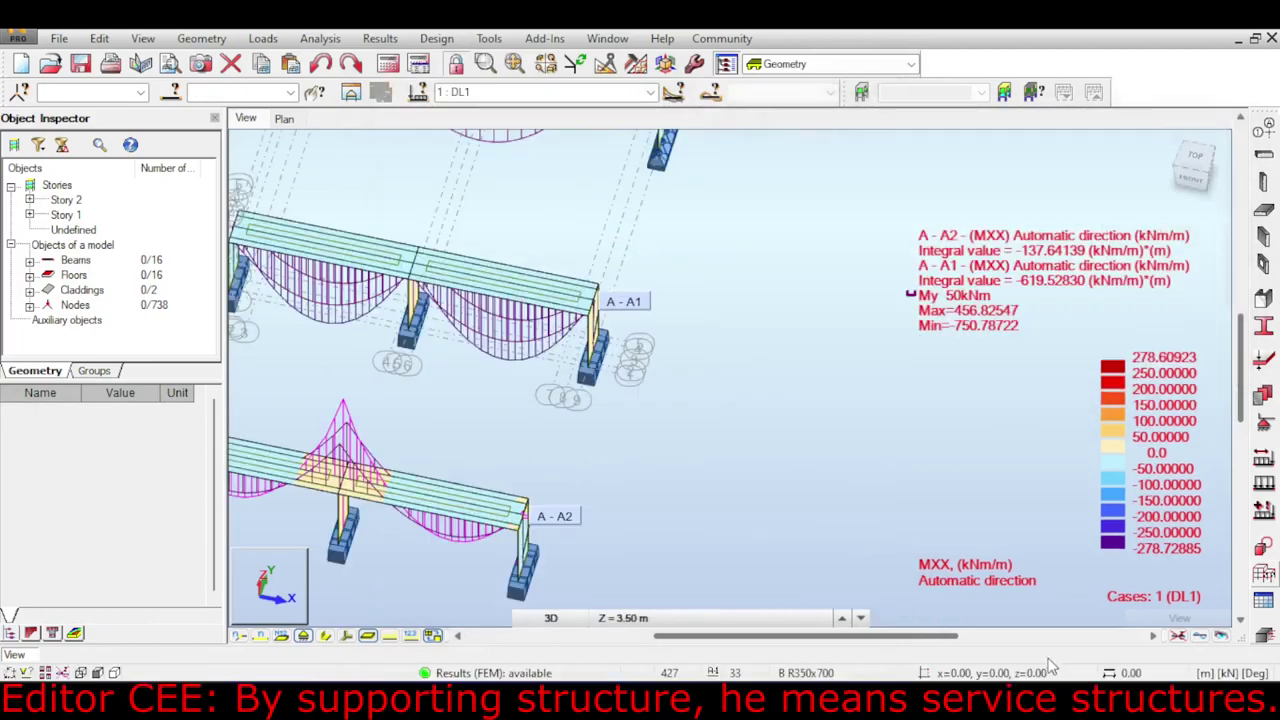
{"action": "left_click", "coordinate": [1178, 637]}
{"action": "scroll", "coordinate": [700, 363], "scroll_direction": "up", "scroll_amount": 3}
{"action": "middle_click_drag", "start_coordinate": [646, 343], "coordinate": [673, 377]}
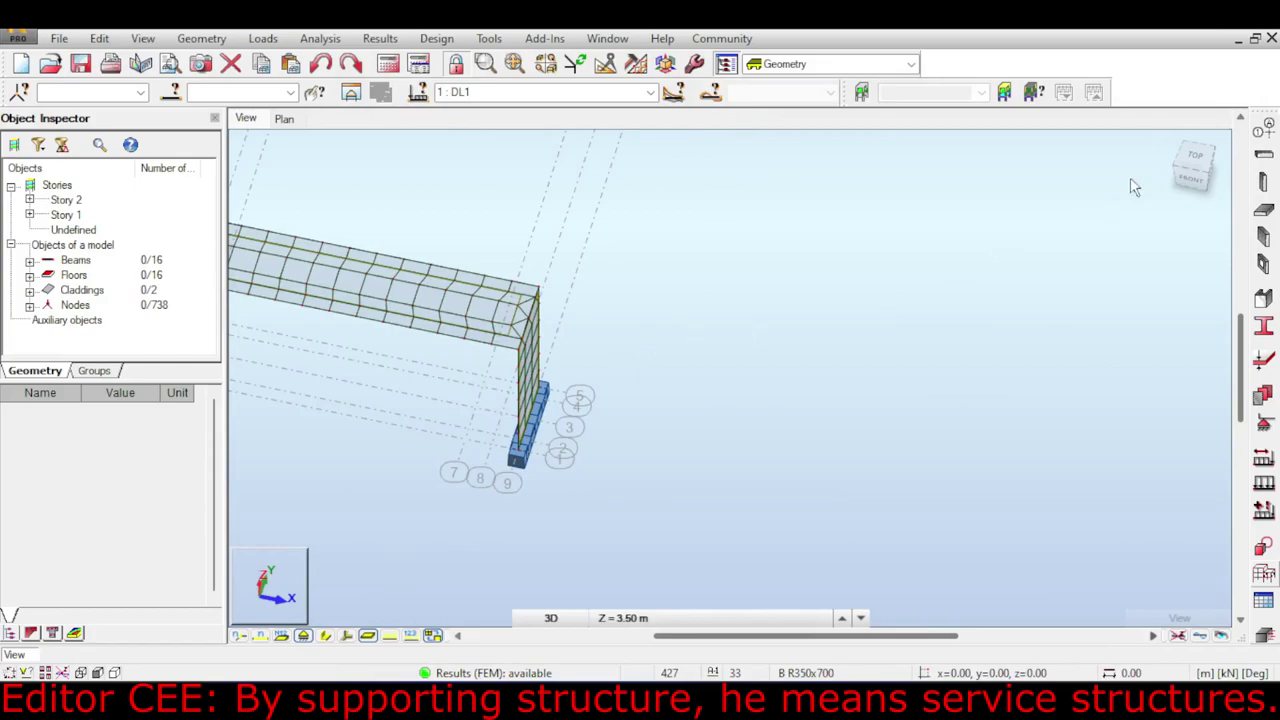
{"action": "left_click_drag", "start_coordinate": [1200, 178], "coordinate": [1197, 150]}
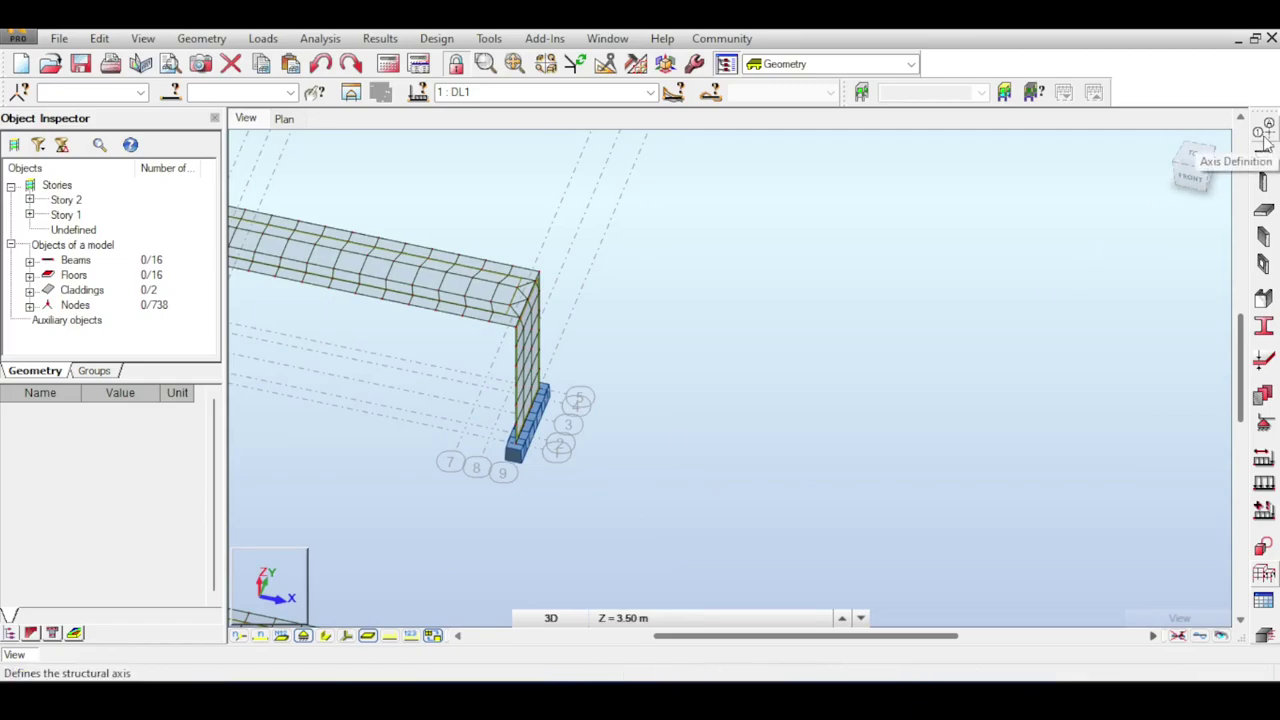
Define the X axes of the Room grid at positions 0, 1, 2.5 and 3.5 m.
{"action": "middle_click_drag", "start_coordinate": [765, 427], "coordinate": [805, 401]}
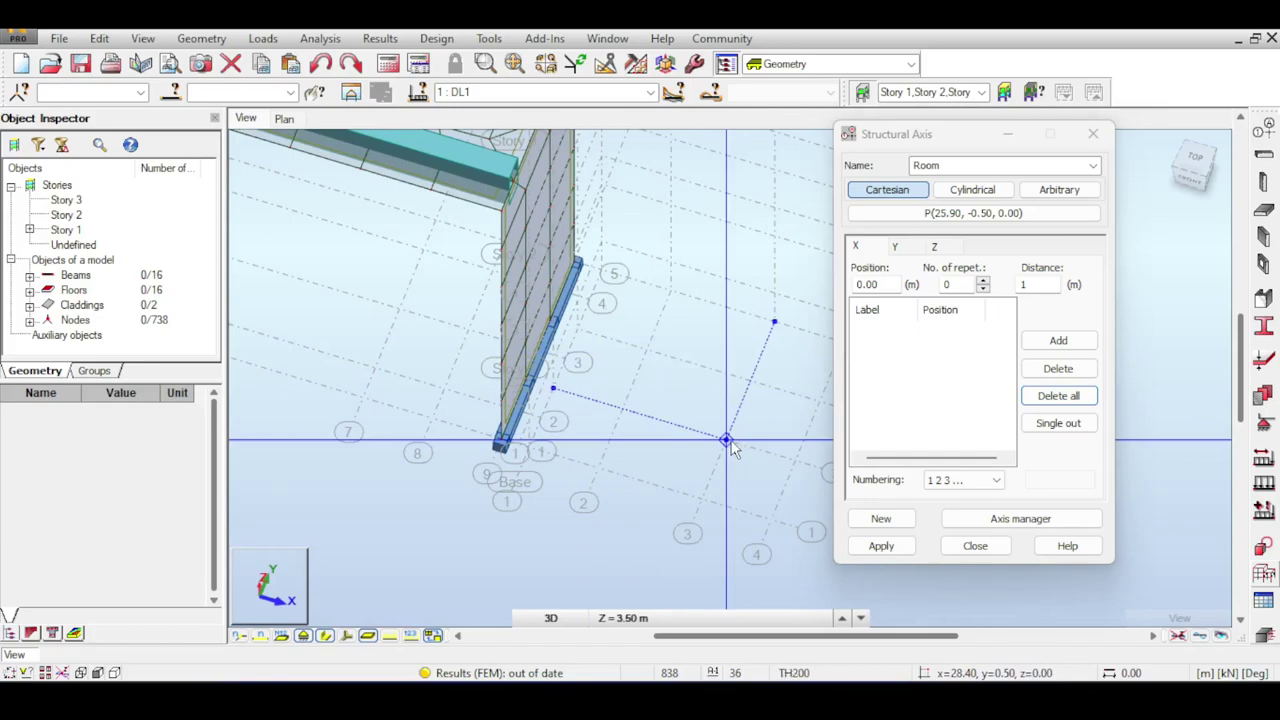
{"action": "middle_click_drag", "start_coordinate": [740, 380], "coordinate": [701, 370]}
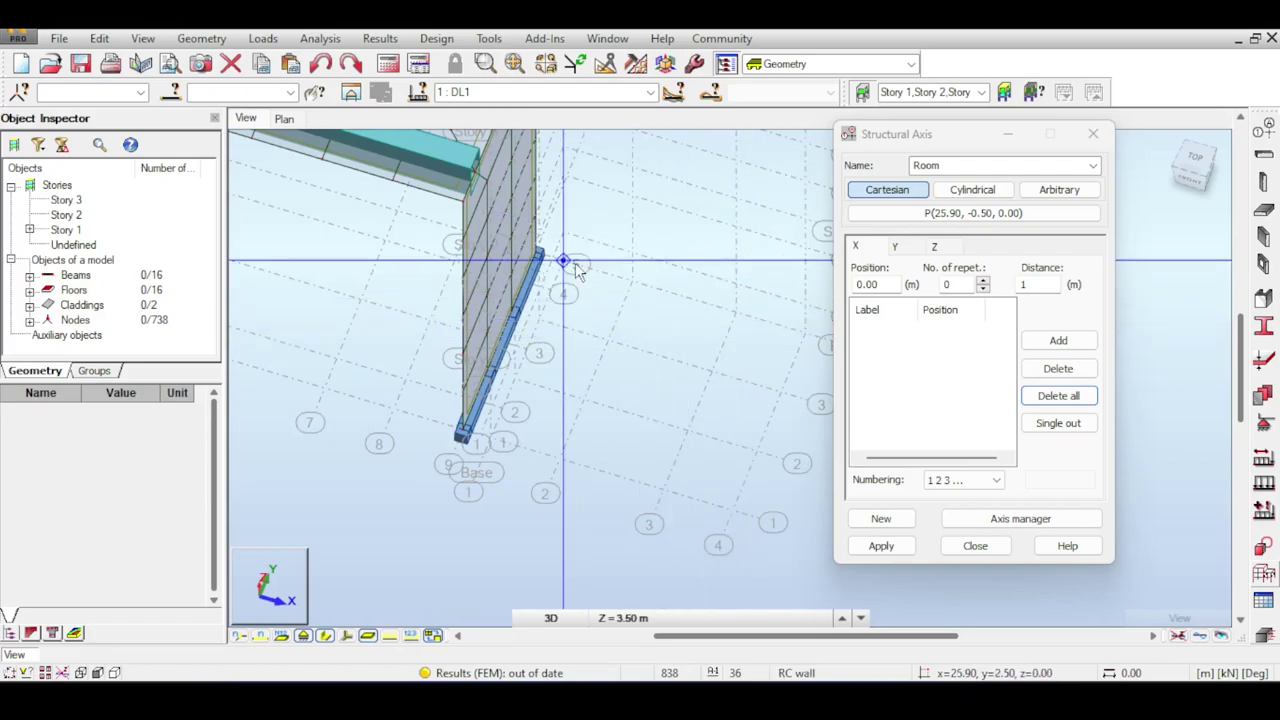
{"action": "double_click", "coordinate": [892, 284]}
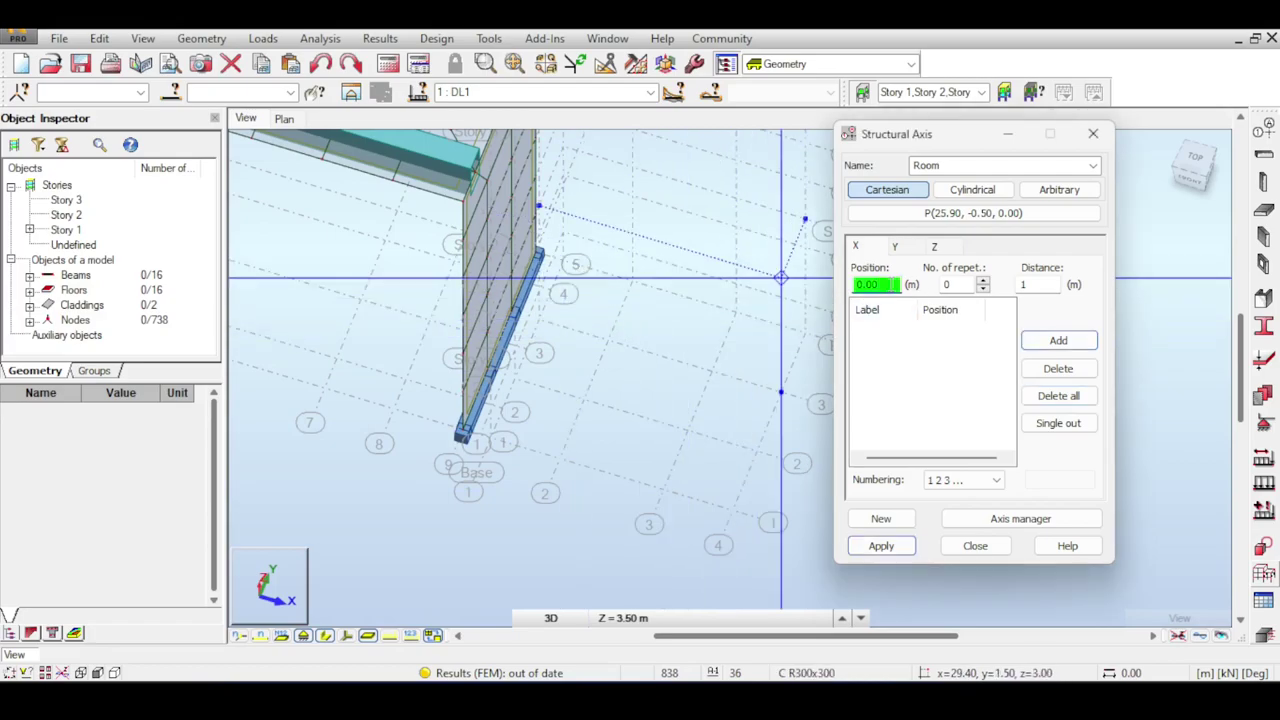
{"action": "key", "text": "Return"}
{"action": "key", "text": "Return"}
{"action": "type", "text": "2.5"}
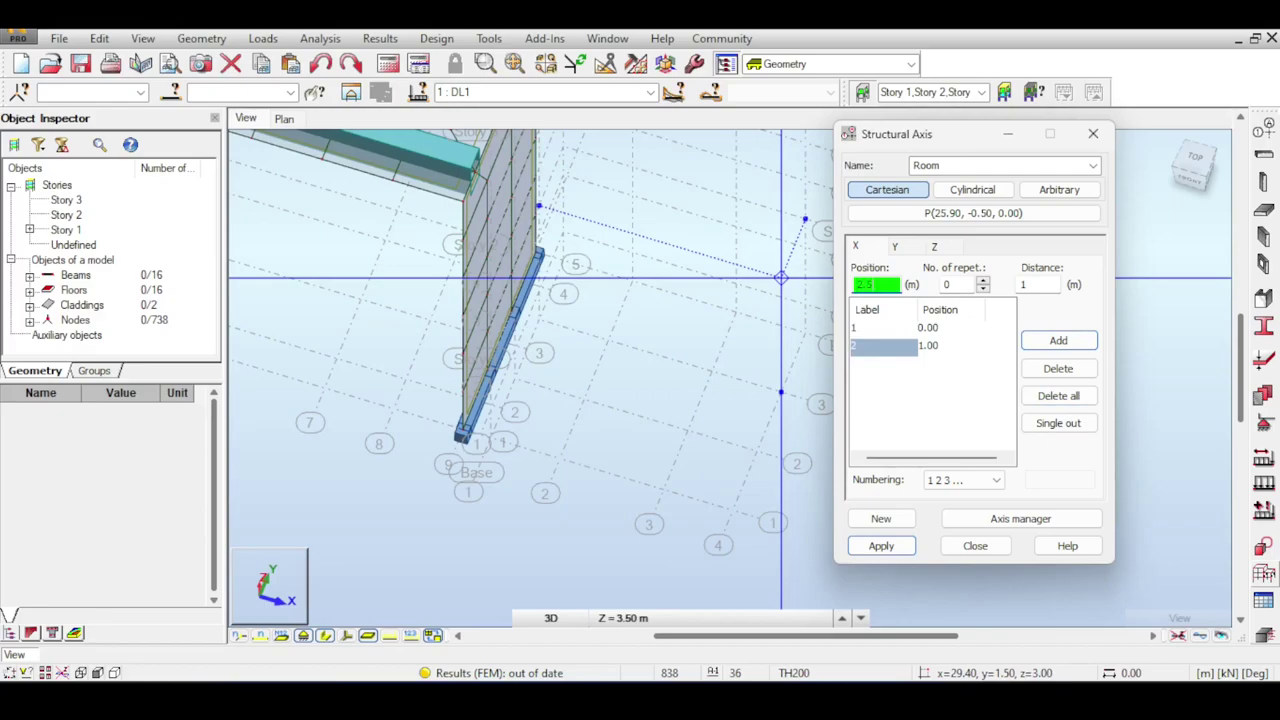
{"action": "key", "text": "Return"}
{"action": "type", "text": "3.5"}
{"action": "key", "text": "Return"}
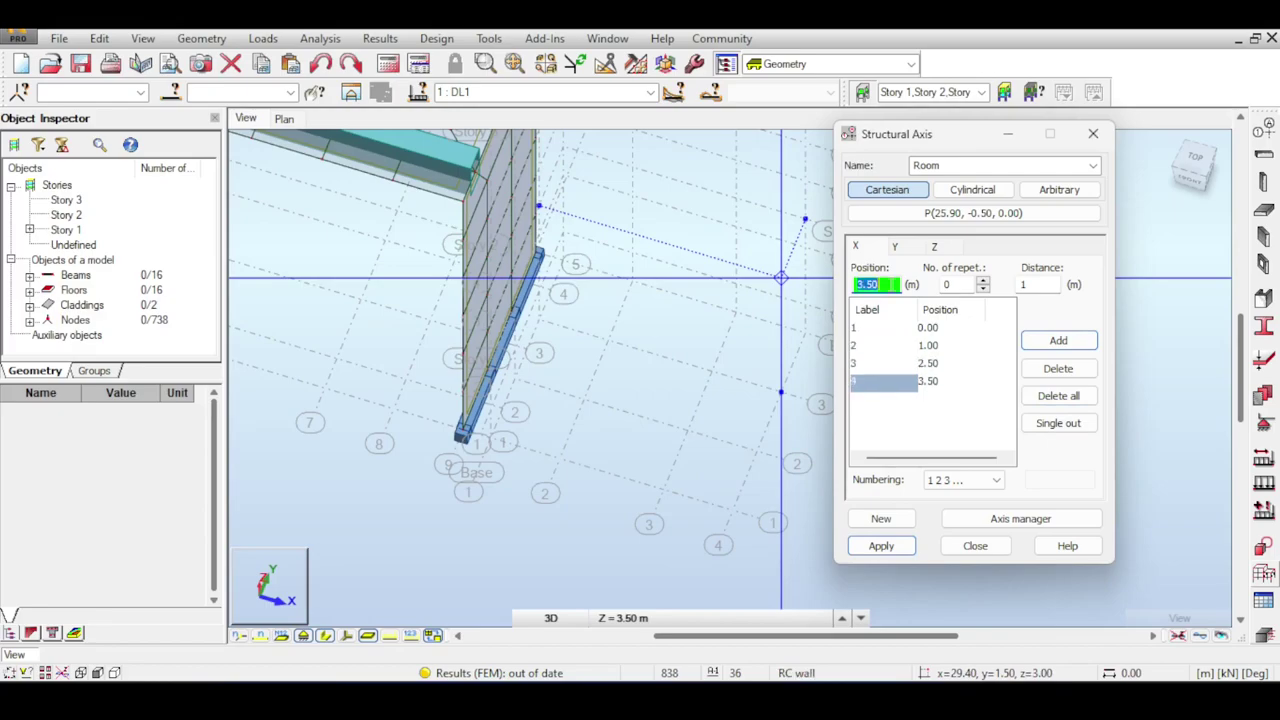
Replace the Room grid's Y axes with positions 0, 1, 2.5 and 3 m.
{"action": "left_click", "coordinate": [905, 250]}
{"action": "key", "text": "Return"}
{"action": "type", "text": "1"}
{"action": "key", "text": "Return"}
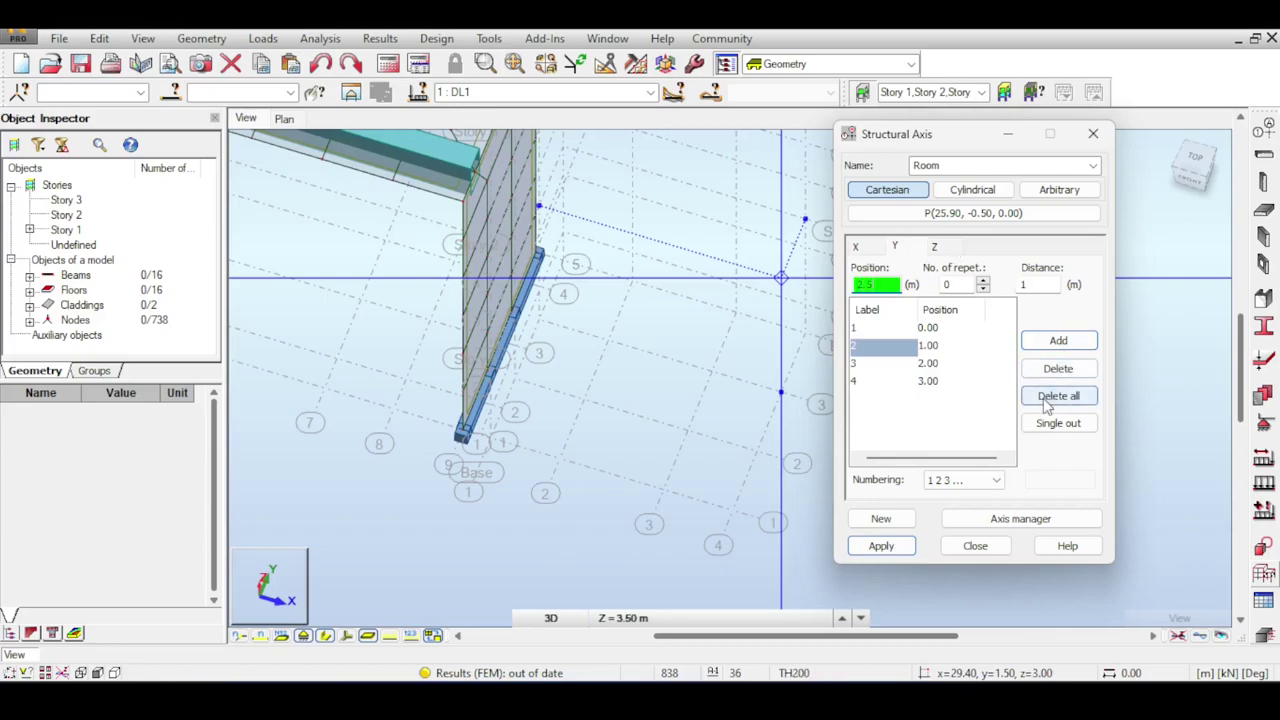
{"action": "left_click", "coordinate": [1058, 395]}
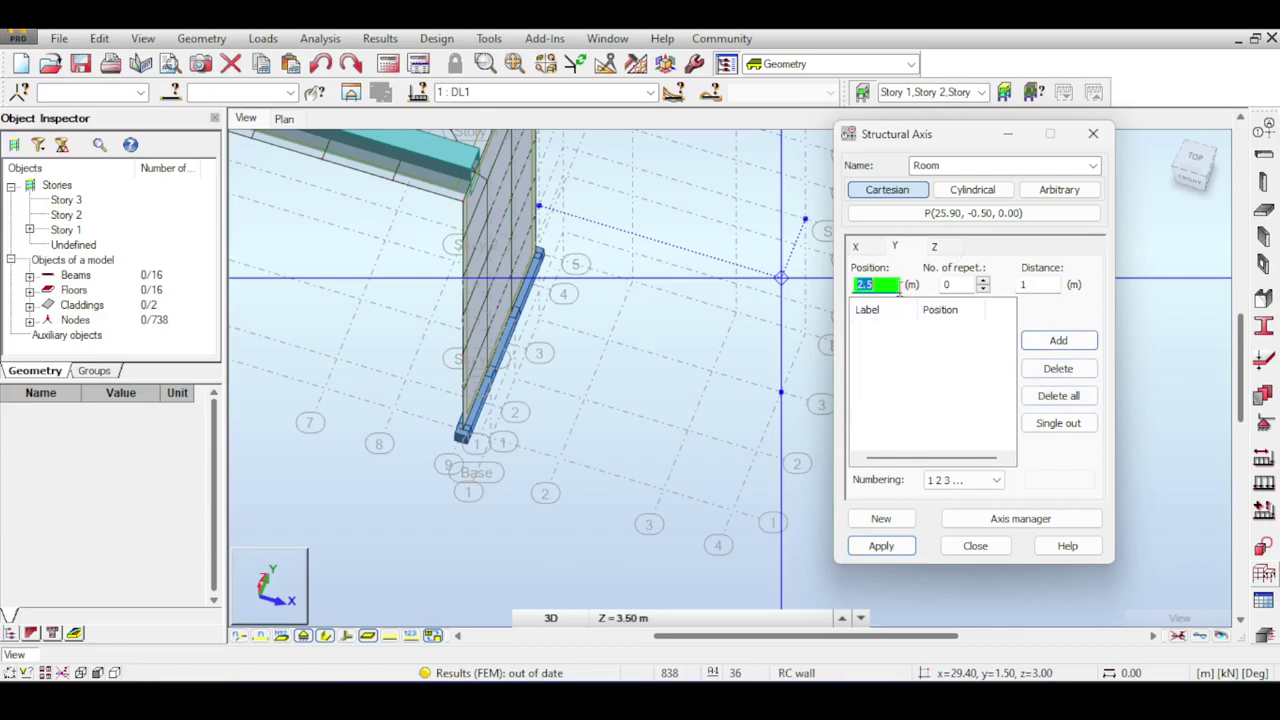
{"action": "key", "text": "Return"}
{"action": "key", "text": "Return"}
{"action": "type", "text": "2.5"}
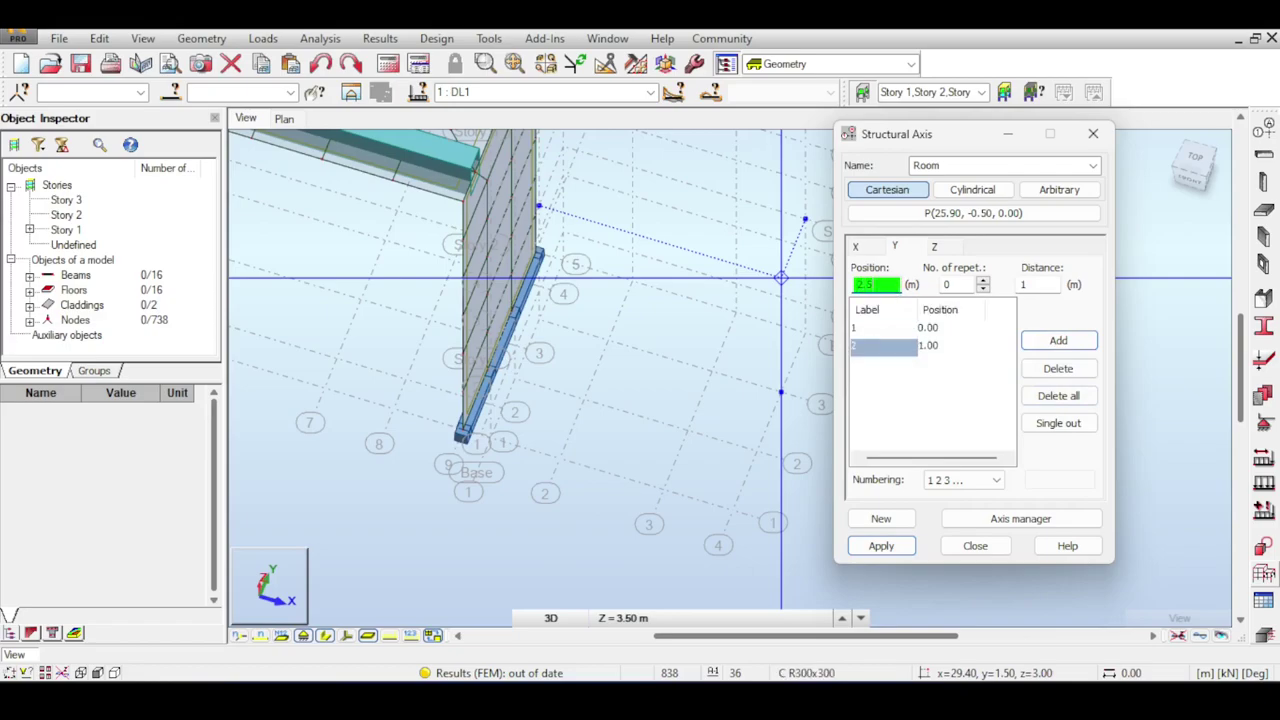
{"action": "key", "text": "Return"}
{"action": "type", "text": "3"}
{"action": "key", "text": "Return"}
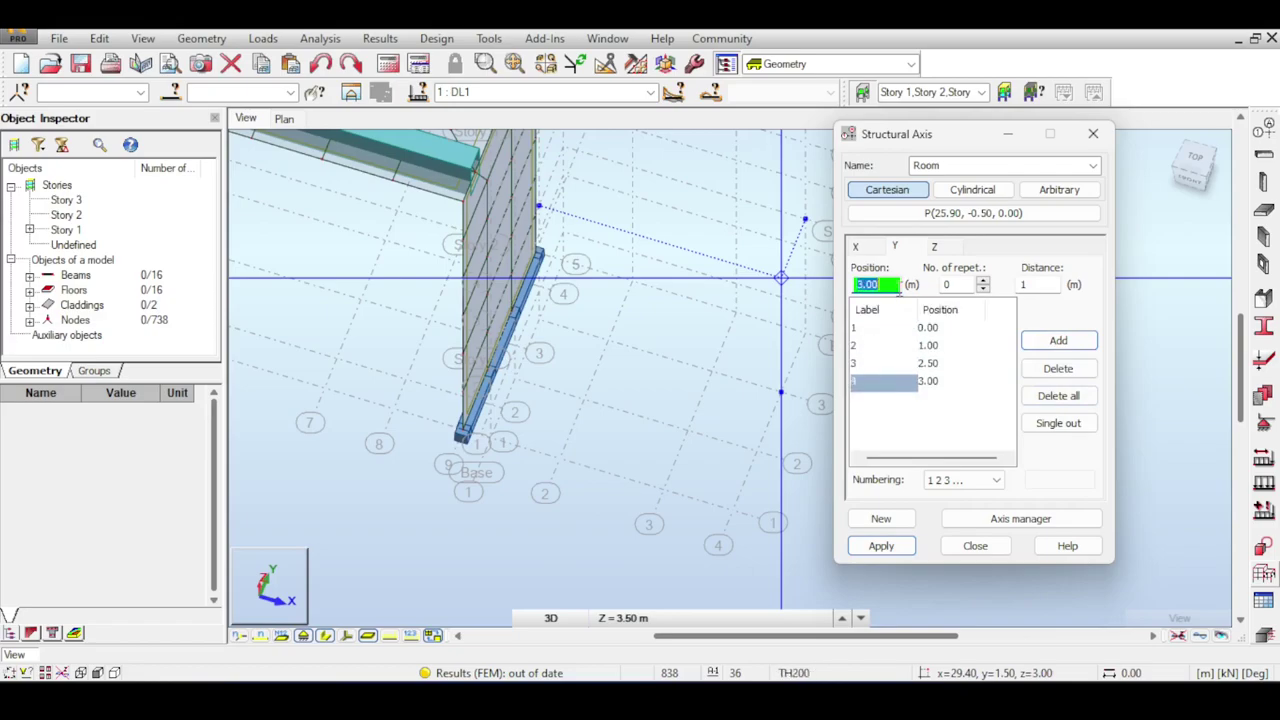
Define the Room grid's Z axes between the stories at 0.75, 1.5, 2.25, 3.75, 4.5 and 5.25 m.
{"action": "left_click", "coordinate": [935, 247]}
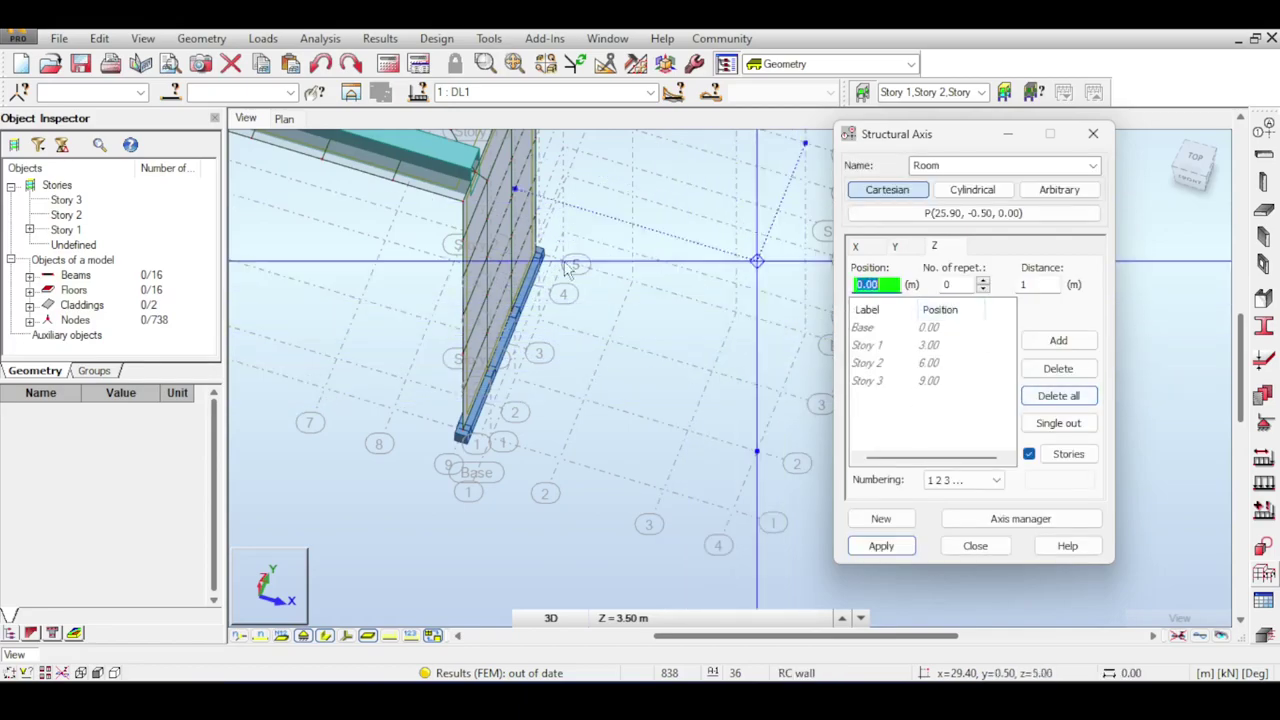
{"action": "left_click", "coordinate": [663, 338]}
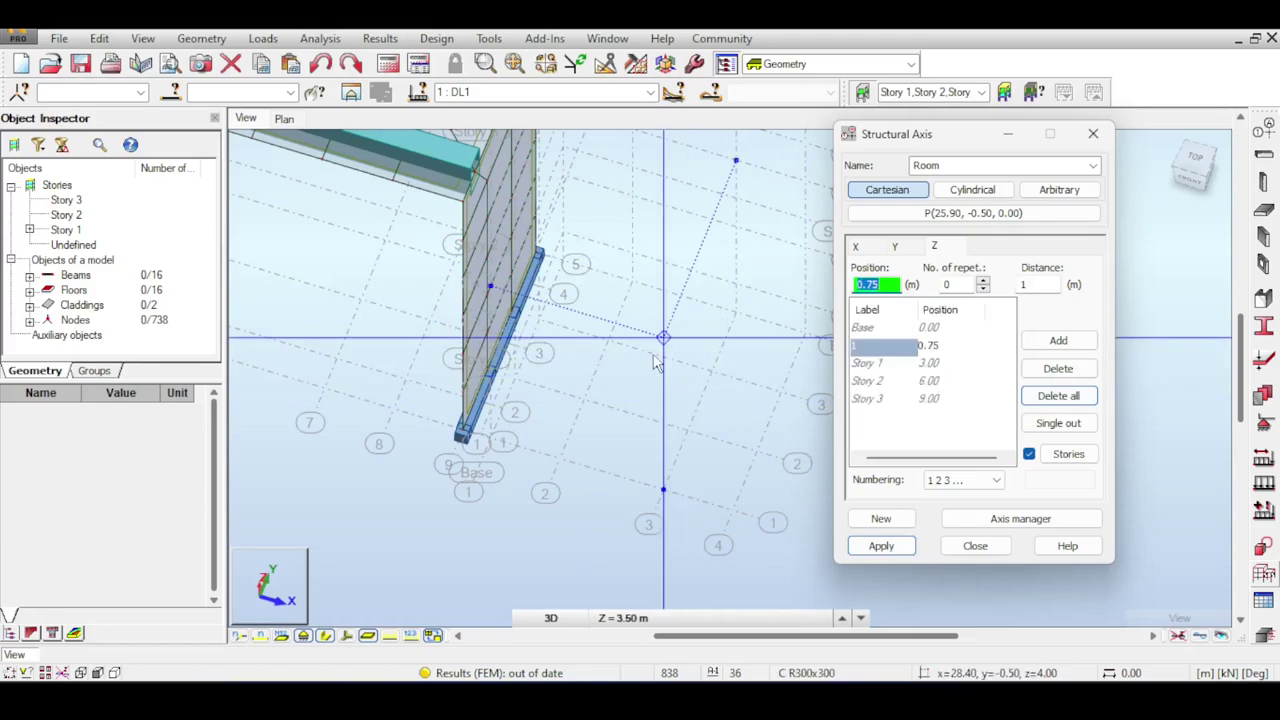
{"action": "key", "text": "Return"}
{"action": "type", "text": "2.2"}
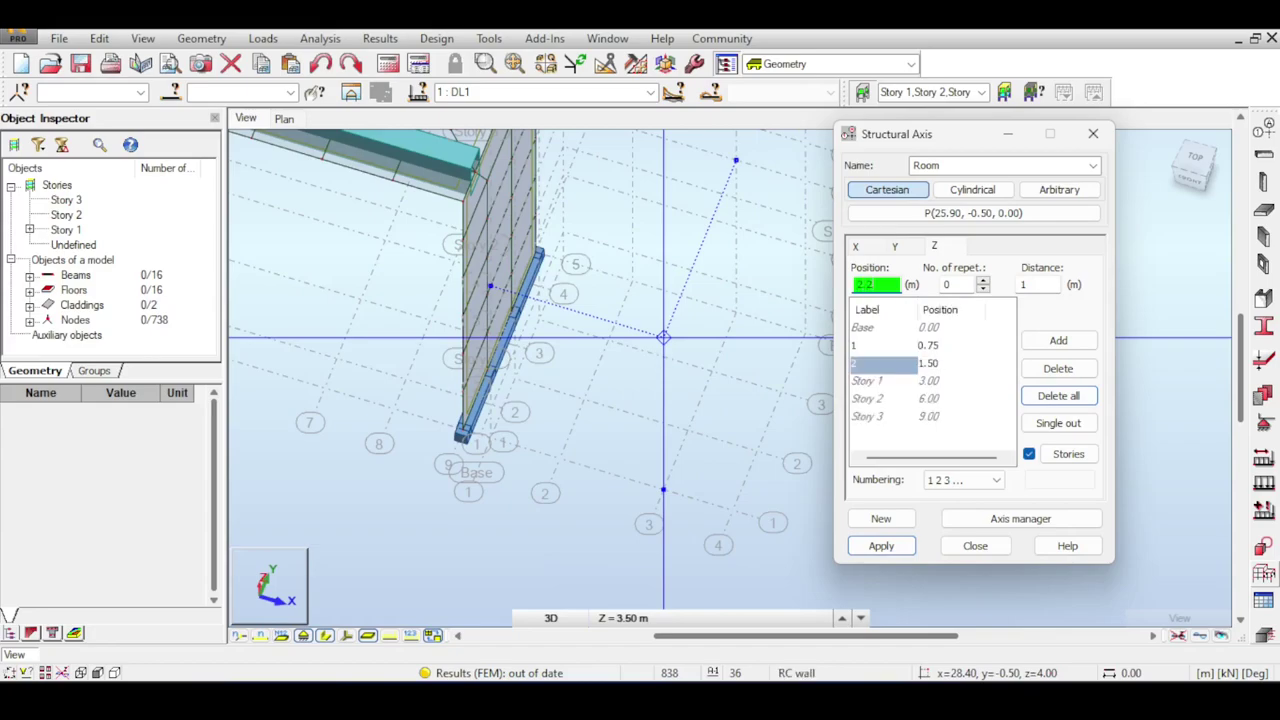
{"action": "type", "text": "5"}
{"action": "key", "text": "Return"}
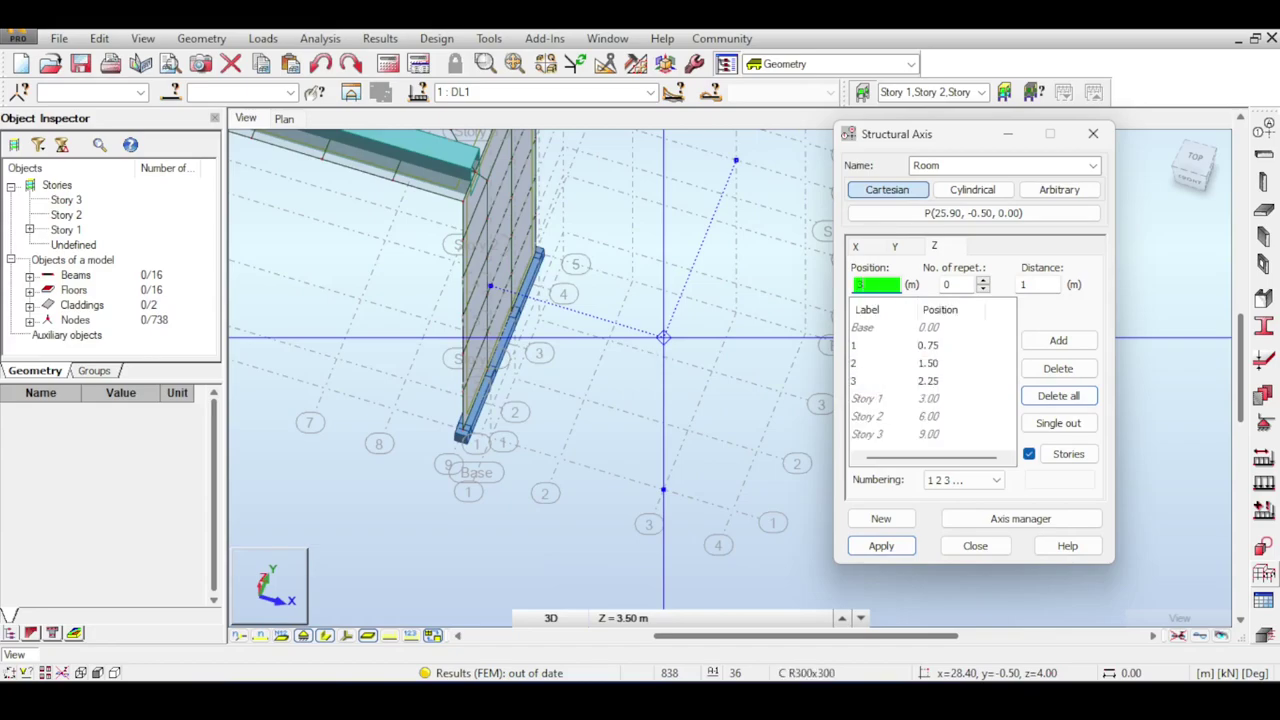
{"action": "key", "text": "Return"}
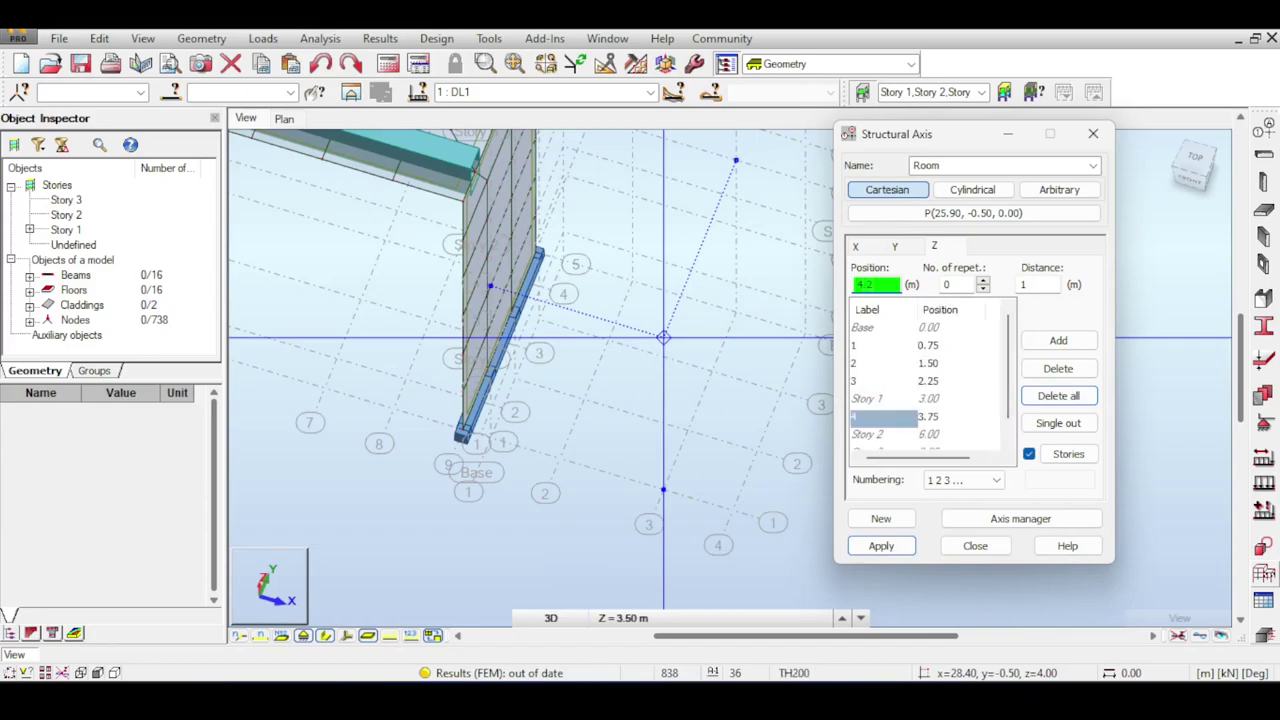
{"action": "key", "text": "Return"}
{"action": "key", "text": "Return"}
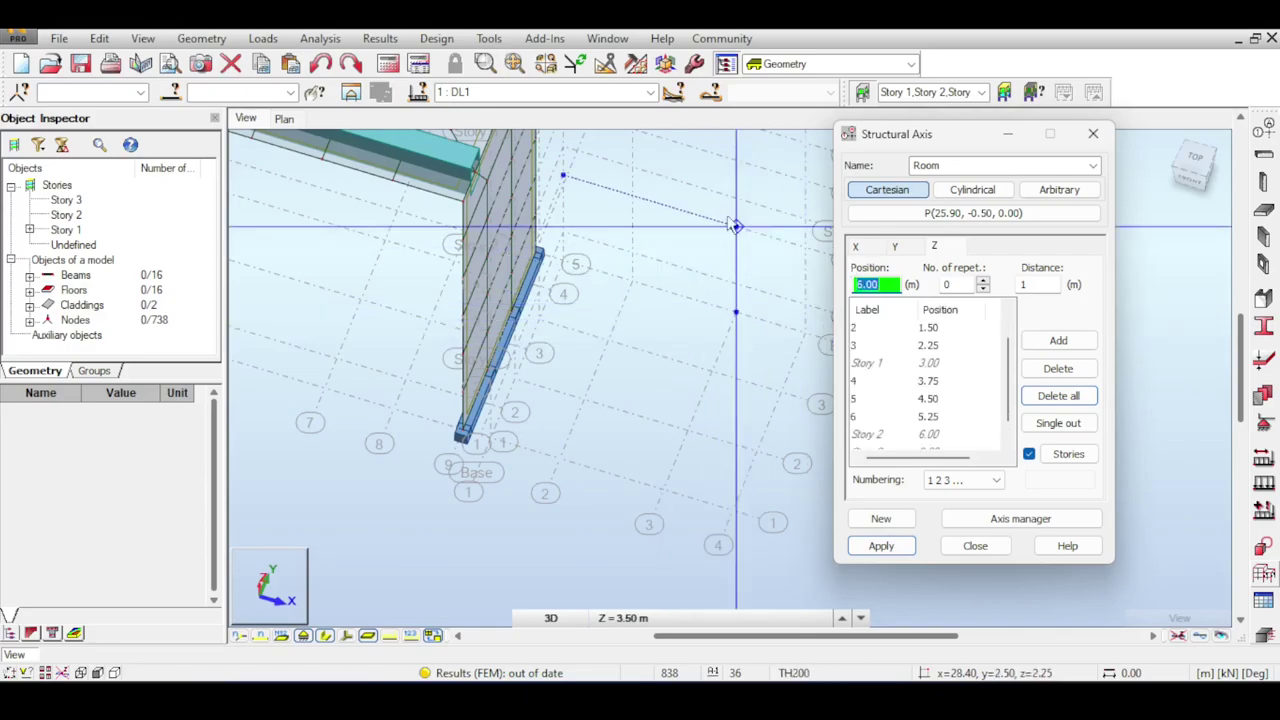
Set the Room grid's fourth Y axis to 3.5 m, apply the grid and inspect it in plan.
{"action": "middle_click_drag", "start_coordinate": [695, 208], "coordinate": [682, 350]}
{"action": "middle_click_drag", "start_coordinate": [634, 195], "coordinate": [626, 271]}
{"action": "middle_click_drag", "start_coordinate": [780, 226], "coordinate": [778, 229]}
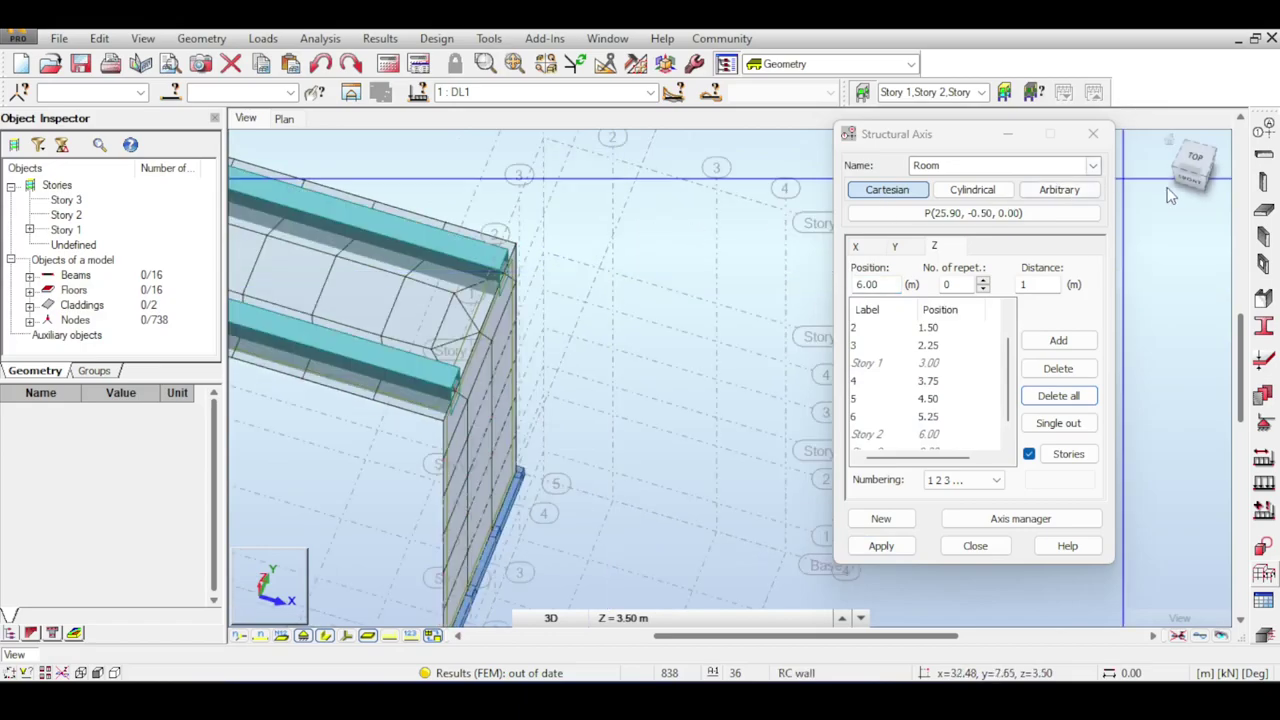
{"action": "left_click_drag", "start_coordinate": [1181, 163], "coordinate": [1186, 140]}
{"action": "middle_click_drag", "start_coordinate": [543, 175], "coordinate": [486, 206]}
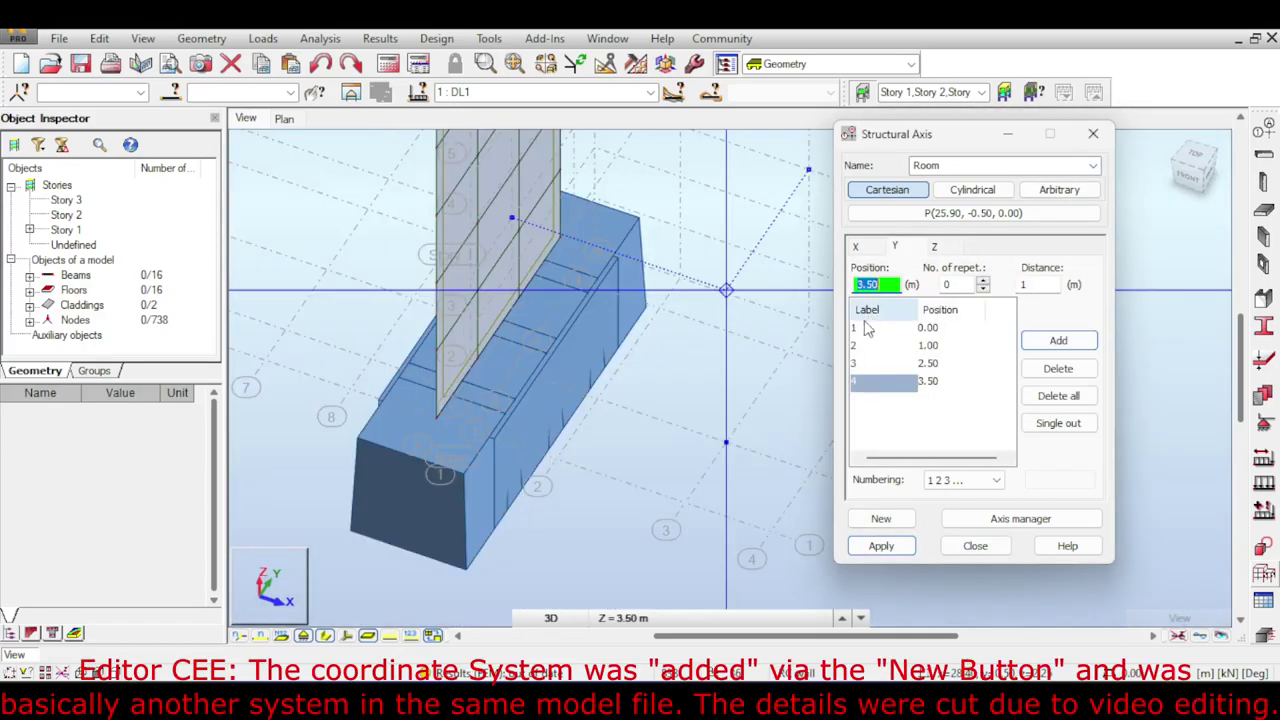
{"action": "left_click", "coordinate": [880, 545]}
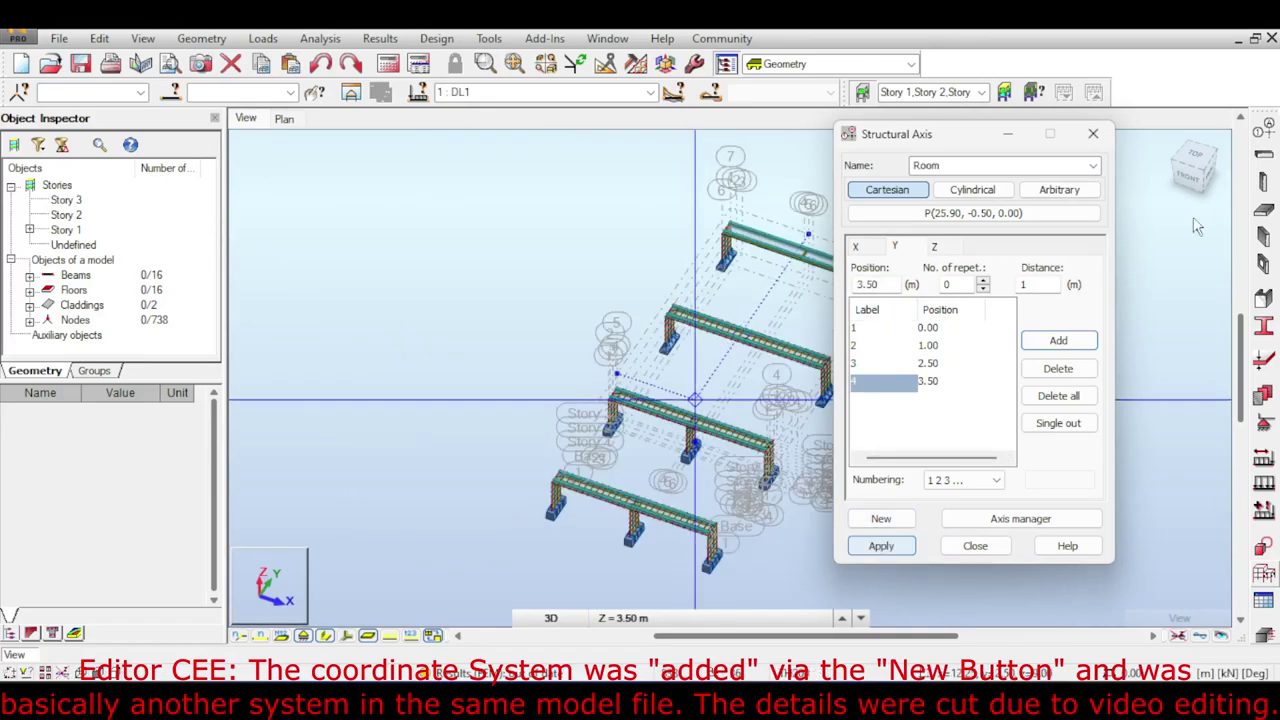
{"action": "left_click", "coordinate": [1198, 150]}
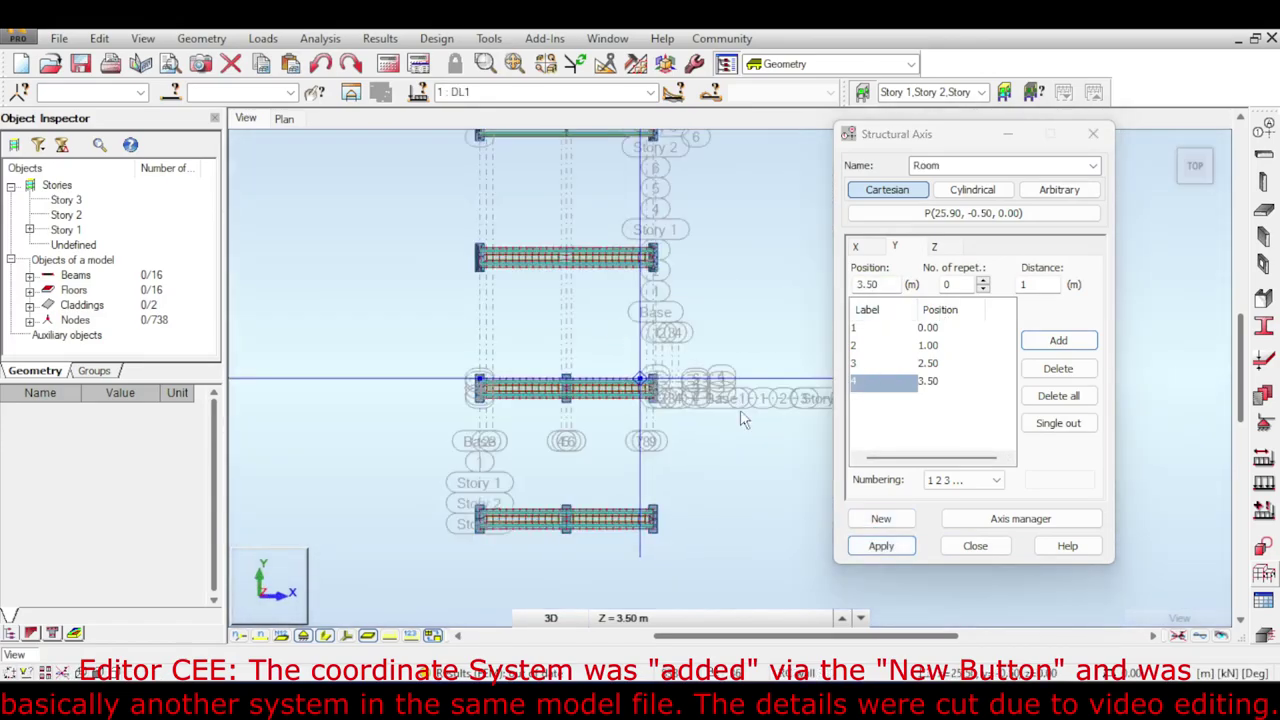
{"action": "scroll", "coordinate": [604, 389], "scroll_direction": "up", "scroll_amount": 5}
{"action": "scroll", "coordinate": [605, 345], "scroll_direction": "down", "scroll_amount": 2}
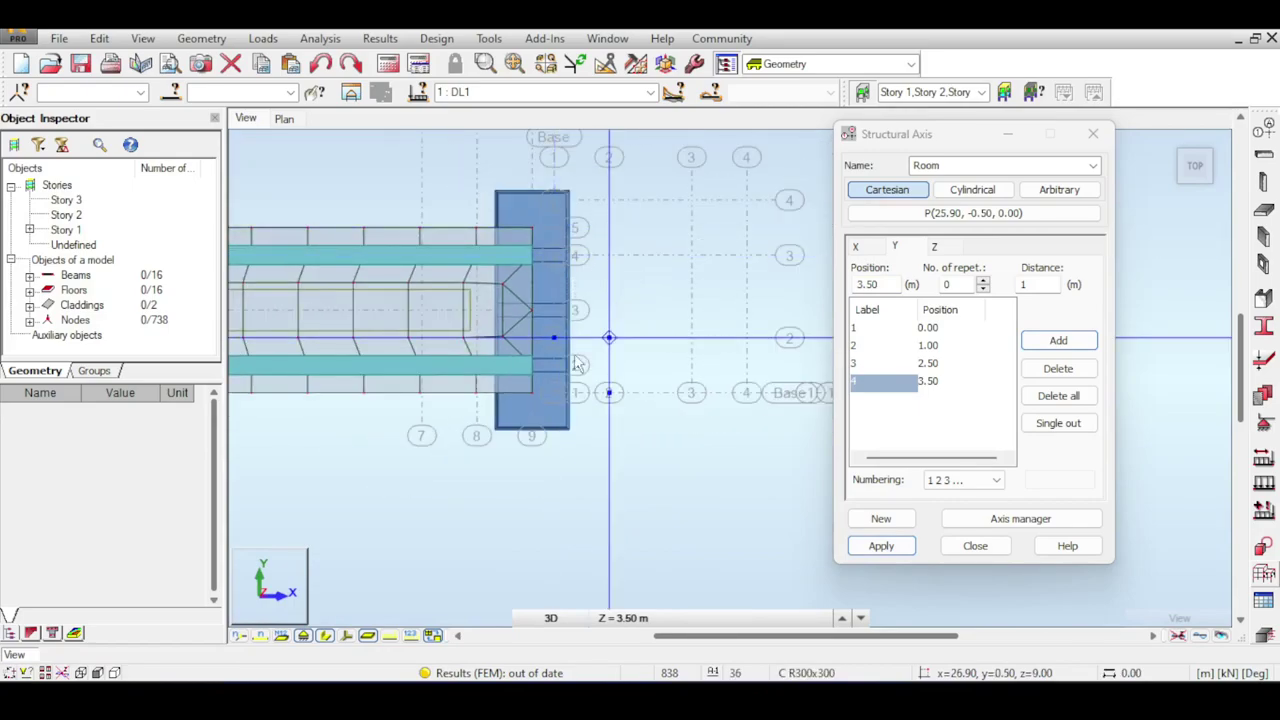
Set the Room grid's reference point to 25.90, -0.750, 0.00 and apply it.
{"action": "left_click", "coordinate": [940, 215]}
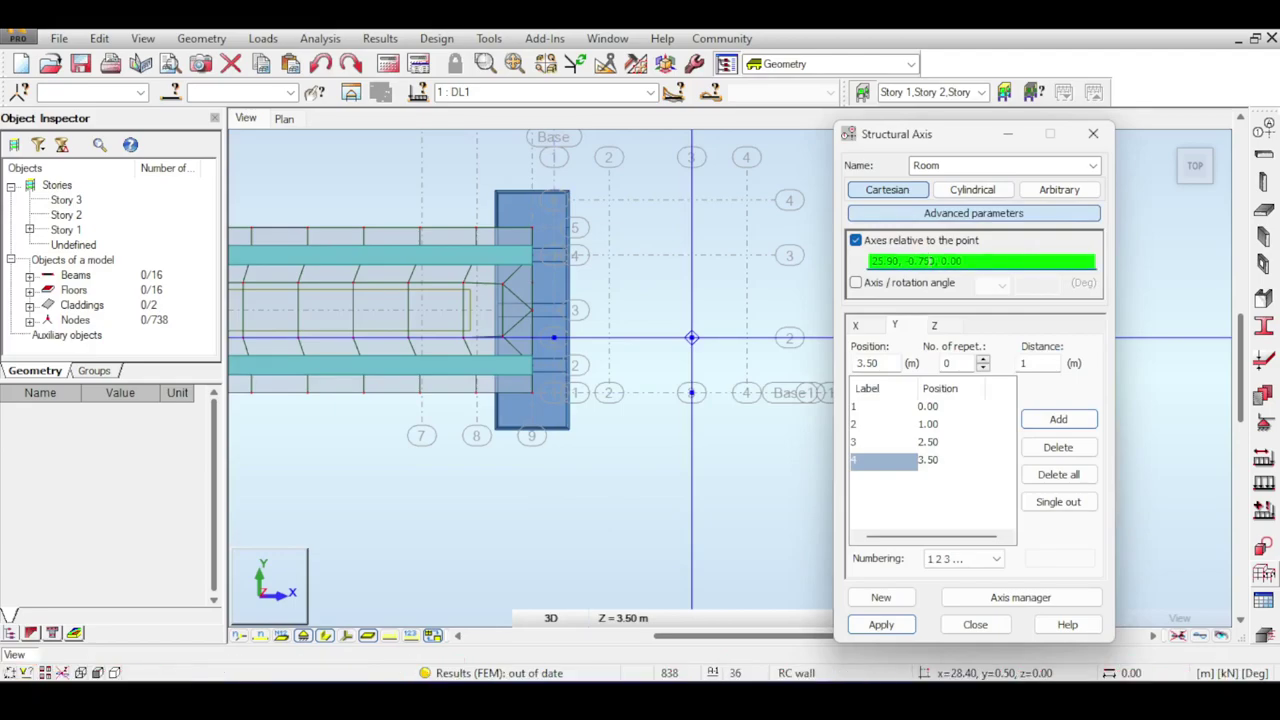
{"action": "left_click", "coordinate": [895, 627]}
{"action": "scroll", "coordinate": [760, 503], "scroll_direction": "down", "scroll_amount": 3}
{"action": "middle_click_drag", "start_coordinate": [760, 460], "coordinate": [432, 355]}
{"action": "scroll", "coordinate": [432, 355], "scroll_direction": "up", "scroll_amount": 1}
{"action": "scroll", "coordinate": [518, 355], "scroll_direction": "up", "scroll_amount": 5}
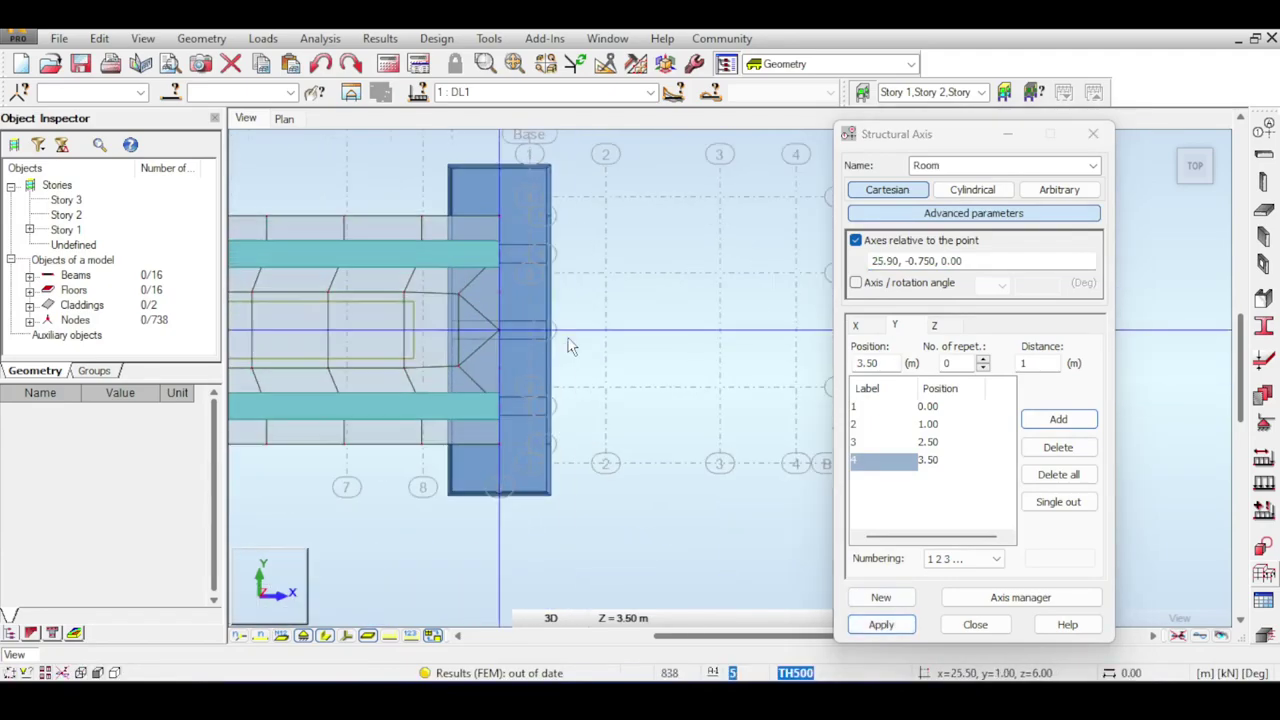
Set up an upward RC column with section C R300x300 and a height of 9 m.
{"action": "left_click", "coordinate": [1168, 145]}
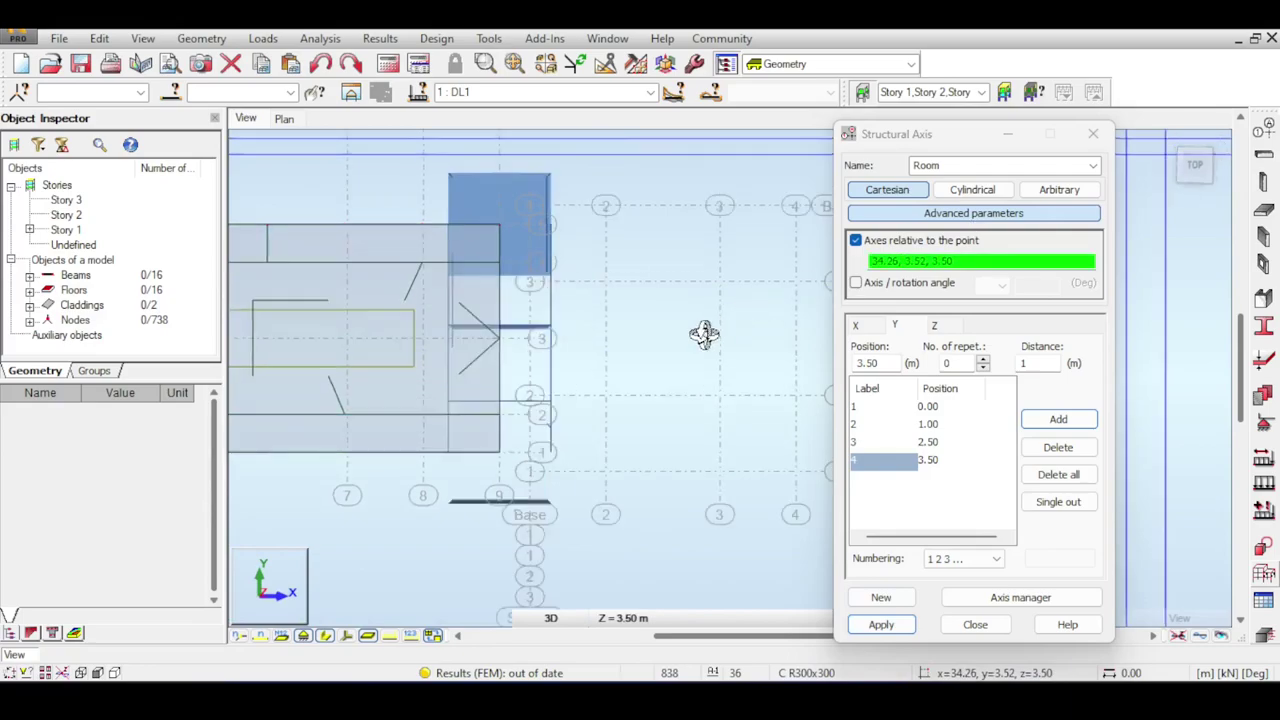
{"action": "scroll", "coordinate": [560, 390], "scroll_direction": "up", "scroll_amount": 4}
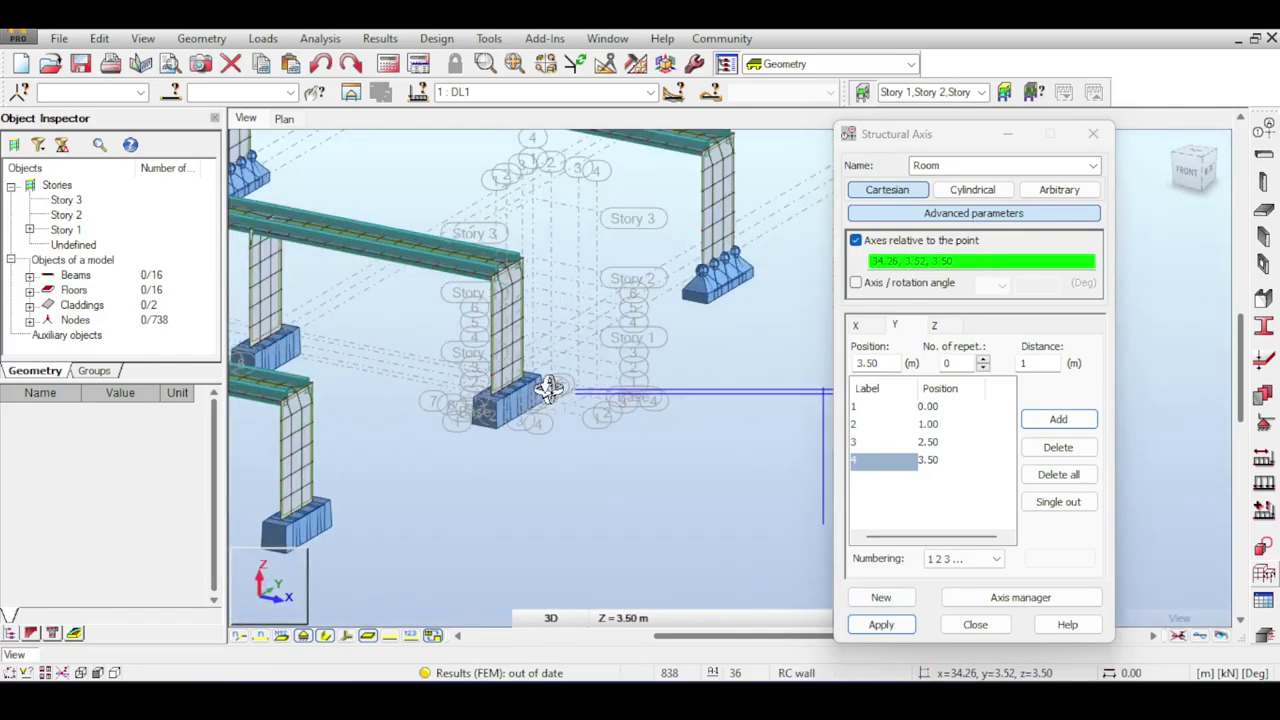
{"action": "right_click", "coordinate": [617, 335]}
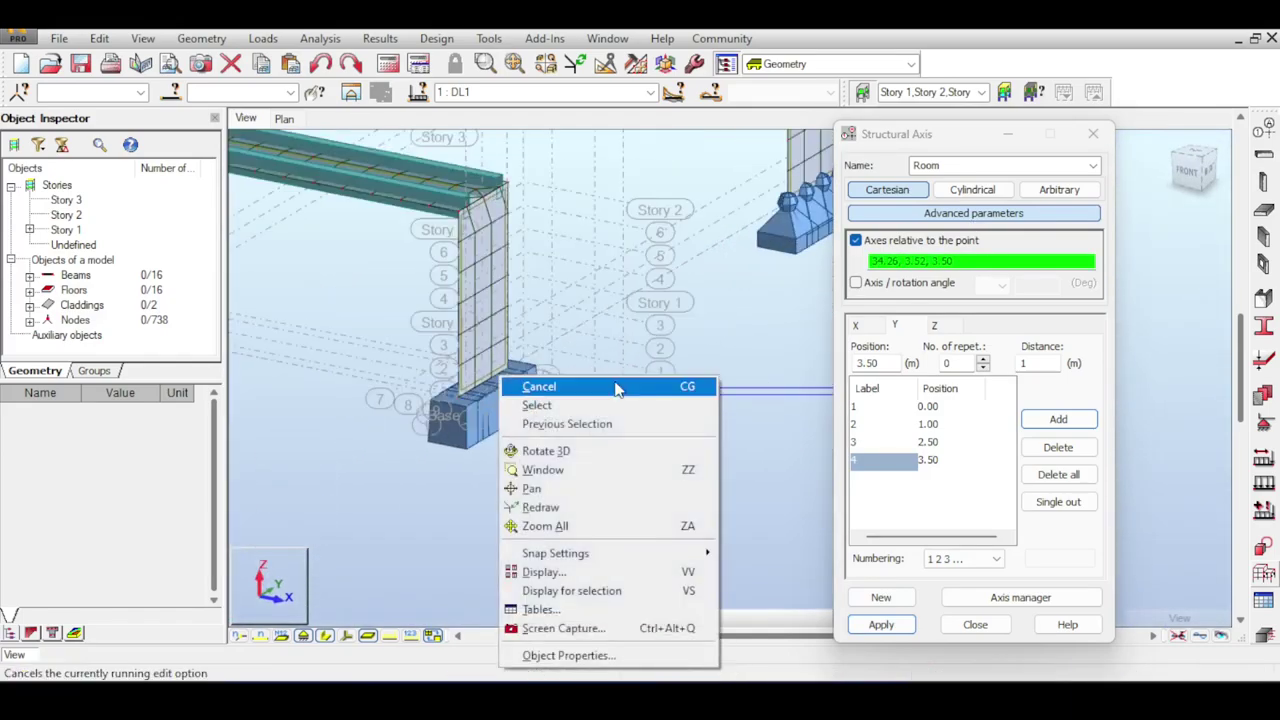
{"action": "left_click", "coordinate": [539, 386]}
{"action": "scroll", "coordinate": [540, 400], "scroll_direction": "up", "scroll_amount": 5}
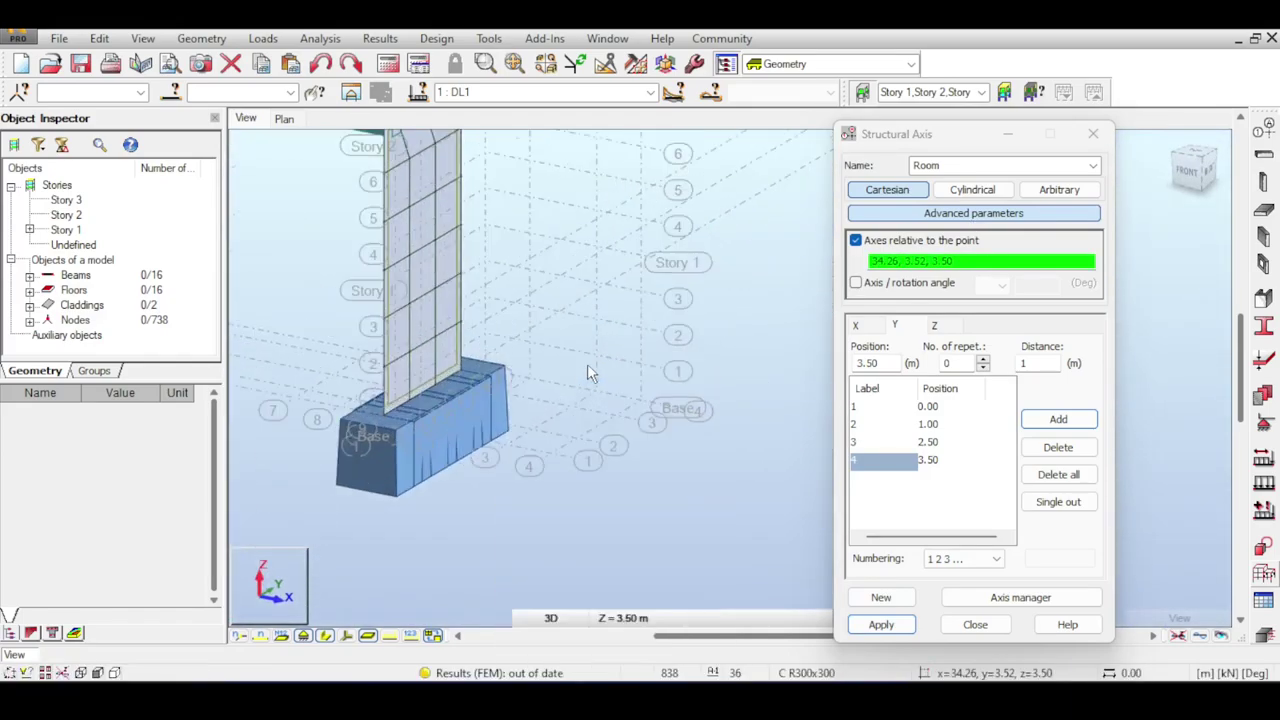
{"action": "left_click", "coordinate": [1264, 182]}
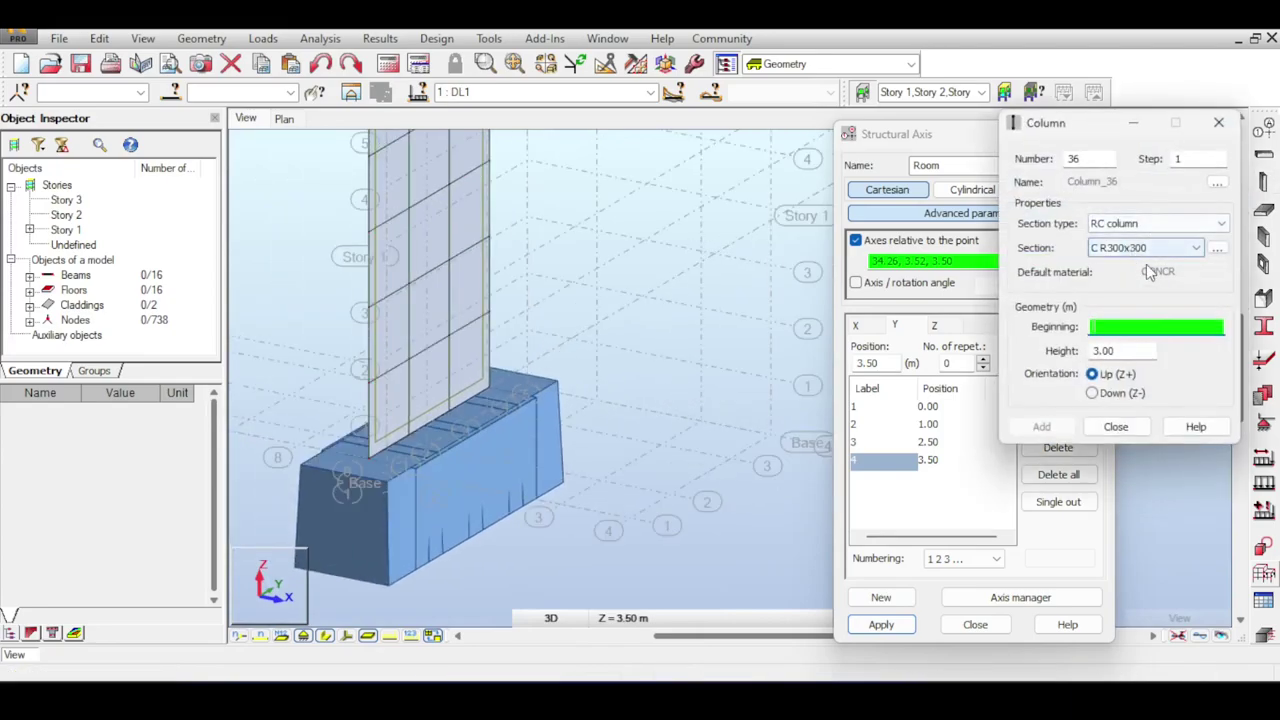
{"action": "key", "text": "Tab"}
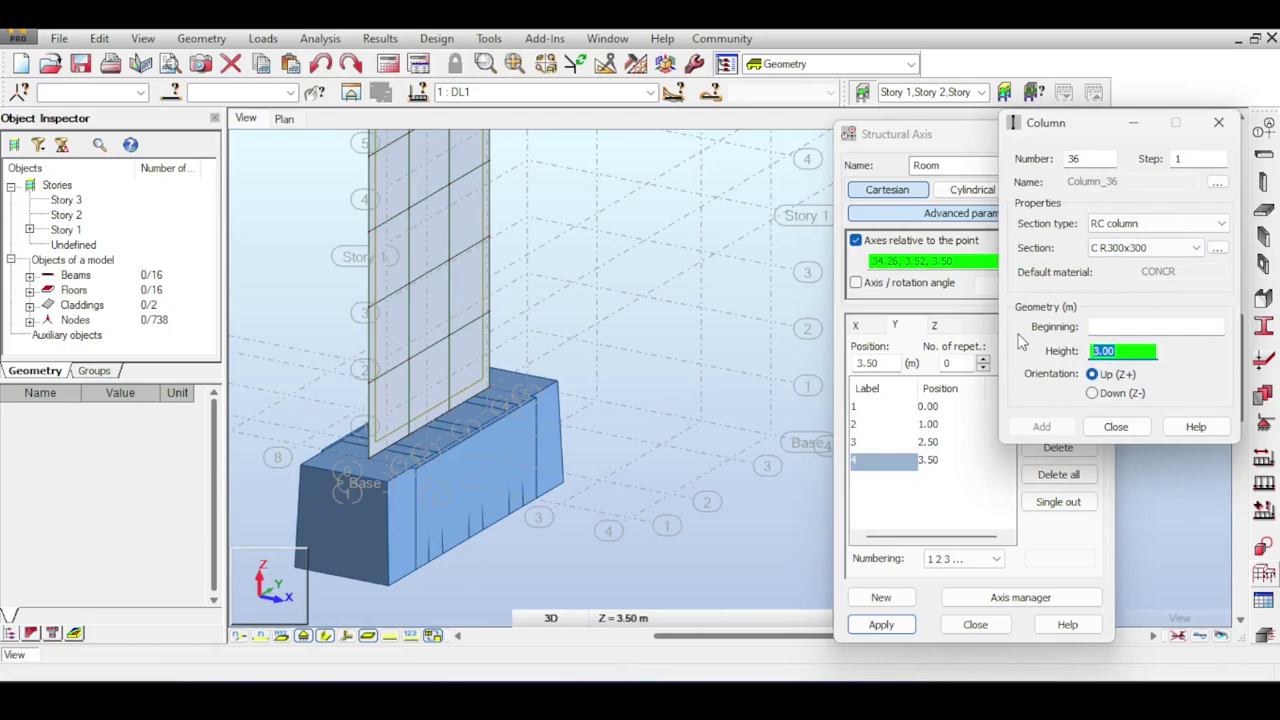
{"action": "left_click", "coordinate": [1127, 374]}
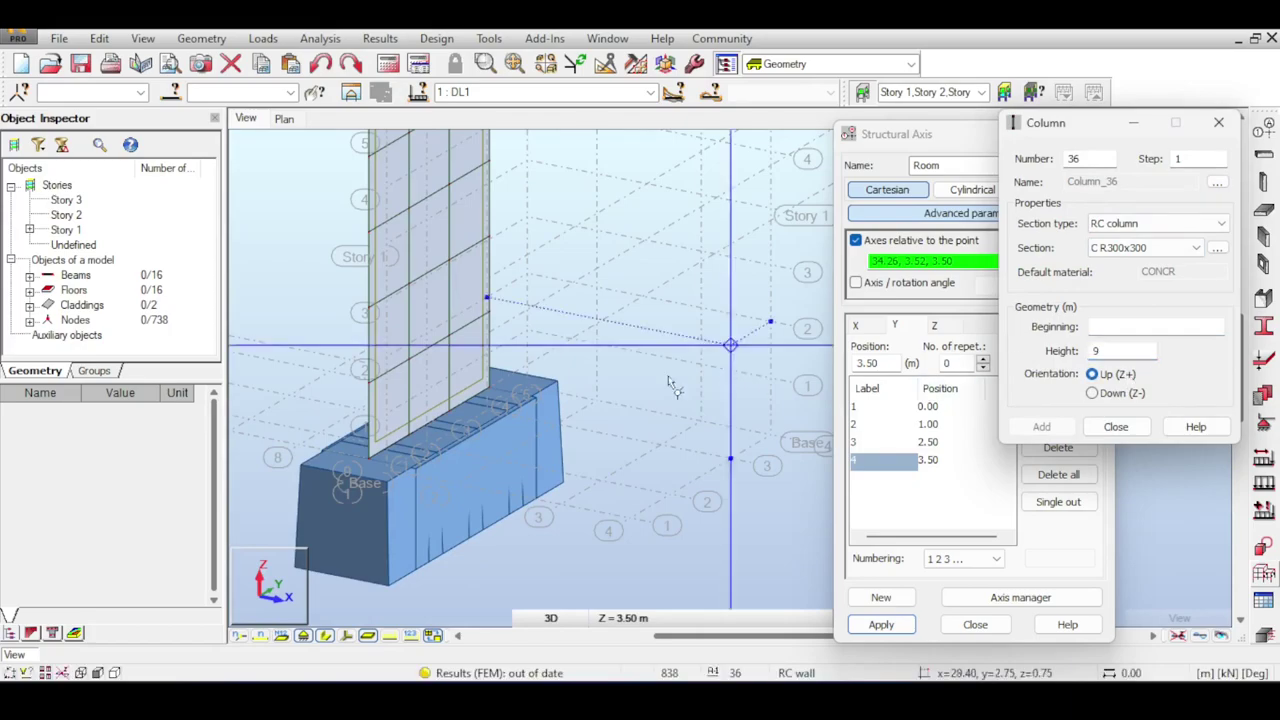
{"action": "left_click", "coordinate": [527, 386]}
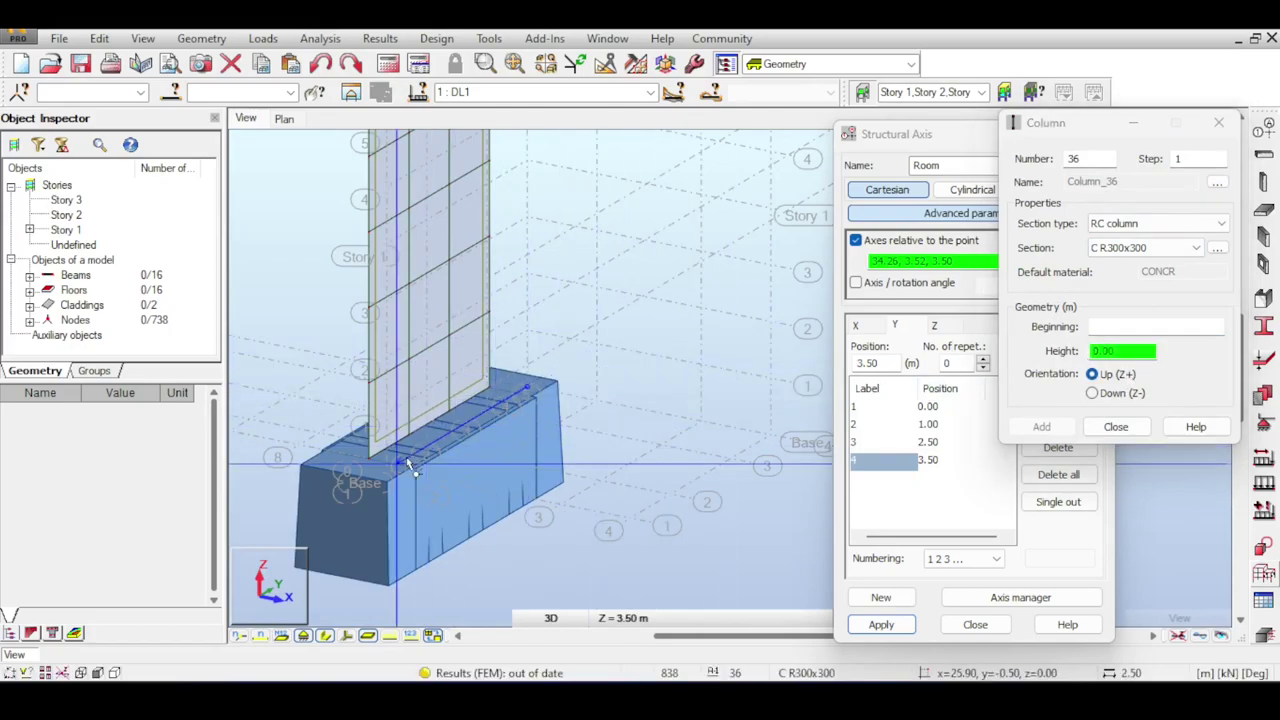
{"action": "type", "text": "9"}
{"action": "left_click", "coordinate": [1108, 327]}
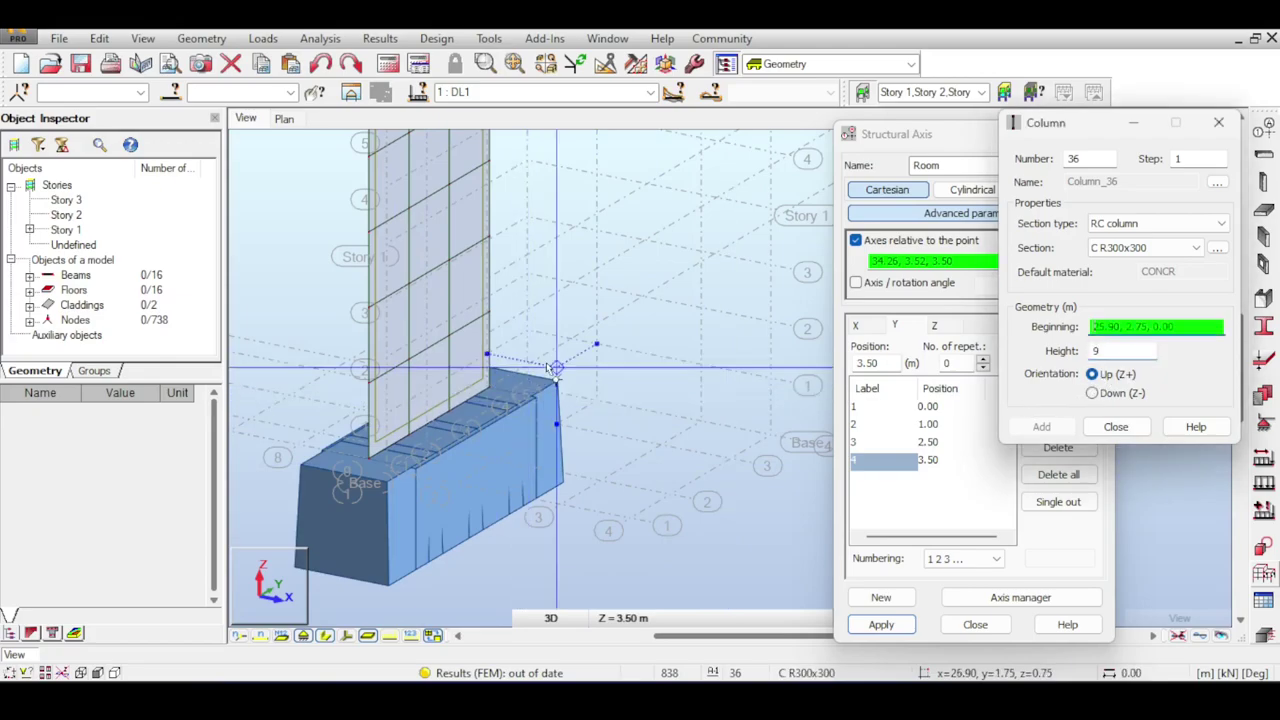
Place columns at the four base corners of the Room grid, x 25.90 and 29.40, y -0.75 and 2.75.
{"action": "left_click", "coordinate": [529, 390]}
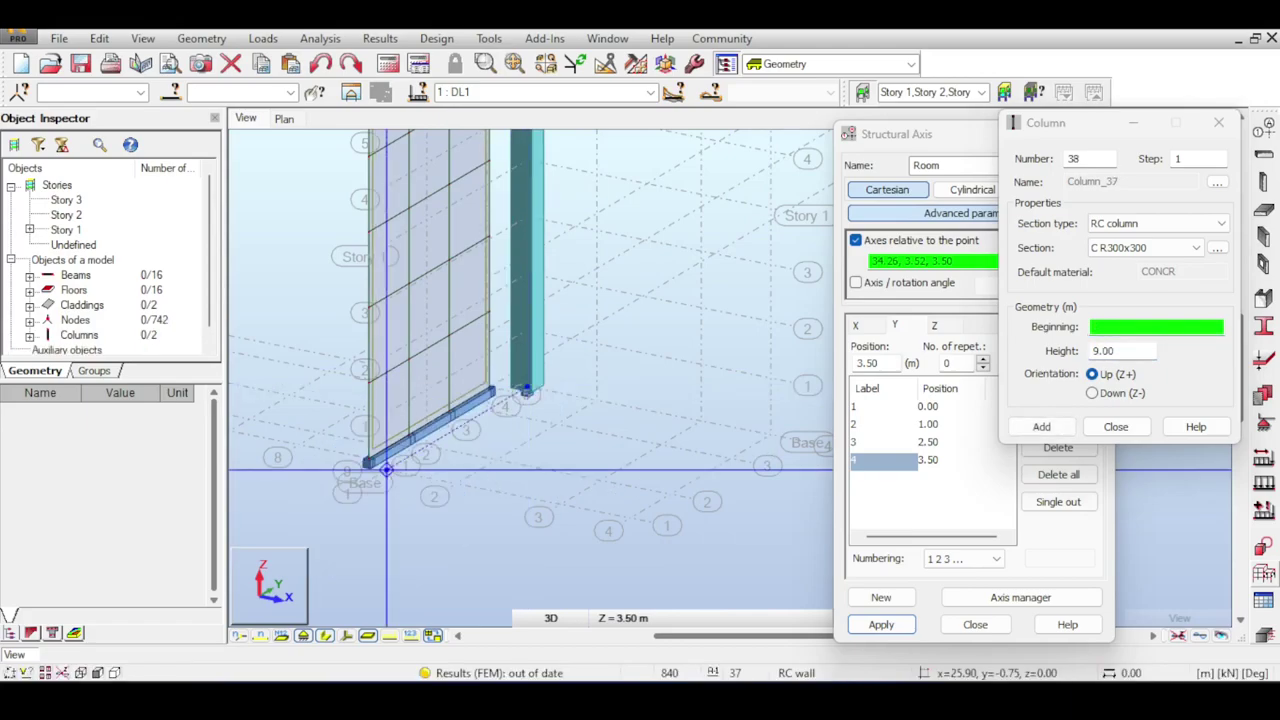
{"action": "left_click", "coordinate": [386, 469]}
{"action": "left_click", "coordinate": [645, 519]}
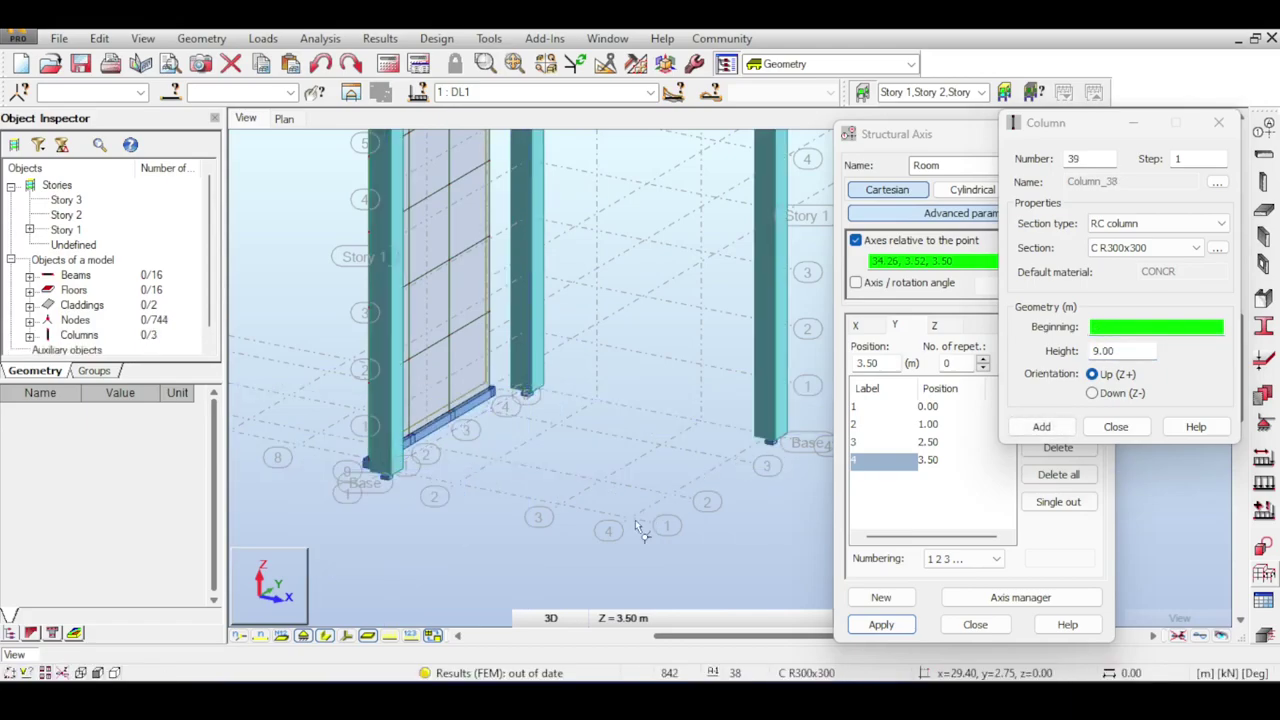
{"action": "left_click", "coordinate": [630, 517]}
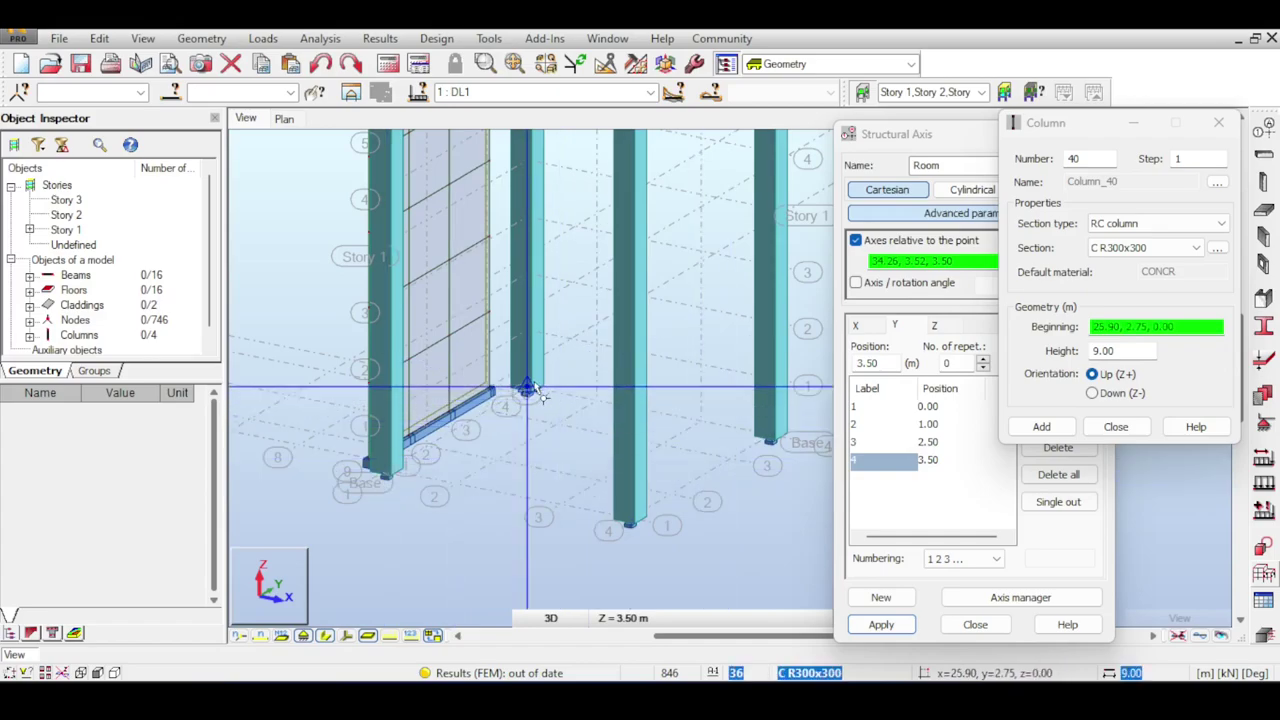
Check the Room grid's reference point and close the Structural Axis definition.
{"action": "left_click", "coordinate": [969, 163]}
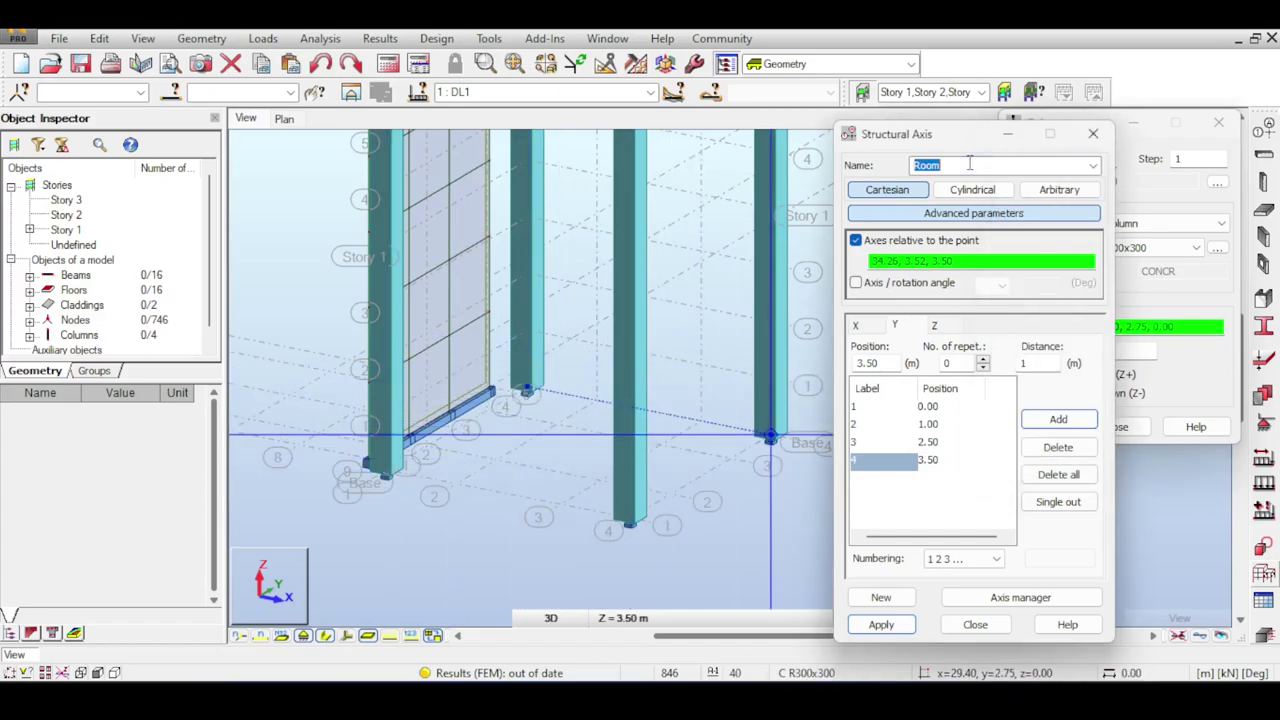
{"action": "left_click", "coordinate": [922, 214]}
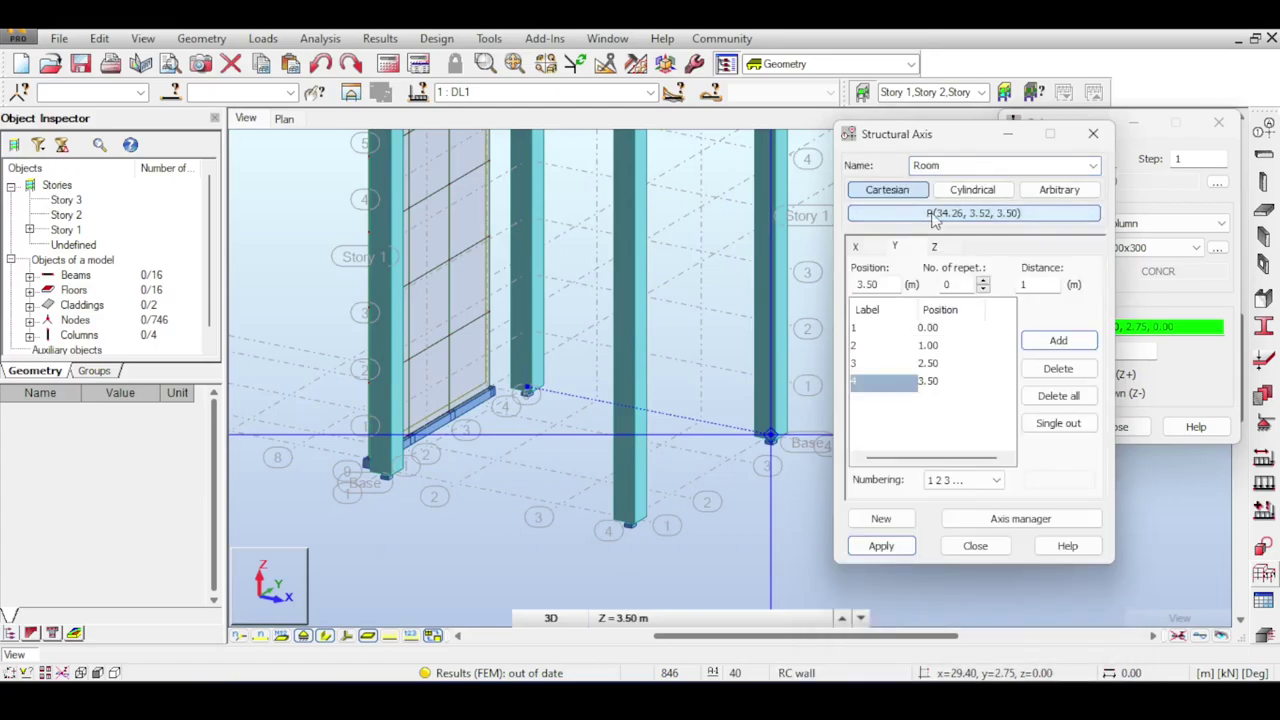
{"action": "left_click", "coordinate": [933, 217]}
{"action": "left_click", "coordinate": [975, 626]}
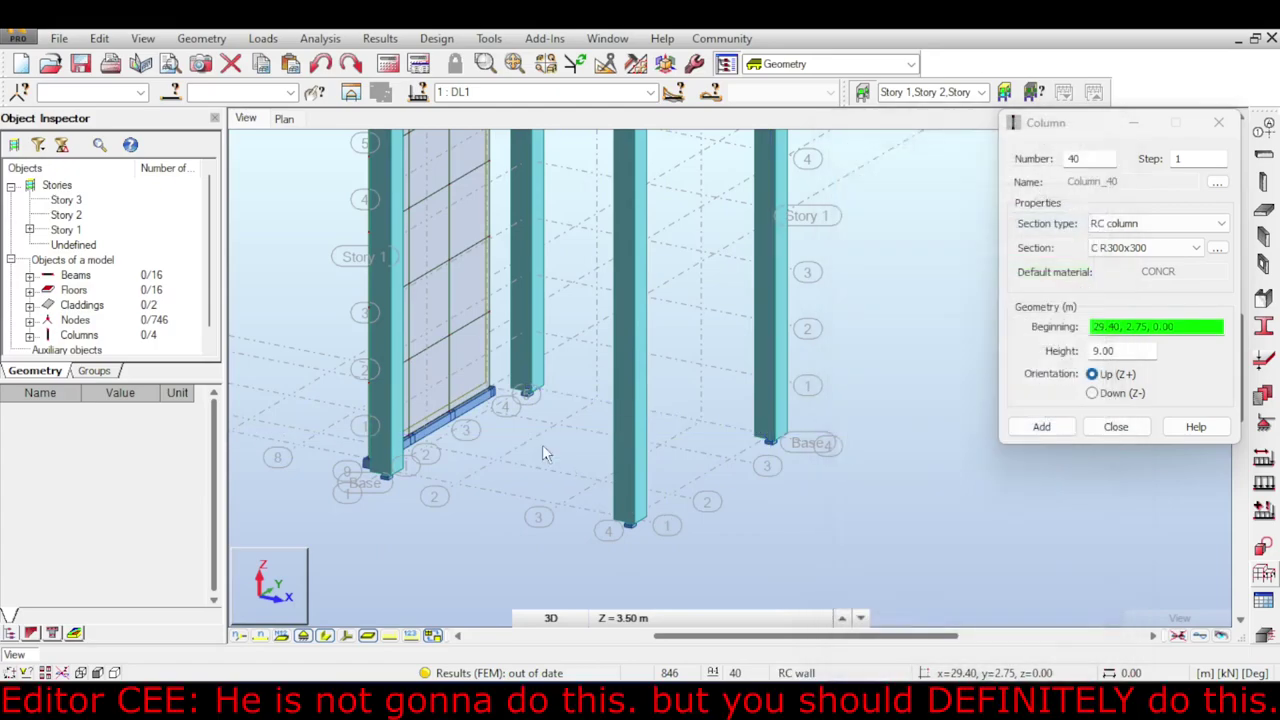
Set up a contour-defined floor panel with TH300 thickness and the Shell model, without the horizontal slab restriction.
{"action": "middle_click_drag", "start_coordinate": [540, 444], "coordinate": [660, 442]}
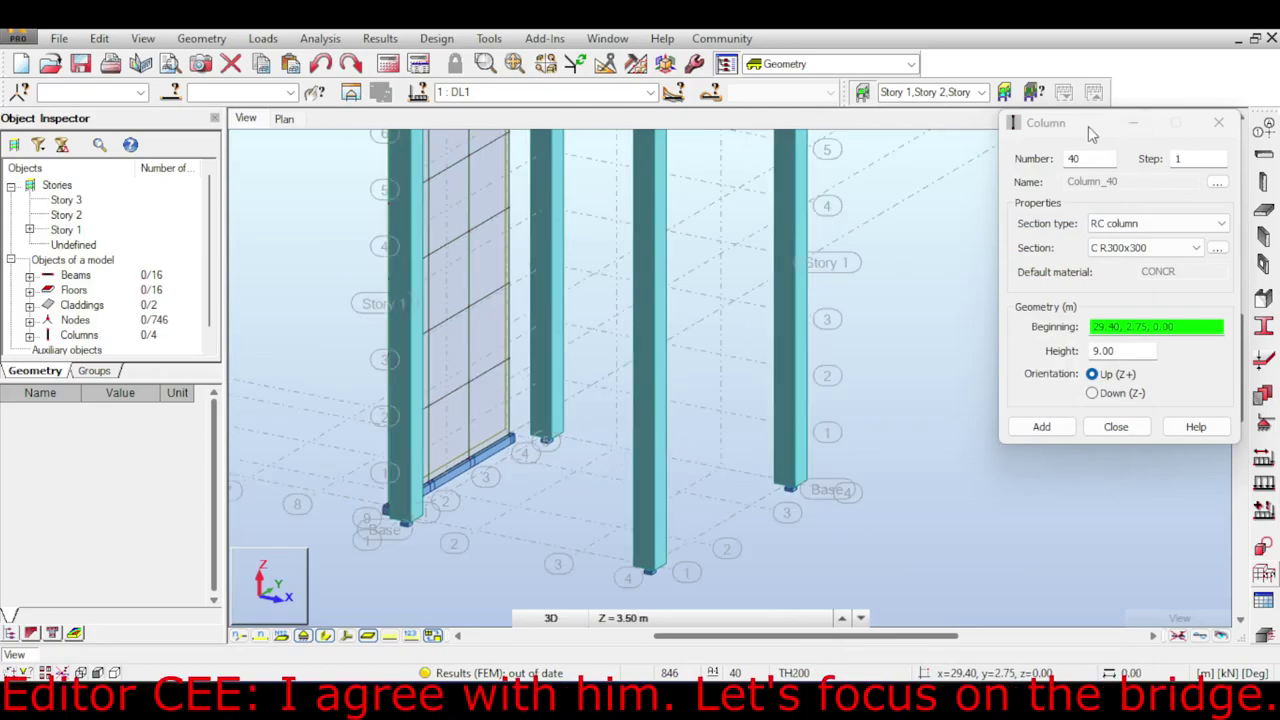
{"action": "left_click_drag", "start_coordinate": [1088, 126], "coordinate": [1086, 197]}
{"action": "left_click", "coordinate": [1207, 172]}
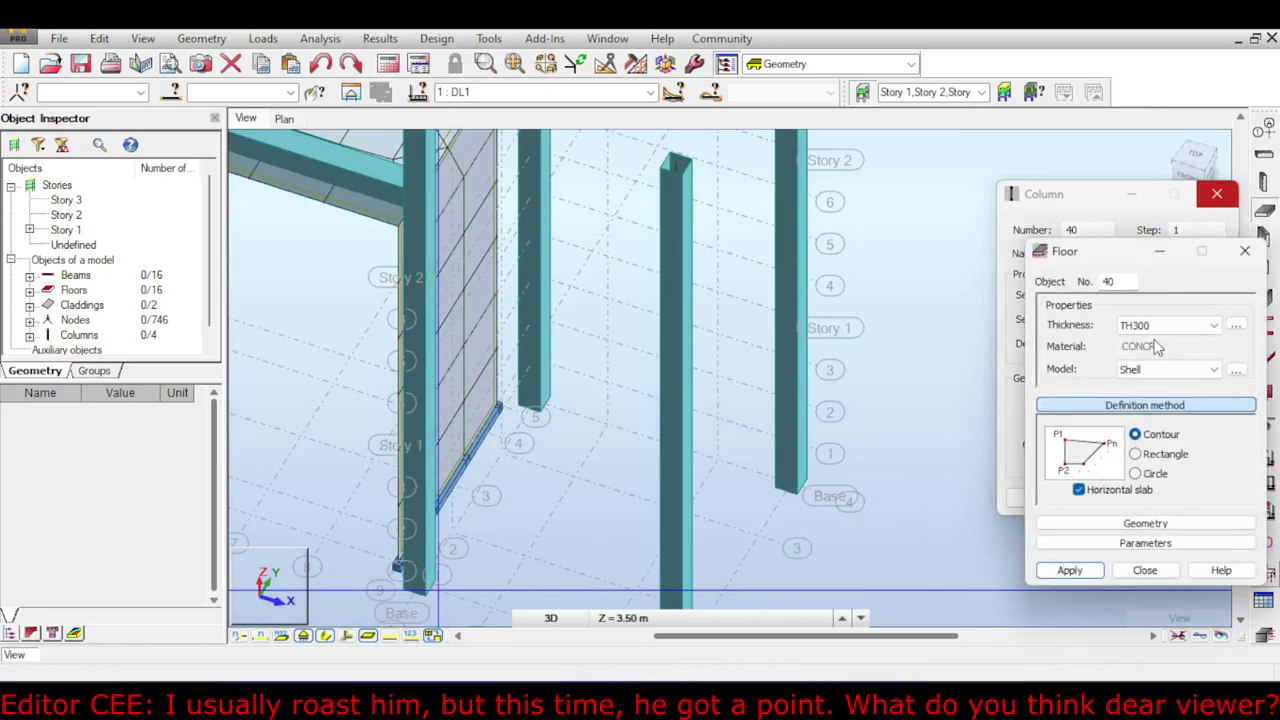
{"action": "left_click", "coordinate": [1166, 326]}
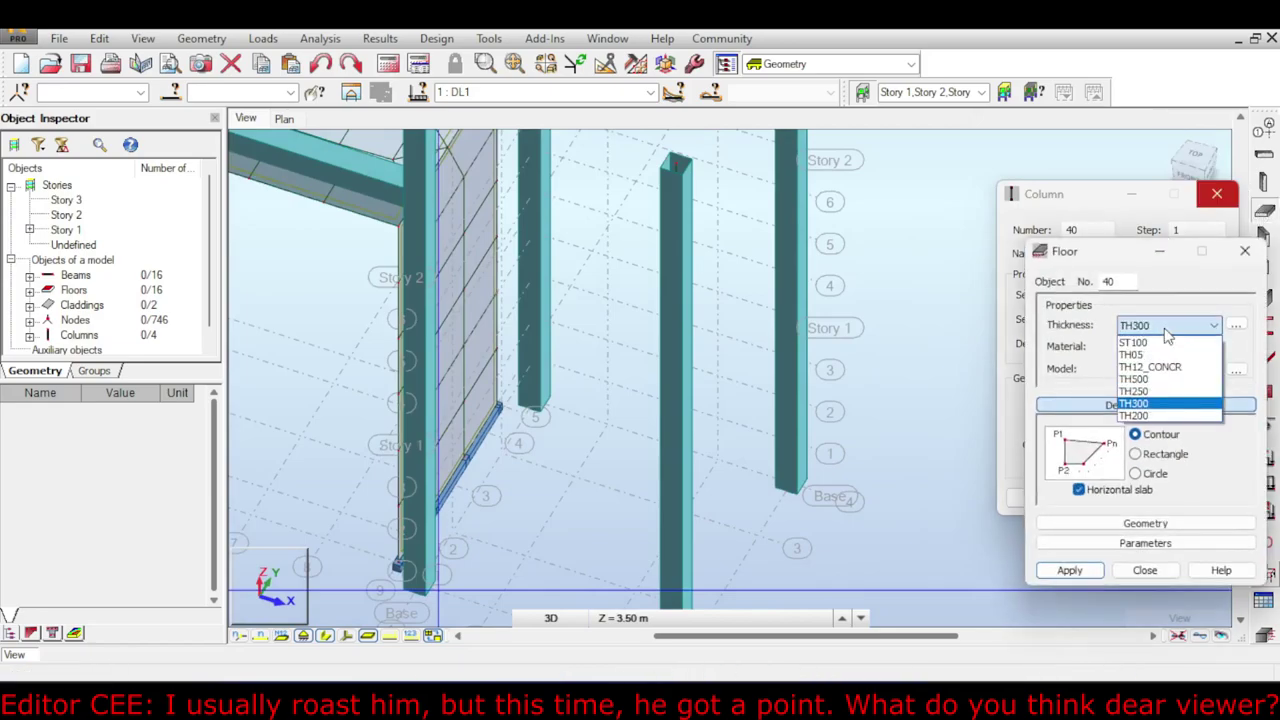
{"action": "left_click", "coordinate": [1145, 403]}
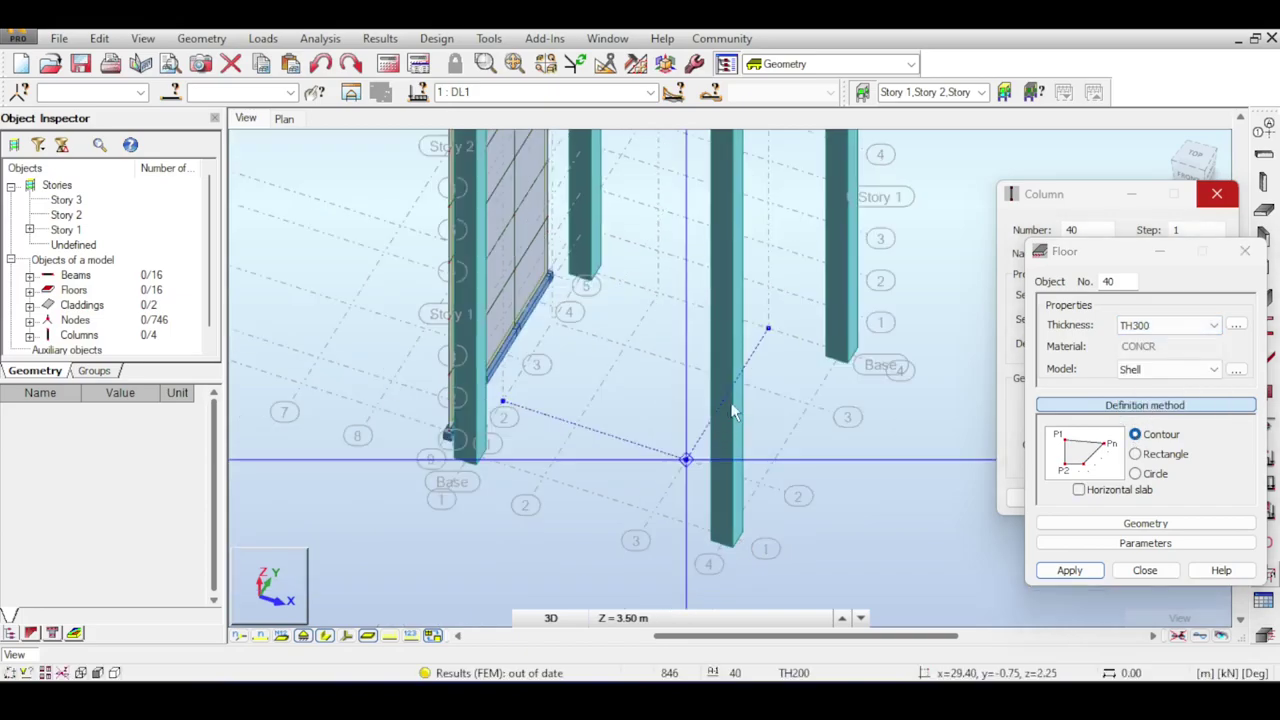
Draw a vertical TH300 panel at x = 28.40 between y = 0.25 and 1.75, from the base to Story 3.
{"action": "middle_click_drag", "start_coordinate": [750, 282], "coordinate": [716, 474]}
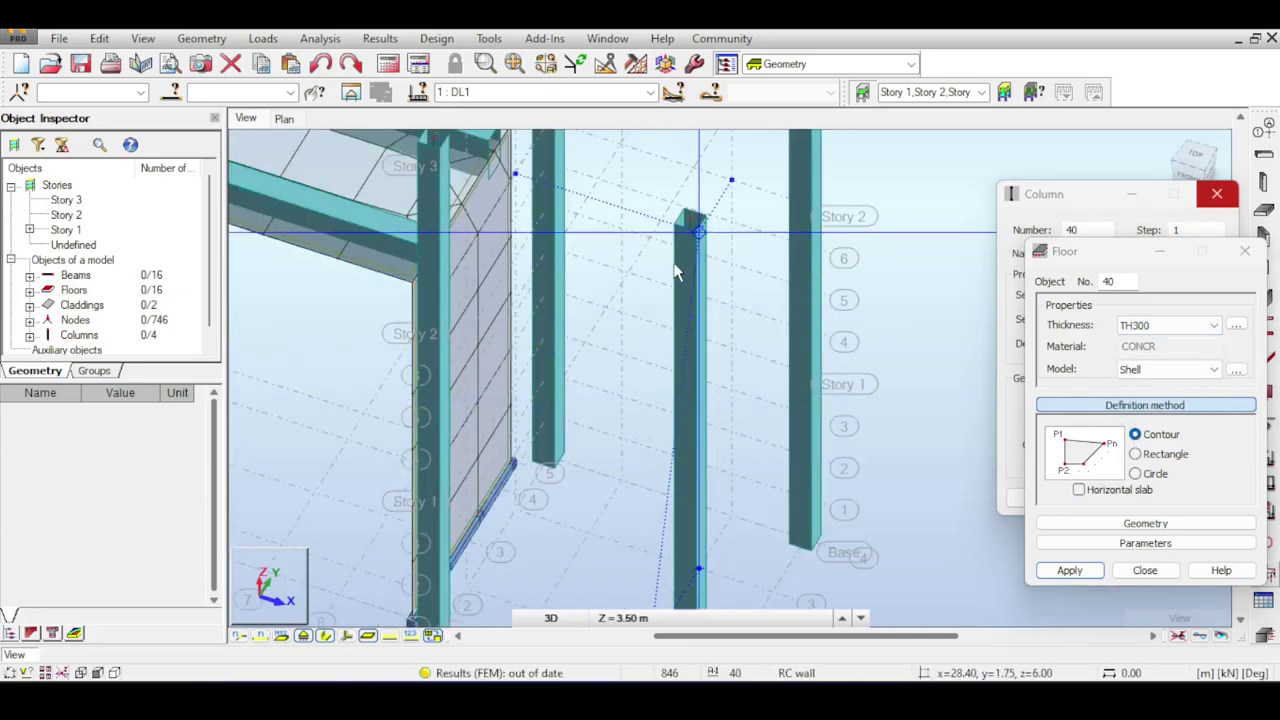
{"action": "scroll", "coordinate": [675, 246], "scroll_direction": "down", "scroll_amount": 1}
{"action": "middle_click_drag", "start_coordinate": [676, 234], "coordinate": [664, 186]}
{"action": "left_click", "coordinate": [677, 234]}
{"action": "left_click", "coordinate": [637, 299]}
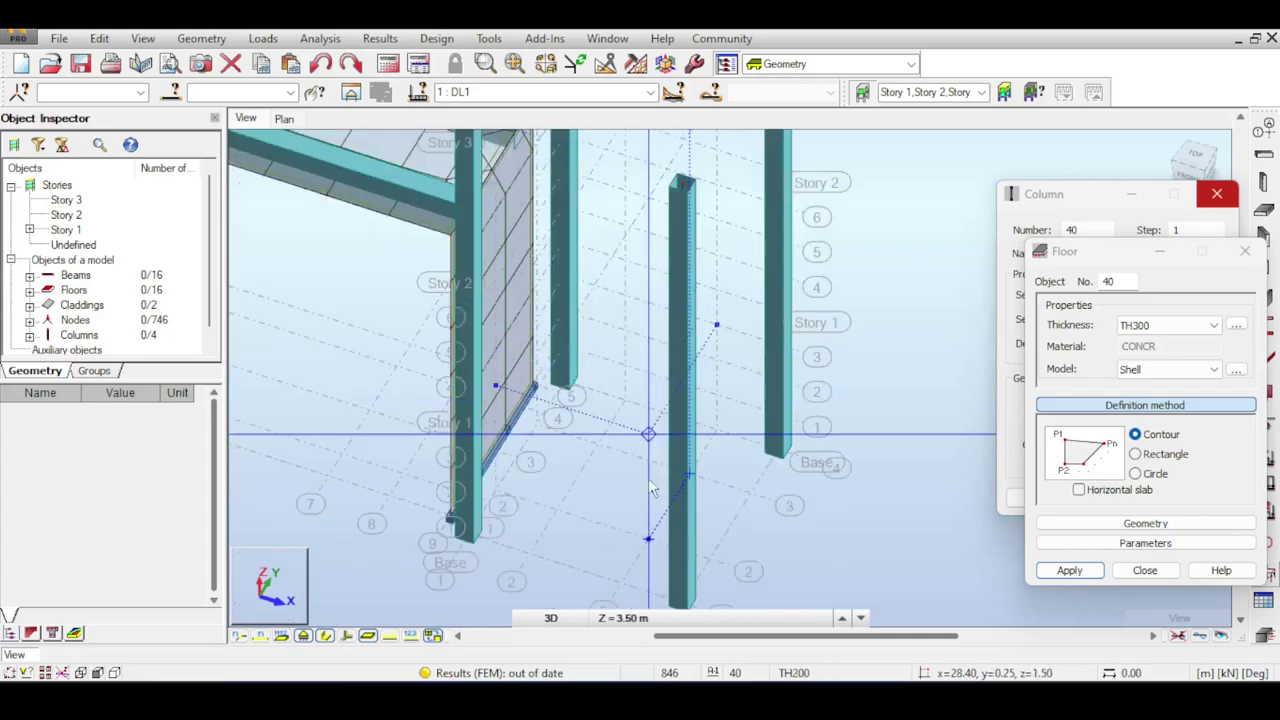
{"action": "left_click", "coordinate": [648, 535]}
{"action": "left_click", "coordinate": [642, 504]}
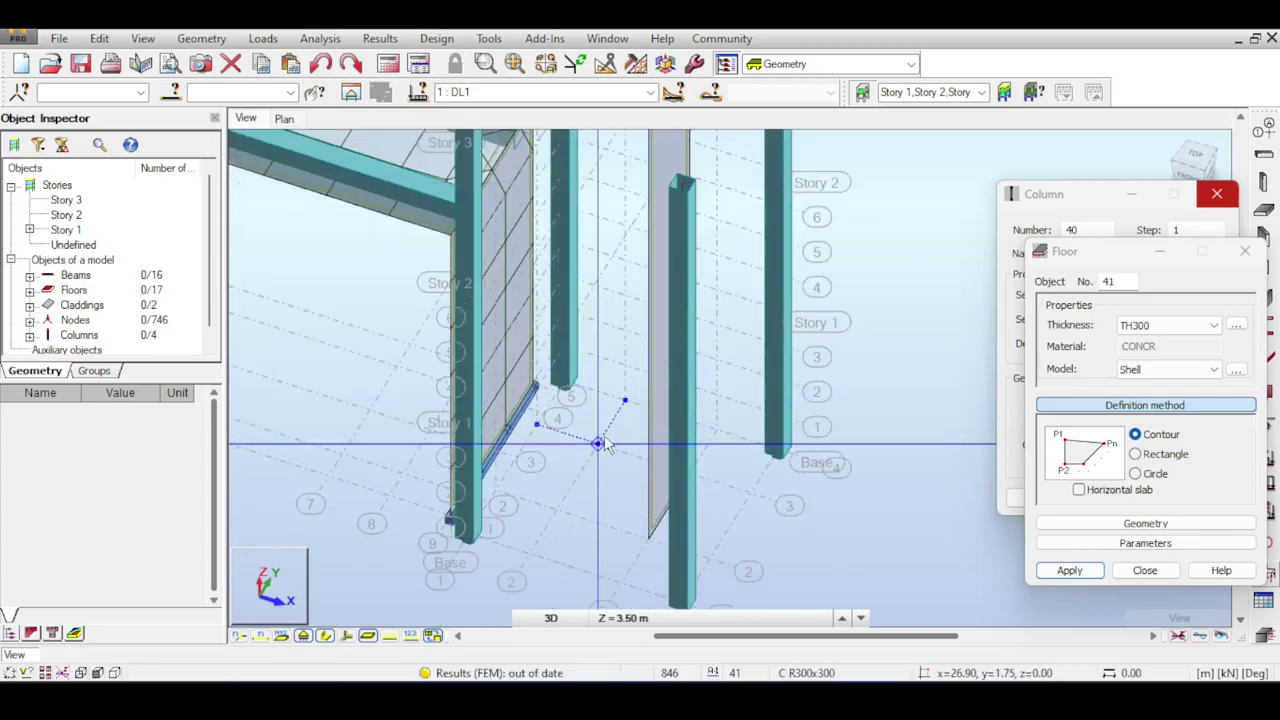
Draw an adjoining vertical TH300 panel at y = 1.75 between x = 26.90 and 28.40, from the base to Story 3.
{"action": "scroll", "coordinate": [688, 482], "scroll_direction": "up", "scroll_amount": 3, "text": "shift"}
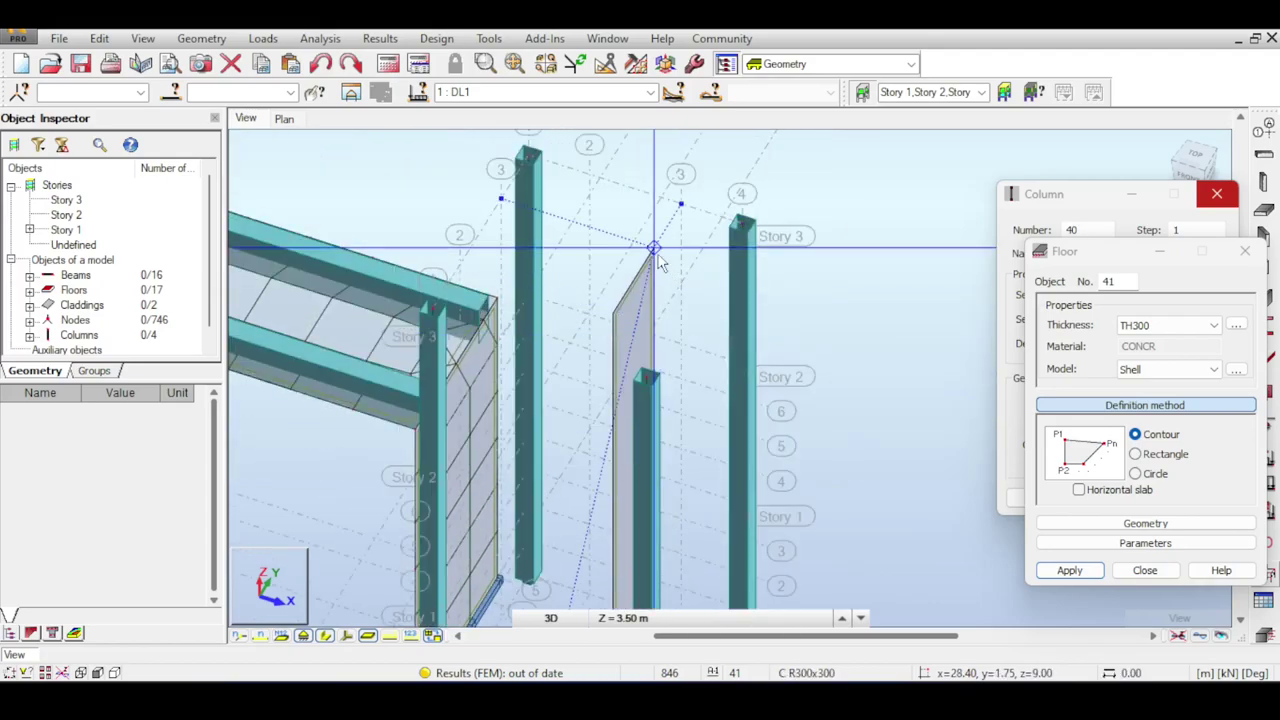
{"action": "left_click", "coordinate": [653, 248]}
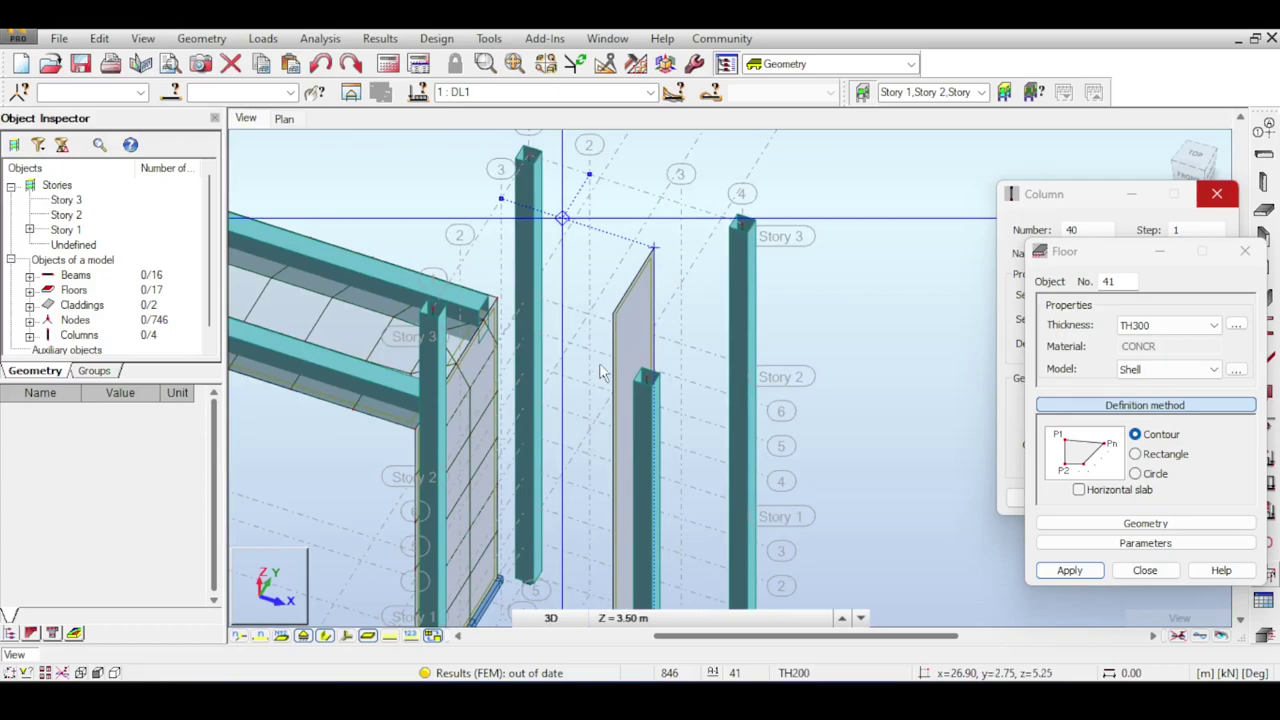
{"action": "scroll", "coordinate": [600, 372], "scroll_direction": "down", "scroll_amount": 2, "text": "shift"}
{"action": "left_click", "coordinate": [590, 514]}
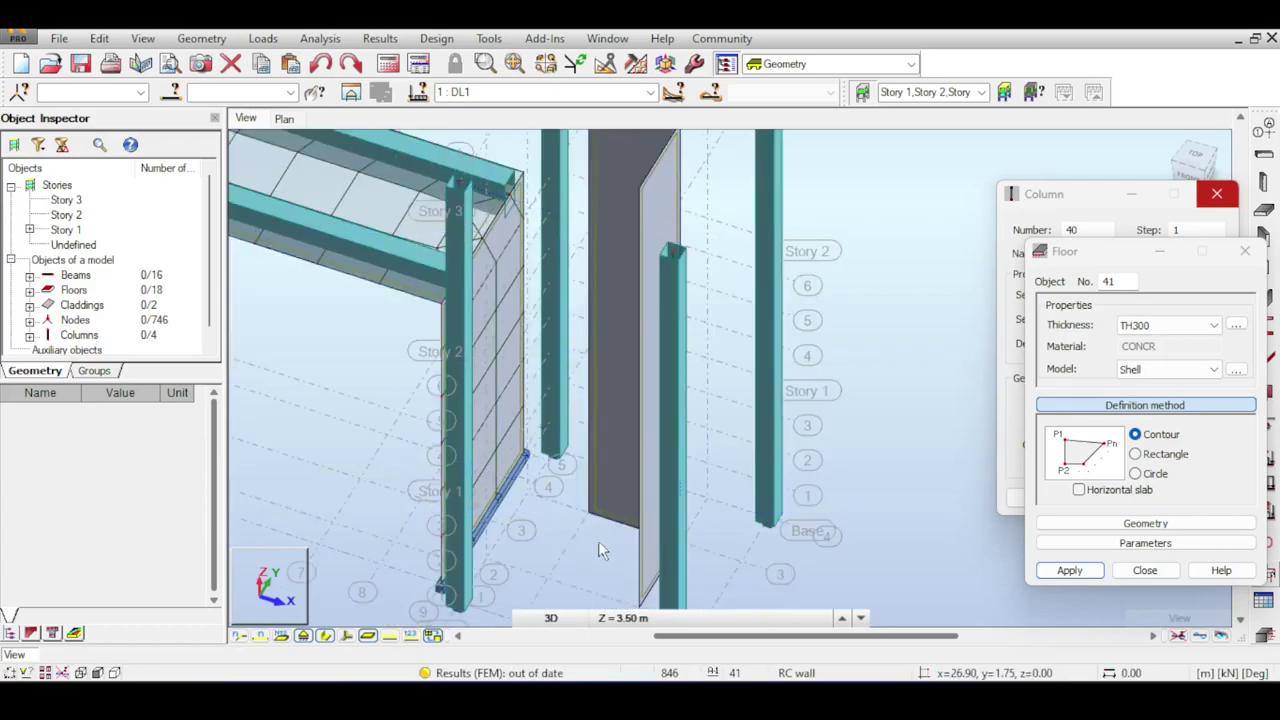
Draw the shaft wall at x = 26.90 m as a TH300 shell contour between y = 0.25 and 1.75 m, from z = 0 to 9.00 m.
{"action": "left_click", "coordinate": [548, 578]}
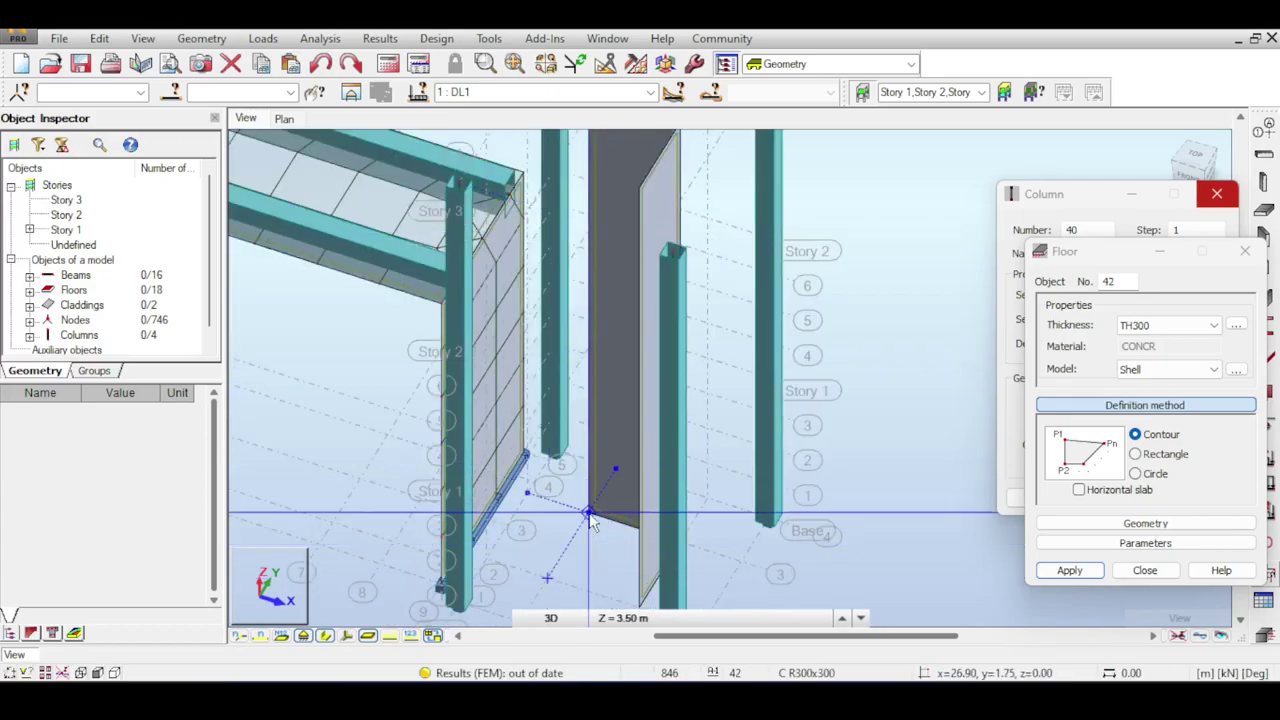
{"action": "left_click", "coordinate": [589, 514]}
{"action": "middle_click_drag", "start_coordinate": [588, 303], "coordinate": [549, 531]}
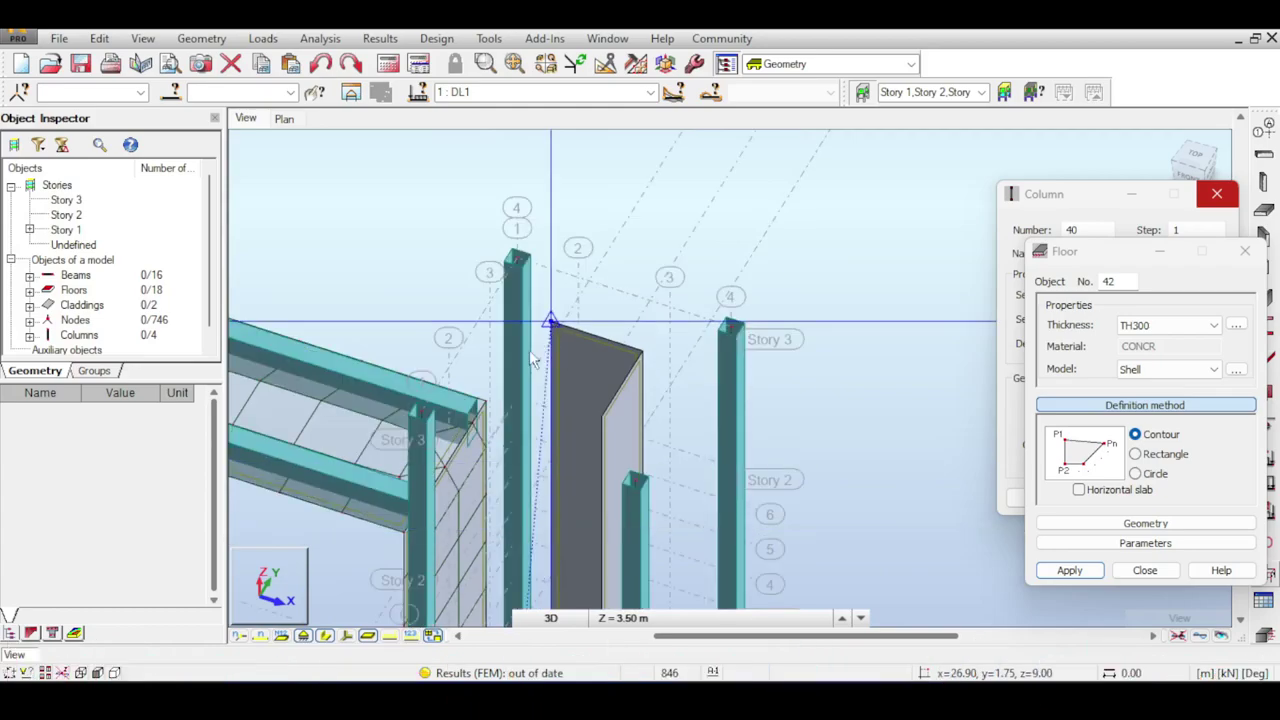
{"action": "scroll", "coordinate": [509, 378], "scroll_direction": "down", "scroll_amount": 1}
{"action": "scroll", "coordinate": [535, 452], "scroll_direction": "down", "scroll_amount": 3, "text": "shift"}
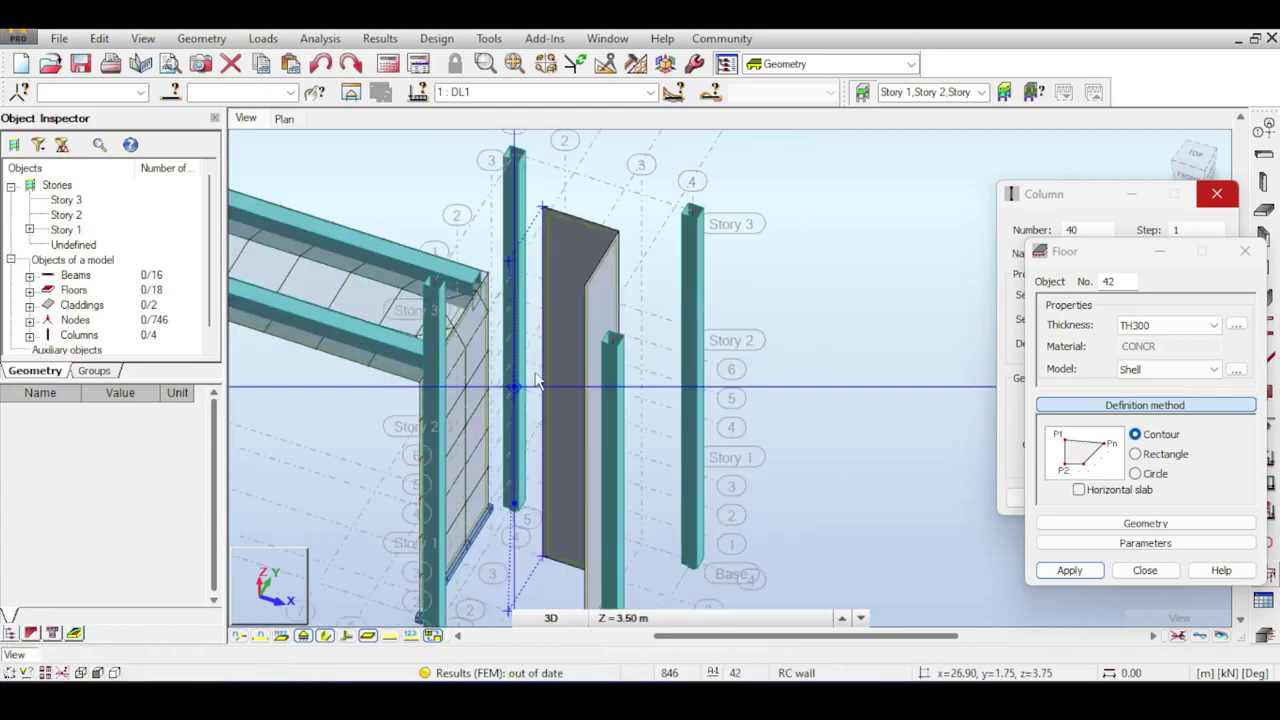
{"action": "left_click", "coordinate": [525, 503]}
{"action": "scroll", "coordinate": [659, 372], "scroll_direction": "up", "scroll_amount": 1, "text": "shift"}
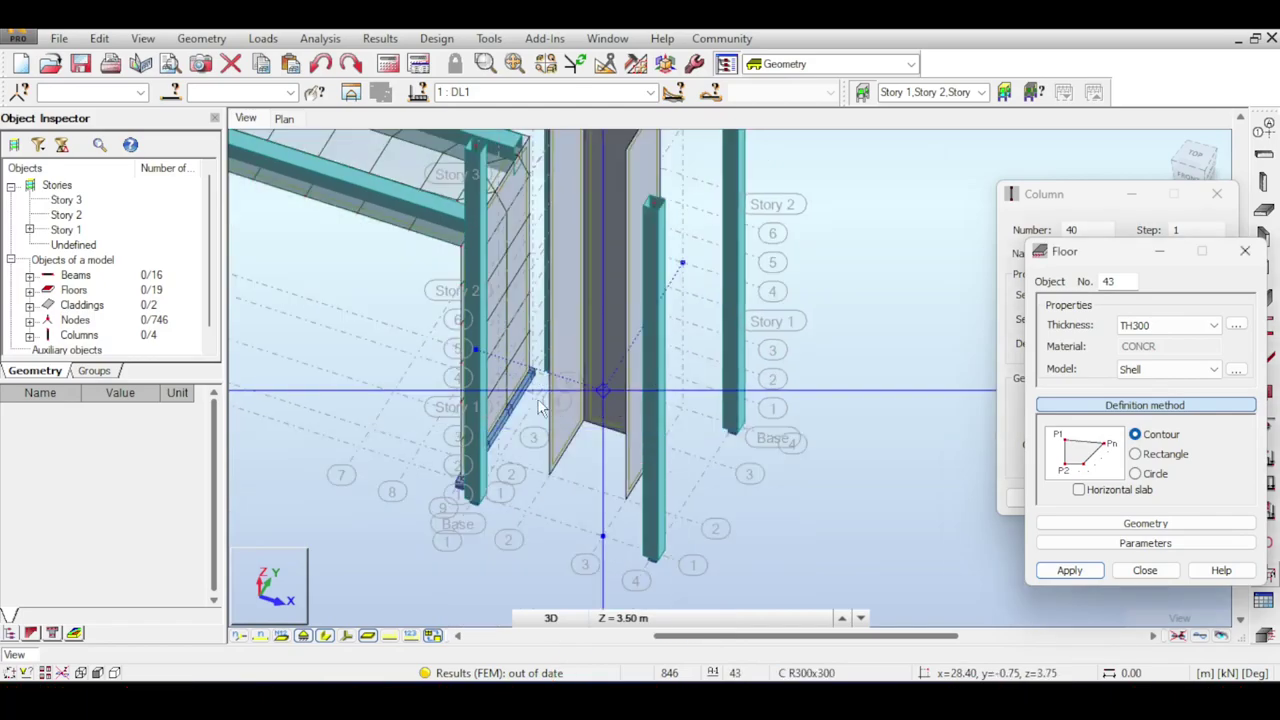
Outline a sloping TH300 stair panel beside the shaft, rising from z = 0 to 1.50 m along x = 26.90 m and across to x = 25.90 m.
{"action": "middle_click_drag", "start_coordinate": [541, 405], "coordinate": [719, 464], "text": "shift"}
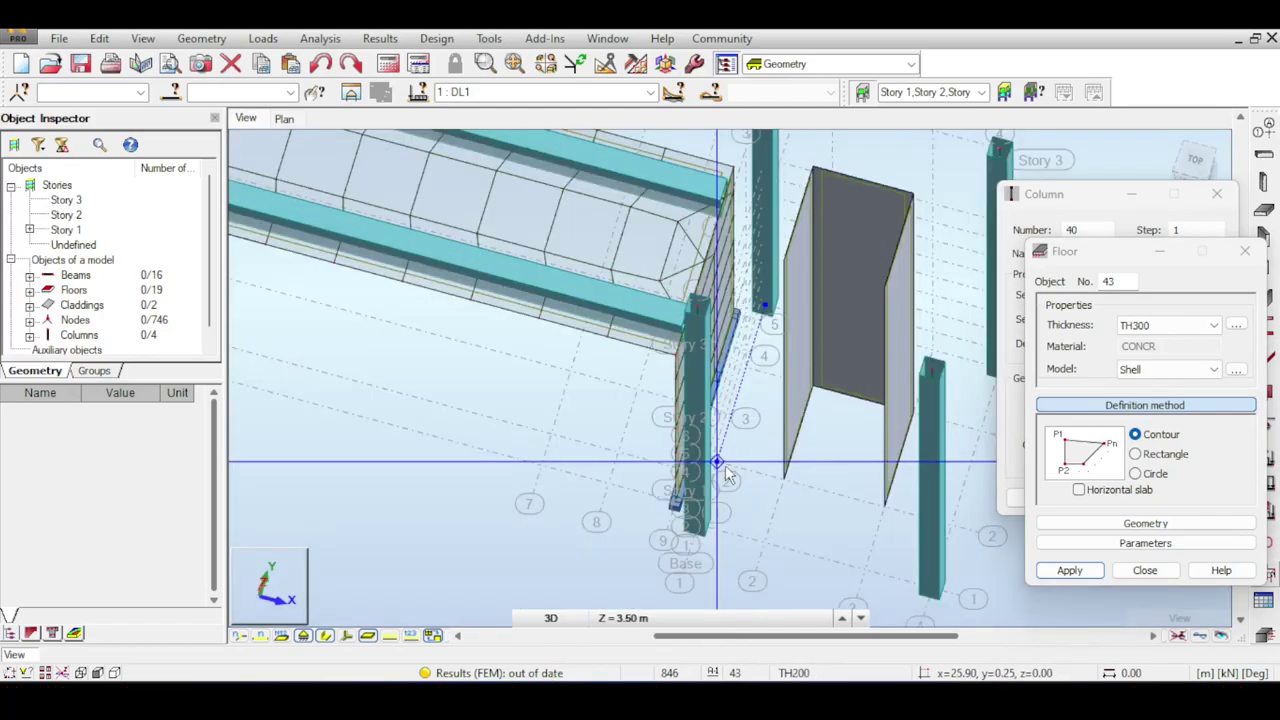
{"action": "left_click_drag", "start_coordinate": [1192, 160], "coordinate": [1164, 154]}
{"action": "scroll", "coordinate": [903, 410], "scroll_direction": "up", "scroll_amount": 3}
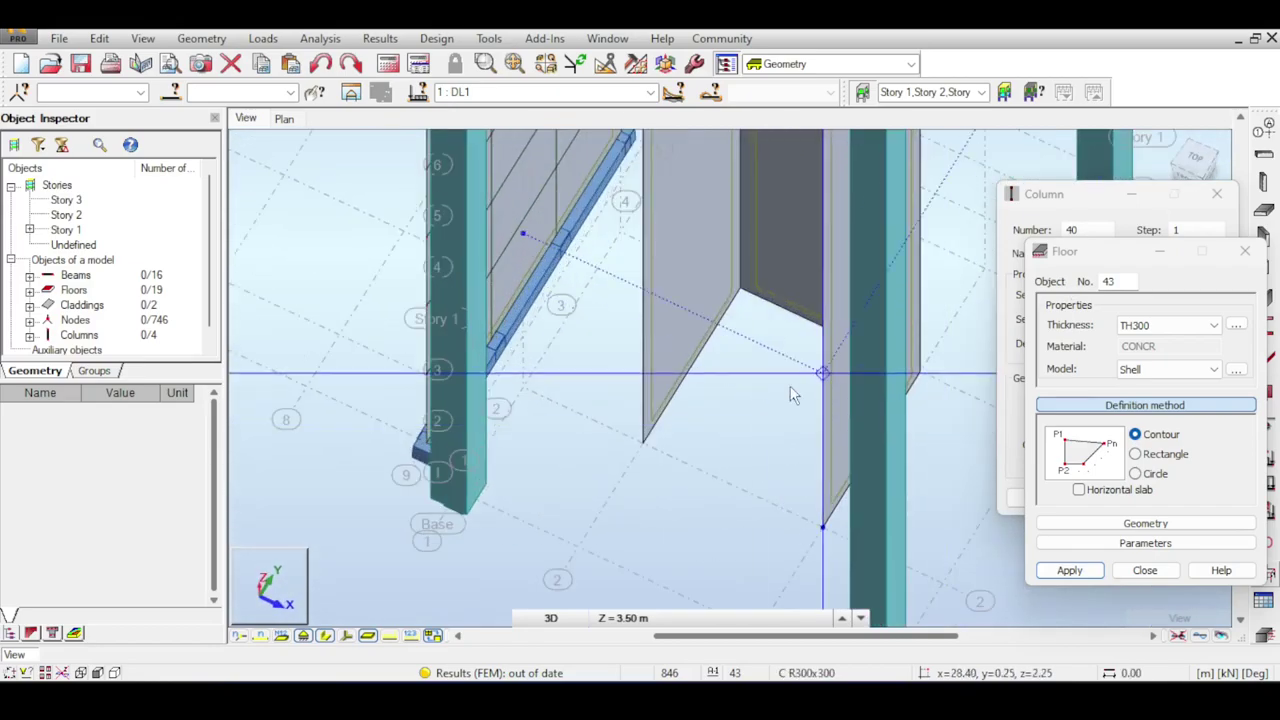
{"action": "middle_click_drag", "start_coordinate": [791, 391], "coordinate": [885, 417]}
{"action": "left_click", "coordinate": [736, 470]}
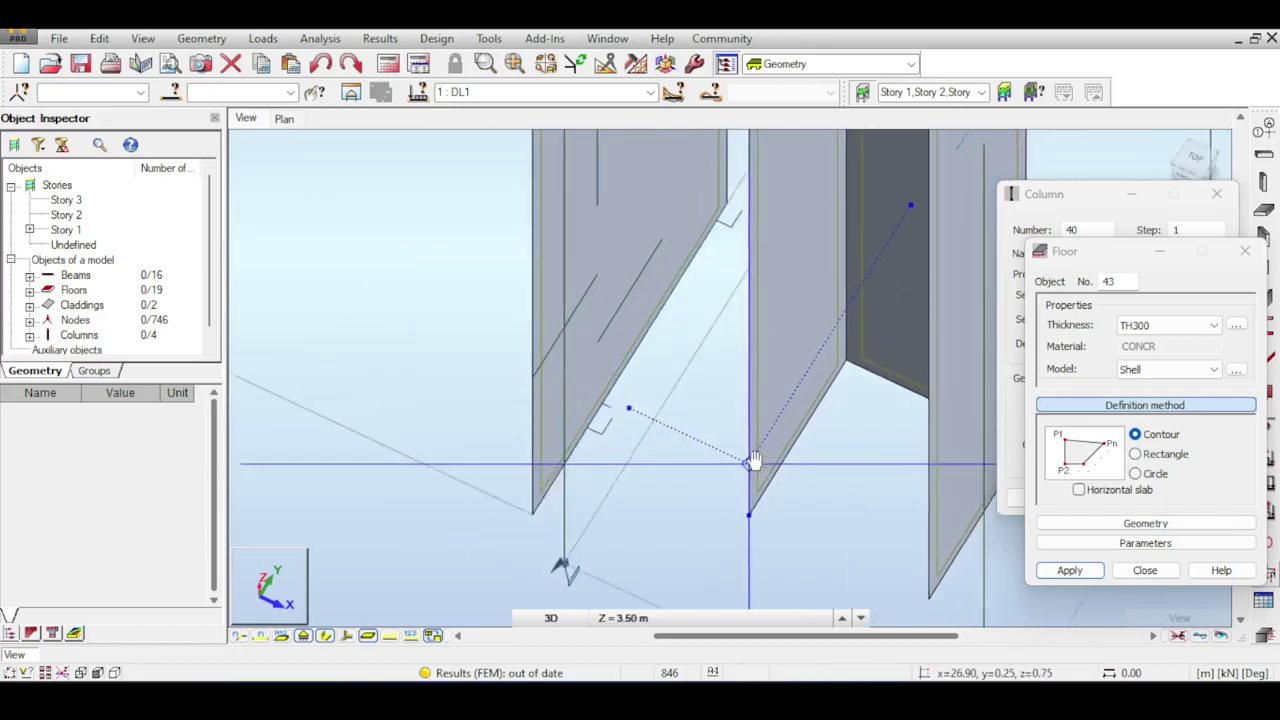
{"action": "left_click", "coordinate": [845, 268]}
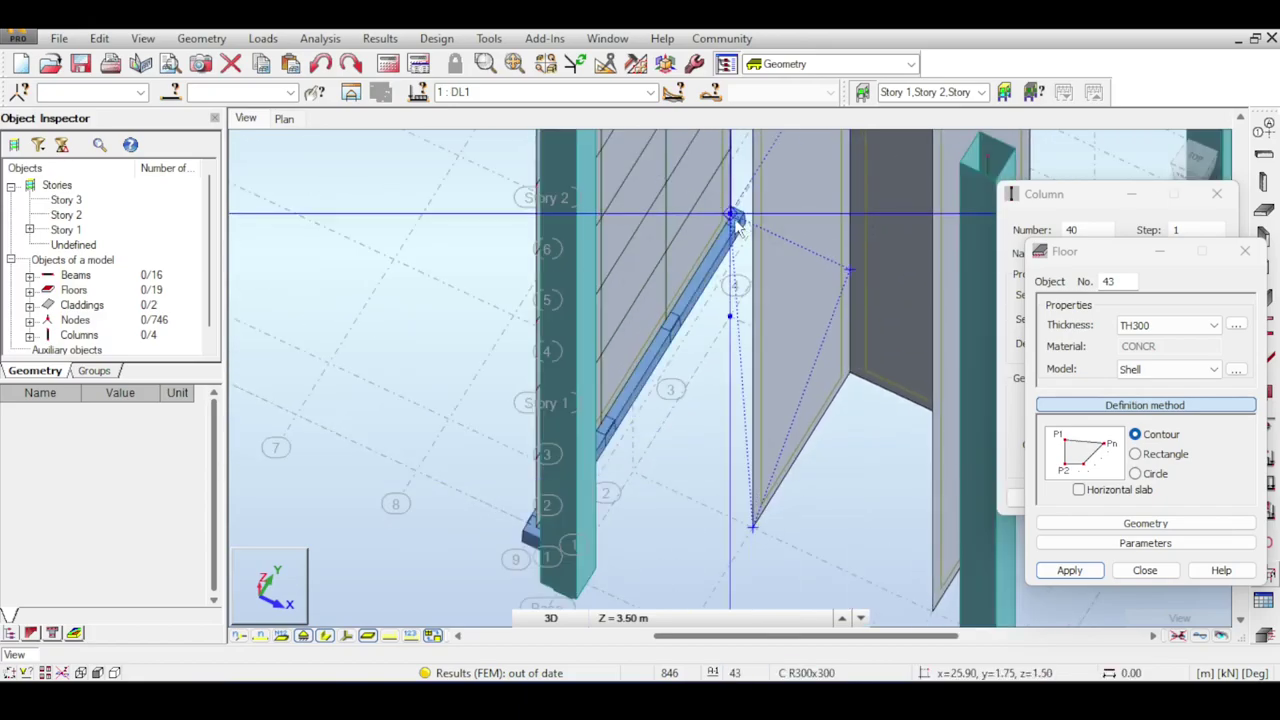
{"action": "left_click", "coordinate": [731, 221]}
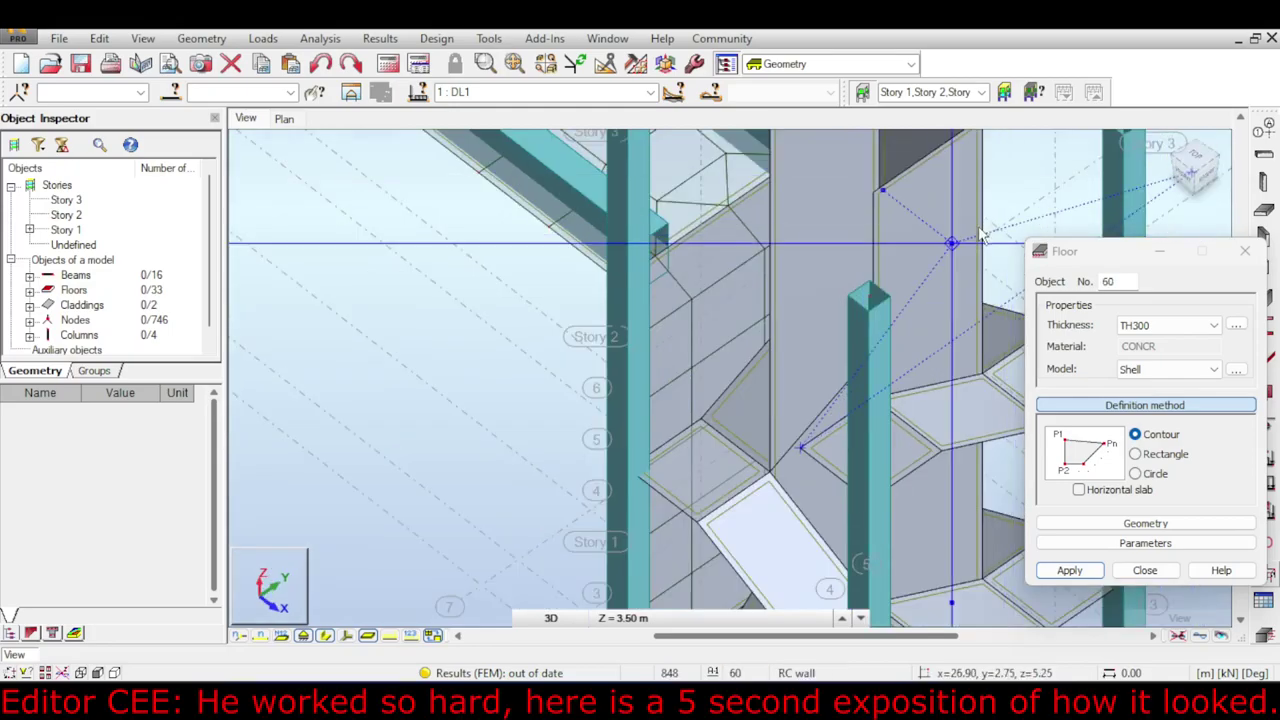
Examine the stair tower's shaft, flights, beams and column supports, and its place within the overall bridge model.
{"action": "mouse_move", "coordinate": [1200, 172]}
{"action": "left_mouse_down"}
{"action": "mouse_move", "coordinate": [1145, 176]}
{"action": "mouse_move", "coordinate": [1200, 175]}
{"action": "left_mouse_up"}
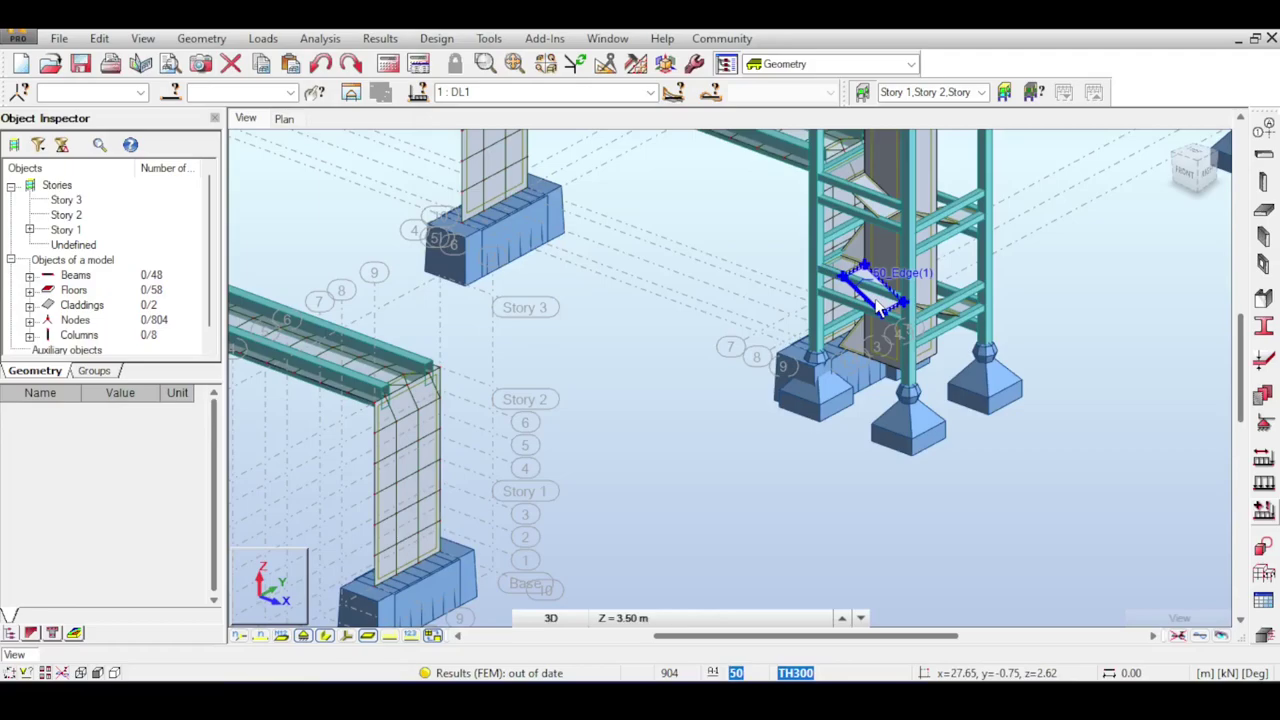
{"action": "scroll", "coordinate": [870, 320], "scroll_direction": "down", "scroll_amount": 4}
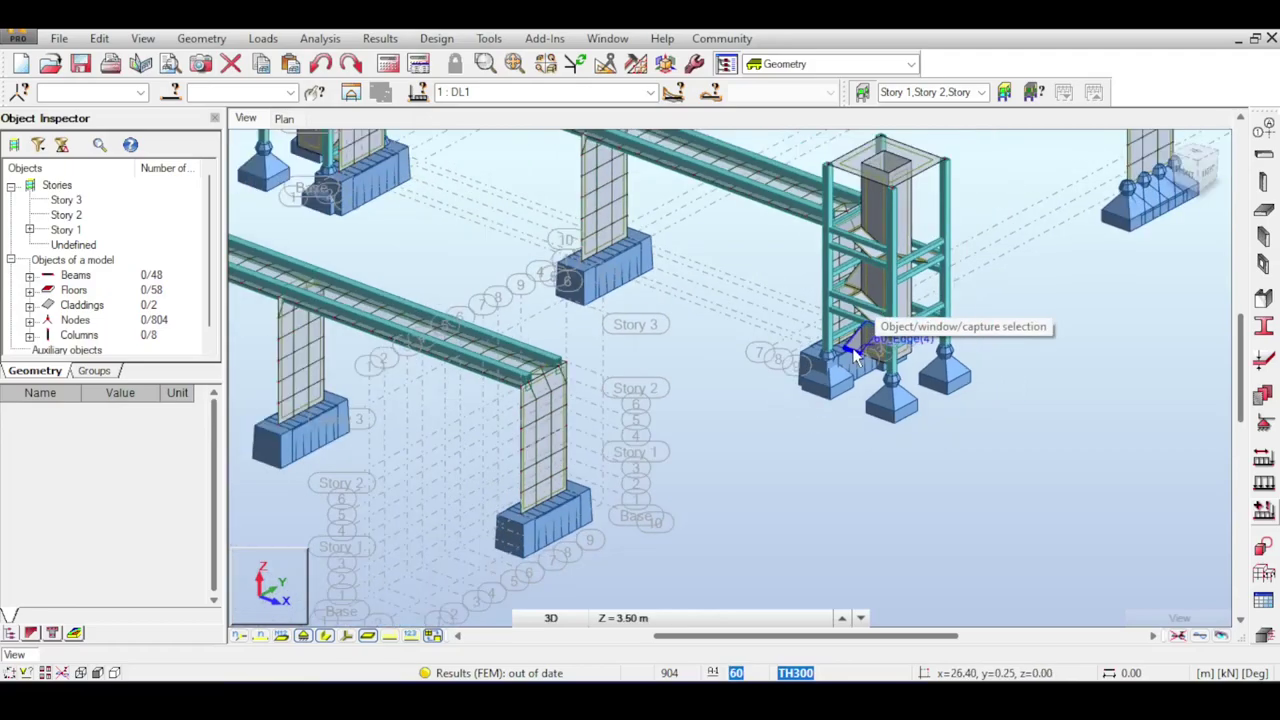
{"action": "scroll", "coordinate": [858, 340], "scroll_direction": "up", "scroll_amount": 2}
{"action": "scroll", "coordinate": [858, 335], "scroll_direction": "up", "scroll_amount": 2}
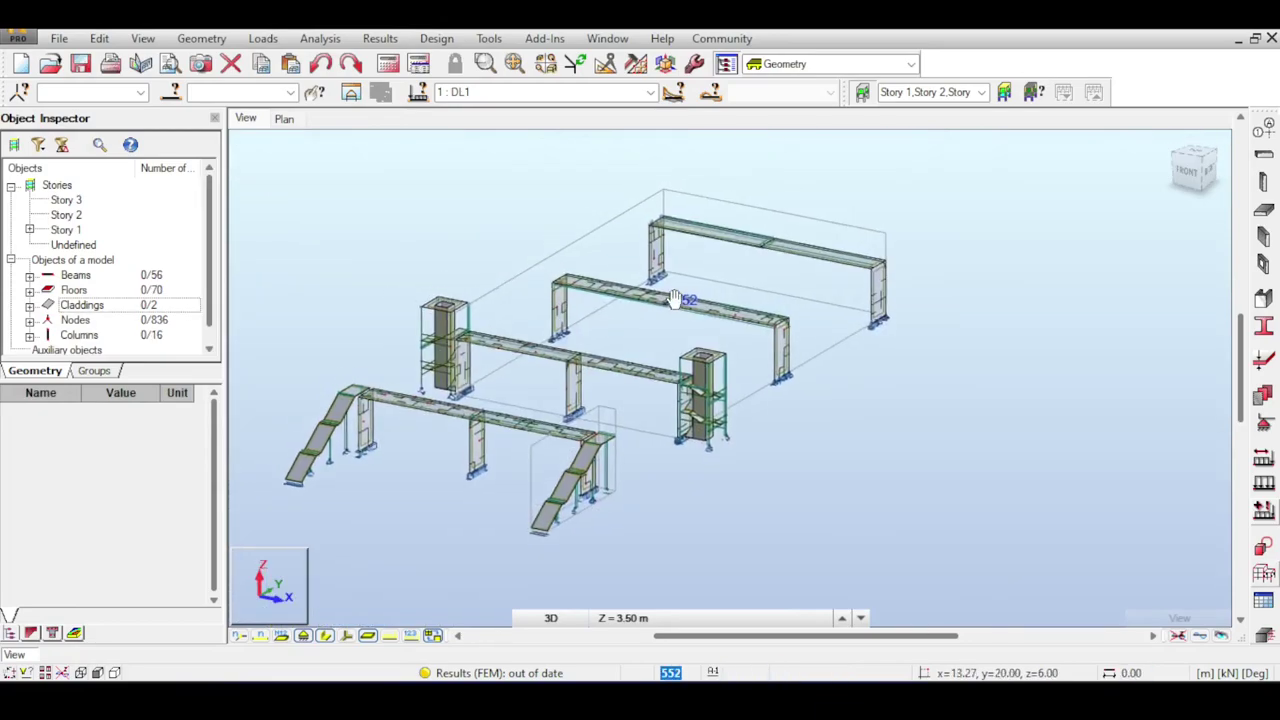
{"action": "scroll", "coordinate": [676, 299], "scroll_direction": "up", "scroll_amount": 4}
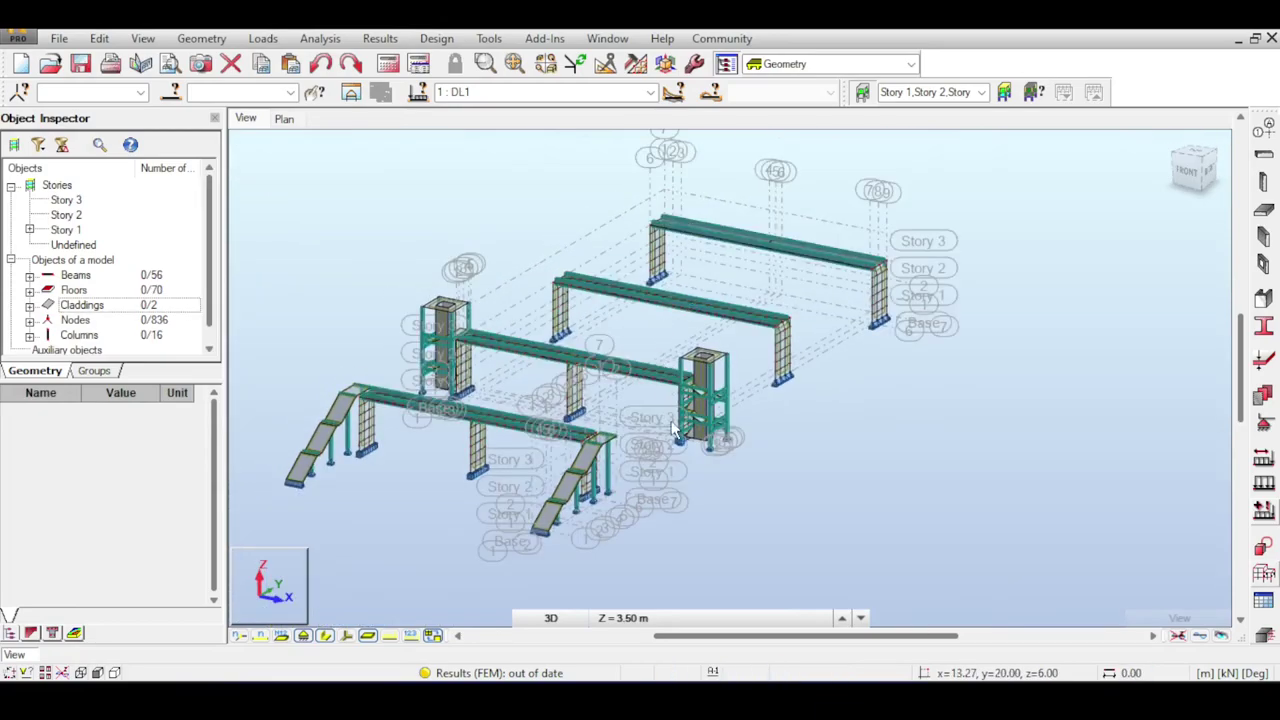
{"action": "scroll", "coordinate": [730, 345], "scroll_direction": "up", "scroll_amount": 2}
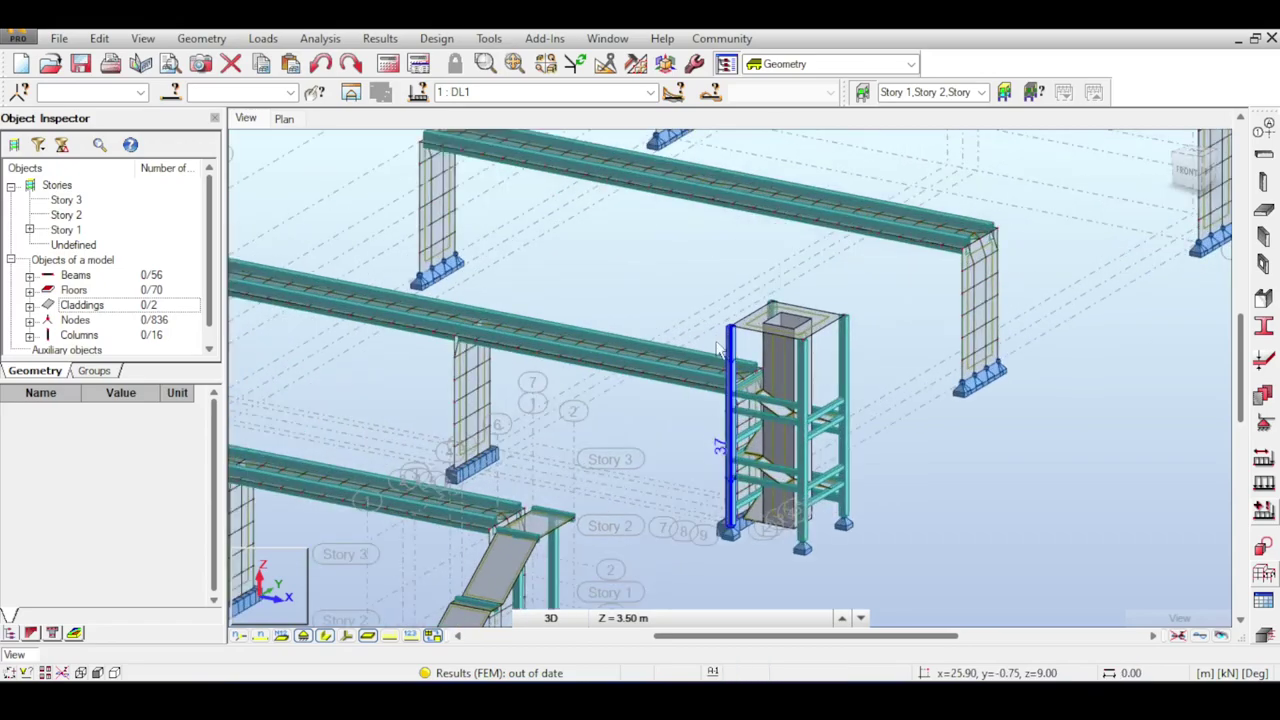
{"action": "scroll", "coordinate": [752, 402], "scroll_direction": "up", "scroll_amount": 2}
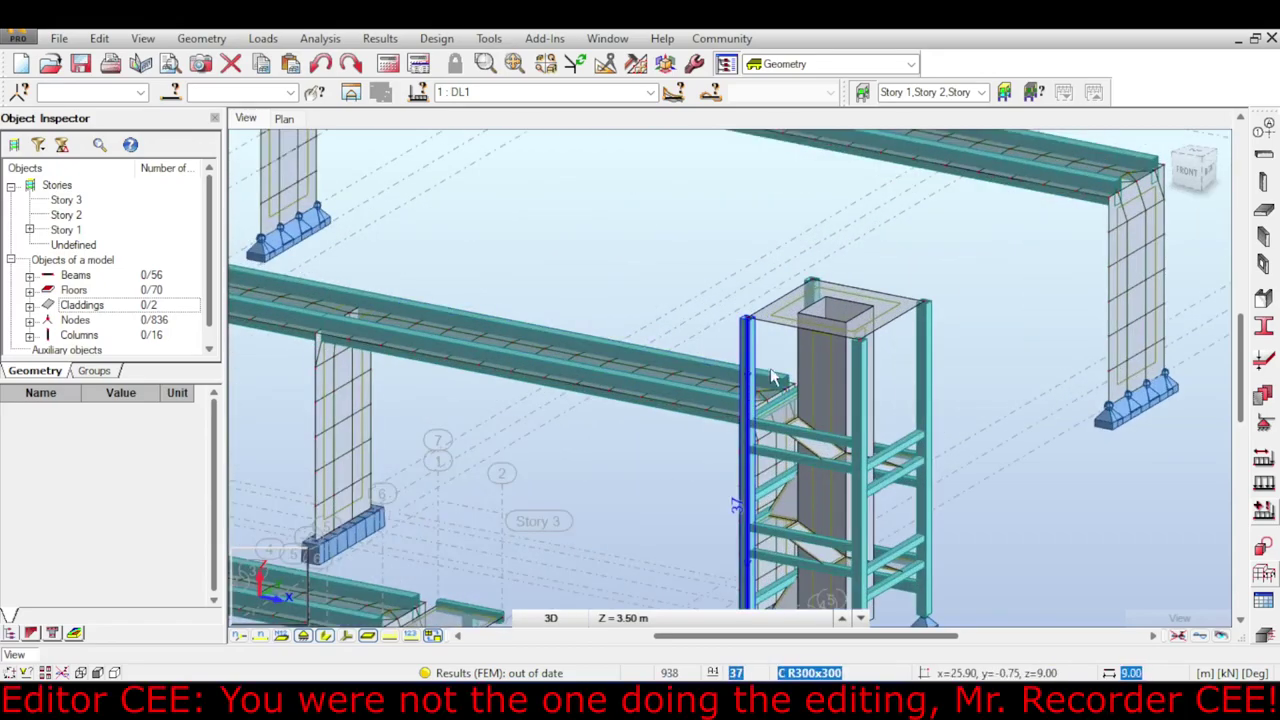
{"action": "scroll", "coordinate": [845, 318], "scroll_direction": "up", "scroll_amount": 2}
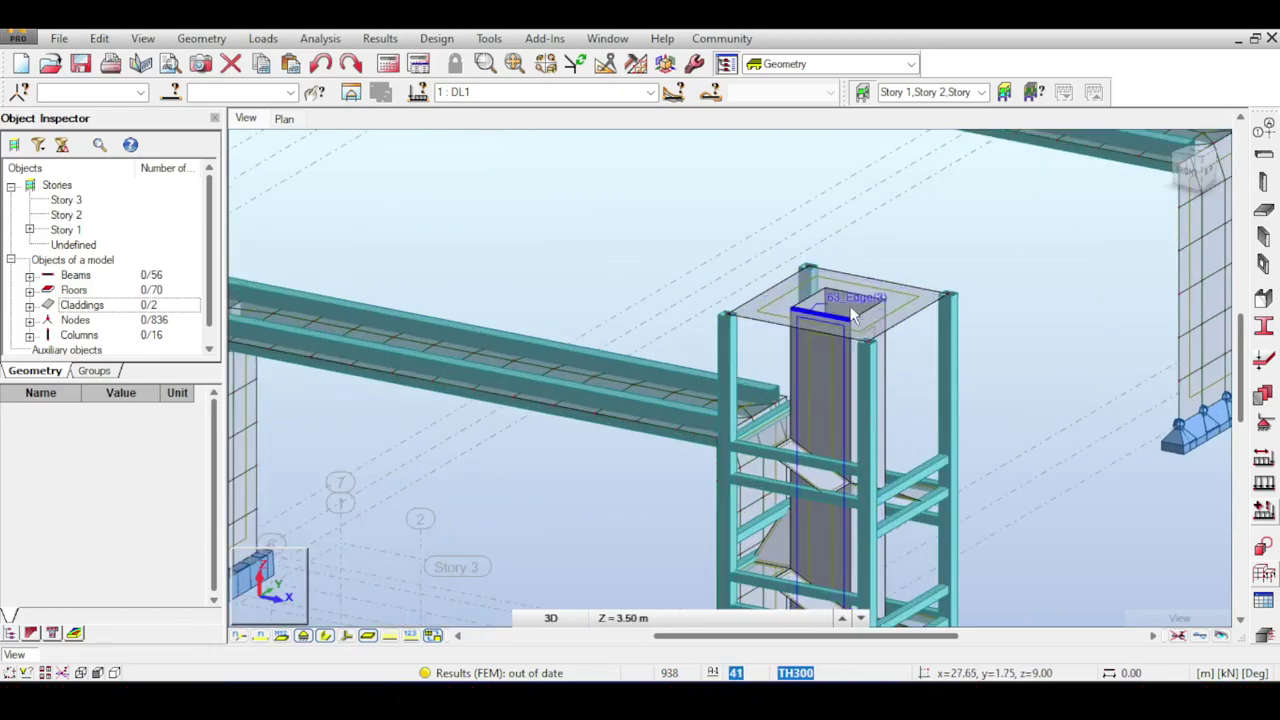
{"action": "middle_click_drag", "start_coordinate": [887, 418], "coordinate": [849, 285]}
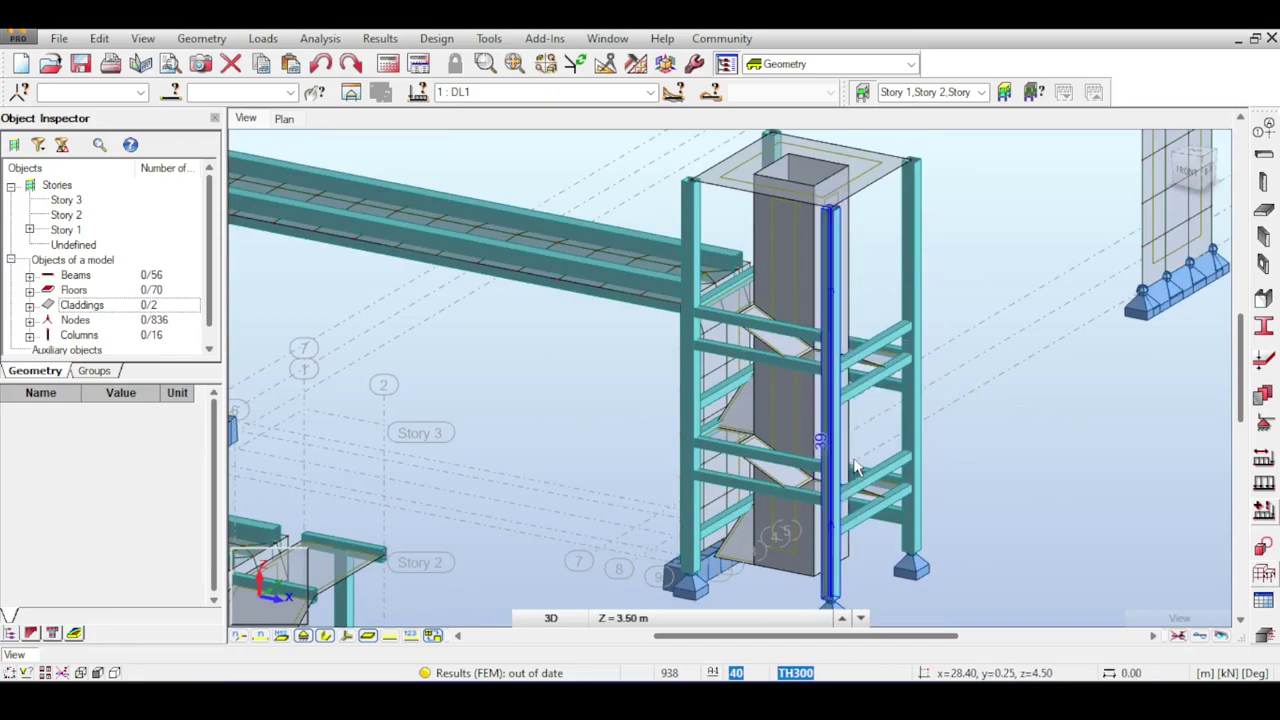
{"action": "scroll", "coordinate": [590, 228], "scroll_direction": "down", "scroll_amount": 3}
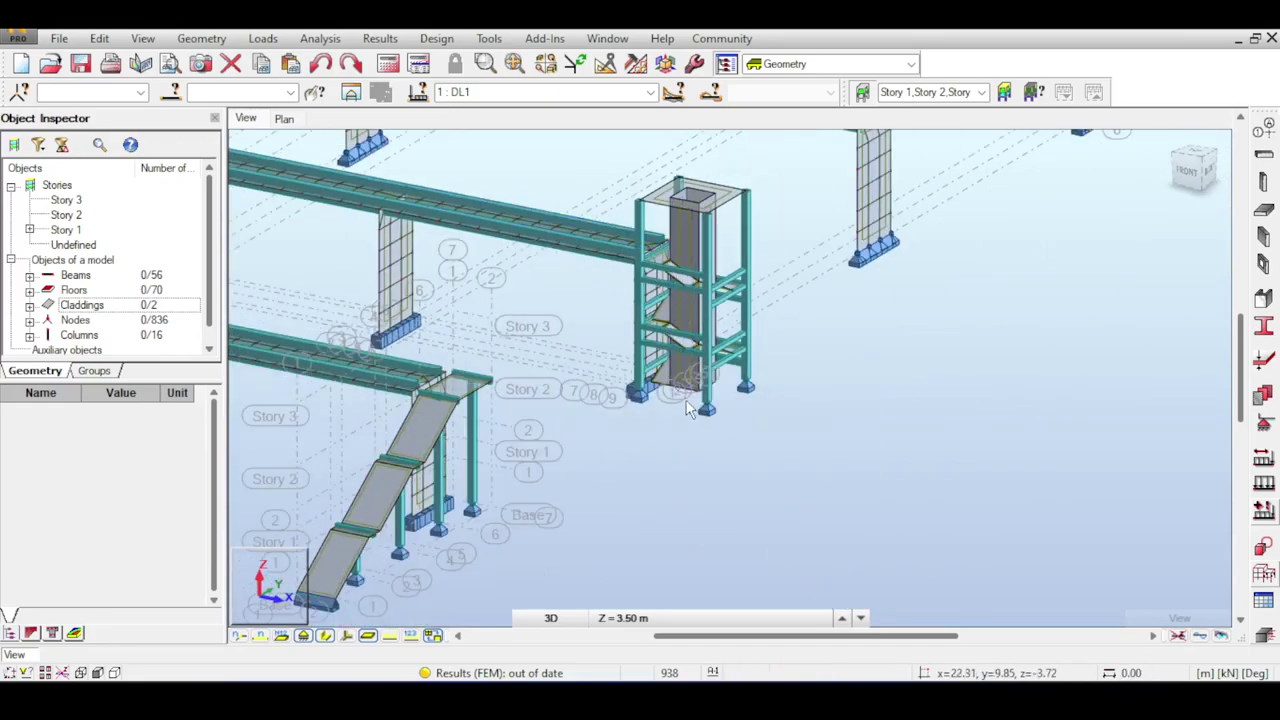
{"action": "scroll", "coordinate": [690, 400], "scroll_direction": "up", "scroll_amount": 4}
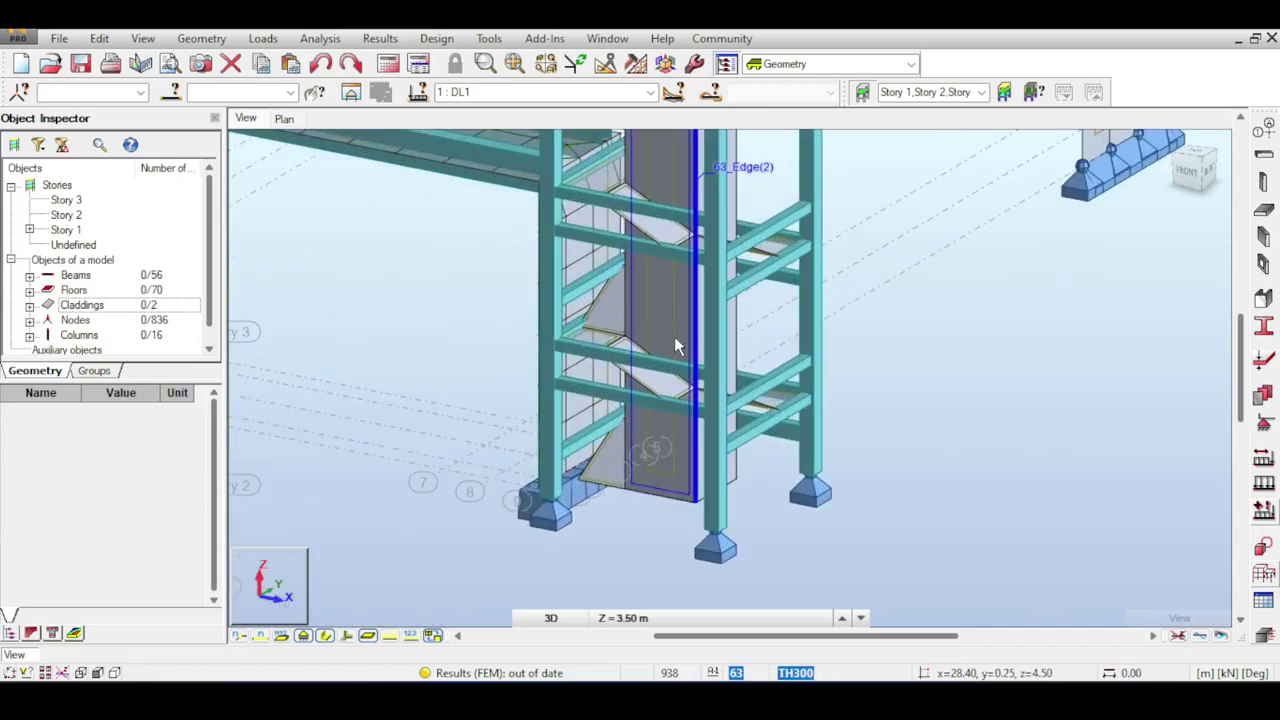
{"action": "middle_click_drag", "start_coordinate": [657, 168], "coordinate": [674, 303]}
{"action": "middle_click_drag", "start_coordinate": [740, 484], "coordinate": [714, 362]}
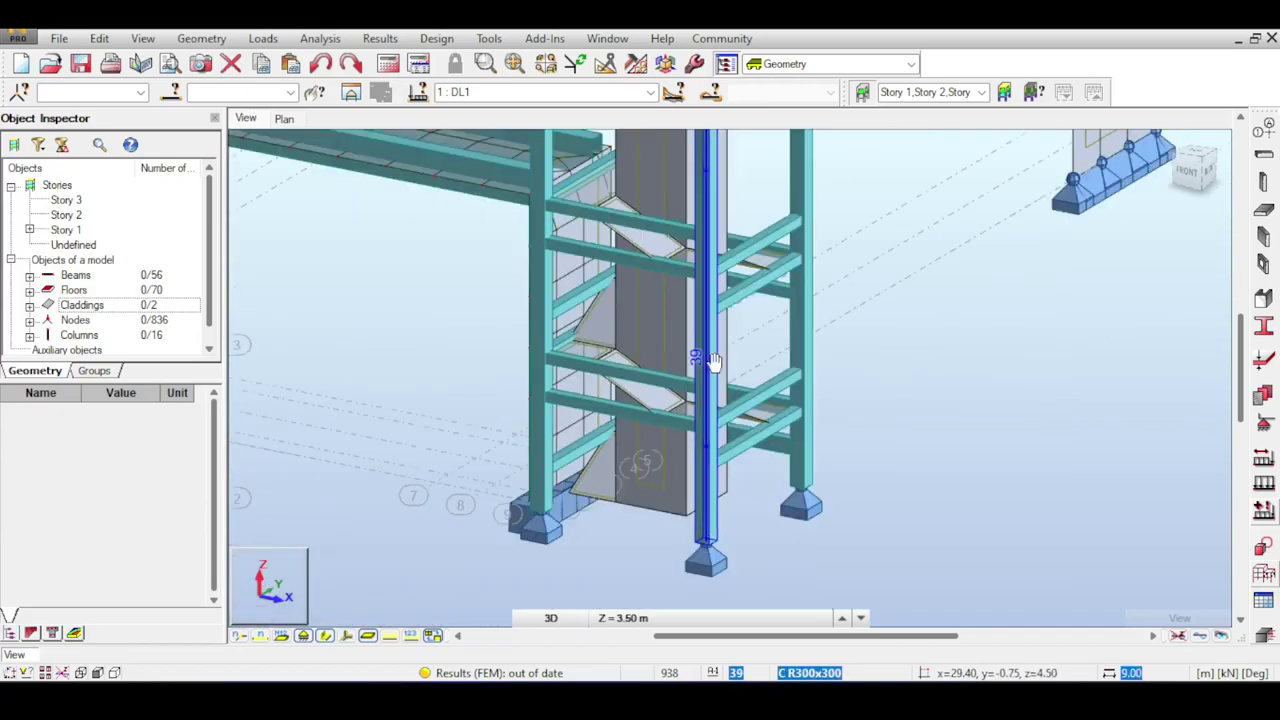
Assign Fixed supports to the bottom edges of the shaft walls.
{"action": "scroll", "coordinate": [712, 362], "scroll_direction": "up", "scroll_amount": 2}
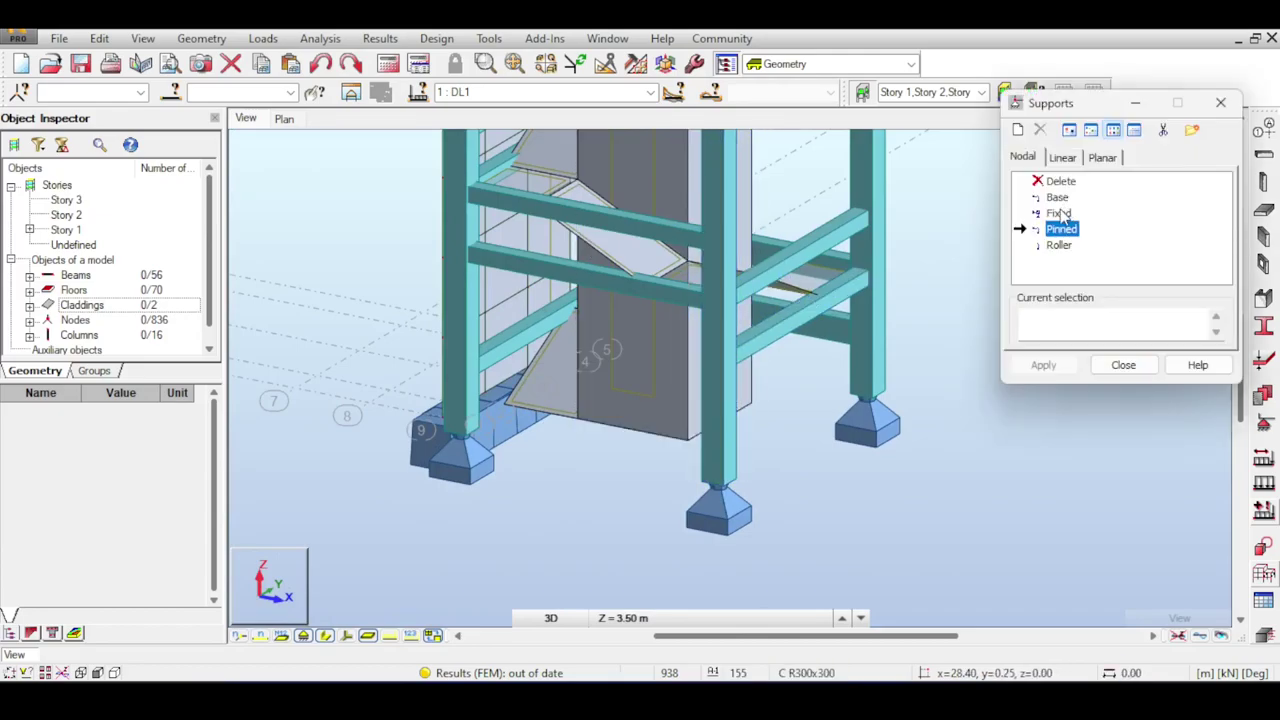
{"action": "left_click", "coordinate": [673, 435]}
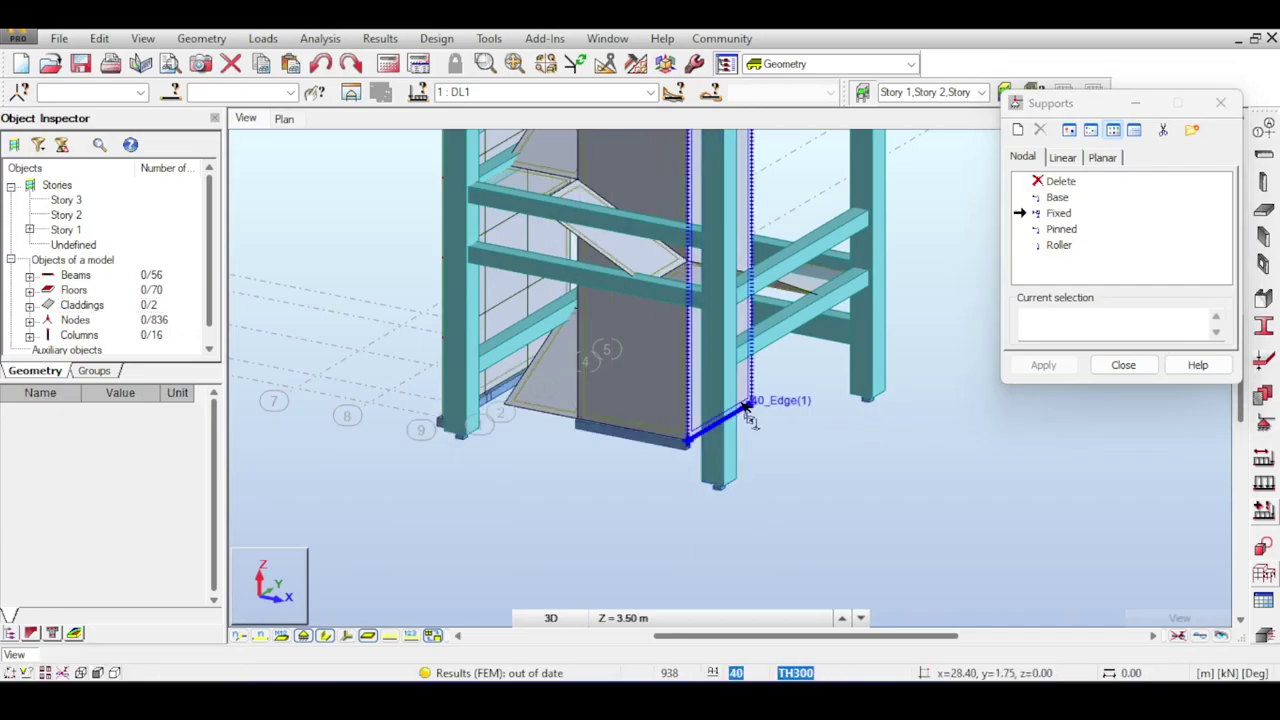
{"action": "left_click", "coordinate": [747, 408]}
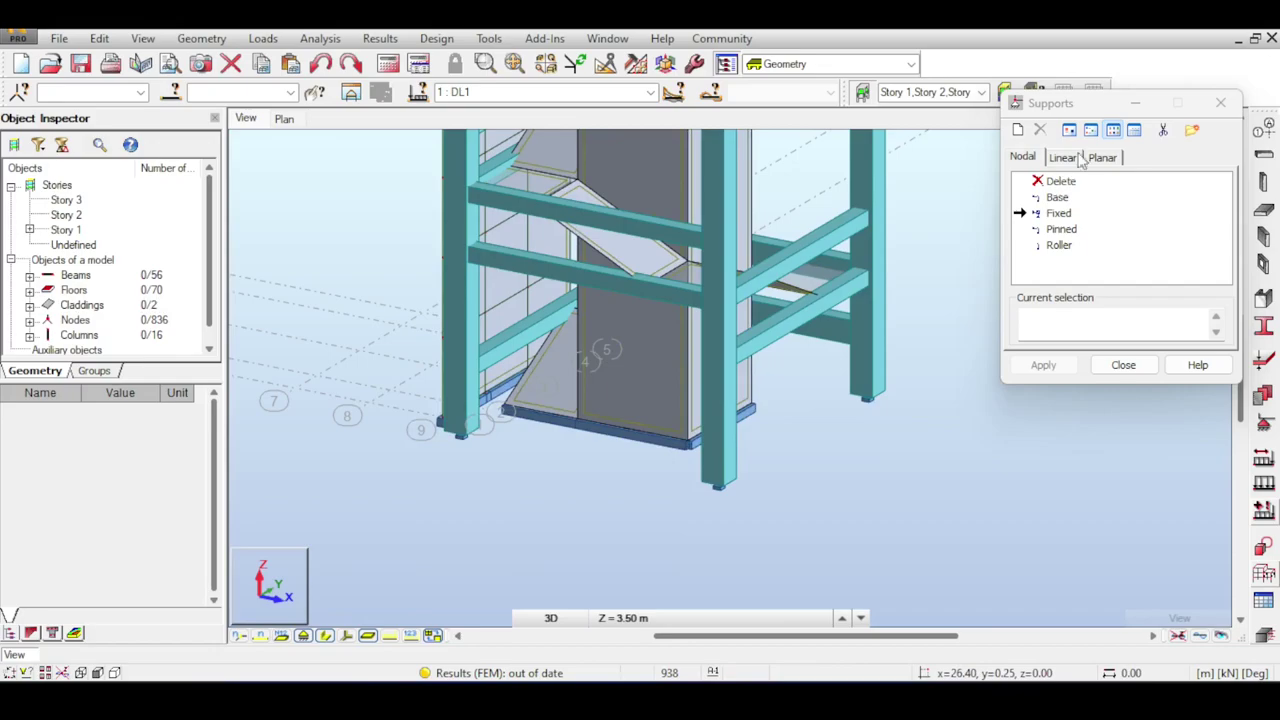
Inspect the supports at the base of the shaft walls, stair panel and columns from several sides.
{"action": "left_click_drag", "start_coordinate": [1094, 112], "coordinate": [1125, 260]}
{"action": "left_click", "coordinate": [1215, 180]}
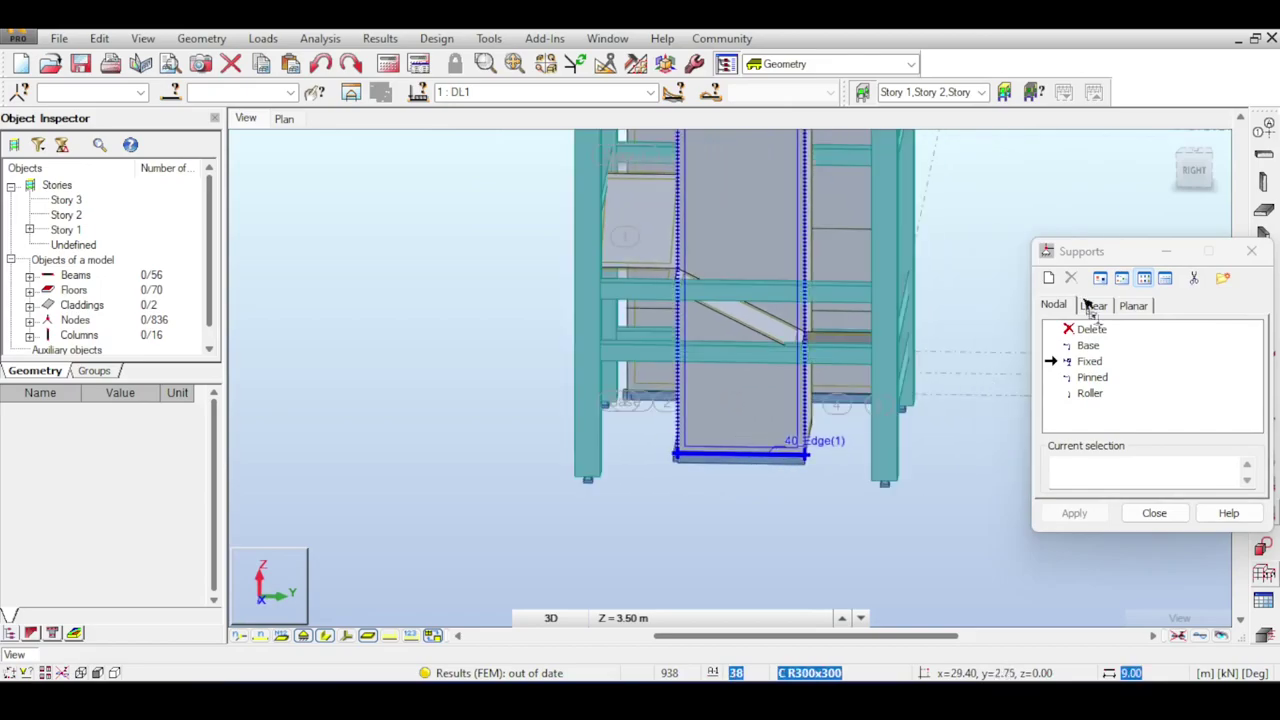
{"action": "left_click_drag", "start_coordinate": [1195, 170], "coordinate": [1170, 180]}
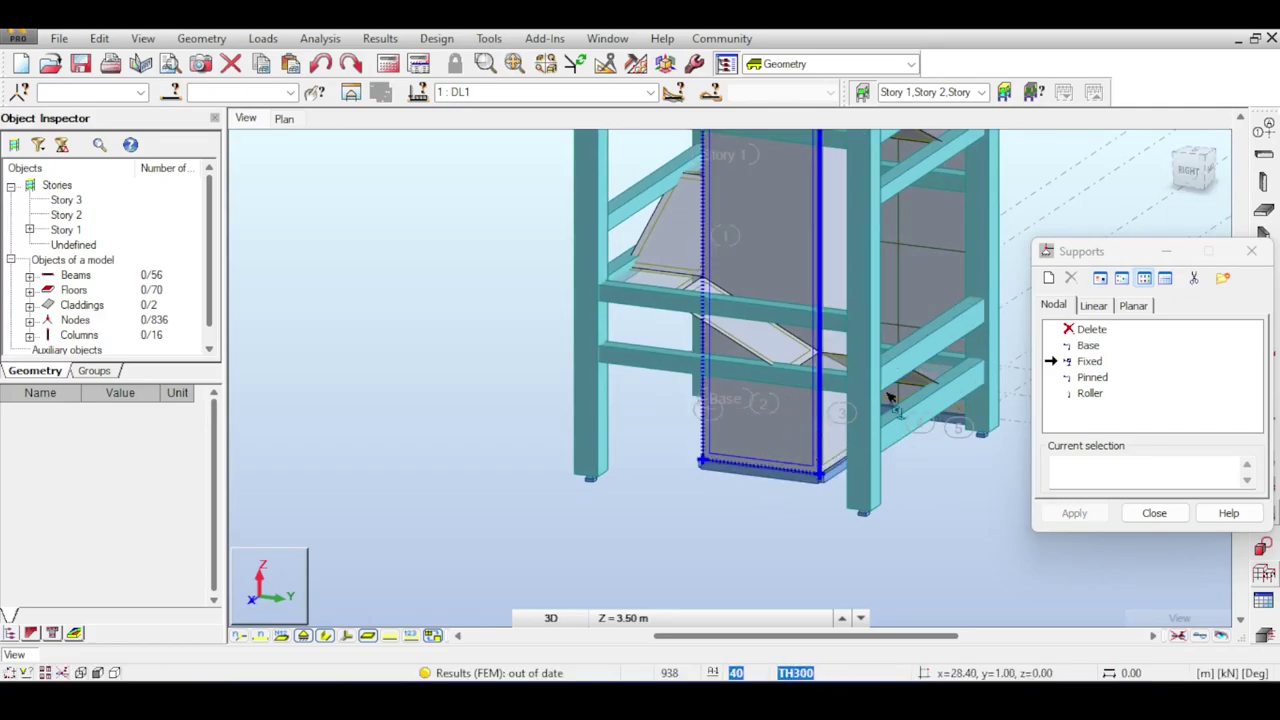
{"action": "left_click", "coordinate": [1212, 172]}
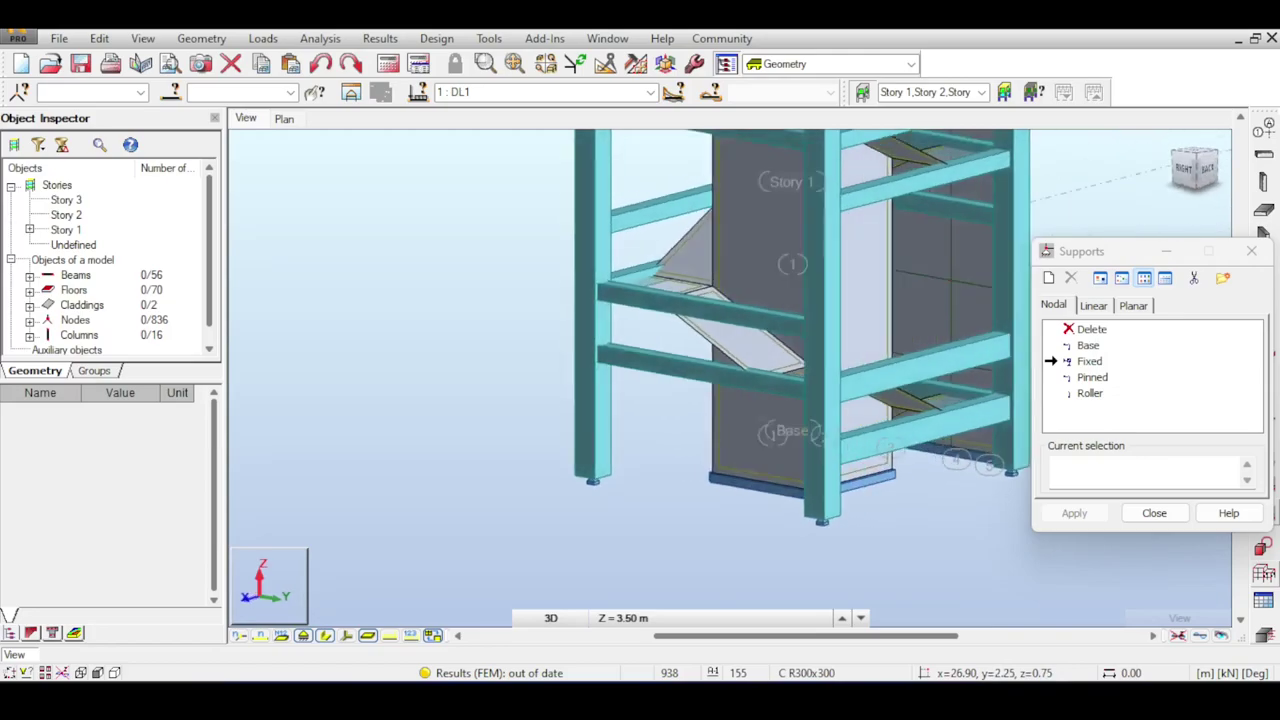
{"action": "left_click_drag", "start_coordinate": [1212, 172], "coordinate": [1192, 145]}
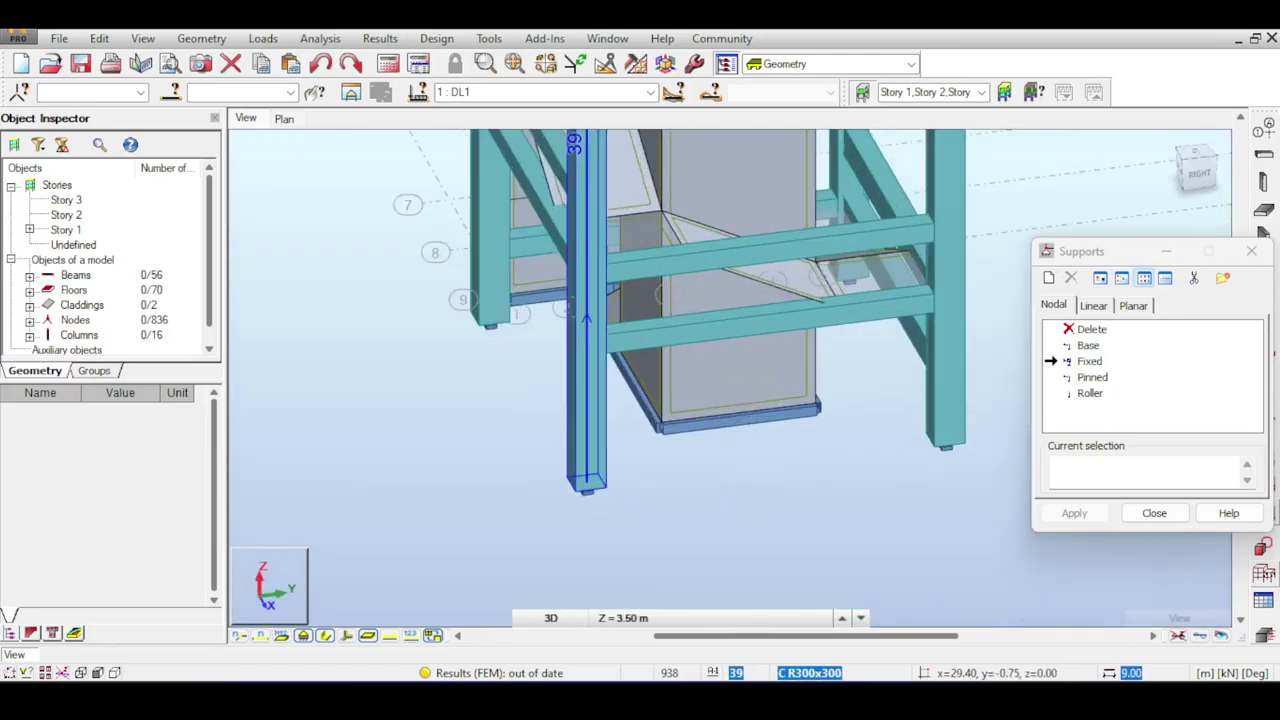
{"action": "scroll", "coordinate": [615, 360], "scroll_direction": "up", "scroll_amount": 1}
{"action": "middle_click_drag", "start_coordinate": [617, 350], "coordinate": [575, 336]}
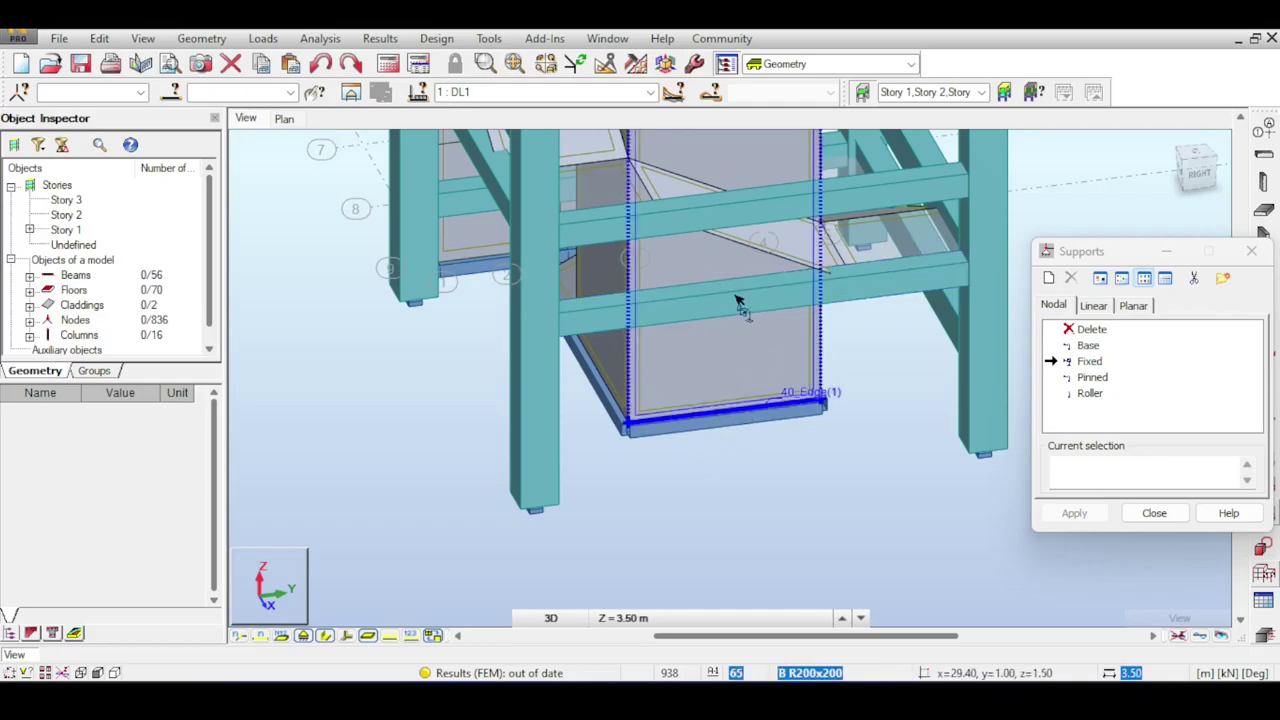
{"action": "scroll", "coordinate": [818, 258], "scroll_direction": "down", "scroll_amount": 1}
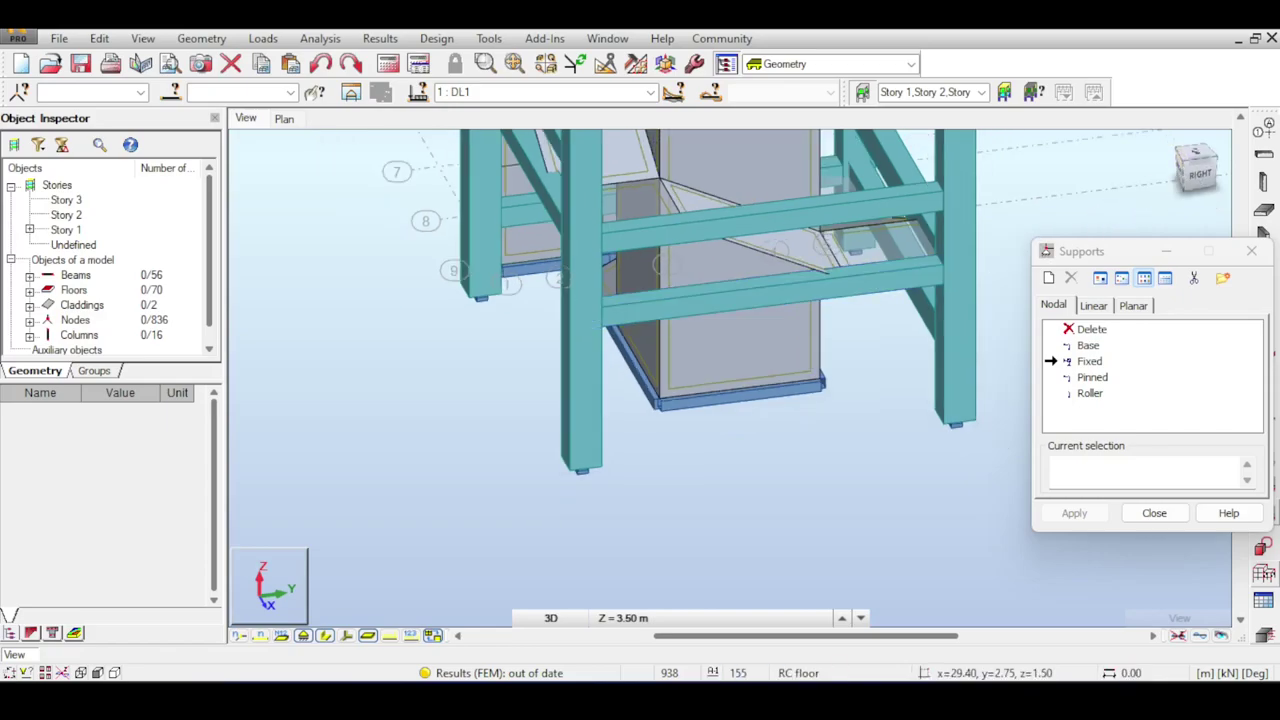
{"action": "middle_click_drag", "start_coordinate": [330, 382], "coordinate": [590, 420], "text": "shift"}
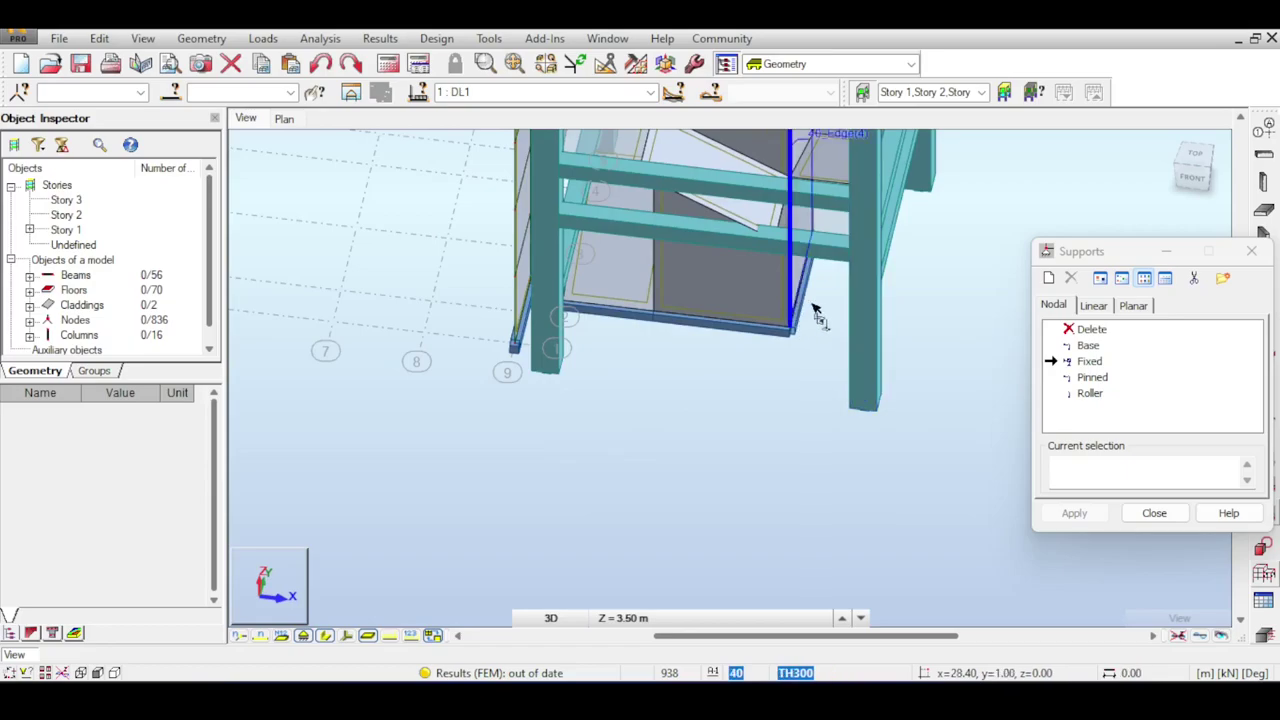
{"action": "middle_click_drag", "start_coordinate": [814, 314], "coordinate": [805, 371]}
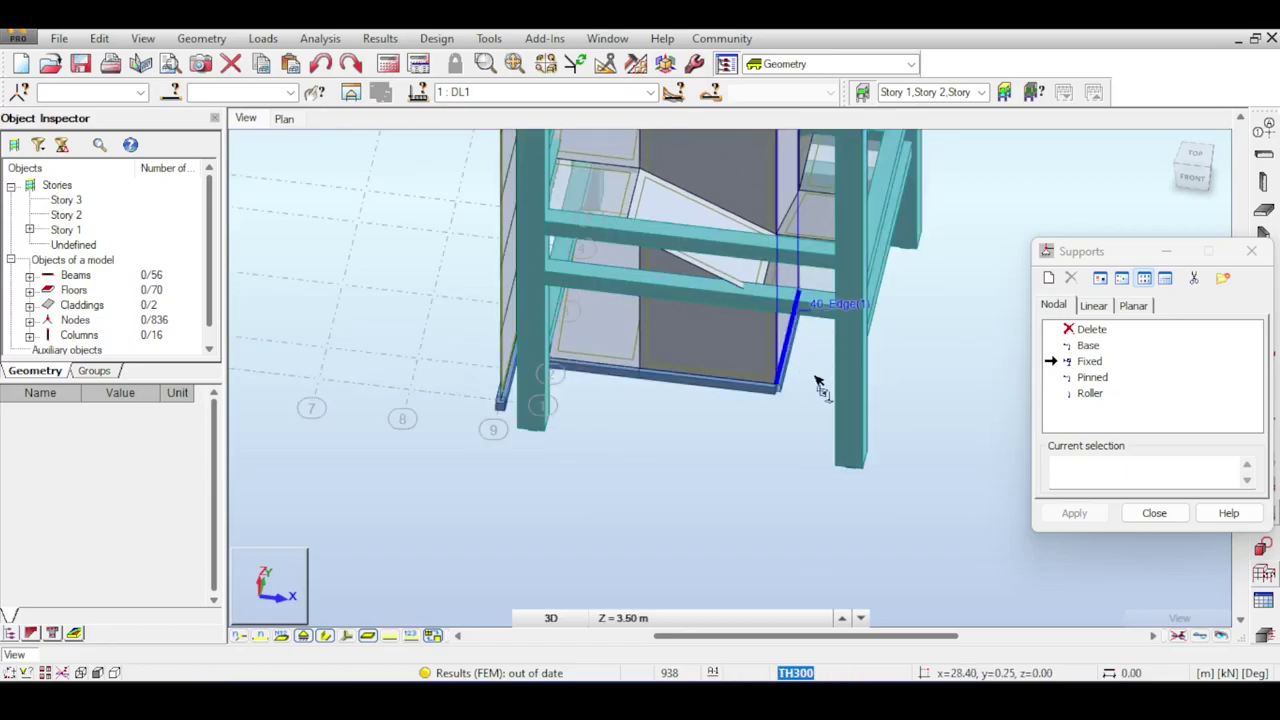
Examine the tower's upper stair flights and landings and their connection to the adjoining bridge deck.
{"action": "middle_click_drag", "start_coordinate": [665, 321], "coordinate": [639, 552]}
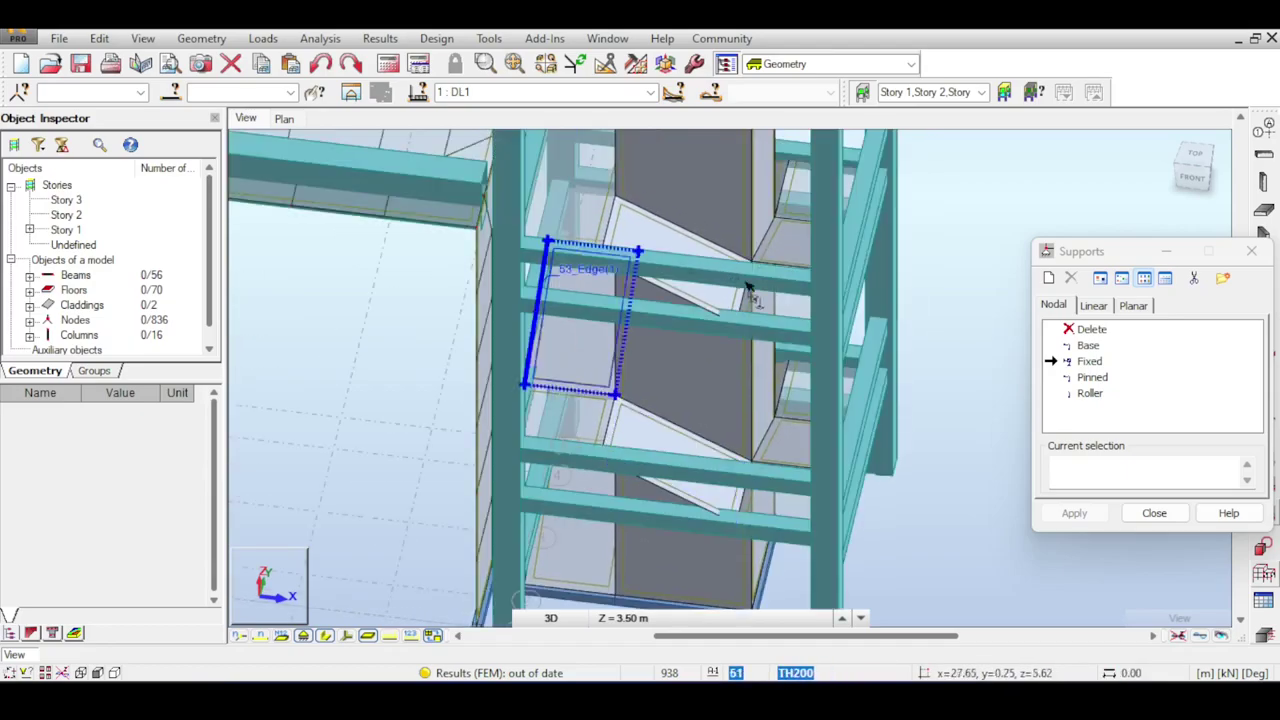
{"action": "middle_click_drag", "start_coordinate": [774, 362], "coordinate": [766, 493]}
{"action": "scroll", "coordinate": [650, 320], "scroll_direction": "down", "scroll_amount": 4}
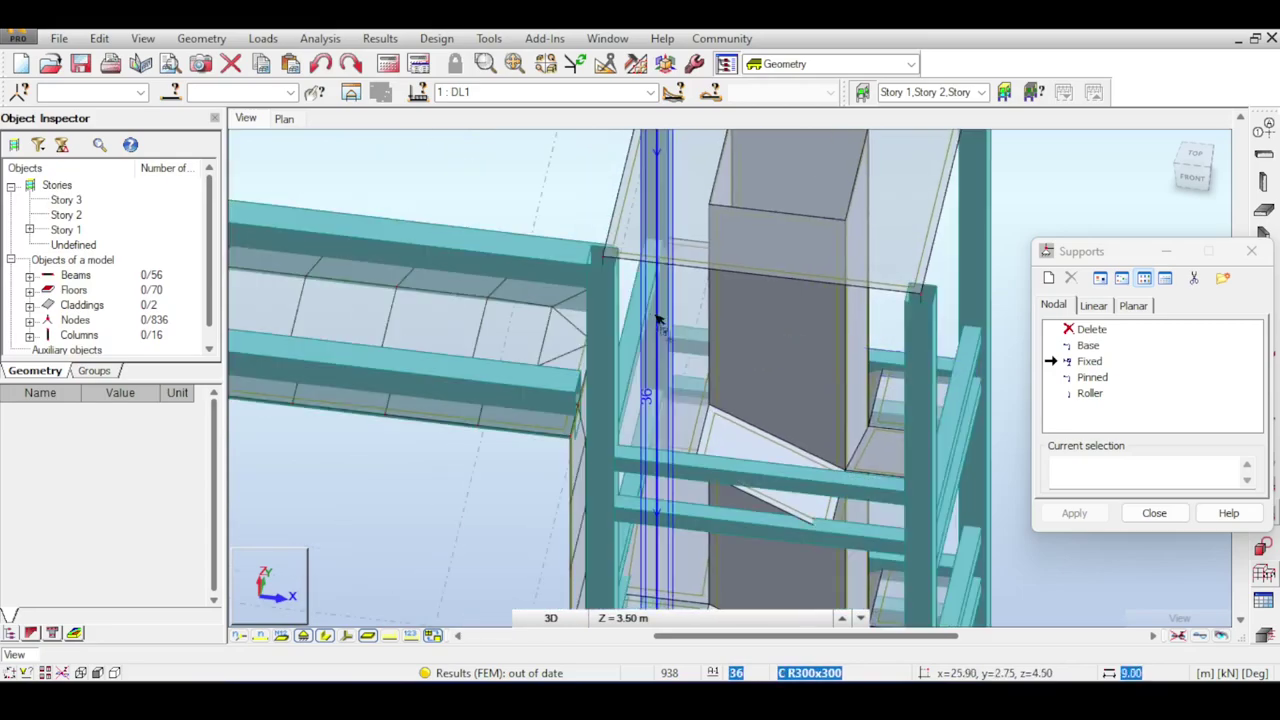
{"action": "scroll", "coordinate": [566, 311], "scroll_direction": "down", "scroll_amount": 2}
{"action": "middle_click_drag", "start_coordinate": [491, 316], "coordinate": [743, 274]}
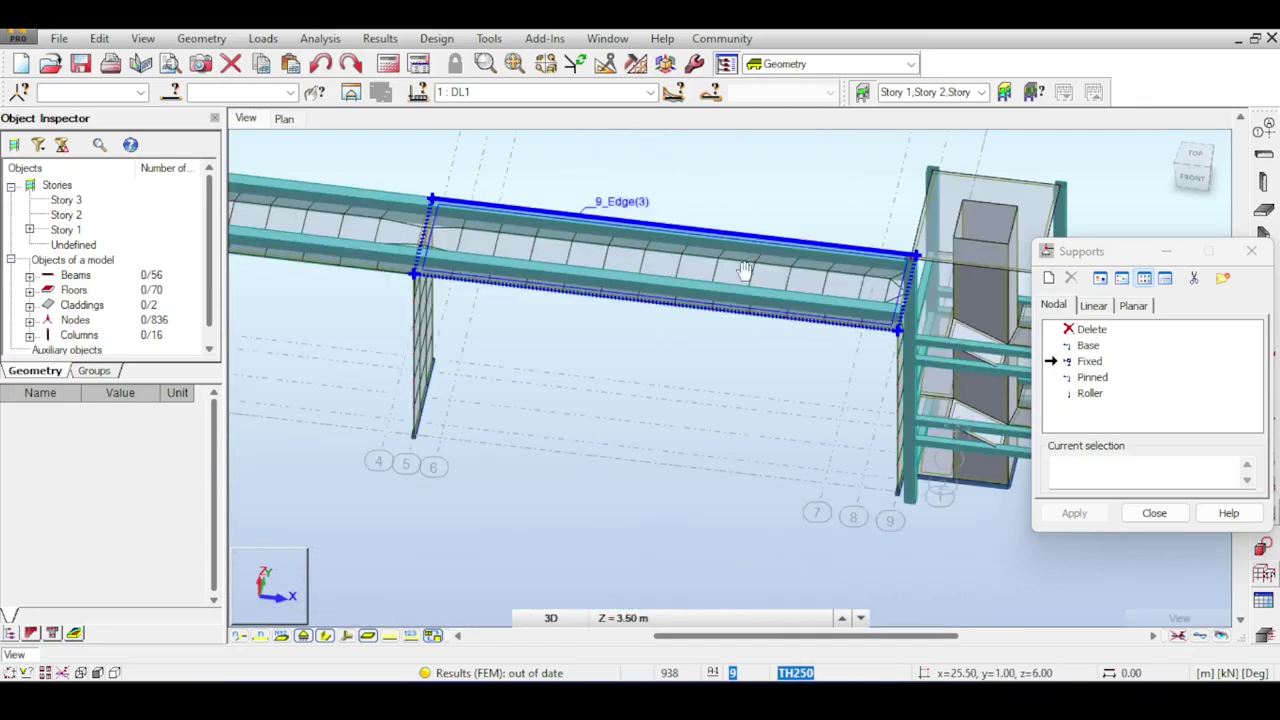
{"action": "scroll", "coordinate": [708, 280], "scroll_direction": "down", "scroll_amount": 1}
{"action": "middle_click_drag", "start_coordinate": [590, 236], "coordinate": [703, 268]}
{"action": "middle_click_drag", "start_coordinate": [480, 248], "coordinate": [446, 208]}
{"action": "middle_click_drag", "start_coordinate": [921, 337], "coordinate": [671, 292]}
{"action": "scroll", "coordinate": [686, 271], "scroll_direction": "up", "scroll_amount": 5}
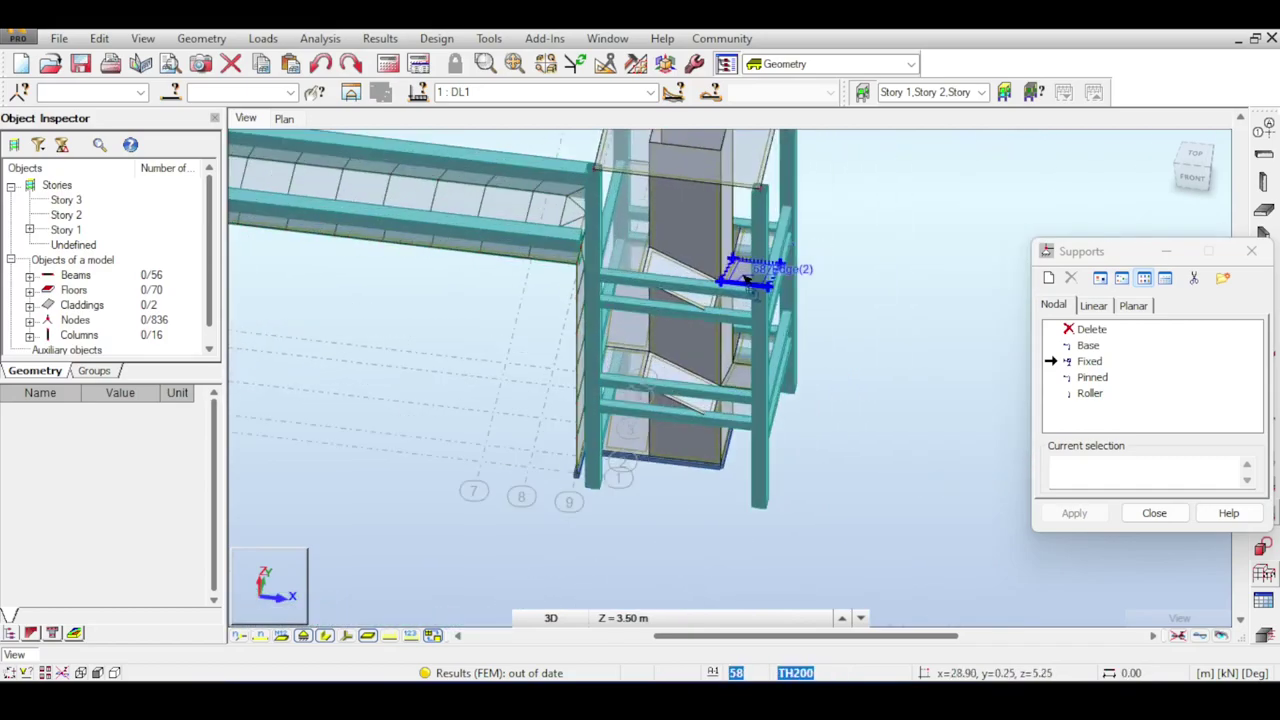
Examine the stair tower's intermediate landings and flights, and how the surrounding beams and columns carry them beside the shaft.
{"action": "left_click", "coordinate": [1199, 178]}
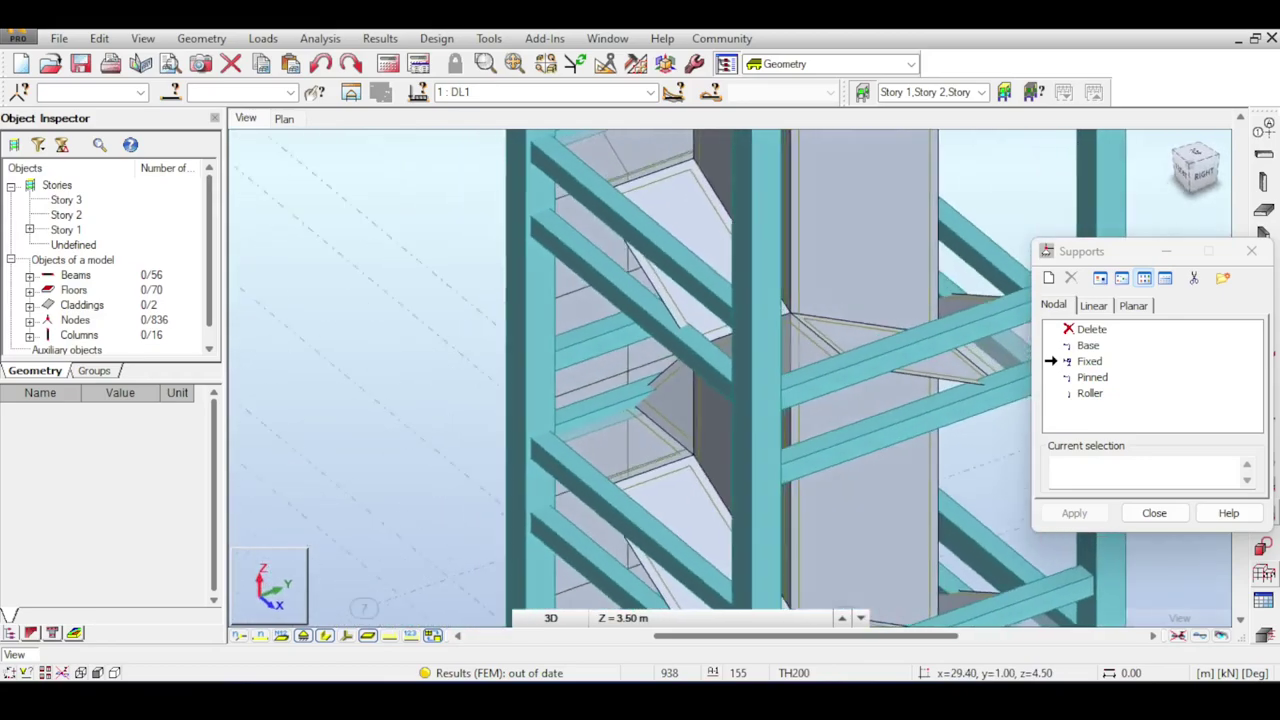
{"action": "middle_click_drag", "start_coordinate": [736, 363], "coordinate": [654, 332]}
{"action": "middle_click_drag", "start_coordinate": [757, 322], "coordinate": [701, 273]}
{"action": "scroll", "coordinate": [709, 287], "scroll_direction": "up", "scroll_amount": 1}
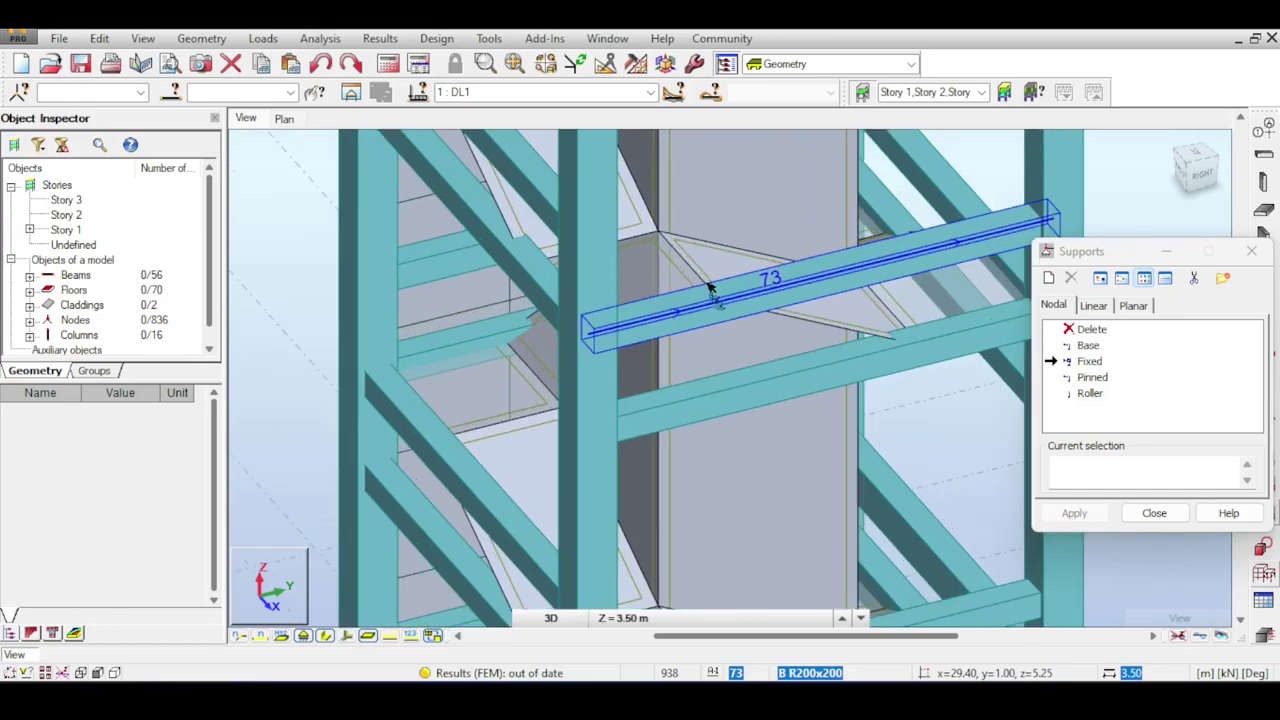
{"action": "scroll", "coordinate": [714, 298], "scroll_direction": "up", "scroll_amount": 3}
{"action": "scroll", "coordinate": [600, 275], "scroll_direction": "down", "scroll_amount": 3}
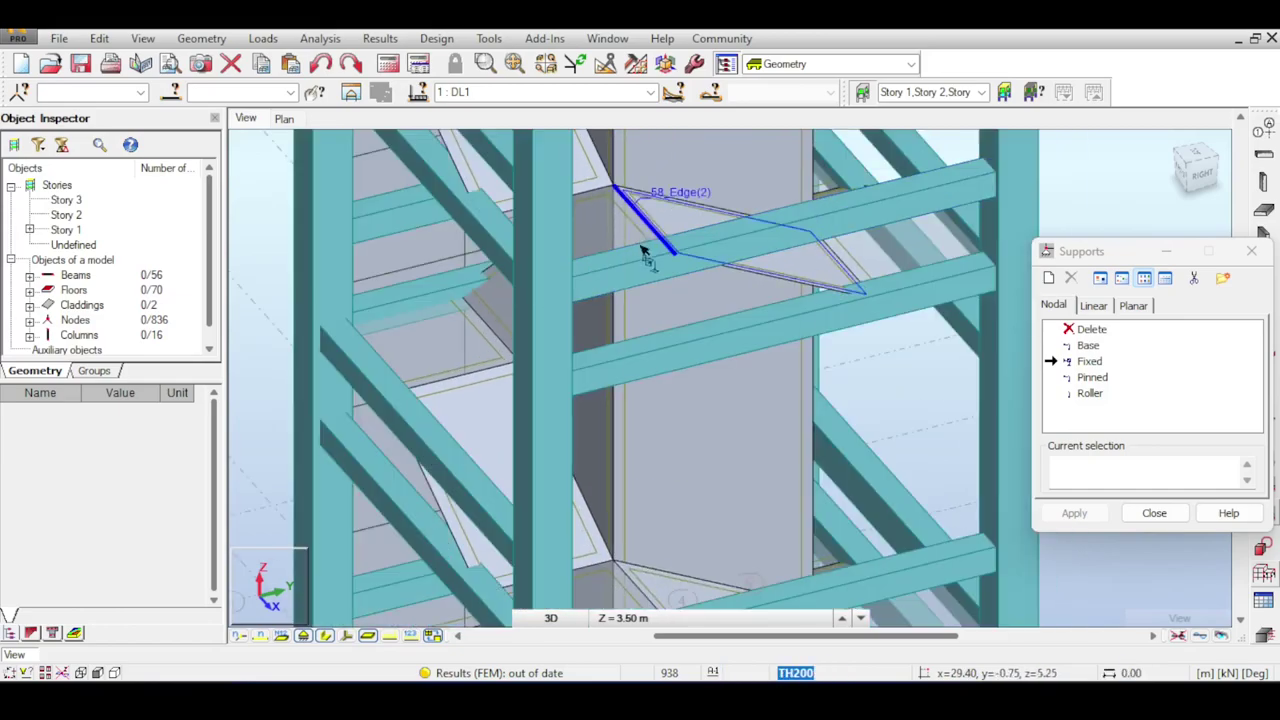
{"action": "scroll", "coordinate": [548, 300], "scroll_direction": "up", "scroll_amount": 1}
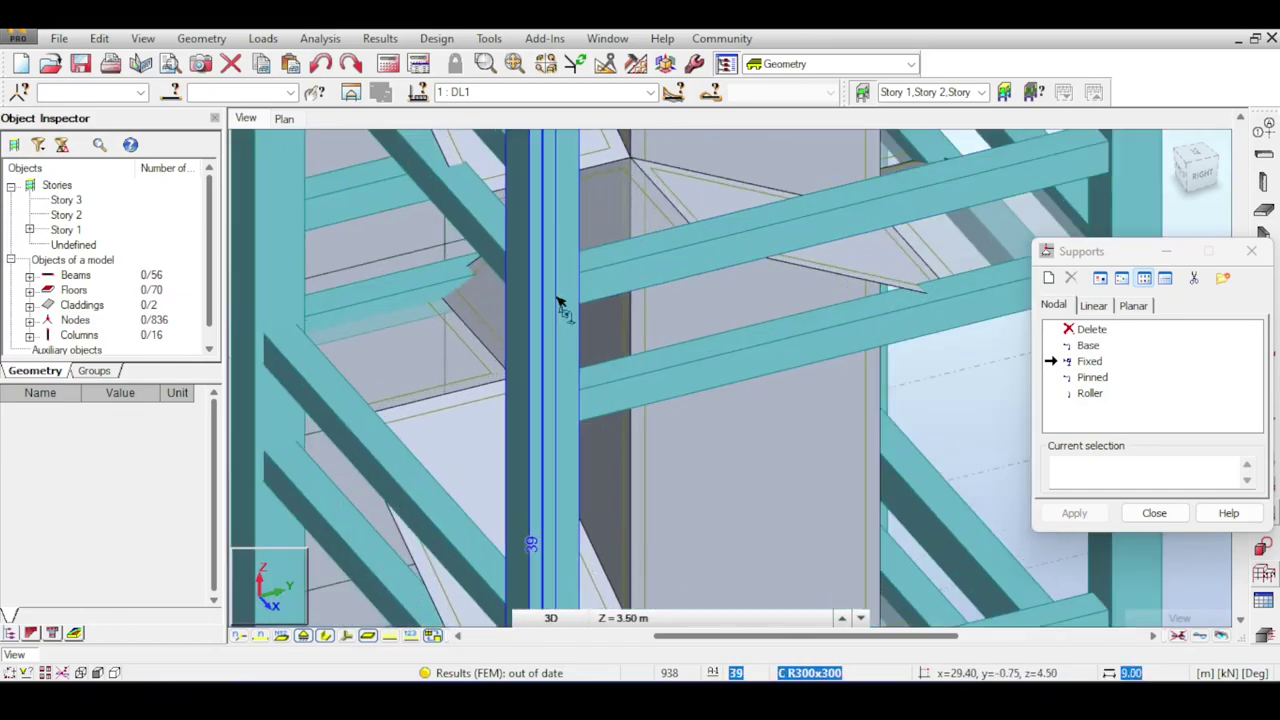
{"action": "scroll", "coordinate": [558, 302], "scroll_direction": "down", "scroll_amount": 2}
{"action": "scroll", "coordinate": [600, 270], "scroll_direction": "up", "scroll_amount": 1}
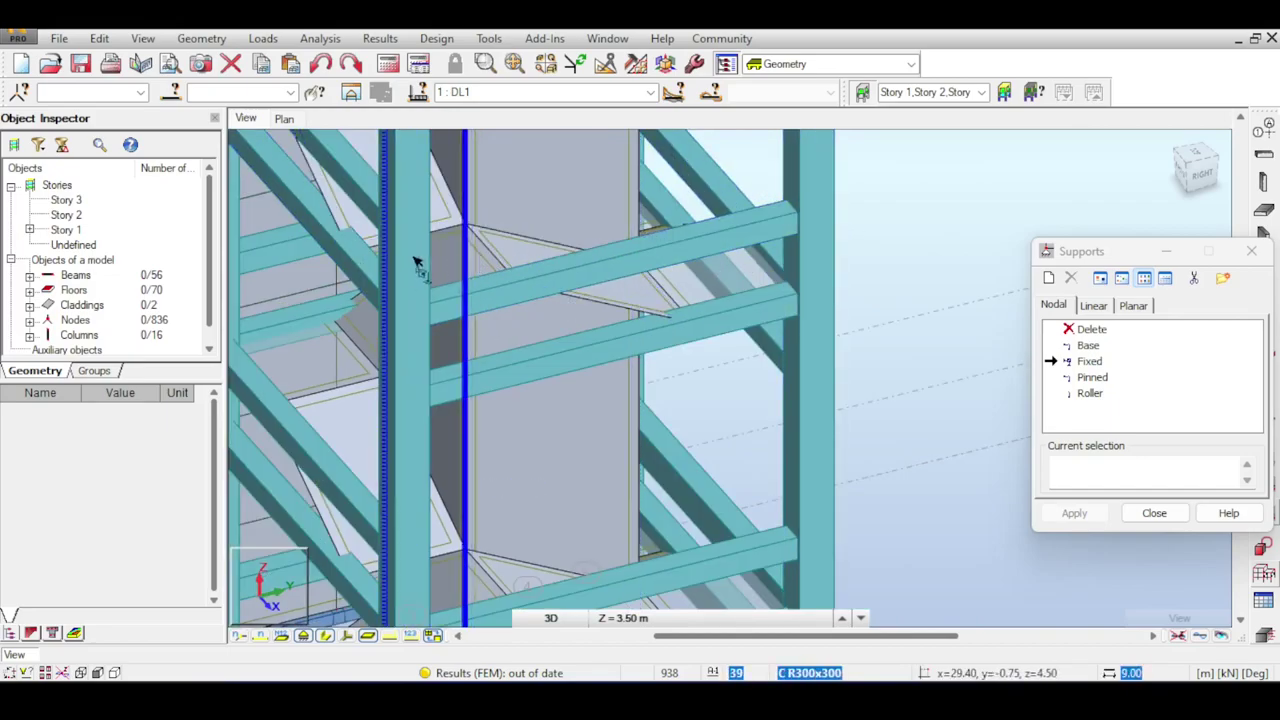
{"action": "scroll", "coordinate": [500, 286], "scroll_direction": "up", "scroll_amount": 2}
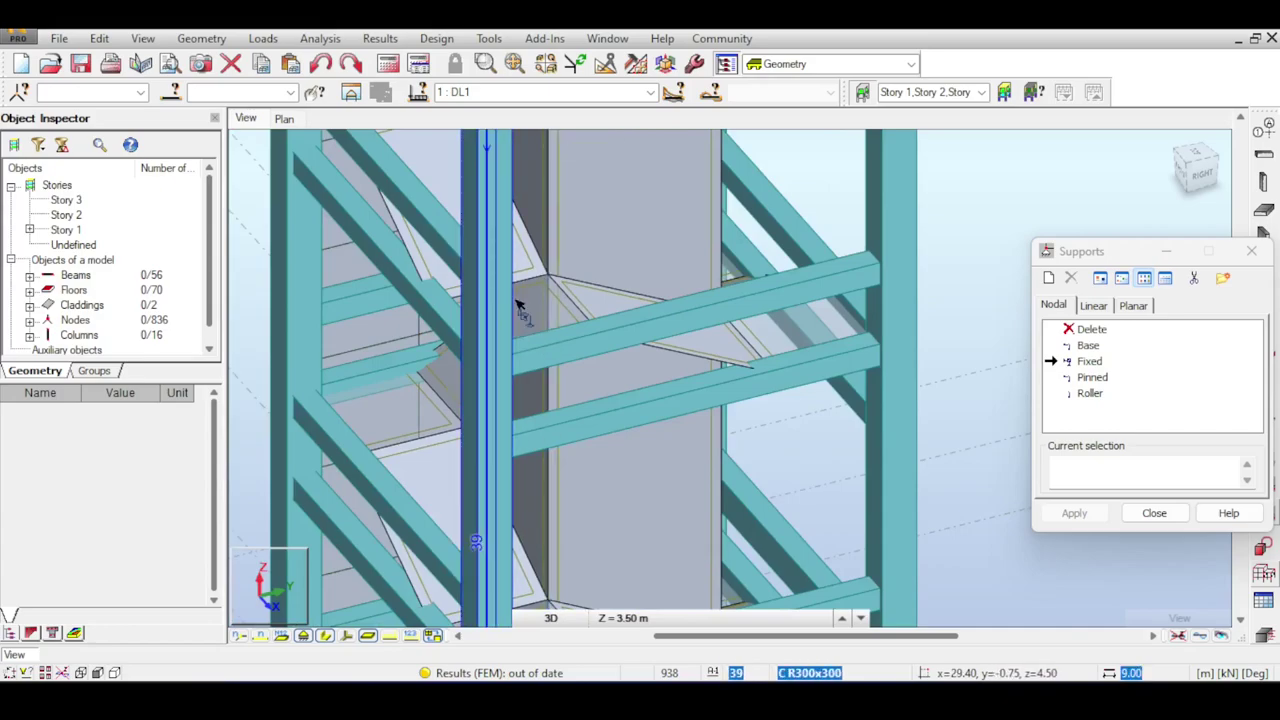
{"action": "scroll", "coordinate": [786, 380], "scroll_direction": "down", "scroll_amount": 2}
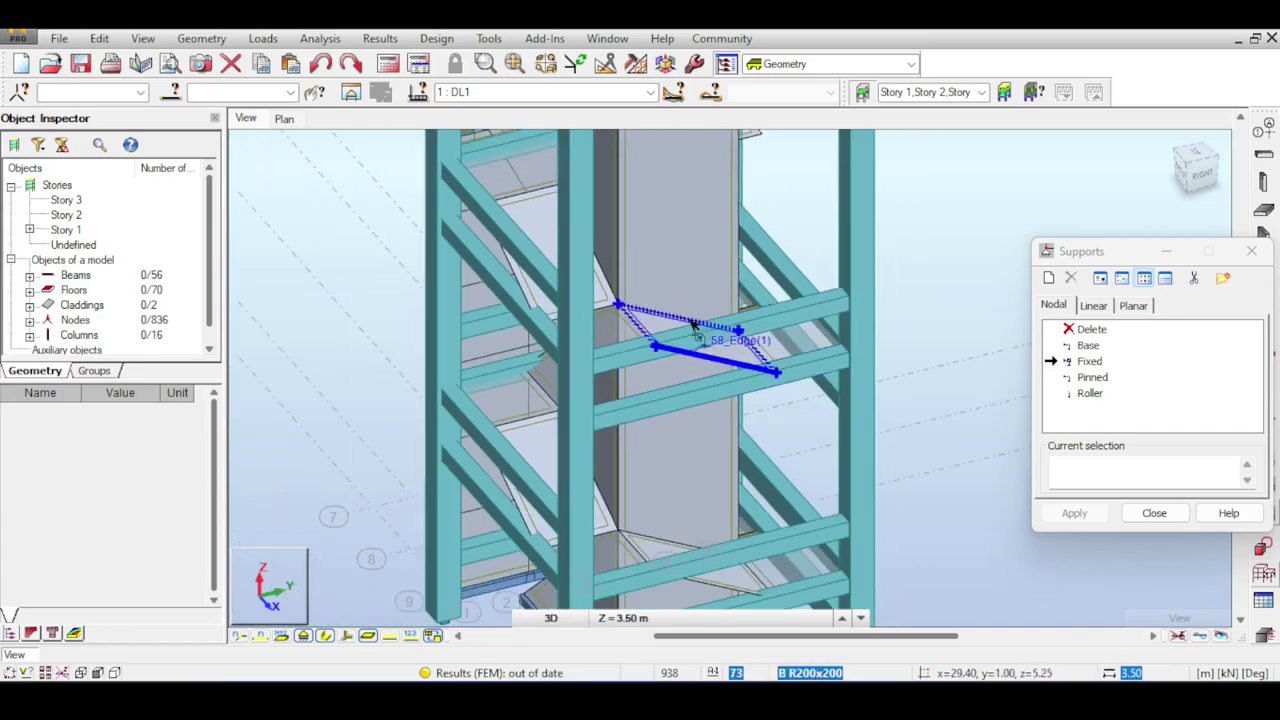
{"action": "scroll", "coordinate": [700, 340], "scroll_direction": "down", "scroll_amount": 2}
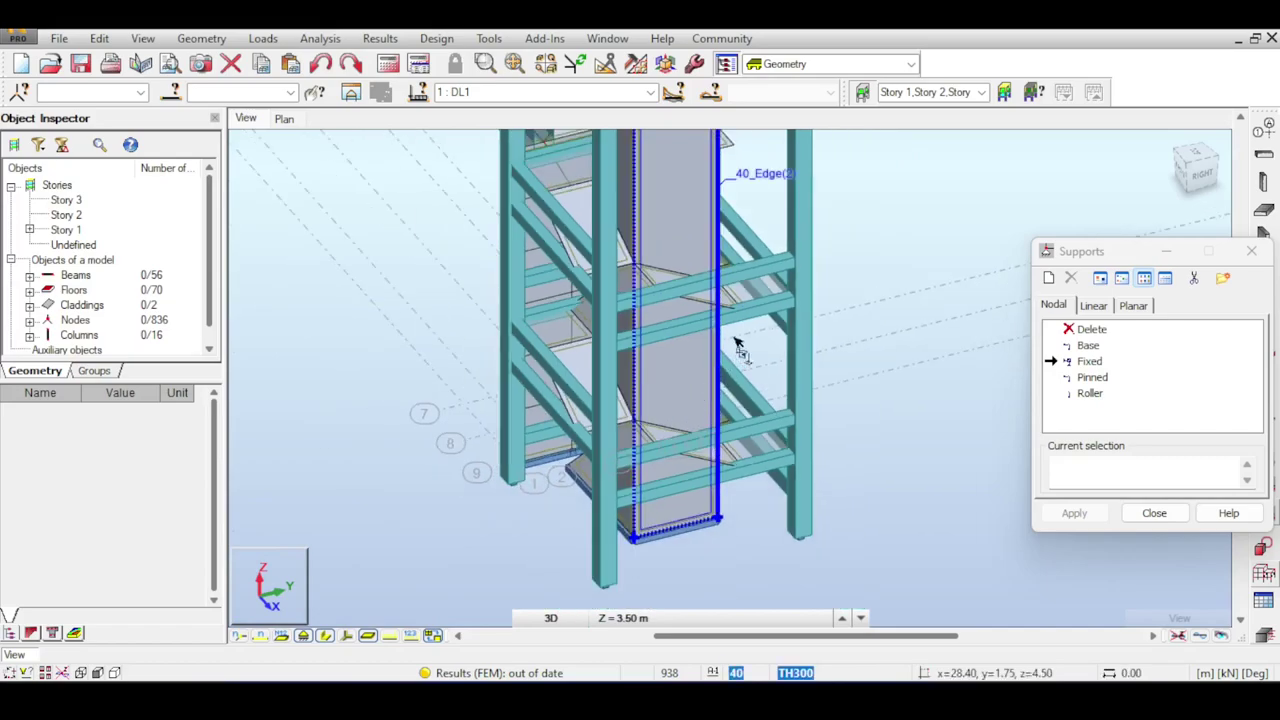
{"action": "middle_click_drag", "start_coordinate": [654, 277], "coordinate": [781, 381]}
{"action": "scroll", "coordinate": [704, 398], "scroll_direction": "down", "scroll_amount": 2}
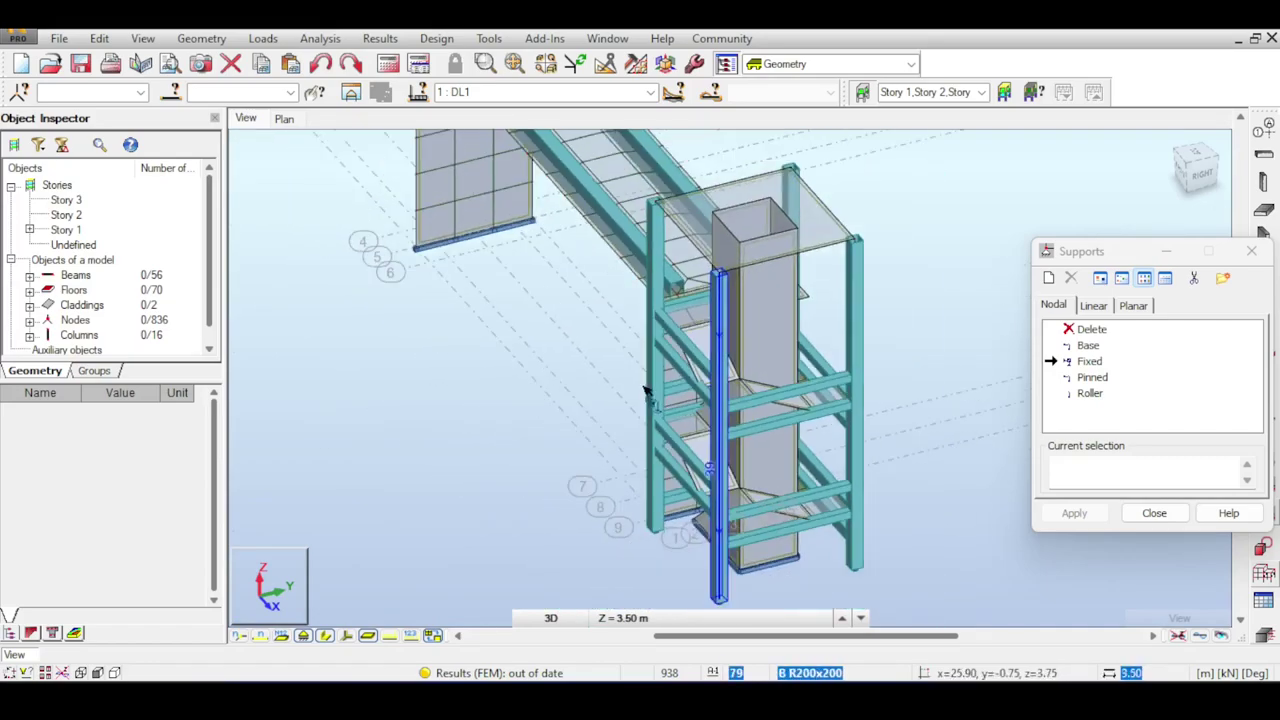
Examine the straight staircase at the other footbridge's end, including its sloped panels, landings, cross beams, columns and base support.
{"action": "scroll", "coordinate": [645, 390], "scroll_direction": "down", "scroll_amount": 4}
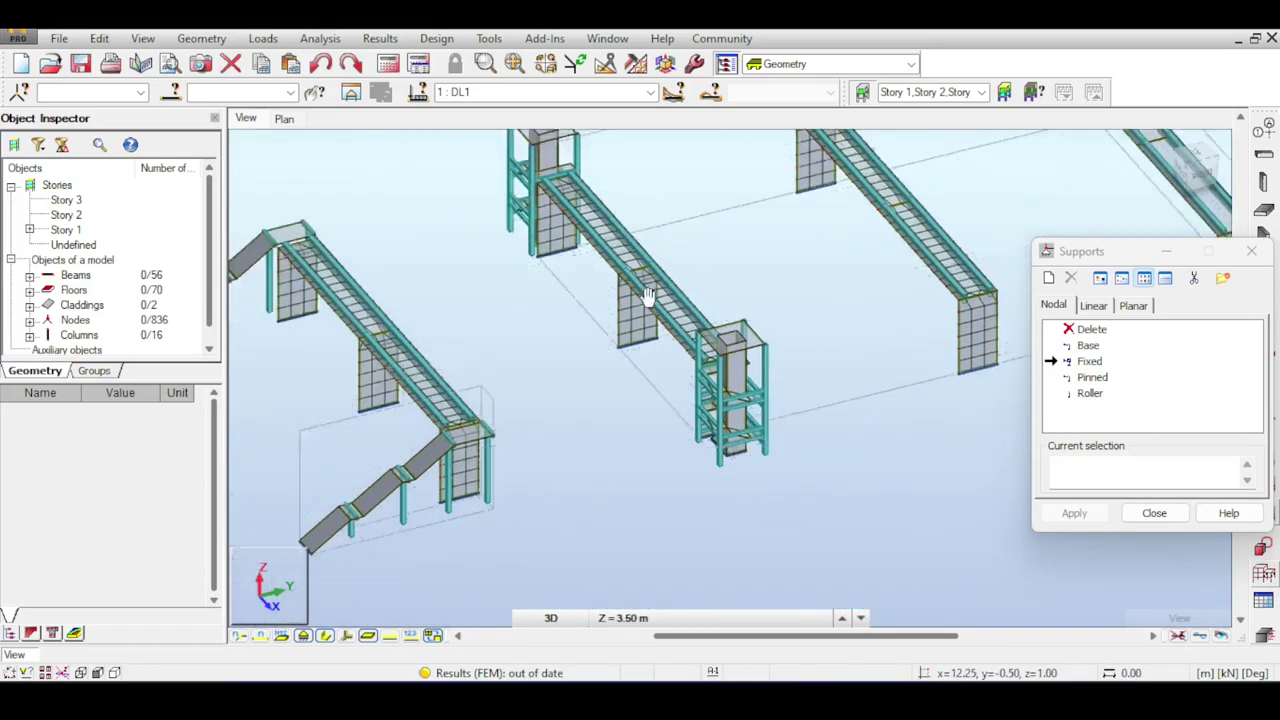
{"action": "scroll", "coordinate": [543, 371], "scroll_direction": "up", "scroll_amount": 5}
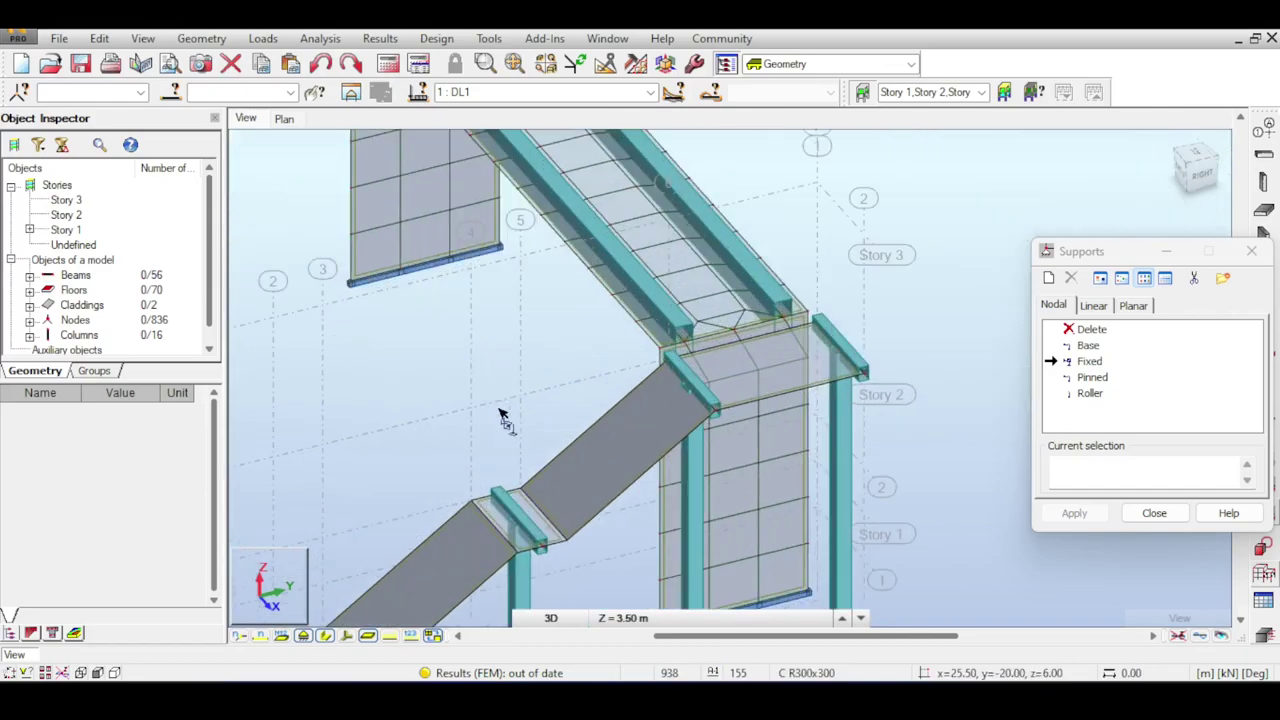
{"action": "middle_click_drag", "start_coordinate": [504, 412], "coordinate": [487, 294]}
{"action": "middle_click_drag", "start_coordinate": [557, 358], "coordinate": [544, 280]}
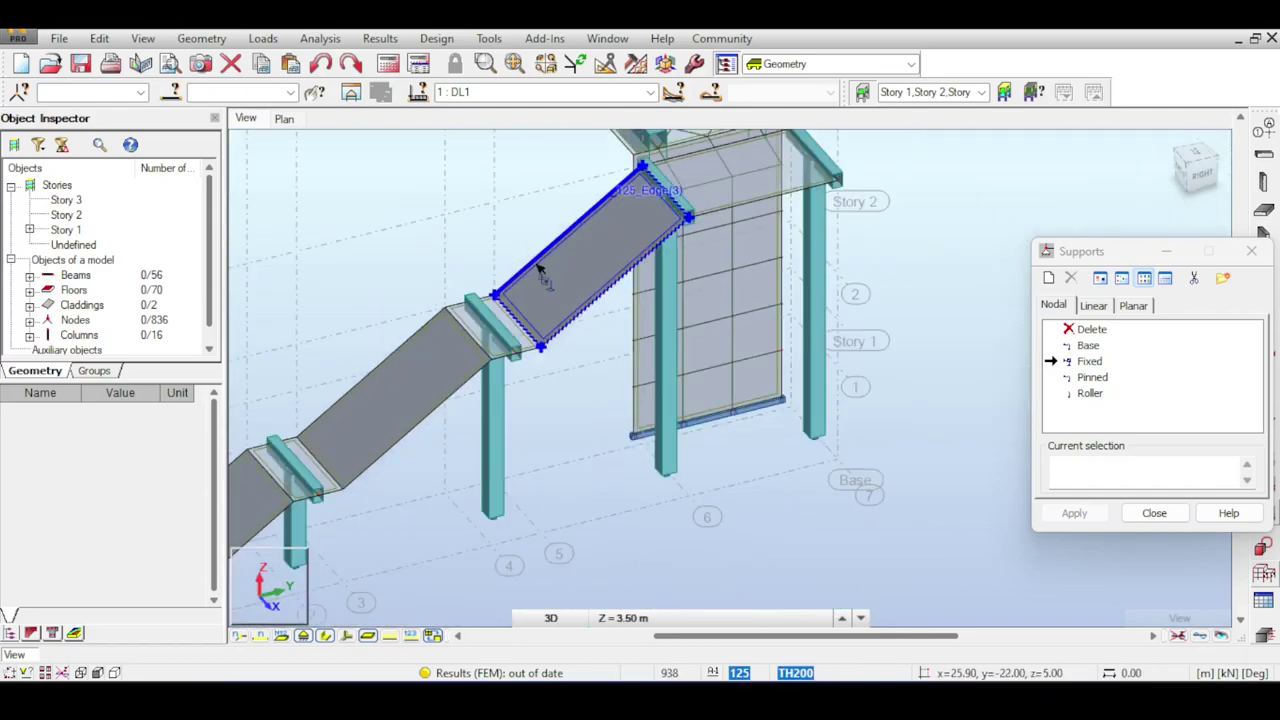
{"action": "middle_click_drag", "start_coordinate": [534, 409], "coordinate": [617, 371]}
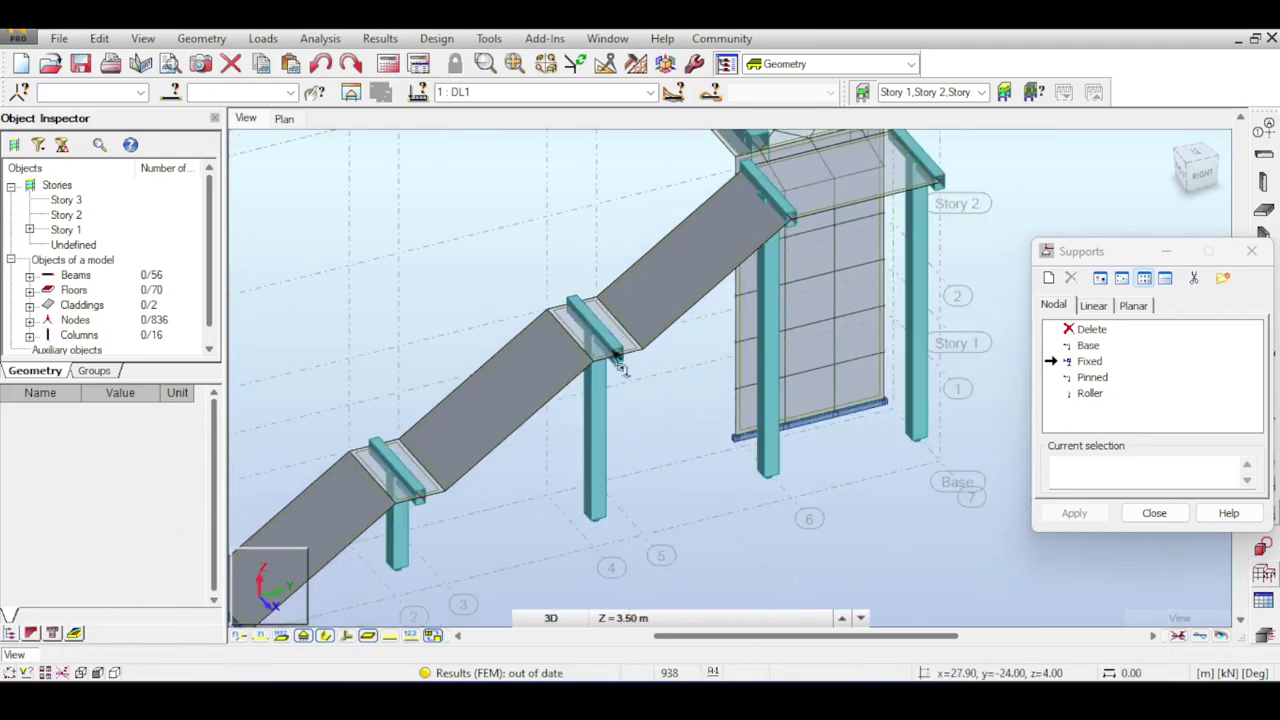
{"action": "middle_click_drag", "start_coordinate": [683, 406], "coordinate": [624, 462]}
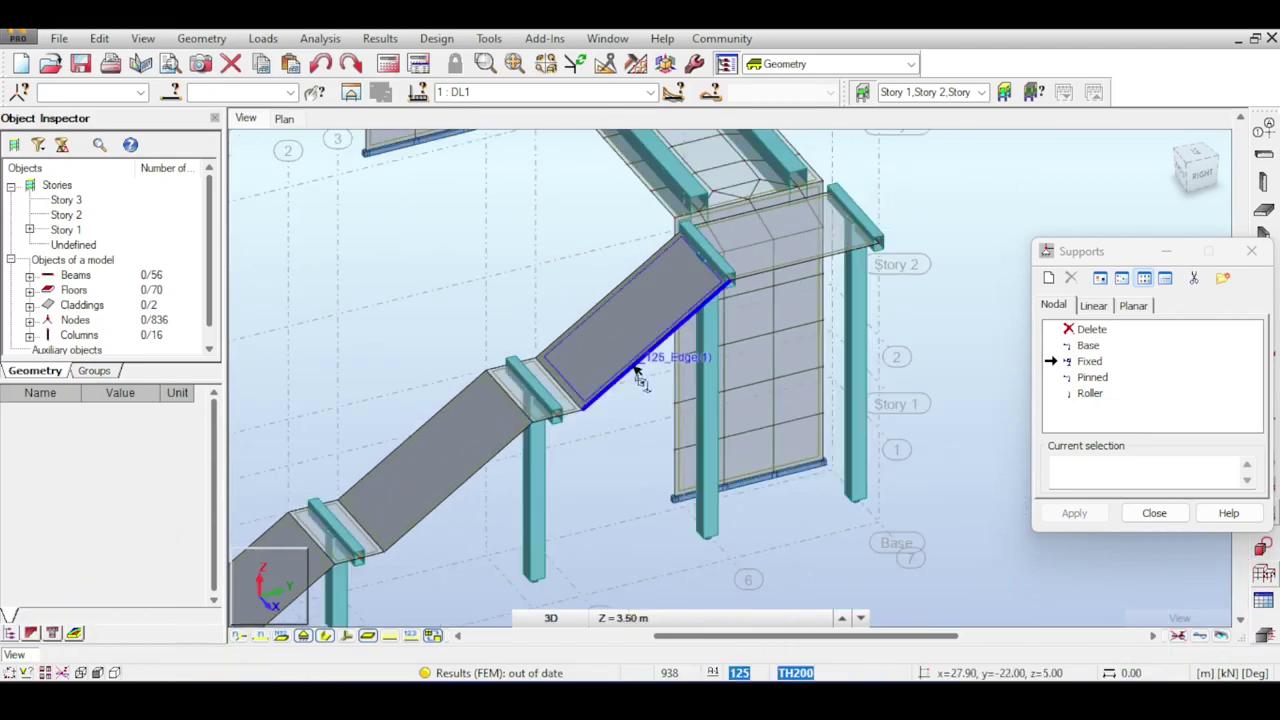
{"action": "middle_click_drag", "start_coordinate": [630, 389], "coordinate": [649, 309]}
{"action": "middle_click_drag", "start_coordinate": [492, 295], "coordinate": [556, 255]}
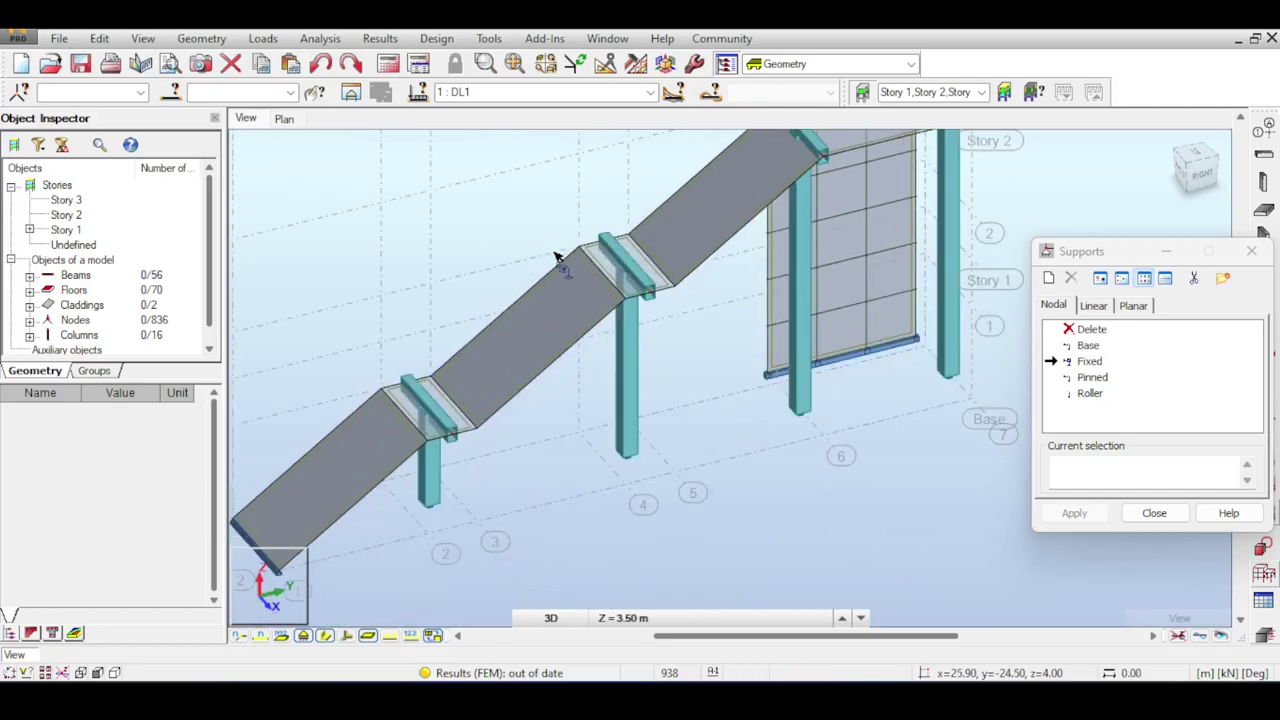
{"action": "scroll", "coordinate": [556, 256], "scroll_direction": "down", "scroll_amount": 2}
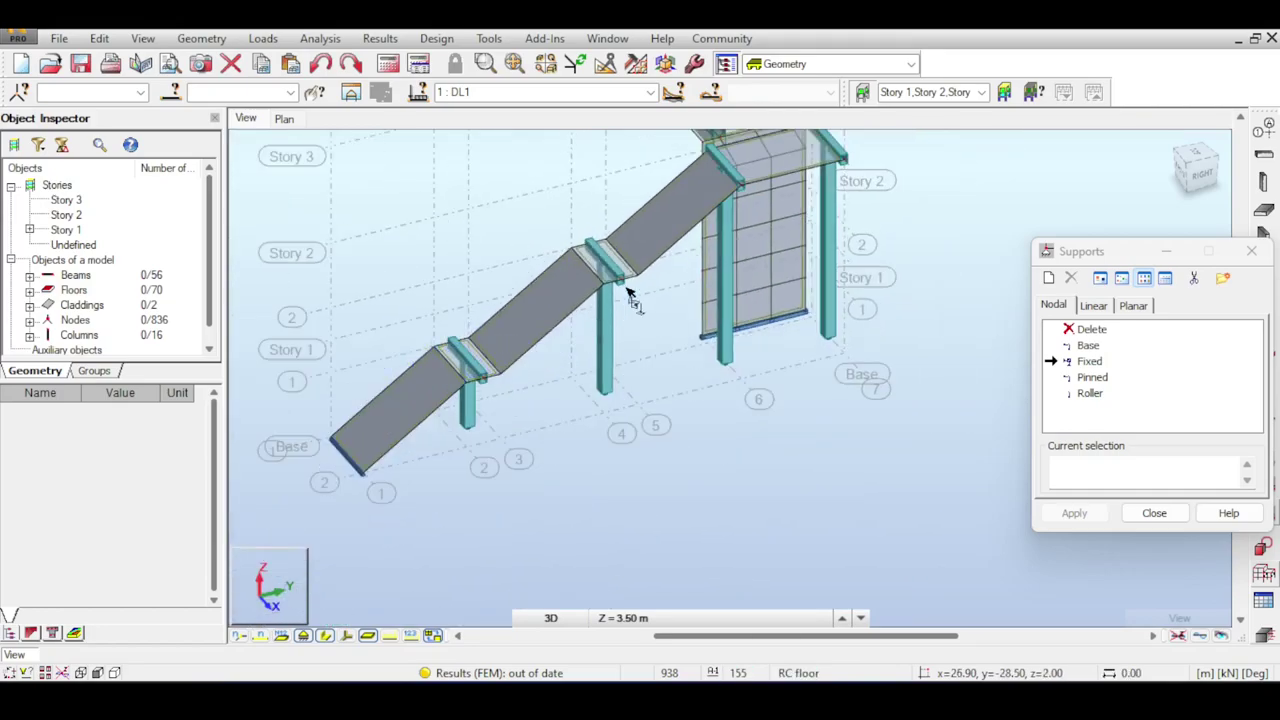
{"action": "scroll", "coordinate": [640, 305], "scroll_direction": "up", "scroll_amount": 3}
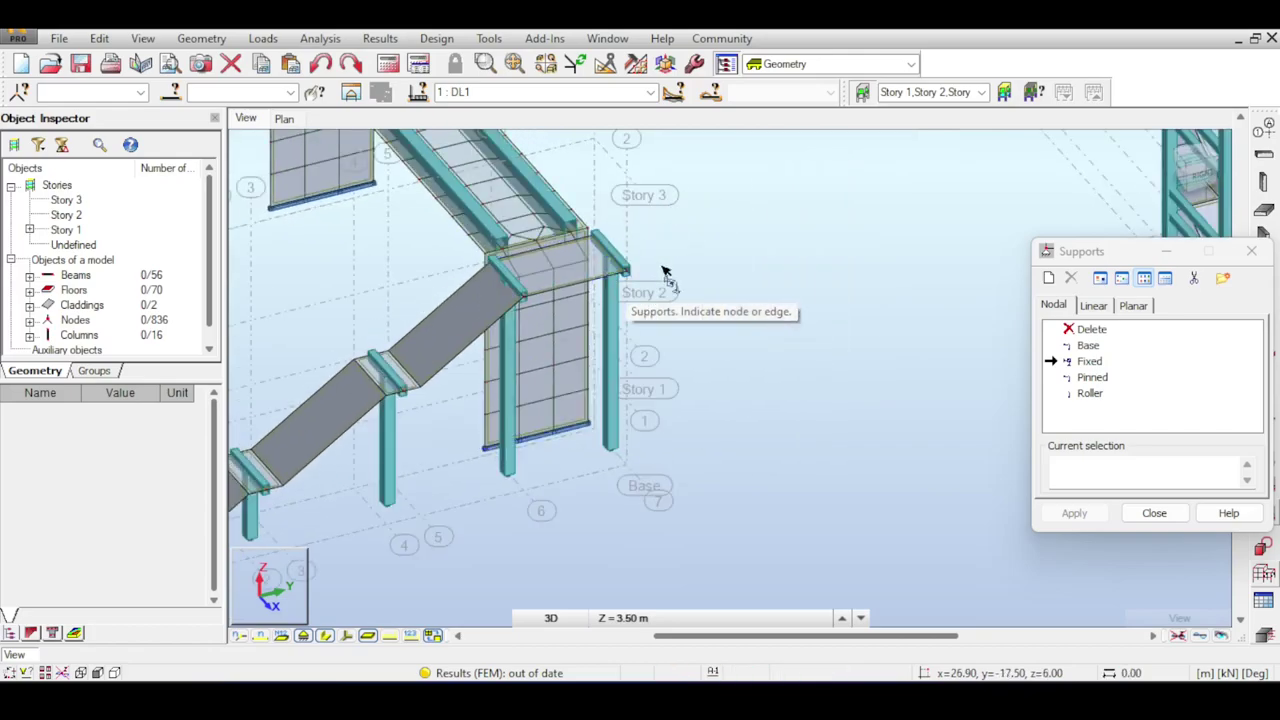
Compare the straight-stair footbridge with the stair-tower footbridge in the overall model, and end the support assignment.
{"action": "middle_click_drag", "start_coordinate": [852, 227], "coordinate": [607, 335]}
{"action": "middle_click_drag", "start_coordinate": [751, 300], "coordinate": [672, 352]}
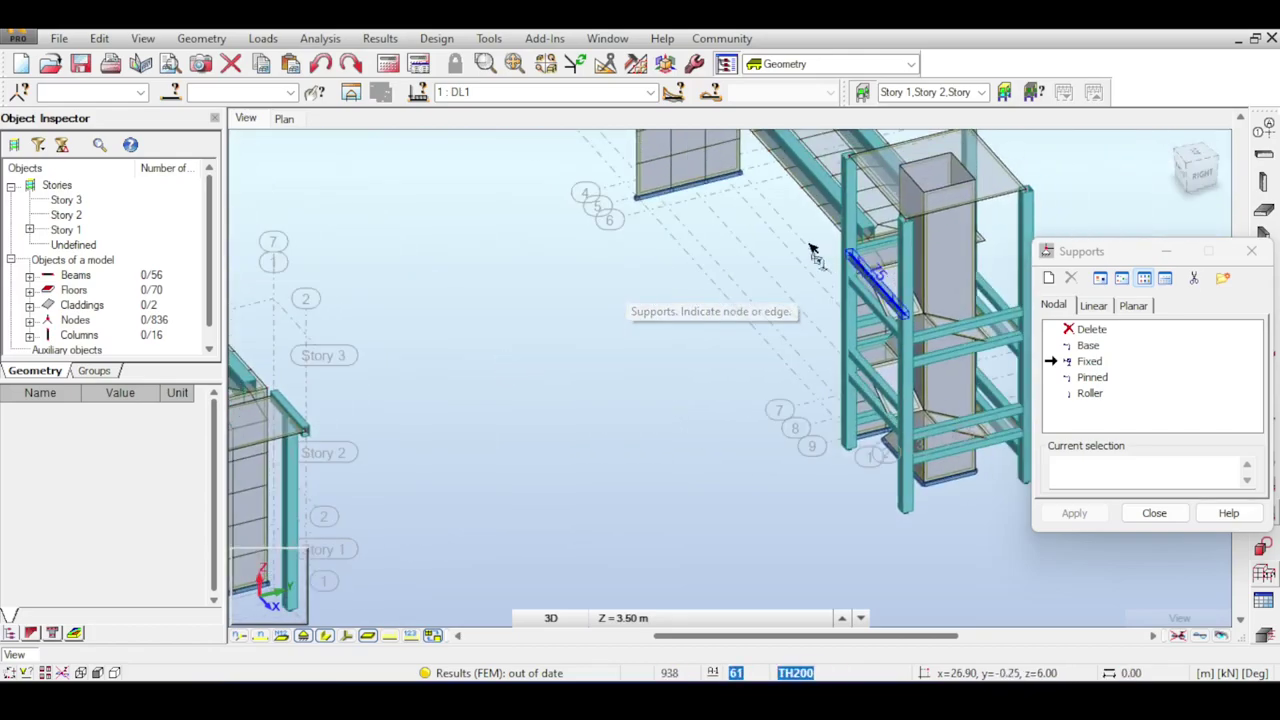
{"action": "middle_click_drag", "start_coordinate": [471, 329], "coordinate": [567, 293]}
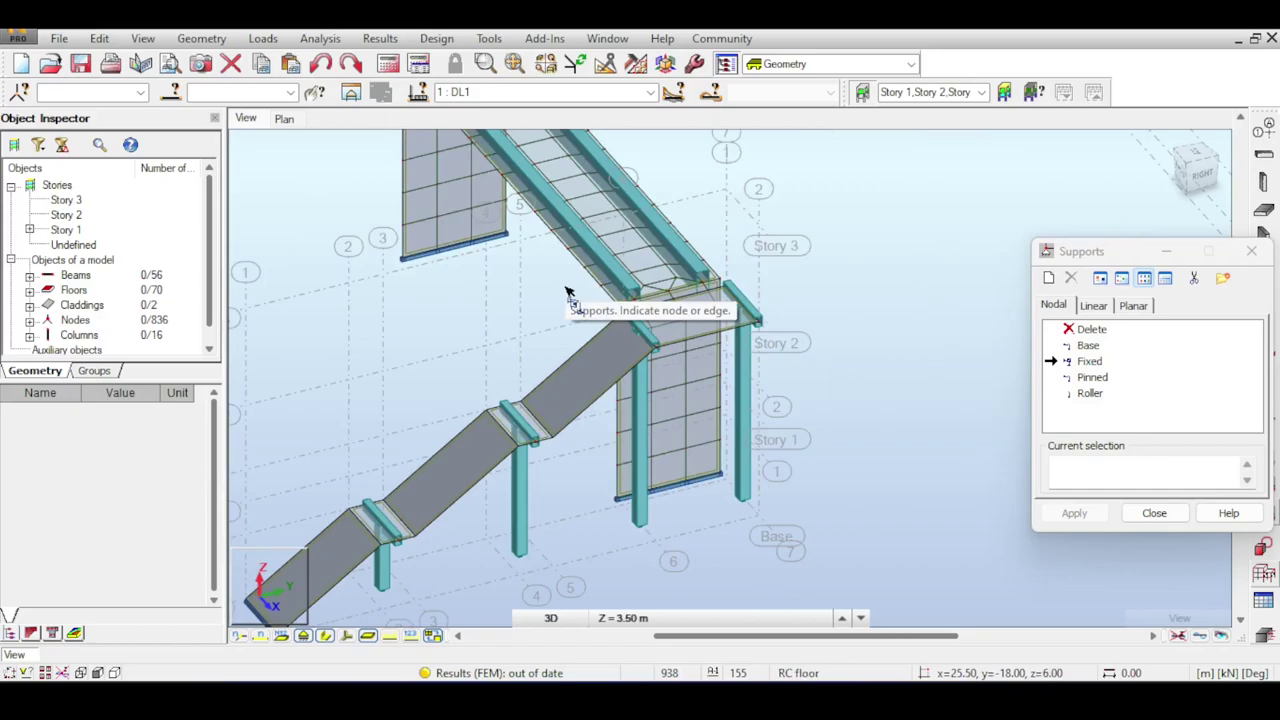
{"action": "scroll", "coordinate": [566, 288], "scroll_direction": "down", "scroll_amount": 4}
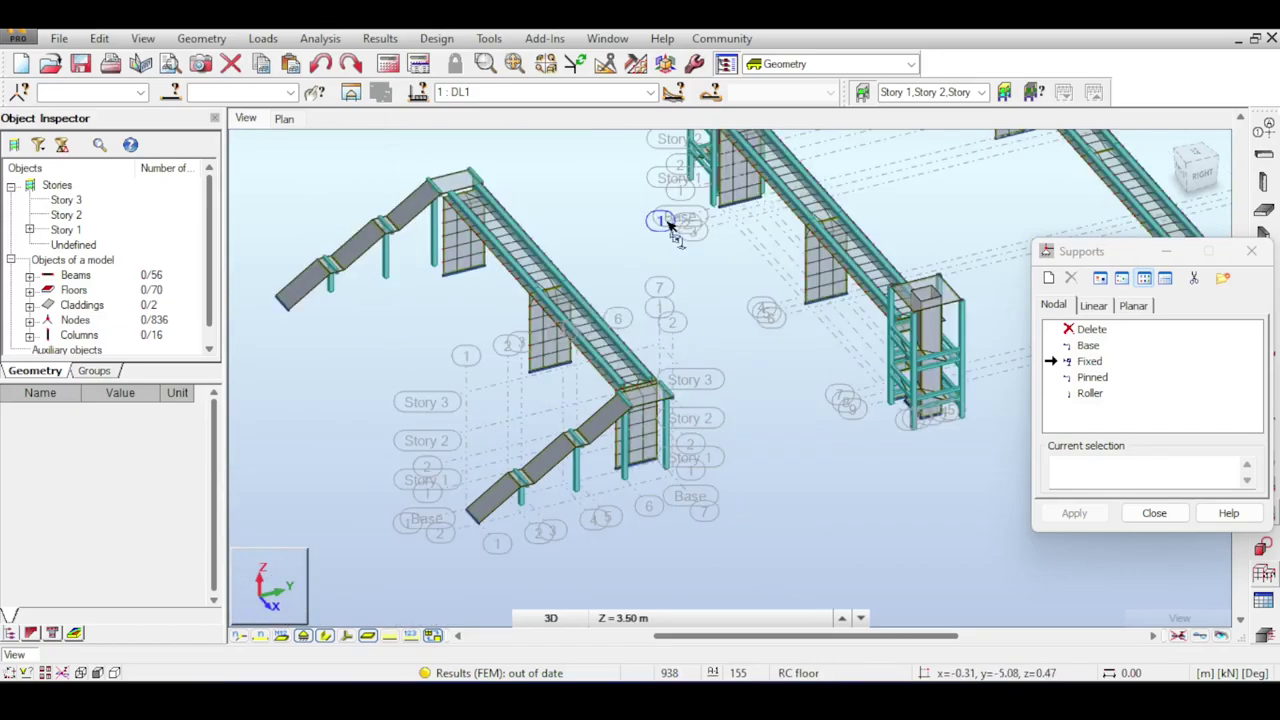
{"action": "middle_click_drag", "start_coordinate": [663, 219], "coordinate": [609, 209]}
{"action": "scroll", "coordinate": [711, 294], "scroll_direction": "down", "scroll_amount": 3}
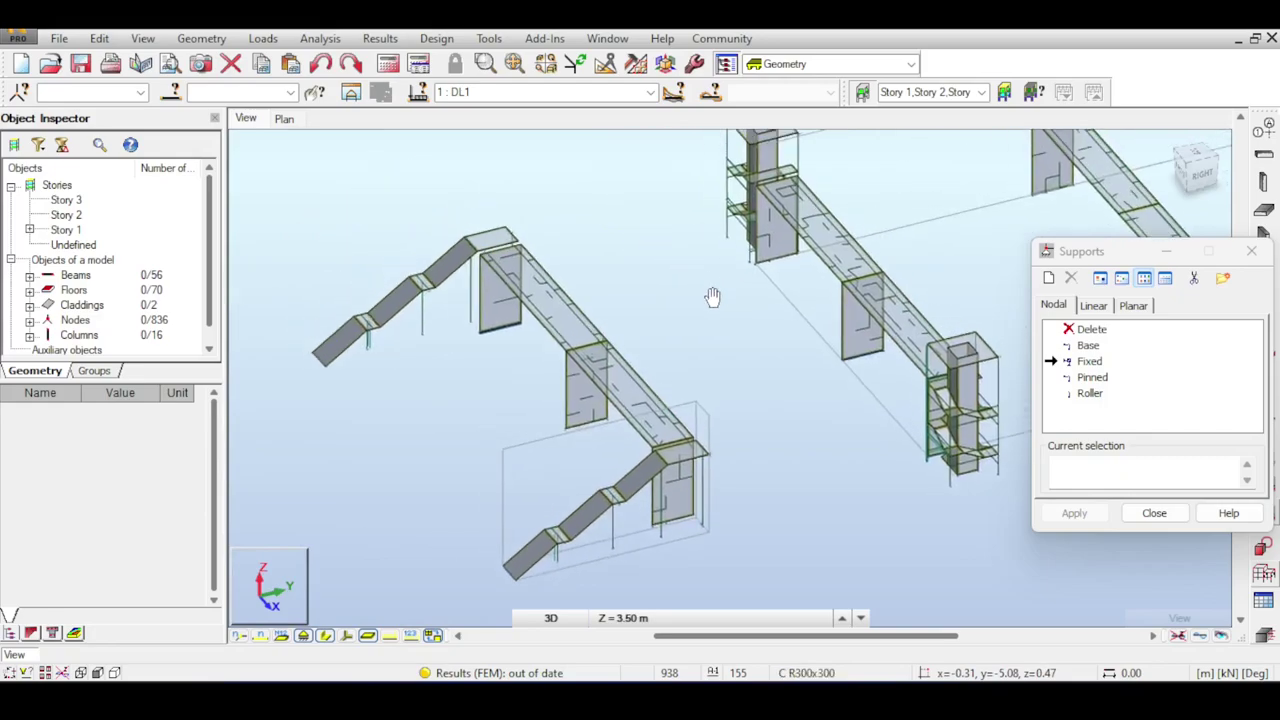
{"action": "scroll", "coordinate": [711, 294], "scroll_direction": "up", "scroll_amount": 4}
{"action": "key", "text": "Escape"}
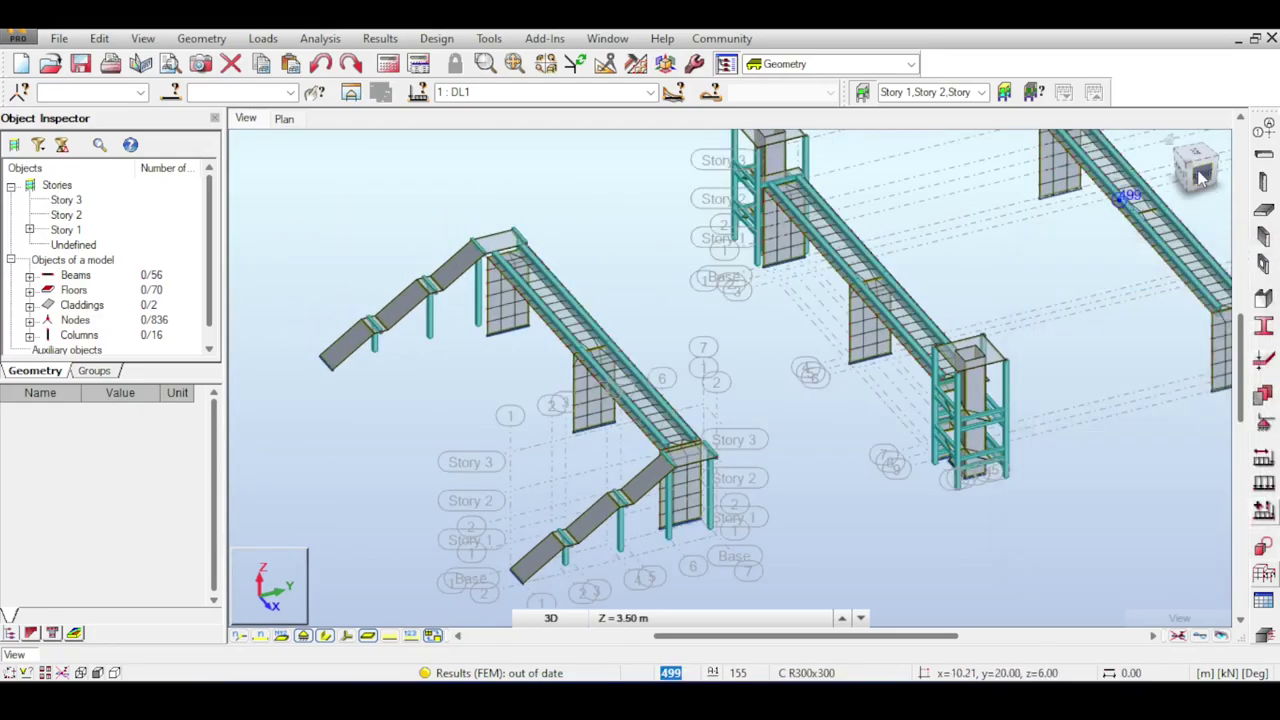
Preview the bridges in the realistic Structure View with materials, shadow and ground, and close the preview.
{"action": "left_click_drag", "start_coordinate": [1209, 178], "coordinate": [1212, 152]}
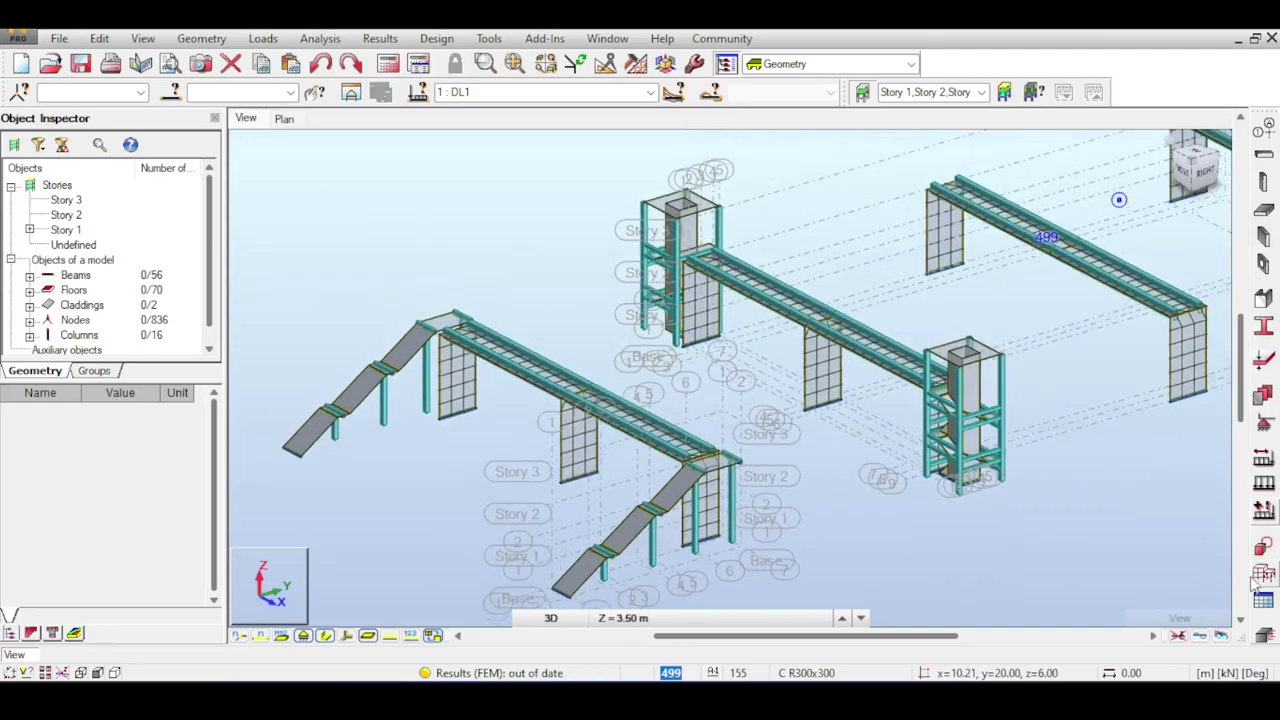
{"action": "left_click", "coordinate": [1221, 638]}
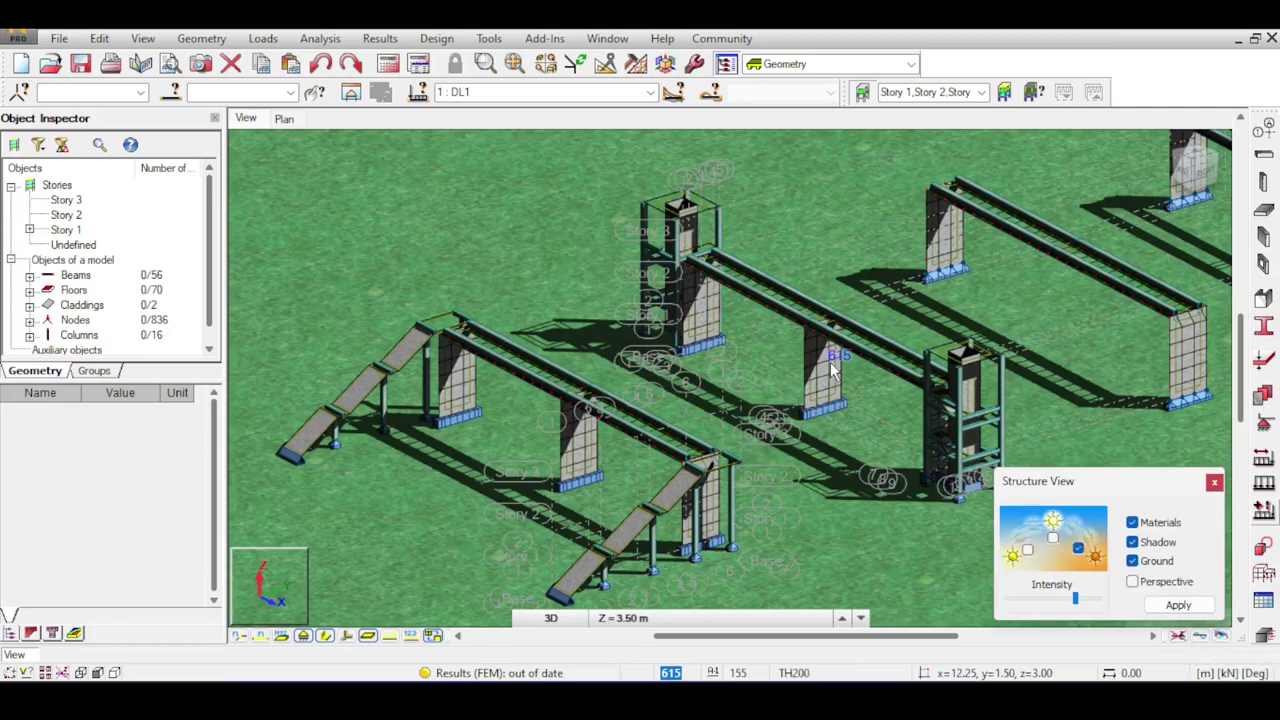
{"action": "scroll", "coordinate": [818, 380], "scroll_direction": "up", "scroll_amount": 1}
{"action": "scroll", "coordinate": [815, 376], "scroll_direction": "up", "scroll_amount": 1}
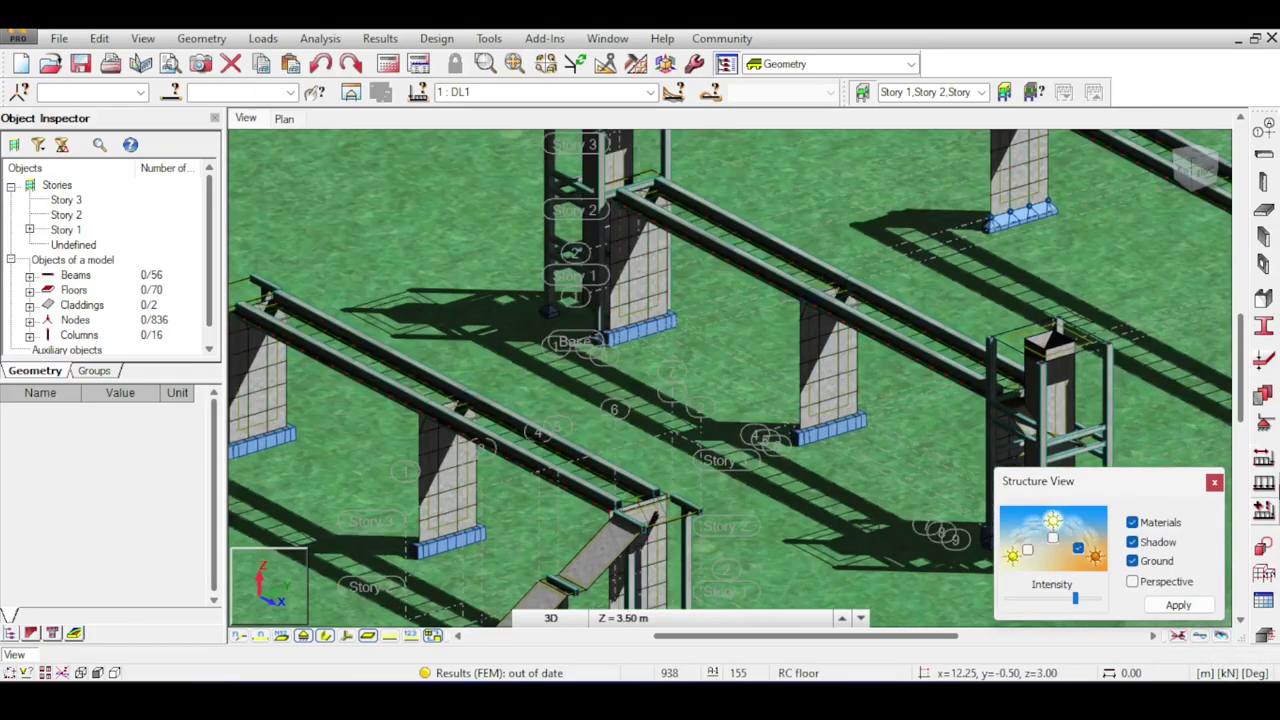
{"action": "left_click", "coordinate": [1212, 485]}
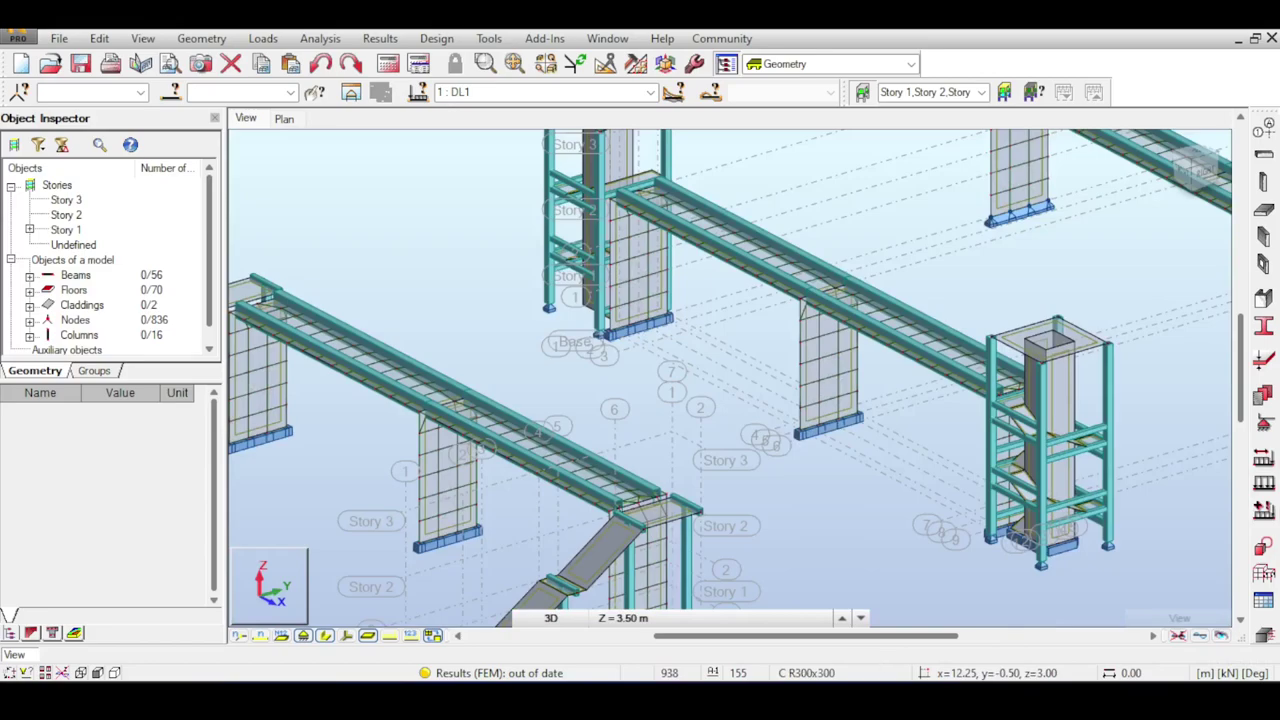
Review the complete model with all bridge spans, straight stairs, stair towers and base supports.
{"action": "scroll", "coordinate": [756, 422], "scroll_direction": "down", "scroll_amount": 4}
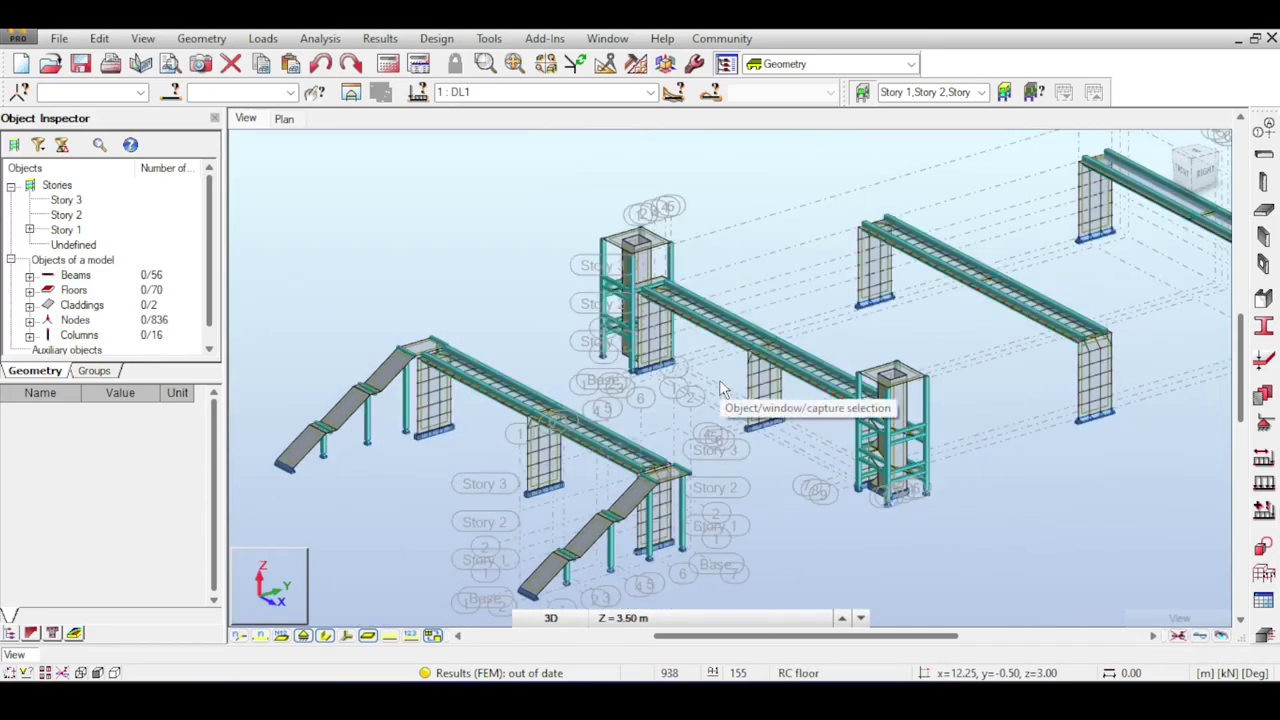
{"action": "middle_click_drag", "start_coordinate": [705, 389], "coordinate": [696, 393]}
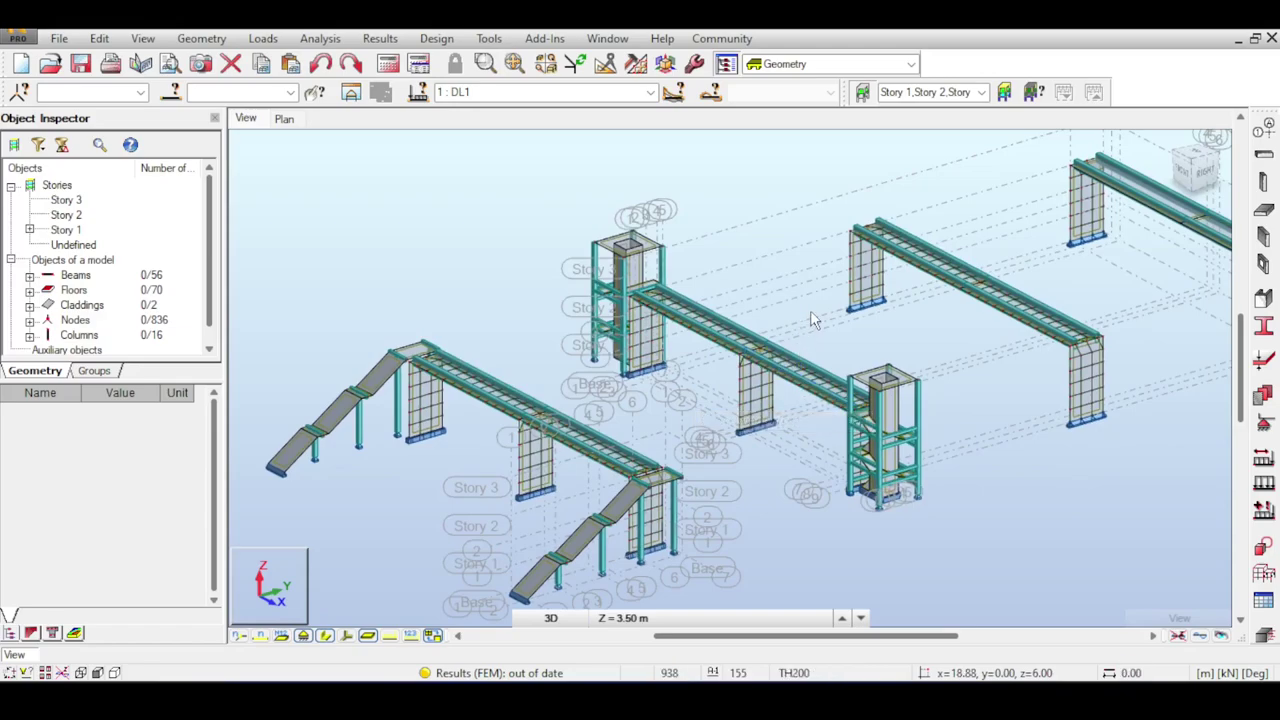
{"action": "scroll", "coordinate": [955, 418], "scroll_direction": "down", "scroll_amount": 1}
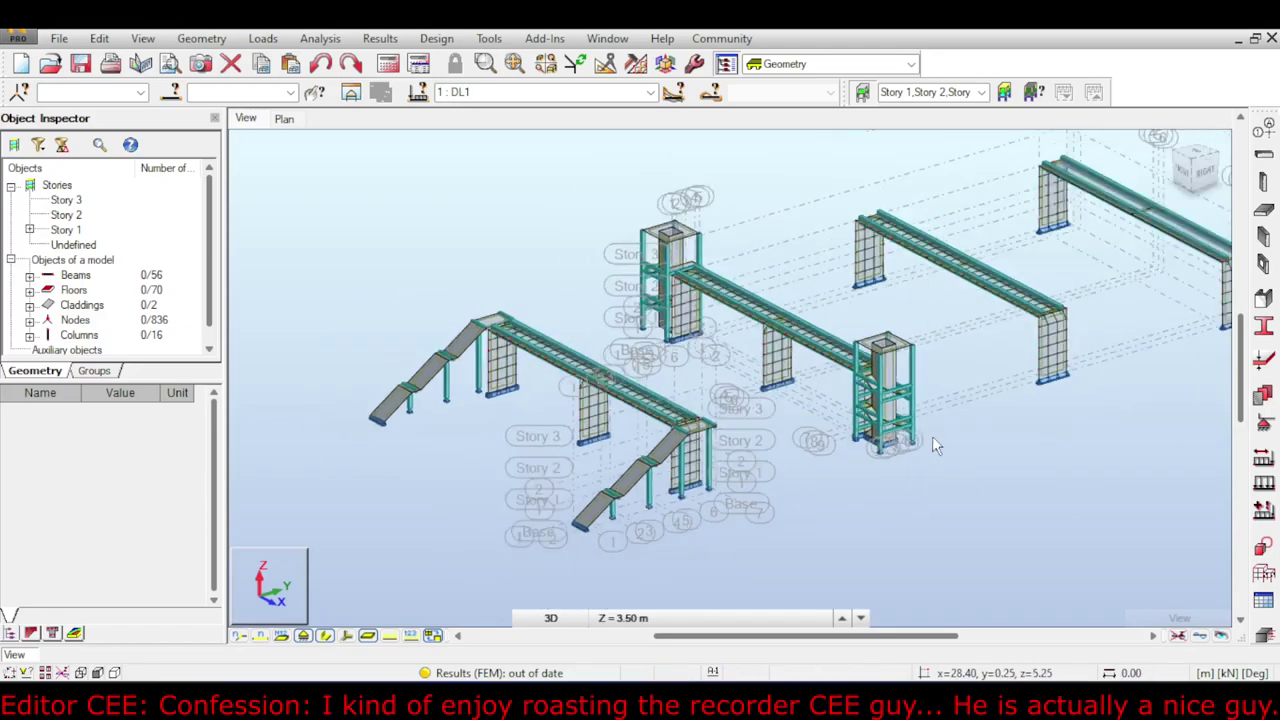
{"action": "middle_click_drag", "start_coordinate": [876, 508], "coordinate": [873, 445]}
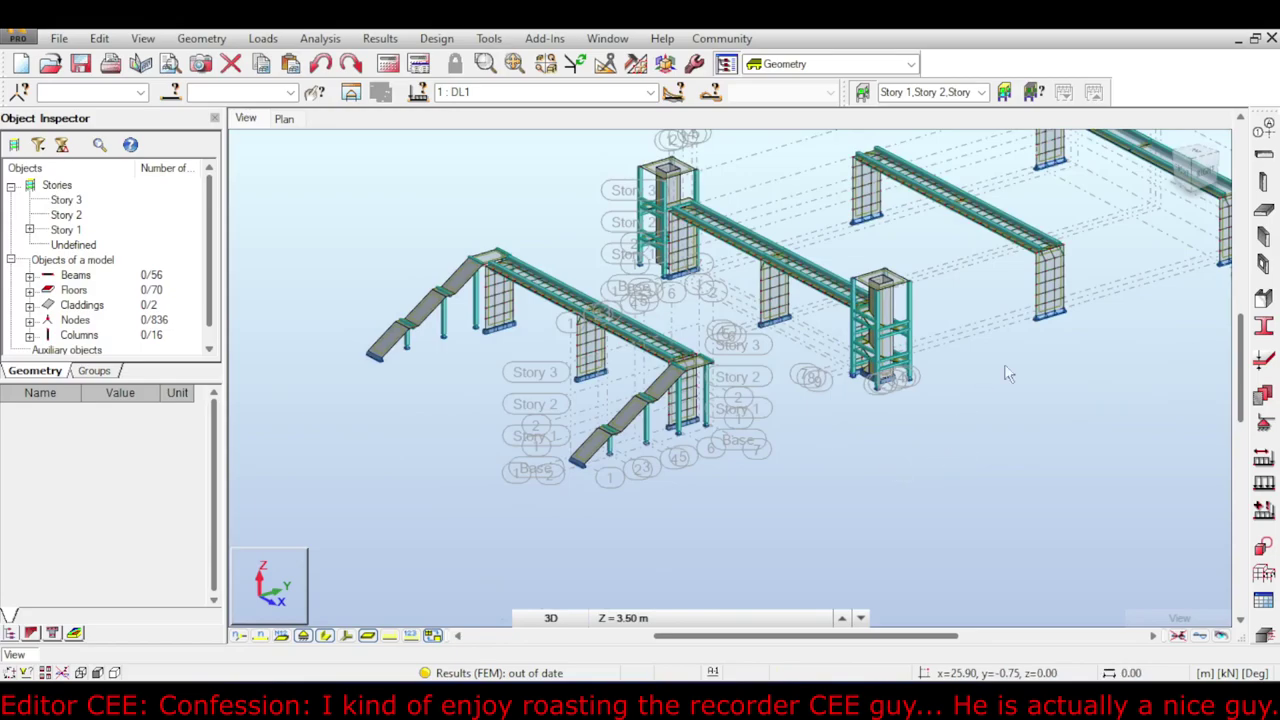
{"action": "middle_click_drag", "start_coordinate": [1023, 366], "coordinate": [979, 387]}
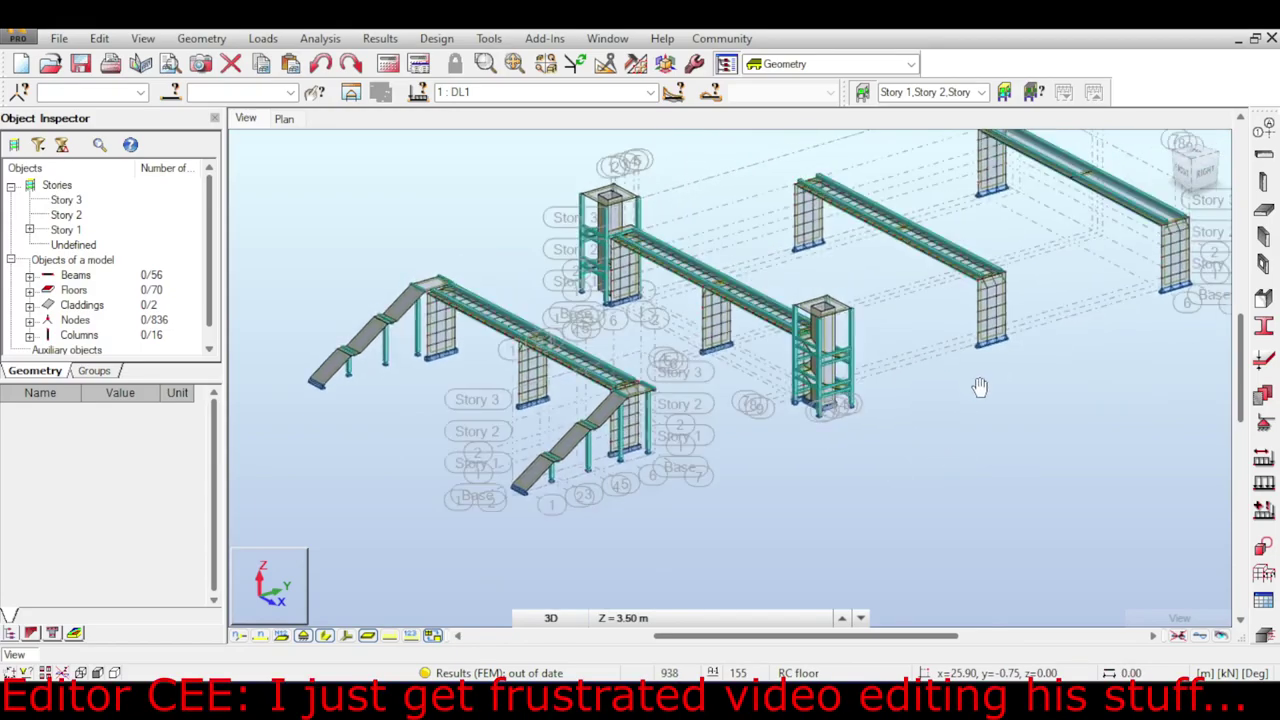
{"action": "scroll", "coordinate": [734, 210], "scroll_direction": "up", "scroll_amount": 3}
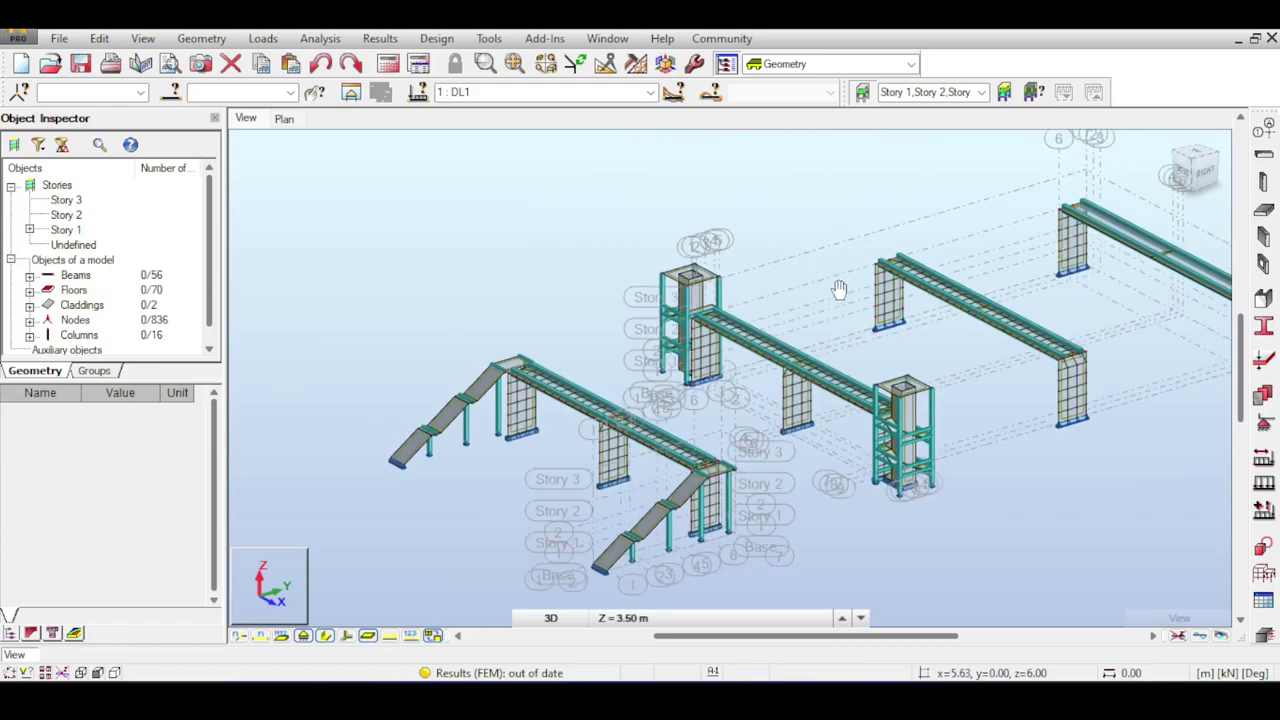
{"action": "middle_click_drag", "start_coordinate": [842, 312], "coordinate": [765, 242]}
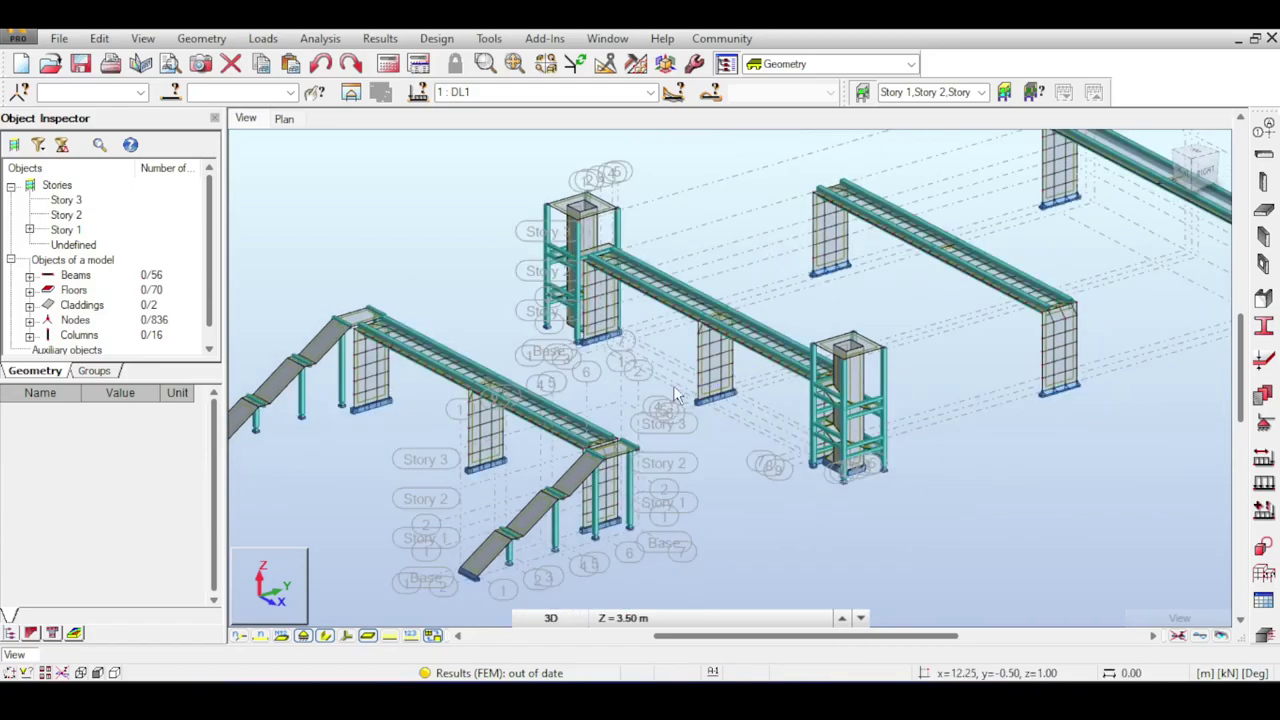
{"action": "middle_click_drag", "start_coordinate": [642, 160], "coordinate": [642, 184]}
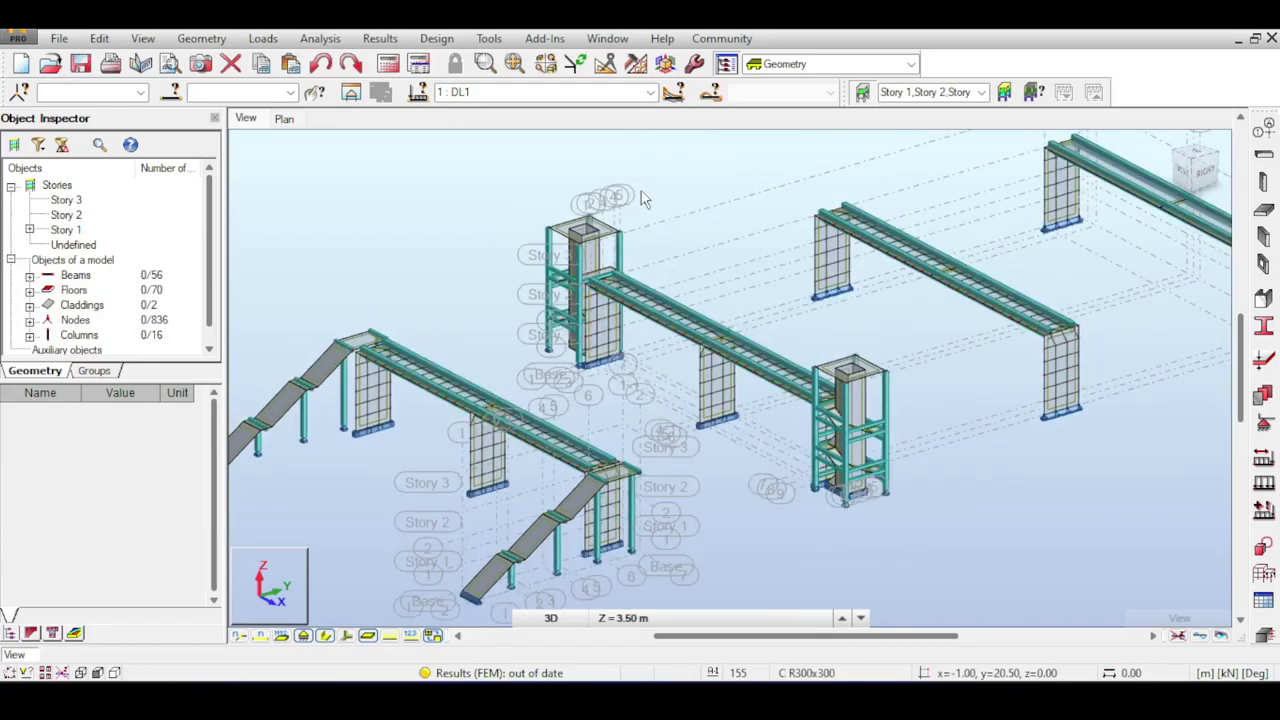
Run the structural analysis of the complete model, continuing past the separate-structure prompt, and close the calculation messages.
{"action": "left_click", "coordinate": [388, 64]}
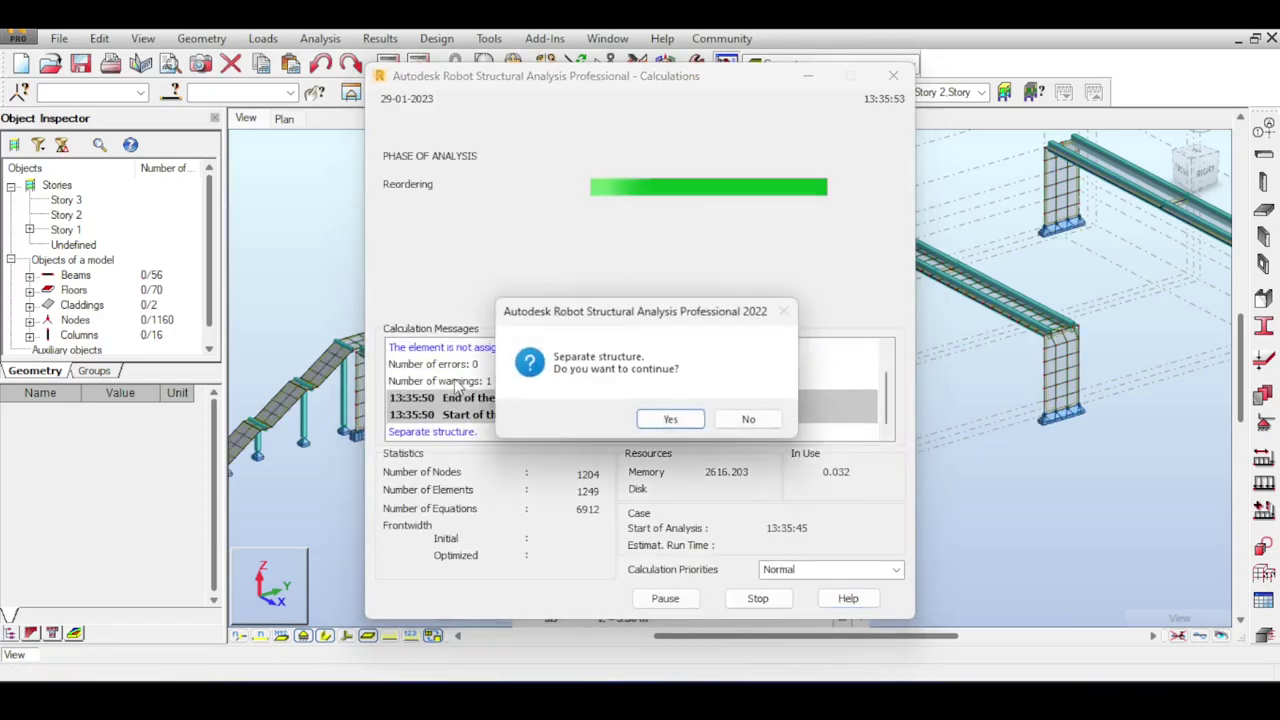
{"action": "left_click", "coordinate": [670, 419]}
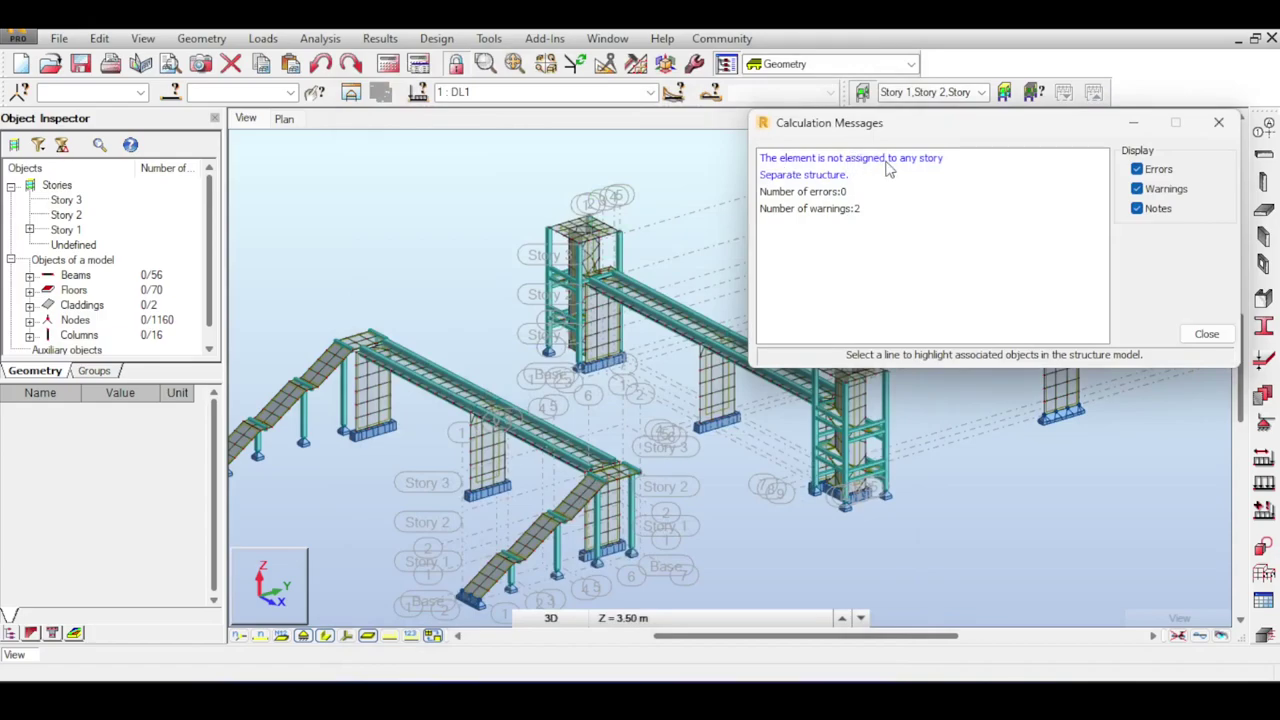
{"action": "left_click", "coordinate": [1219, 122]}
Review the meshed model, covering the straight-stair footbridge, the stair-tower footbridge and the plain bridge spans.
{"action": "scroll", "coordinate": [557, 228], "scroll_direction": "up", "scroll_amount": 3}
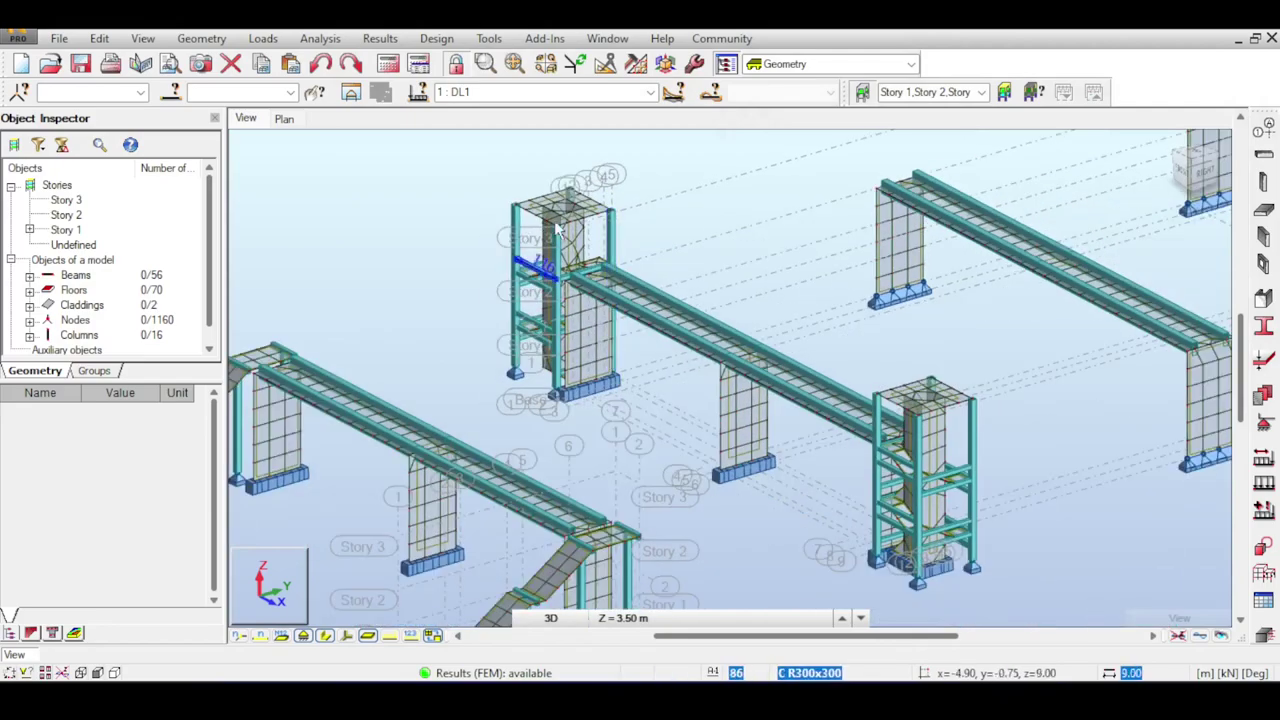
{"action": "scroll", "coordinate": [590, 245], "scroll_direction": "down", "scroll_amount": 4}
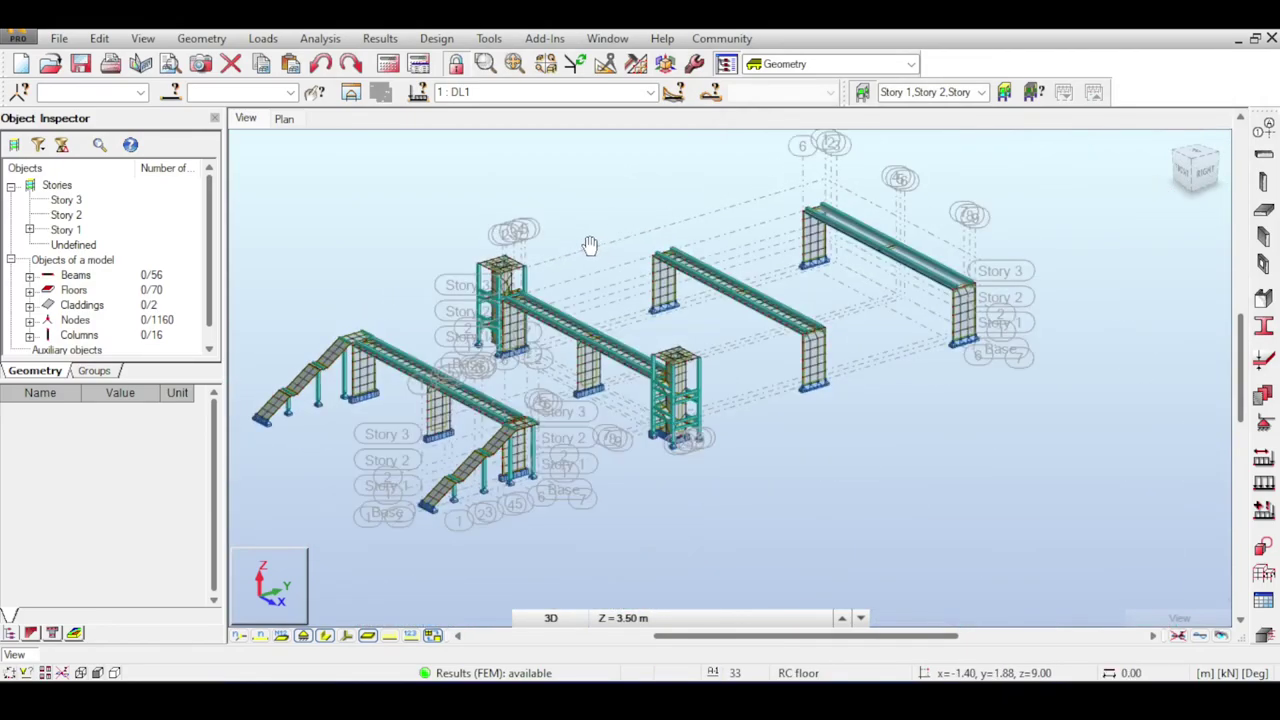
{"action": "scroll", "coordinate": [508, 280], "scroll_direction": "up", "scroll_amount": 4}
{"action": "middle_click_drag", "start_coordinate": [403, 264], "coordinate": [554, 237]}
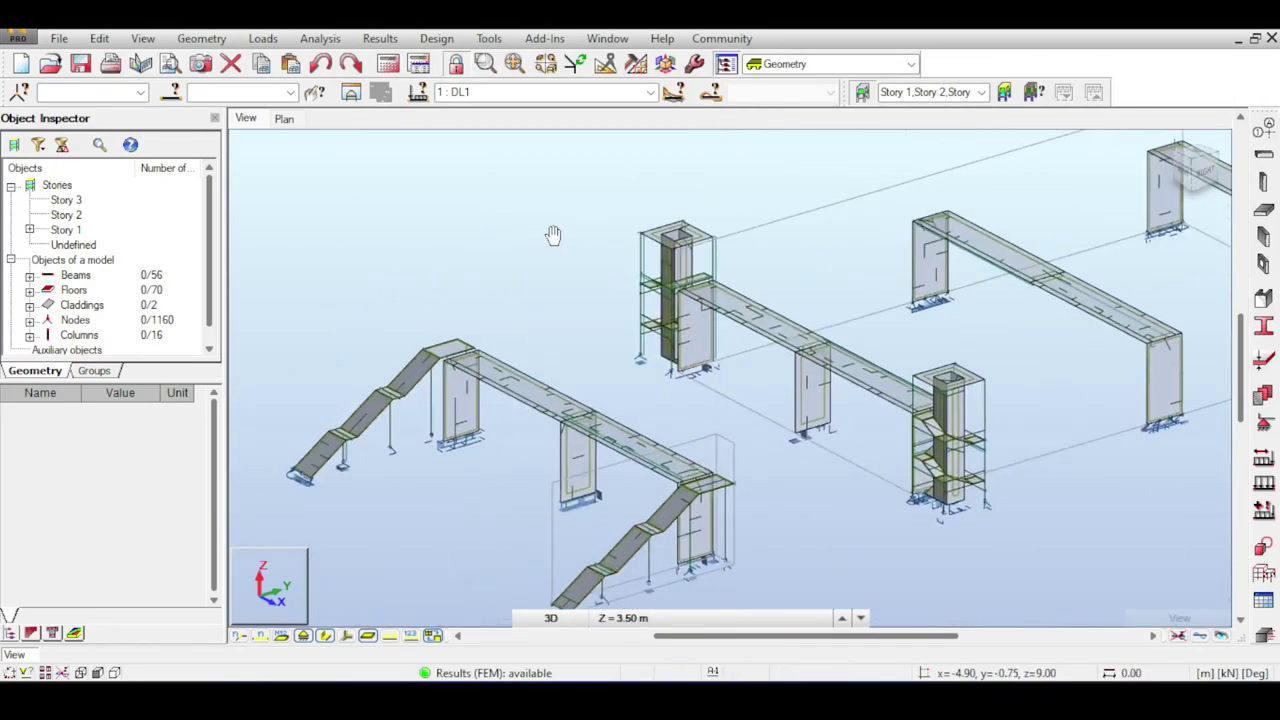
{"action": "scroll", "coordinate": [491, 265], "scroll_direction": "up", "scroll_amount": 2}
{"action": "middle_click_drag", "start_coordinate": [491, 265], "coordinate": [485, 222]}
{"action": "scroll", "coordinate": [530, 320], "scroll_direction": "up", "scroll_amount": 2}
{"action": "scroll", "coordinate": [537, 229], "scroll_direction": "down", "scroll_amount": 3}
{"action": "middle_click_drag", "start_coordinate": [577, 225], "coordinate": [511, 213]}
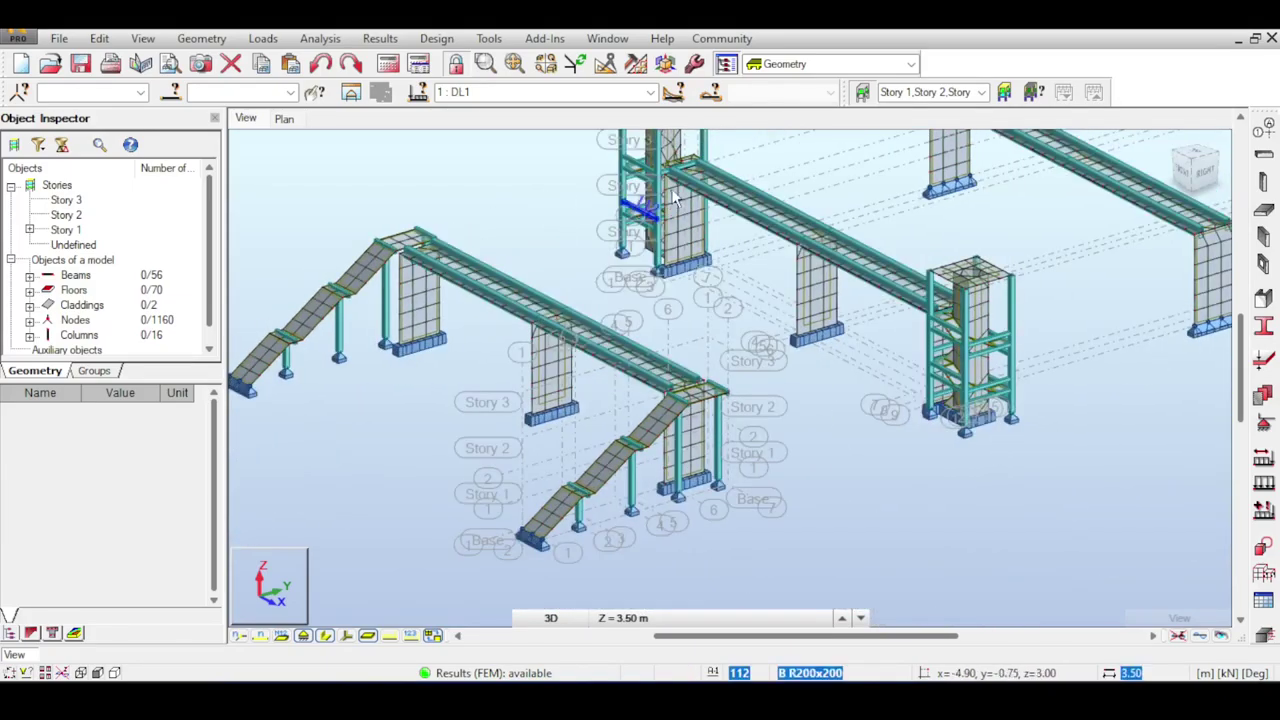
{"action": "middle_click_drag", "start_coordinate": [668, 189], "coordinate": [484, 231]}
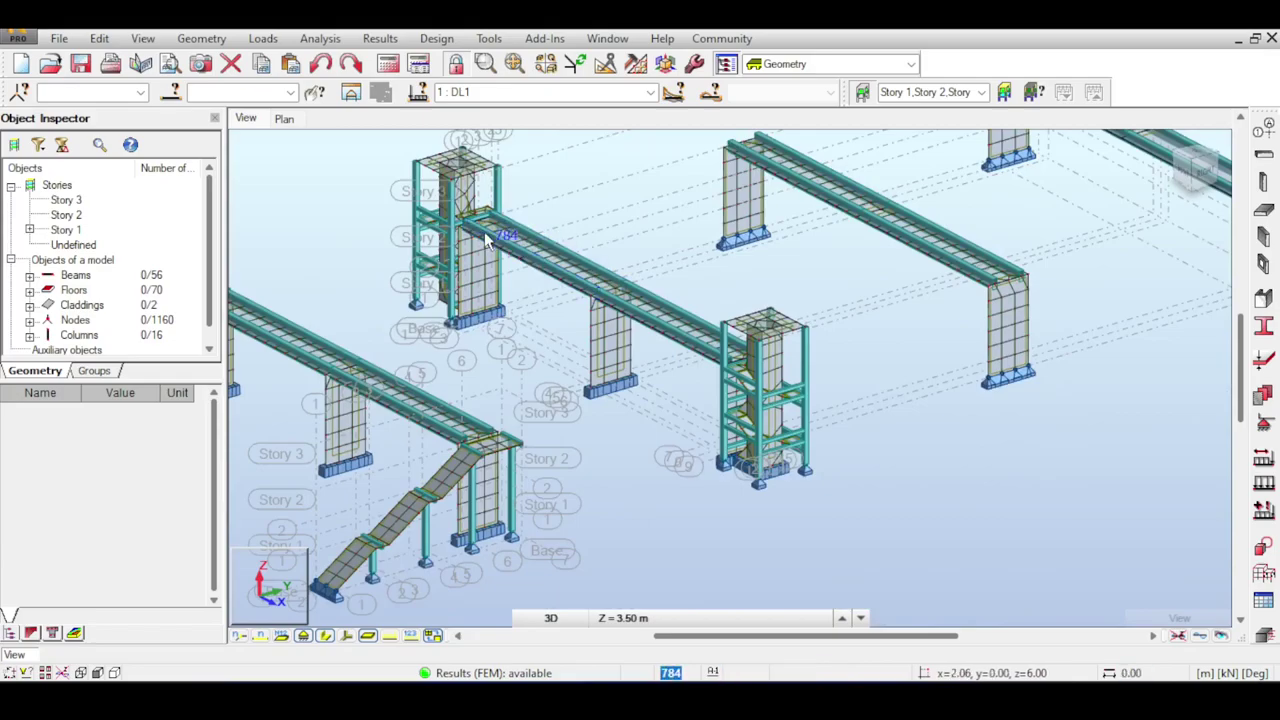
Examine the stair-tower footbridge's edge beams and deck slab from the tower connection to the middle pier wall.
{"action": "scroll", "coordinate": [484, 231], "scroll_direction": "up", "scroll_amount": 2}
{"action": "scroll", "coordinate": [482, 230], "scroll_direction": "up", "scroll_amount": 5}
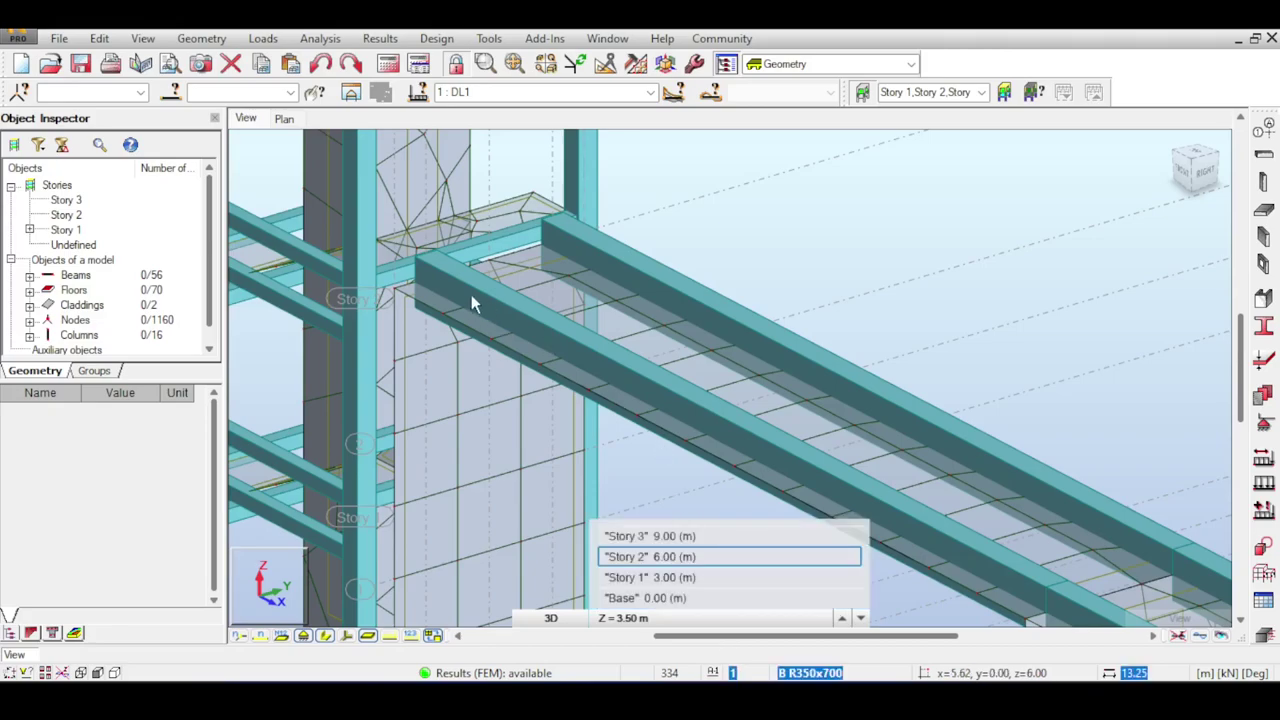
{"action": "scroll", "coordinate": [415, 259], "scroll_direction": "up", "scroll_amount": 3}
{"action": "middle_click_drag", "start_coordinate": [876, 428], "coordinate": [686, 306]}
{"action": "middle_click_drag", "start_coordinate": [872, 400], "coordinate": [769, 340]}
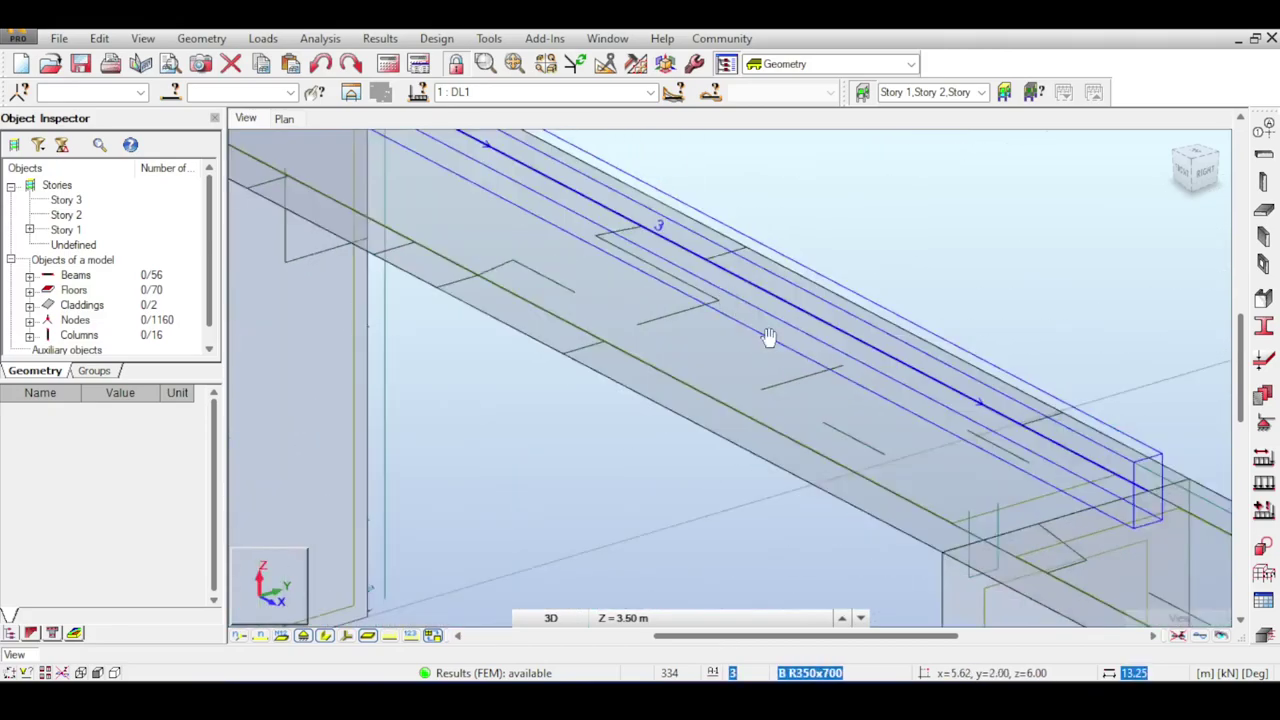
{"action": "scroll", "coordinate": [798, 416], "scroll_direction": "up", "scroll_amount": 3}
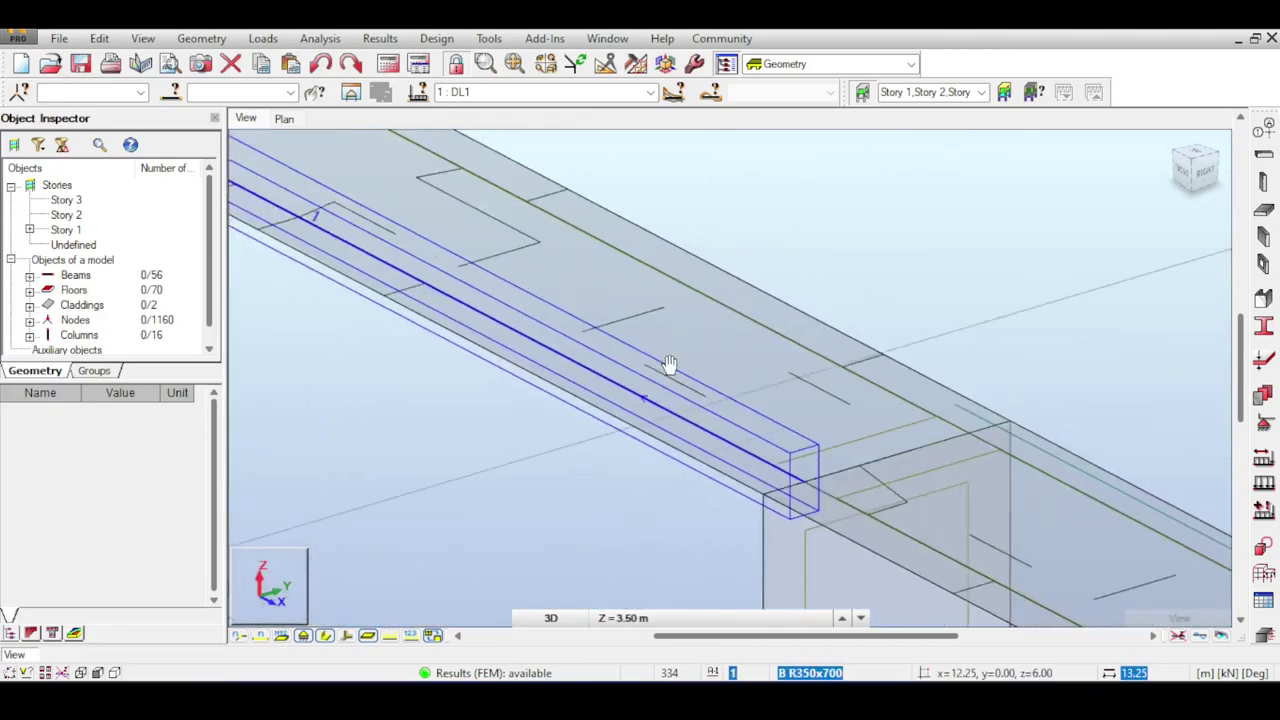
{"action": "scroll", "coordinate": [771, 362], "scroll_direction": "down", "scroll_amount": 3}
{"action": "scroll", "coordinate": [891, 546], "scroll_direction": "up", "scroll_amount": 1}
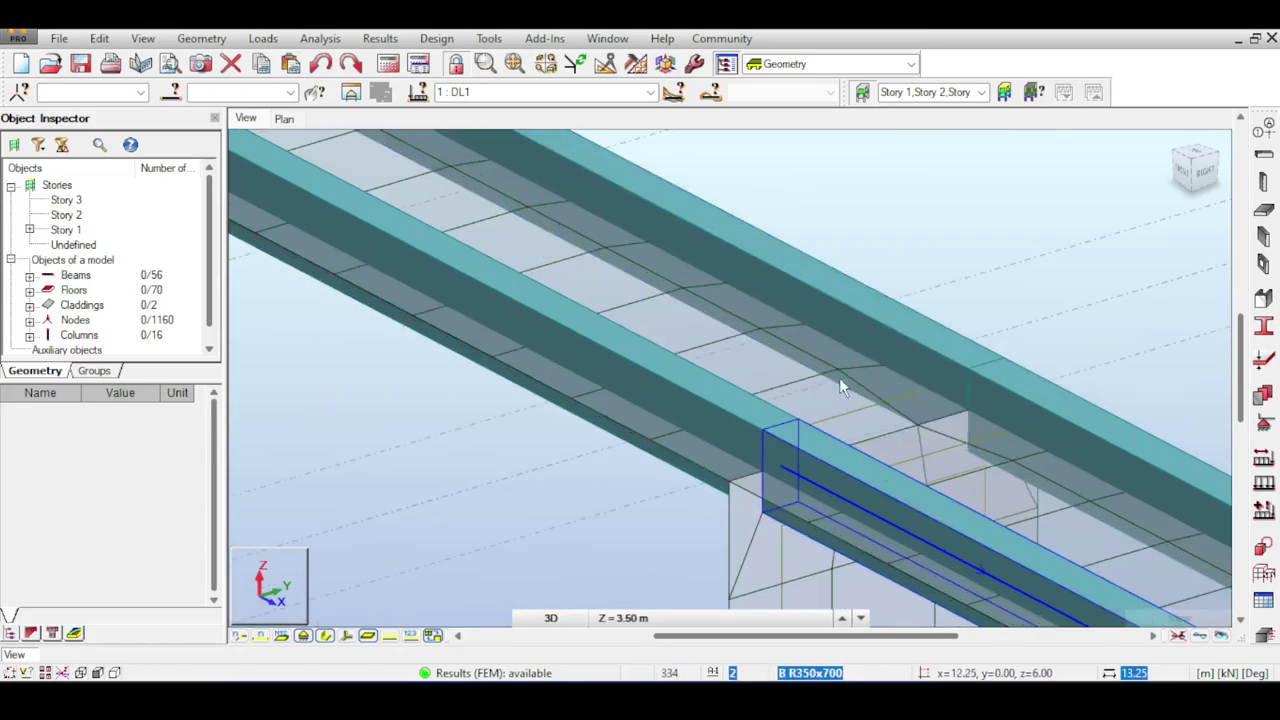
{"action": "middle_click_drag", "start_coordinate": [839, 377], "coordinate": [769, 222]}
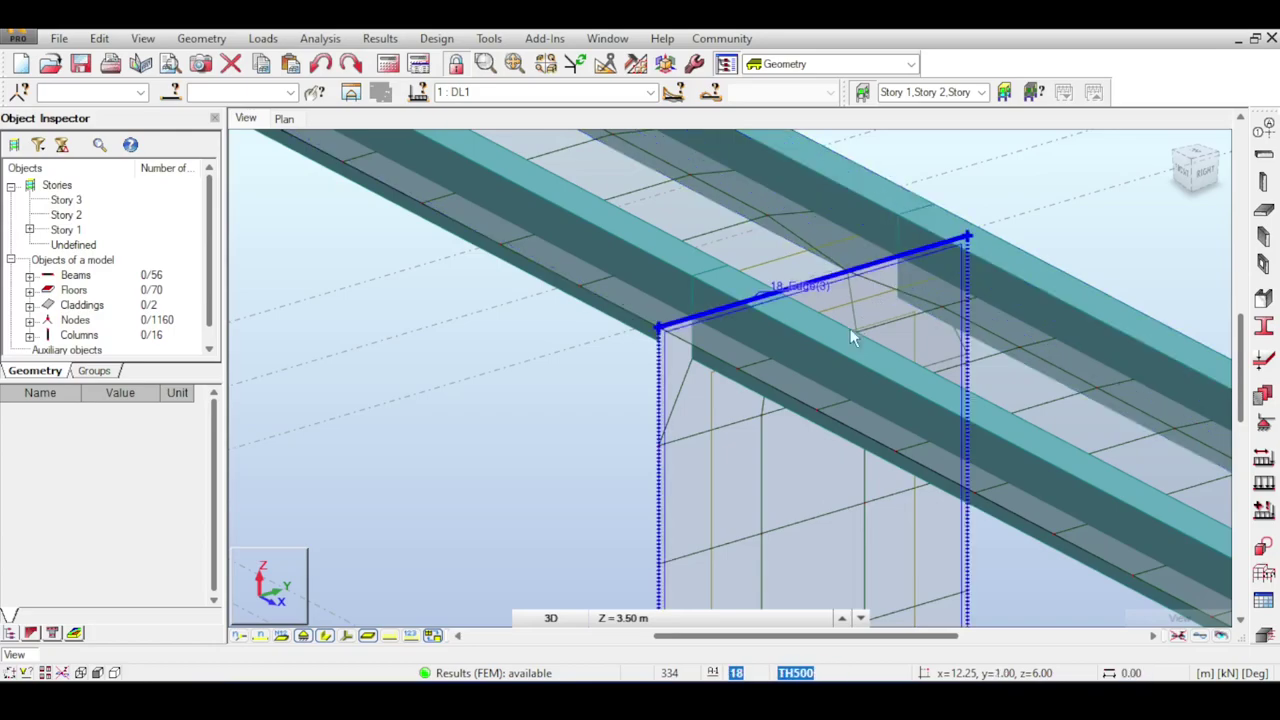
{"action": "scroll", "coordinate": [708, 302], "scroll_direction": "down", "scroll_amount": 4}
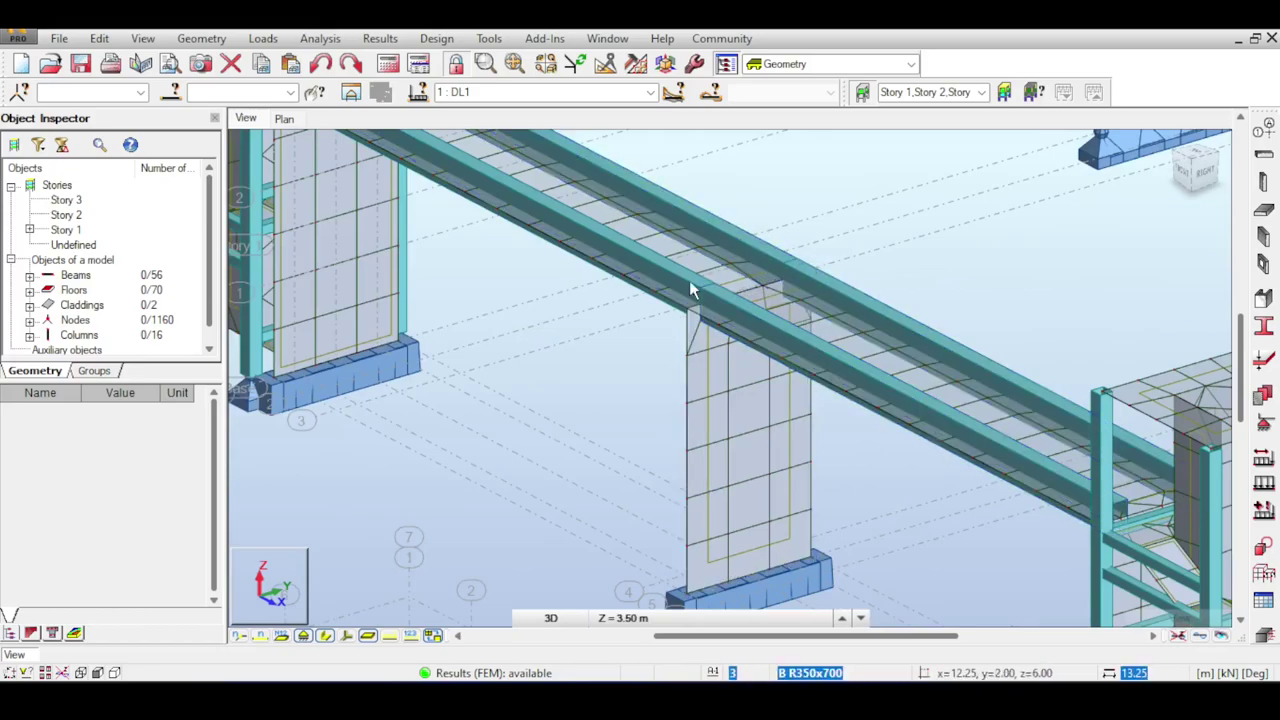
{"action": "scroll", "coordinate": [734, 312], "scroll_direction": "down", "scroll_amount": 2}
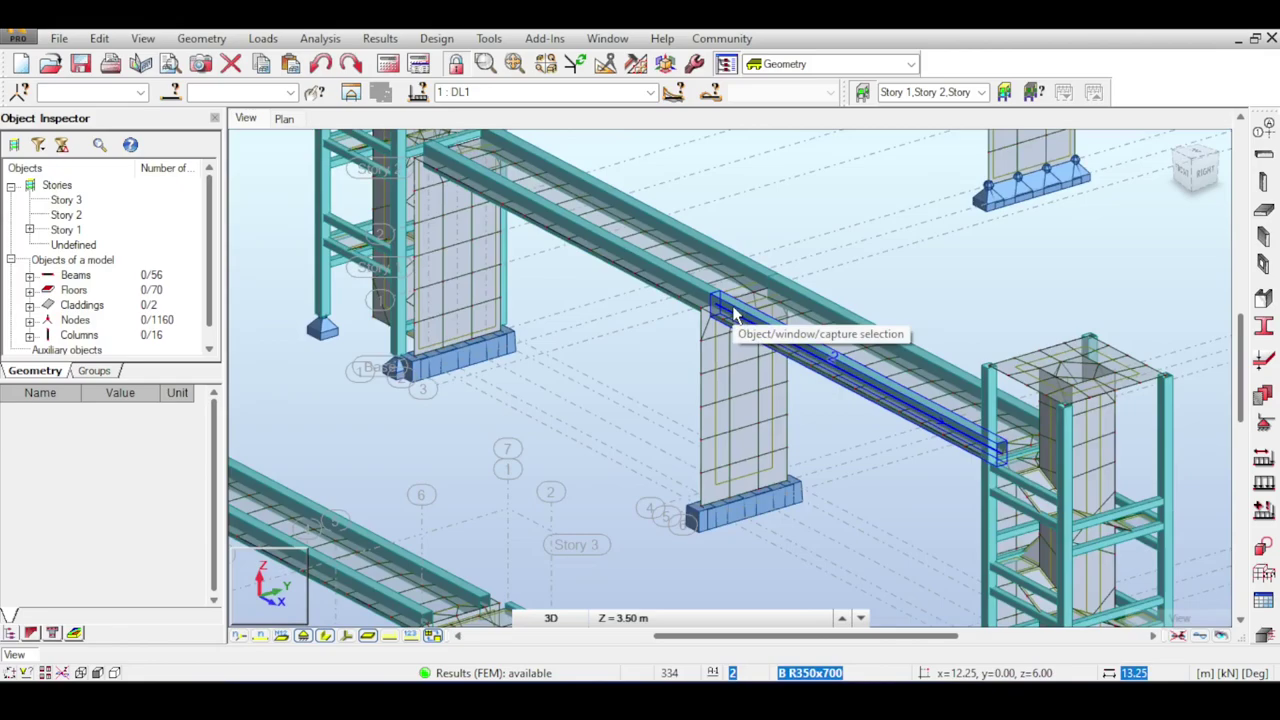
Examine the whole stair-tower footbridge between both towers from oblique and raised viewing angles.
{"action": "scroll", "coordinate": [752, 310], "scroll_direction": "down", "scroll_amount": 1}
{"action": "middle_click_drag", "start_coordinate": [836, 302], "coordinate": [723, 286]}
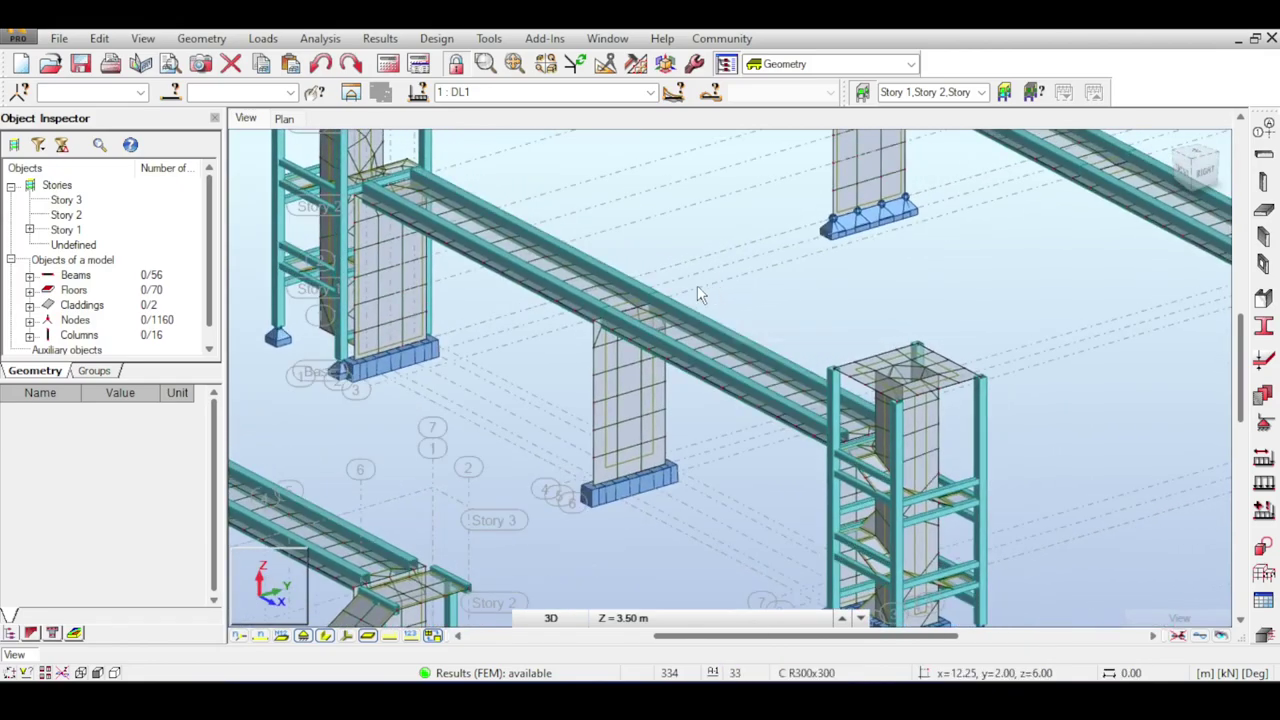
{"action": "scroll", "coordinate": [697, 285], "scroll_direction": "down", "scroll_amount": 1}
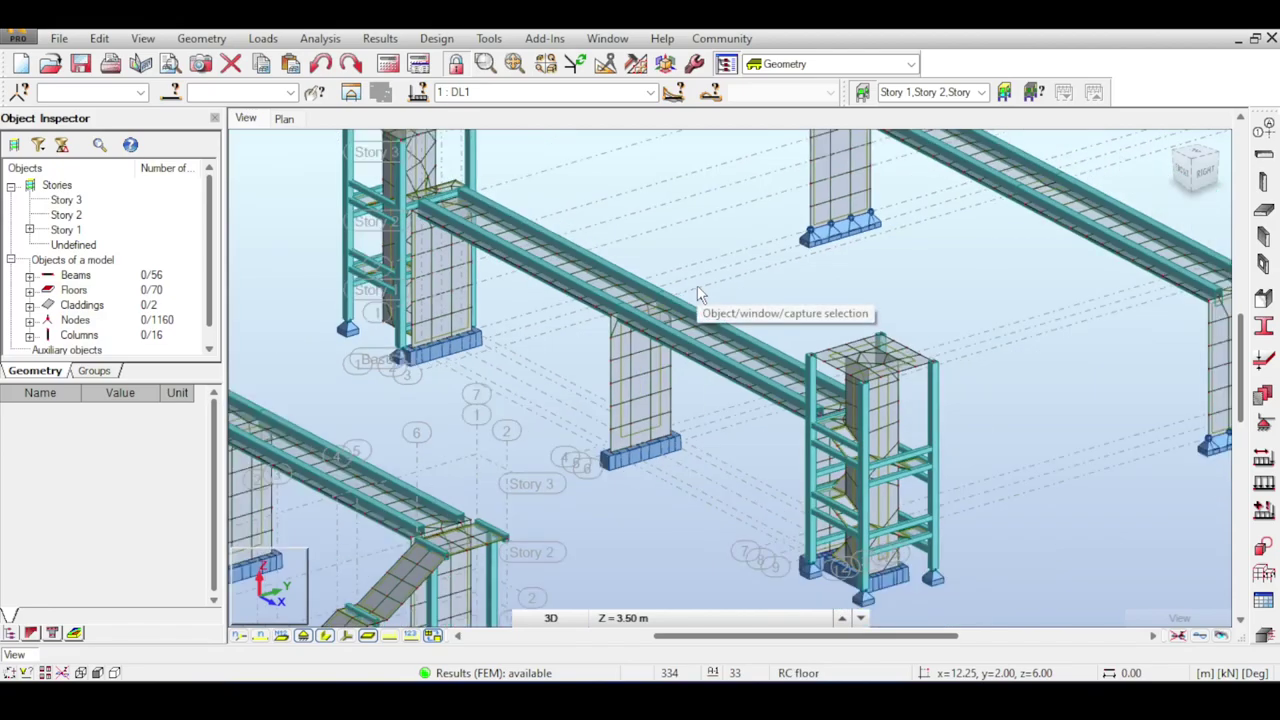
{"action": "middle_click_drag", "start_coordinate": [602, 206], "coordinate": [717, 202]}
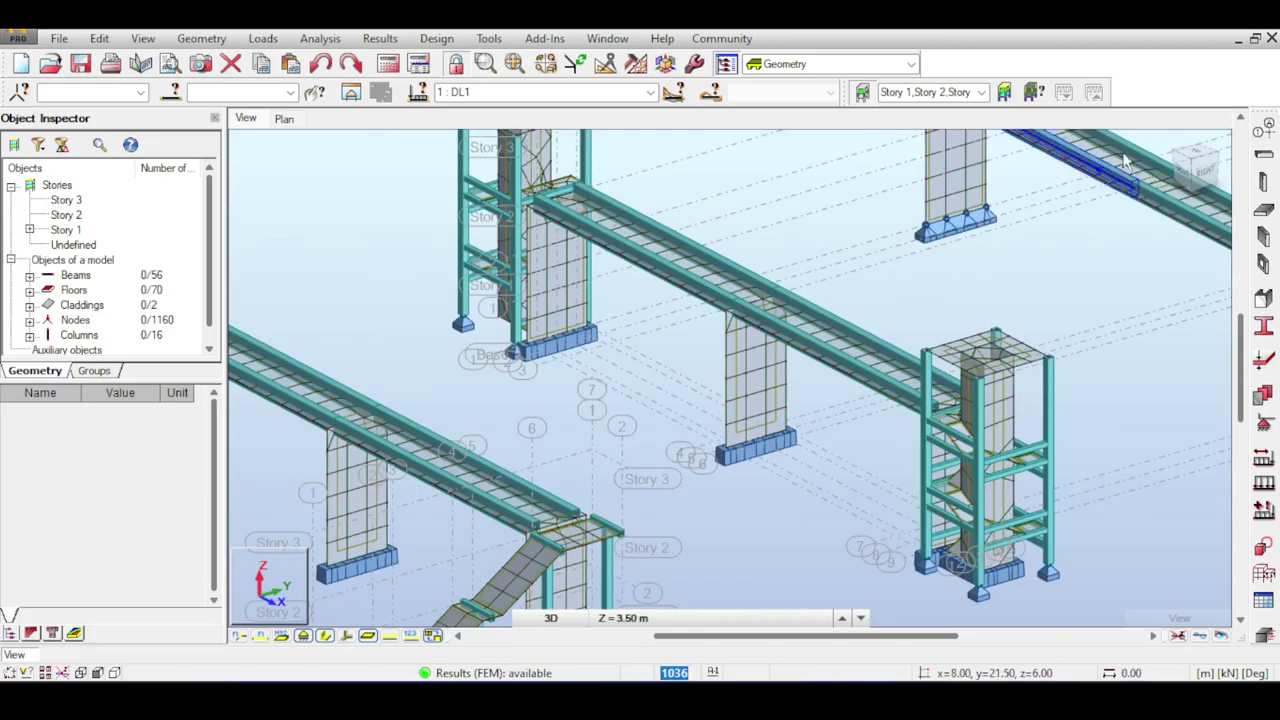
{"action": "left_click", "coordinate": [1192, 185]}
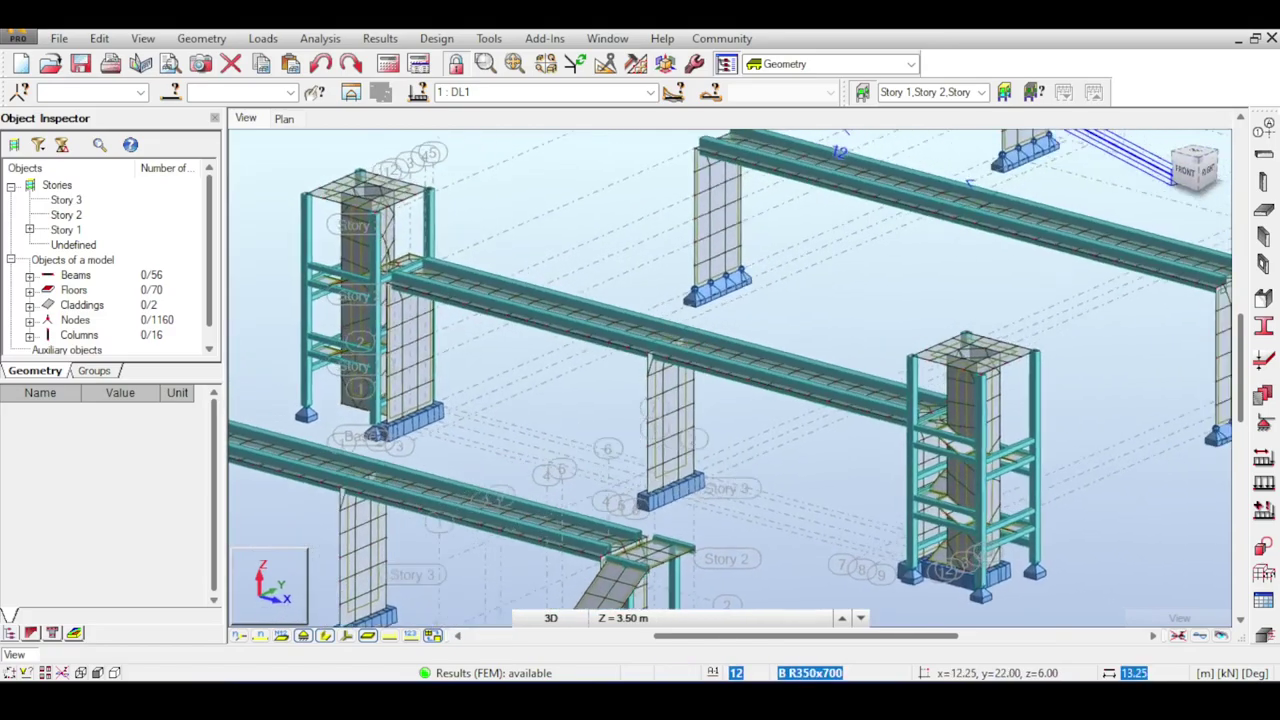
{"action": "left_click_drag", "start_coordinate": [1192, 185], "coordinate": [1195, 198]}
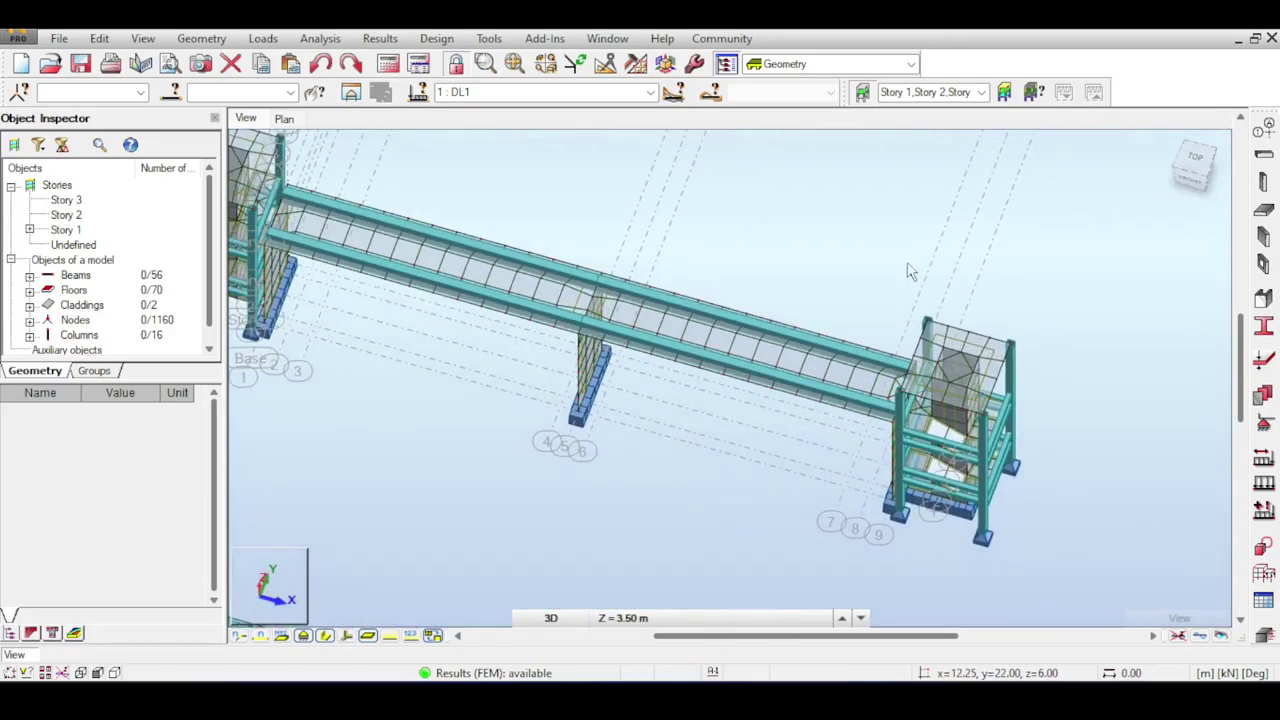
{"action": "middle_click_drag", "start_coordinate": [808, 285], "coordinate": [896, 209]}
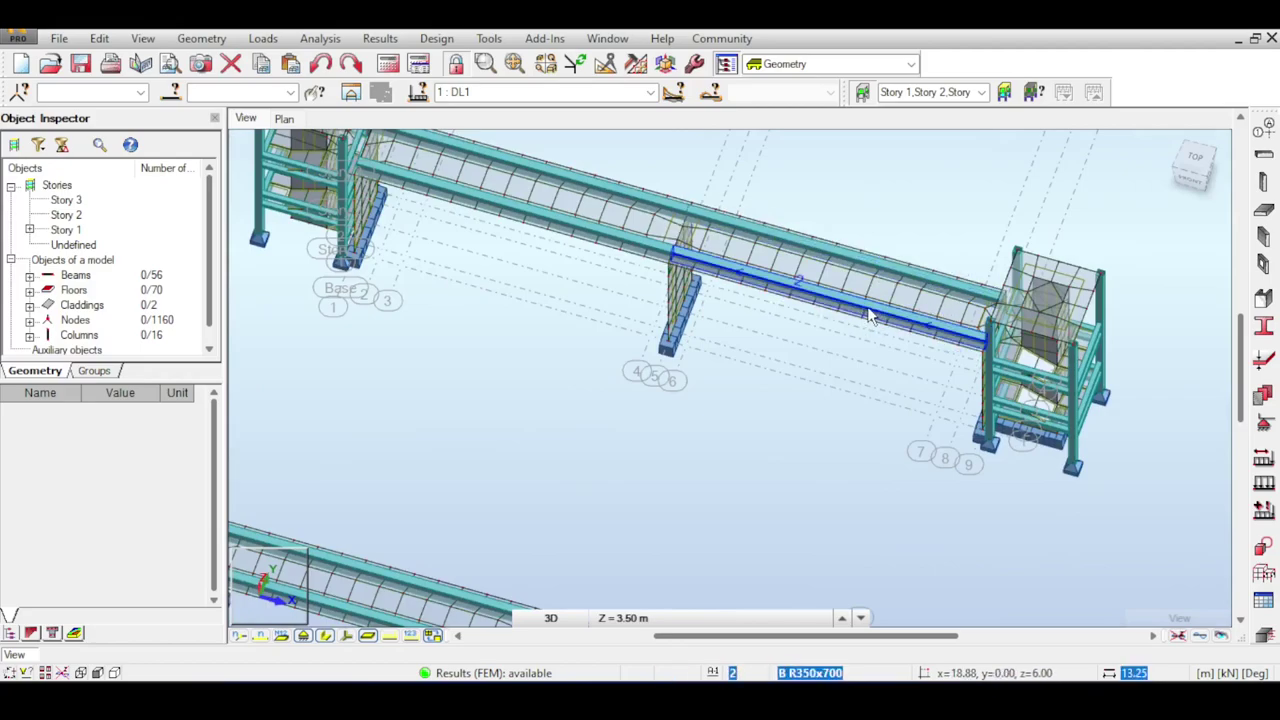
Select the front edge beam of the stair-tower footbridge's second span, inspect it from the front and above, and clear the selection.
{"action": "left_click", "coordinate": [870, 315]}
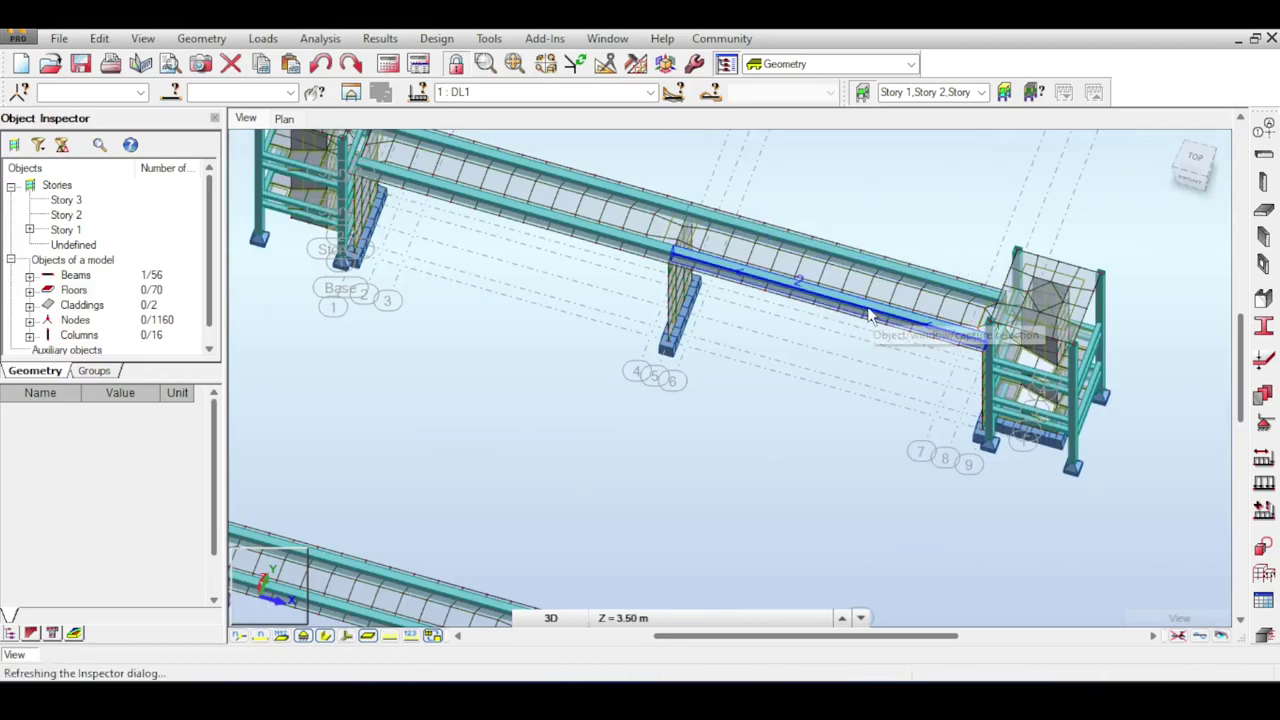
{"action": "left_click", "coordinate": [1197, 175]}
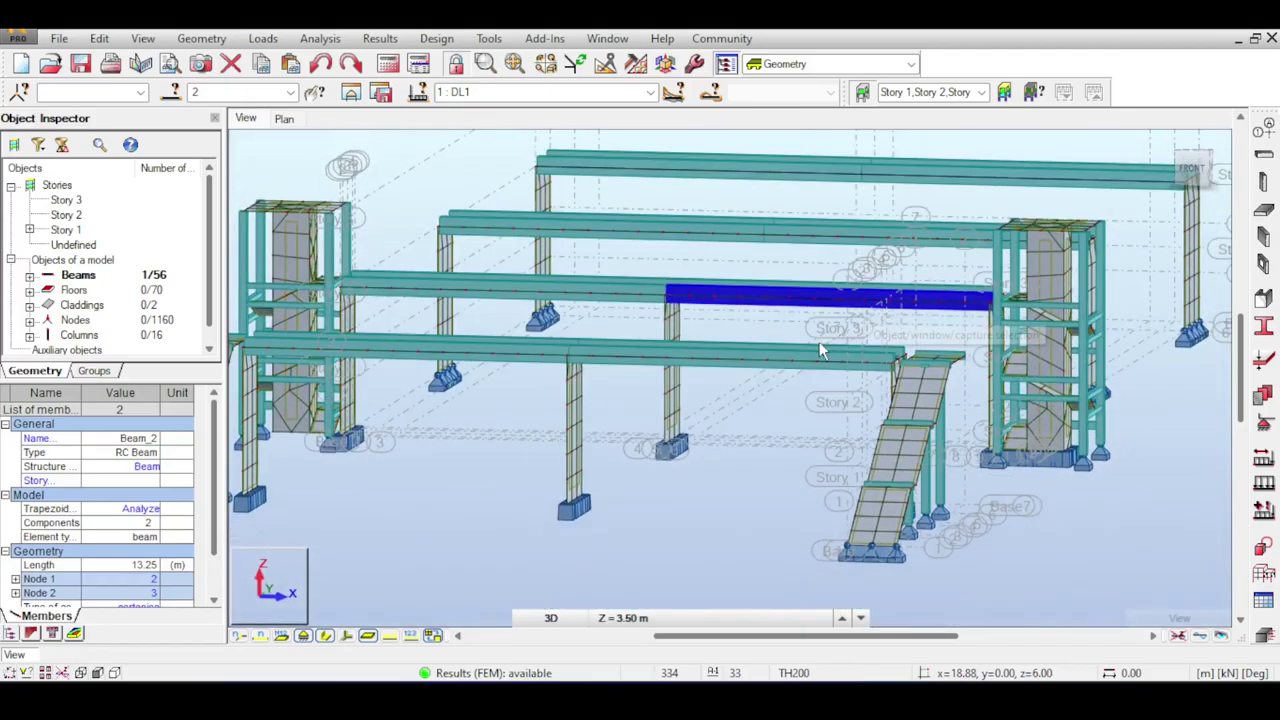
{"action": "scroll", "coordinate": [826, 330], "scroll_direction": "up", "scroll_amount": 3}
{"action": "middle_click_drag", "start_coordinate": [847, 218], "coordinate": [817, 271]}
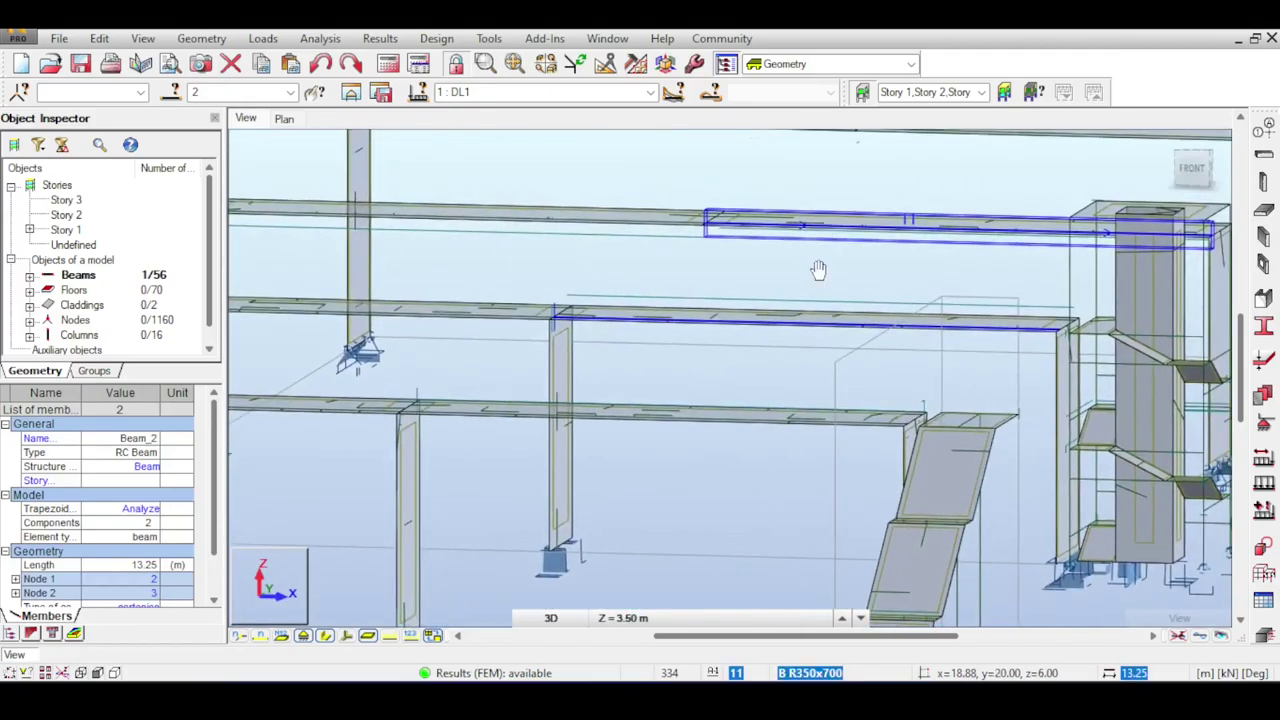
{"action": "left_click_drag", "start_coordinate": [1188, 168], "coordinate": [1190, 208]}
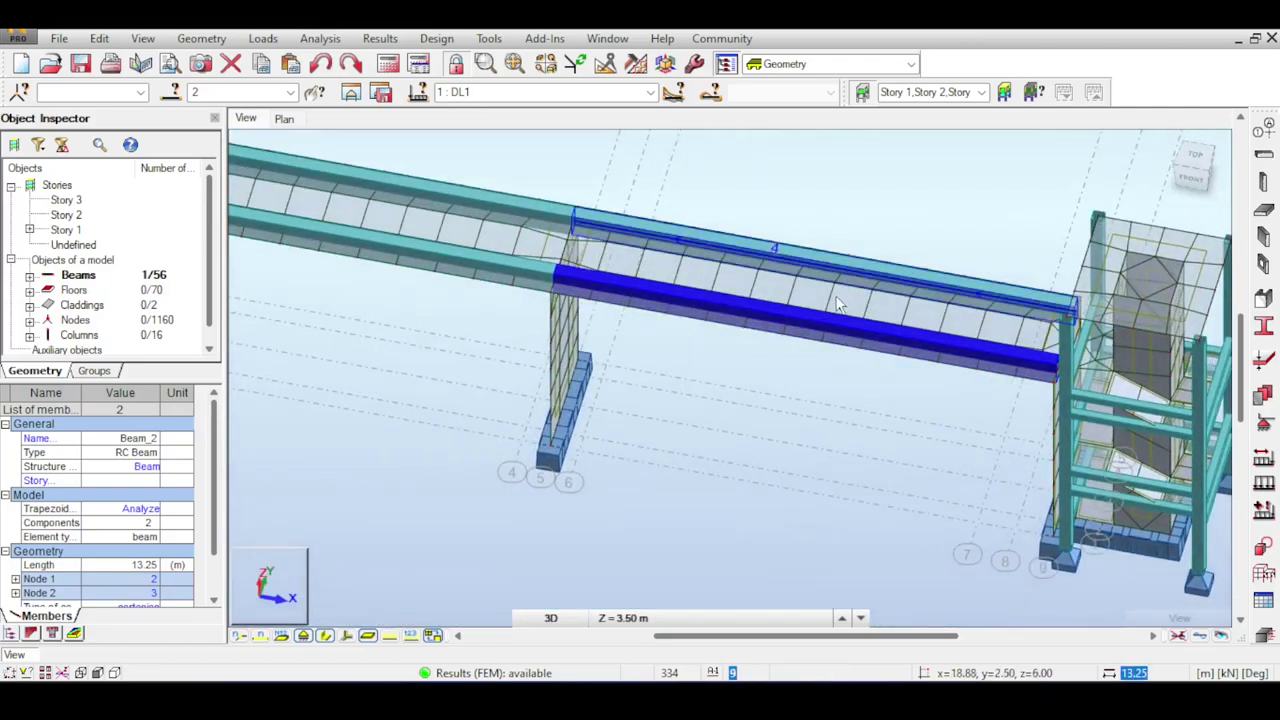
{"action": "scroll", "coordinate": [922, 287], "scroll_direction": "up", "scroll_amount": 1}
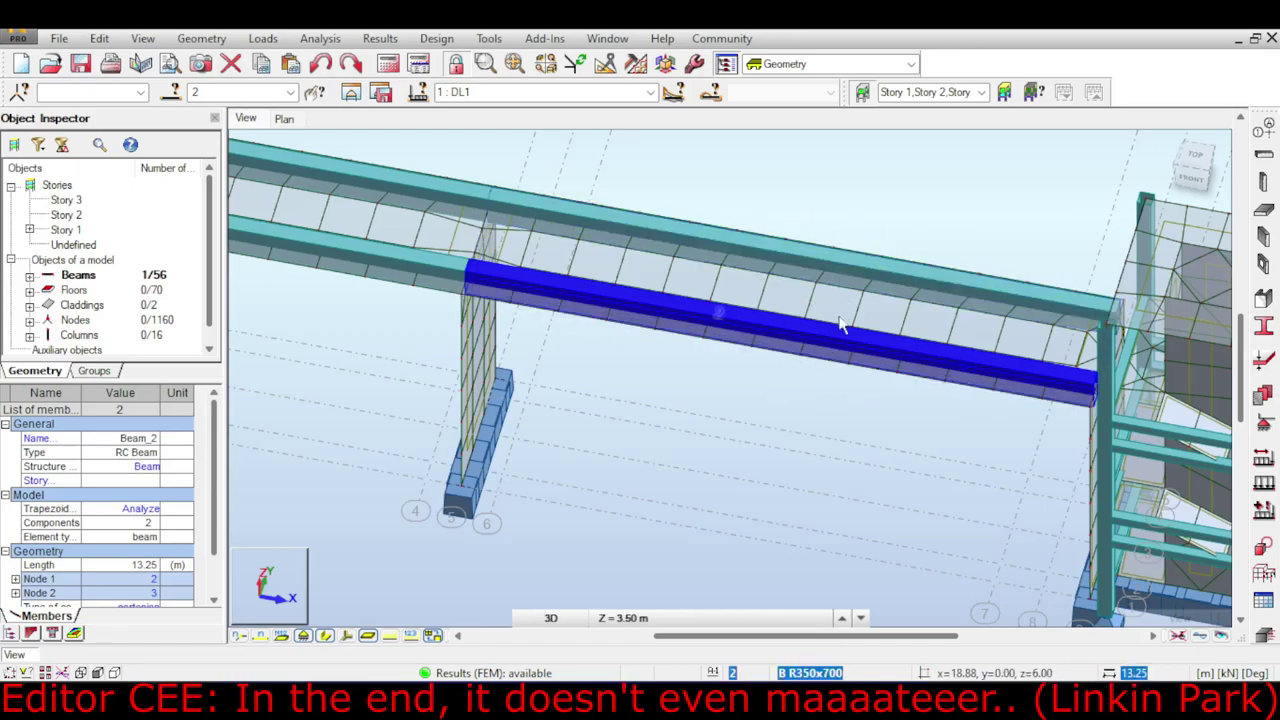
{"action": "left_click", "coordinate": [931, 163]}
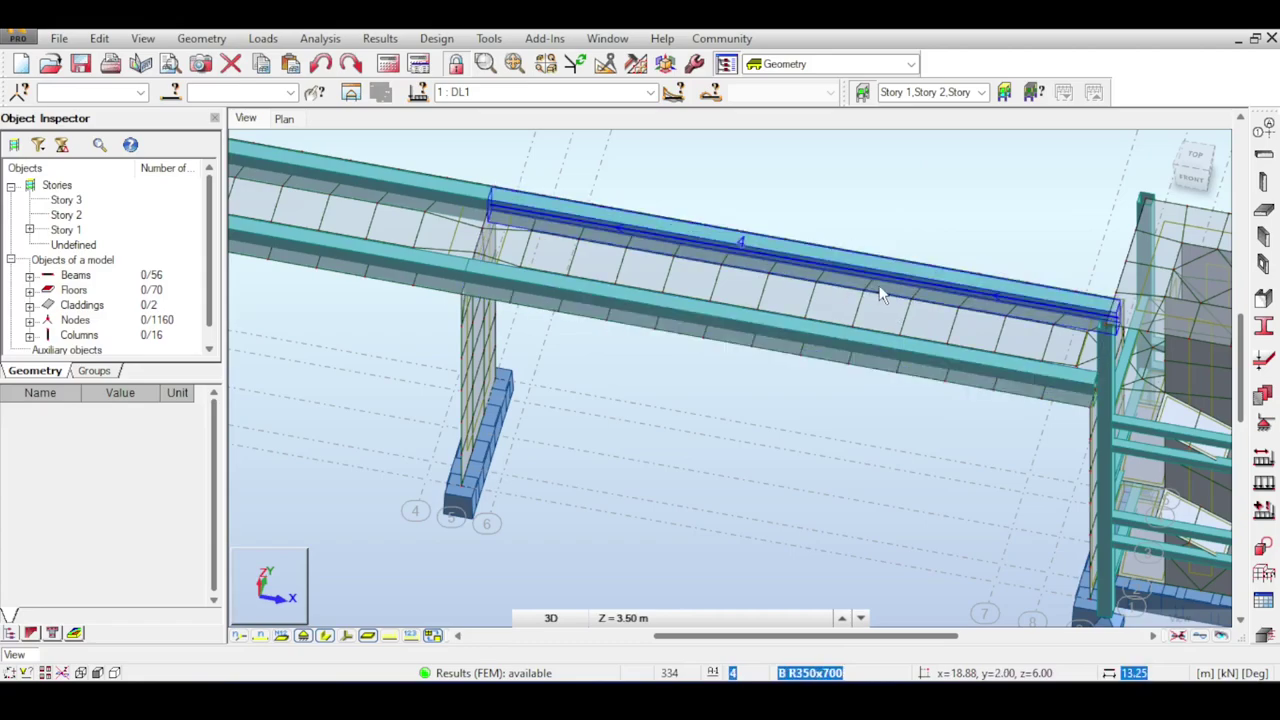
Compare the decks and supports of the stair-tower footbridge and the straight-stair footbridge from above.
{"action": "middle_click_drag", "start_coordinate": [984, 177], "coordinate": [949, 177]}
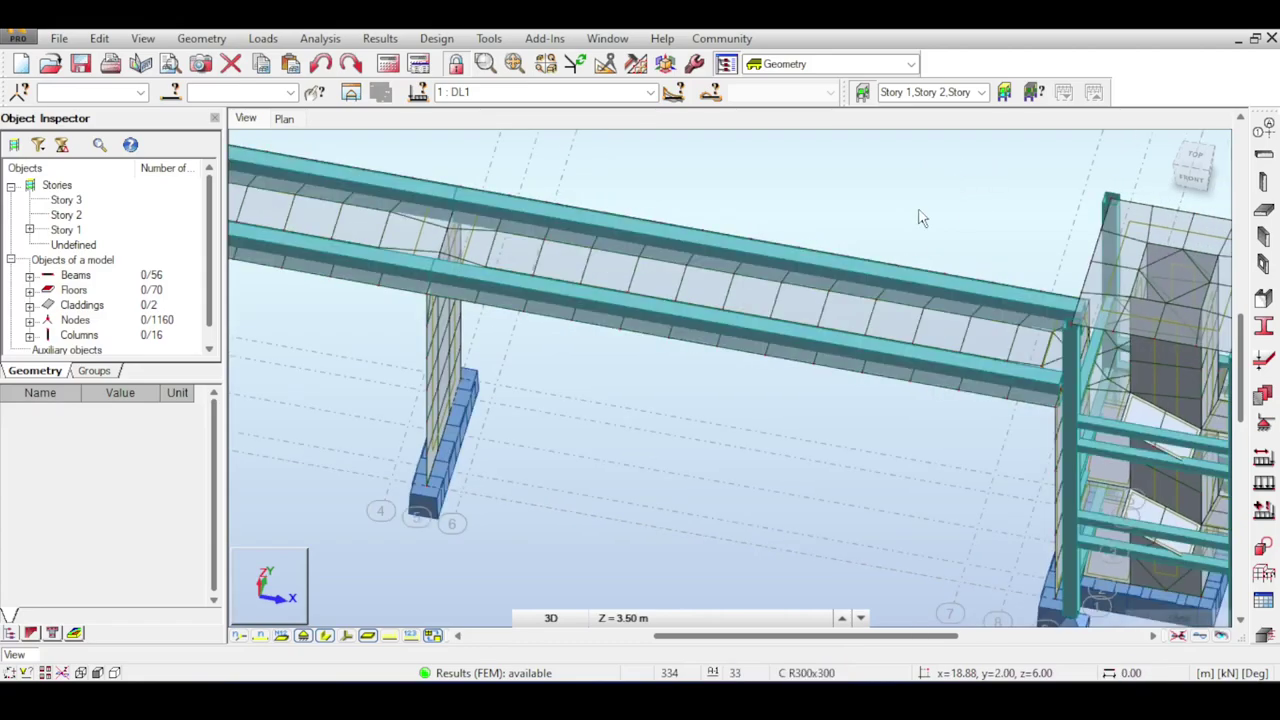
{"action": "middle_click_drag", "start_coordinate": [884, 220], "coordinate": [1005, 262]}
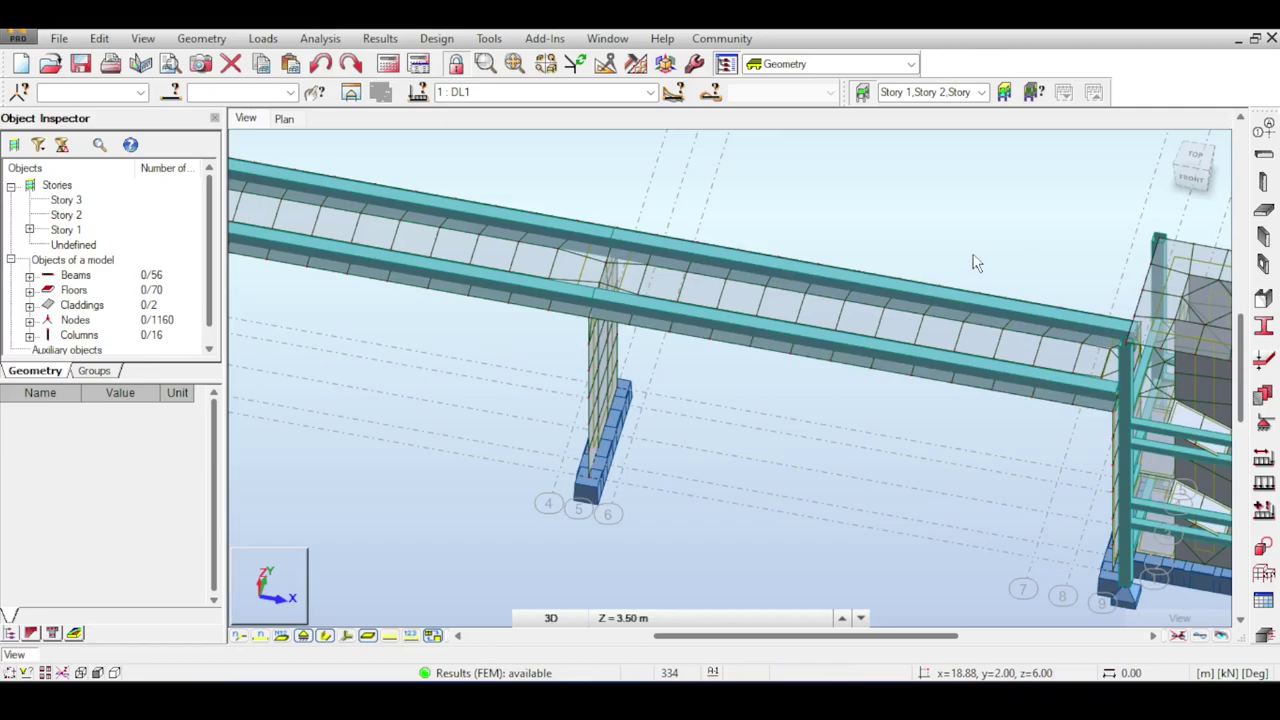
{"action": "scroll", "coordinate": [965, 258], "scroll_direction": "down", "scroll_amount": 5}
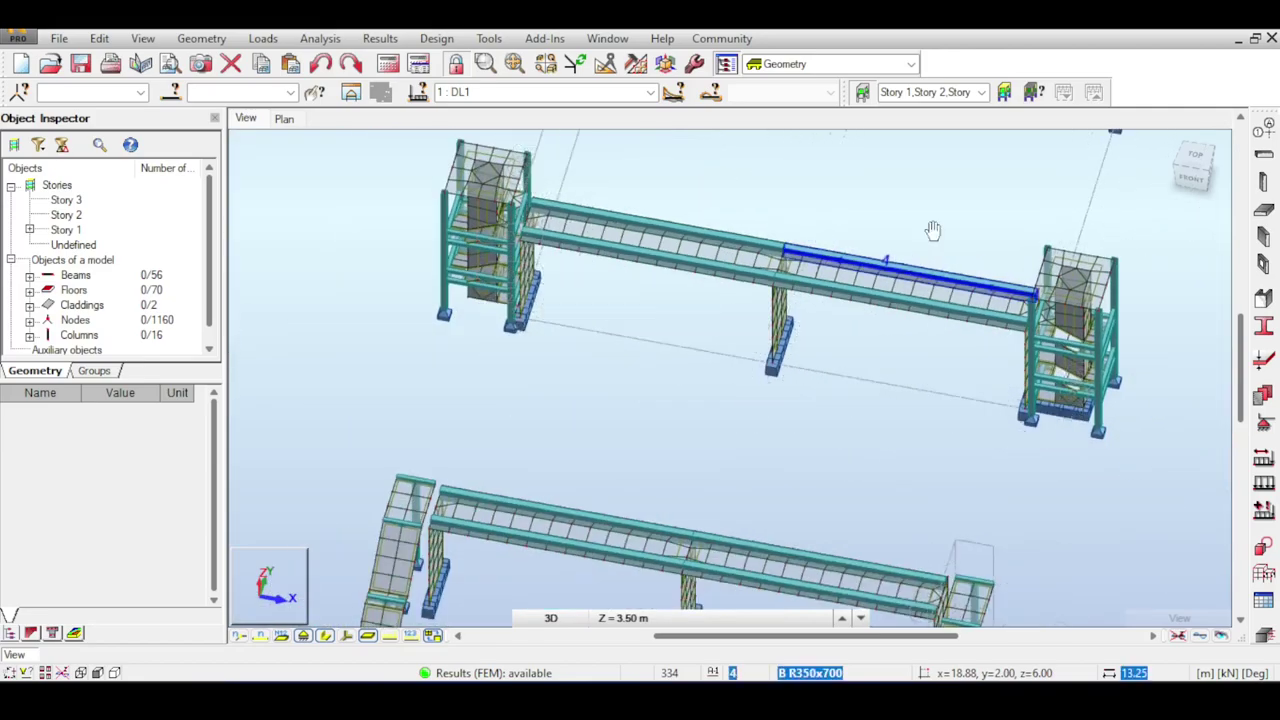
{"action": "middle_click_drag", "start_coordinate": [933, 230], "coordinate": [961, 138]}
{"action": "middle_click_drag", "start_coordinate": [756, 559], "coordinate": [784, 410]}
{"action": "scroll", "coordinate": [765, 385], "scroll_direction": "up", "scroll_amount": 3}
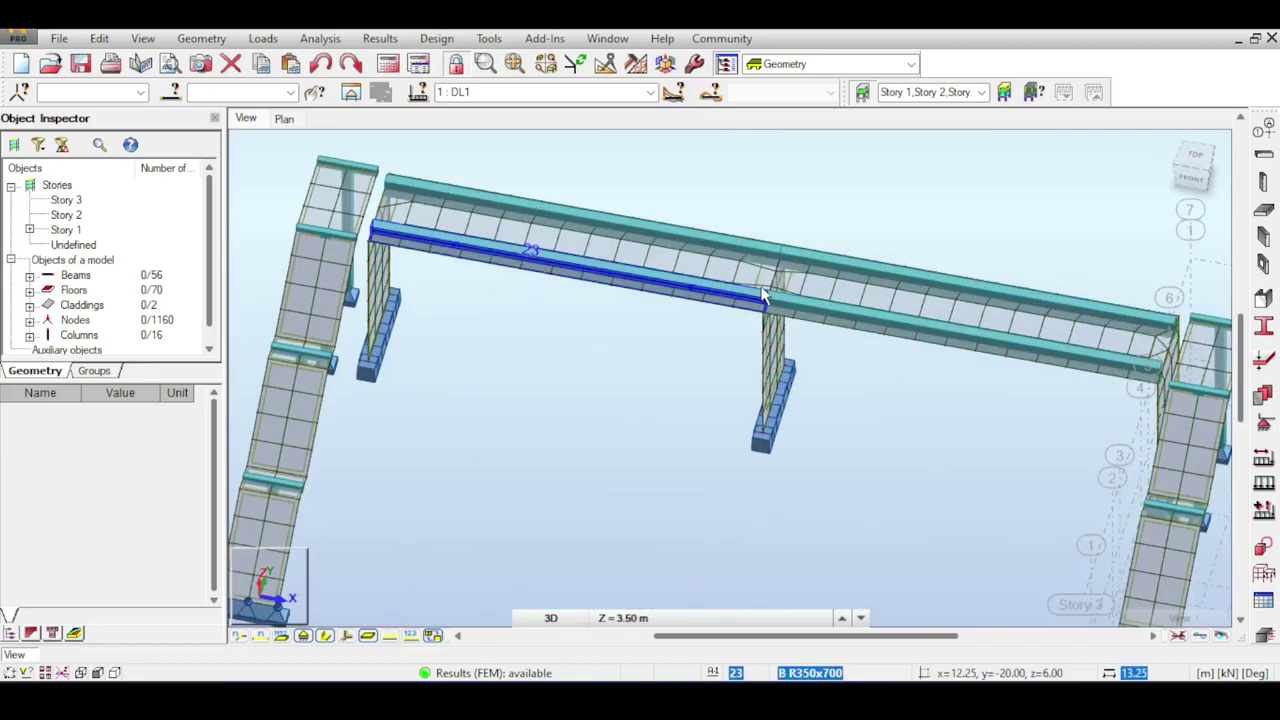
{"action": "middle_click_drag", "start_coordinate": [996, 154], "coordinate": [852, 432]}
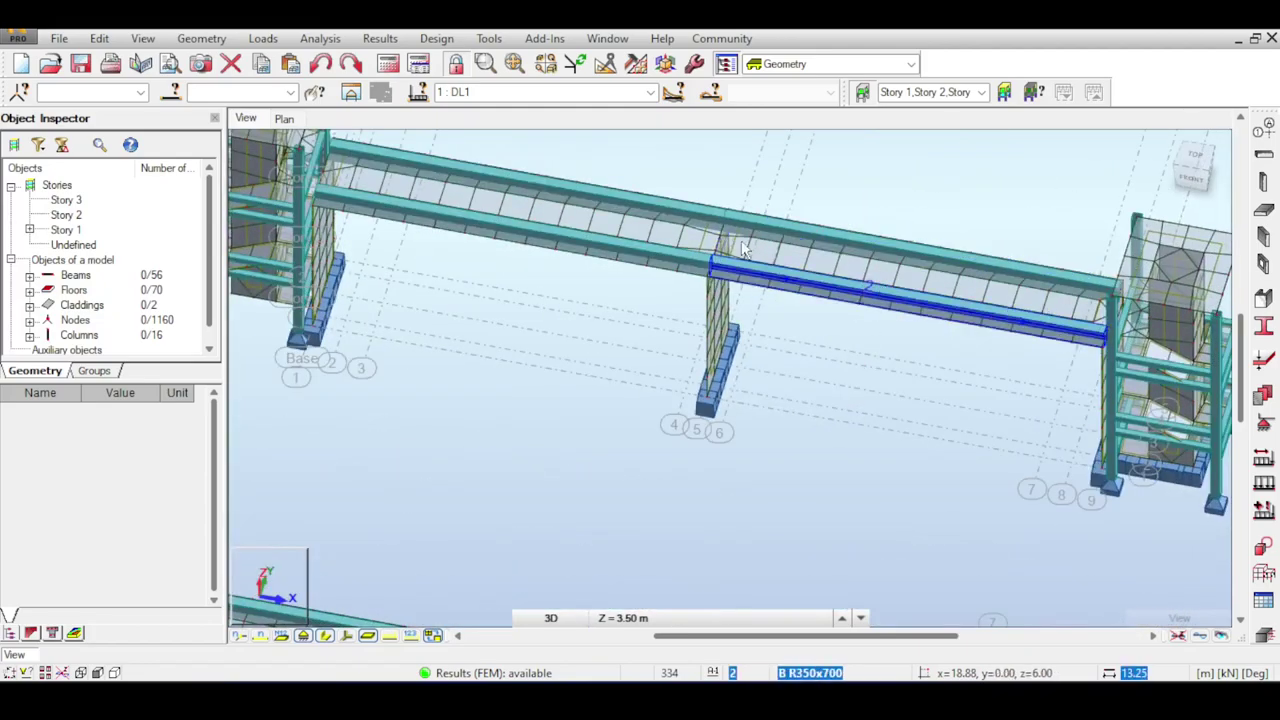
{"action": "middle_click_drag", "start_coordinate": [726, 160], "coordinate": [740, 207]}
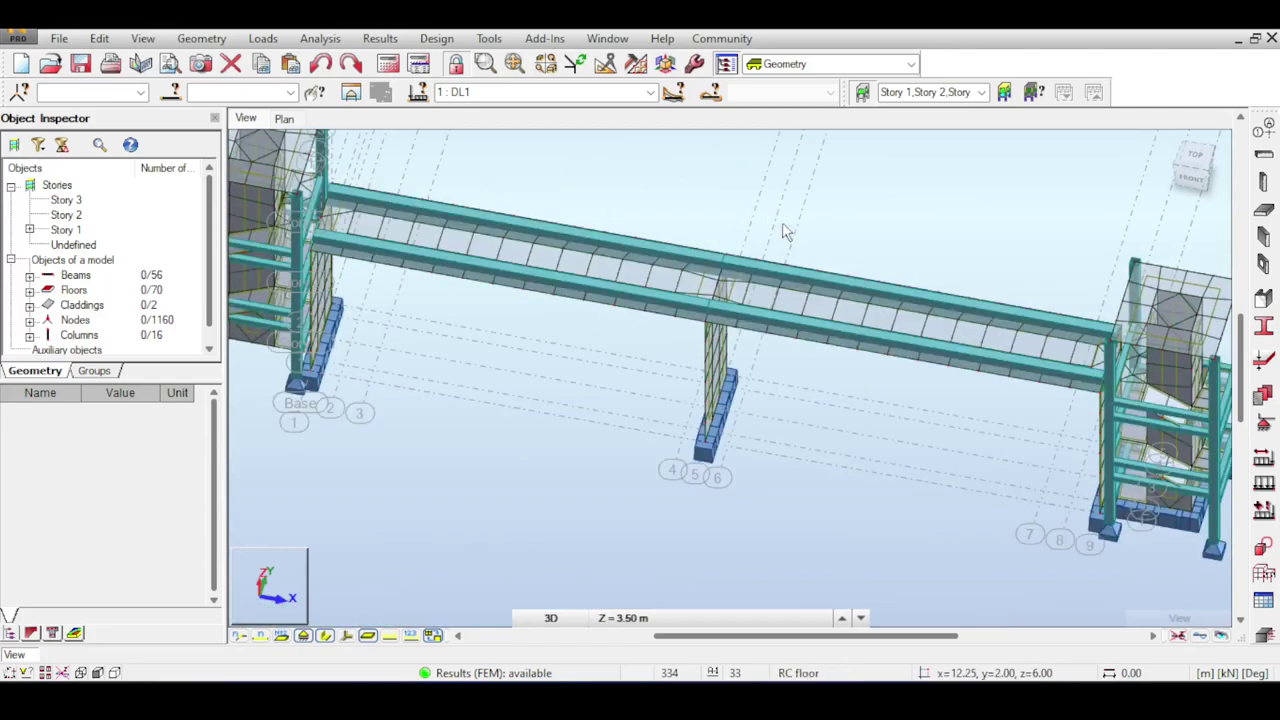
Review the H15 and HS15-14 vehicles available for moving loads, then close the moving load definition.
{"action": "left_click", "coordinate": [275, 38]}
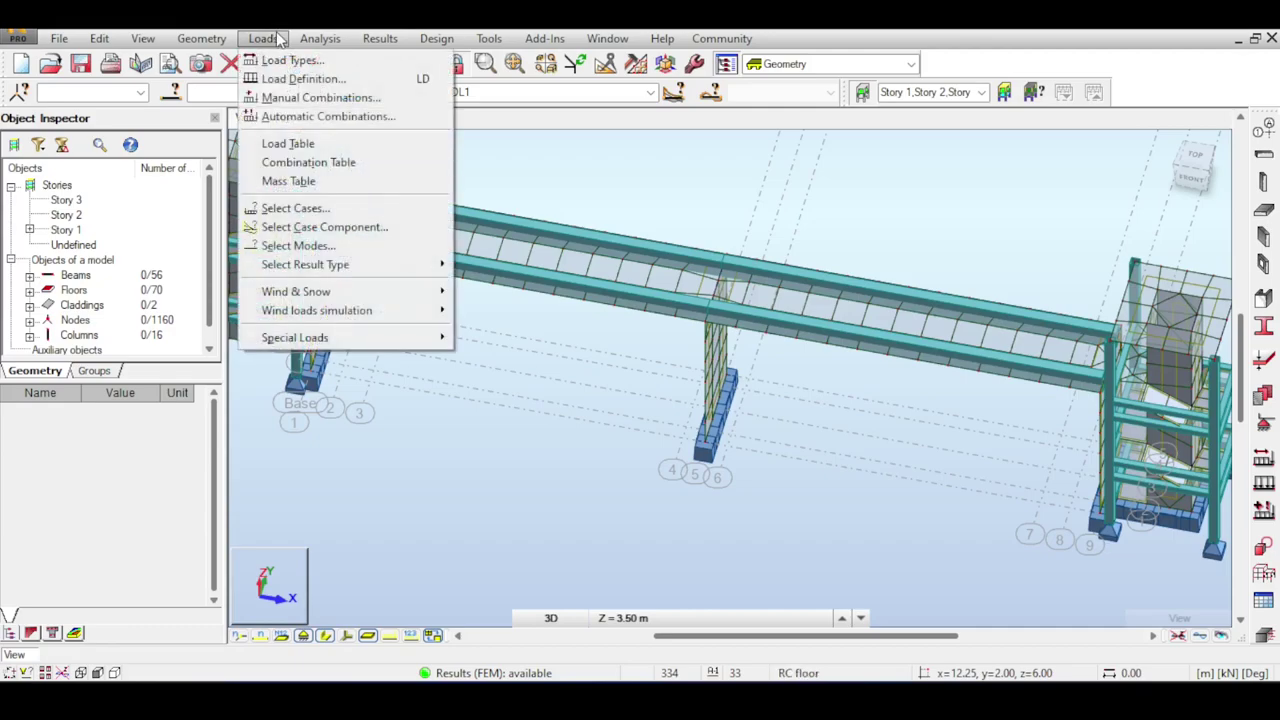
{"action": "mouse_move", "coordinate": [328, 338]}
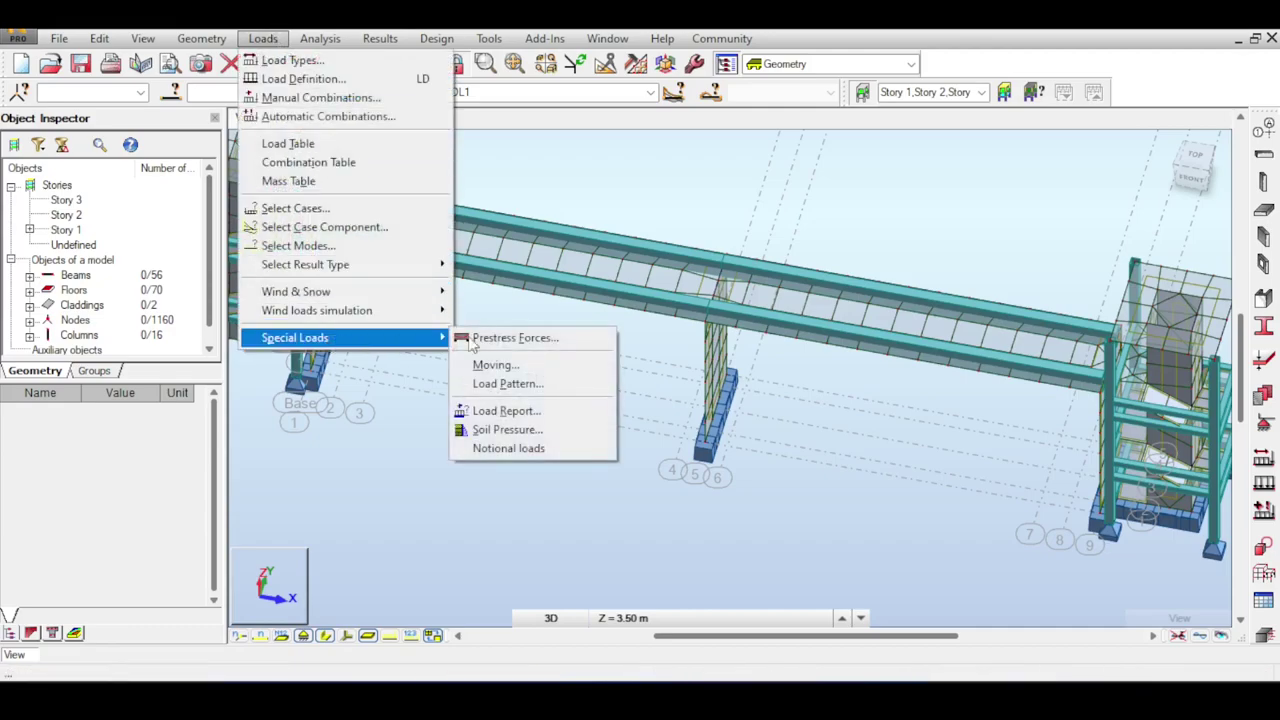
{"action": "left_click", "coordinate": [533, 366]}
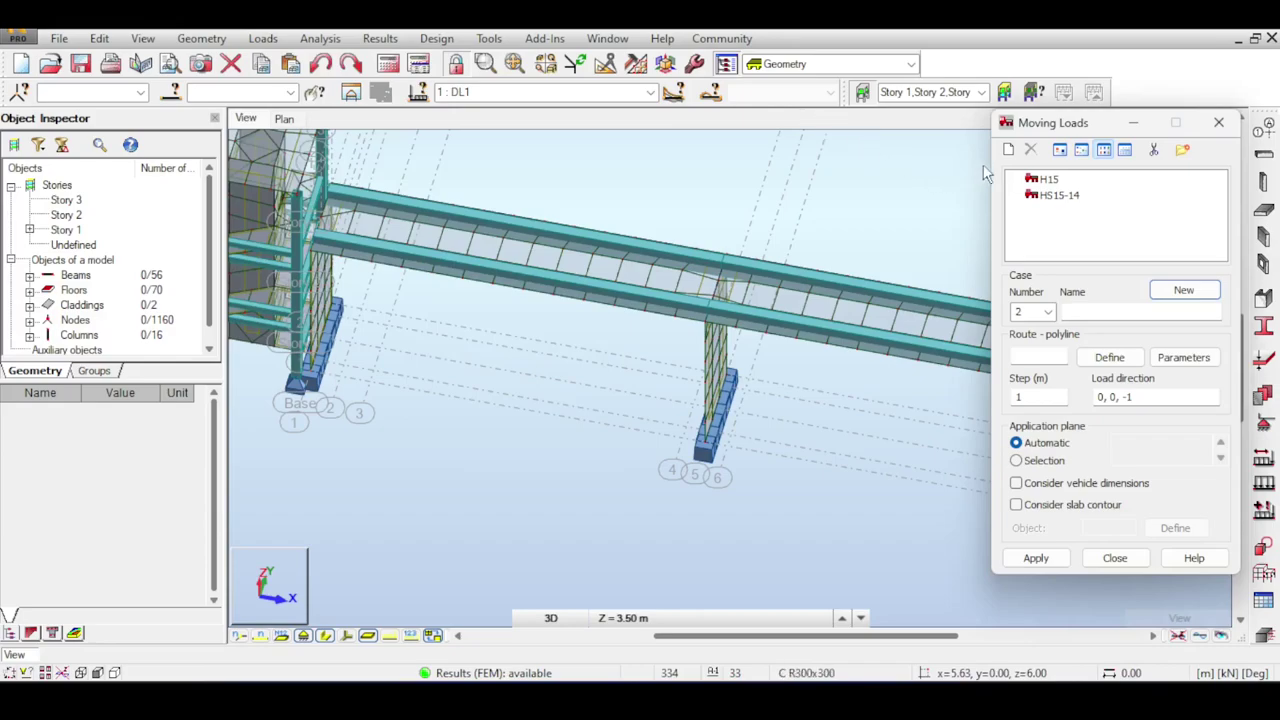
{"action": "left_click", "coordinate": [1048, 180]}
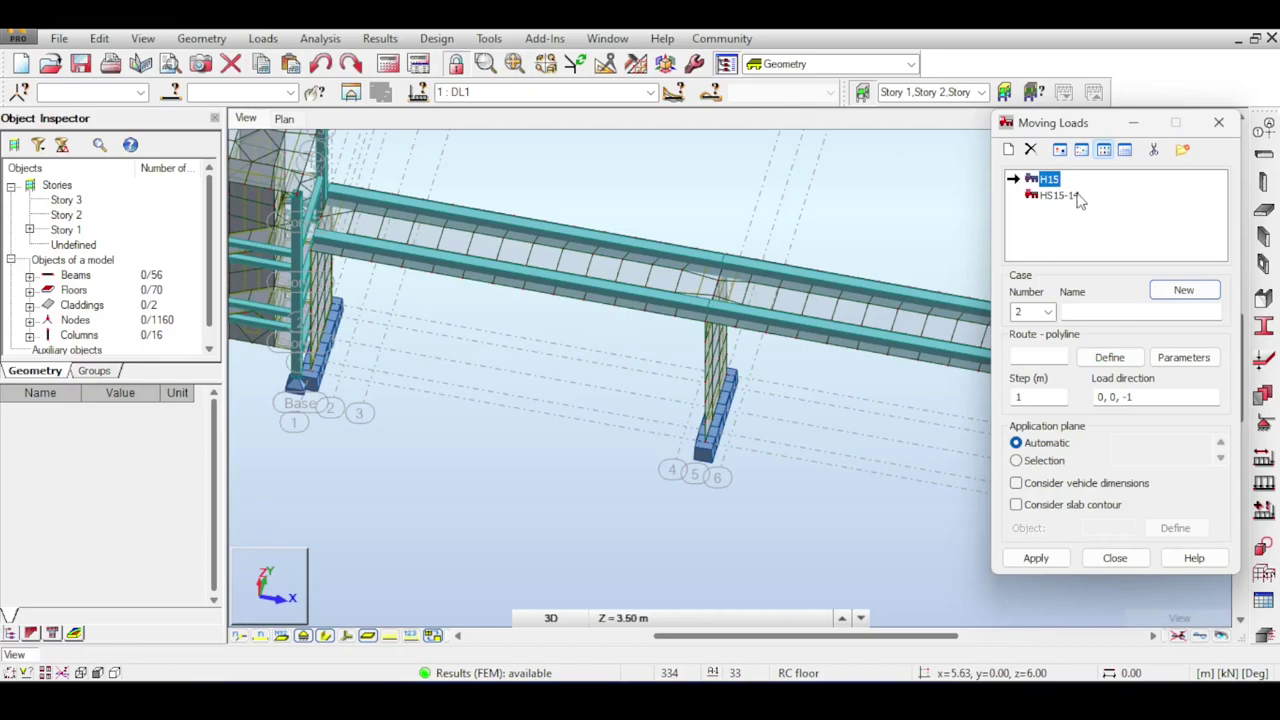
{"action": "left_click", "coordinate": [1085, 196]}
{"action": "left_click", "coordinate": [1071, 200]}
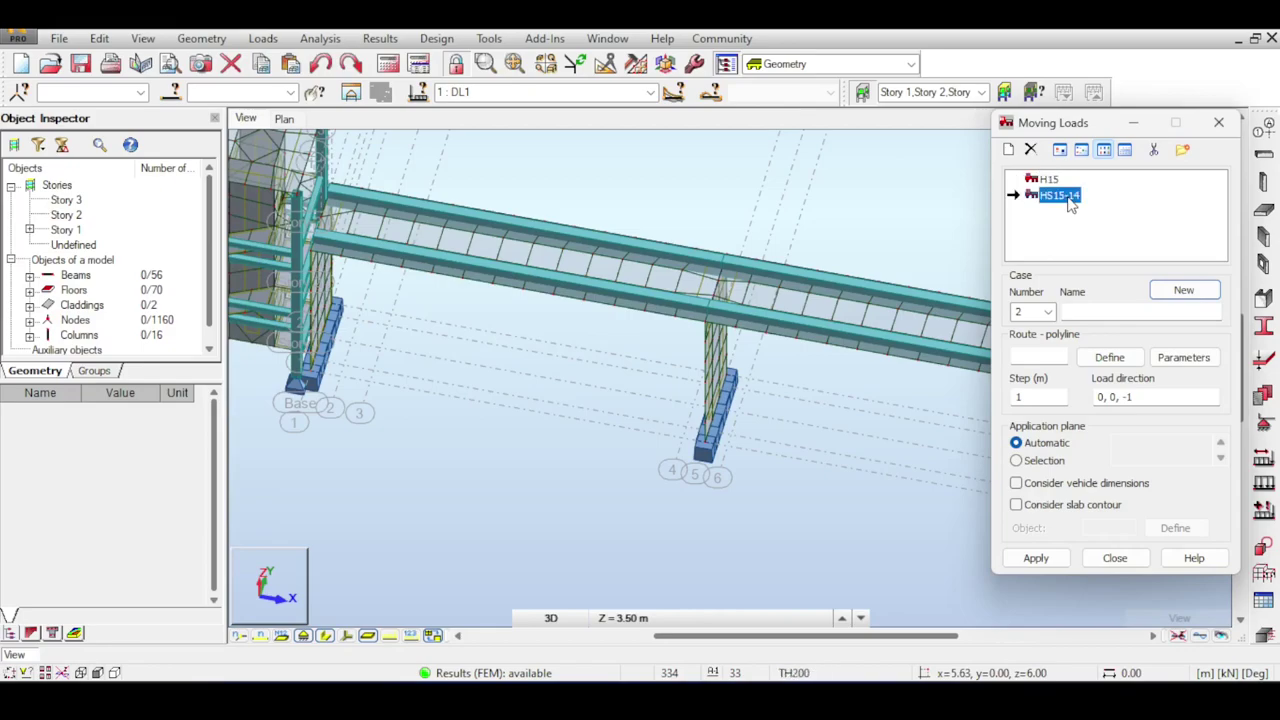
{"action": "left_click", "coordinate": [1218, 123]}
Check the AASHTO vehicle load database in the job preferences and leave the preferences unchanged.
{"action": "left_click", "coordinate": [694, 64]}
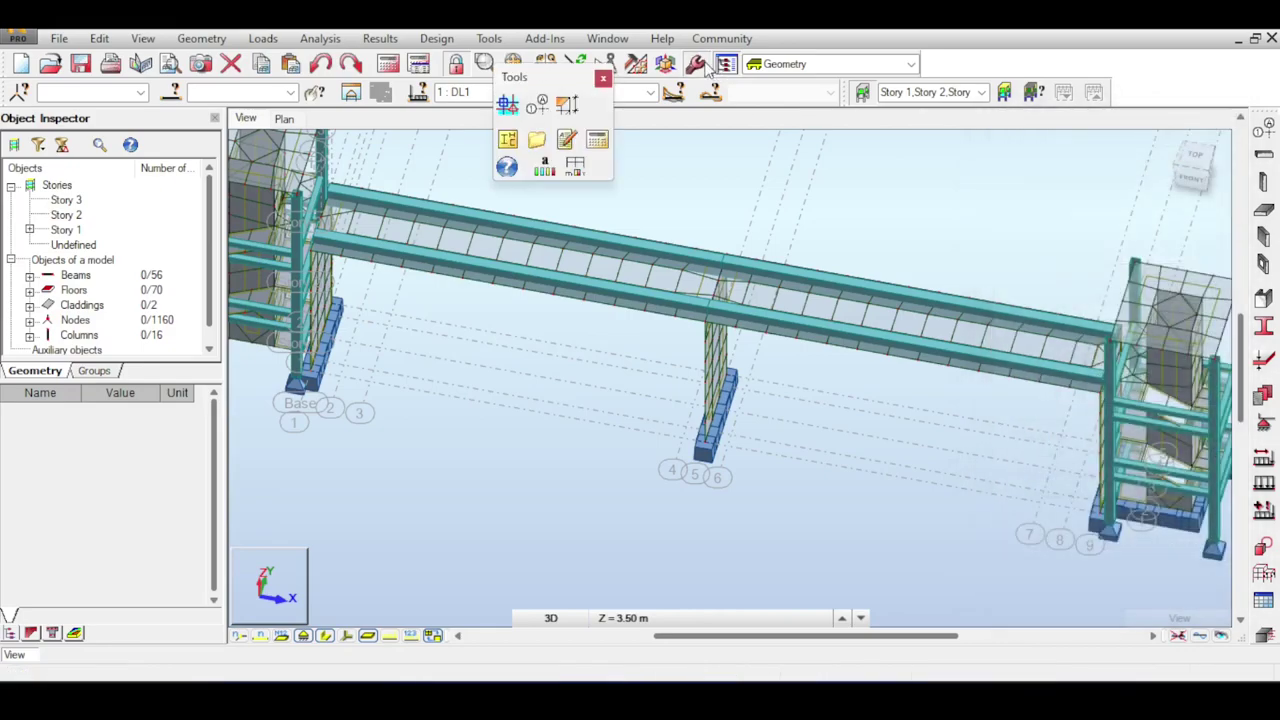
{"action": "left_click", "coordinate": [576, 165]}
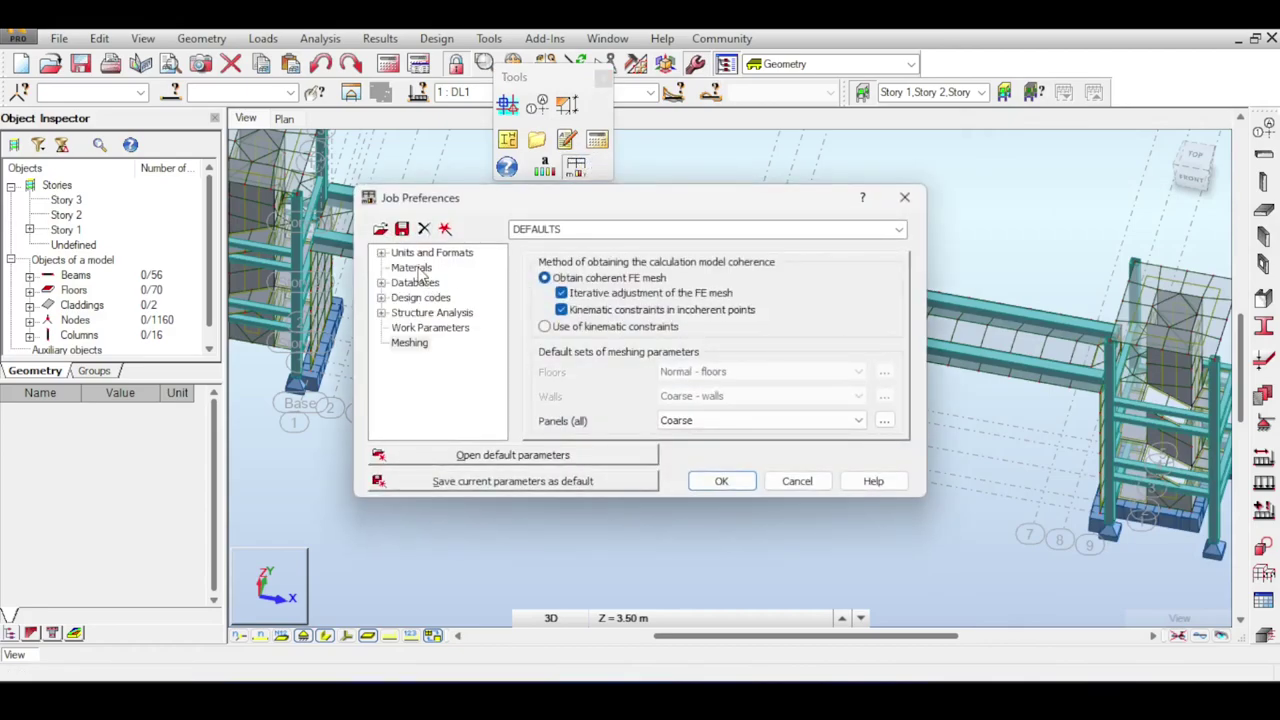
{"action": "left_click", "coordinate": [381, 283]}
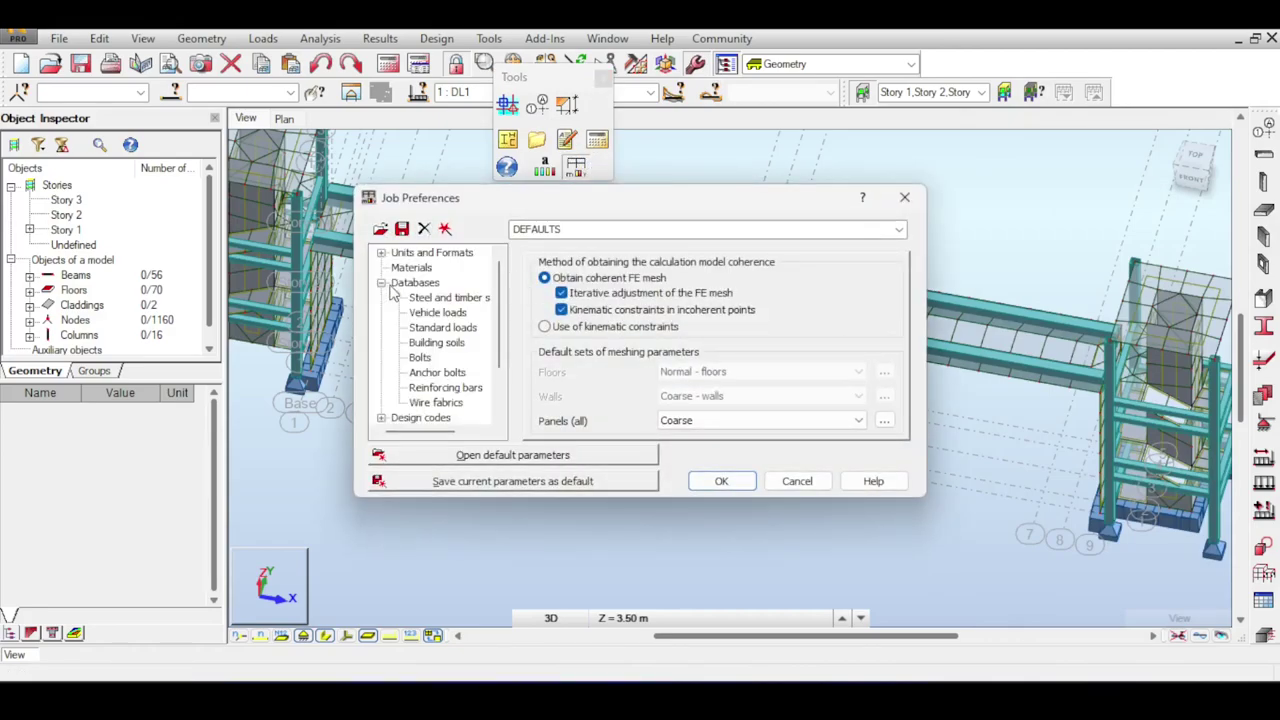
{"action": "left_click", "coordinate": [437, 313]}
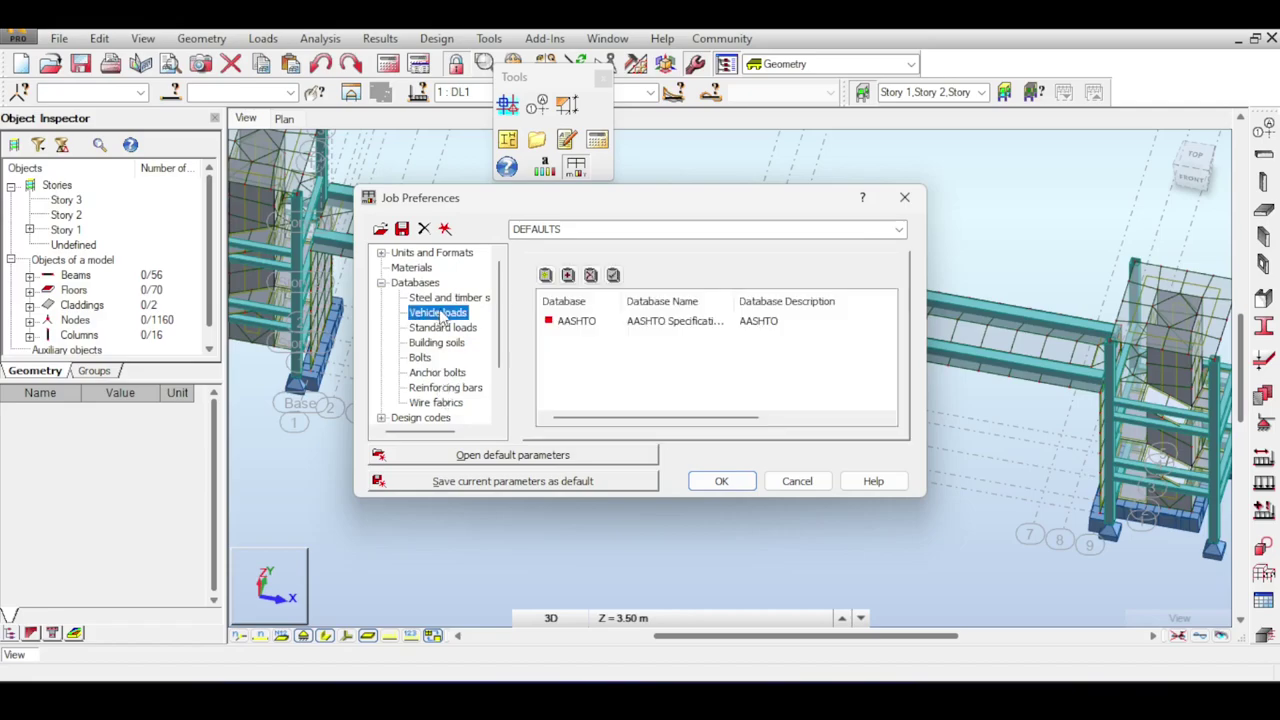
{"action": "left_click", "coordinate": [576, 320]}
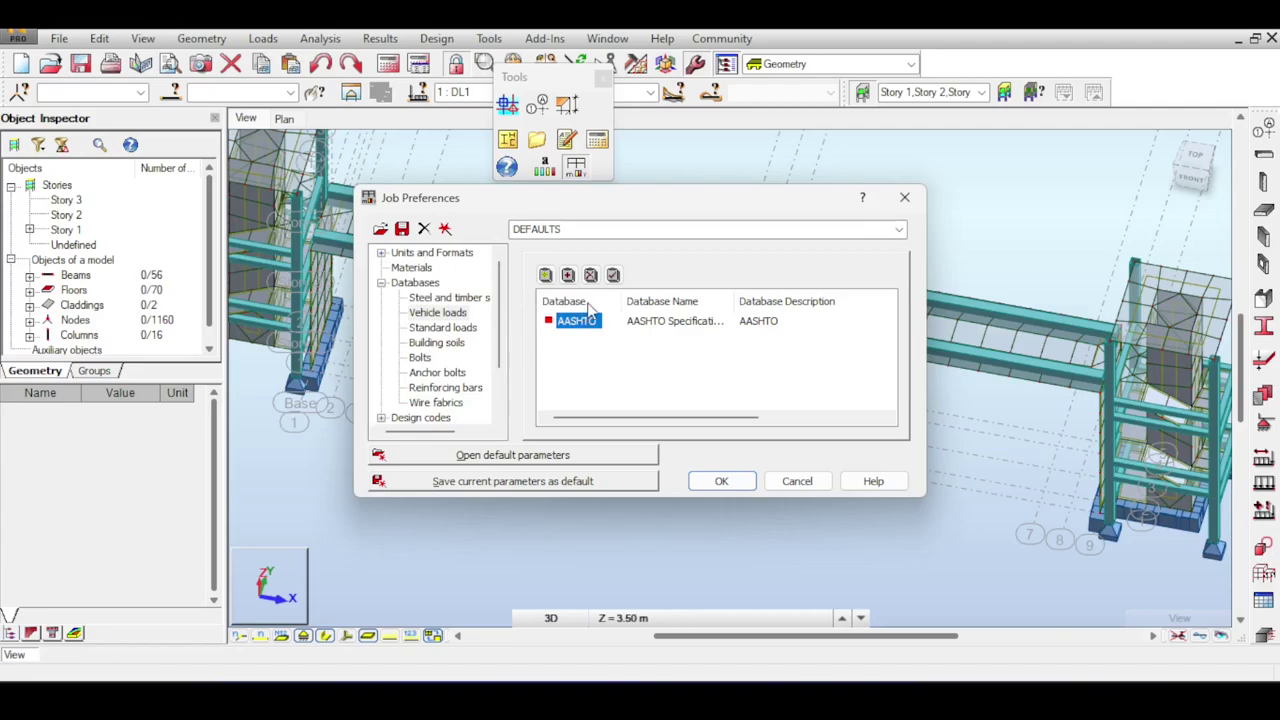
{"action": "left_click", "coordinate": [904, 197]}
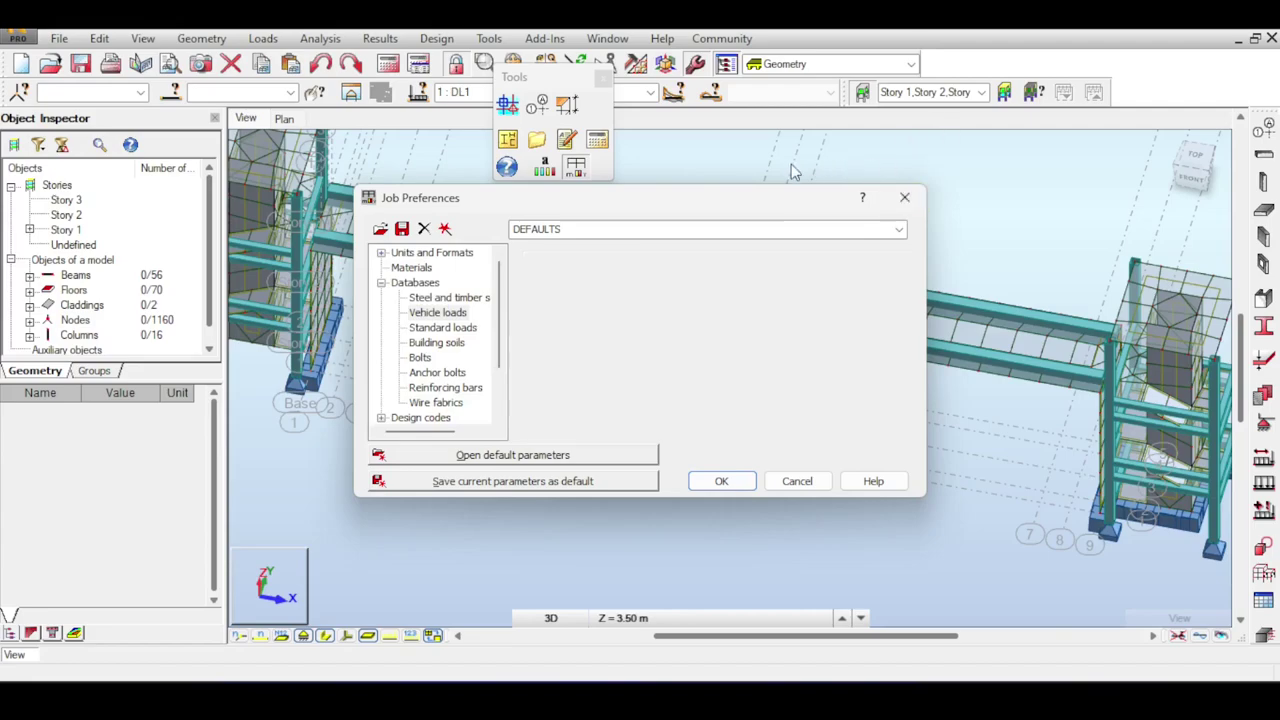
{"action": "left_click", "coordinate": [603, 78]}
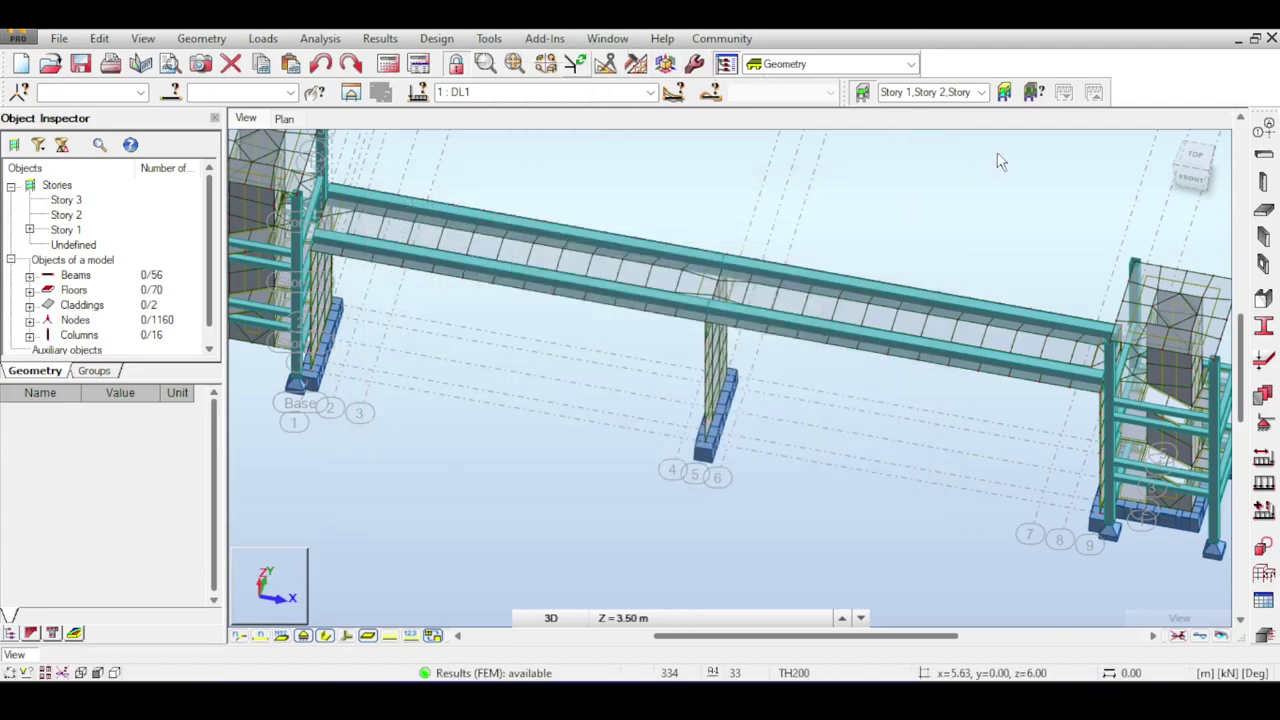
Reopen the moving load definition and create a new vehicle named MyPointLoad.
{"action": "left_click", "coordinate": [336, 43]}
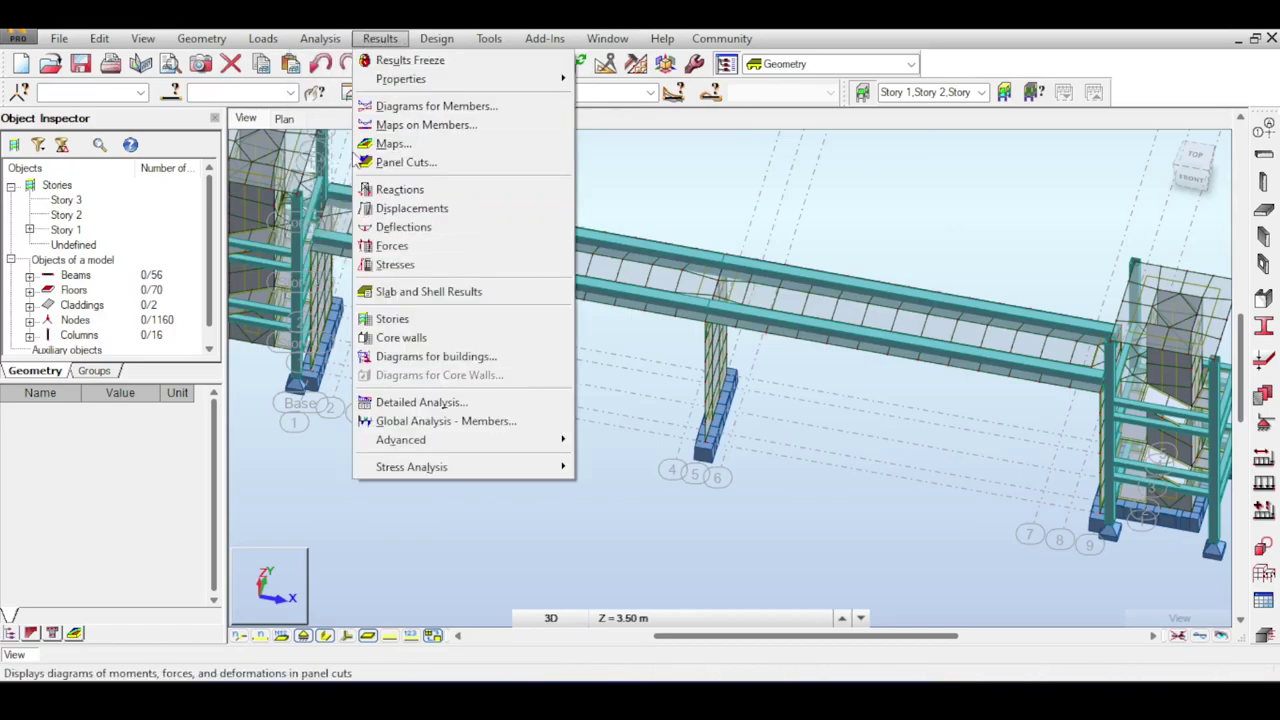
{"action": "key", "text": "Escape"}
{"action": "left_click", "coordinate": [264, 40]}
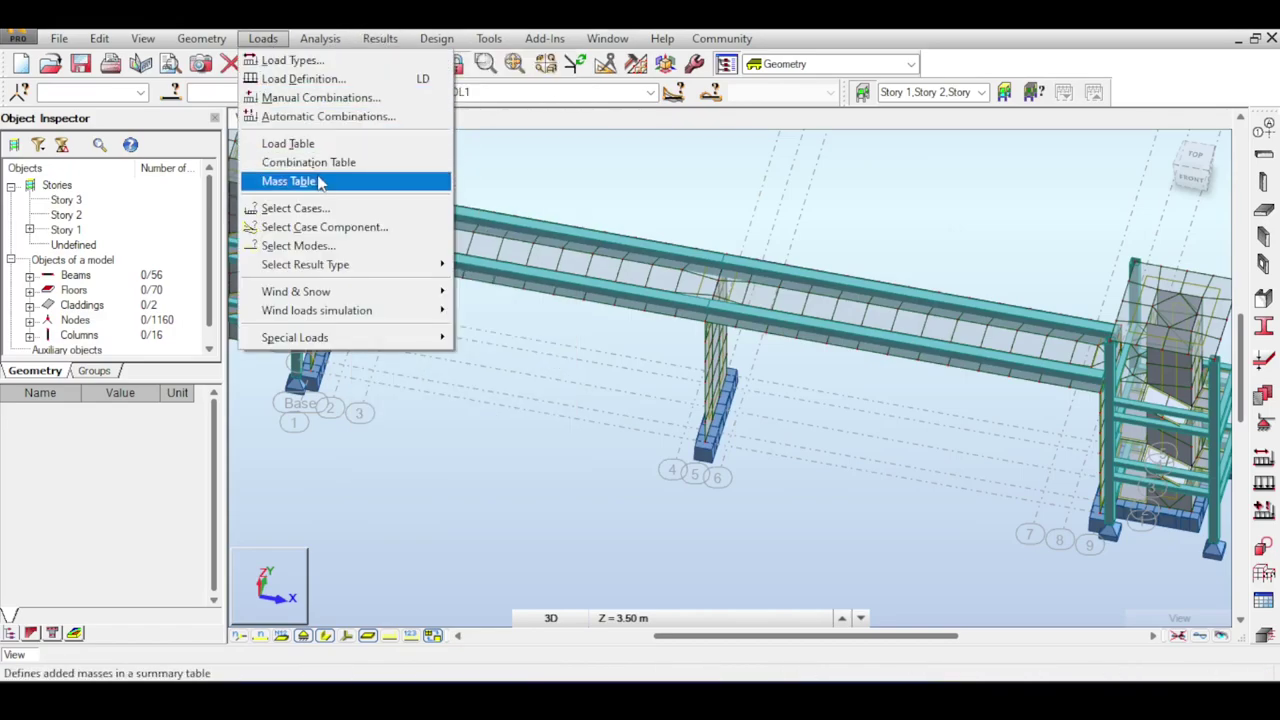
{"action": "mouse_move", "coordinate": [385, 296]}
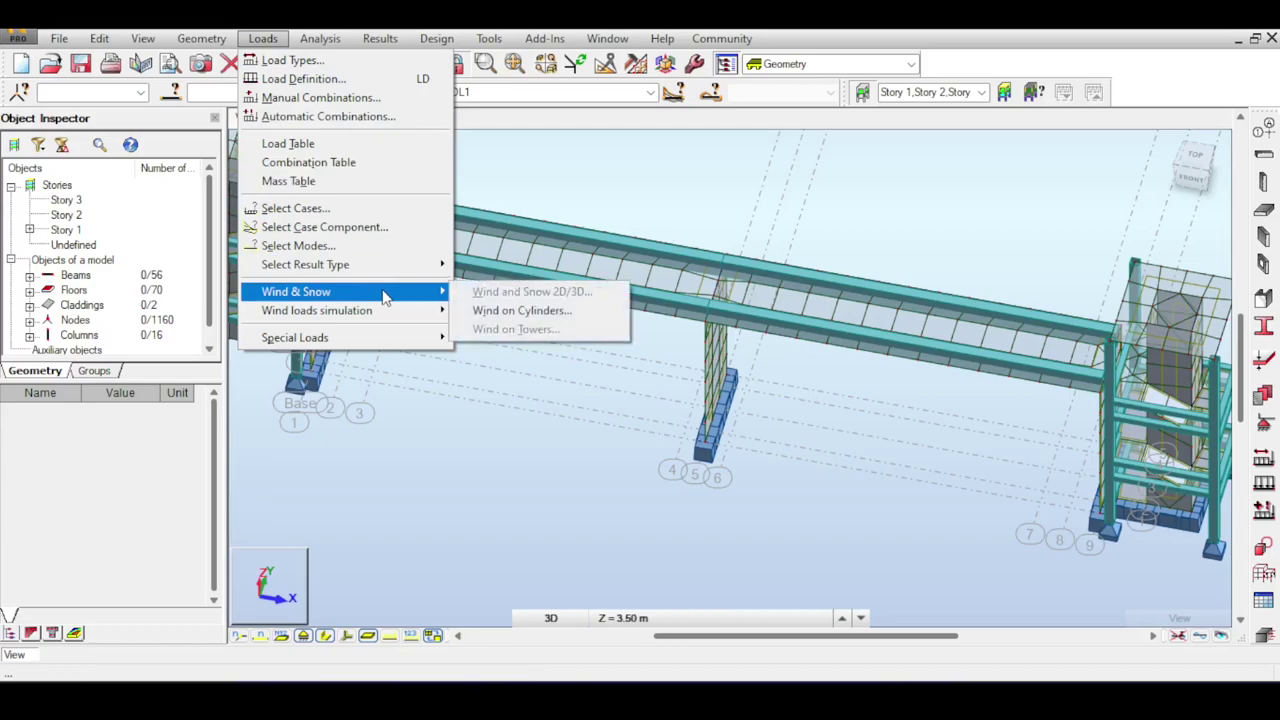
{"action": "mouse_move", "coordinate": [430, 338]}
{"action": "left_click", "coordinate": [476, 365]}
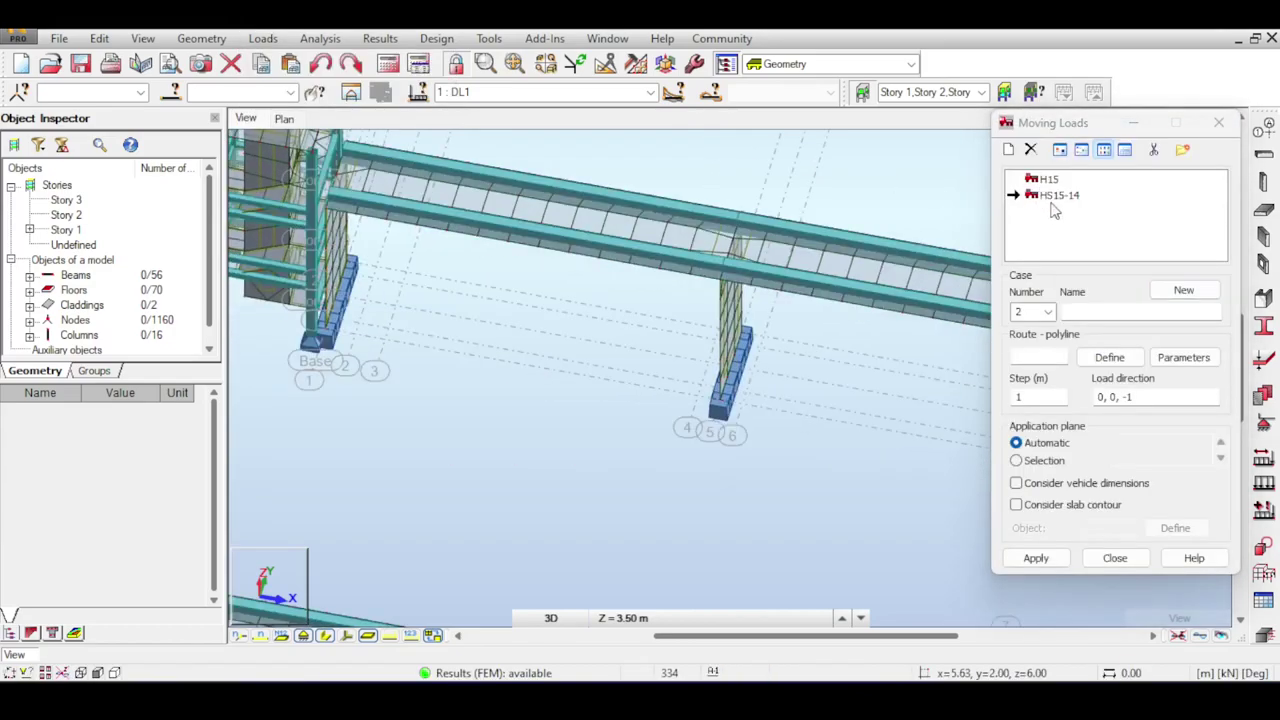
{"action": "double_click", "coordinate": [1058, 195]}
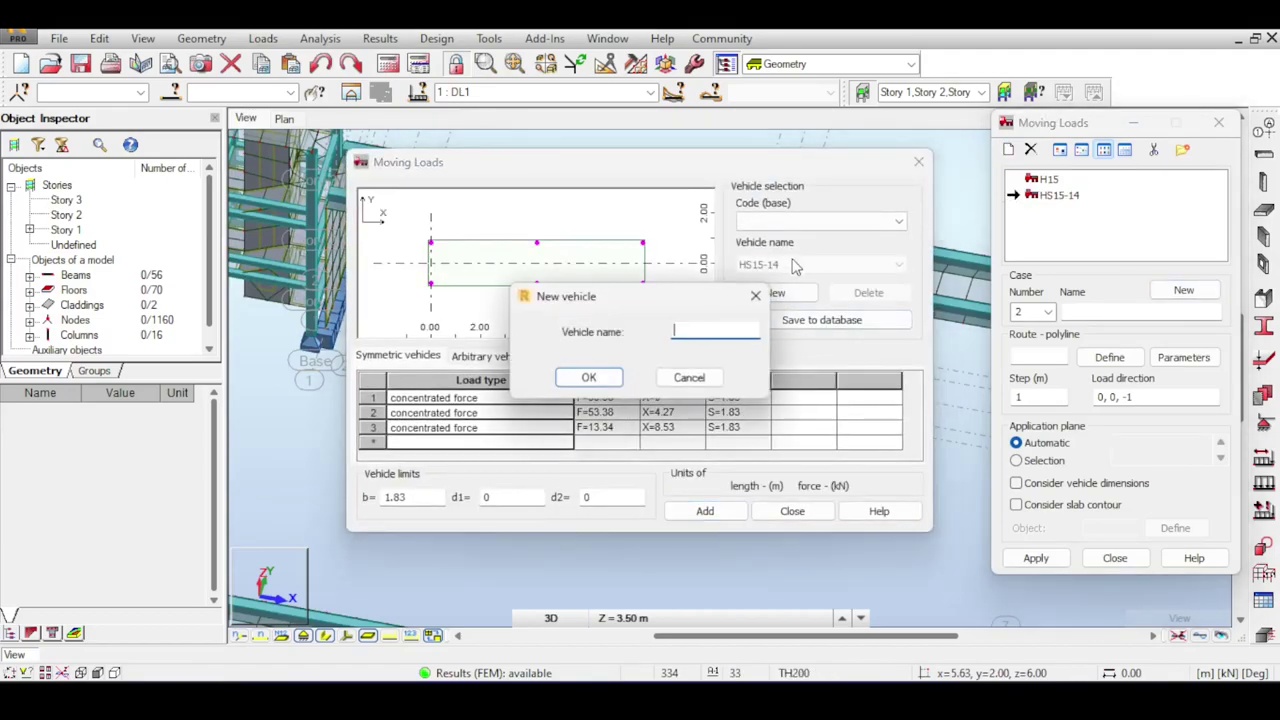
{"action": "left_click", "coordinate": [775, 292]}
{"action": "type", "text": "MyPointLoad"}
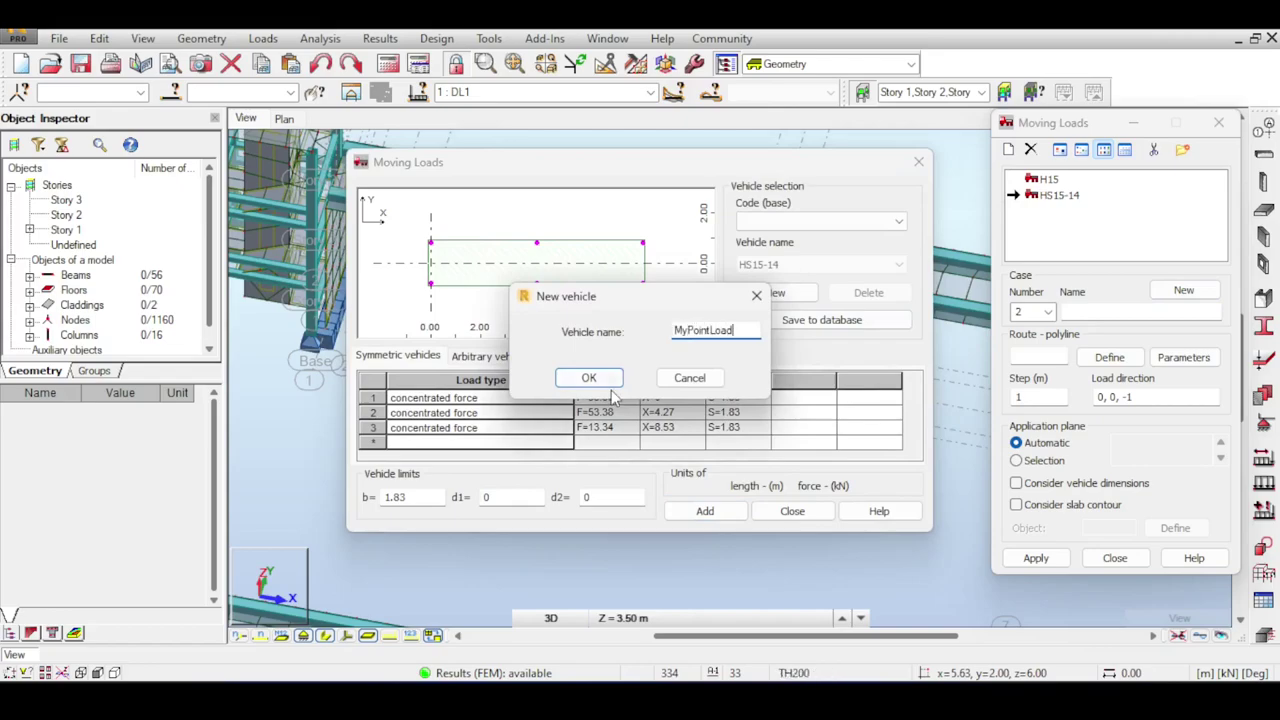
{"action": "left_click_drag", "start_coordinate": [610, 298], "coordinate": [714, 250]}
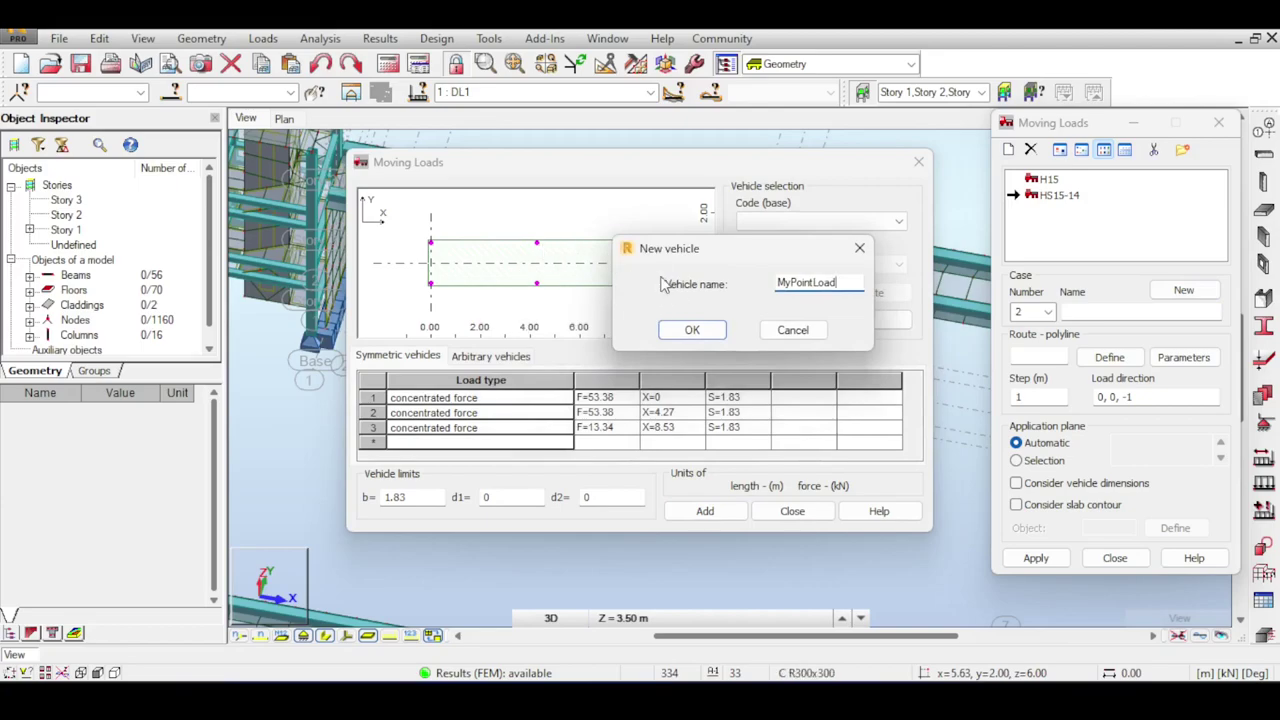
{"action": "left_click", "coordinate": [705, 333]}
Define MyPointLoad as a symmetric vehicle with one concentrated force of F=1 kN and add it to the vehicle list.
{"action": "left_click", "coordinate": [572, 403]}
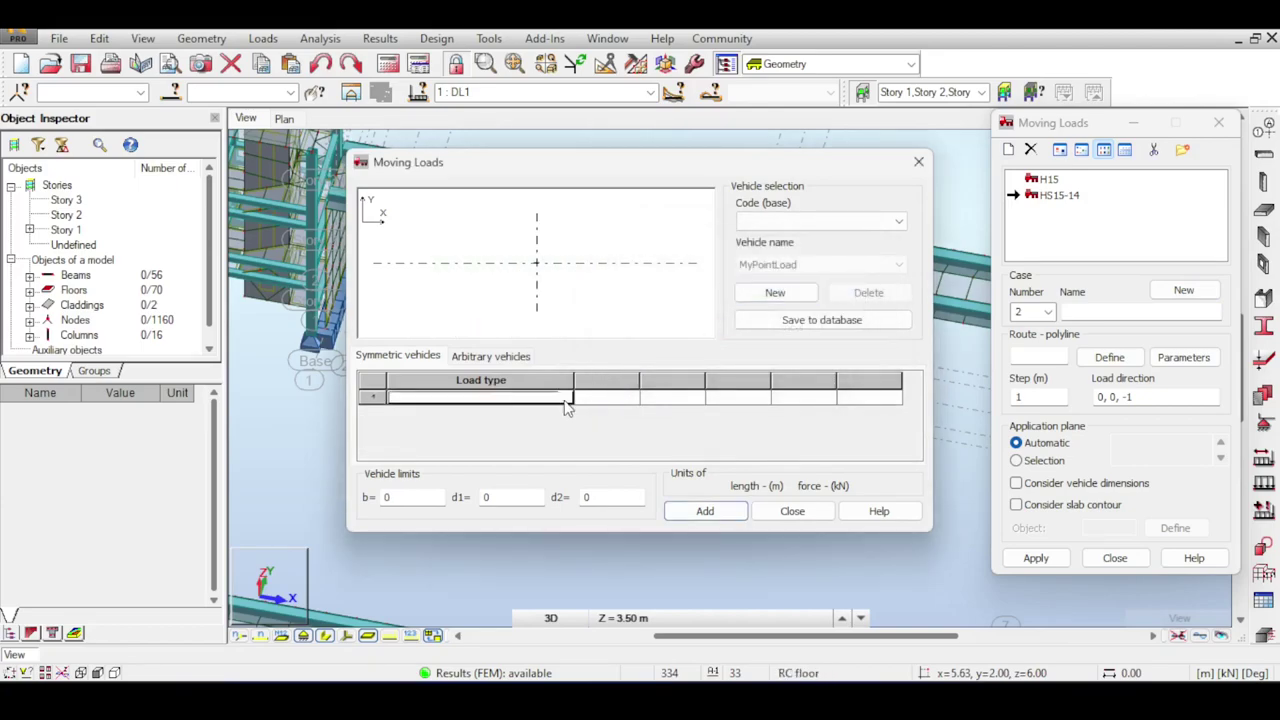
{"action": "left_click", "coordinate": [565, 398]}
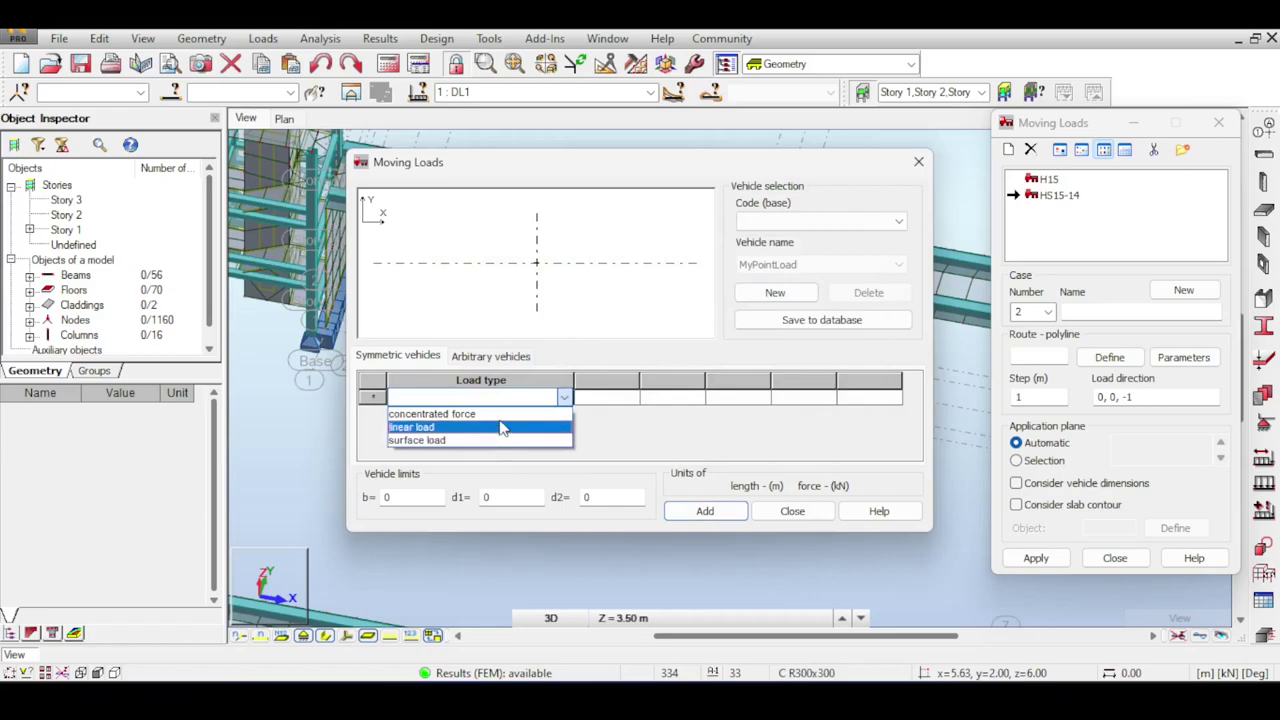
{"action": "left_click", "coordinate": [502, 414]}
{"action": "left_click", "coordinate": [612, 400]}
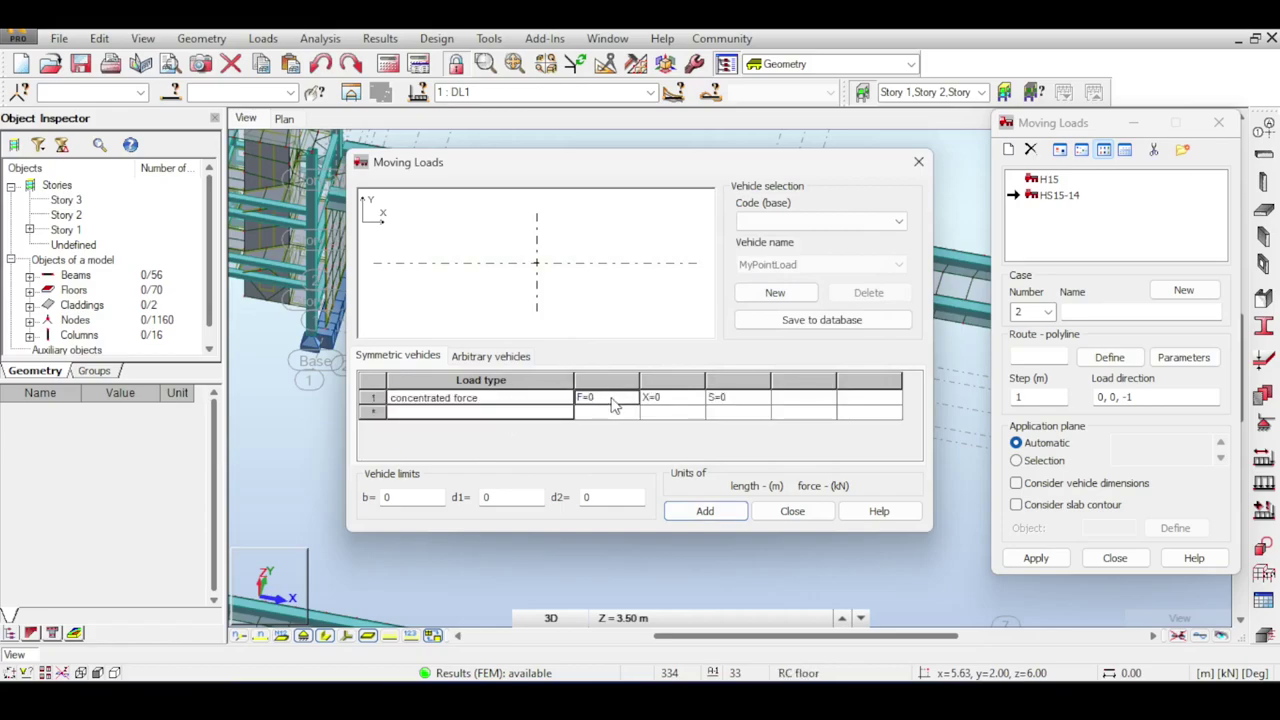
{"action": "type", "text": "1"}
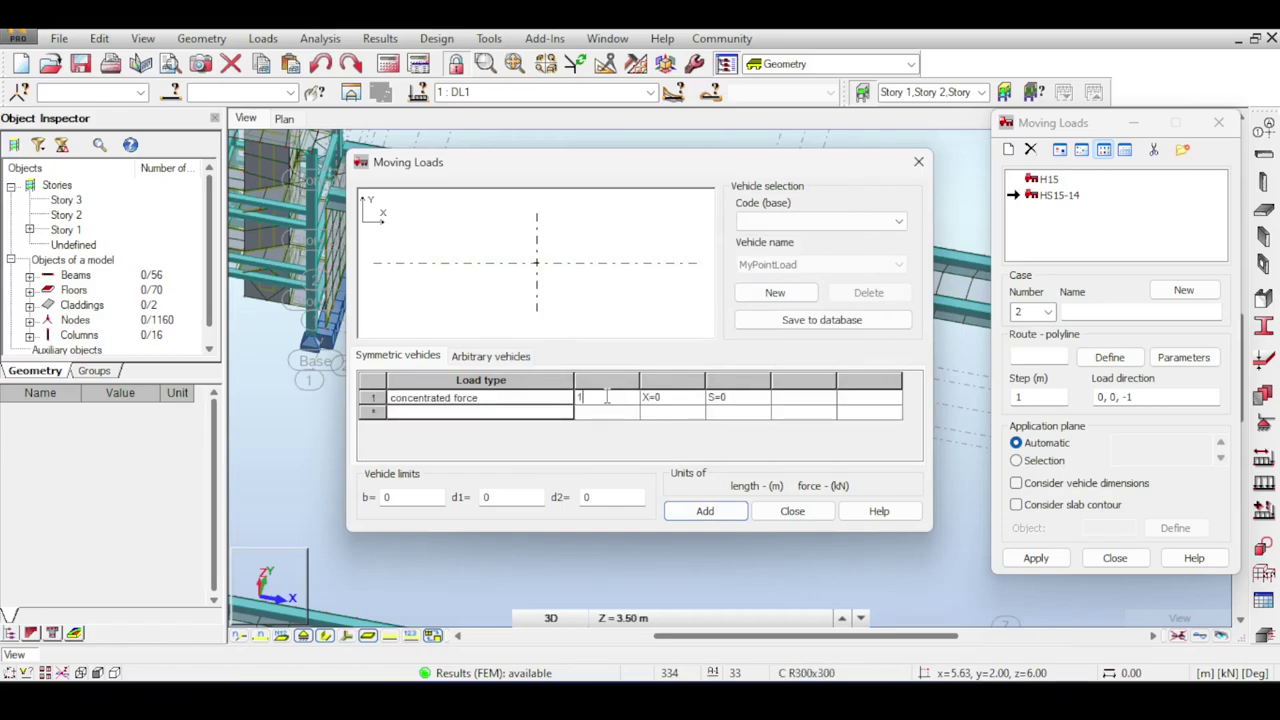
{"action": "key", "text": "Tab"}
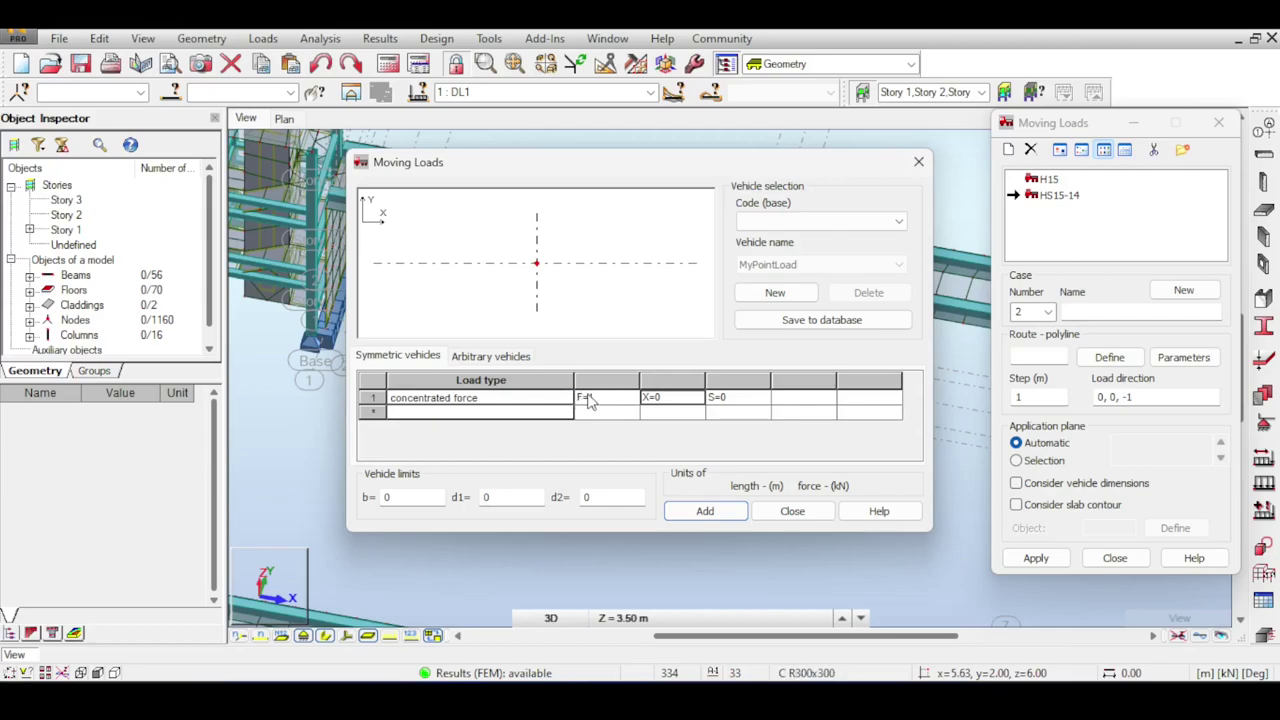
{"action": "left_click", "coordinate": [820, 221]}
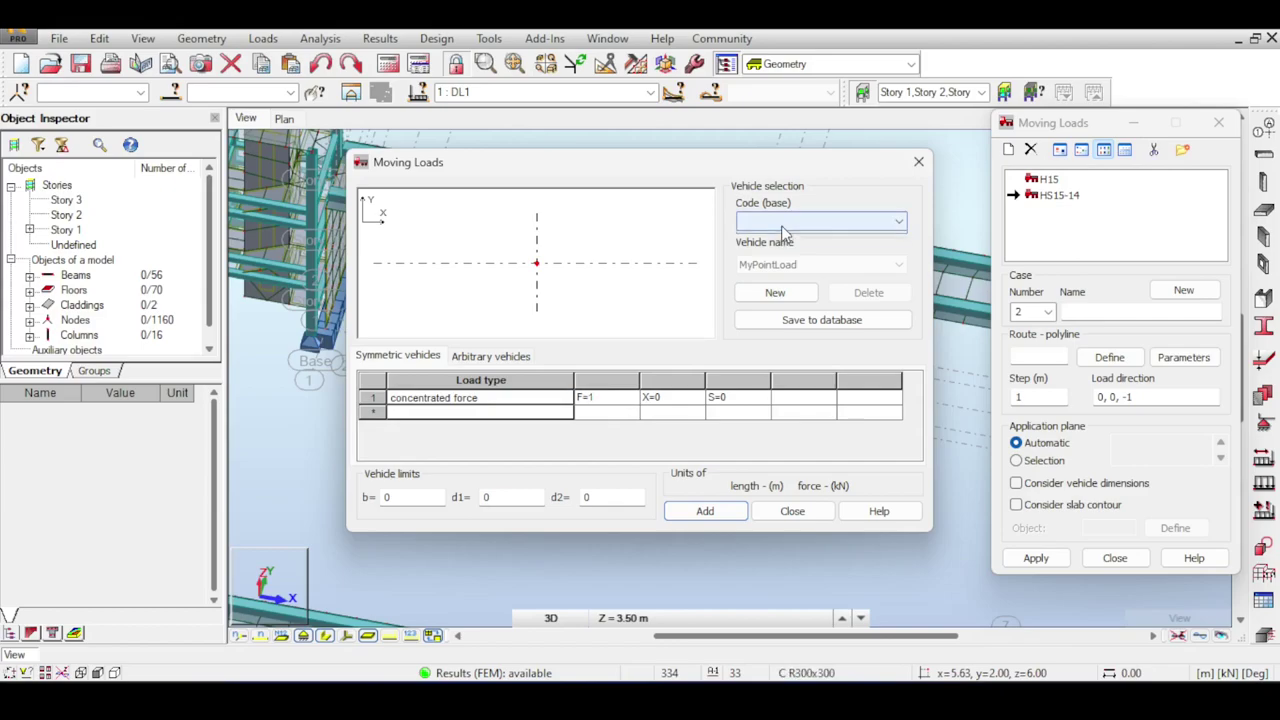
{"action": "left_click", "coordinate": [806, 226]}
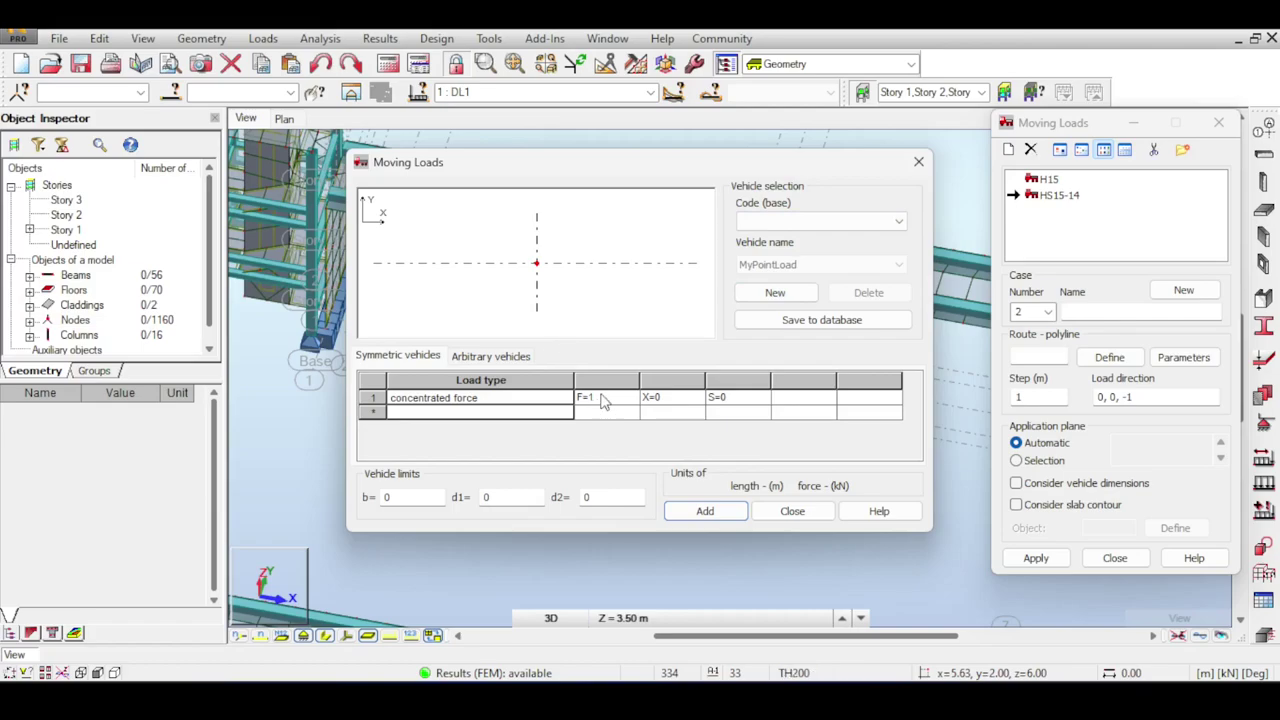
{"action": "left_click", "coordinate": [690, 510]}
{"action": "left_click", "coordinate": [792, 511]}
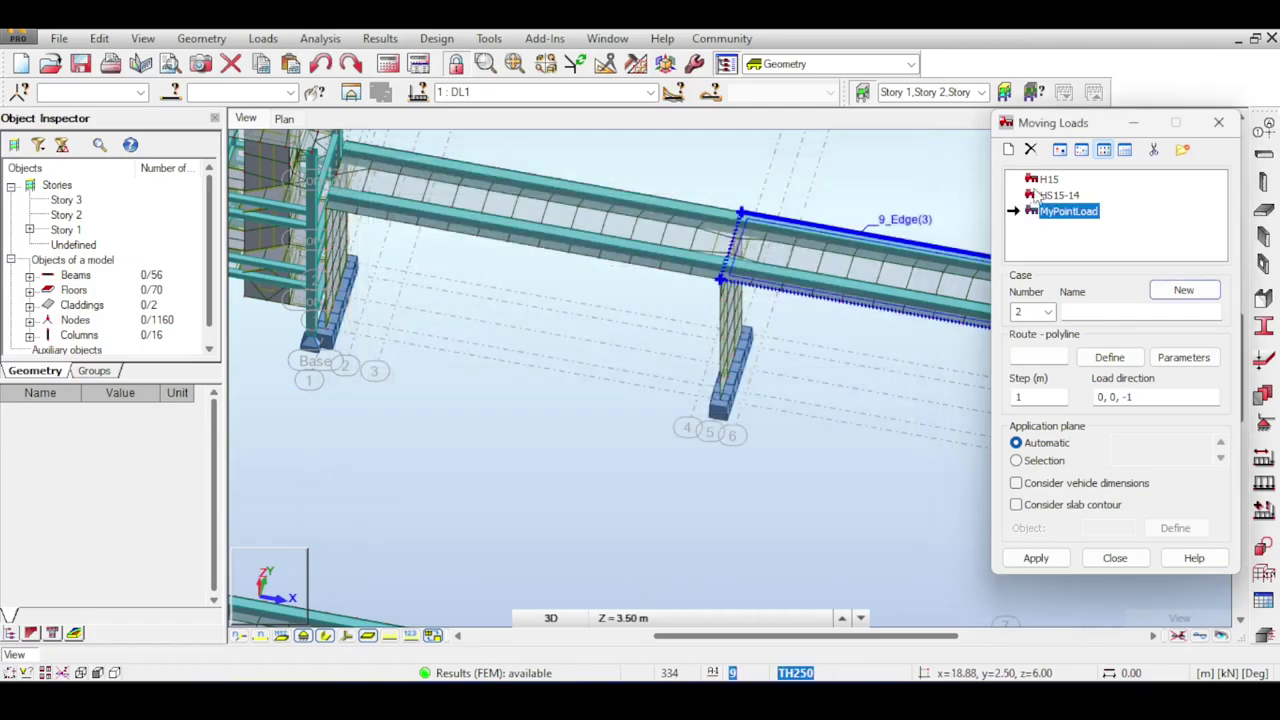
Choose MyPointLoad as the active vehicle and name moving load case 2 MovingLoad.
{"action": "middle_click_drag", "start_coordinate": [548, 338], "coordinate": [502, 386]}
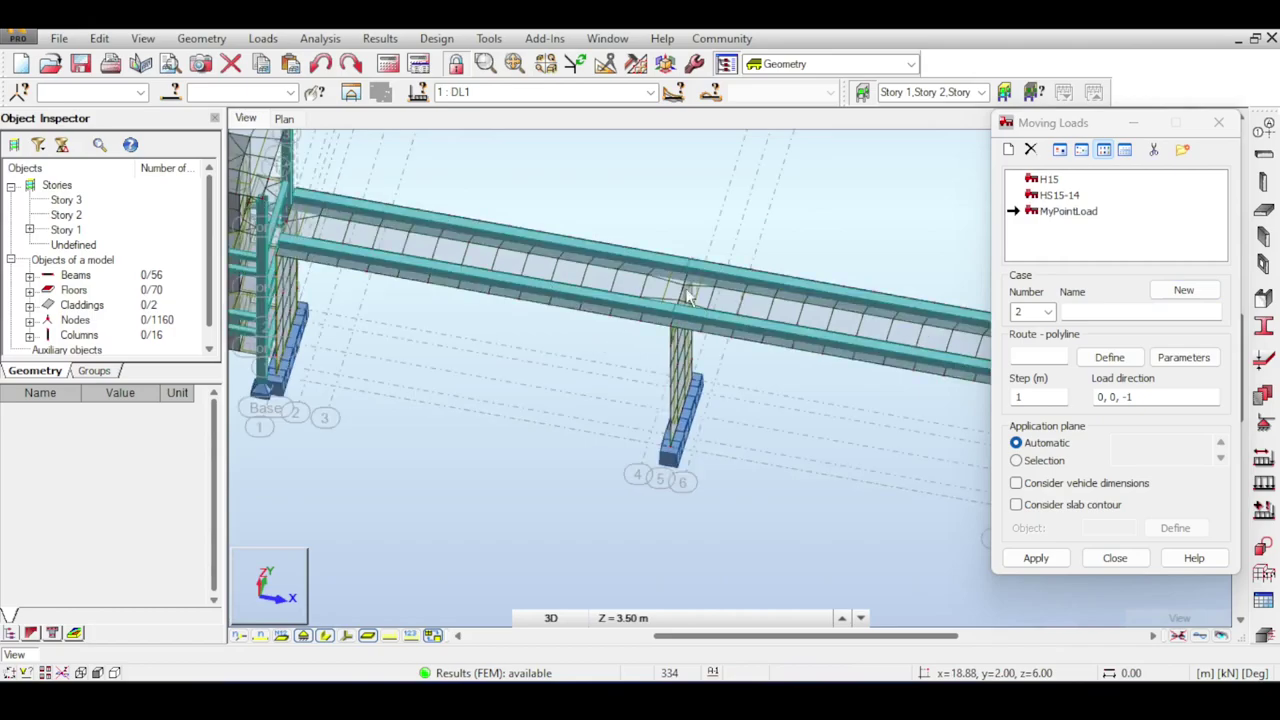
{"action": "middle_click_drag", "start_coordinate": [827, 182], "coordinate": [963, 190]}
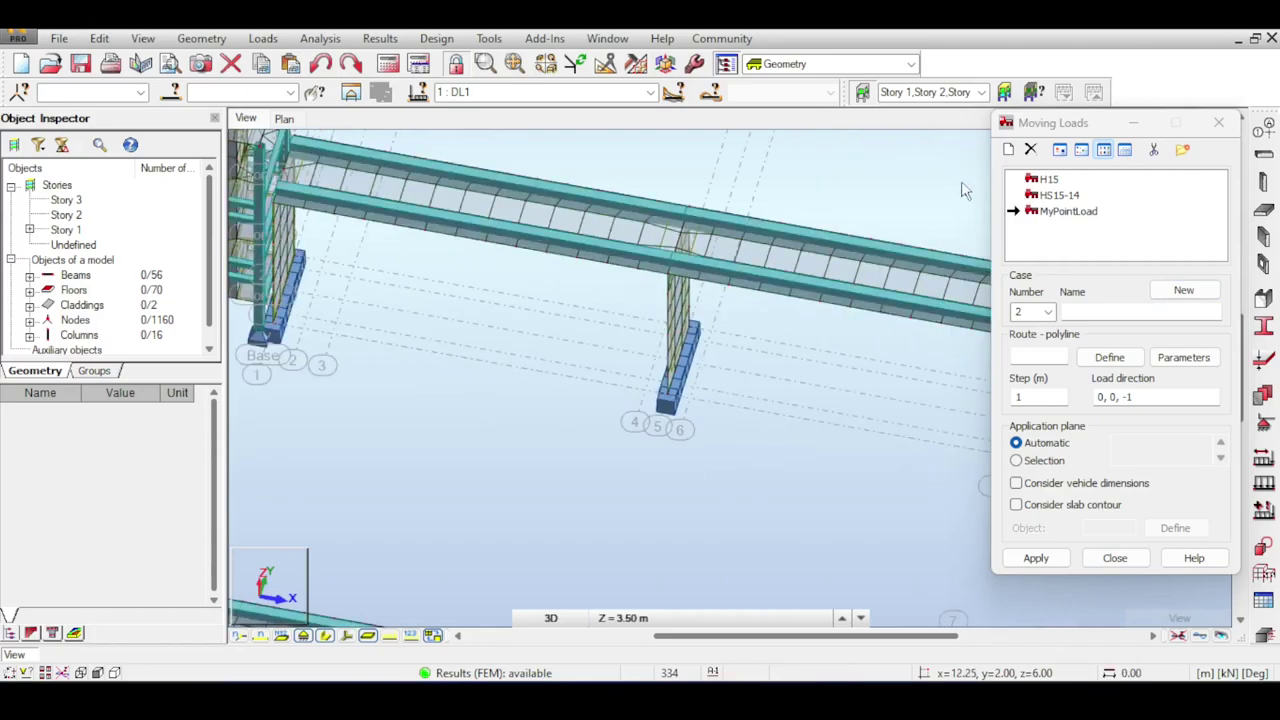
{"action": "left_click", "coordinate": [1066, 211]}
{"action": "left_click", "coordinate": [1066, 211]}
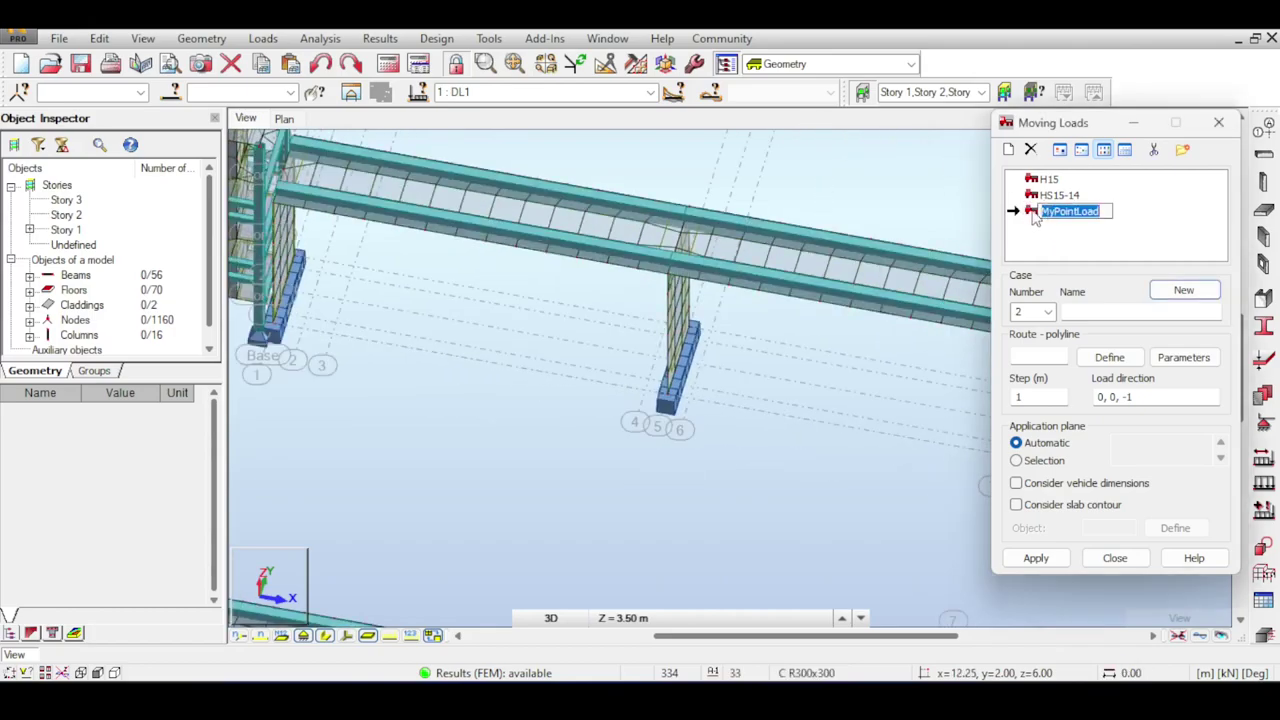
{"action": "left_click", "coordinate": [1076, 310]}
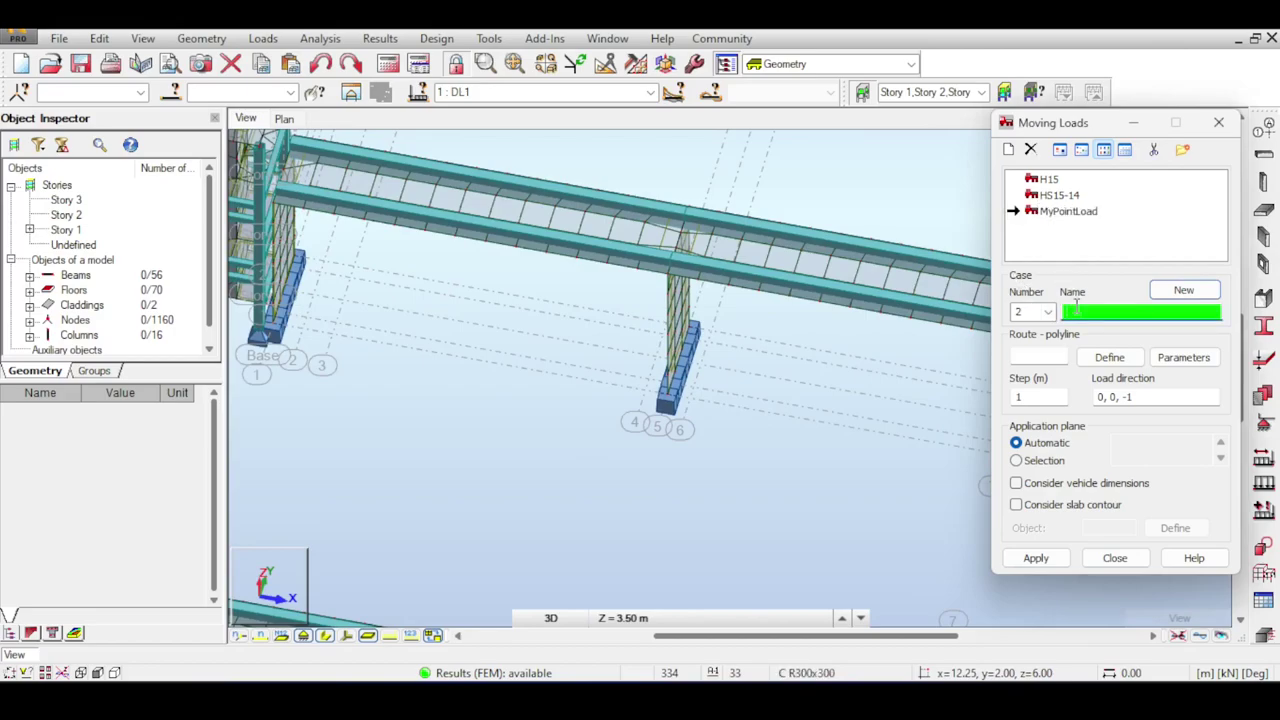
{"action": "type", "text": "MovingLoad"}
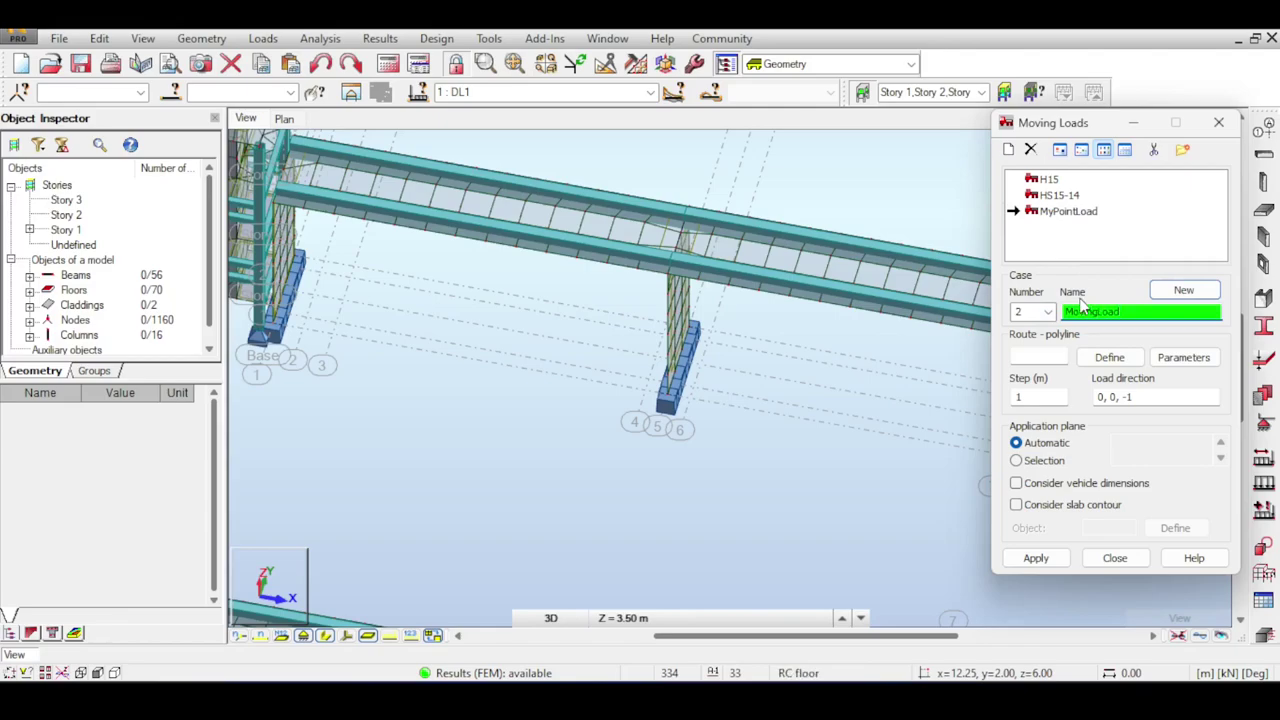
Start defining the MovingLoad case's route along the footbridge deck as a new object using the Line method.
{"action": "left_click", "coordinate": [1032, 358]}
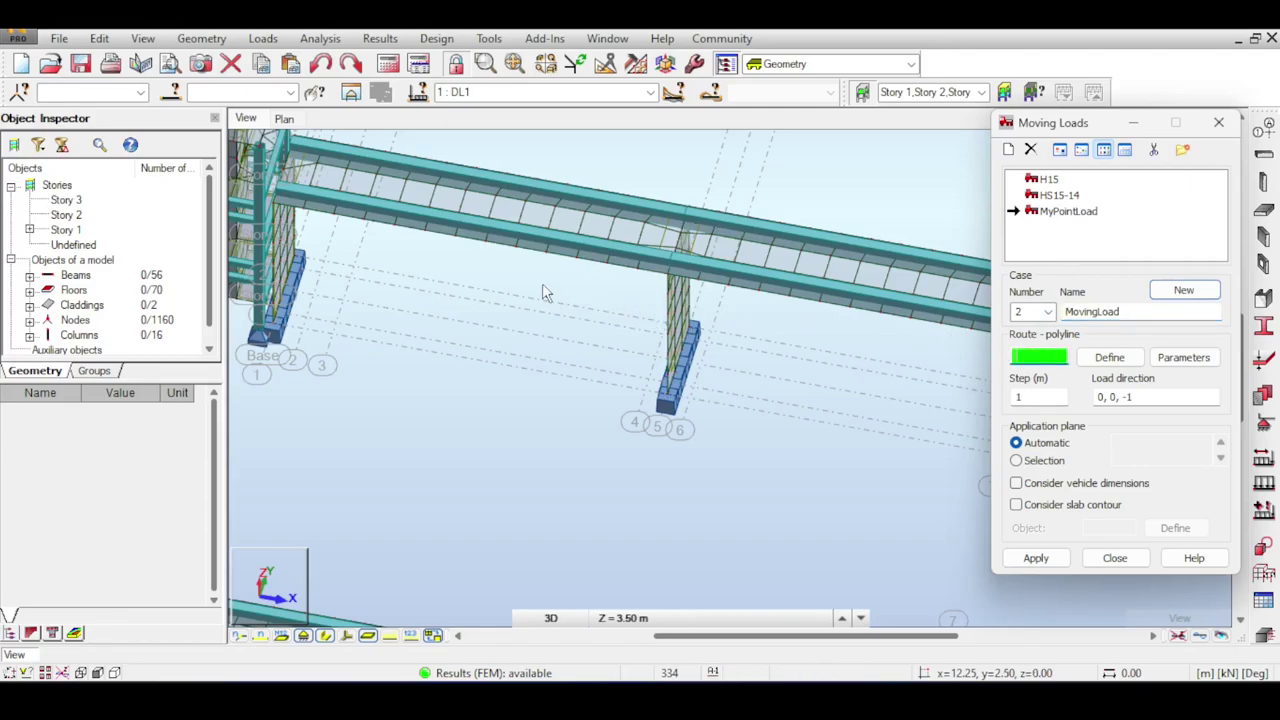
{"action": "middle_click_drag", "start_coordinate": [543, 374], "coordinate": [730, 92]}
{"action": "scroll", "coordinate": [672, 215], "scroll_direction": "down", "scroll_amount": 2}
{"action": "middle_click_drag", "start_coordinate": [466, 366], "coordinate": [515, 318]}
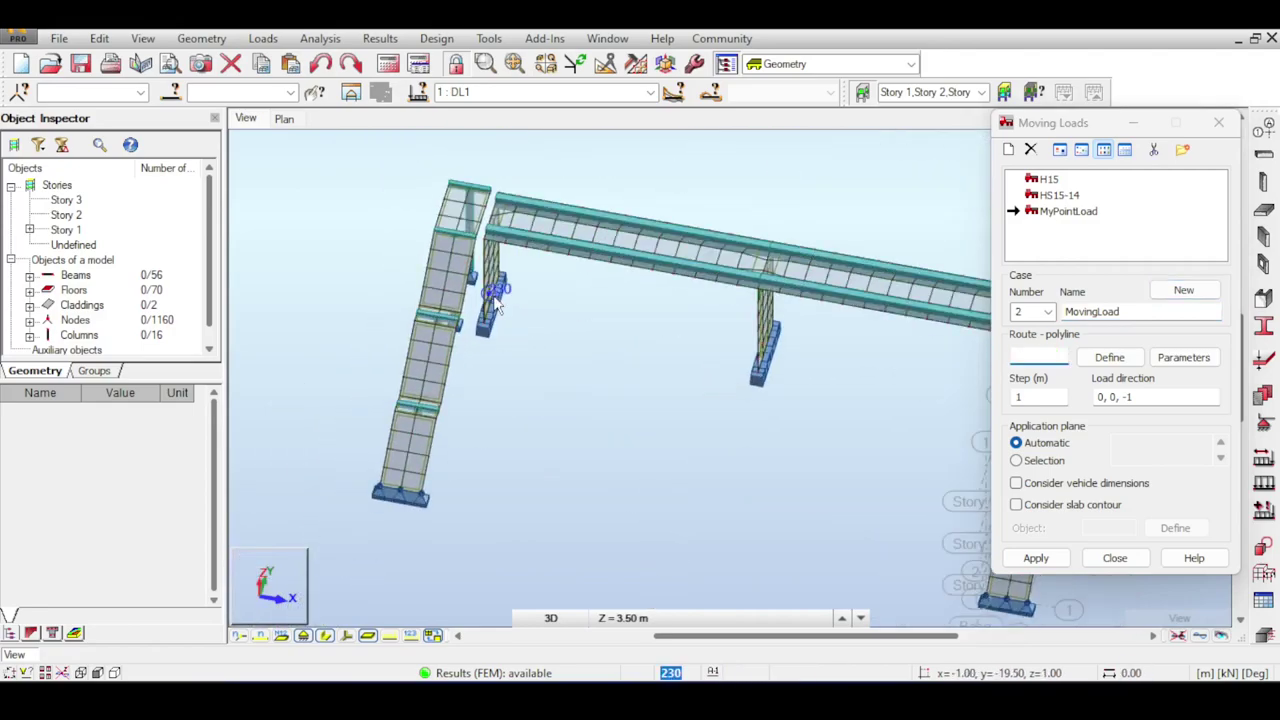
{"action": "scroll", "coordinate": [494, 298], "scroll_direction": "up", "scroll_amount": 1}
{"action": "middle_click_drag", "start_coordinate": [511, 253], "coordinate": [491, 267]}
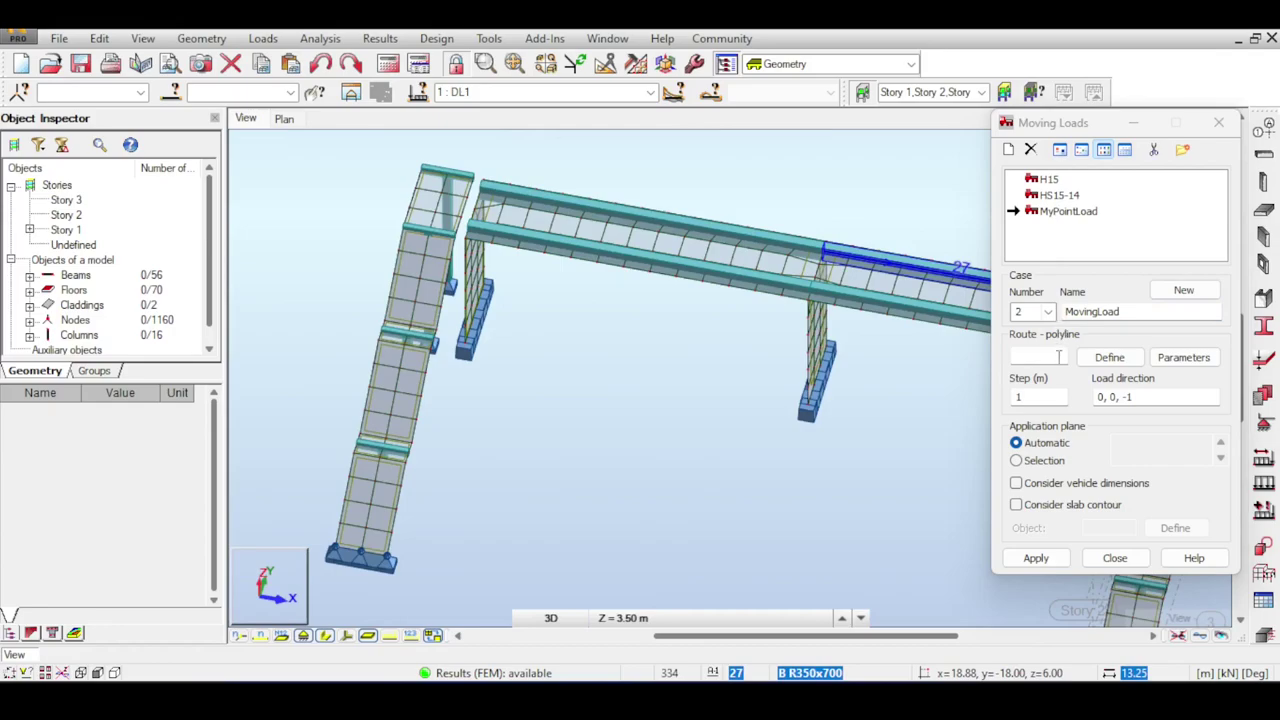
{"action": "left_click", "coordinate": [1110, 358]}
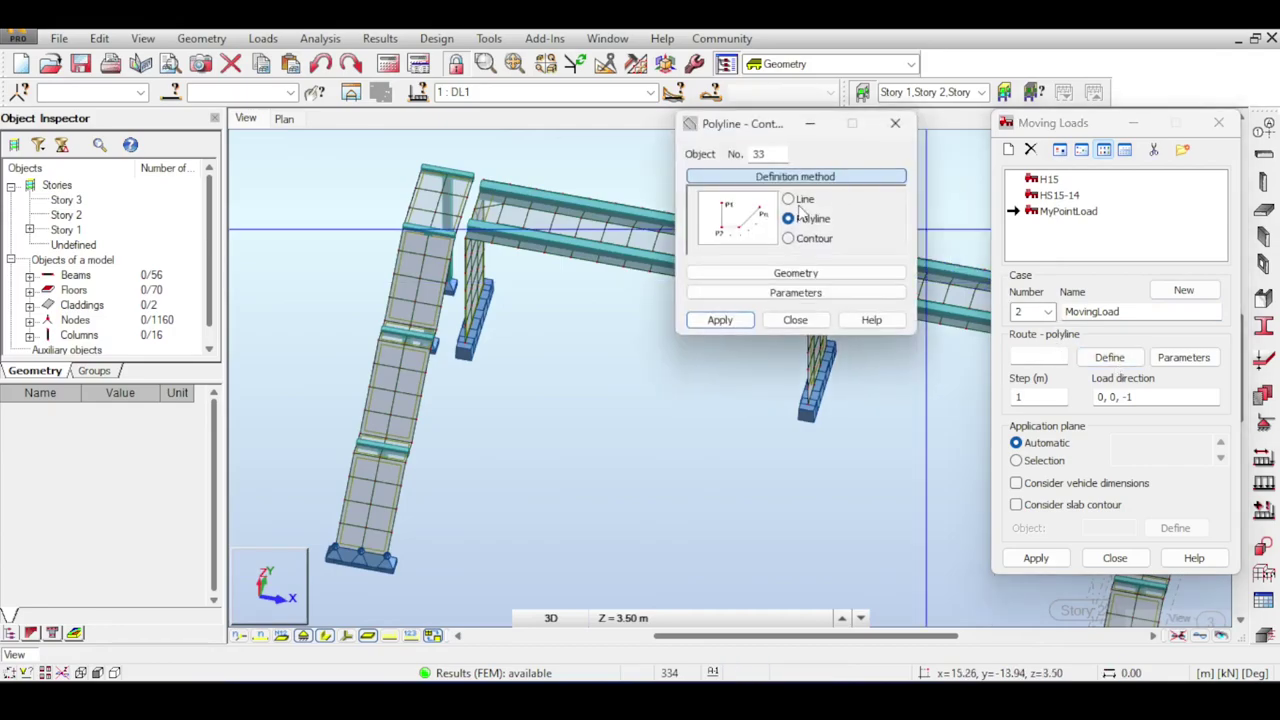
{"action": "left_click", "coordinate": [789, 199]}
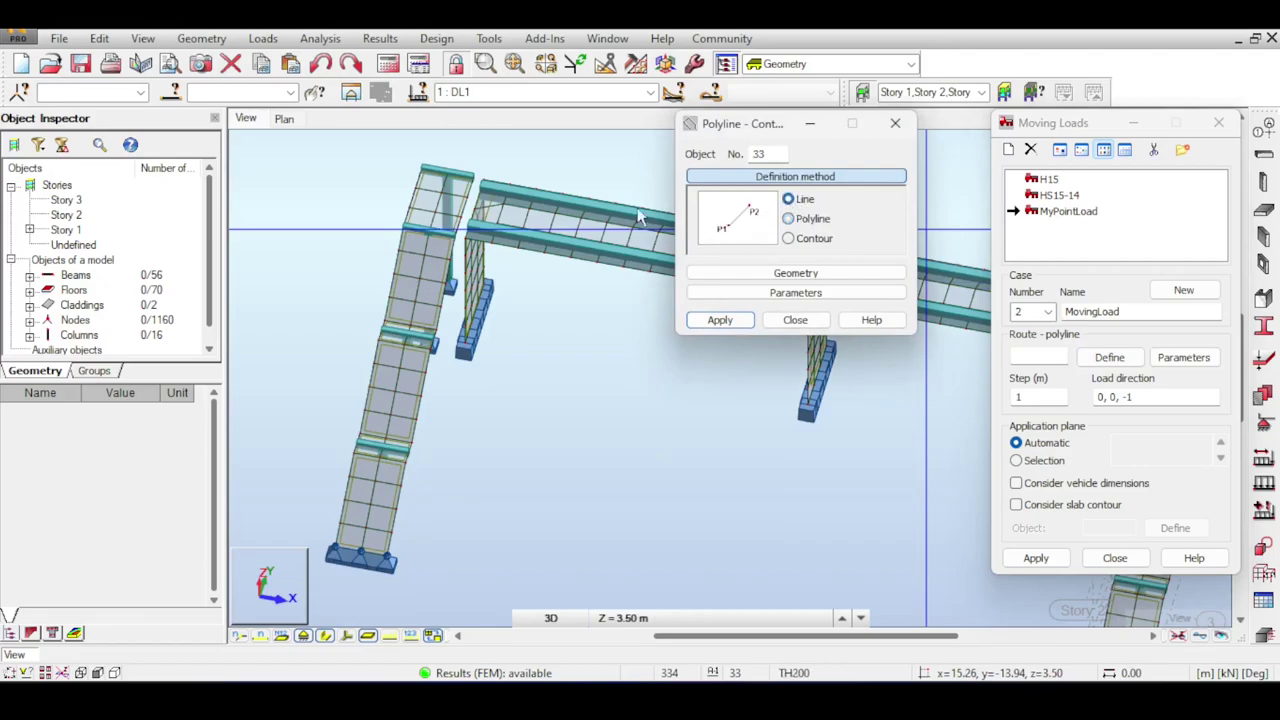
Draw the route line along the deck's front edge beam from (-1.00, -20.00, 6.00) to (25.50, -20.00, 6.00) and apply it.
{"action": "scroll", "coordinate": [511, 215], "scroll_direction": "up", "scroll_amount": 2}
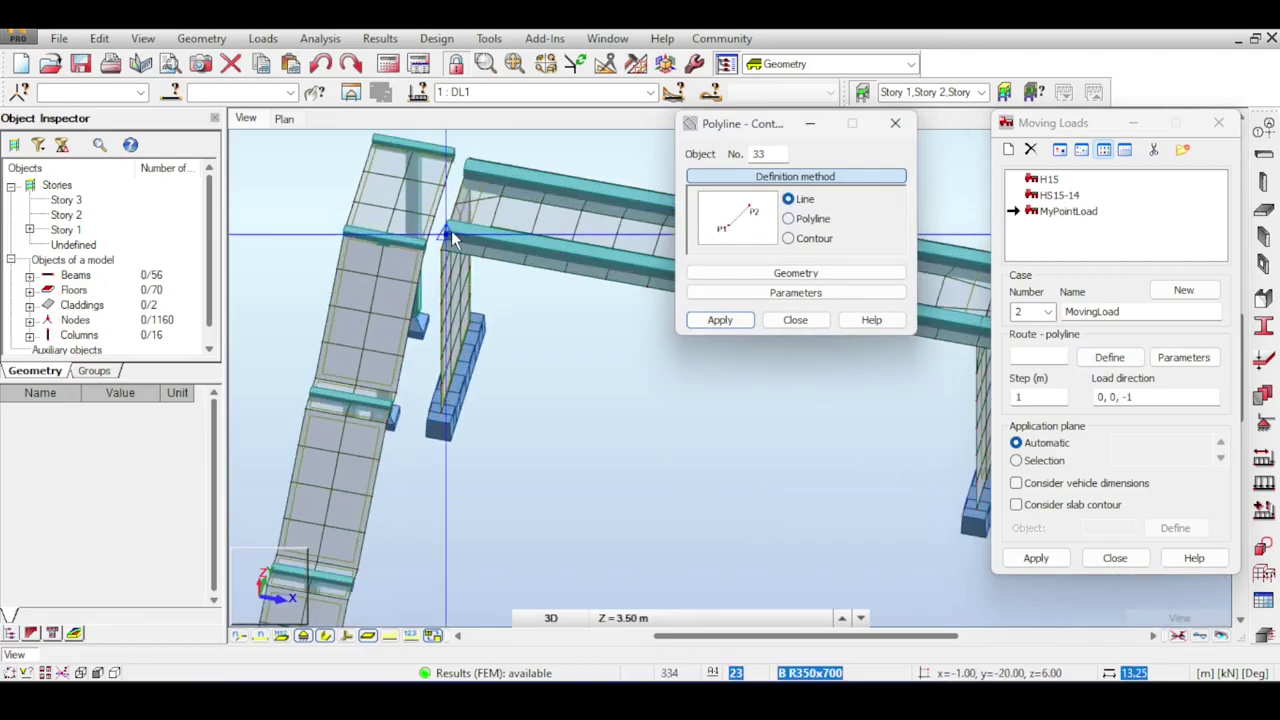
{"action": "left_click", "coordinate": [451, 231]}
{"action": "scroll", "coordinate": [560, 189], "scroll_direction": "down", "scroll_amount": 3}
{"action": "middle_click_drag", "start_coordinate": [372, 200], "coordinate": [2, 200]}
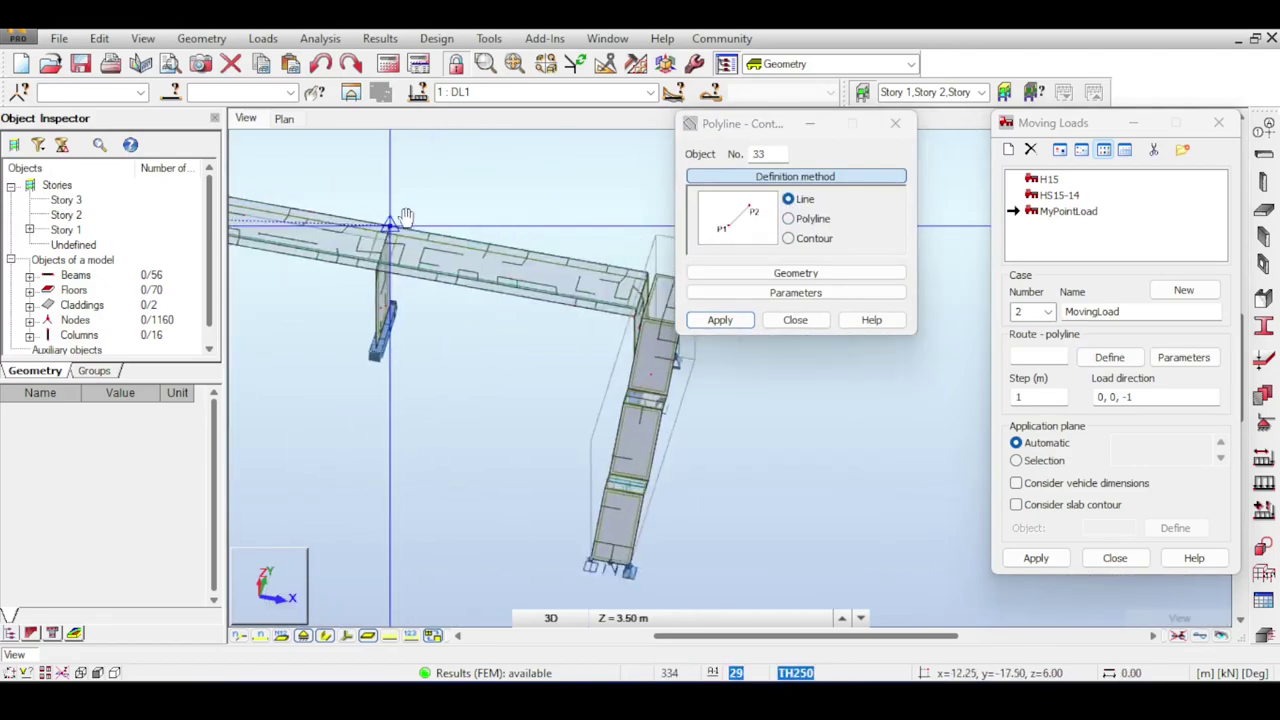
{"action": "middle_click_drag", "start_coordinate": [406, 220], "coordinate": [331, 208]}
{"action": "scroll", "coordinate": [583, 289], "scroll_direction": "up", "scroll_amount": 4}
{"action": "scroll", "coordinate": [546, 287], "scroll_direction": "up", "scroll_amount": 2}
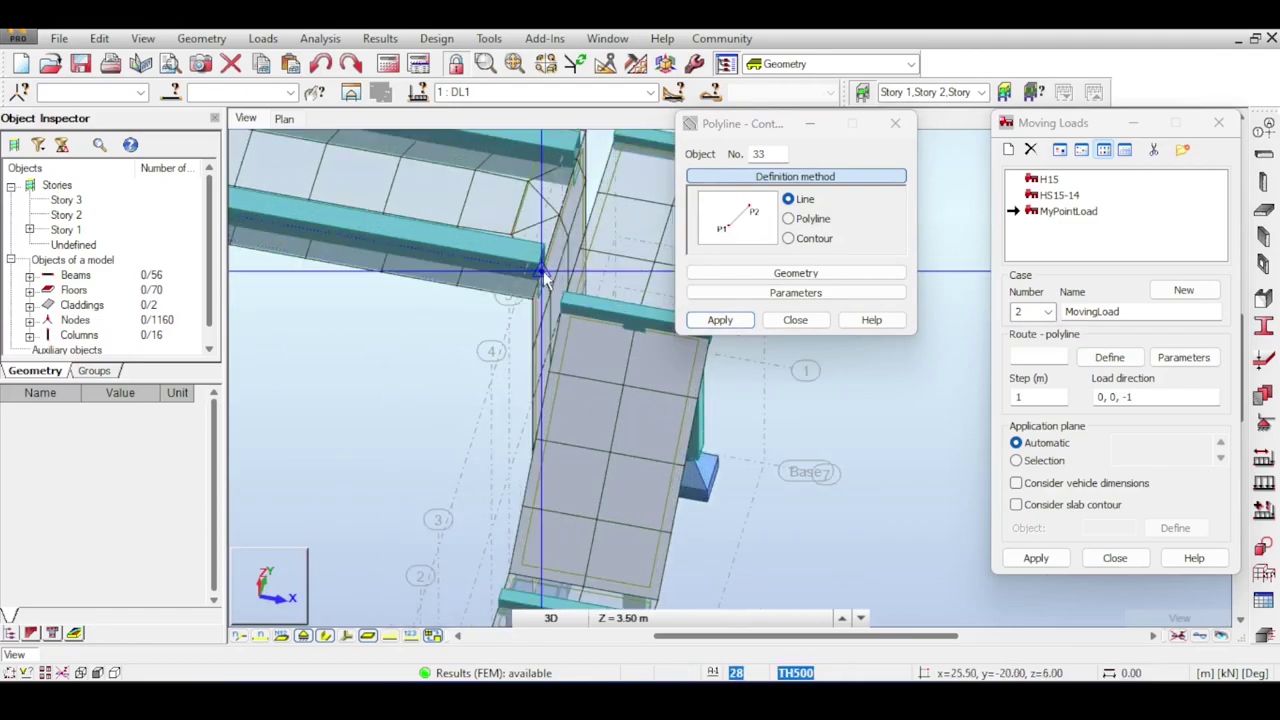
{"action": "left_click", "coordinate": [542, 271]}
{"action": "left_click", "coordinate": [701, 393]}
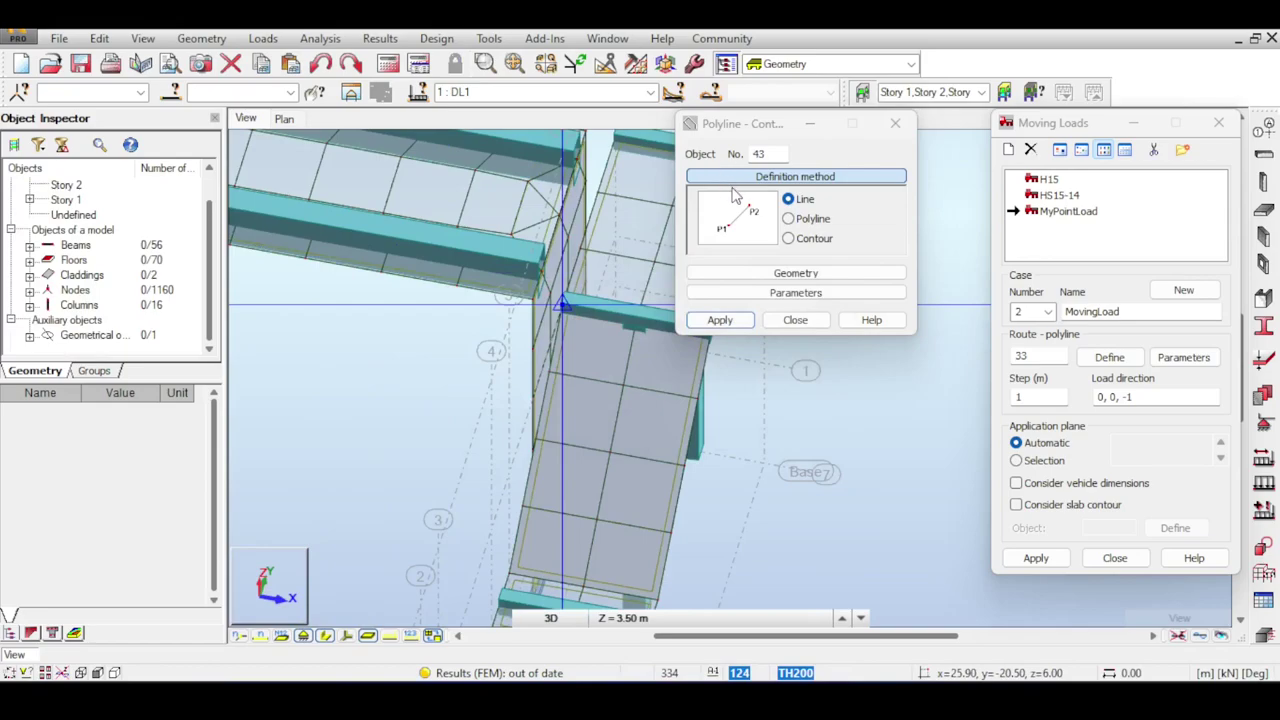
{"action": "left_click", "coordinate": [797, 320]}
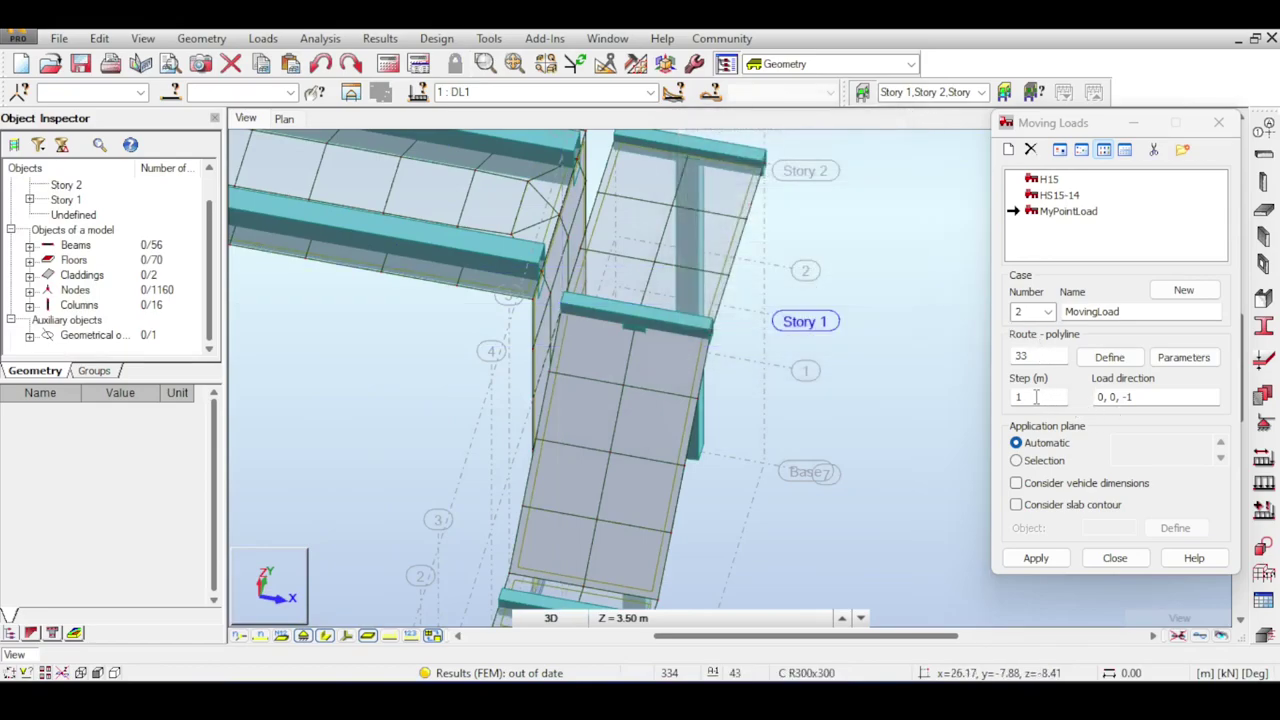
Check the concentrated force definition of the MyPointLoad vehicle and close it without changes.
{"action": "scroll", "coordinate": [805, 350], "scroll_direction": "down", "scroll_amount": 4}
{"action": "middle_click_drag", "start_coordinate": [498, 259], "coordinate": [817, 291]}
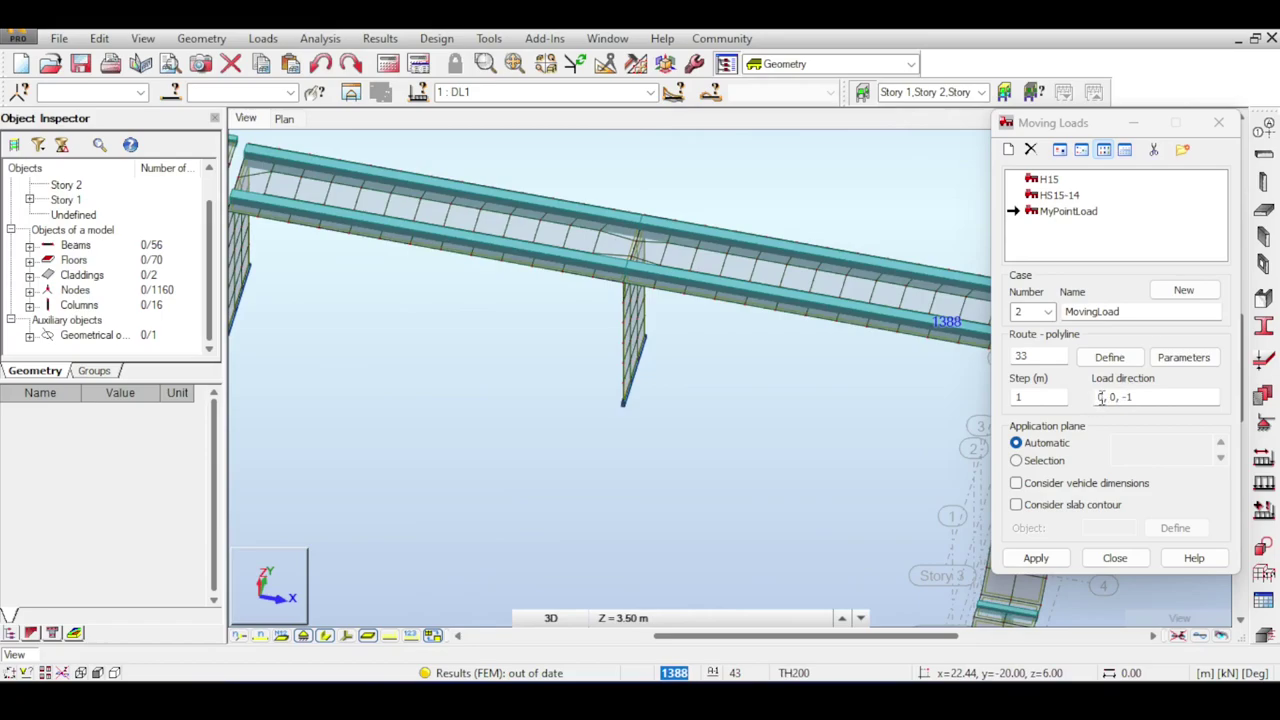
{"action": "double_click", "coordinate": [1060, 212]}
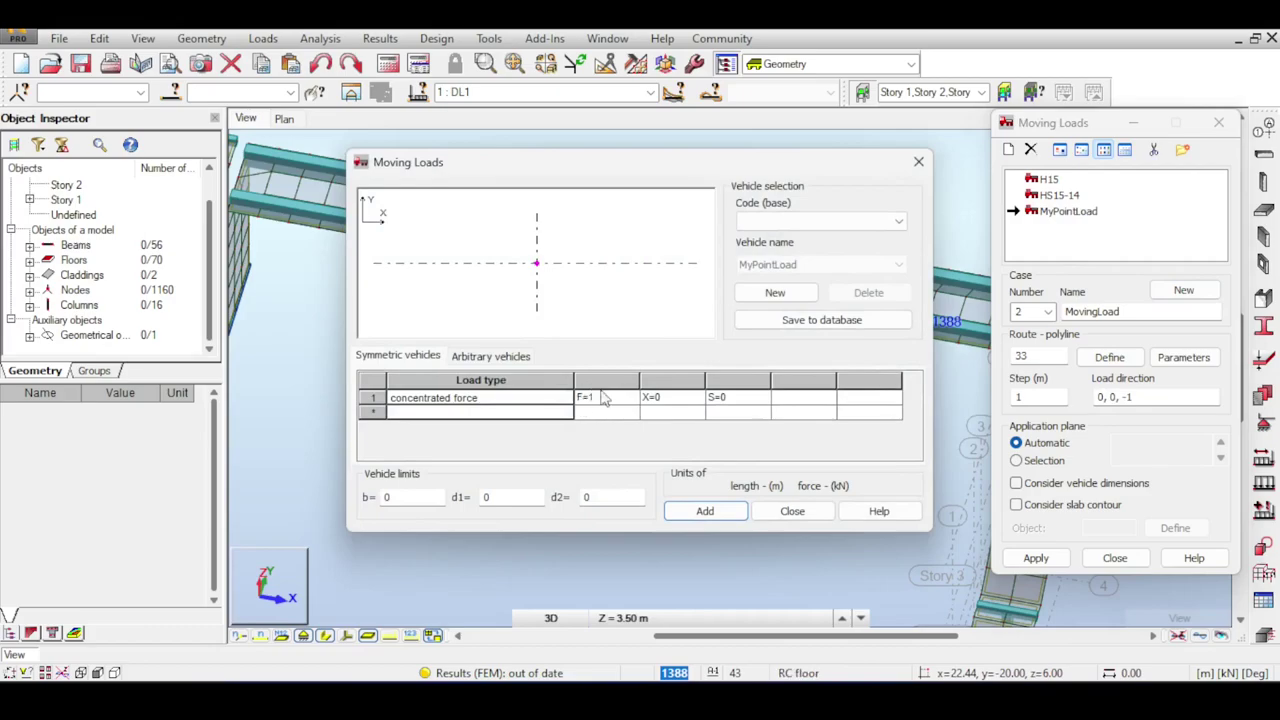
{"action": "left_click", "coordinate": [918, 161]}
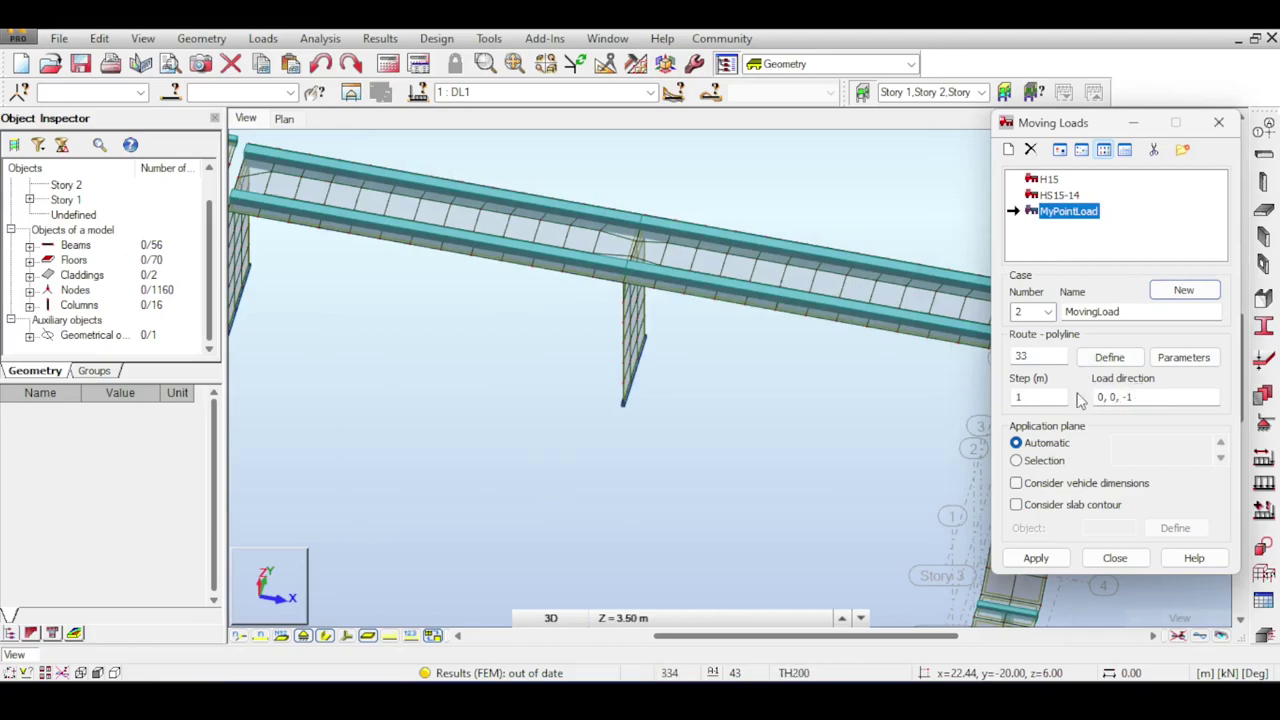
Apply the MovingLoad case with a 1 m step and load direction 0,0,-1, and finish the moving load definition.
{"action": "left_click", "coordinate": [1131, 397]}
{"action": "type", "text": "1"}
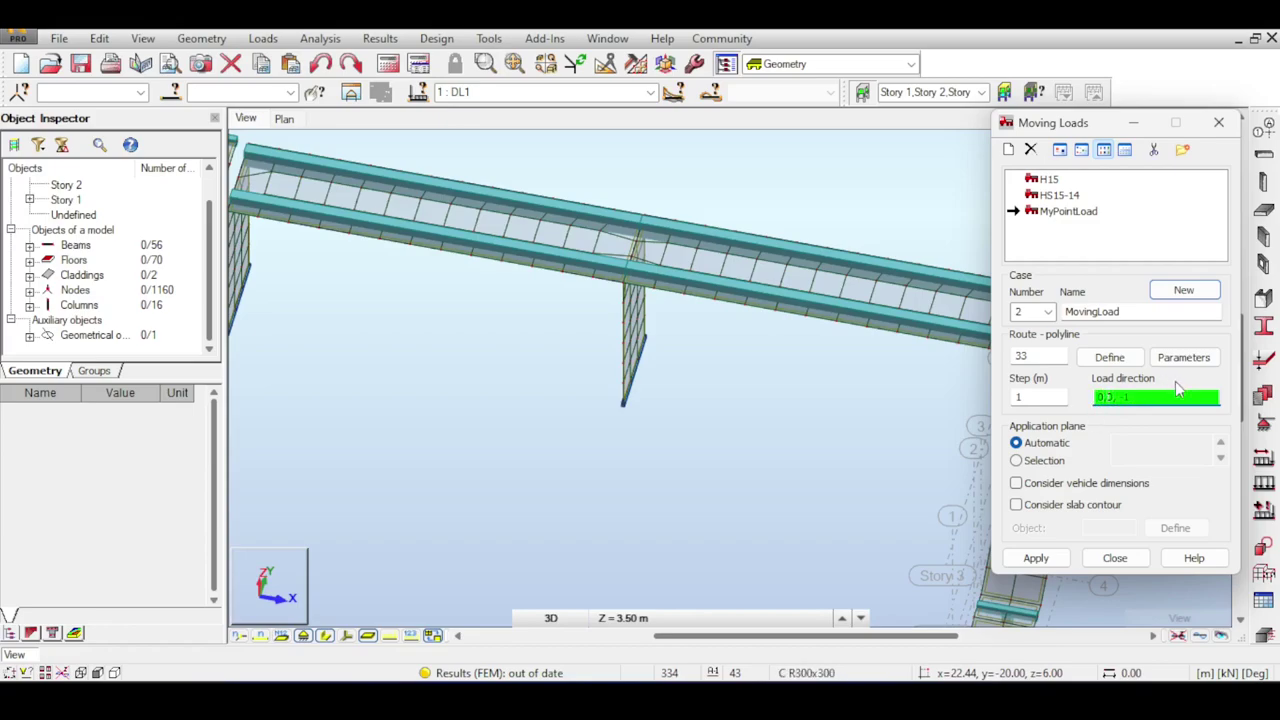
{"action": "left_click", "coordinate": [1060, 398]}
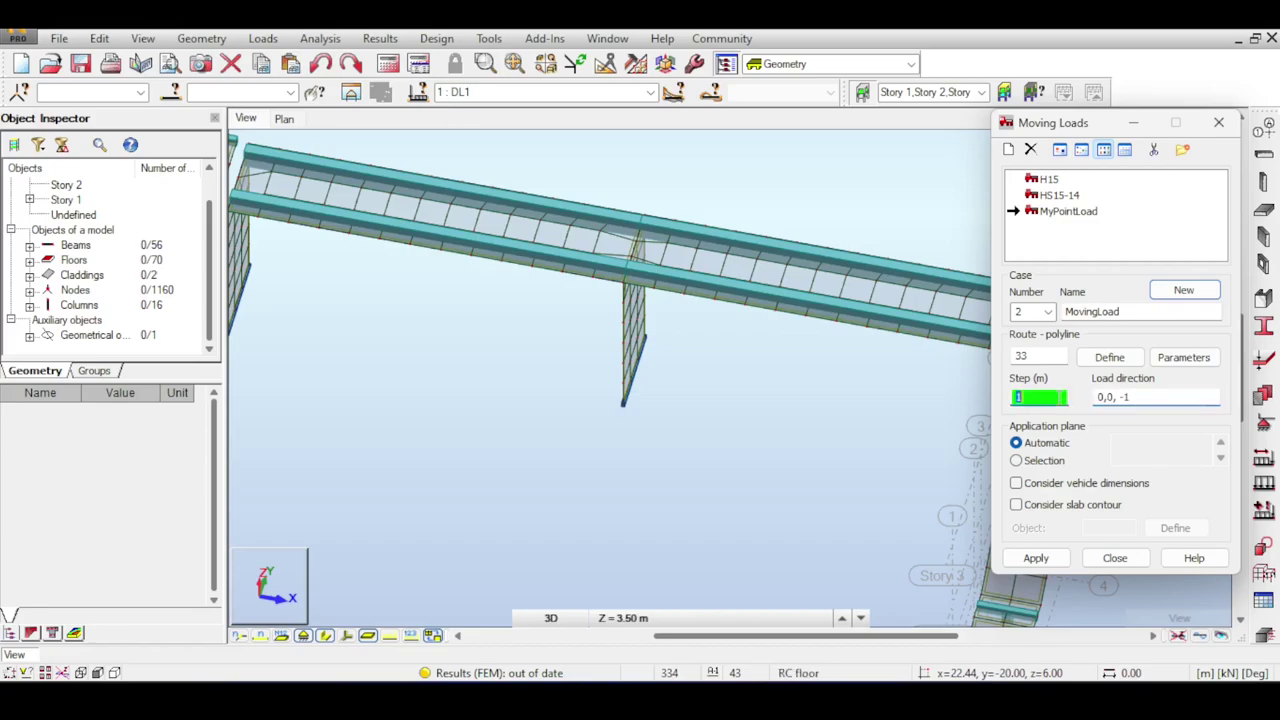
{"action": "scroll", "coordinate": [463, 311], "scroll_direction": "down", "scroll_amount": 3}
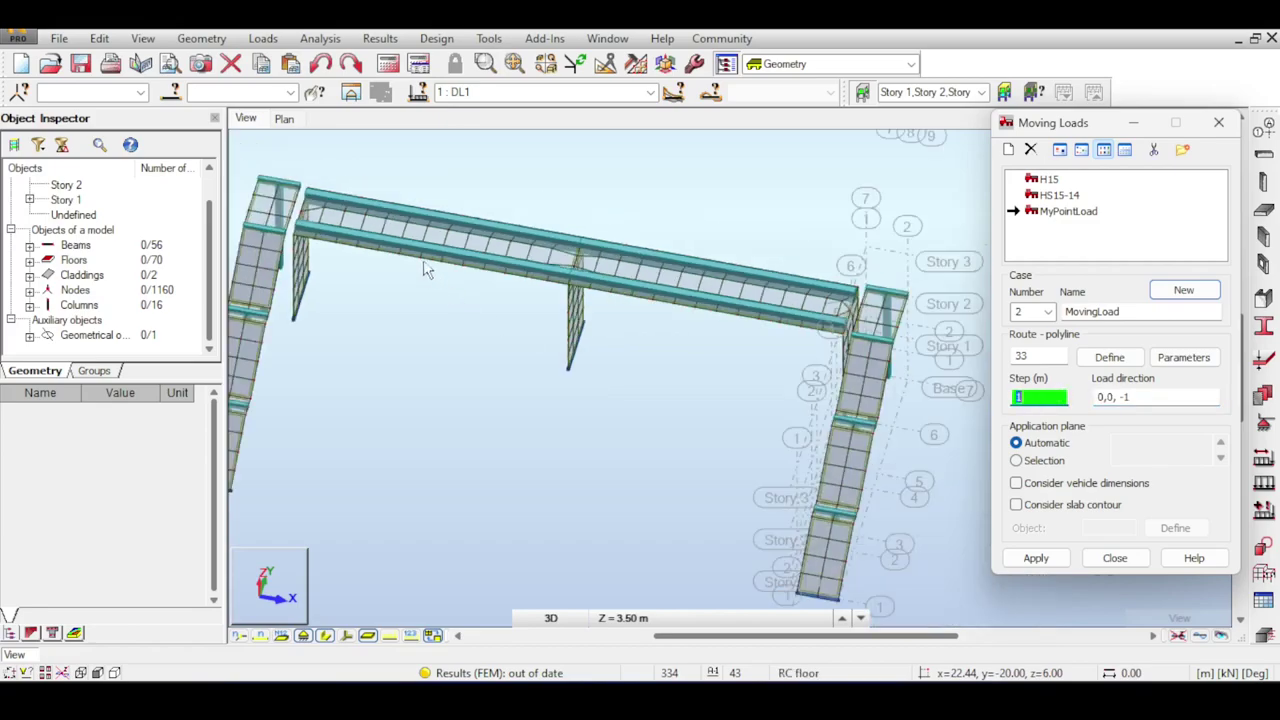
{"action": "left_click", "coordinate": [1036, 558]}
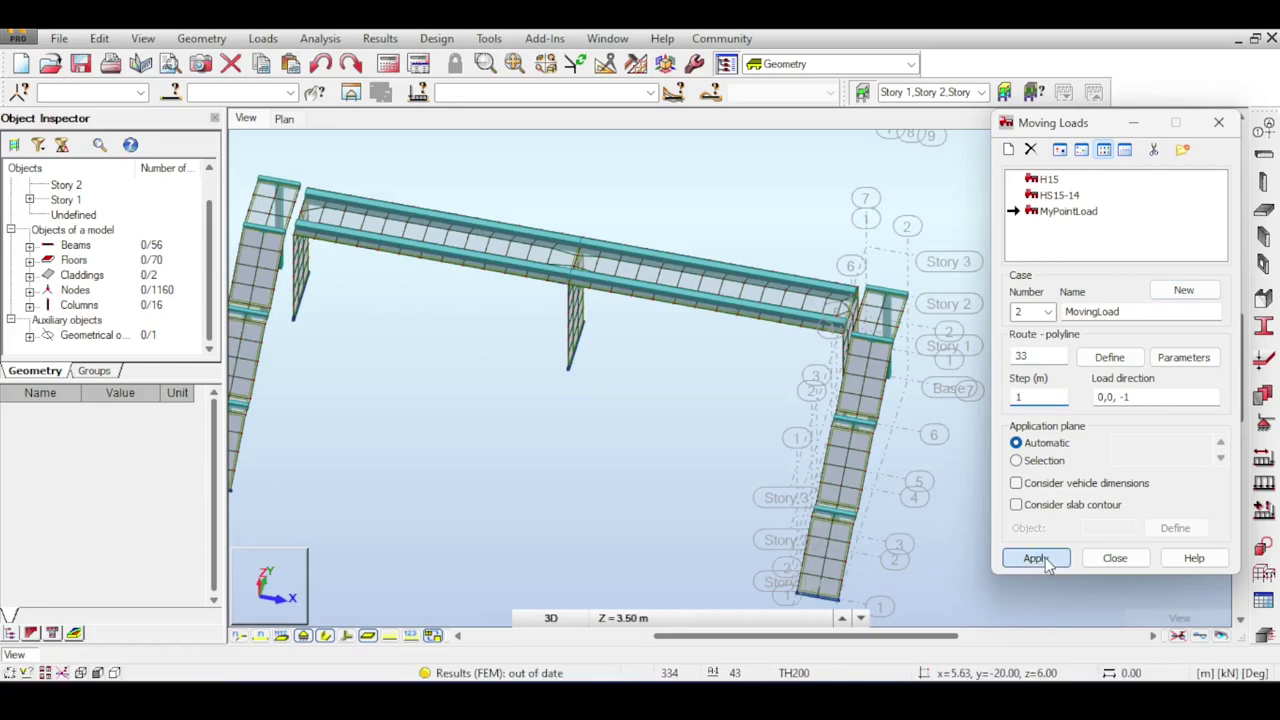
{"action": "left_click", "coordinate": [1113, 558]}
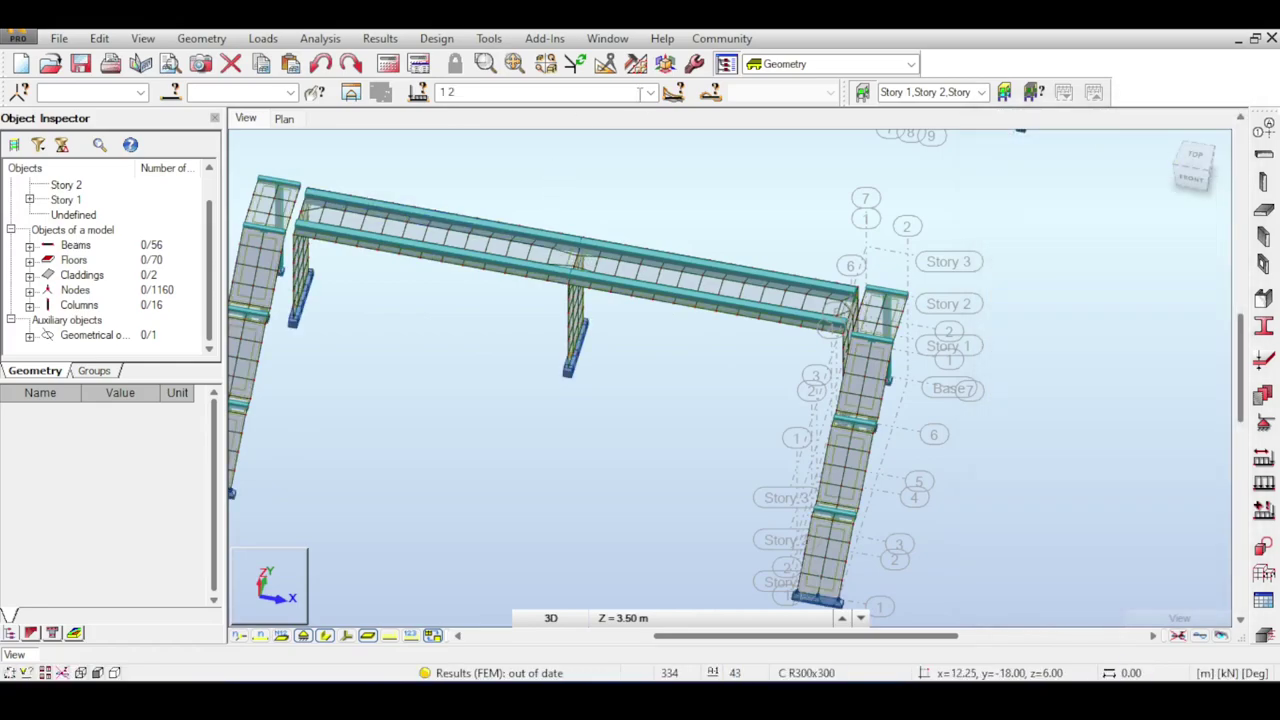
Select load case 2: MovingLoad as the active case and check its case components.
{"action": "left_click", "coordinate": [650, 92]}
{"action": "left_click", "coordinate": [520, 119]}
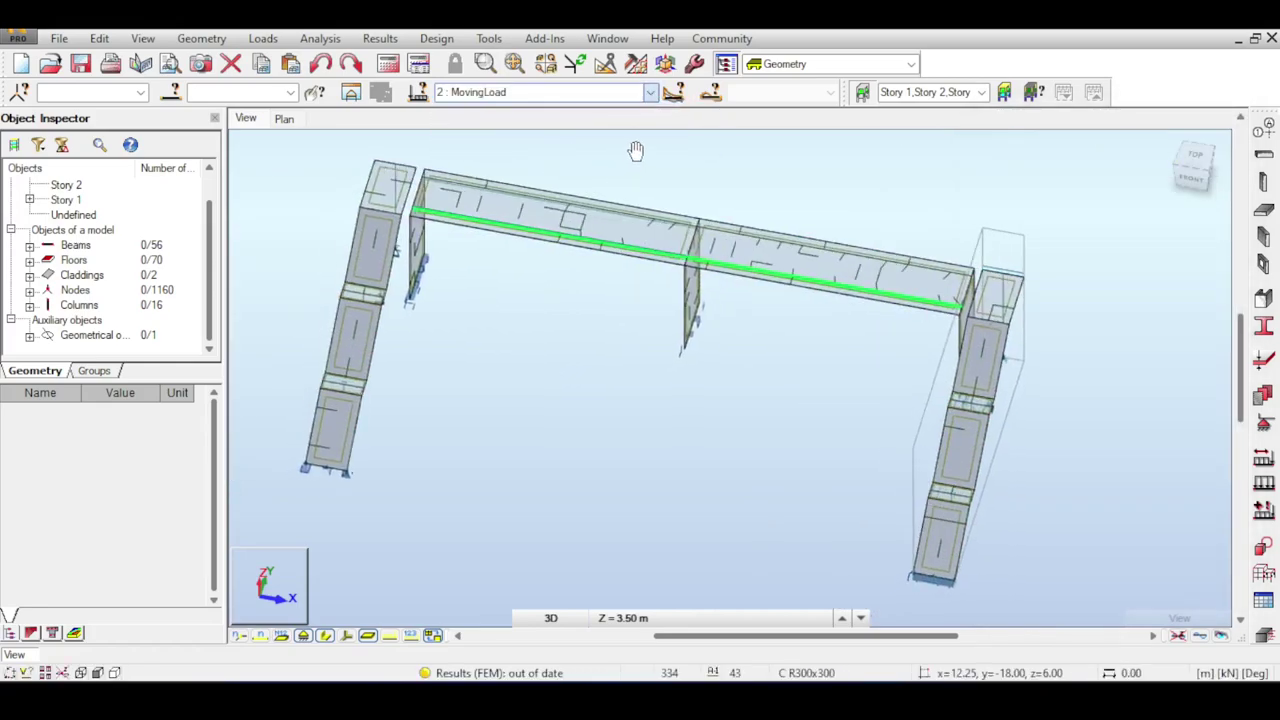
{"action": "left_click", "coordinate": [674, 92]}
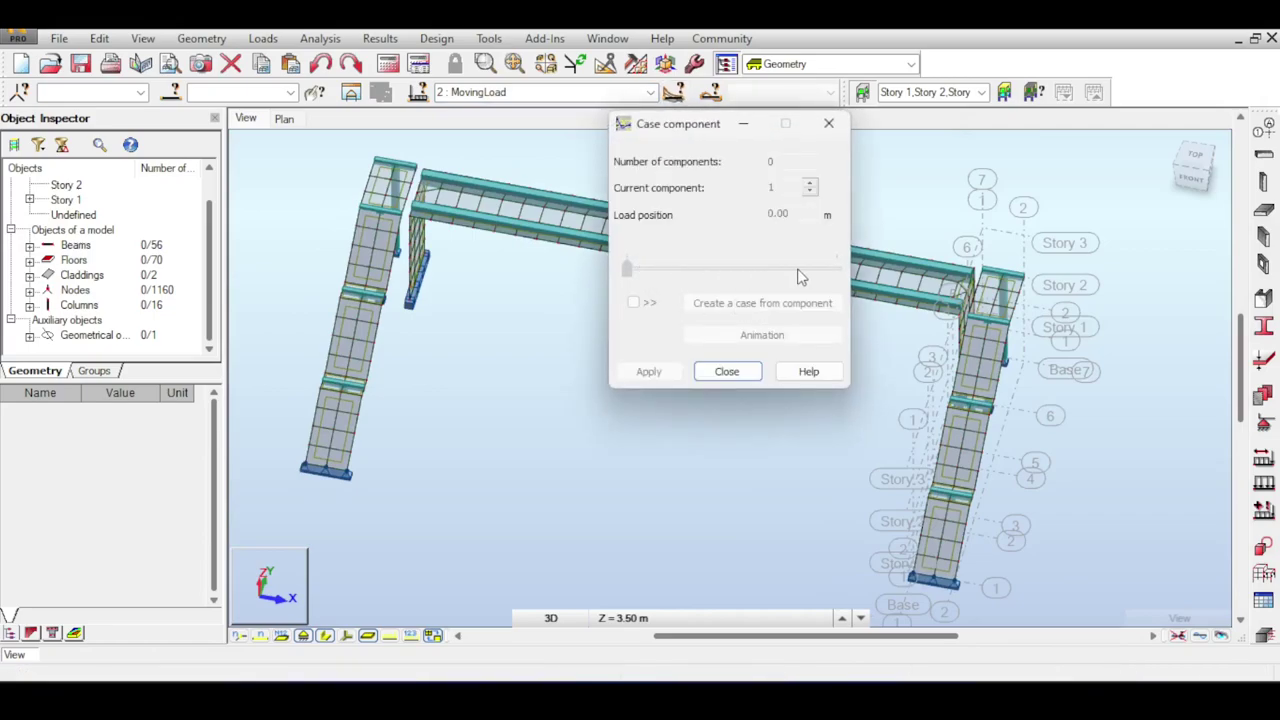
{"action": "left_click", "coordinate": [828, 124]}
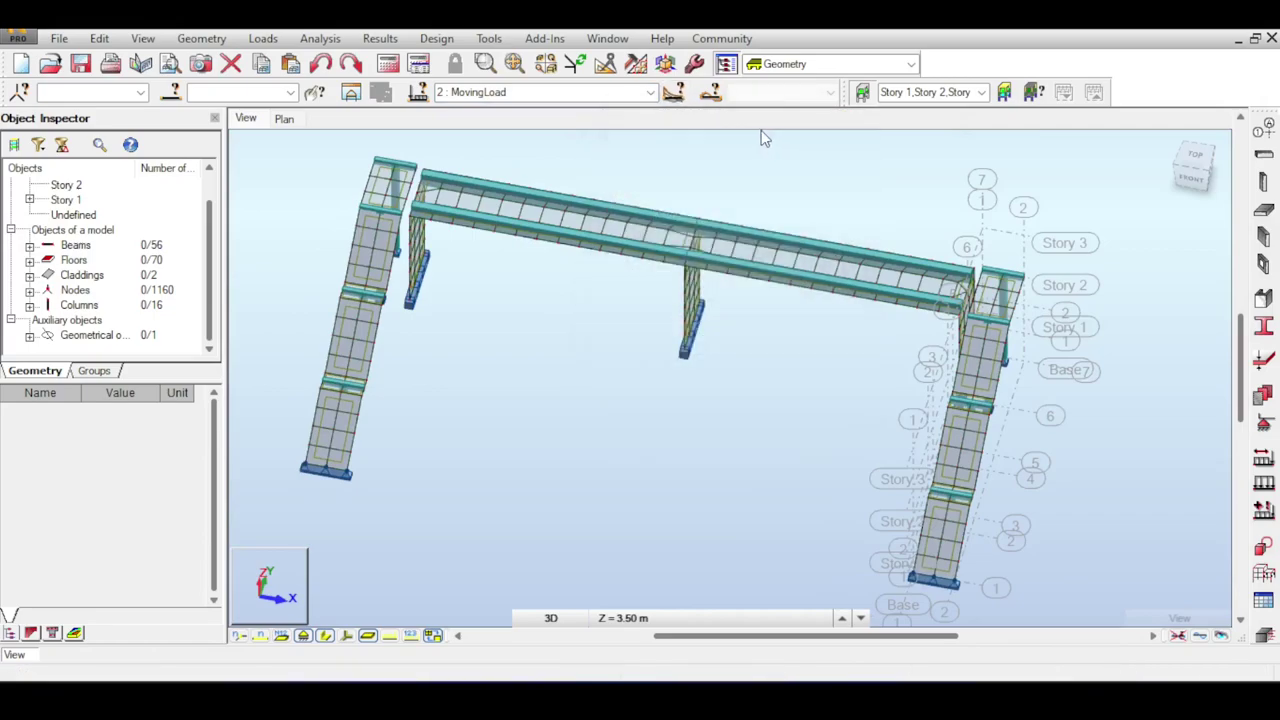
Run the structural calculation and check the components generated for the MovingLoad case.
{"action": "left_click", "coordinate": [422, 66]}
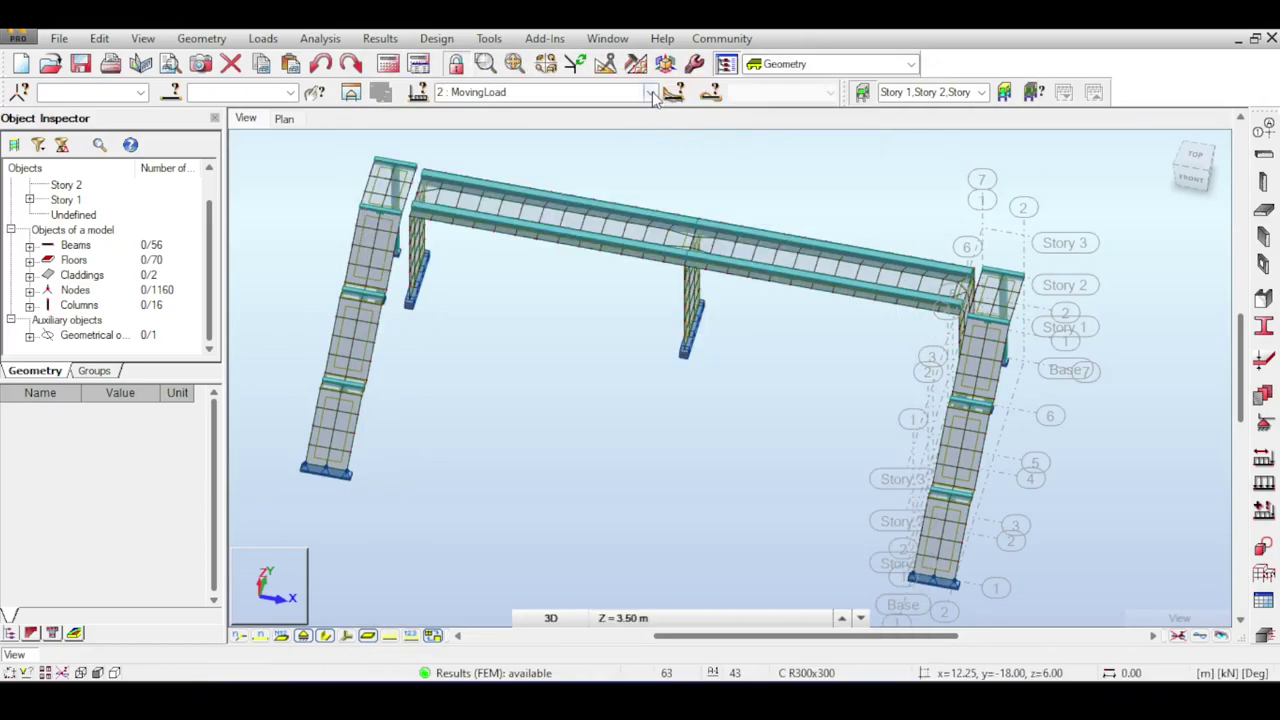
{"action": "left_click", "coordinate": [651, 92]}
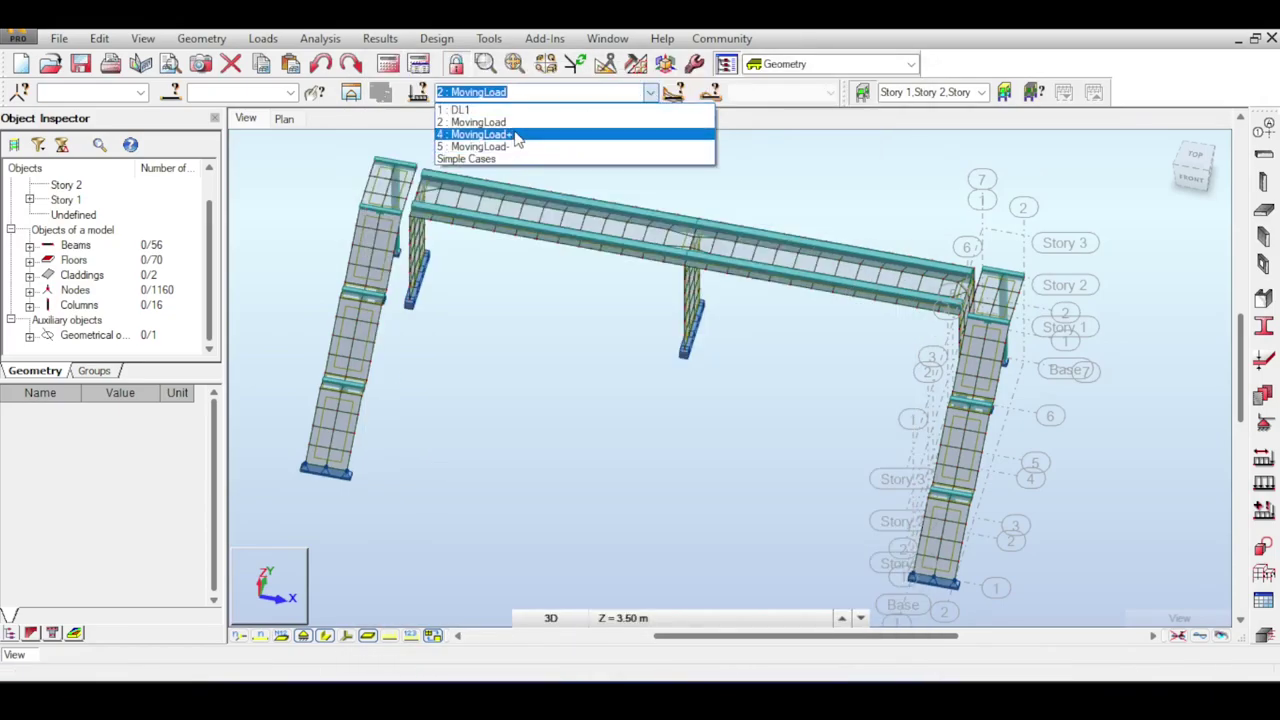
{"action": "left_click", "coordinate": [600, 121]}
{"action": "left_click", "coordinate": [678, 93]}
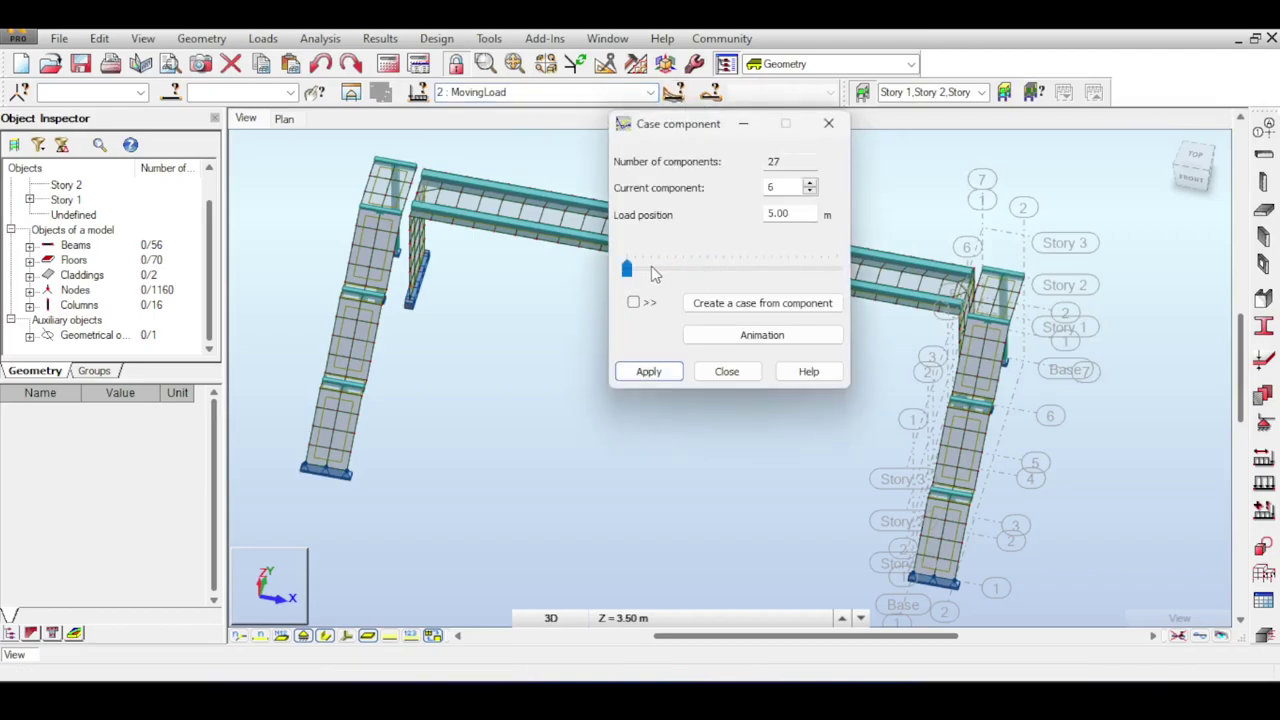
{"action": "left_click", "coordinate": [828, 124]}
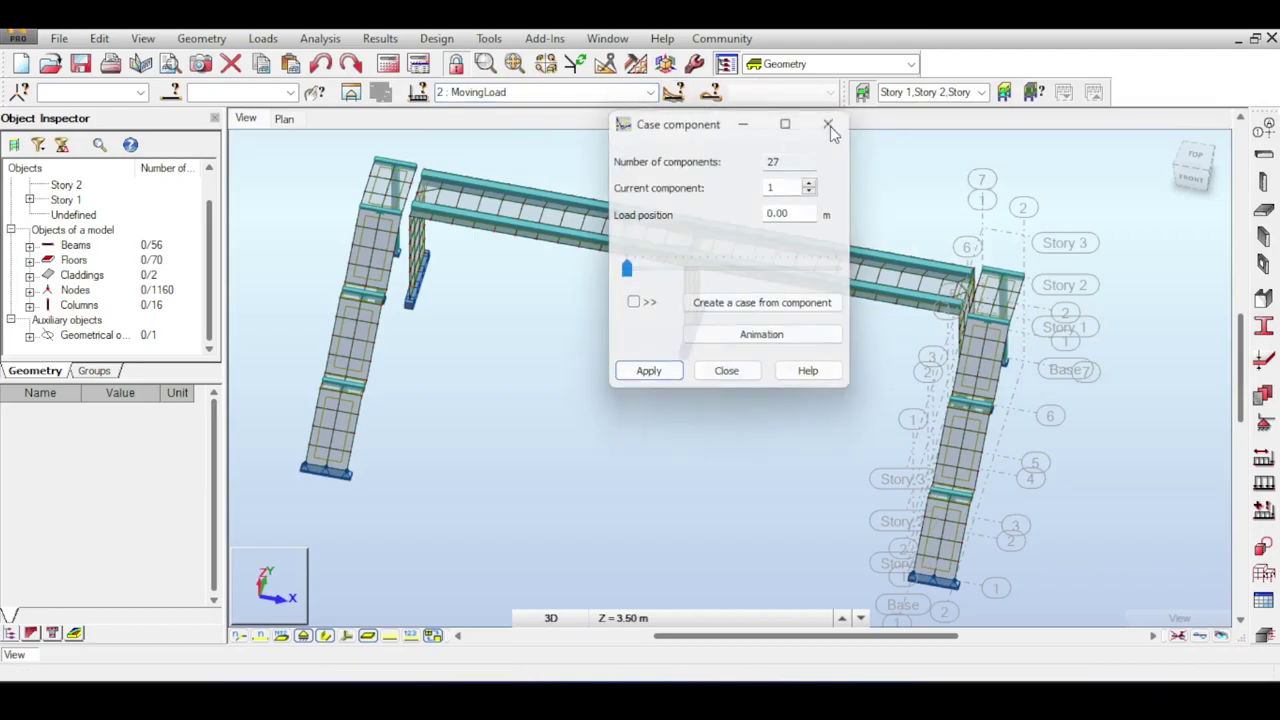
Show the My Moment diagram on the members for the MovingLoad case, enlarging and normalizing its scale.
{"action": "left_click", "coordinate": [380, 38]}
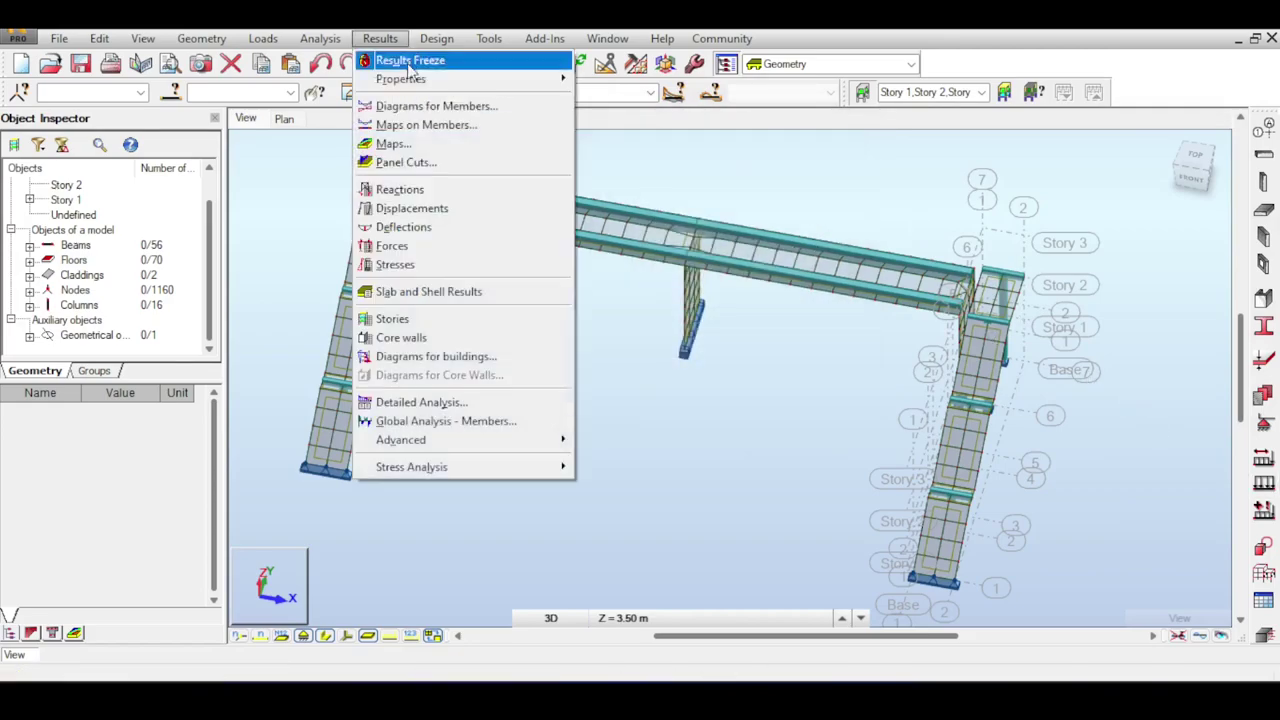
{"action": "left_click", "coordinate": [457, 106]}
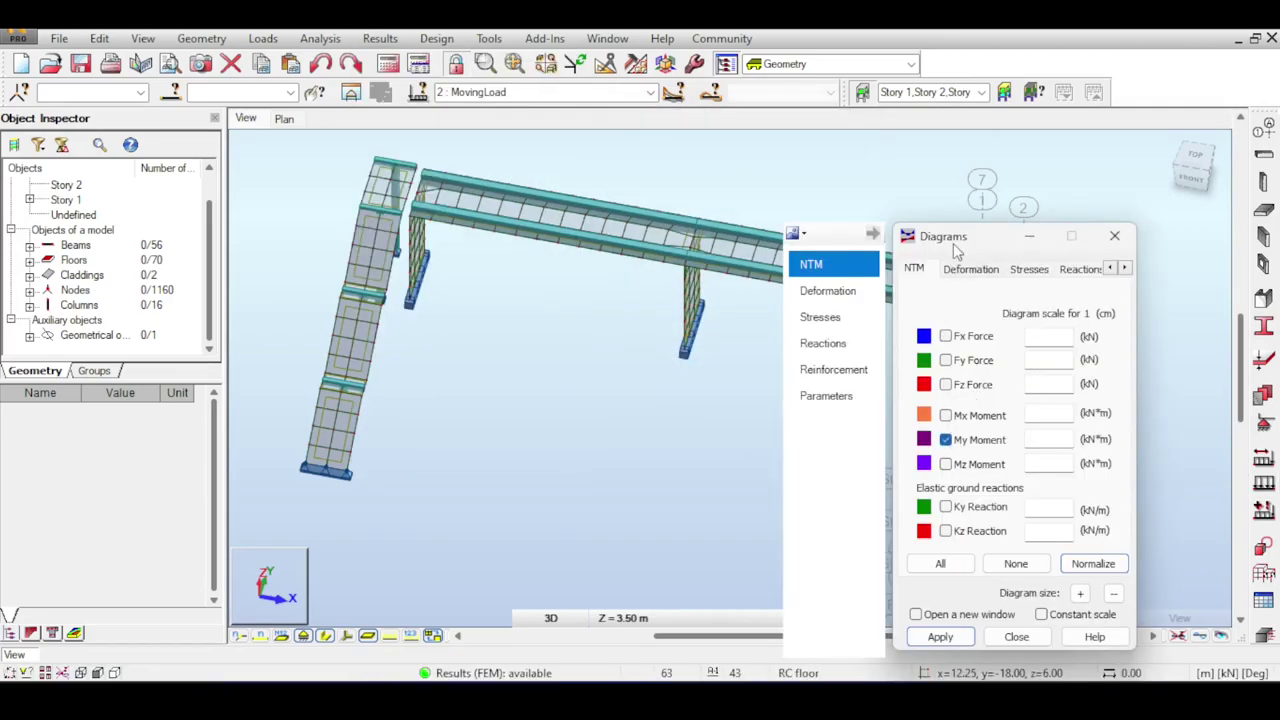
{"action": "left_click_drag", "start_coordinate": [955, 250], "coordinate": [975, 172]}
{"action": "left_click", "coordinate": [960, 559]}
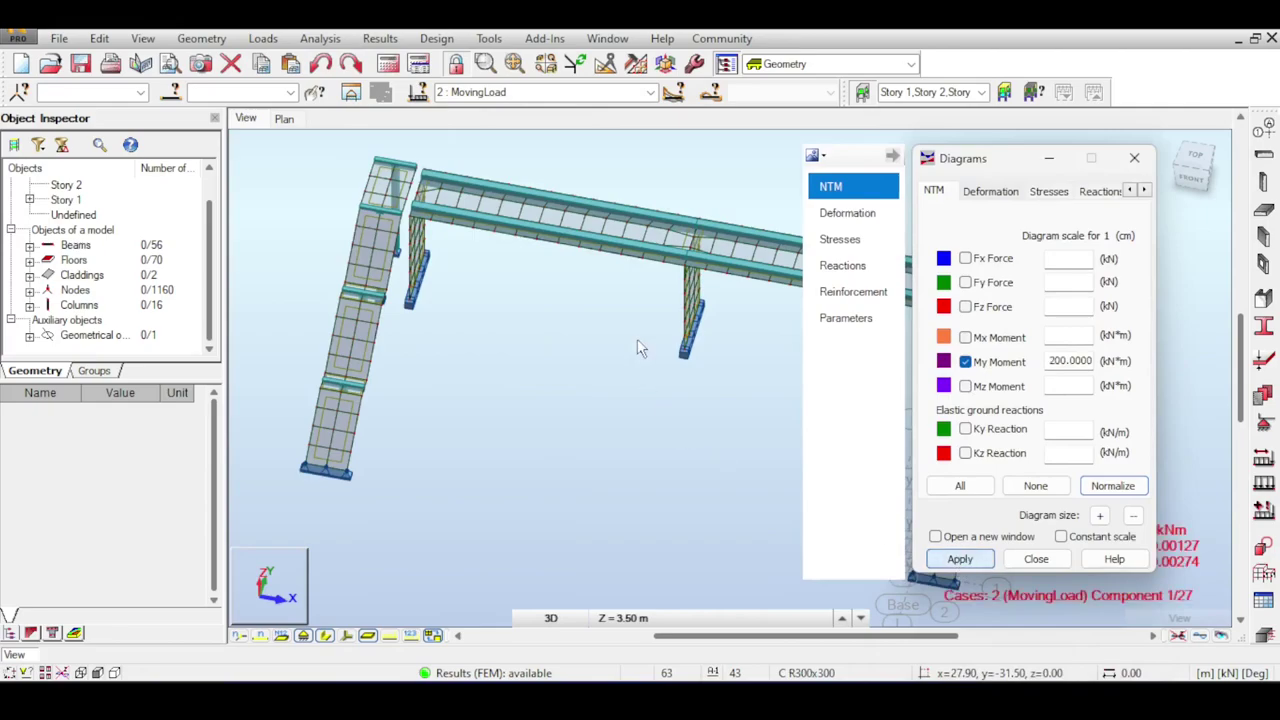
{"action": "left_click", "coordinate": [1100, 516]}
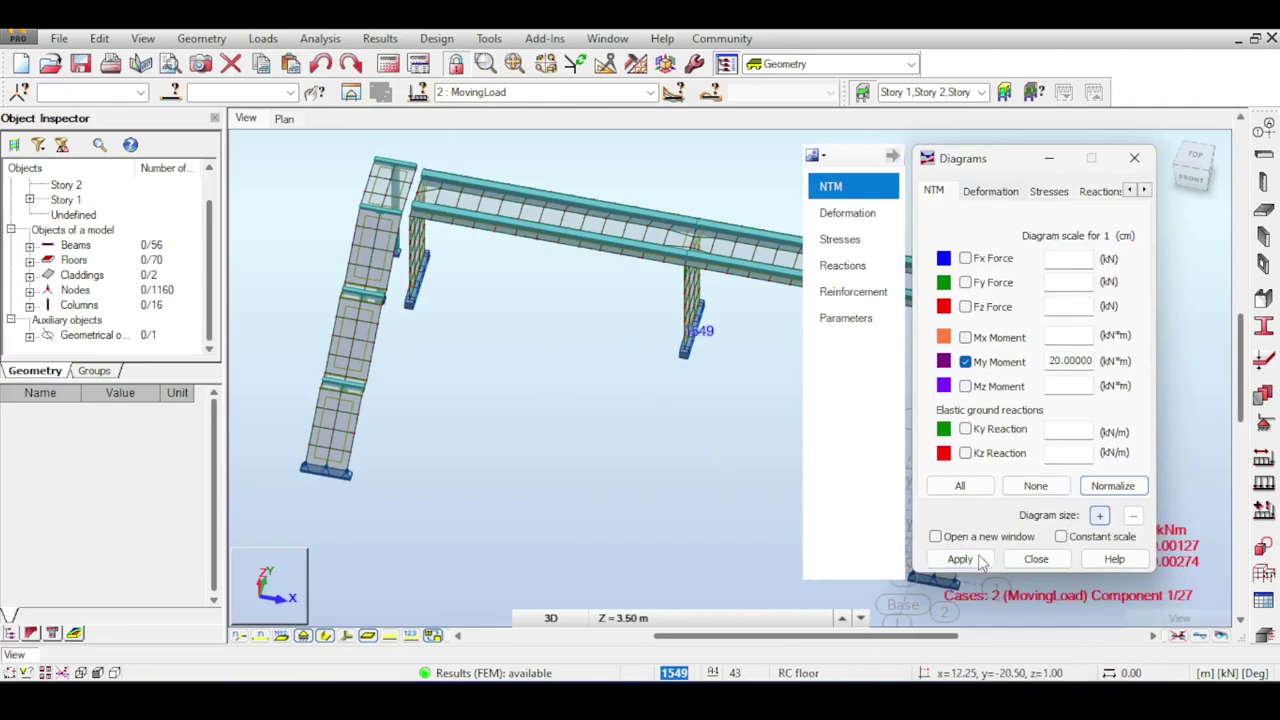
{"action": "left_click", "coordinate": [960, 559]}
{"action": "left_click", "coordinate": [1113, 485]}
{"action": "left_click", "coordinate": [960, 559]}
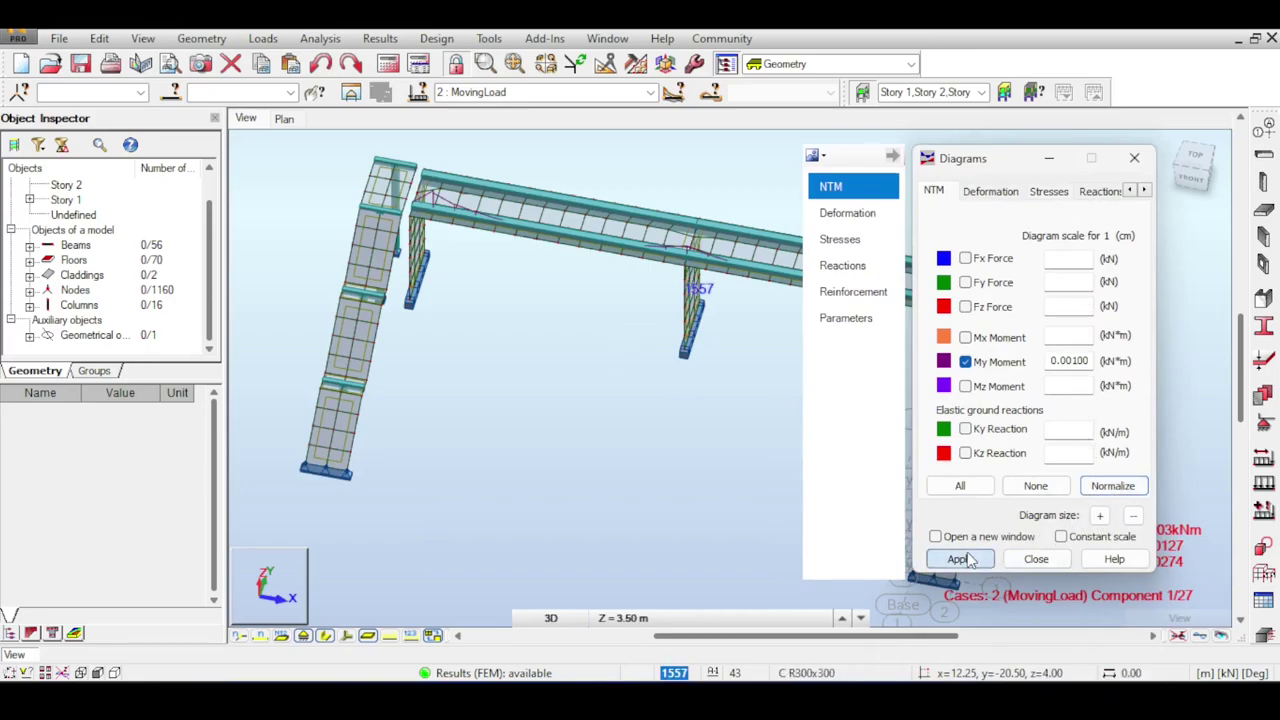
{"action": "left_click", "coordinate": [960, 559]}
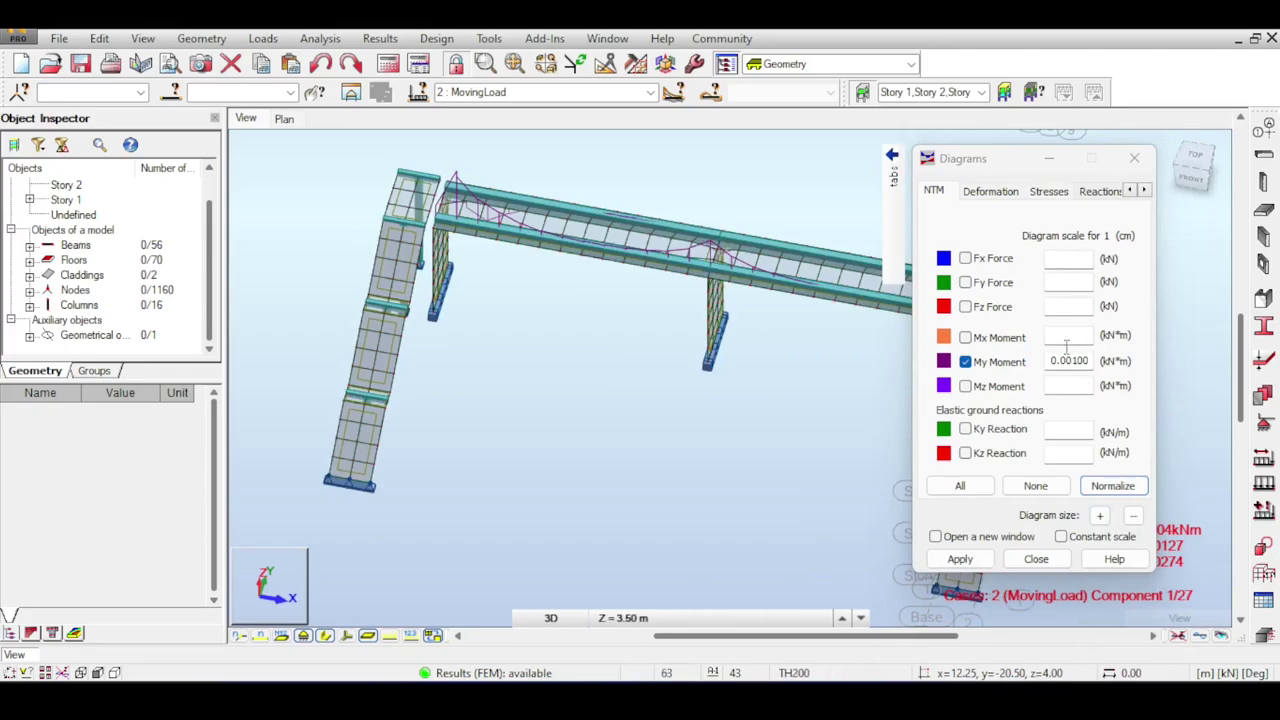
Advance the MovingLoad case from its first component using the case component controls and normalize the My Moment diagram scale.
{"action": "left_click", "coordinate": [1196, 174]}
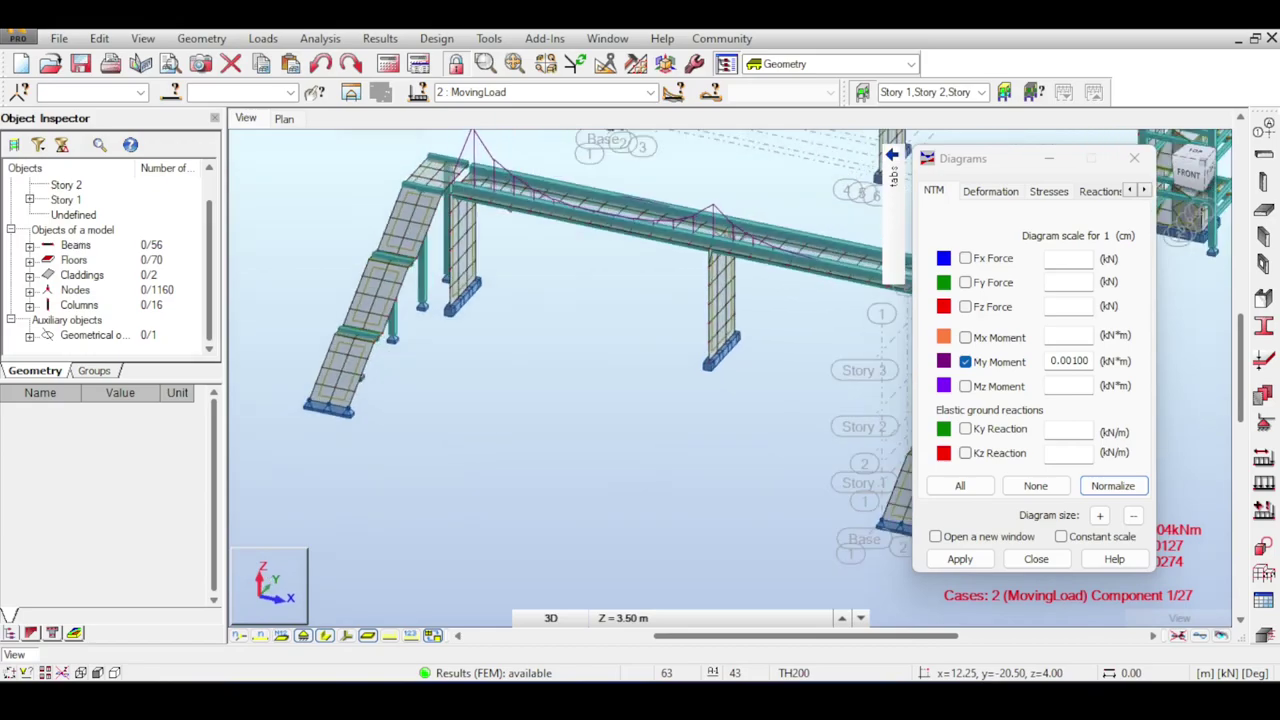
{"action": "middle_click_drag", "start_coordinate": [468, 193], "coordinate": [502, 251]}
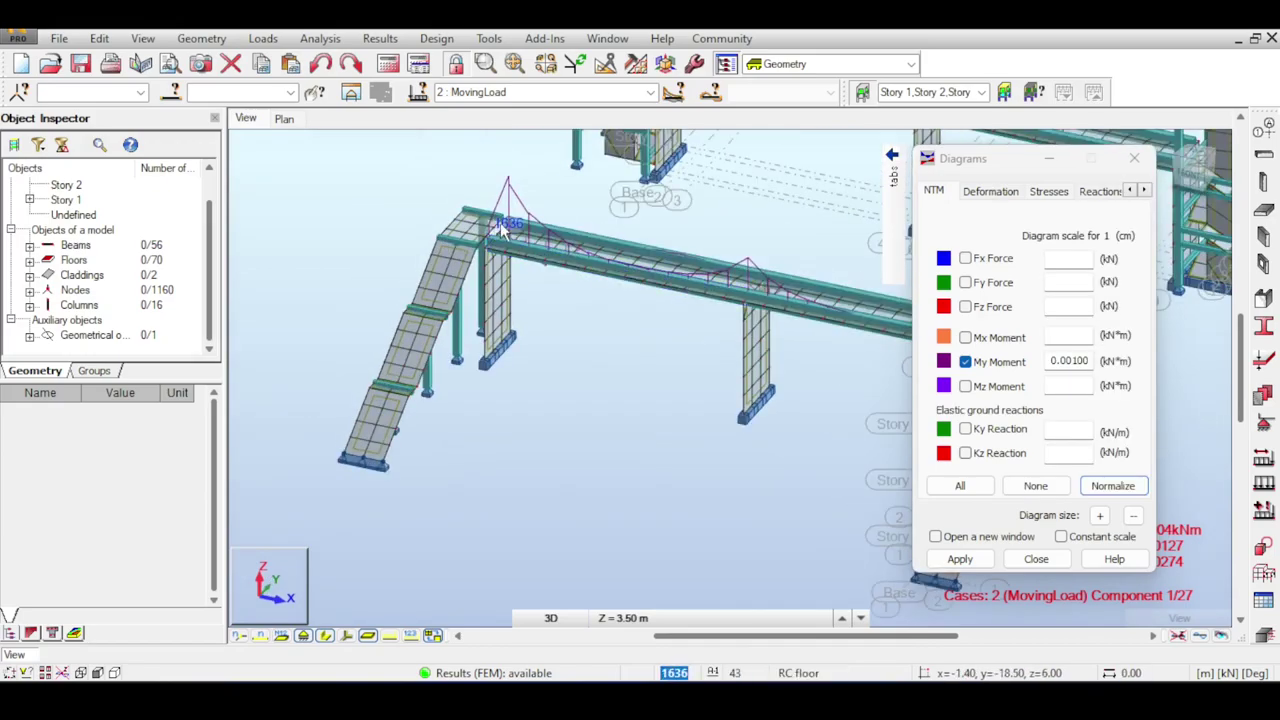
{"action": "scroll", "coordinate": [502, 251], "scroll_direction": "up", "scroll_amount": 1}
{"action": "left_click", "coordinate": [673, 92]}
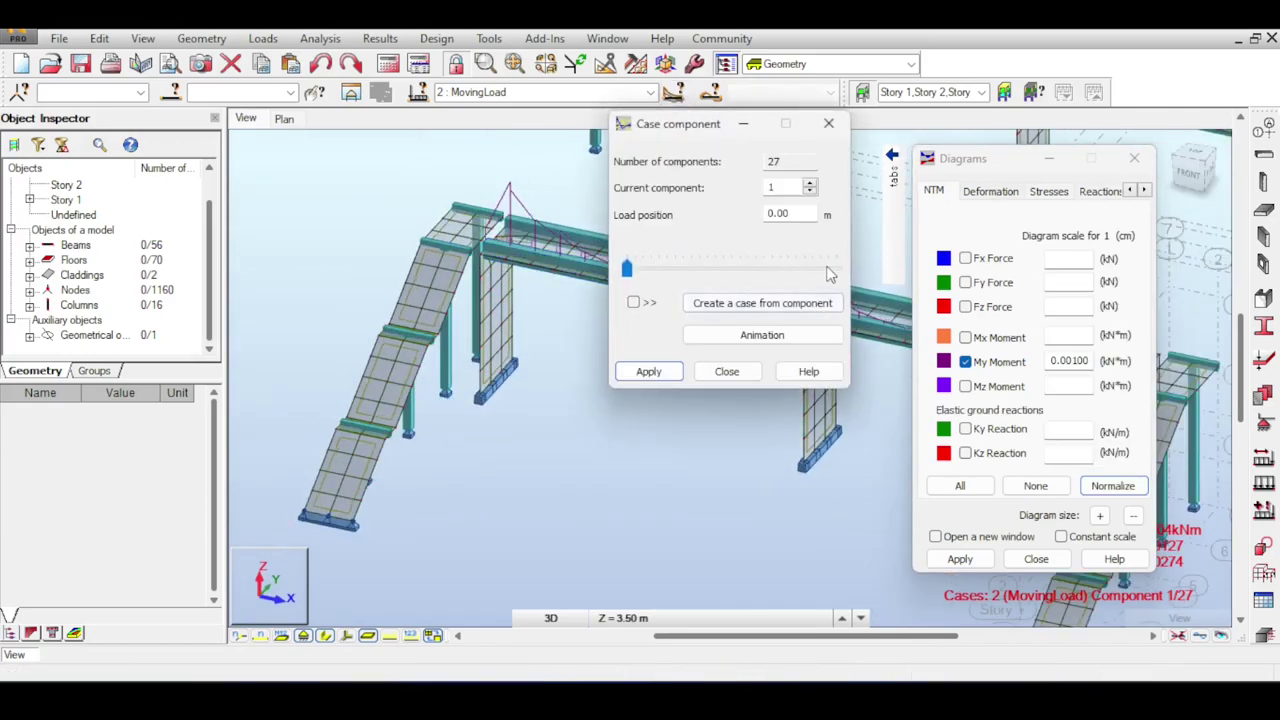
{"action": "left_click", "coordinate": [810, 186]}
{"action": "left_click", "coordinate": [810, 186]}
{"action": "left_click", "coordinate": [810, 186]}
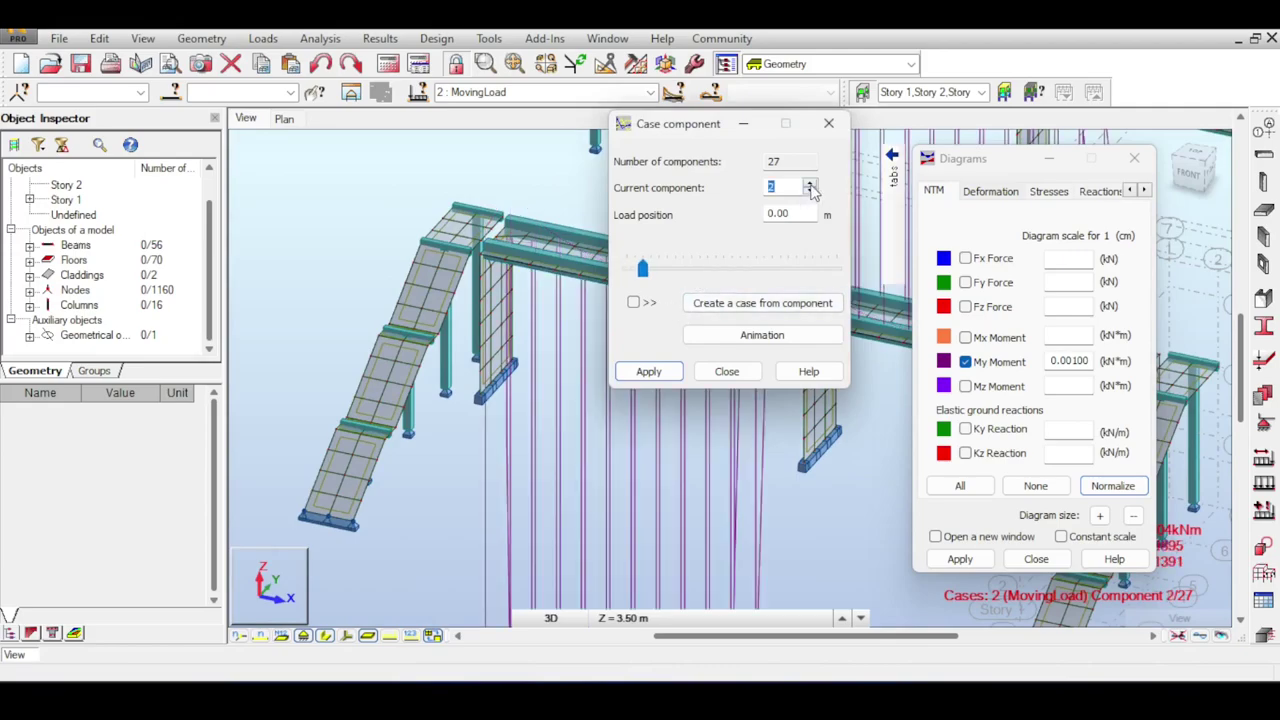
{"action": "left_click_drag", "start_coordinate": [700, 123], "coordinate": [881, 138]}
{"action": "left_click", "coordinate": [1113, 485]}
Step the MovingLoad case forward to component 8, at the 7 m load position, to review the My diagram.
{"action": "left_click", "coordinate": [967, 199]}
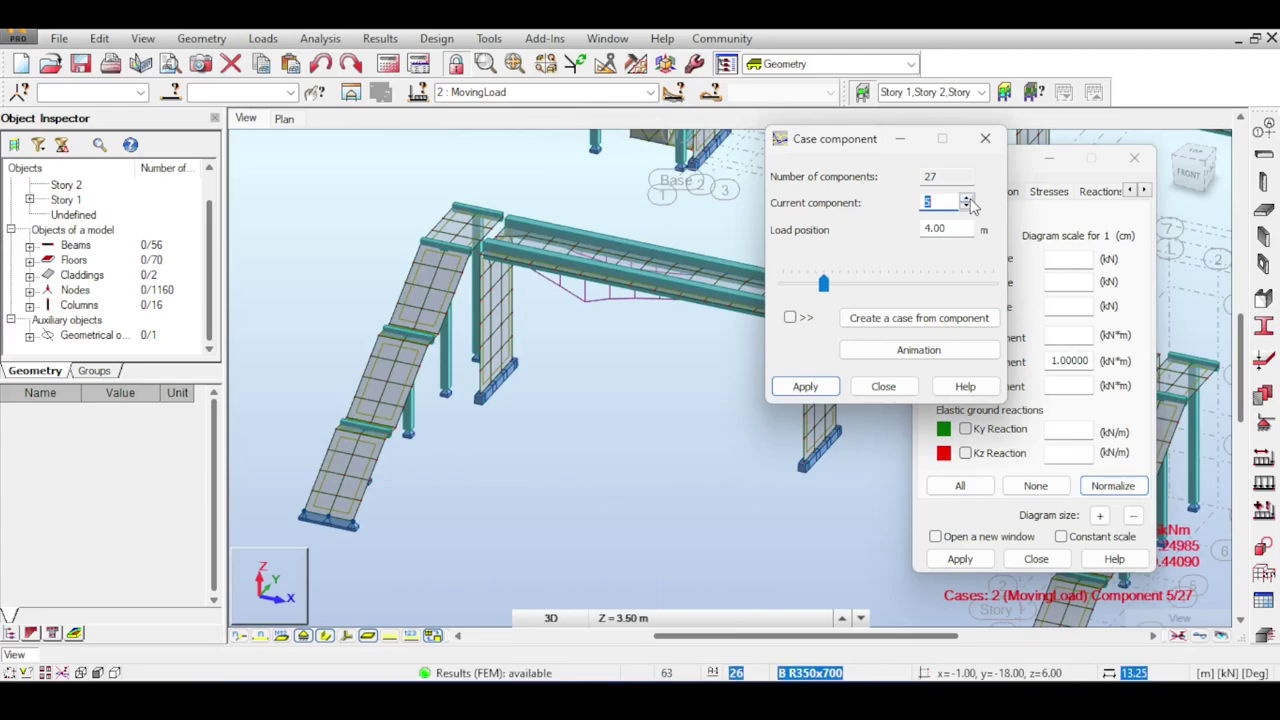
{"action": "left_click", "coordinate": [967, 199]}
{"action": "left_click", "coordinate": [967, 199]}
{"action": "left_click", "coordinate": [967, 199]}
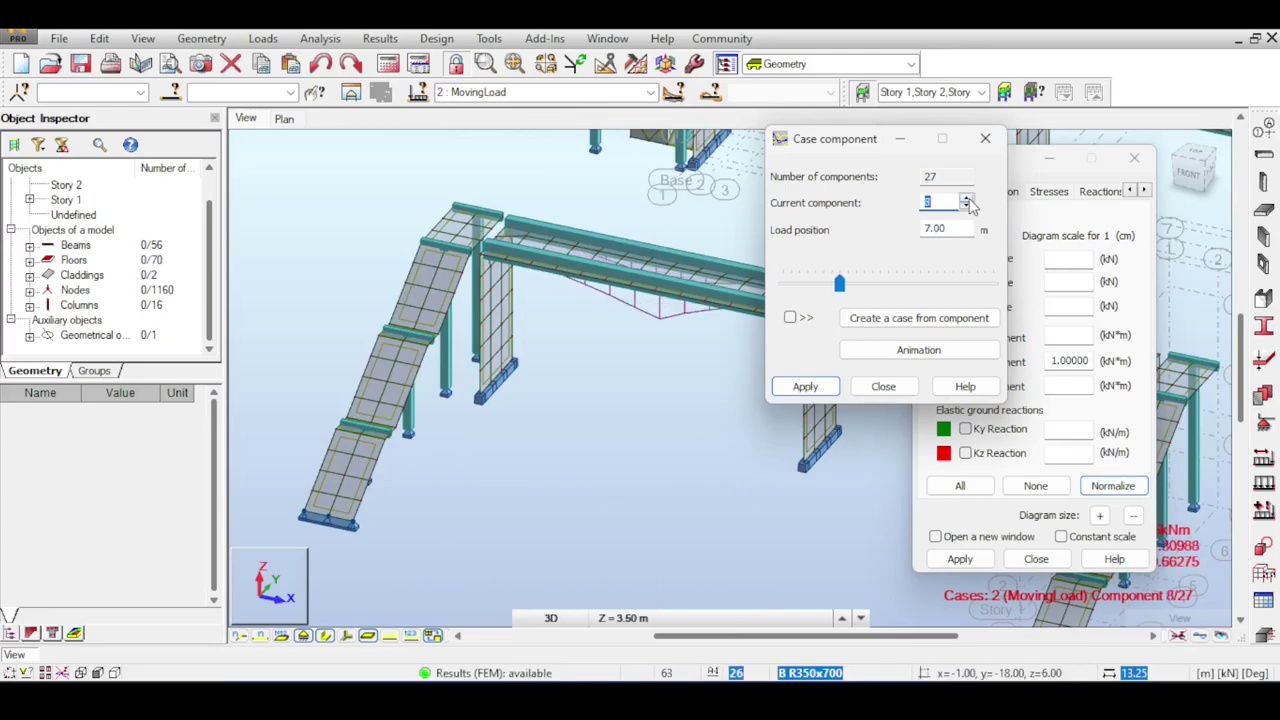
Switch to load case 4: MovingLoad+ and normalize its My Moment diagram to view the envelope.
{"action": "left_click", "coordinate": [650, 92]}
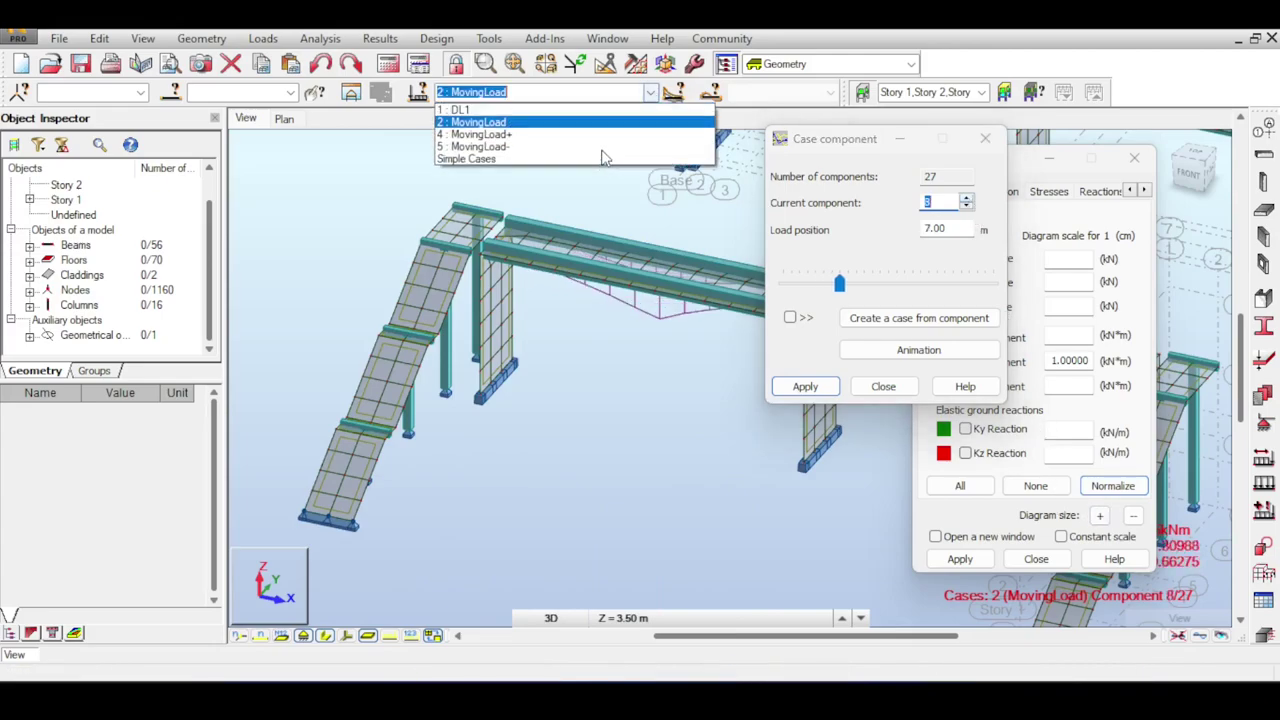
{"action": "left_click", "coordinate": [610, 146]}
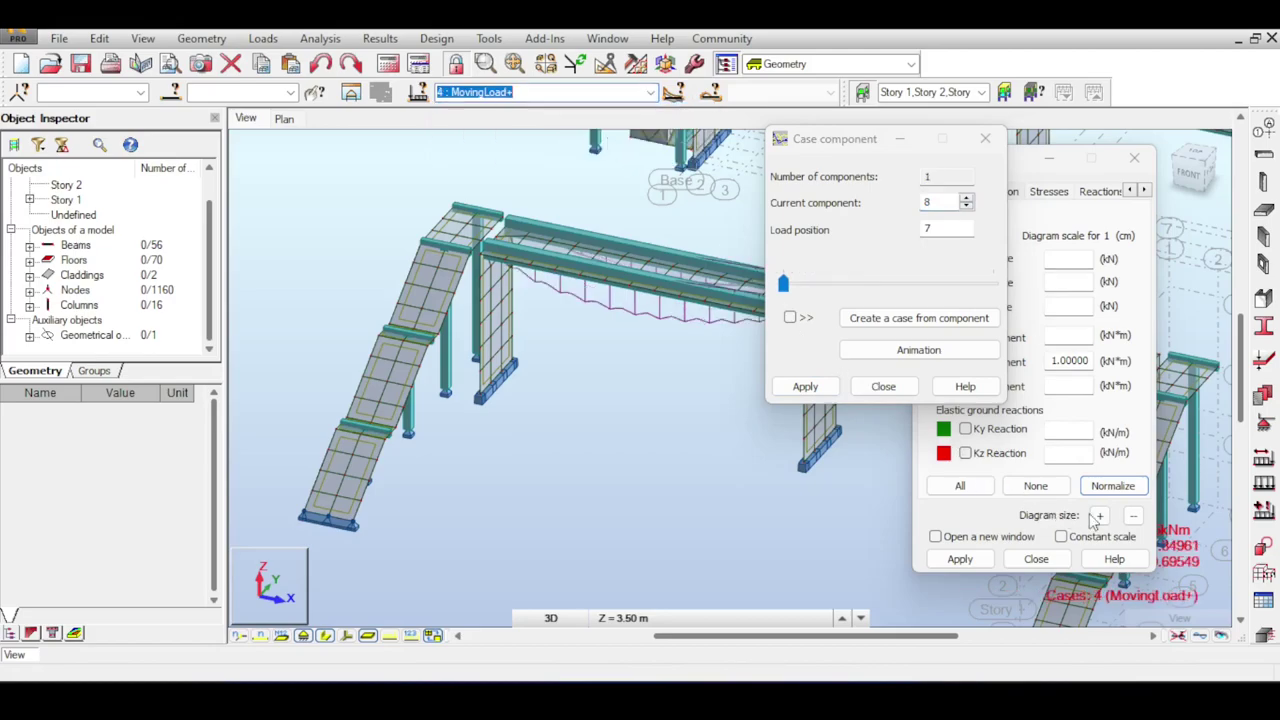
{"action": "left_click", "coordinate": [1110, 486]}
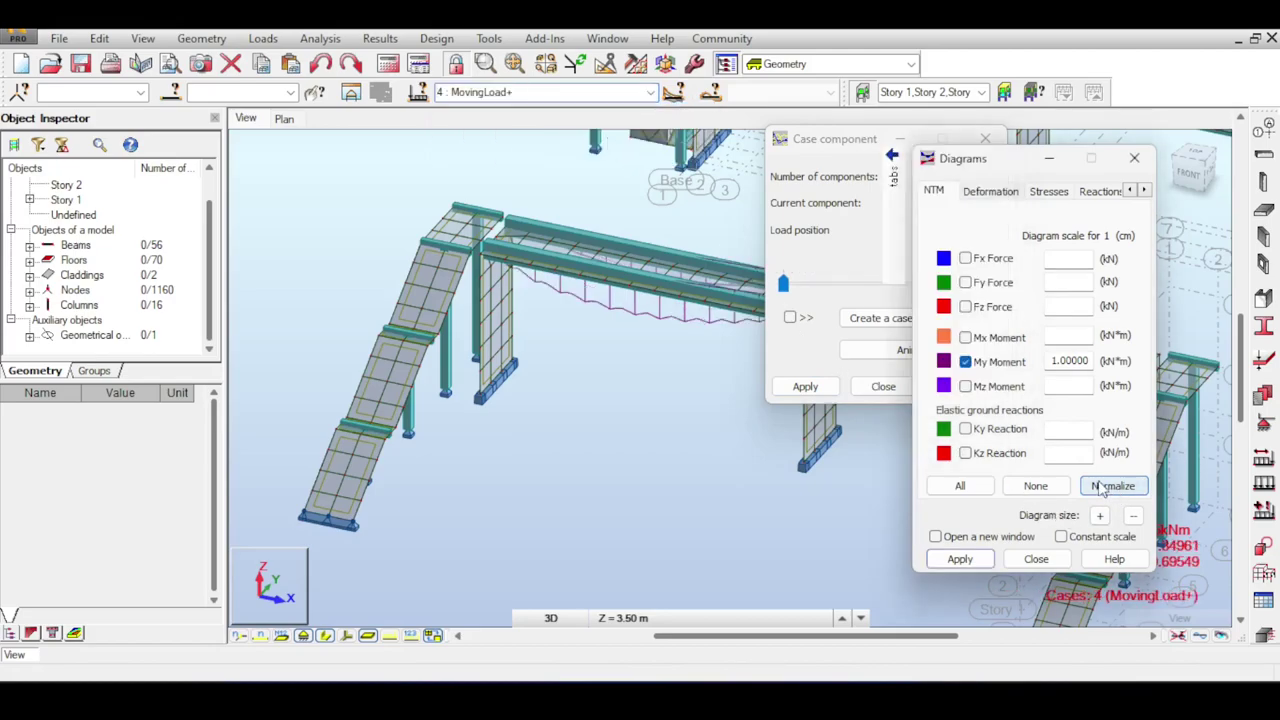
Return to load case 2: MovingLoad and step its current component back to 6.
{"action": "left_click", "coordinate": [650, 92]}
{"action": "left_click", "coordinate": [598, 124]}
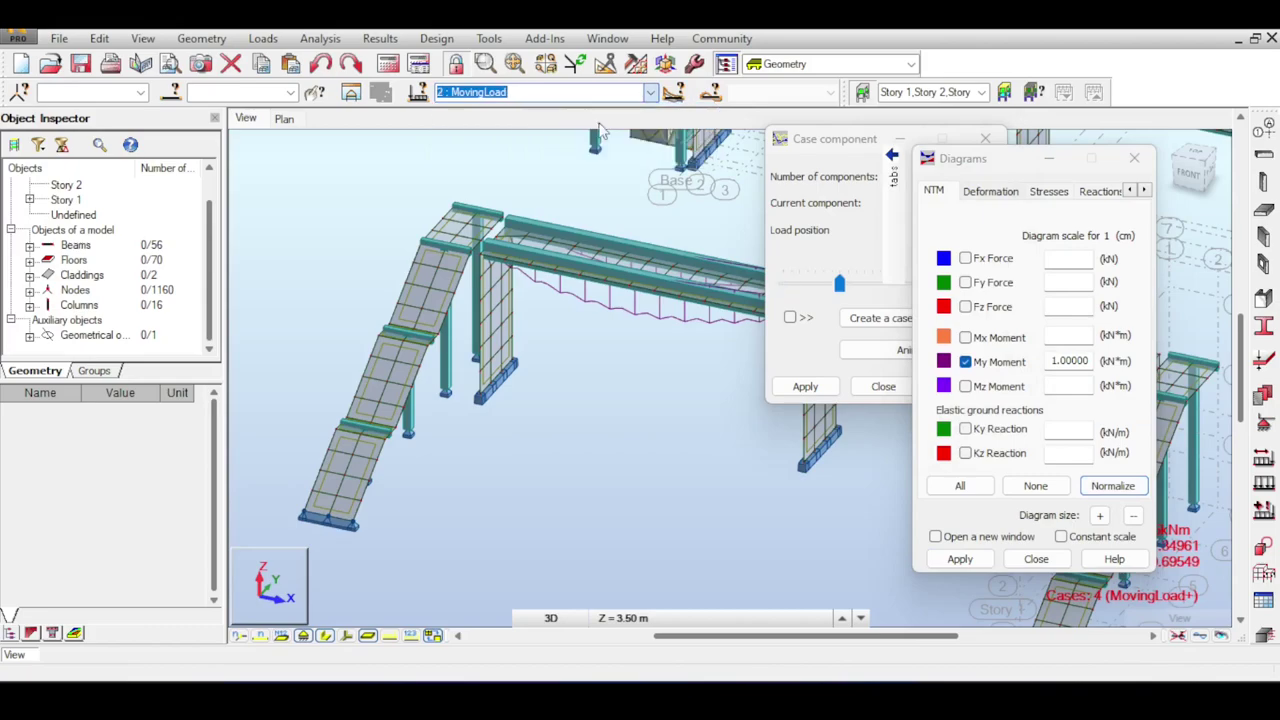
{"action": "left_click_drag", "start_coordinate": [817, 140], "coordinate": [657, 124]}
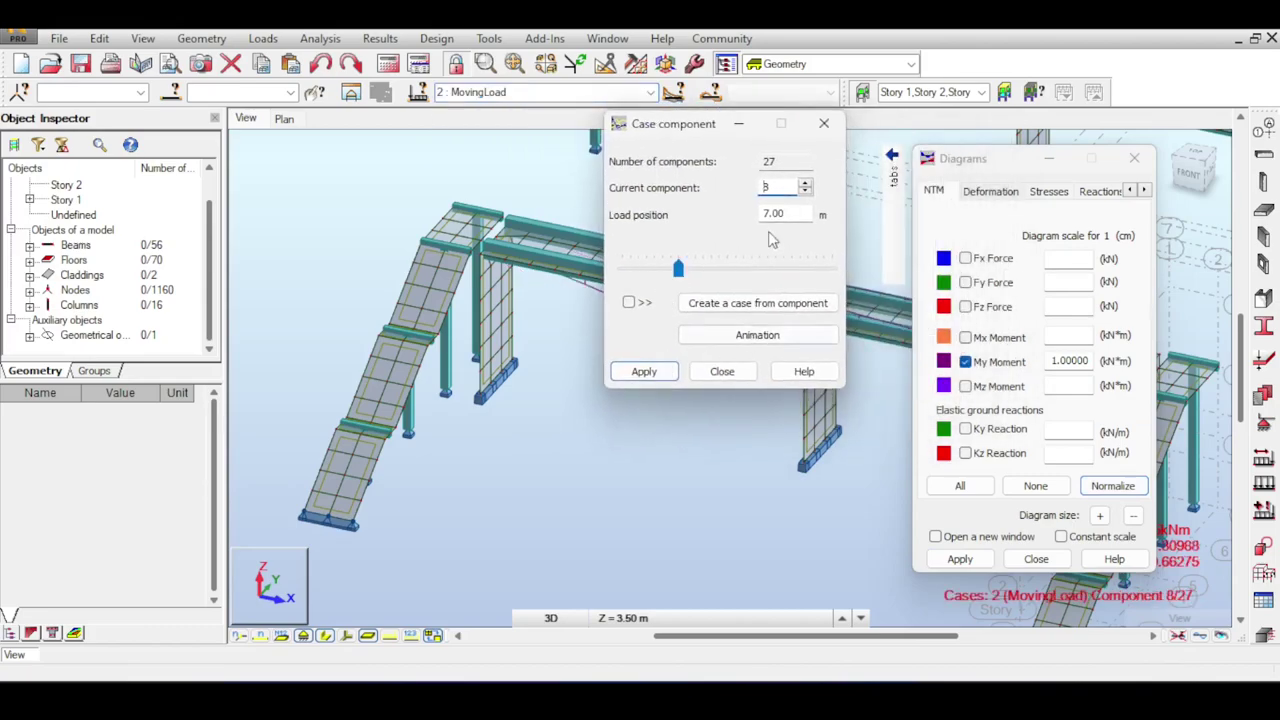
{"action": "left_click", "coordinate": [805, 193]}
{"action": "left_click", "coordinate": [805, 193]}
{"action": "left_click", "coordinate": [805, 193]}
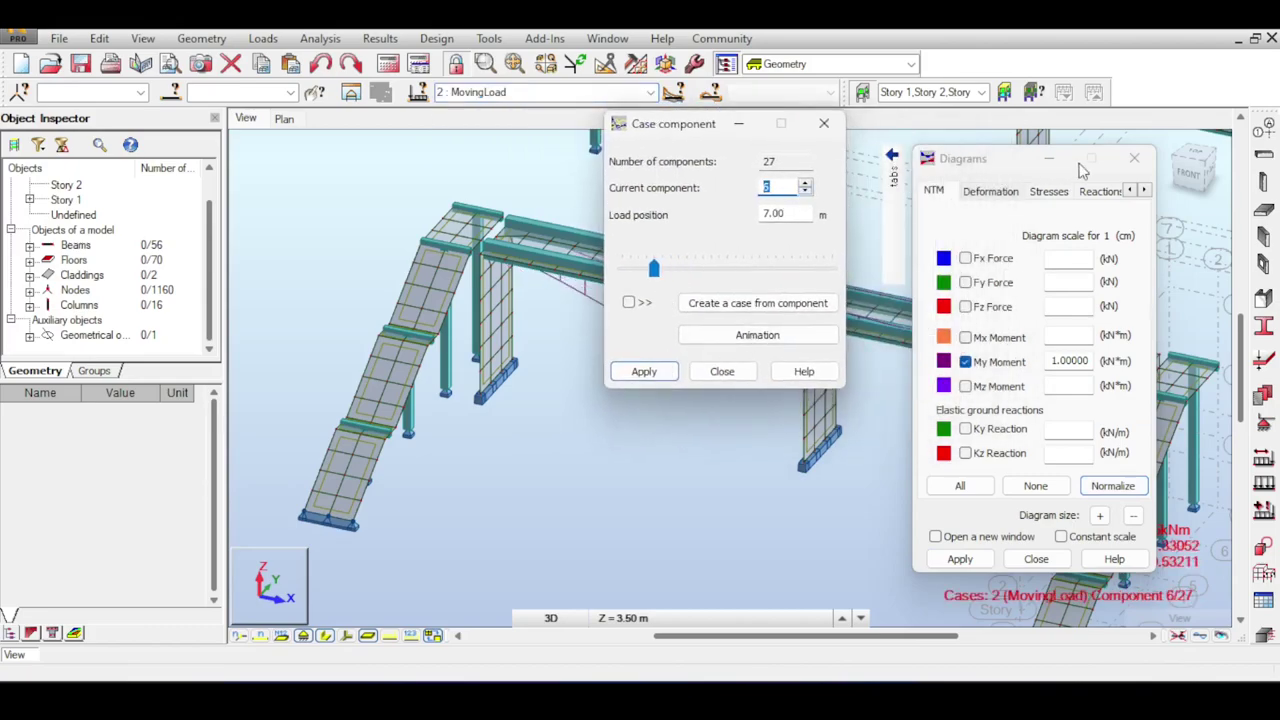
Clear the Diagrams dialog from the view and step the moving load forward to component 8, at 7 m.
{"action": "left_click", "coordinate": [1134, 160]}
{"action": "left_click_drag", "start_coordinate": [720, 132], "coordinate": [346, 152]}
{"action": "left_click", "coordinate": [432, 203]}
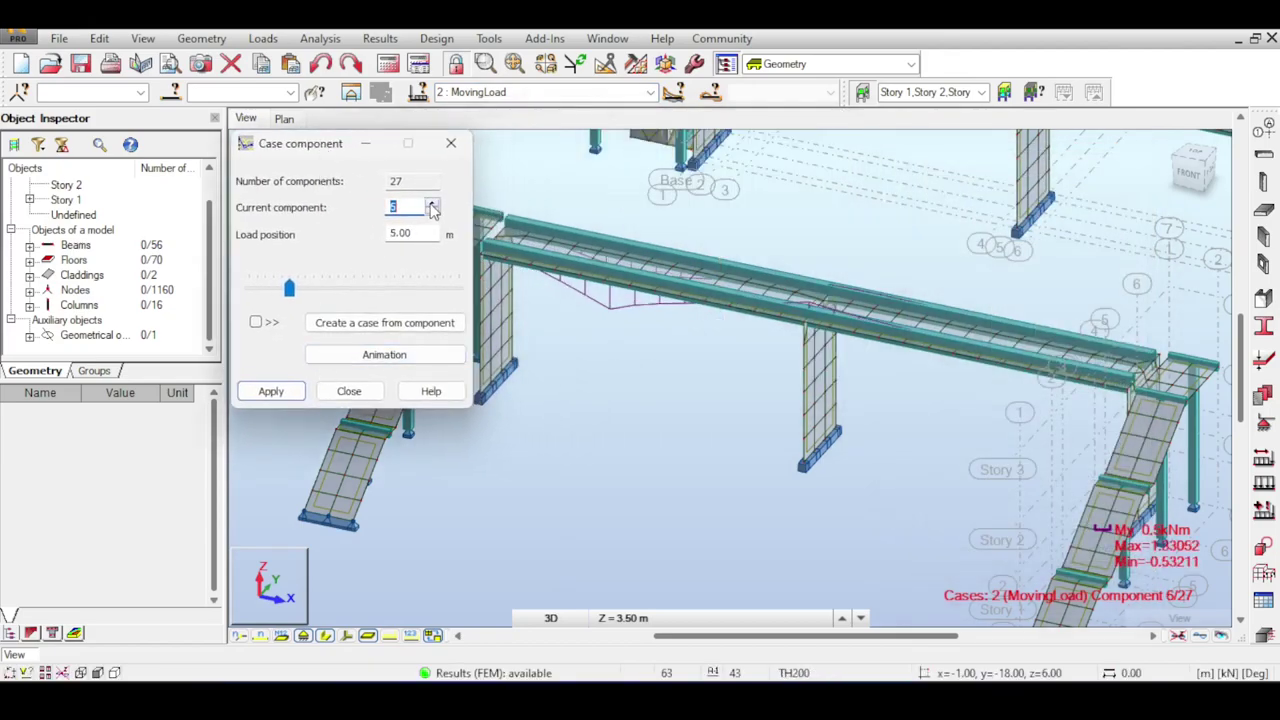
{"action": "left_click", "coordinate": [432, 203]}
{"action": "left_click", "coordinate": [432, 203]}
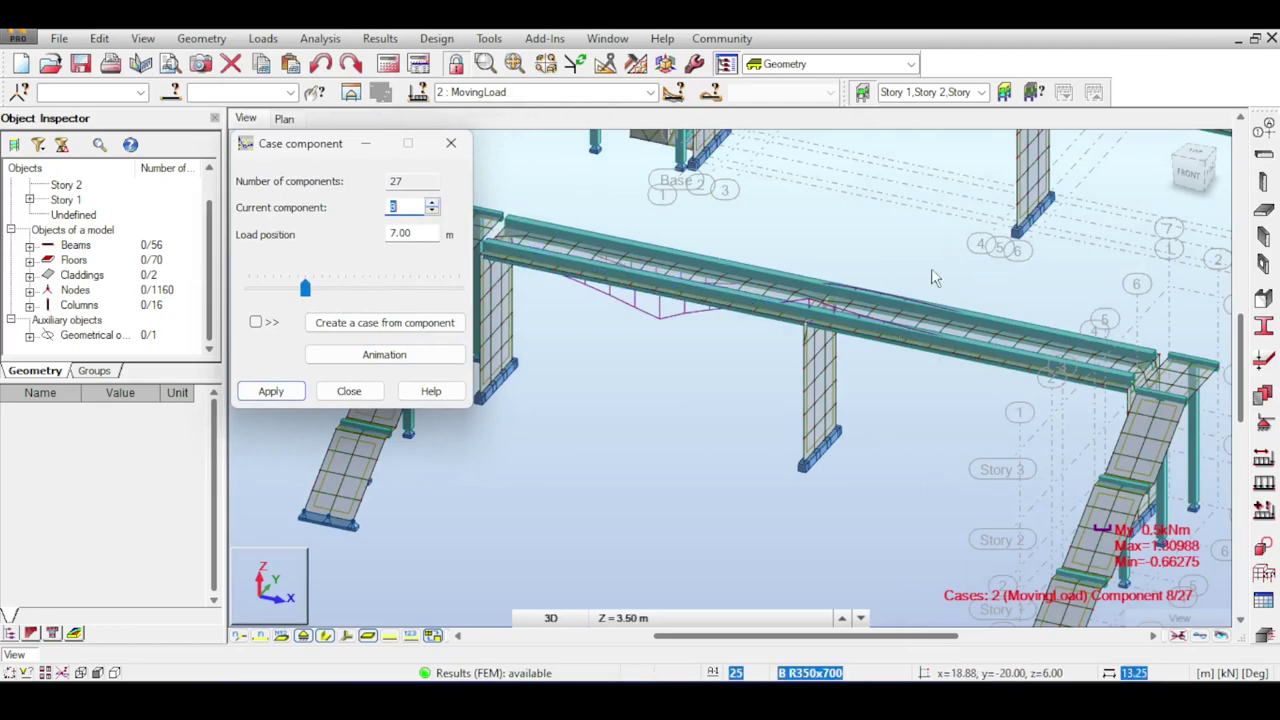
Hide the section shapes and display the member diagrams with value labels, differentiated positive and negative values, and solid filling.
{"action": "left_click", "coordinate": [326, 636]}
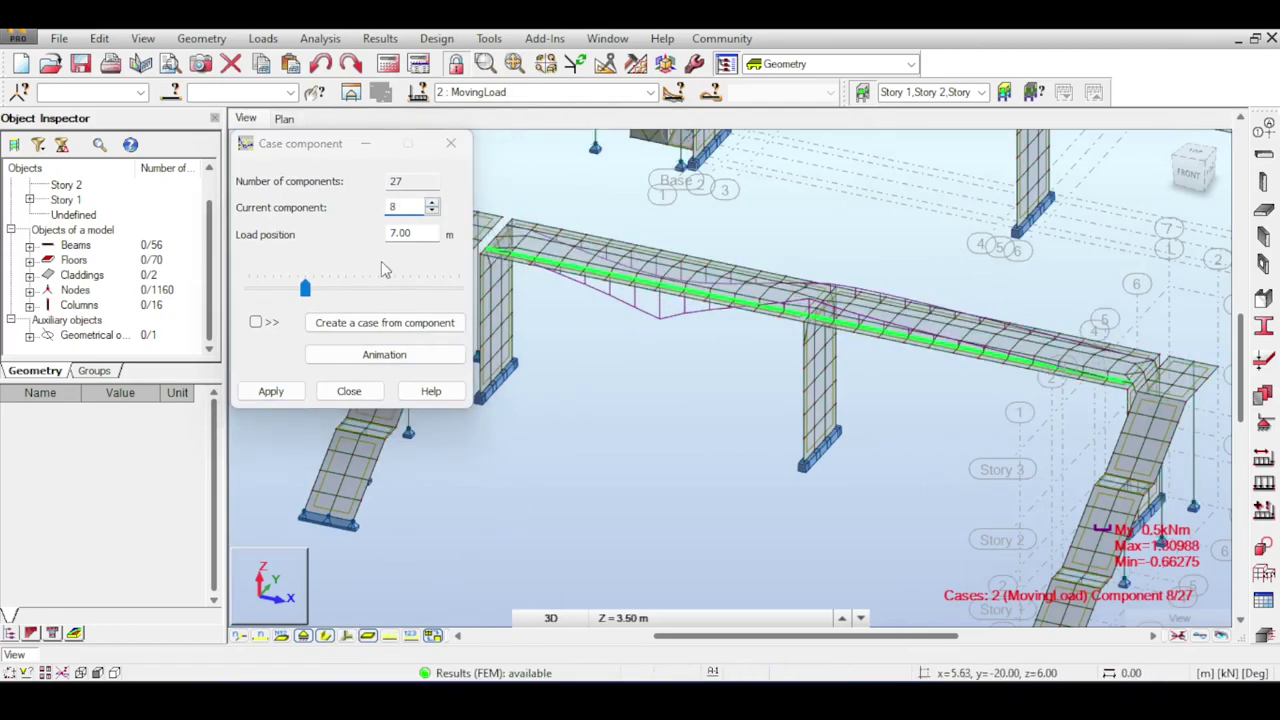
{"action": "left_click", "coordinate": [380, 38]}
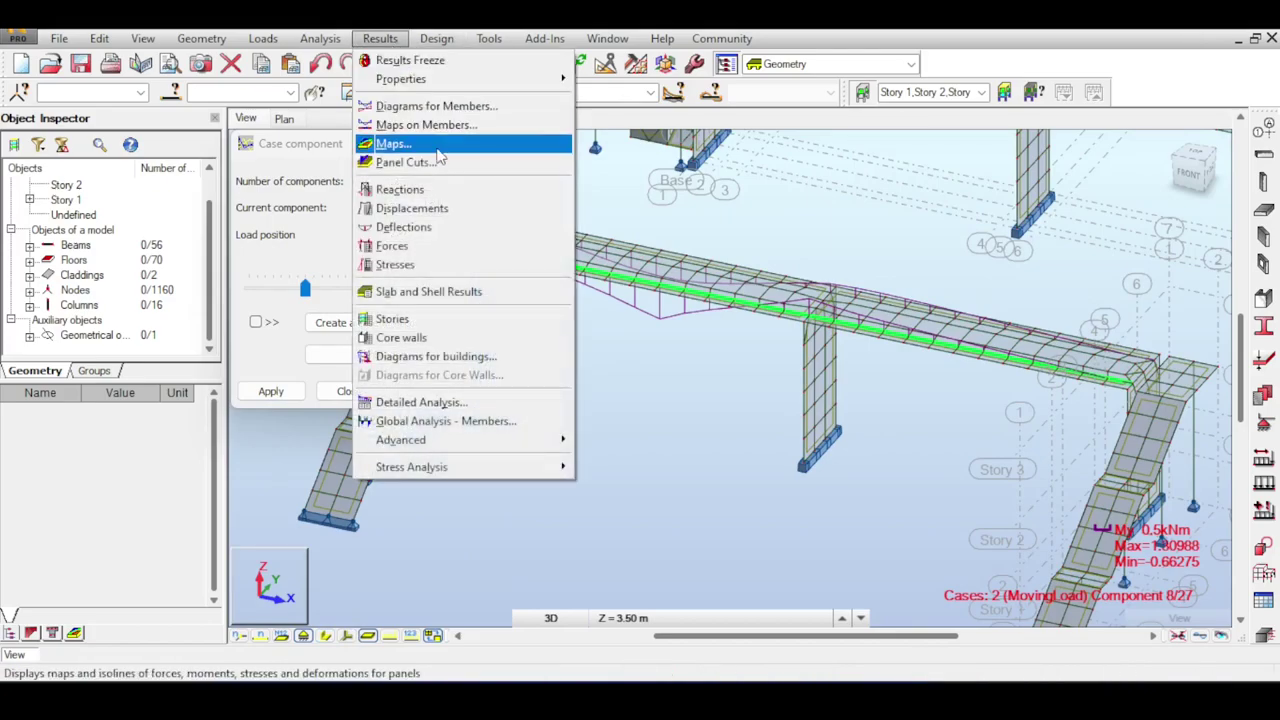
{"action": "left_click", "coordinate": [470, 106]}
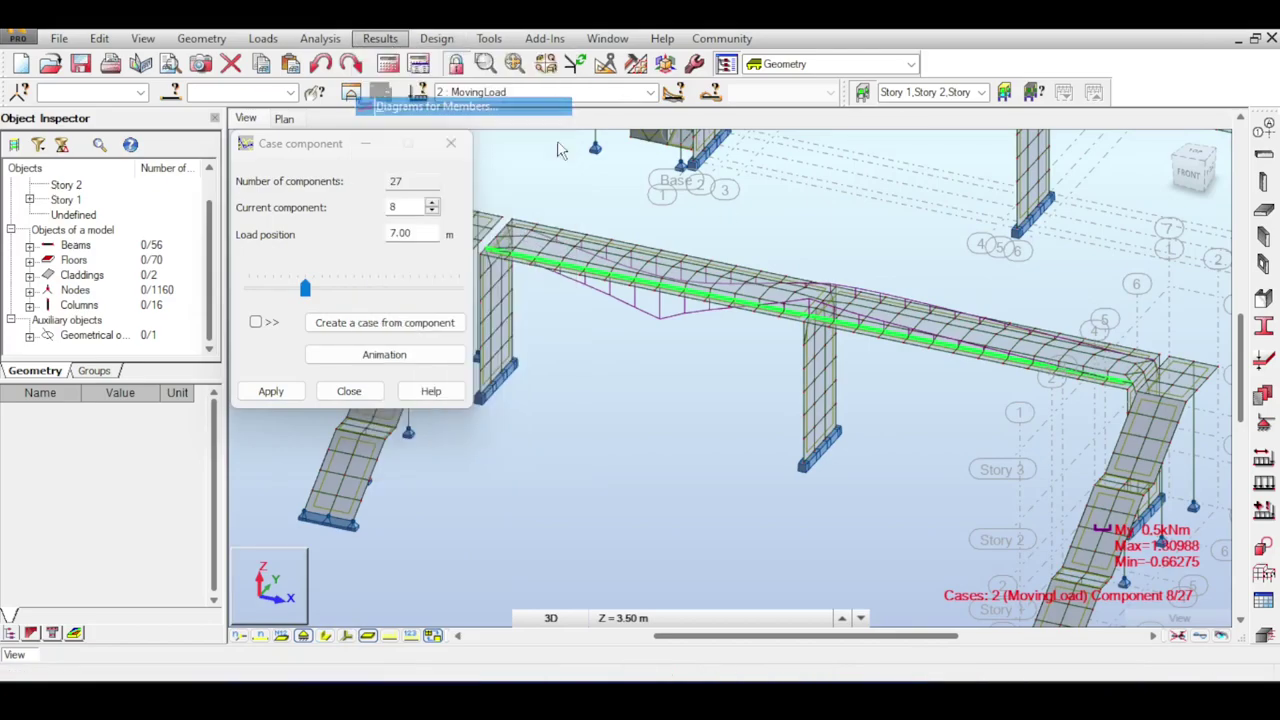
{"action": "left_click", "coordinate": [846, 318]}
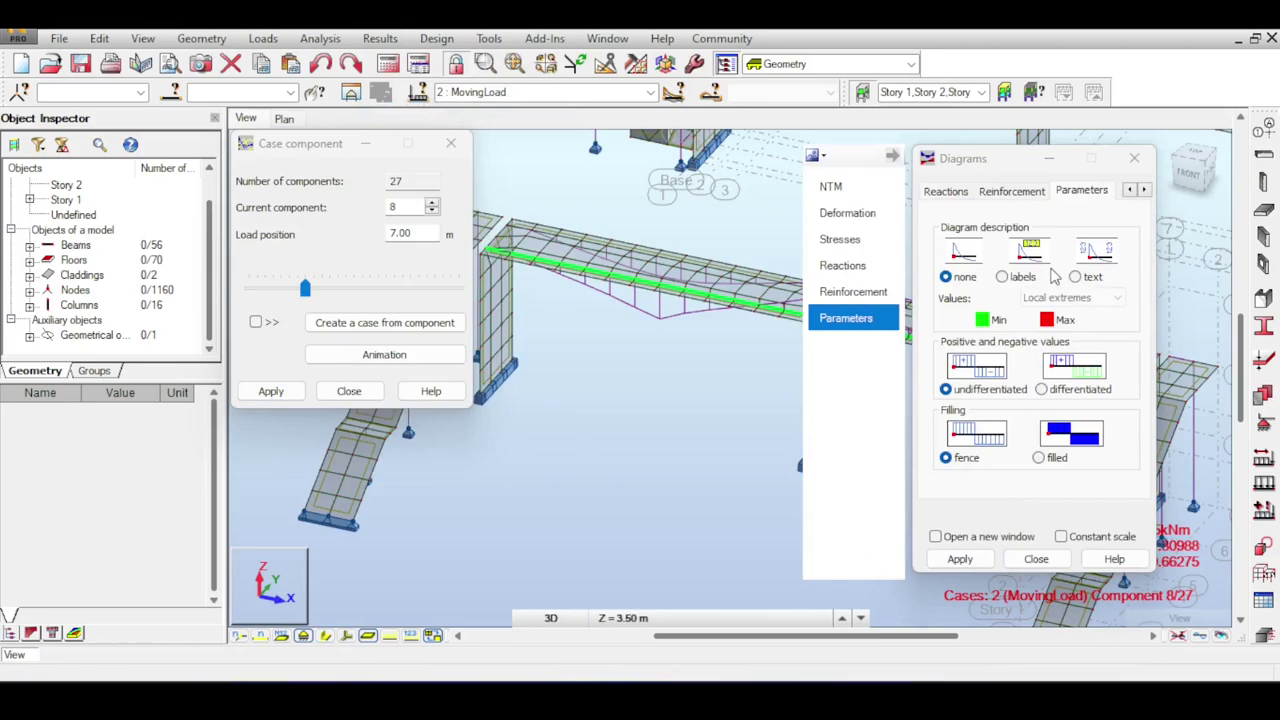
{"action": "left_click", "coordinate": [1040, 458]}
{"action": "left_click", "coordinate": [960, 559]}
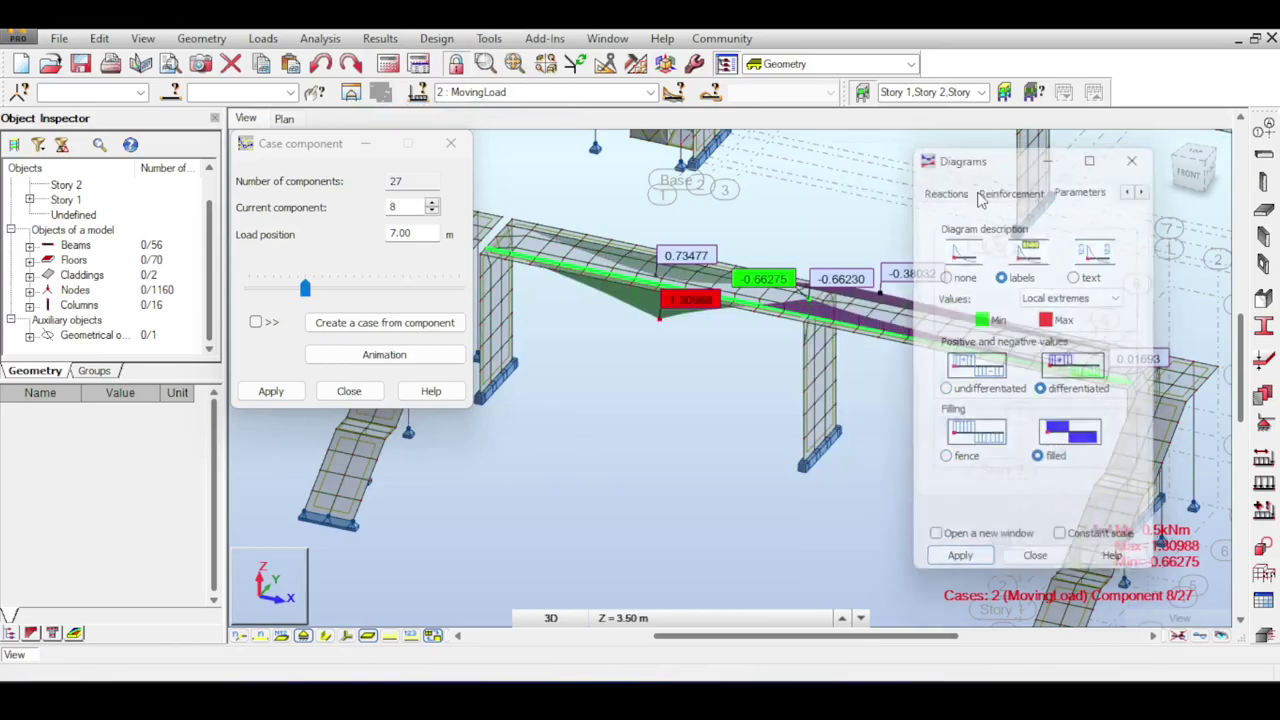
Step the MovingLoad case from component 9 through 25 and review the labelled My moments at each load position.
{"action": "left_click", "coordinate": [431, 203]}
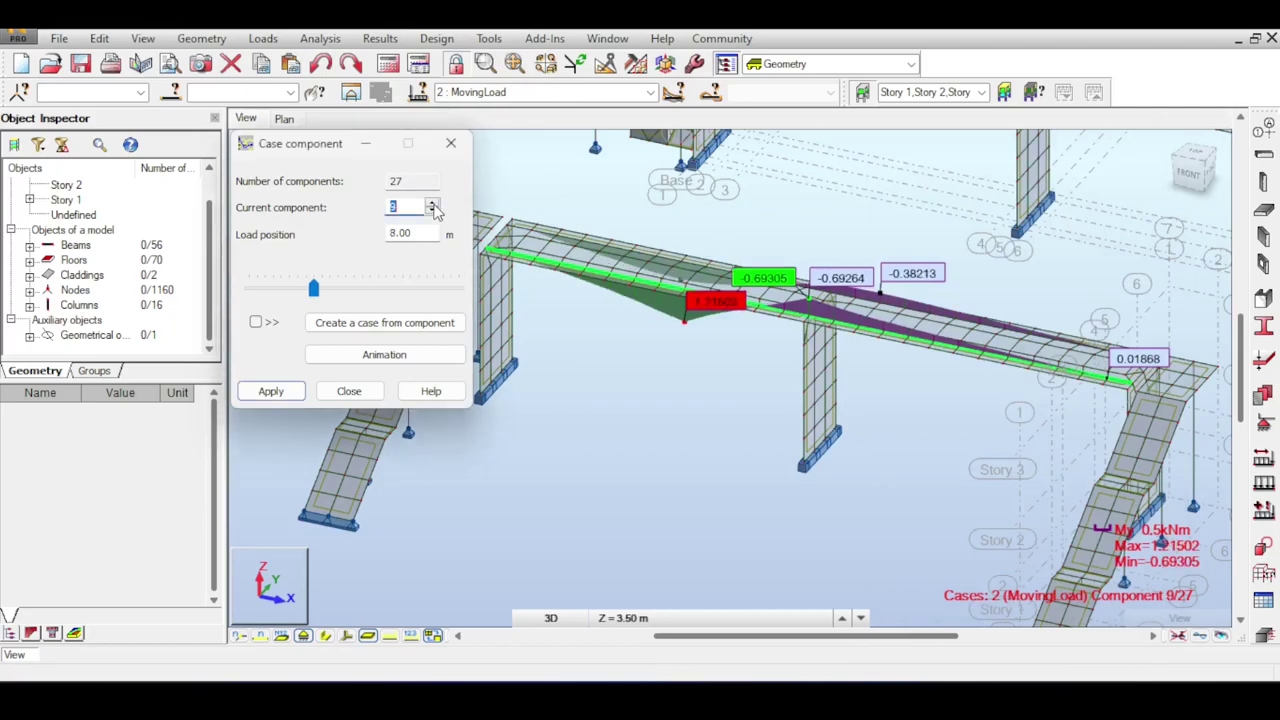
{"action": "left_click", "coordinate": [431, 203]}
{"action": "left_click", "coordinate": [431, 203]}
{"action": "left_click", "coordinate": [431, 203]}
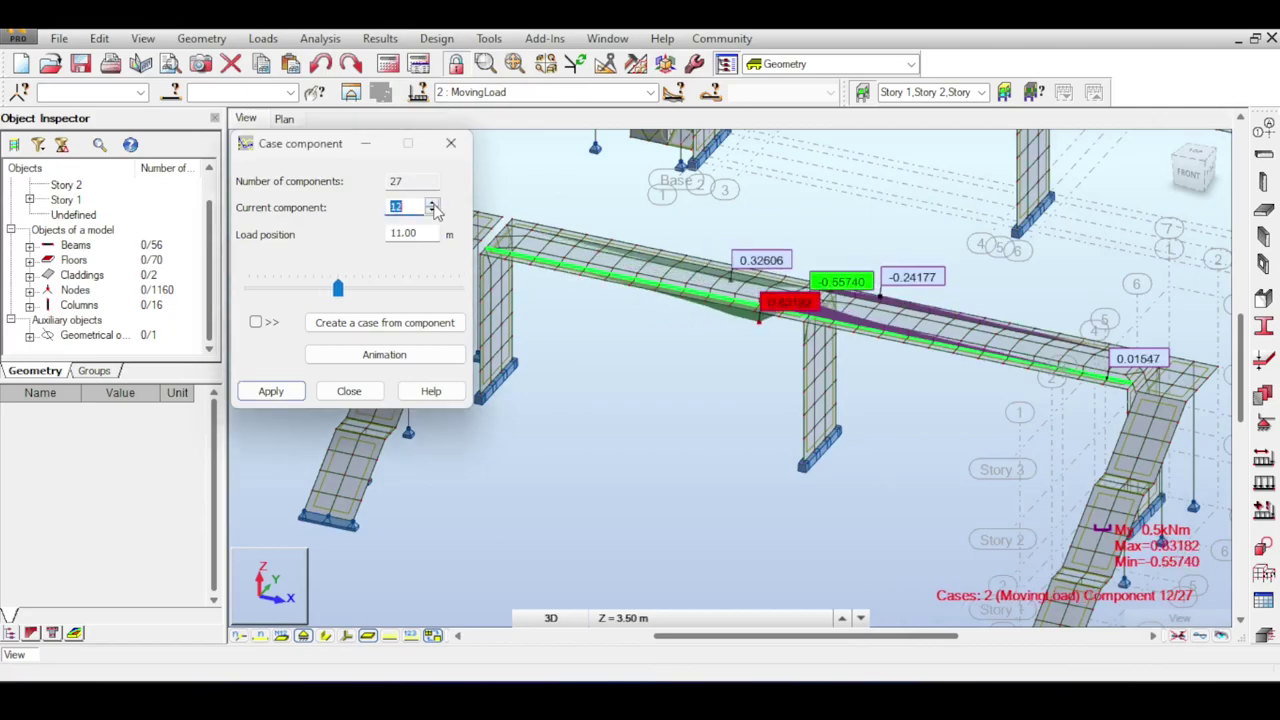
{"action": "left_click", "coordinate": [431, 203]}
{"action": "left_click", "coordinate": [431, 203]}
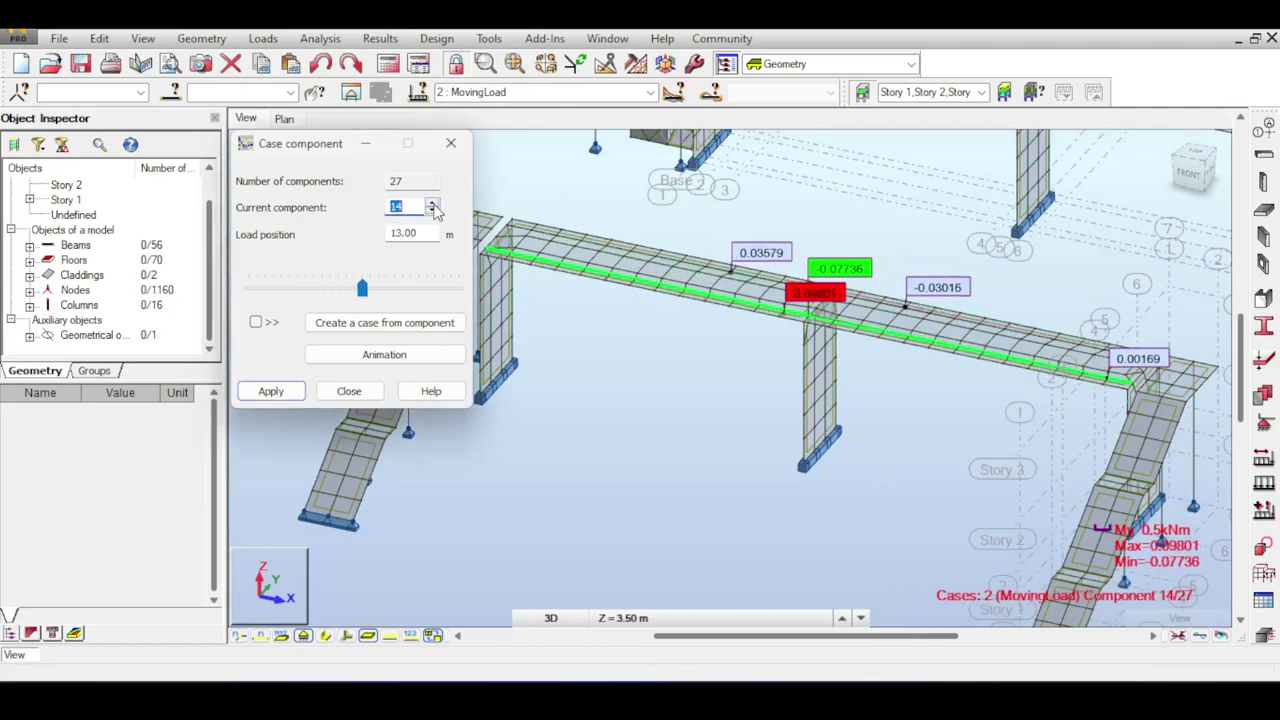
{"action": "left_click", "coordinate": [431, 203]}
{"action": "left_click", "coordinate": [431, 203]}
{"action": "left_click", "coordinate": [431, 203]}
{"action": "left_click", "coordinate": [431, 203]}
{"action": "left_click", "coordinate": [431, 203]}
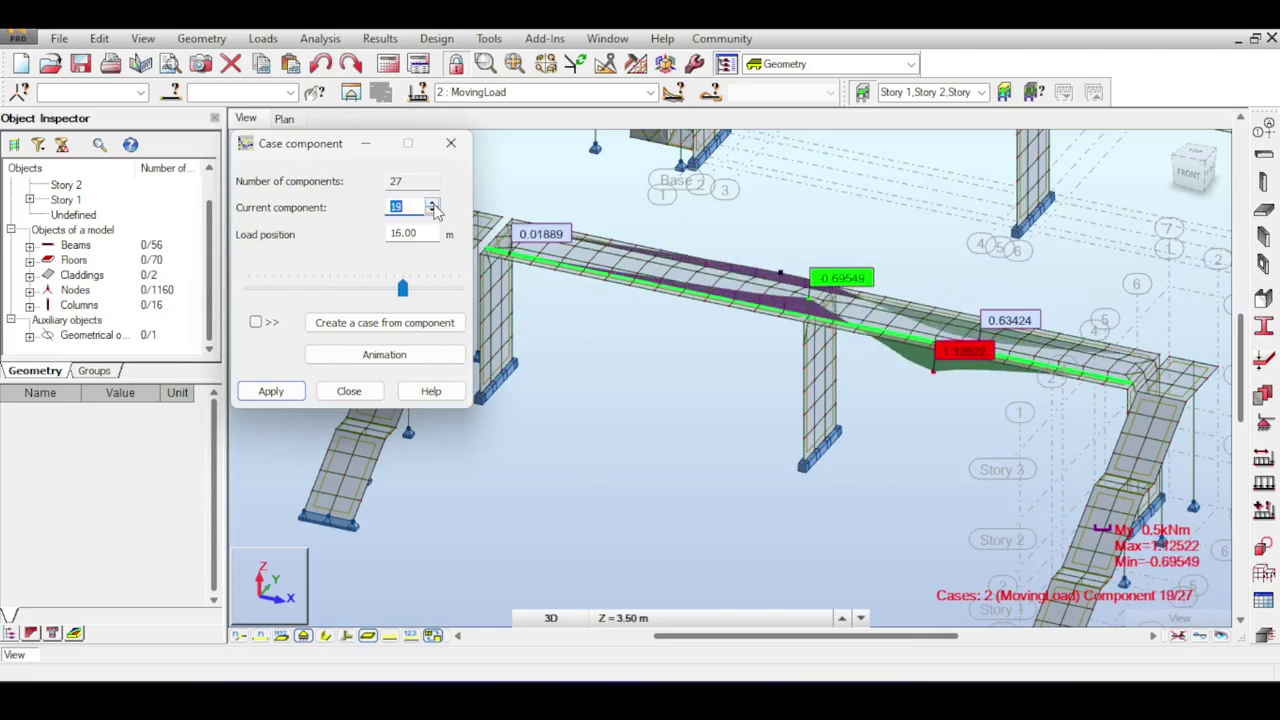
{"action": "left_click", "coordinate": [431, 203]}
{"action": "left_click", "coordinate": [431, 203]}
{"action": "left_click", "coordinate": [431, 203]}
{"action": "left_click", "coordinate": [431, 203]}
{"action": "left_click", "coordinate": [431, 203]}
{"action": "left_click", "coordinate": [431, 203]}
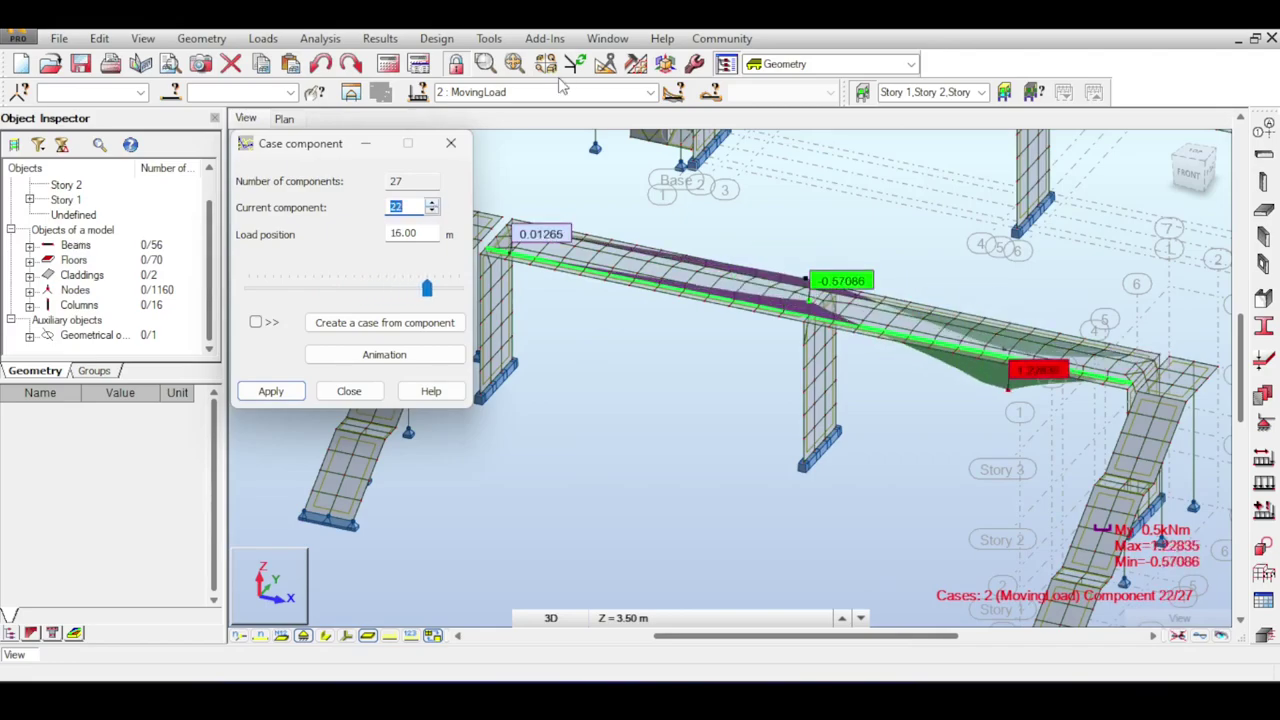
Switch to load case 4: MovingLoad+ and examine the My moment envelope along the deck beams in front and 3D views.
{"action": "left_click", "coordinate": [651, 93]}
{"action": "left_click", "coordinate": [565, 134]}
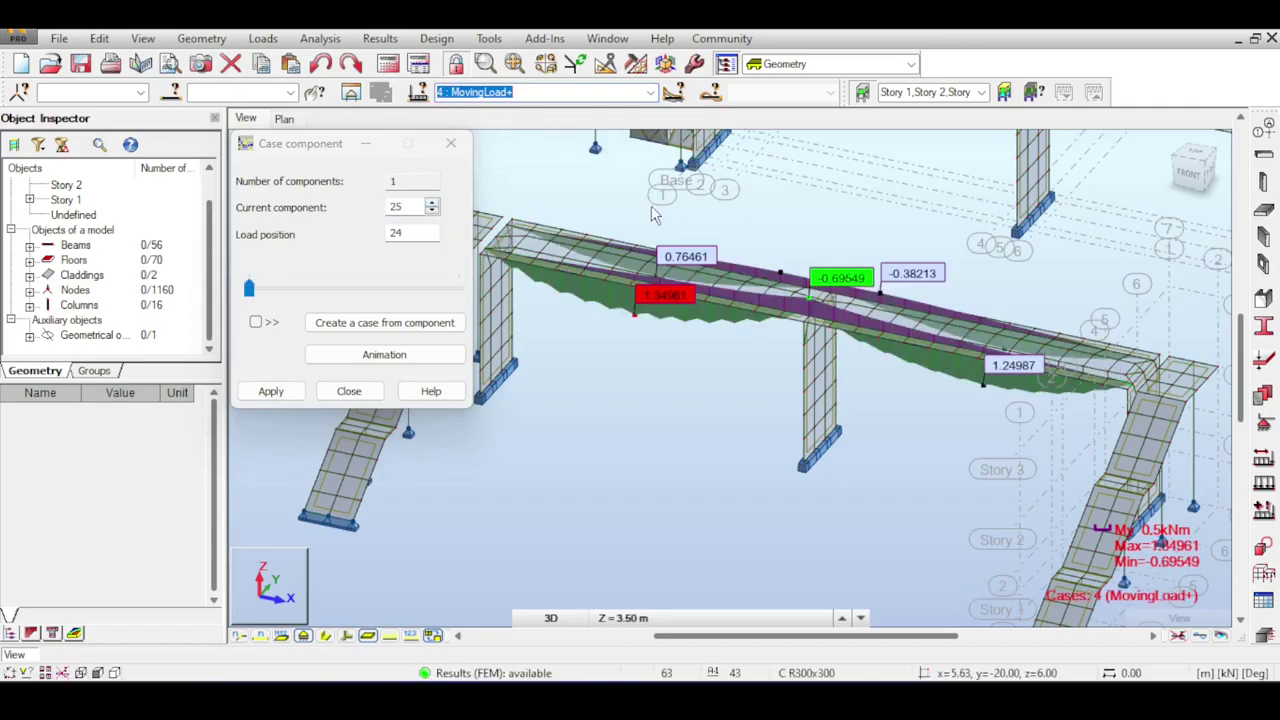
{"action": "left_click", "coordinate": [1190, 170]}
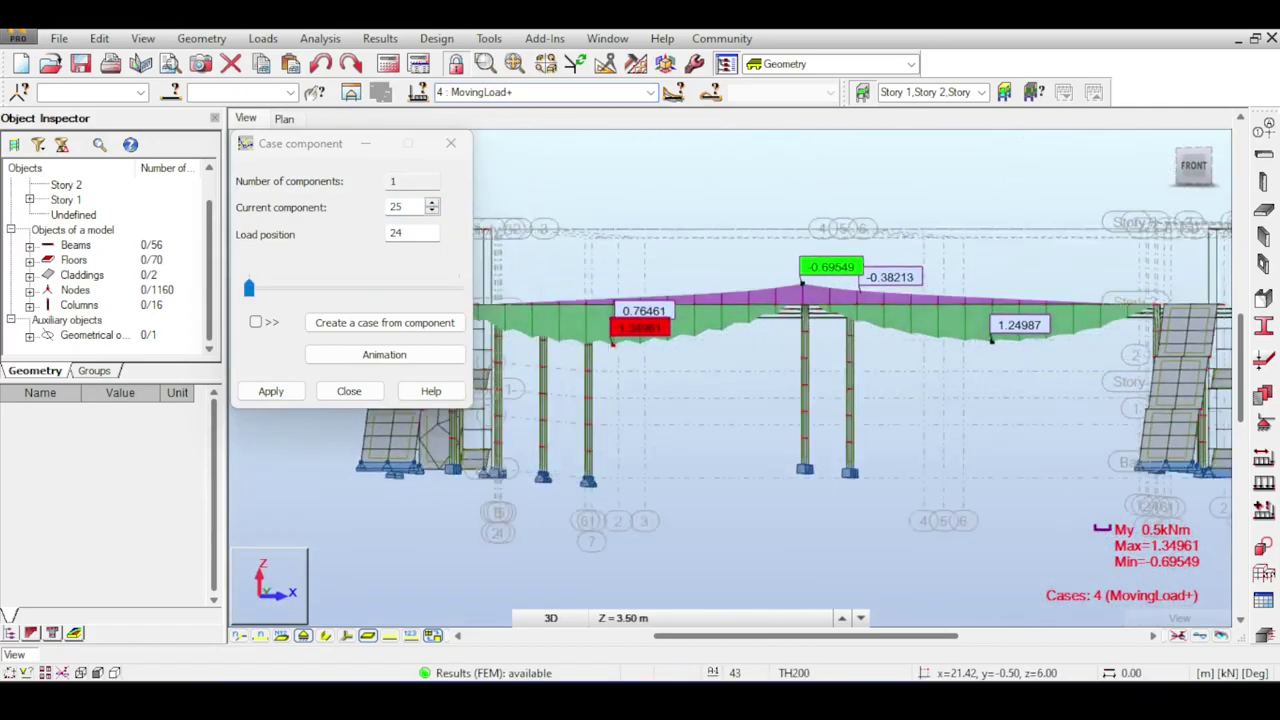
{"action": "middle_click_drag", "start_coordinate": [800, 360], "coordinate": [750, 468], "text": "shift"}
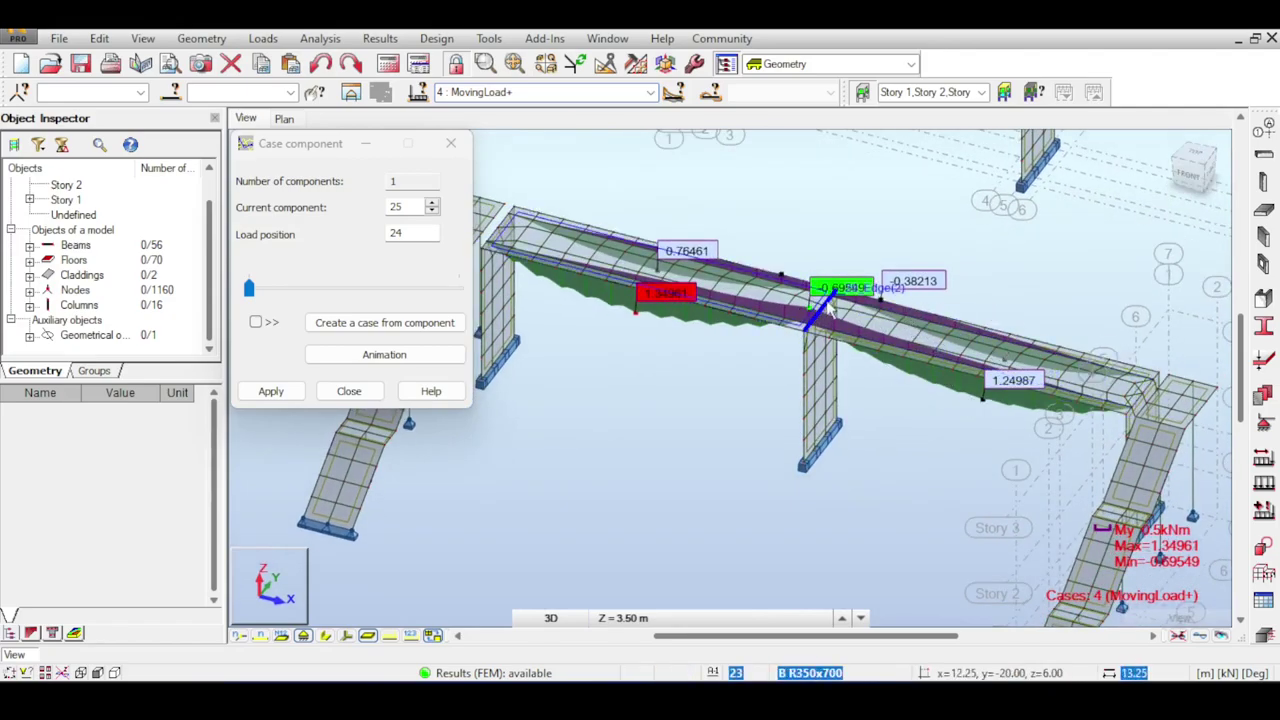
{"action": "middle_click_drag", "start_coordinate": [907, 223], "coordinate": [919, 169]}
{"action": "scroll", "coordinate": [819, 256], "scroll_direction": "up", "scroll_amount": 2}
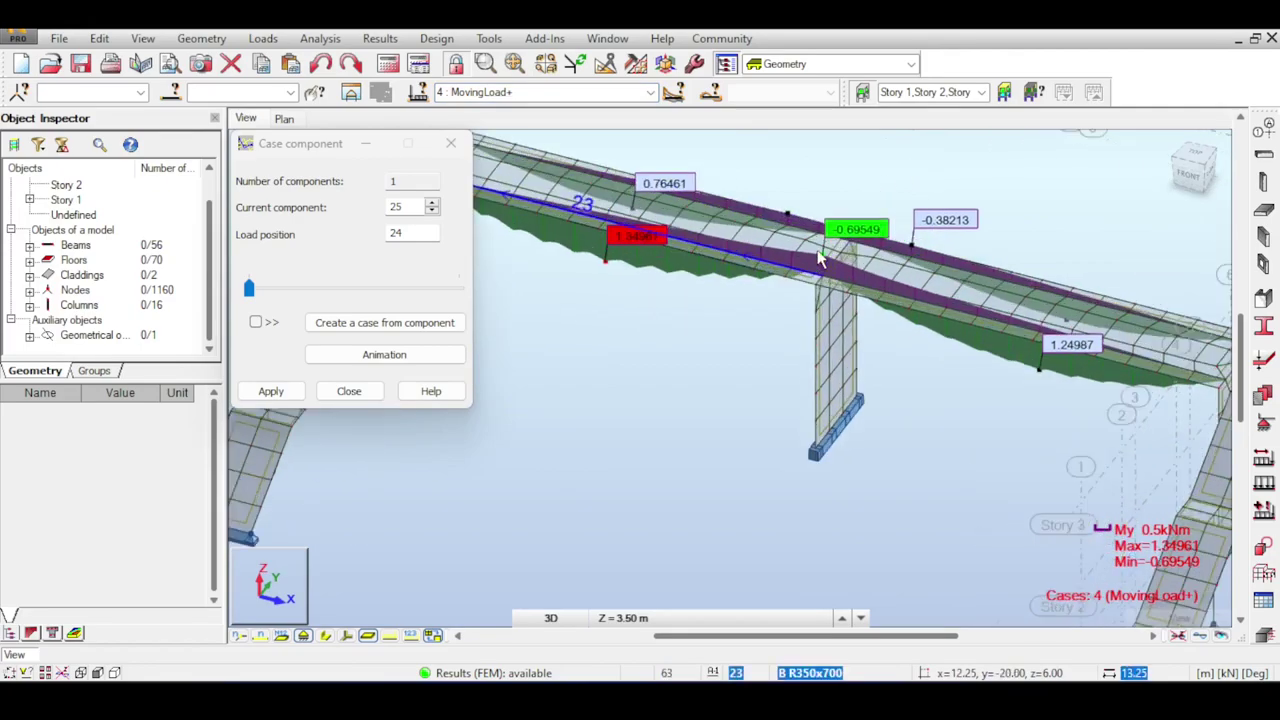
{"action": "scroll", "coordinate": [850, 193], "scroll_direction": "down", "scroll_amount": 2}
{"action": "middle_click_drag", "start_coordinate": [858, 165], "coordinate": [903, 185]}
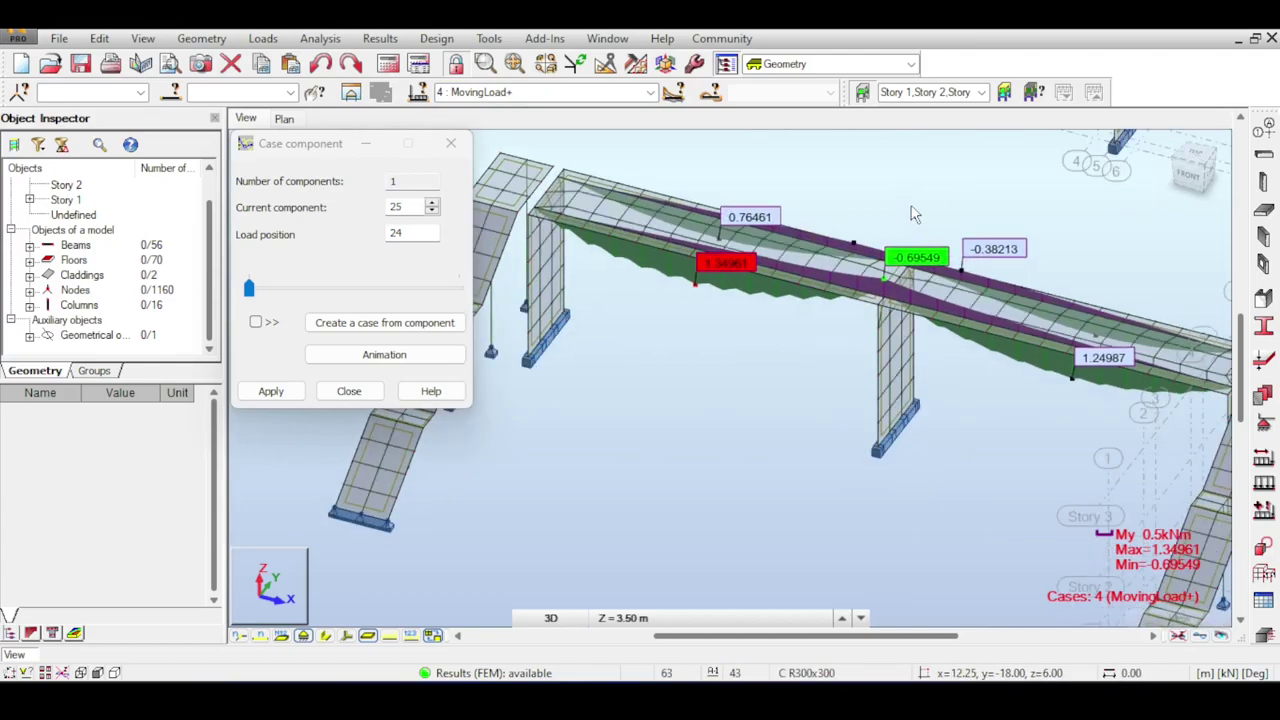
{"action": "left_click", "coordinate": [1190, 178]}
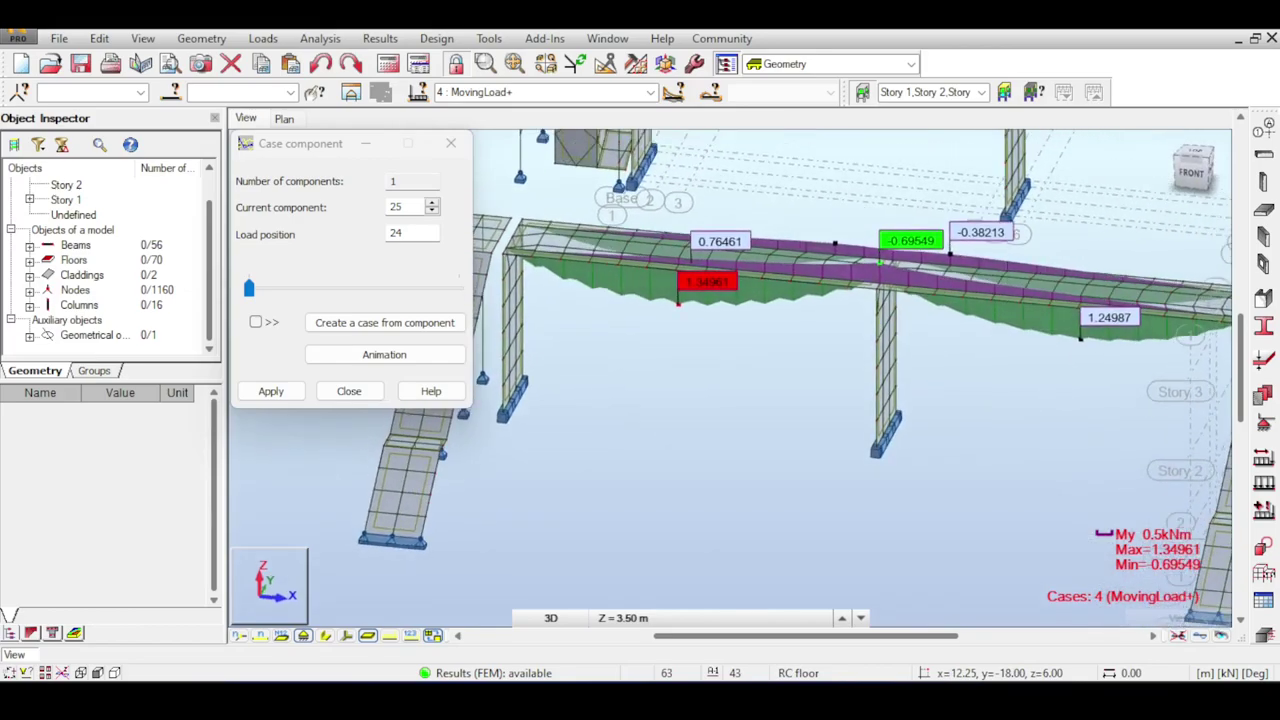
{"action": "left_click_drag", "start_coordinate": [1190, 178], "coordinate": [1151, 253]}
{"action": "scroll", "coordinate": [871, 277], "scroll_direction": "down", "scroll_amount": 1}
{"action": "middle_click_drag", "start_coordinate": [1065, 242], "coordinate": [964, 258]}
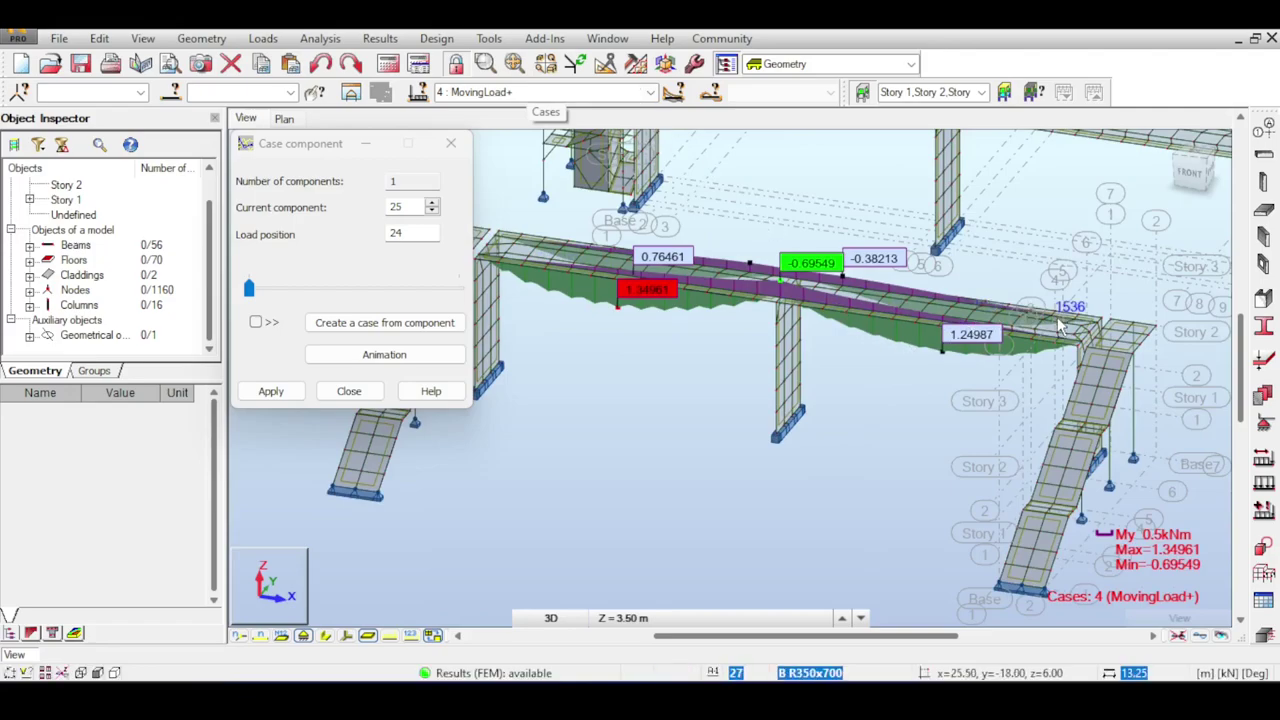
{"action": "middle_click_drag", "start_coordinate": [1070, 239], "coordinate": [1049, 259]}
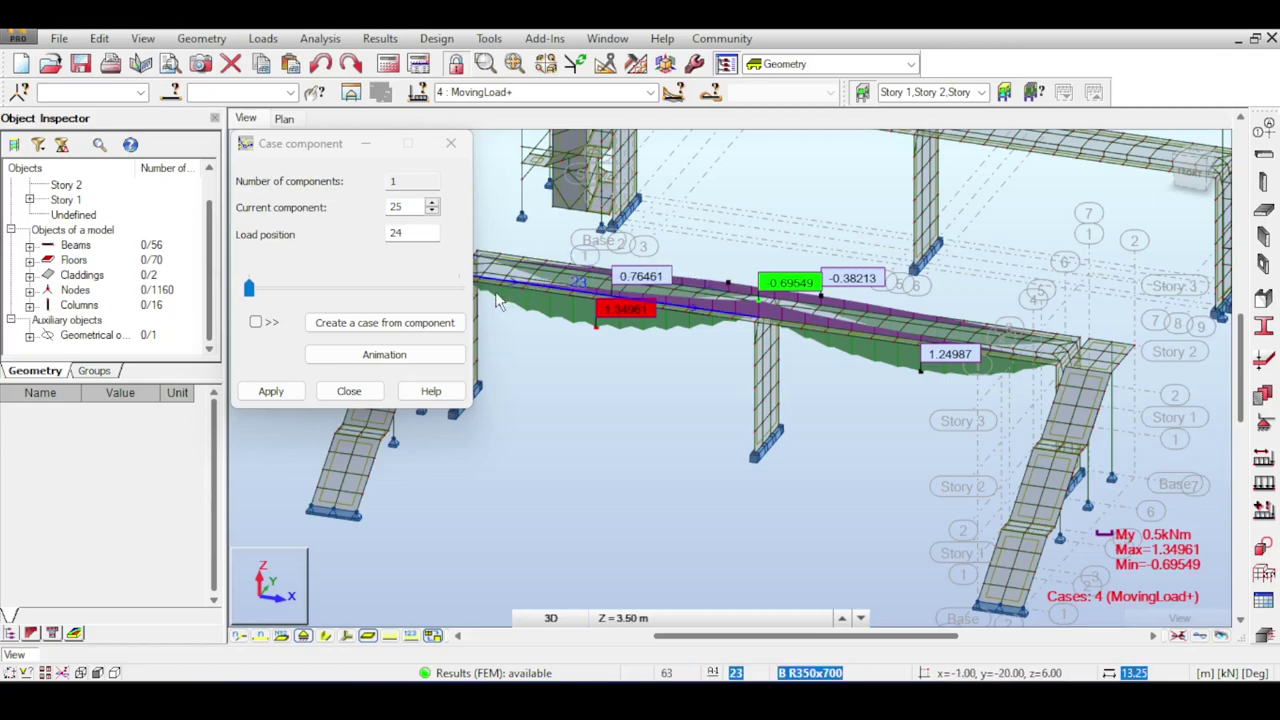
Open and close the animation settings for the envelope case, and make load case 2: MovingLoad active.
{"action": "left_click", "coordinate": [434, 358]}
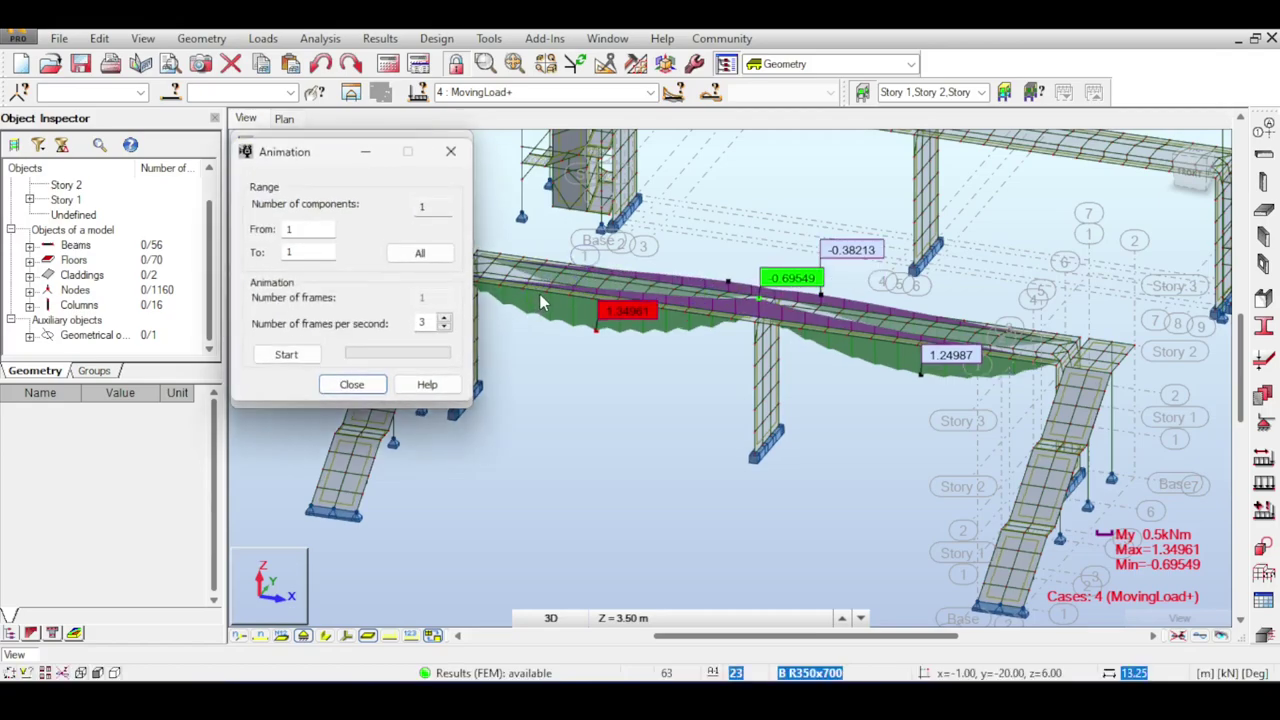
{"action": "left_click", "coordinate": [345, 385]}
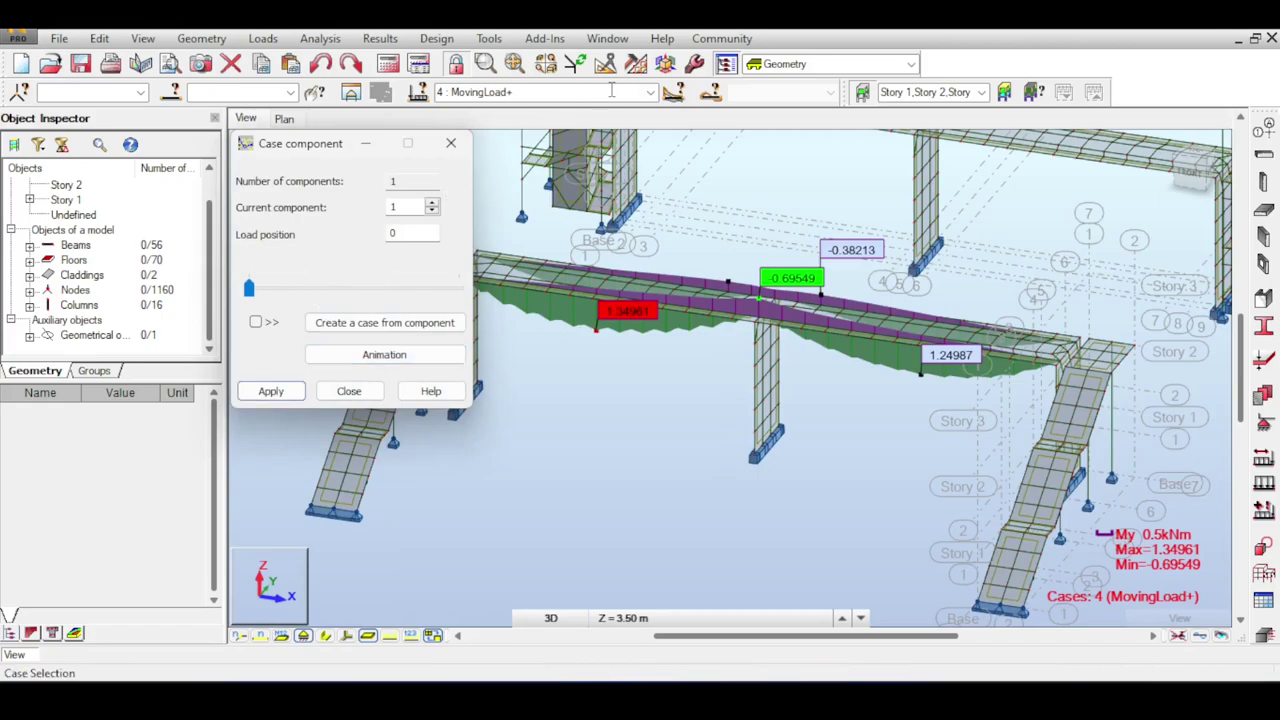
{"action": "left_click", "coordinate": [560, 92]}
{"action": "left_click", "coordinate": [574, 123]}
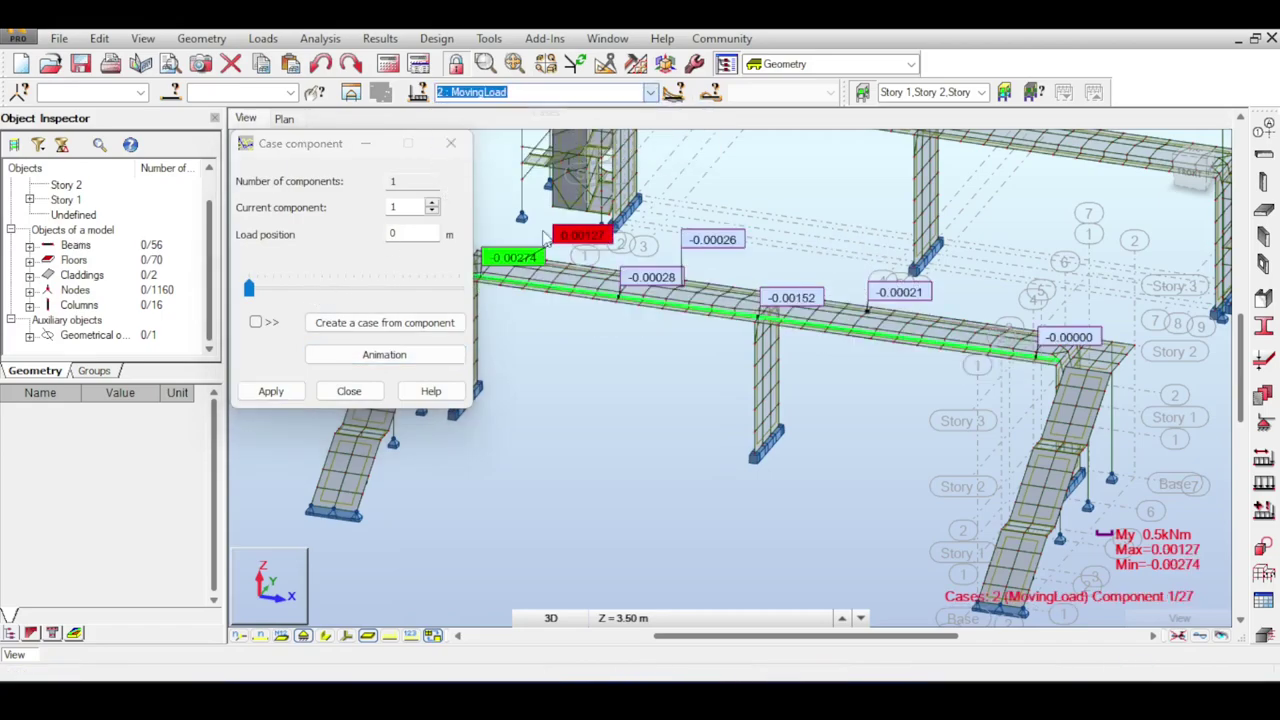
Set the MovingLoad case to component 11 at the 10 m load position and examine its My moment diagram along the deck.
{"action": "left_click", "coordinate": [362, 289]}
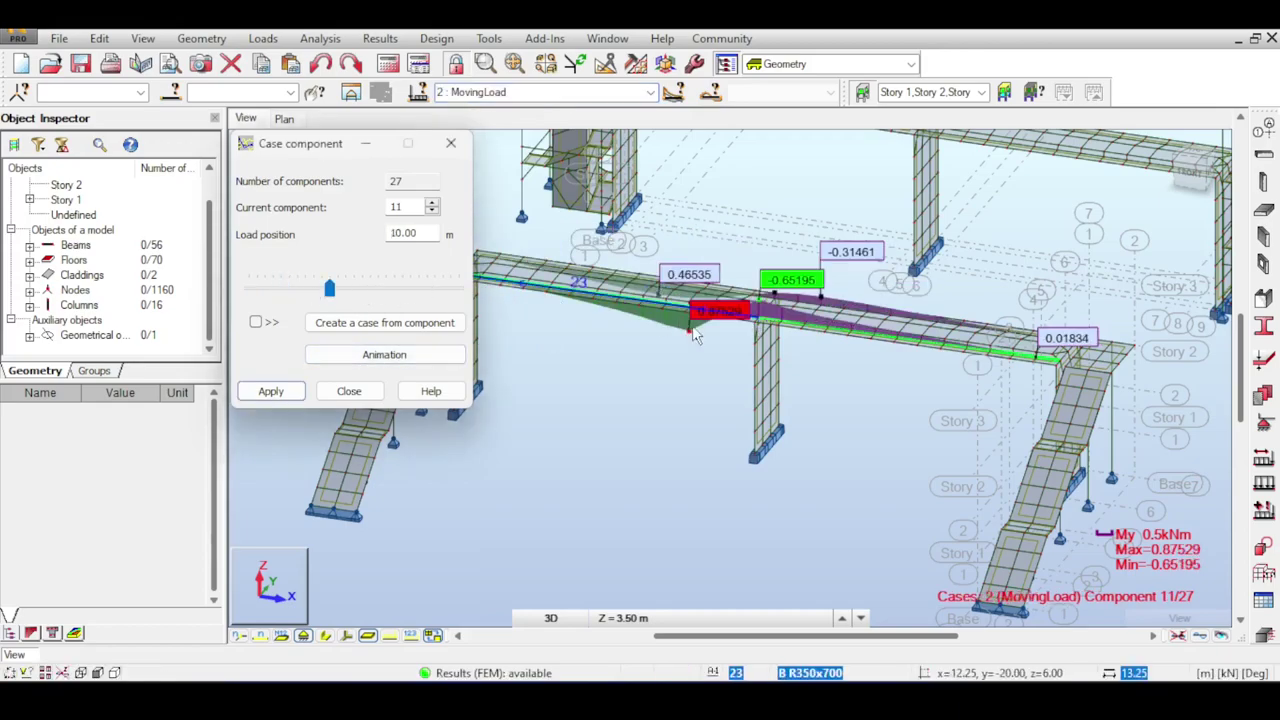
{"action": "scroll", "coordinate": [690, 333], "scroll_direction": "up", "scroll_amount": 2}
{"action": "scroll", "coordinate": [690, 333], "scroll_direction": "up", "scroll_amount": 2}
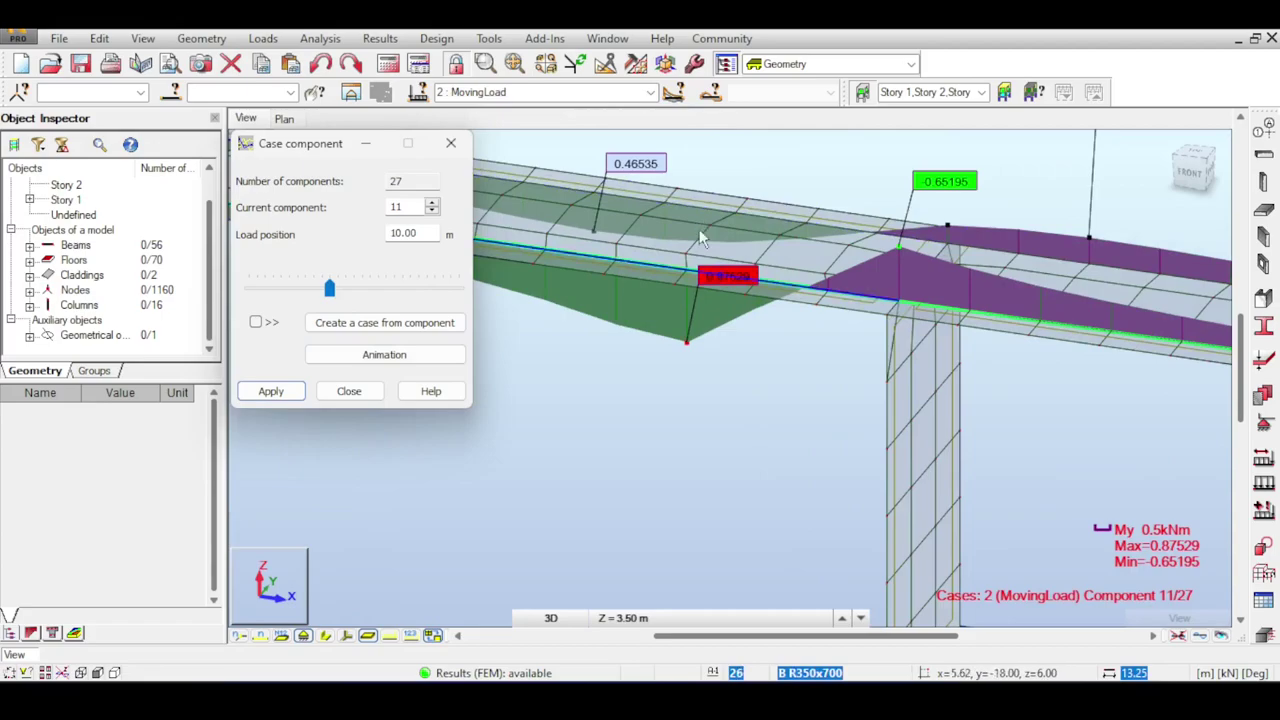
{"action": "scroll", "coordinate": [703, 240], "scroll_direction": "down", "scroll_amount": 3}
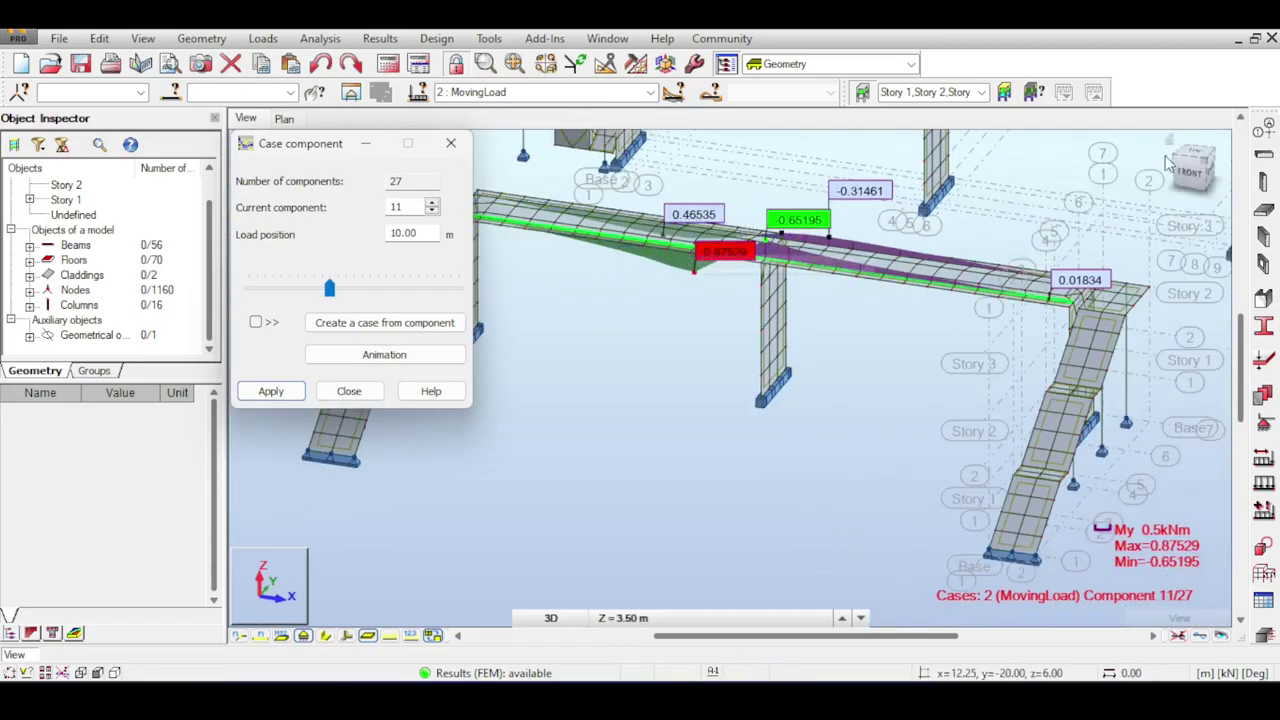
{"action": "left_click", "coordinate": [1200, 172]}
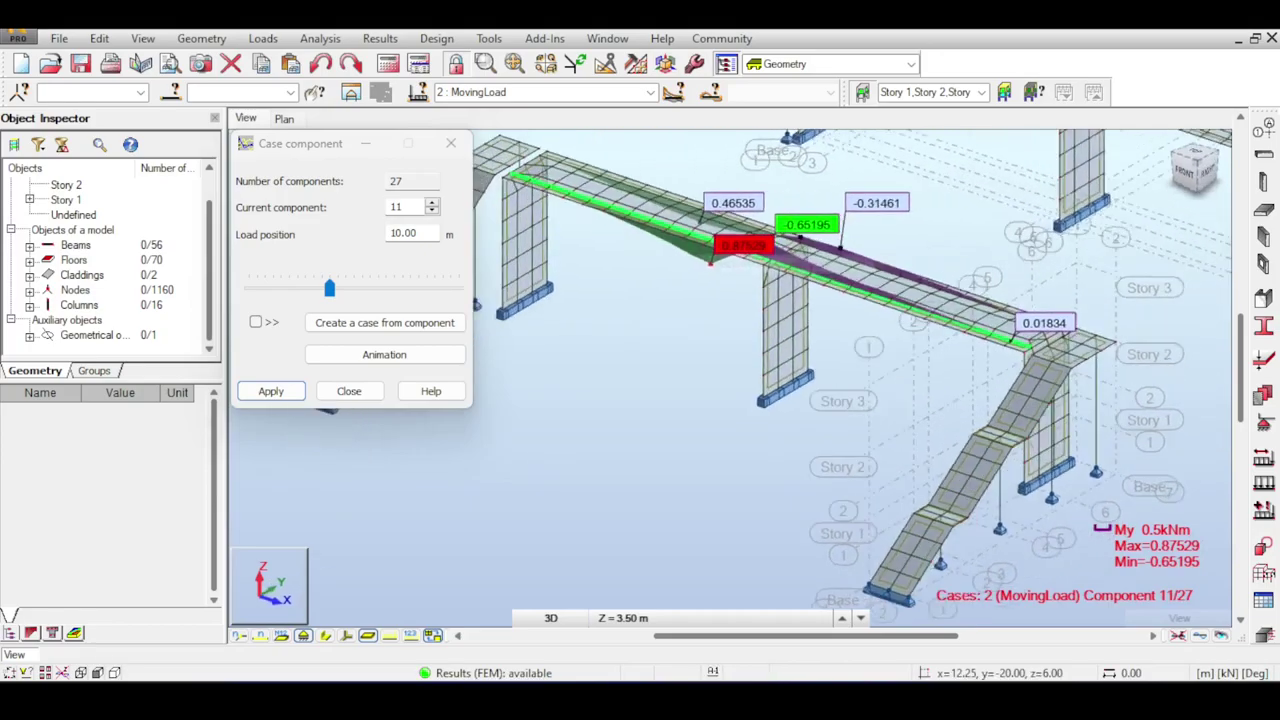
{"action": "middle_click_drag", "start_coordinate": [735, 256], "coordinate": [785, 240], "text": "shift"}
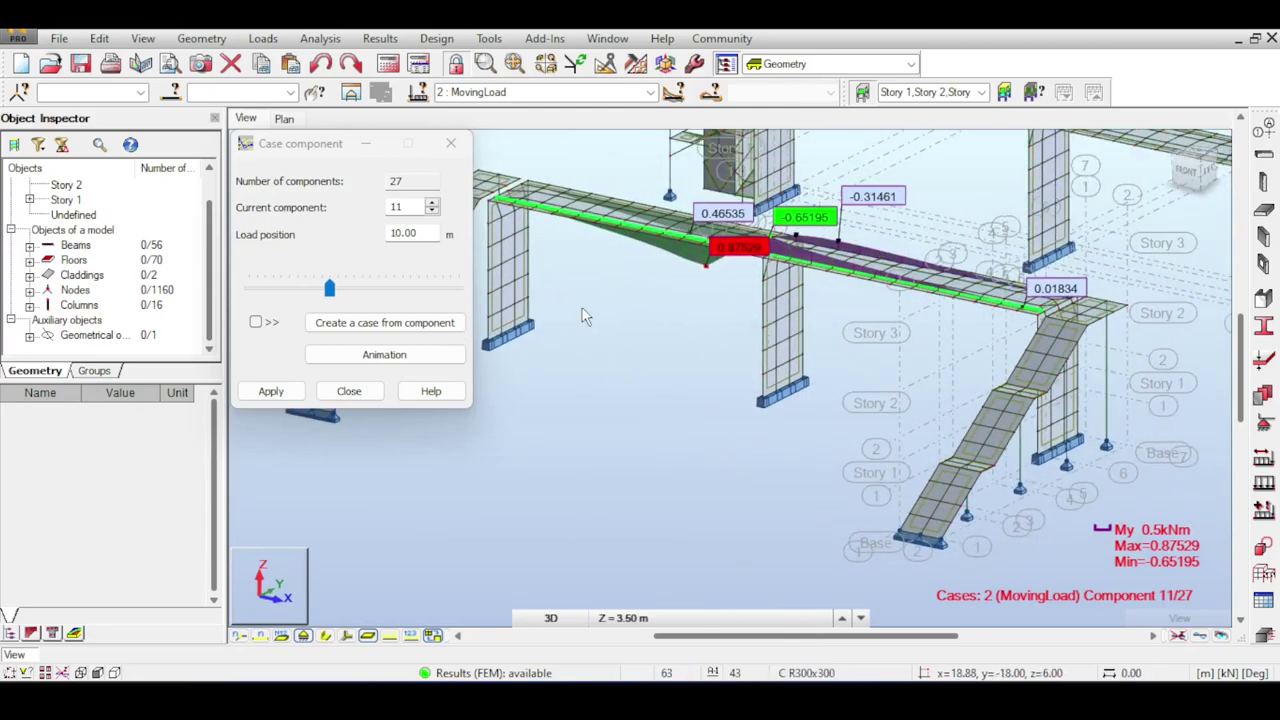
{"action": "middle_click_drag", "start_coordinate": [582, 308], "coordinate": [607, 354]}
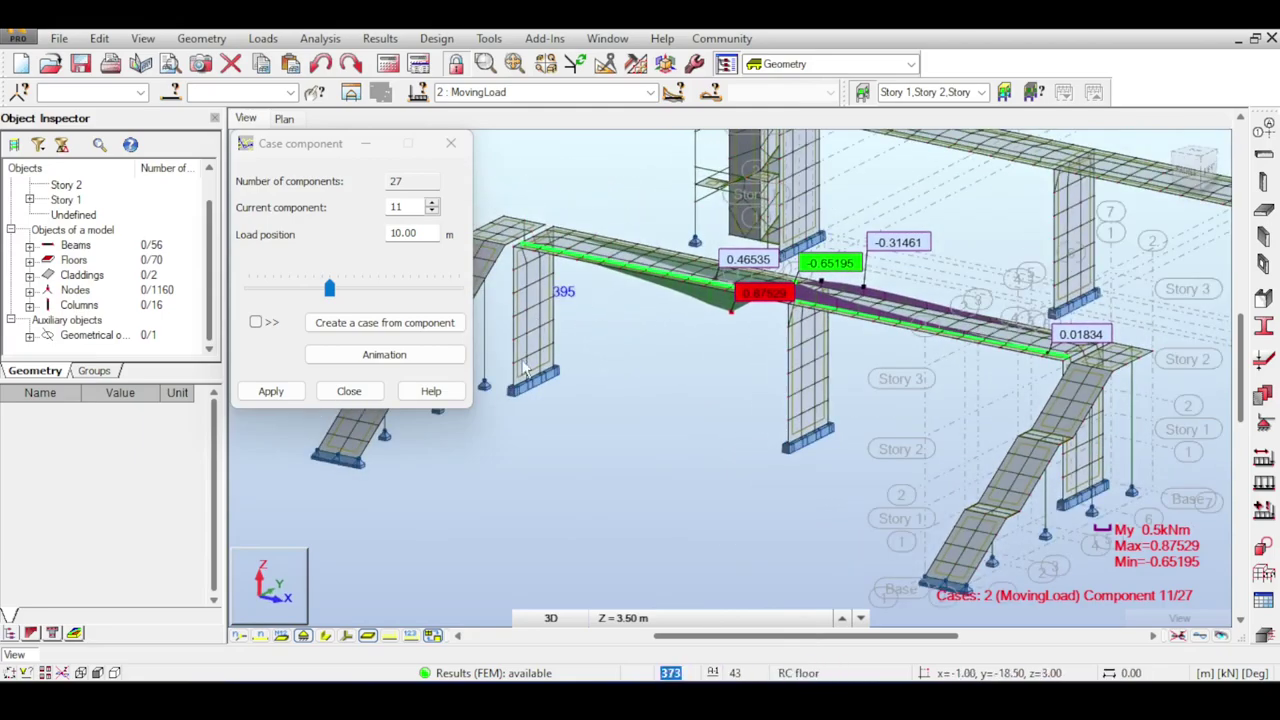
Enable the display of automatically generated forces in the load display attributes.
{"action": "right_click", "coordinate": [560, 420]}
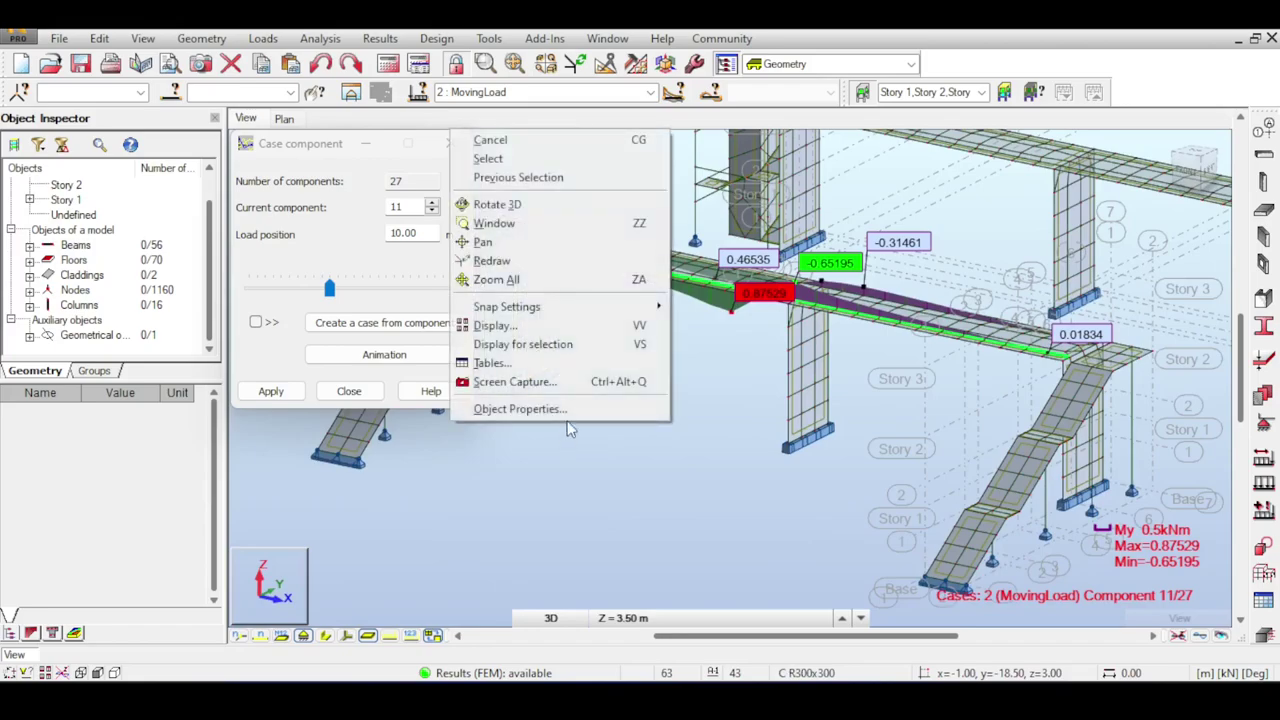
{"action": "left_click", "coordinate": [569, 326]}
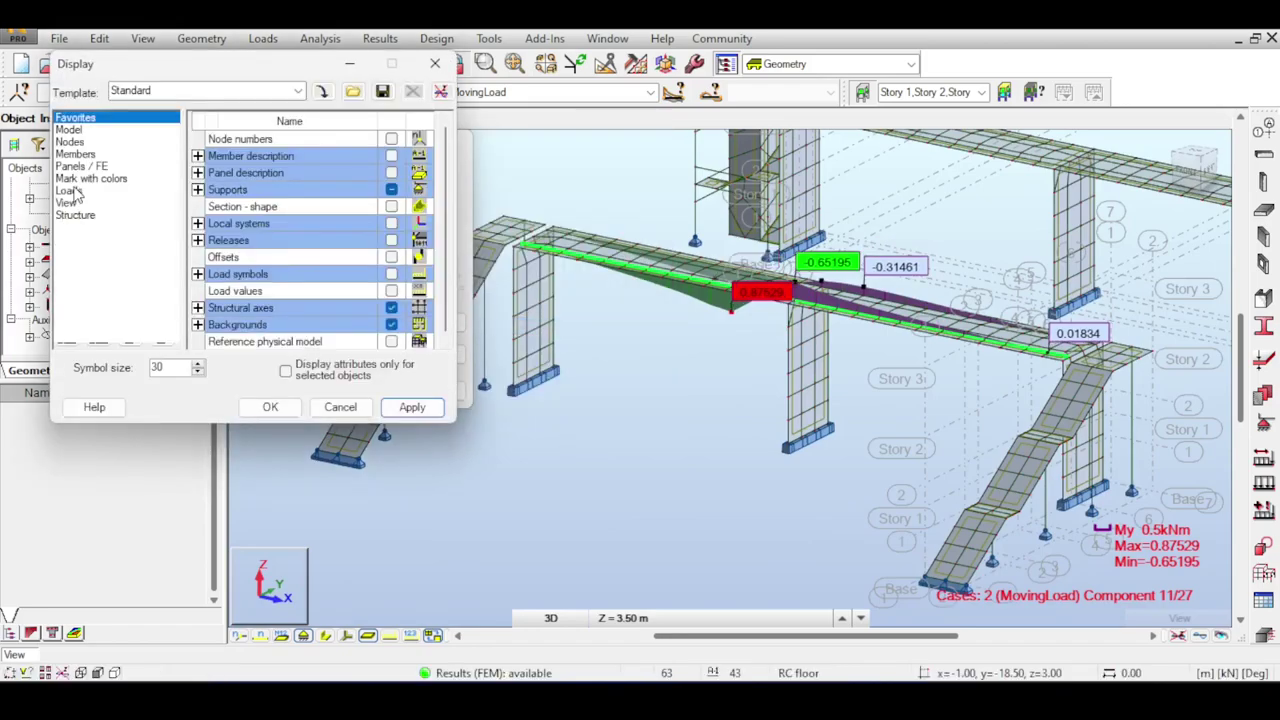
{"action": "left_click", "coordinate": [78, 190]}
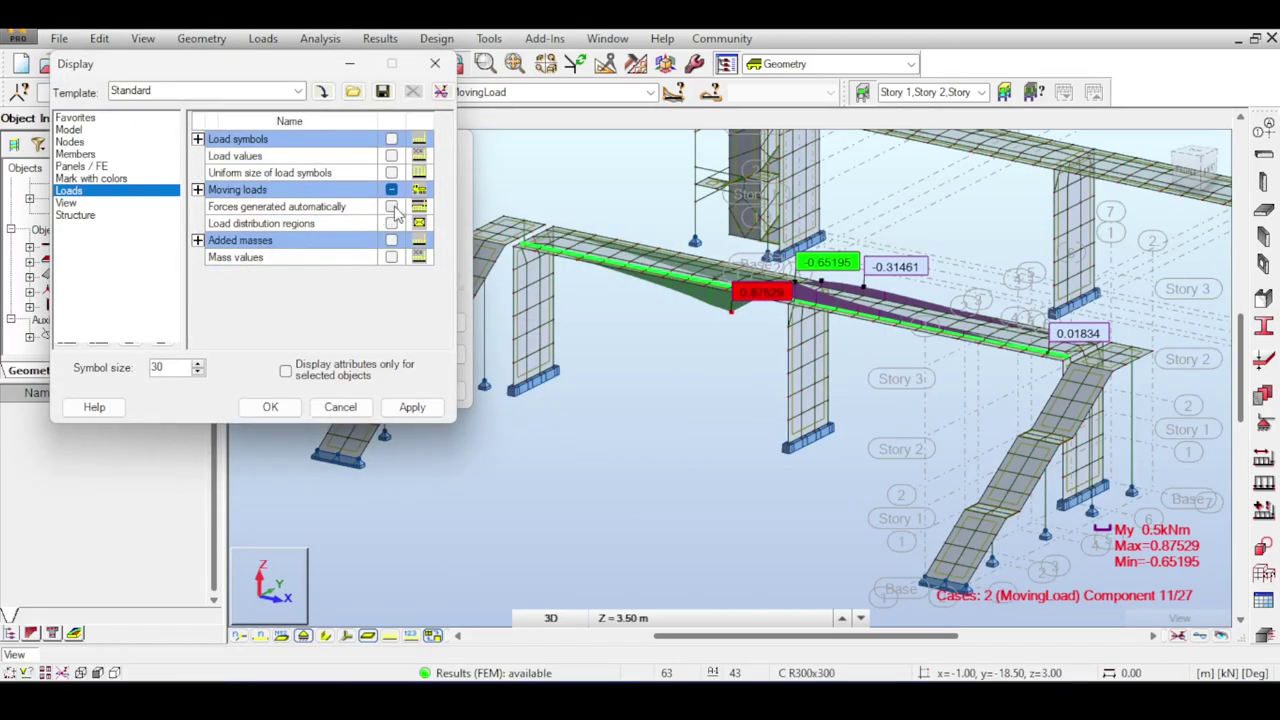
{"action": "left_click", "coordinate": [397, 410]}
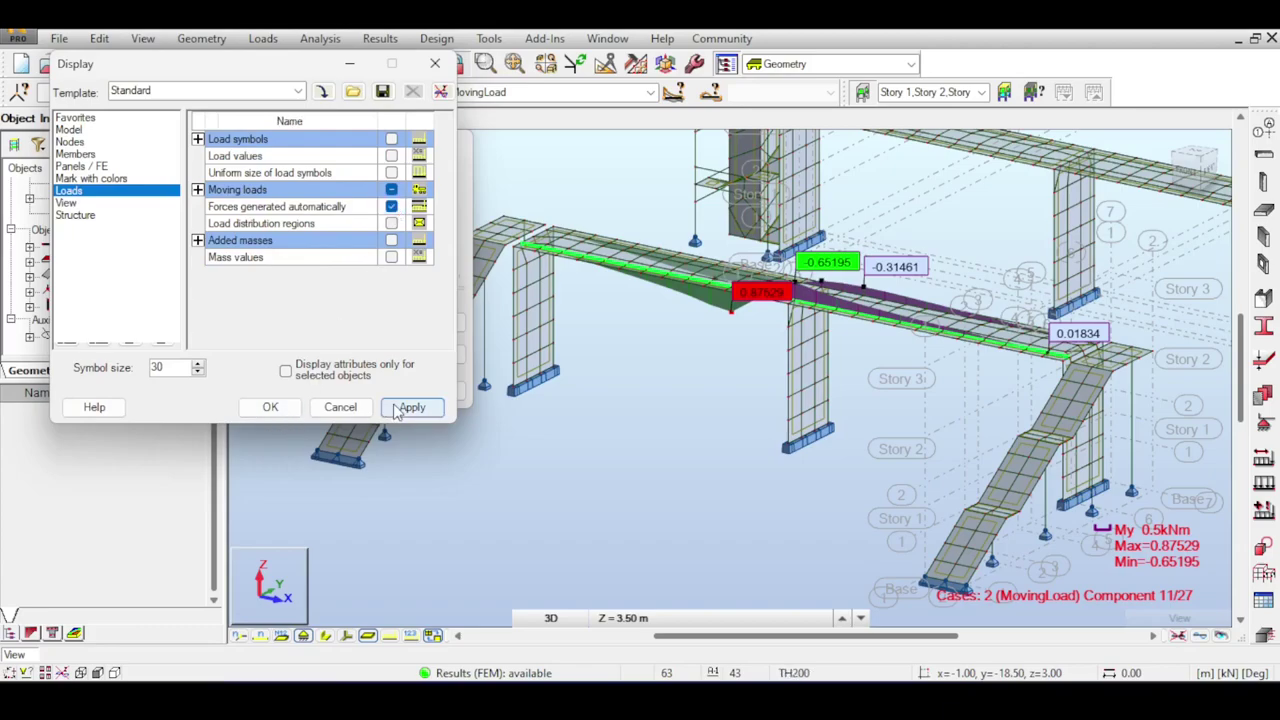
{"action": "scroll", "coordinate": [780, 287], "scroll_direction": "up", "scroll_amount": 5}
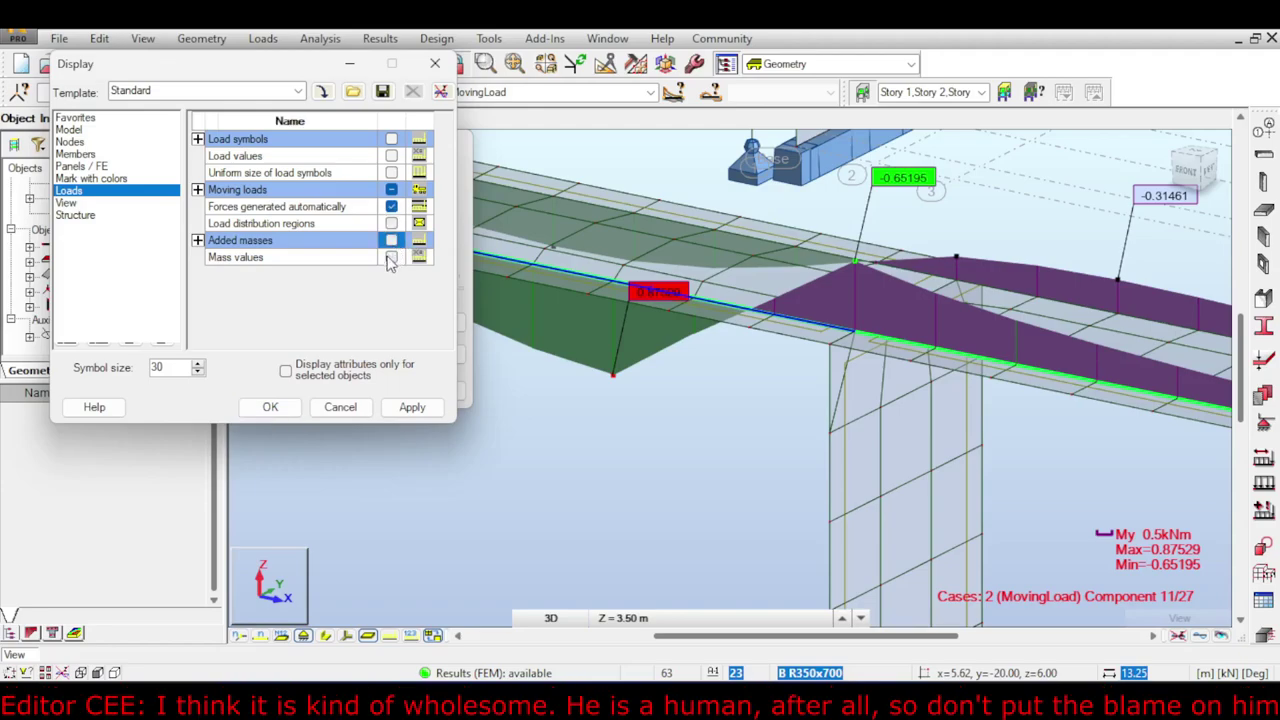
{"action": "left_click", "coordinate": [269, 407]}
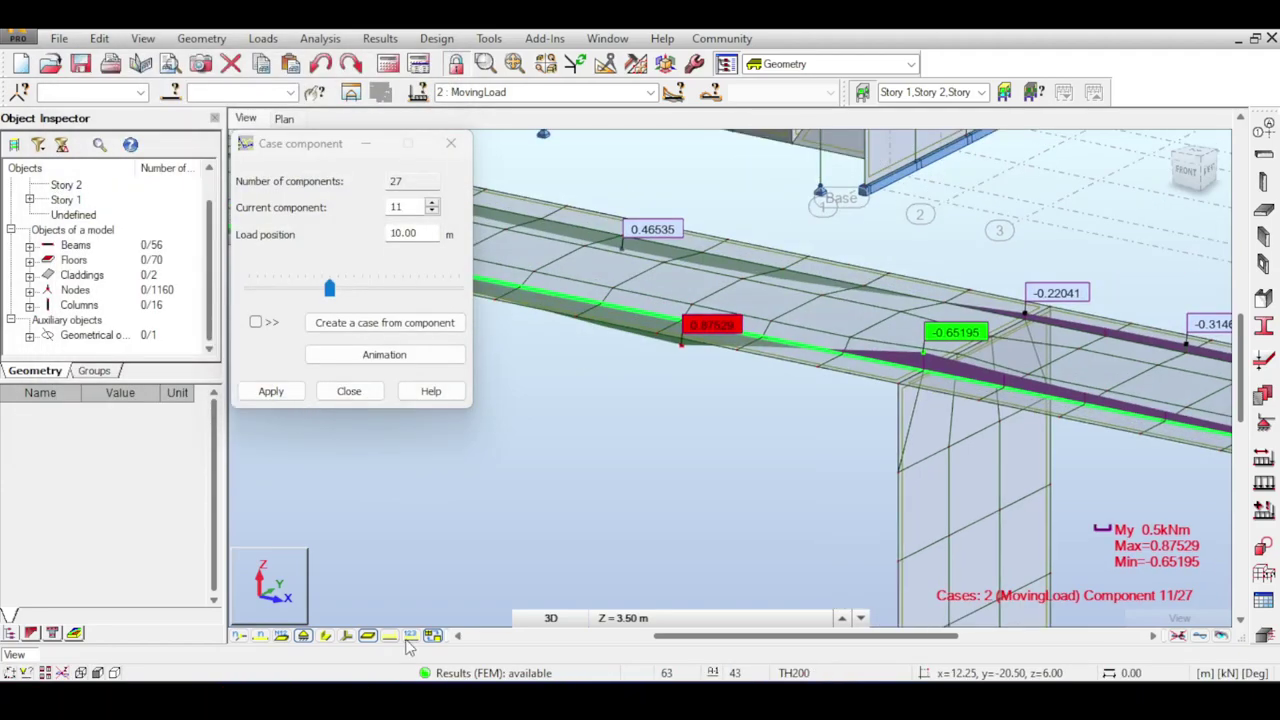
Show the load symbols and load values in the model view.
{"action": "left_click", "coordinate": [397, 636]}
{"action": "left_click", "coordinate": [414, 636]}
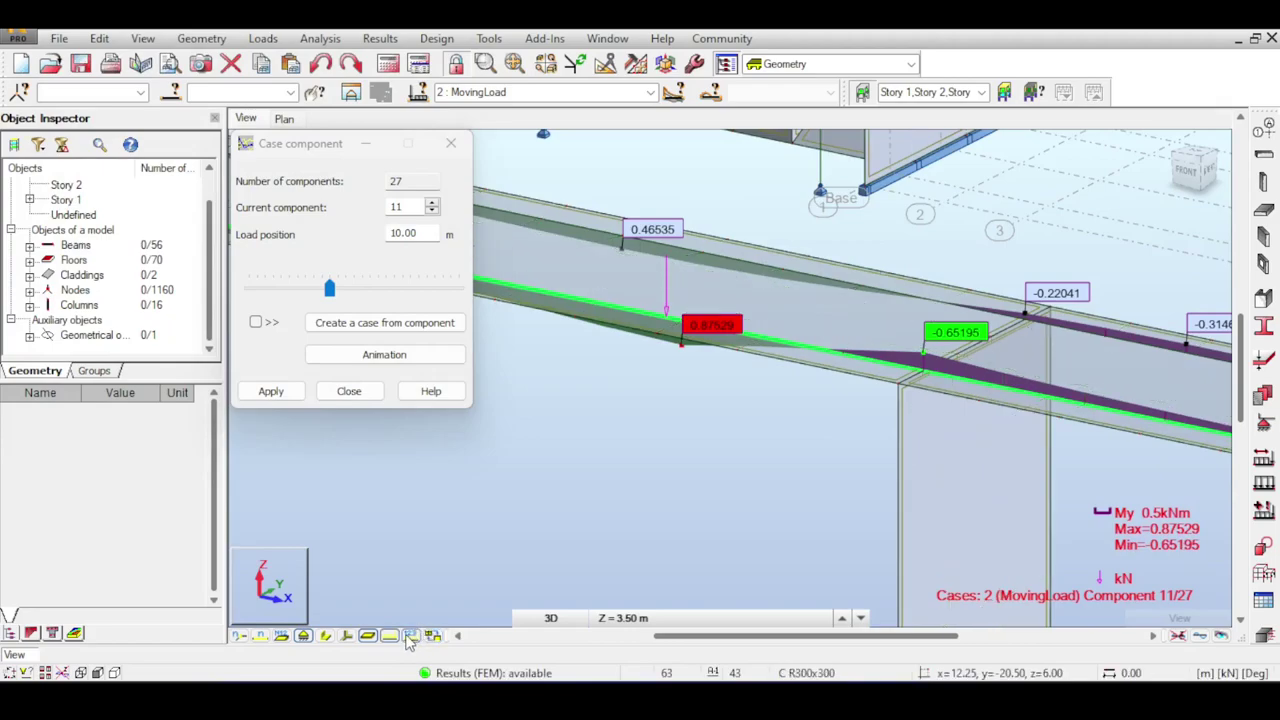
{"action": "left_click", "coordinate": [410, 637]}
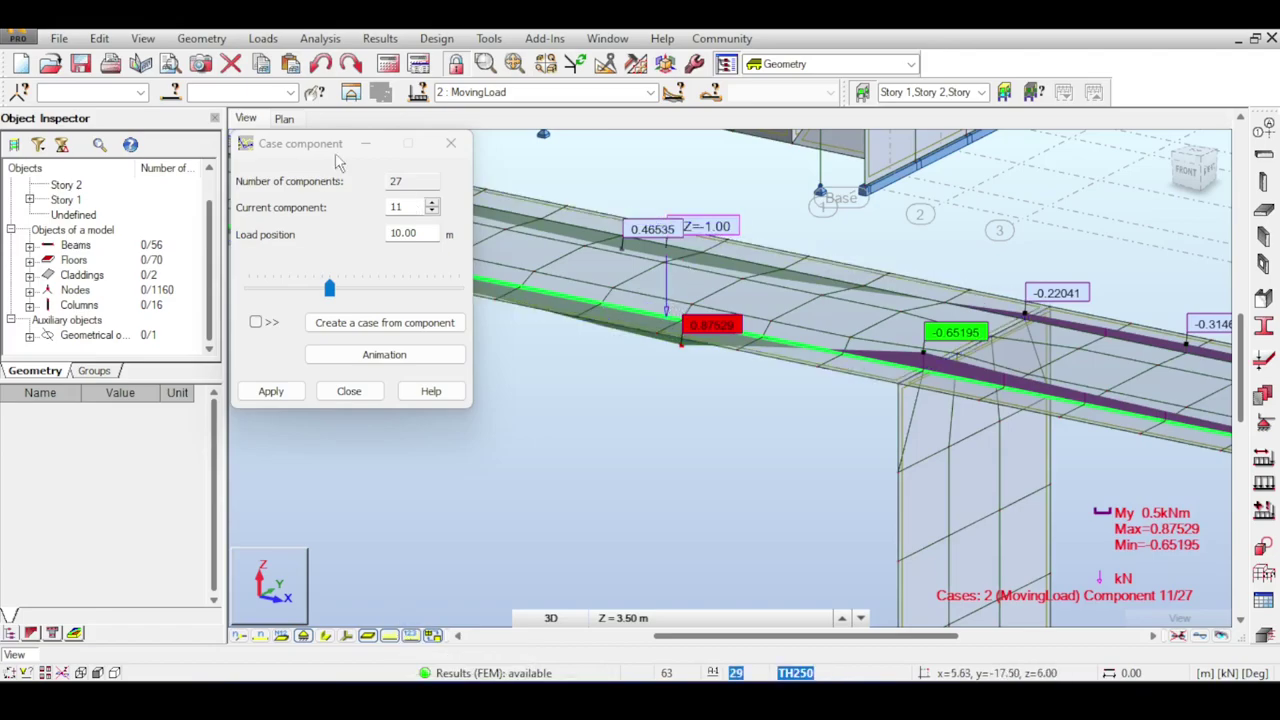
Step the MovingLoad case from component 12 through 20 and review the My moments together with the point load's position.
{"action": "left_click", "coordinate": [431, 203]}
{"action": "left_click", "coordinate": [431, 203]}
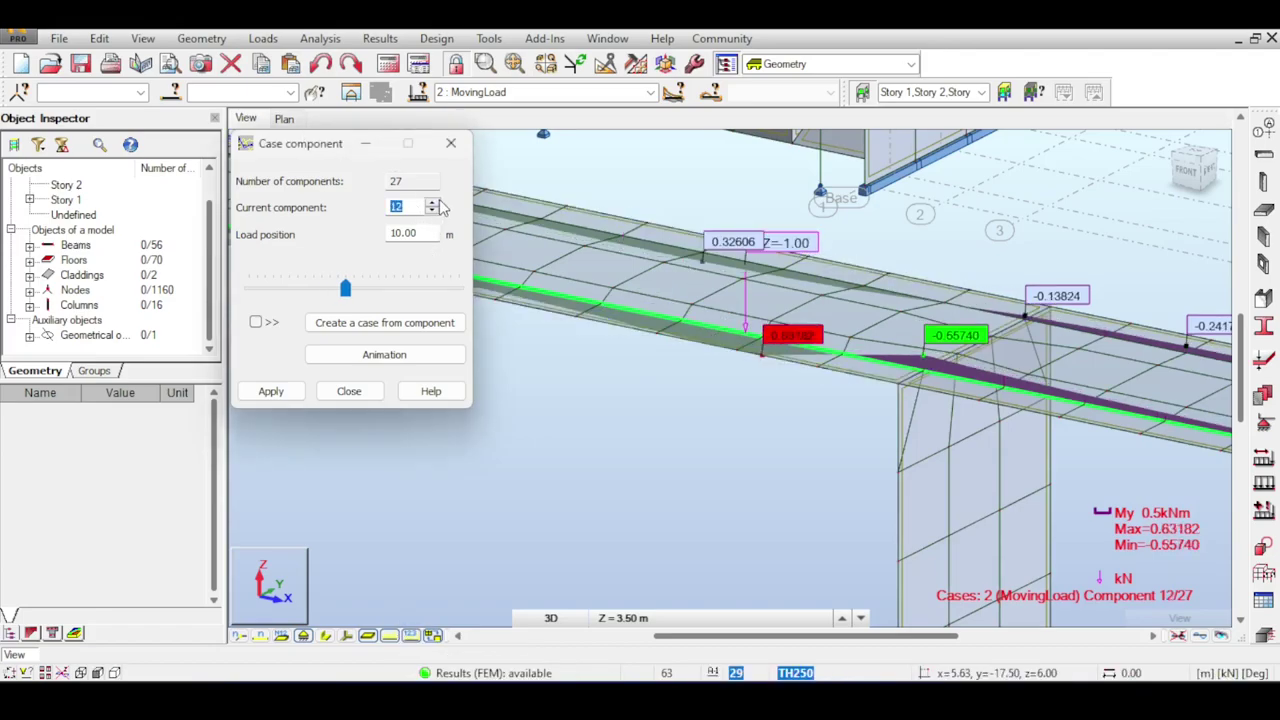
{"action": "left_click", "coordinate": [431, 203]}
{"action": "key", "text": "Up"}
{"action": "key", "text": "Up"}
{"action": "key", "text": "Up"}
{"action": "key", "text": "Up"}
{"action": "key", "text": "Up"}
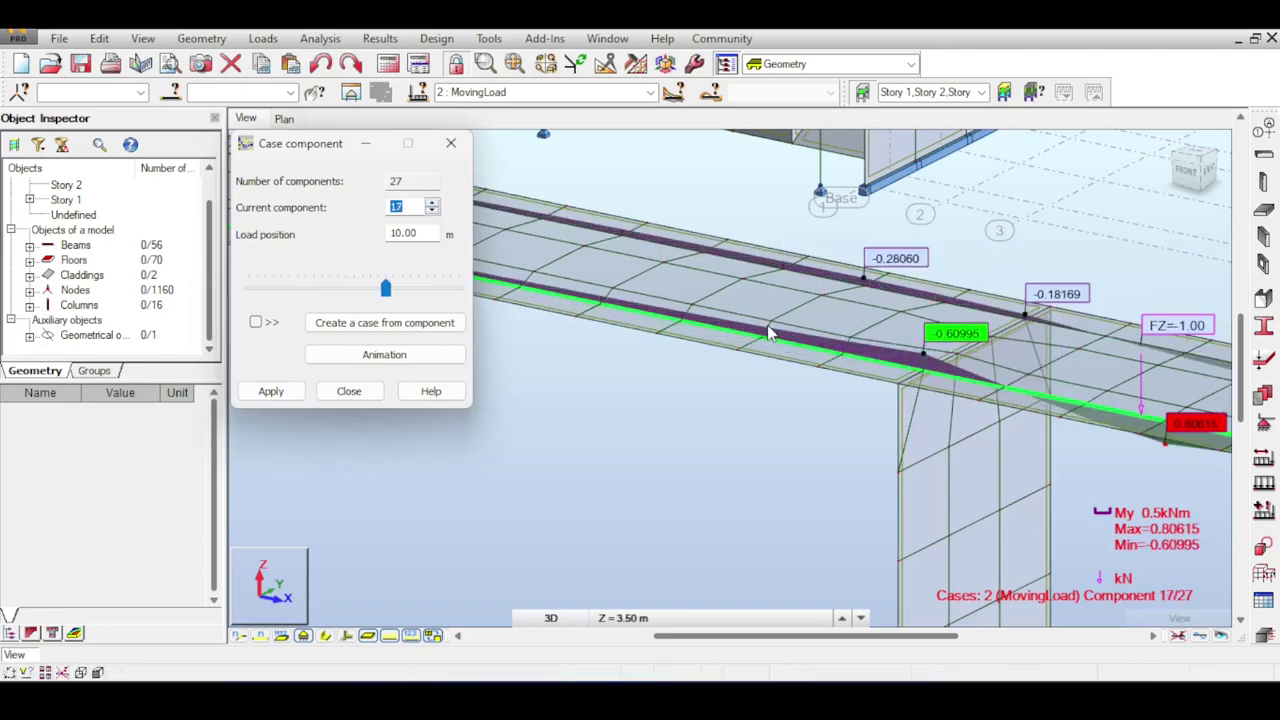
{"action": "scroll", "coordinate": [884, 190], "scroll_direction": "down", "scroll_amount": 2}
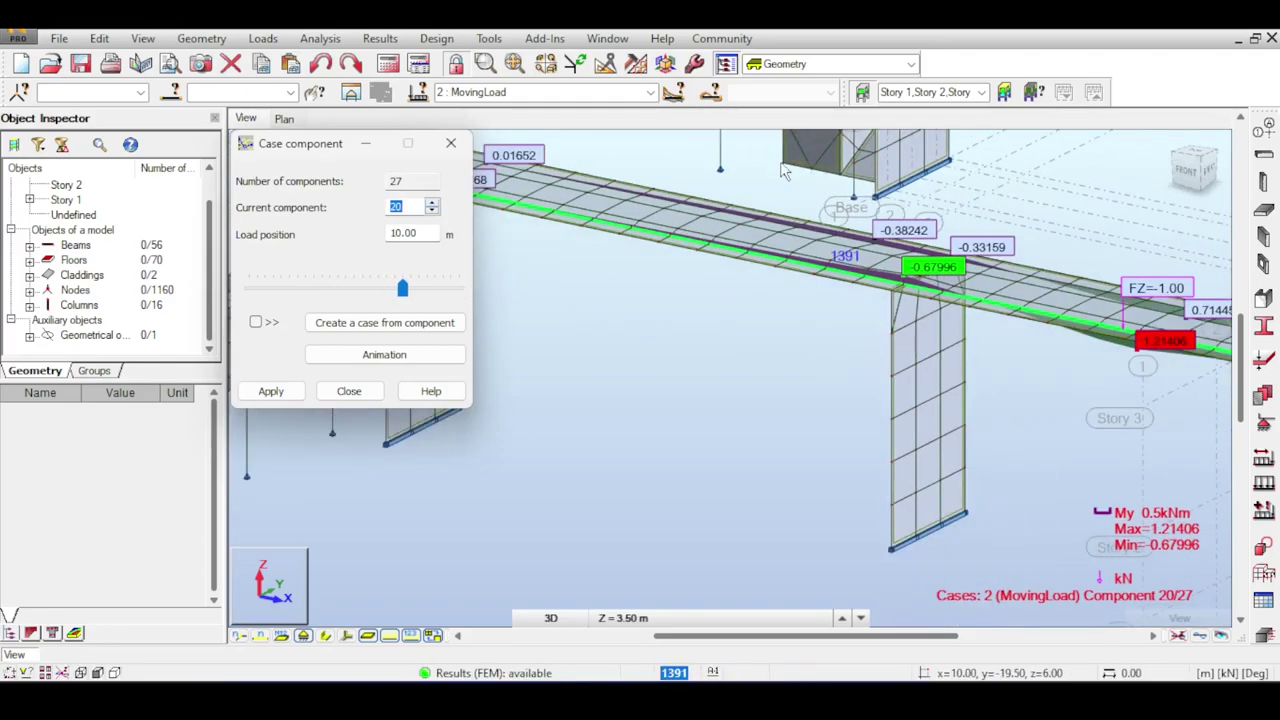
Enlarge the member My moment diagram to a scale of 0.25 kN*m per 1 cm.
{"action": "middle_click_drag", "start_coordinate": [949, 213], "coordinate": [820, 194]}
{"action": "scroll", "coordinate": [840, 198], "scroll_direction": "down", "scroll_amount": 5}
{"action": "middle_click_drag", "start_coordinate": [586, 132], "coordinate": [594, 172]}
{"action": "left_click", "coordinate": [380, 38]}
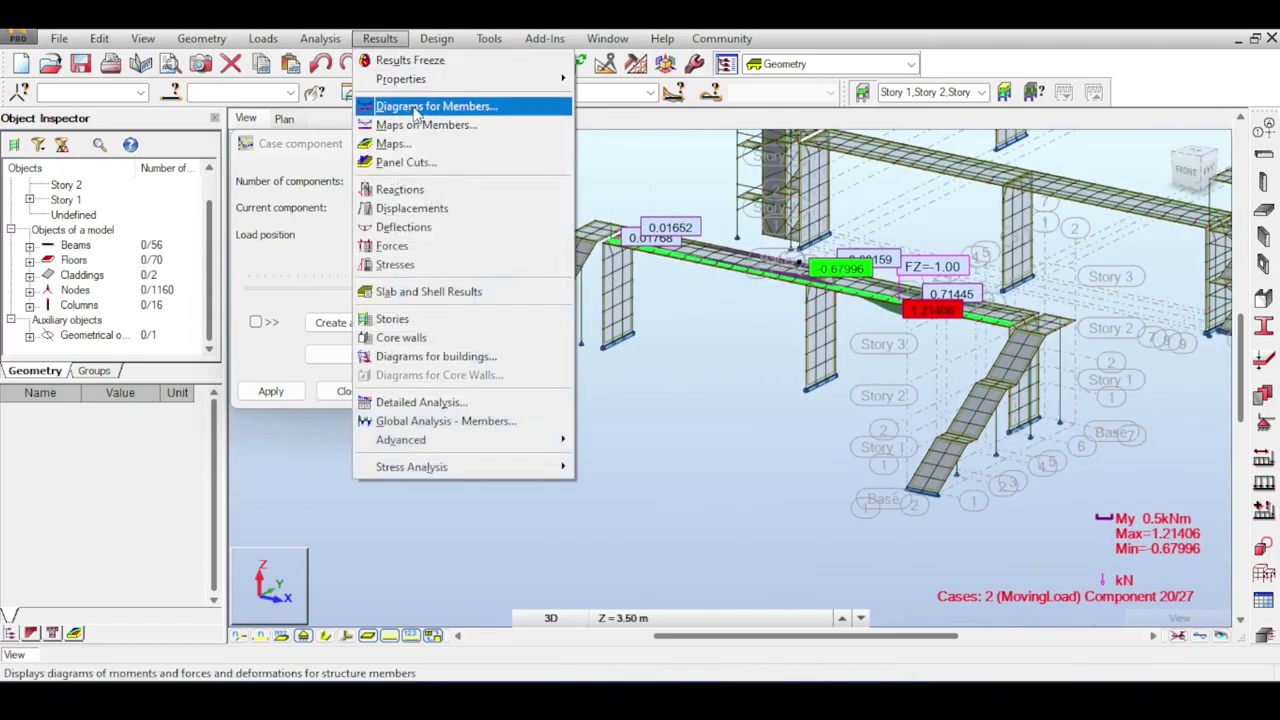
{"action": "left_click", "coordinate": [430, 106]}
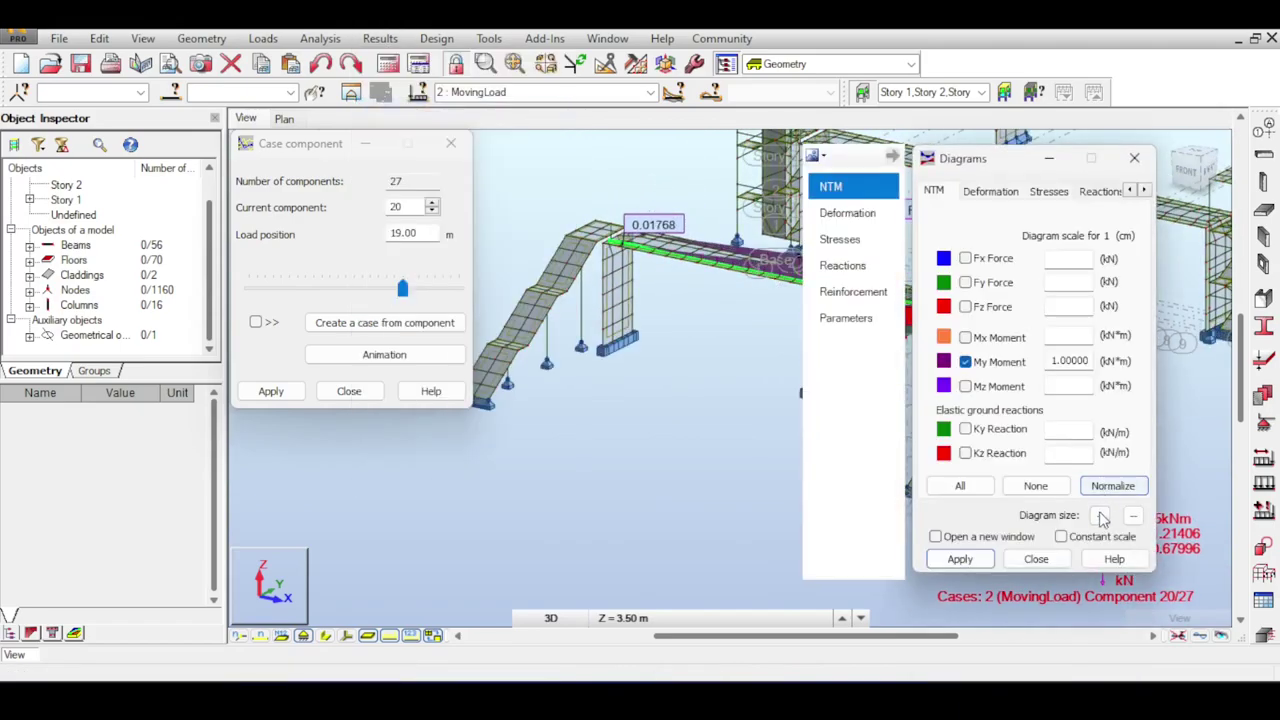
{"action": "left_click", "coordinate": [960, 559]}
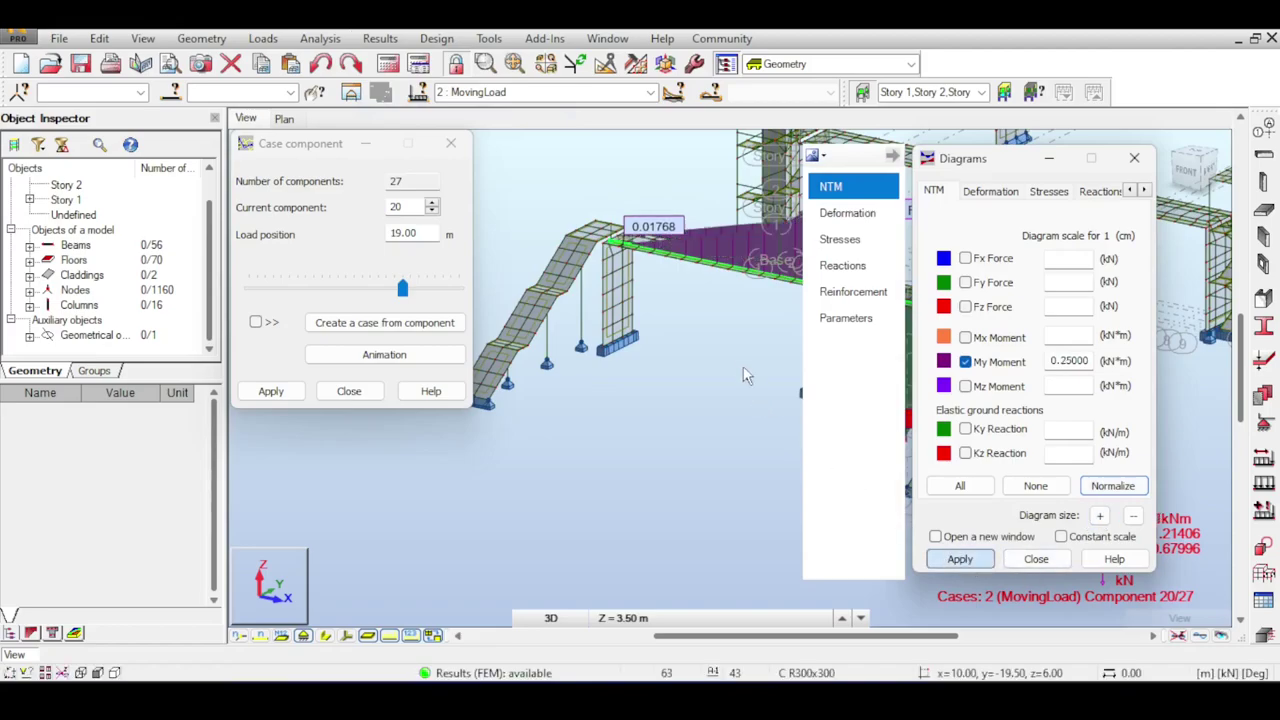
Animate MovingLoad components 1 to 27 at 3 frames per second, and close the case component, animation and diagram windows.
{"action": "left_click", "coordinate": [240, 308]}
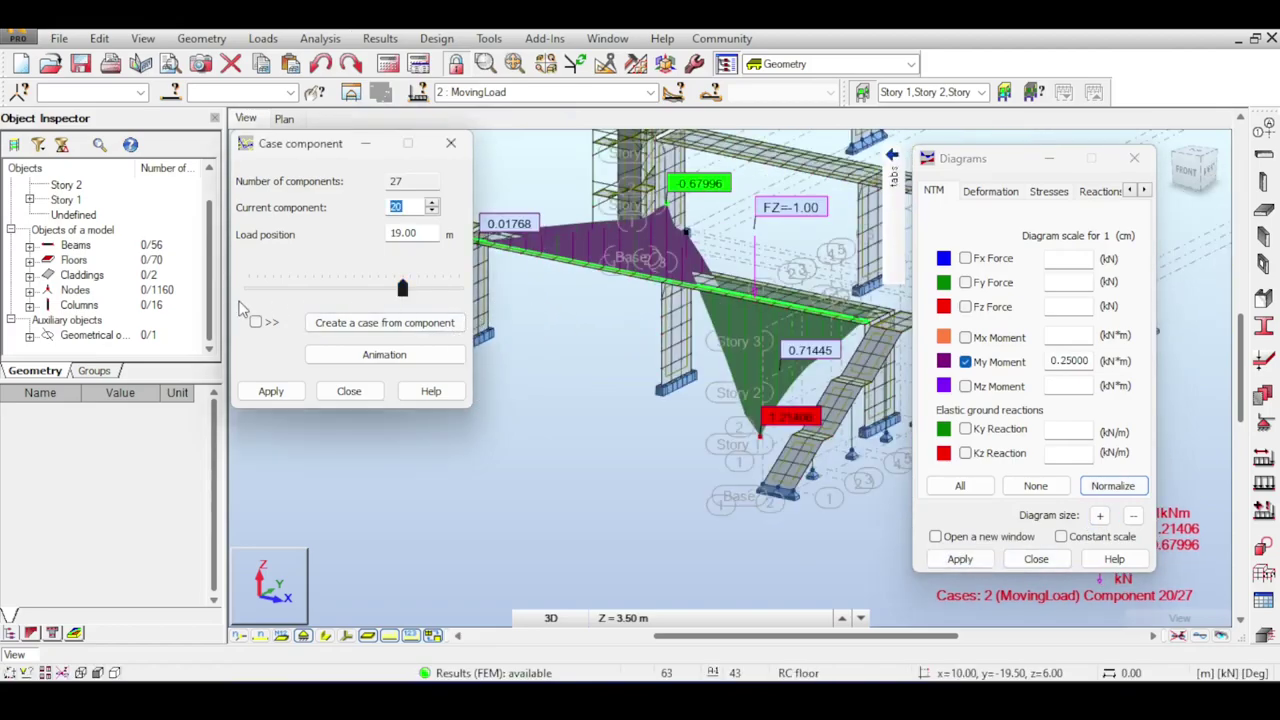
{"action": "left_click", "coordinate": [384, 355]}
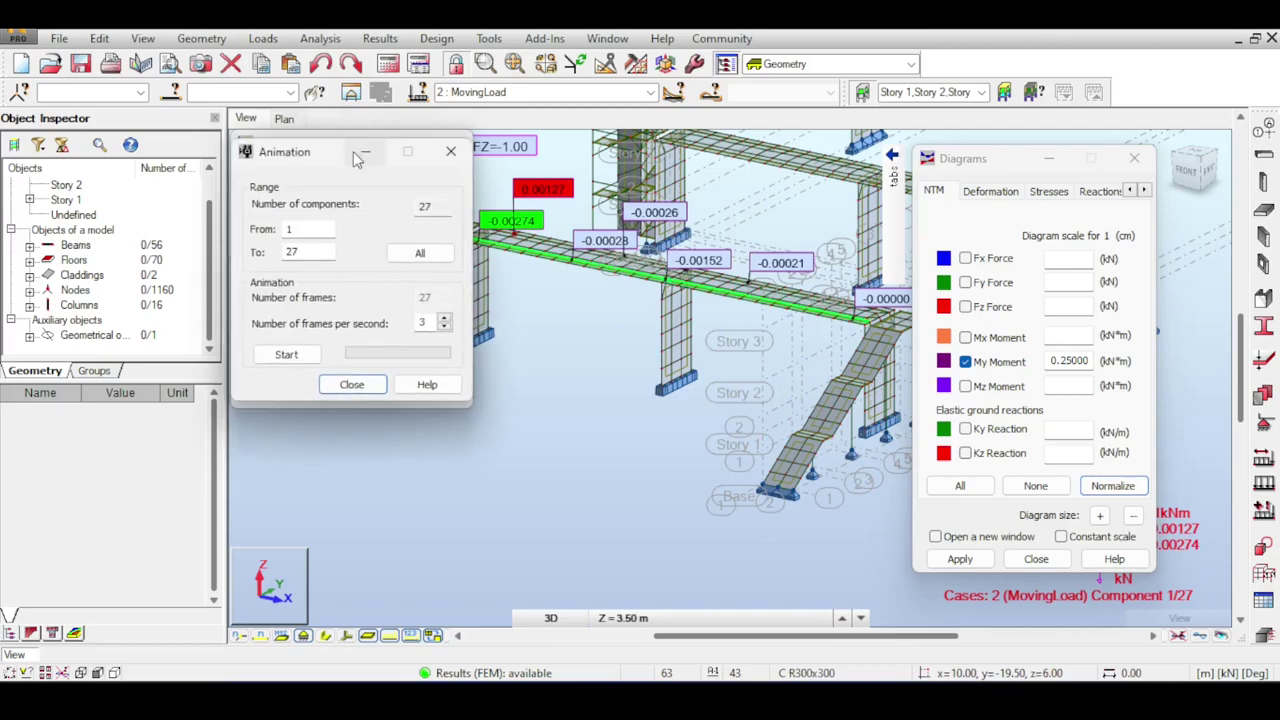
{"action": "left_click_drag", "start_coordinate": [352, 180], "coordinate": [308, 194]}
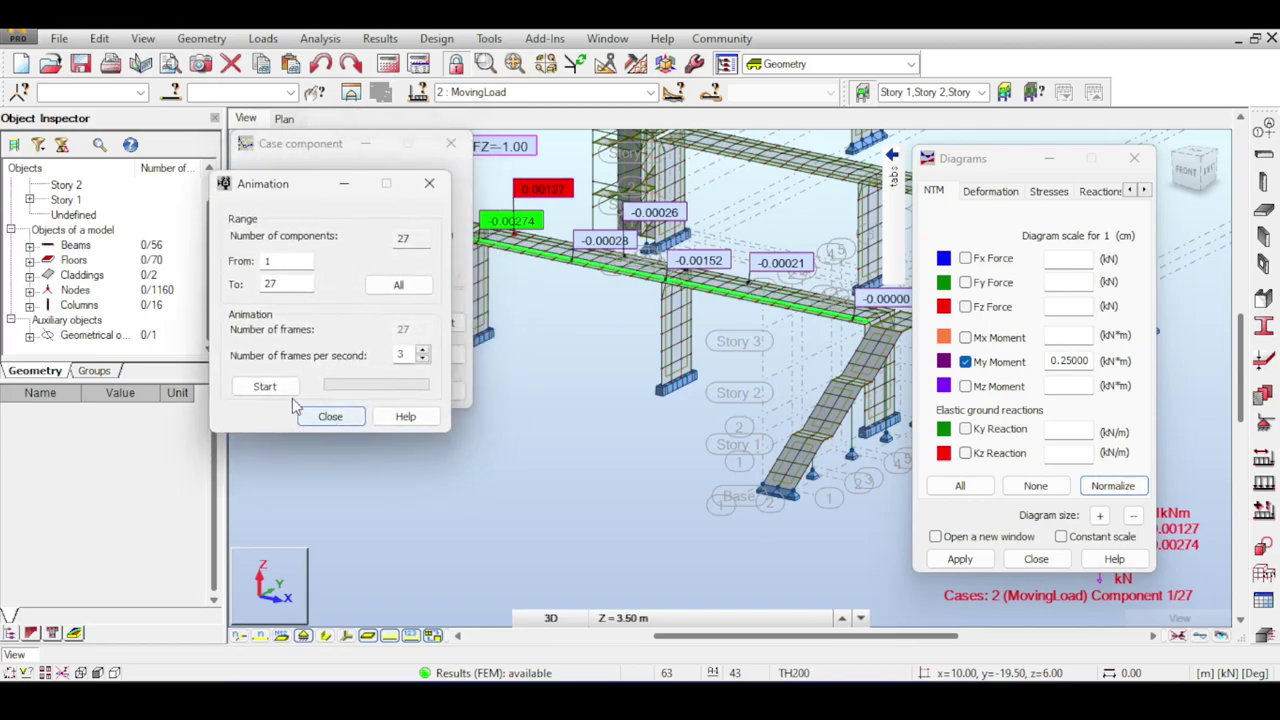
{"action": "left_click", "coordinate": [266, 387]}
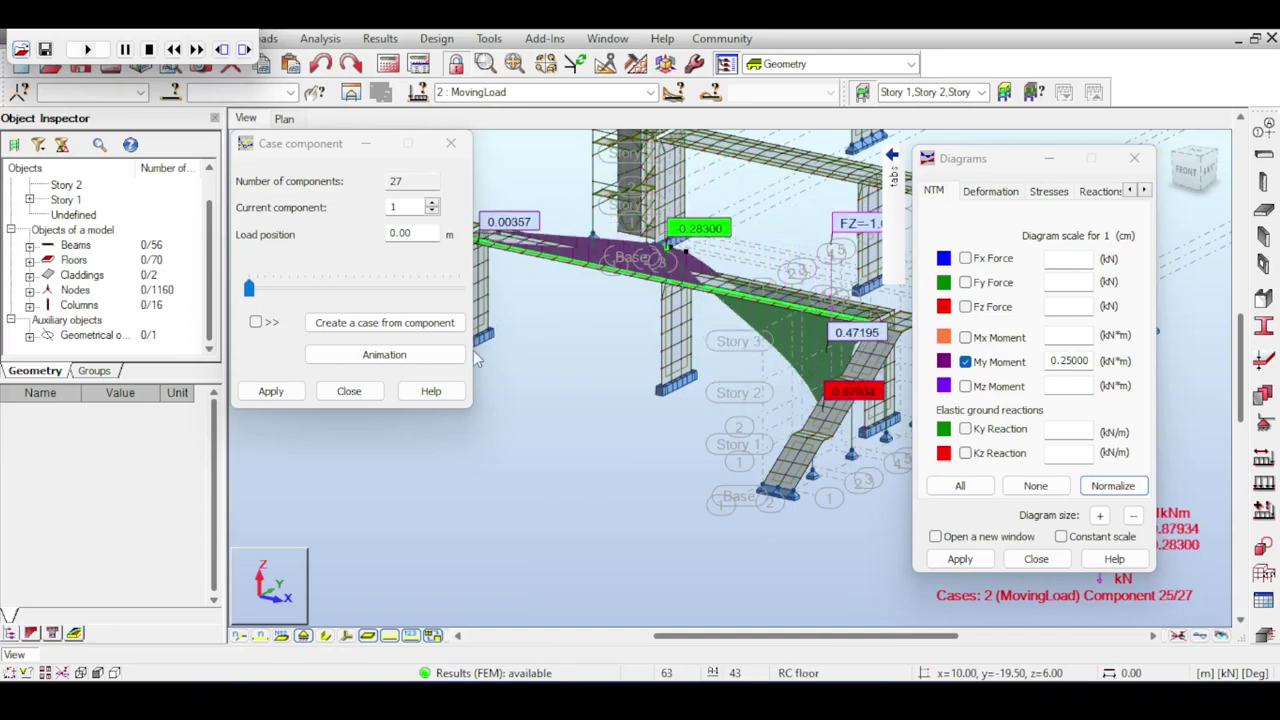
{"action": "left_click", "coordinate": [349, 391]}
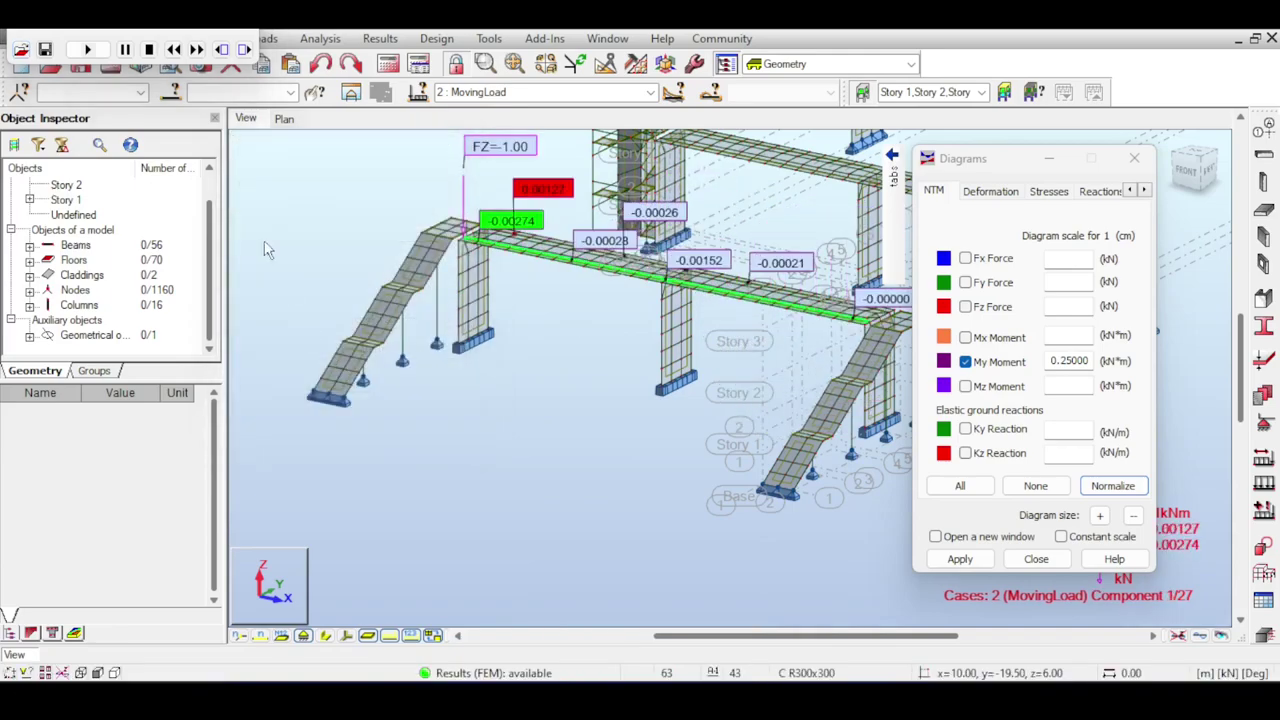
{"action": "left_click", "coordinate": [148, 49]}
{"action": "left_click", "coordinate": [248, 34]}
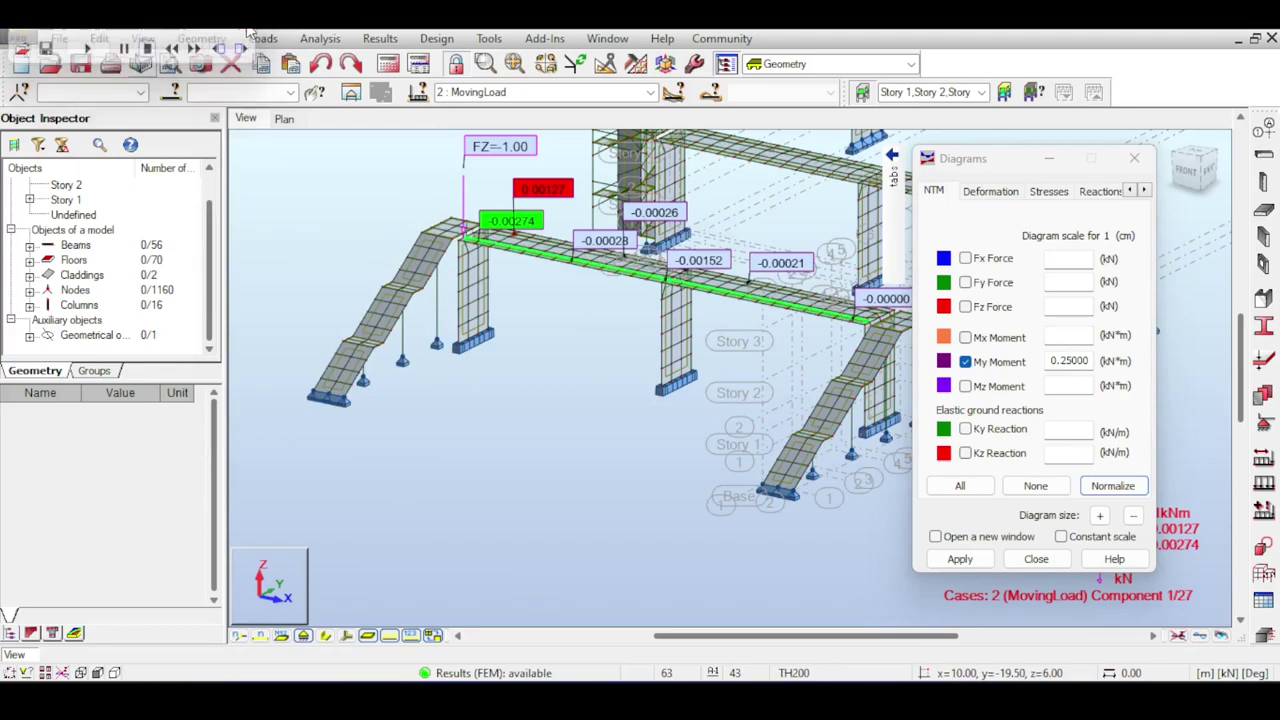
{"action": "left_click", "coordinate": [1040, 562]}
Examine the junction between the core's landing slab and the end of the adjoining bridge deck and its supporting wall.
{"action": "scroll", "coordinate": [556, 440], "scroll_direction": "down", "scroll_amount": 3}
{"action": "middle_click_drag", "start_coordinate": [799, 263], "coordinate": [654, 206]}
{"action": "scroll", "coordinate": [783, 210], "scroll_direction": "up", "scroll_amount": 1}
{"action": "scroll", "coordinate": [600, 240], "scroll_direction": "up", "scroll_amount": 6}
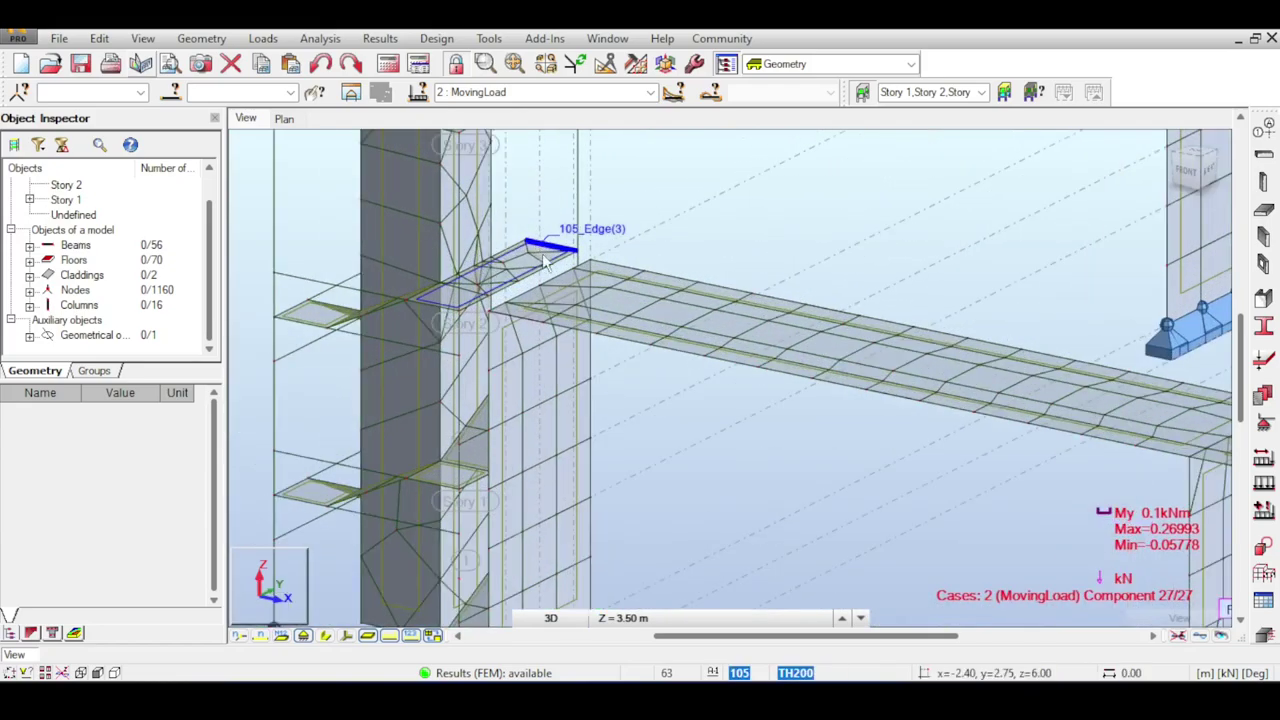
{"action": "scroll", "coordinate": [548, 266], "scroll_direction": "up", "scroll_amount": 4}
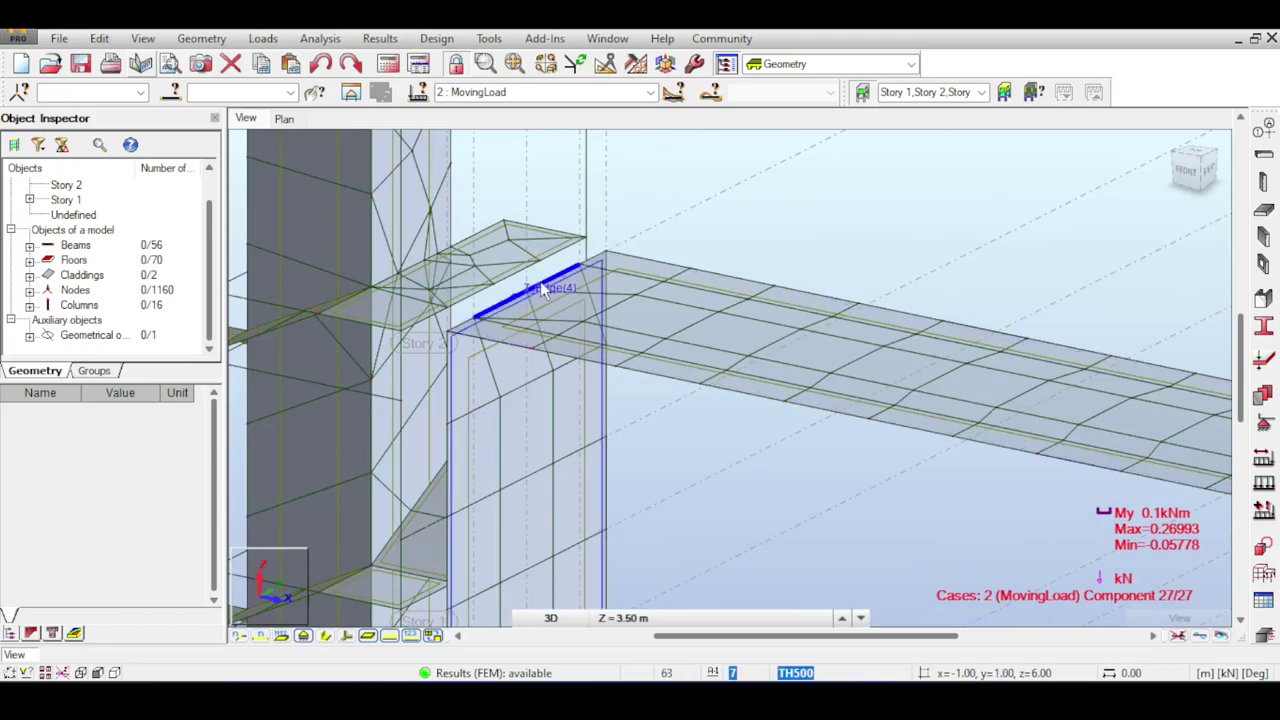
{"action": "scroll", "coordinate": [541, 281], "scroll_direction": "down", "scroll_amount": 1}
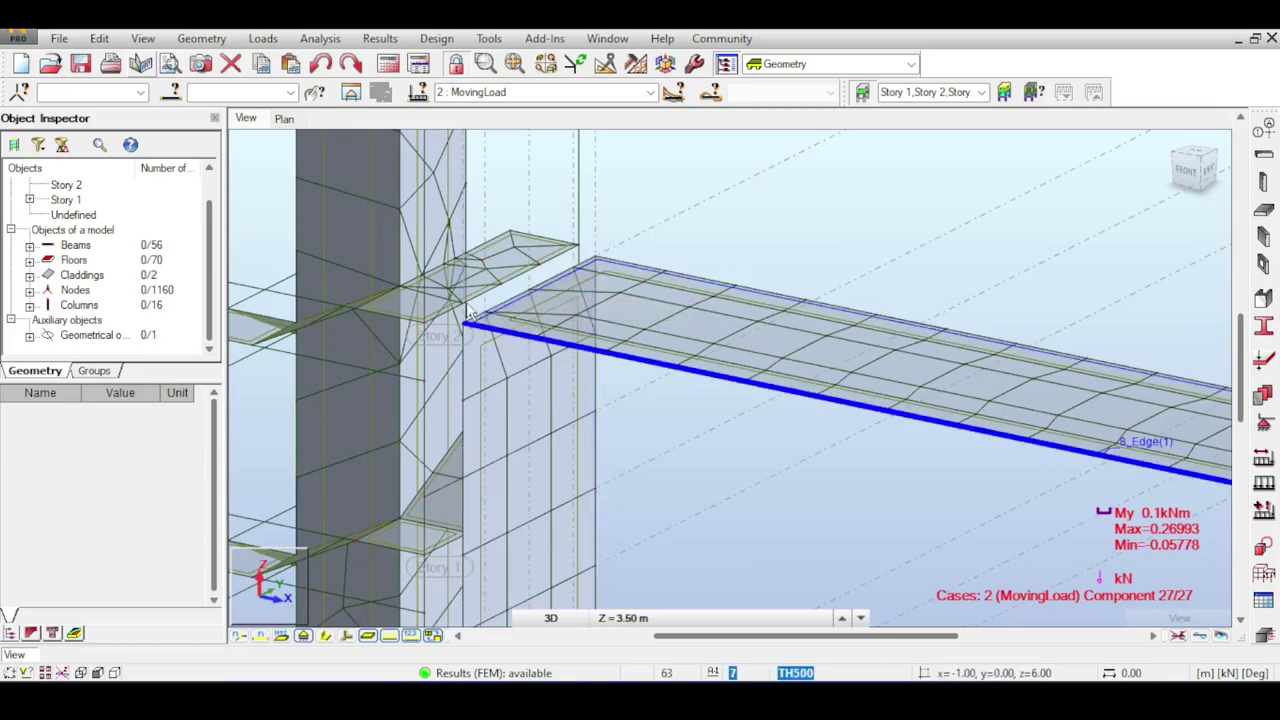
{"action": "scroll", "coordinate": [657, 342], "scroll_direction": "down", "scroll_amount": 2}
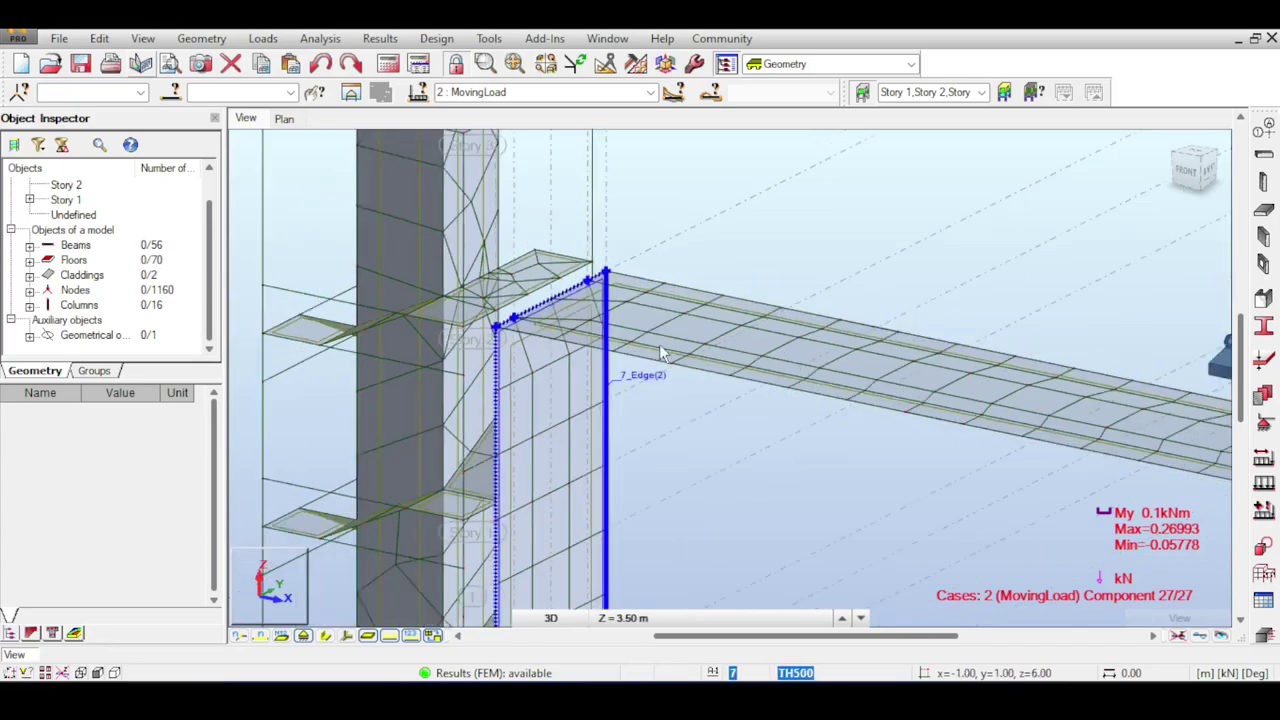
{"action": "middle_click_drag", "start_coordinate": [766, 249], "coordinate": [652, 226]}
{"action": "middle_click_drag", "start_coordinate": [887, 296], "coordinate": [725, 255]}
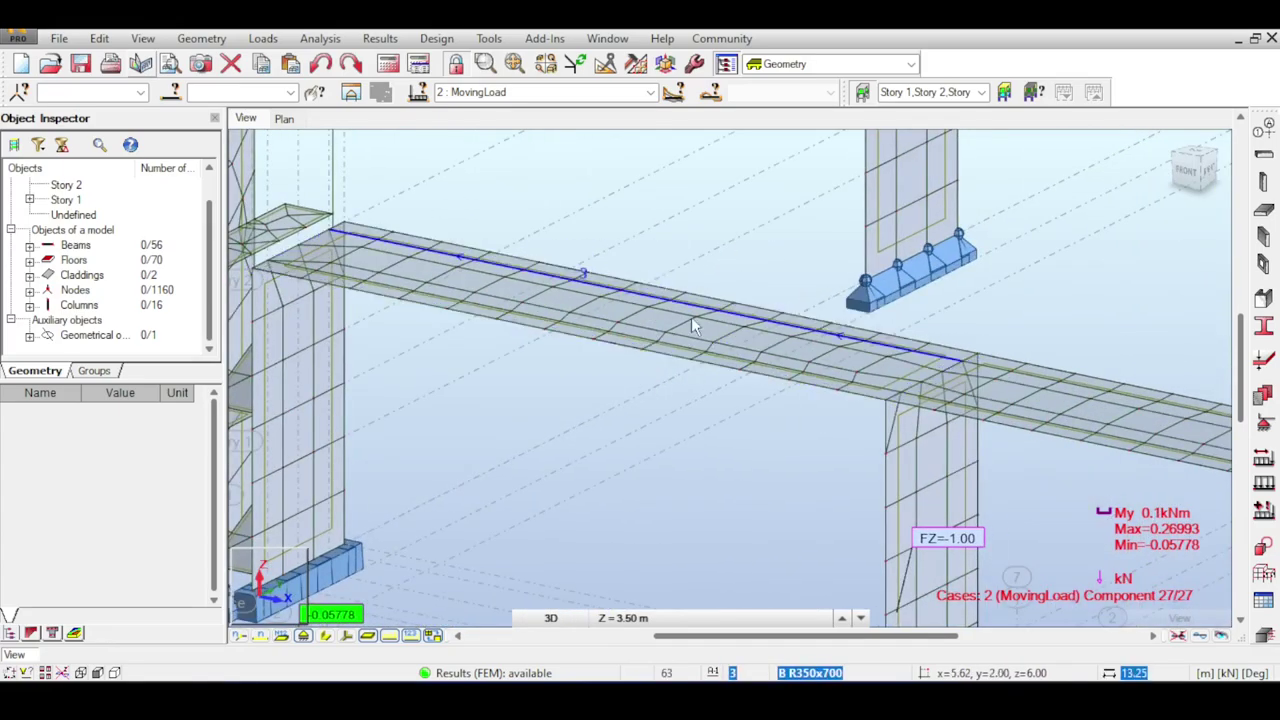
{"action": "scroll", "coordinate": [514, 330], "scroll_direction": "down", "scroll_amount": 2}
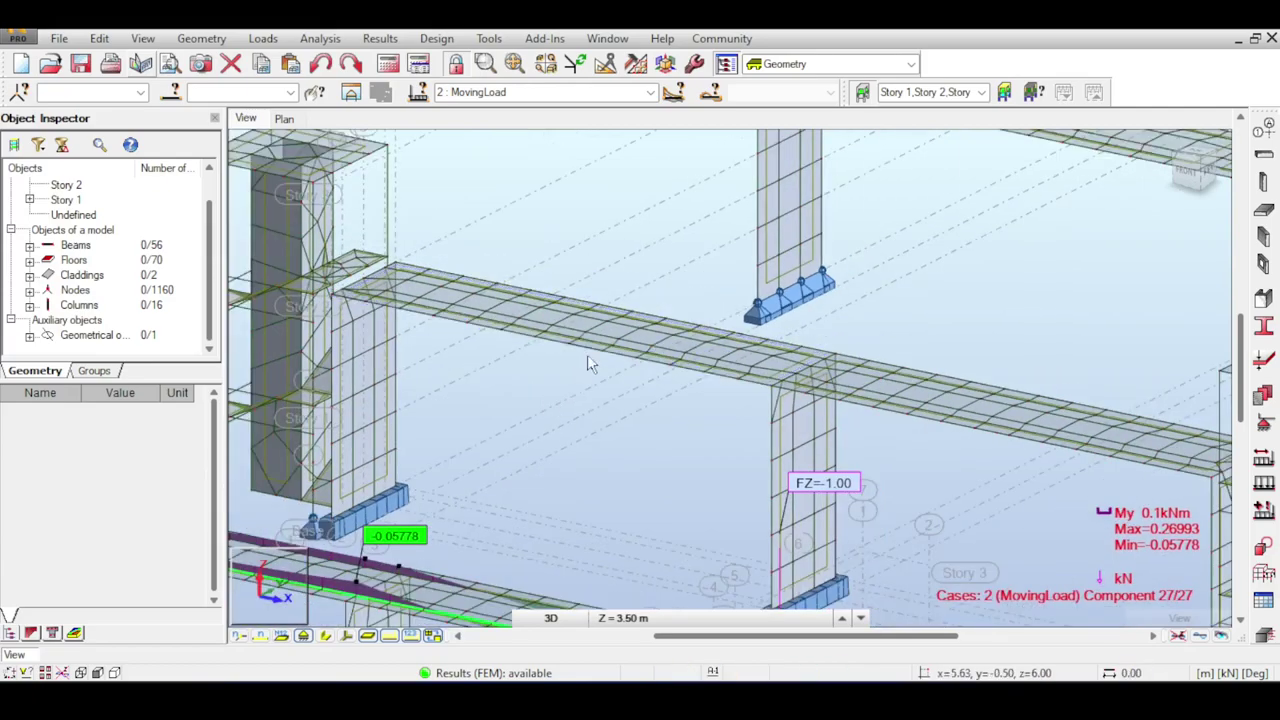
{"action": "middle_click_drag", "start_coordinate": [587, 356], "coordinate": [690, 225]}
{"action": "scroll", "coordinate": [516, 278], "scroll_direction": "up", "scroll_amount": 8}
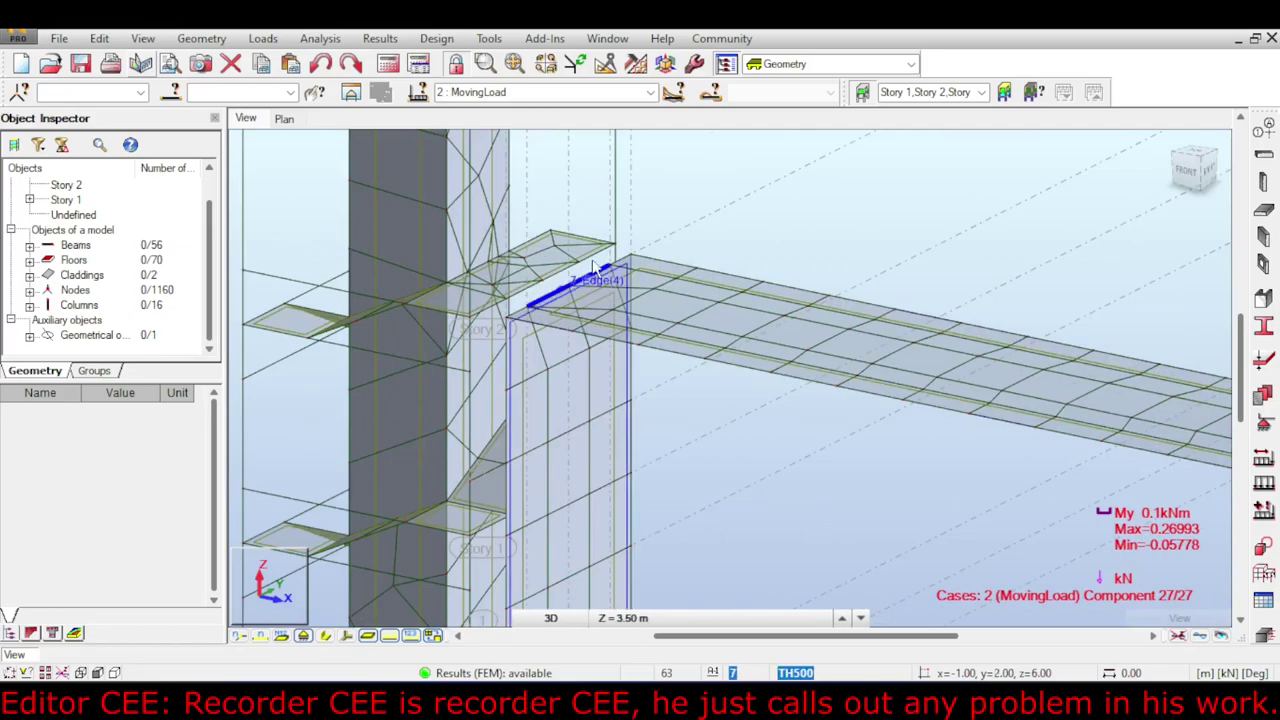
{"action": "middle_click_drag", "start_coordinate": [590, 259], "coordinate": [660, 350]}
{"action": "scroll", "coordinate": [615, 405], "scroll_direction": "up", "scroll_amount": 5}
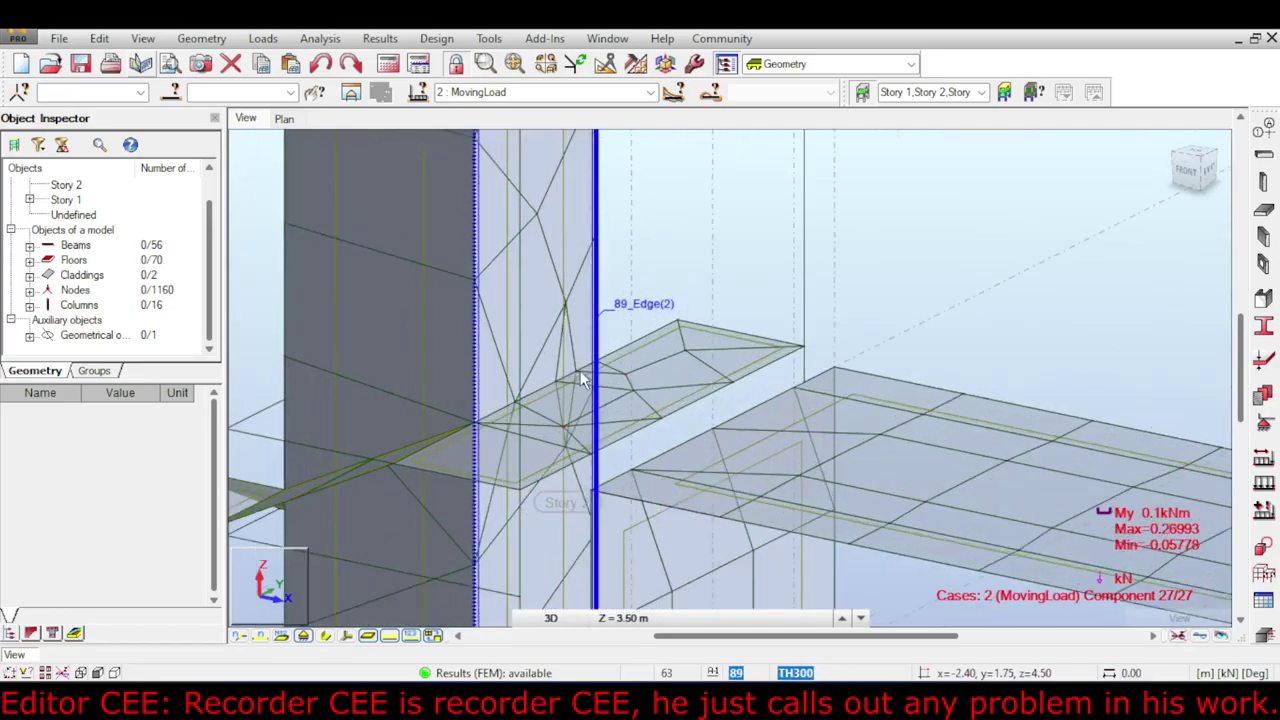
{"action": "scroll", "coordinate": [617, 394], "scroll_direction": "down", "scroll_amount": 5}
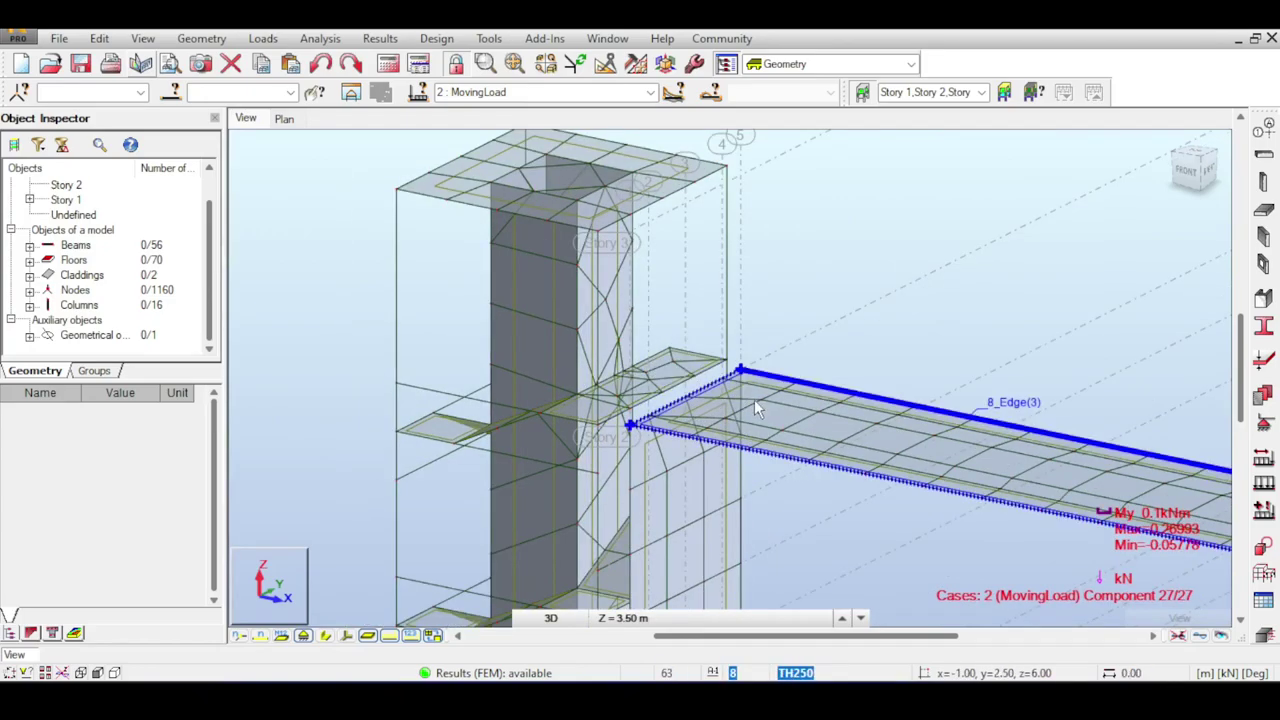
Examine the front footbridge, its stair flights and supporting walls, and the stair core at the end of the neighbouring bridge.
{"action": "scroll", "coordinate": [743, 457], "scroll_direction": "down", "scroll_amount": 2}
{"action": "scroll", "coordinate": [741, 449], "scroll_direction": "down", "scroll_amount": 2}
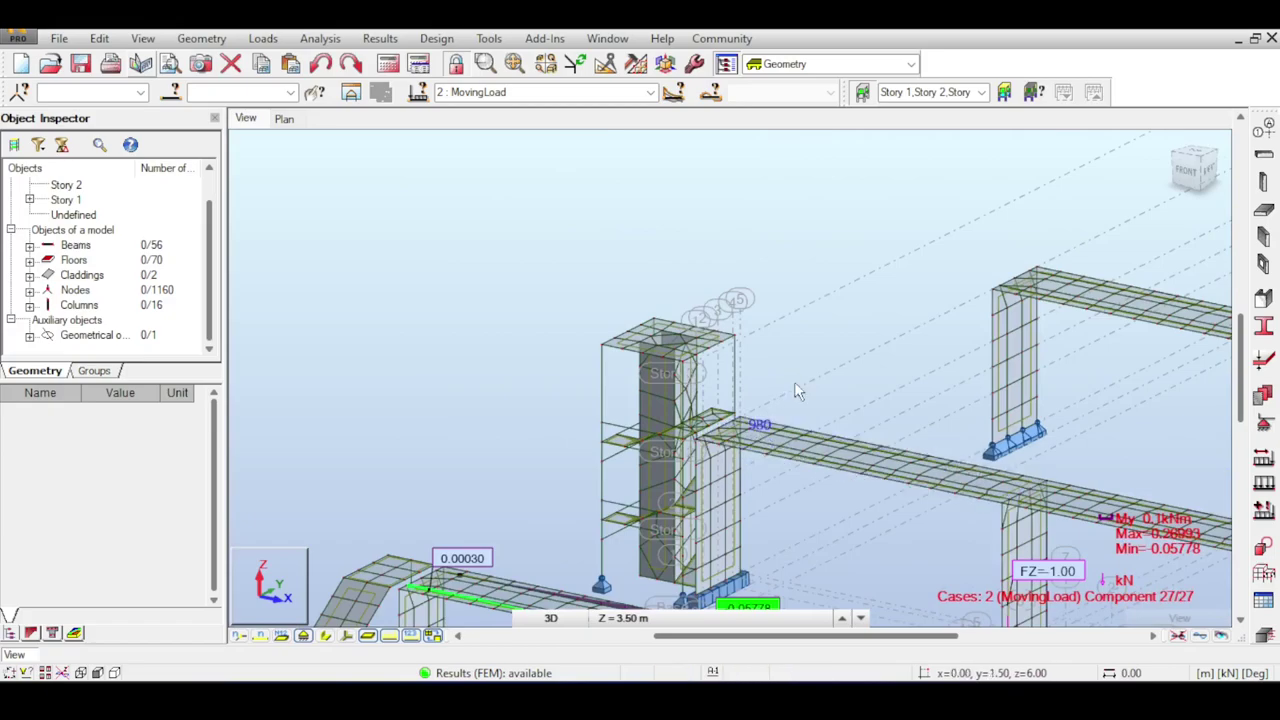
{"action": "middle_click_drag", "start_coordinate": [792, 381], "coordinate": [652, 312]}
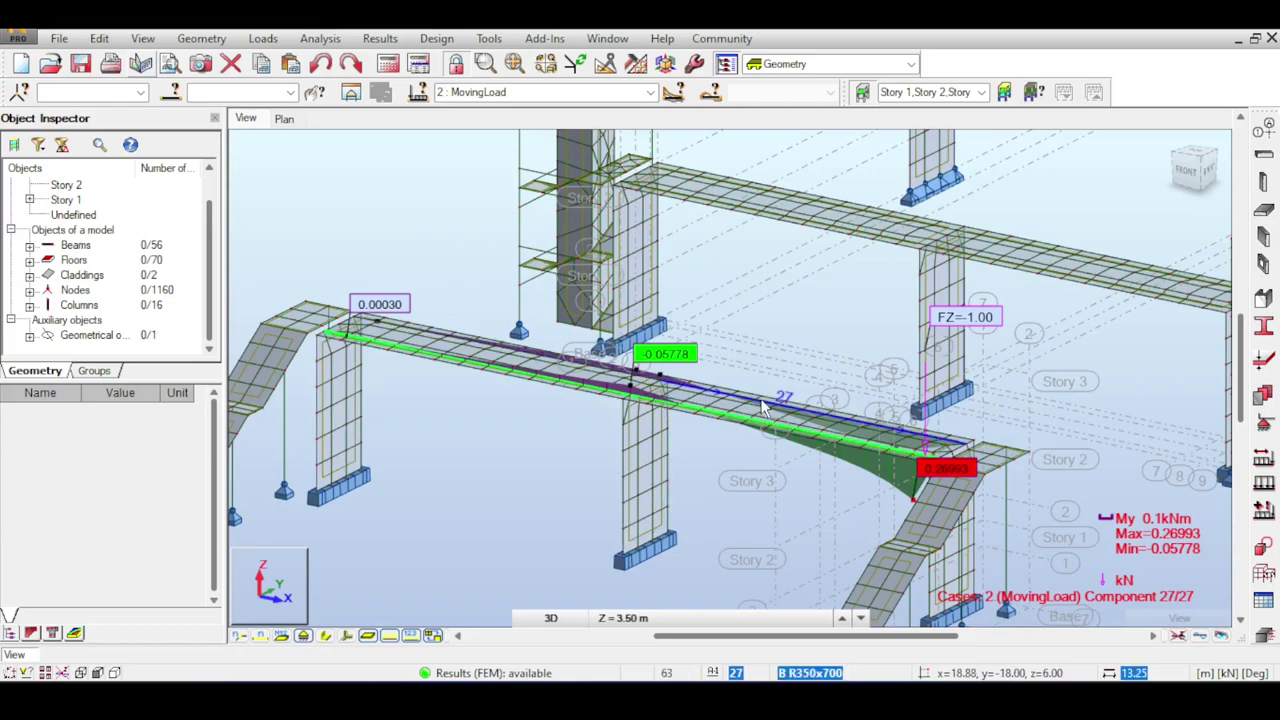
{"action": "middle_click_drag", "start_coordinate": [437, 280], "coordinate": [529, 228]}
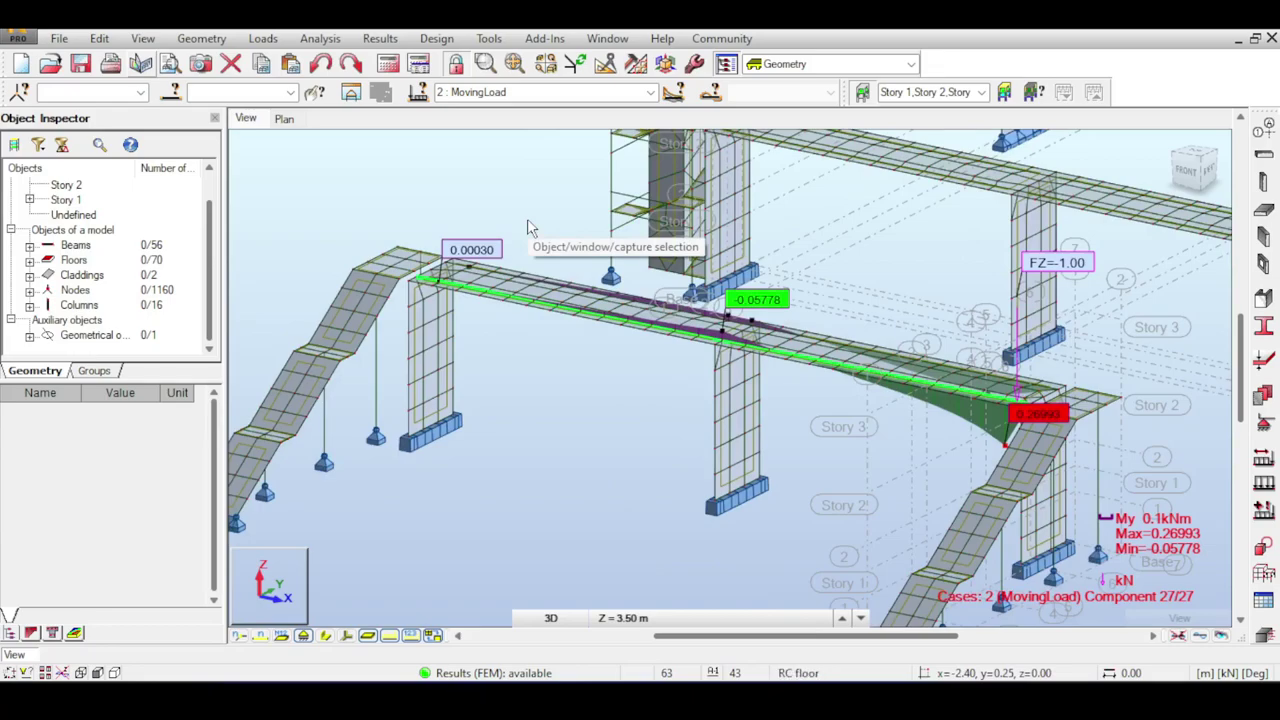
{"action": "scroll", "coordinate": [535, 228], "scroll_direction": "down", "scroll_amount": 5}
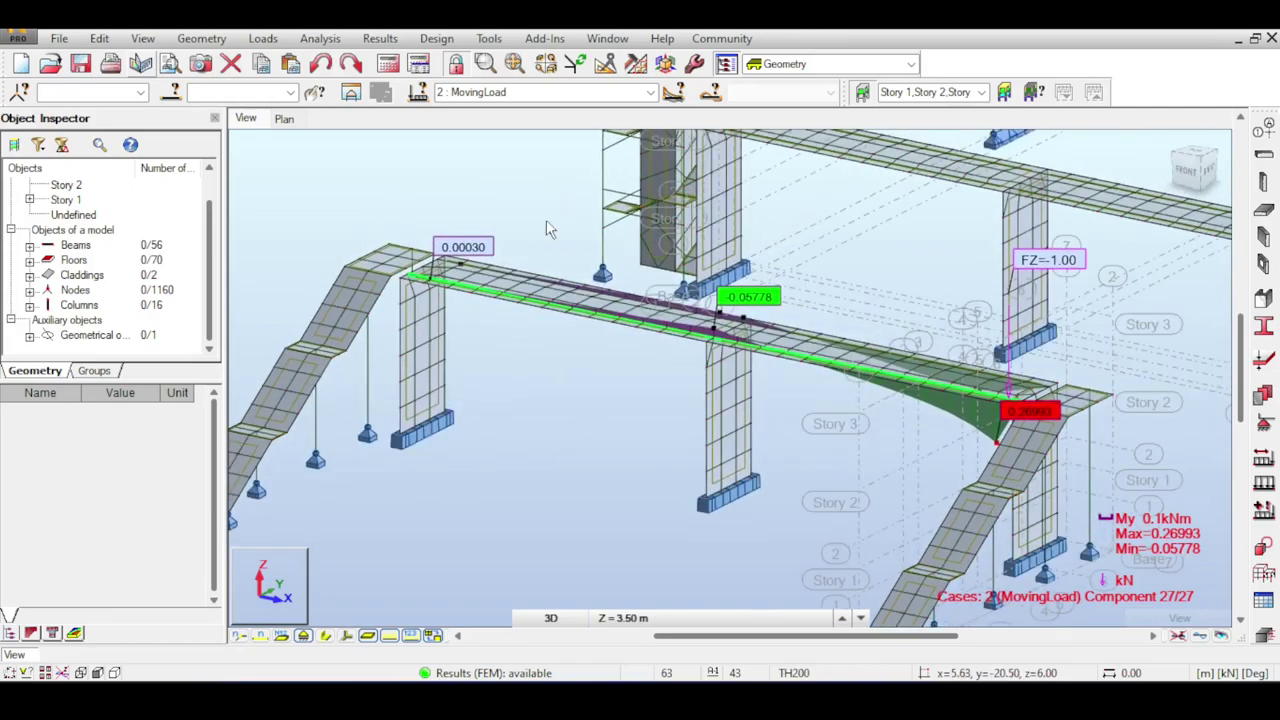
{"action": "middle_click_drag", "start_coordinate": [544, 228], "coordinate": [492, 252]}
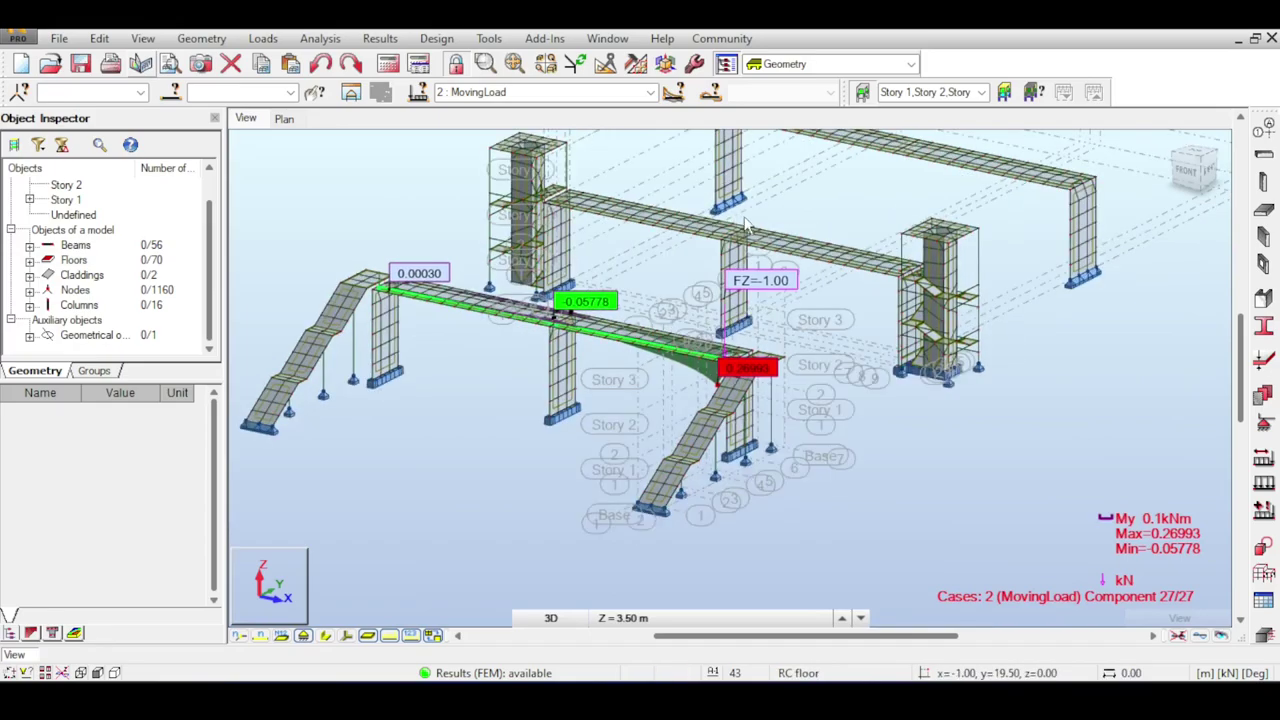
{"action": "scroll", "coordinate": [770, 210], "scroll_direction": "up", "scroll_amount": 5}
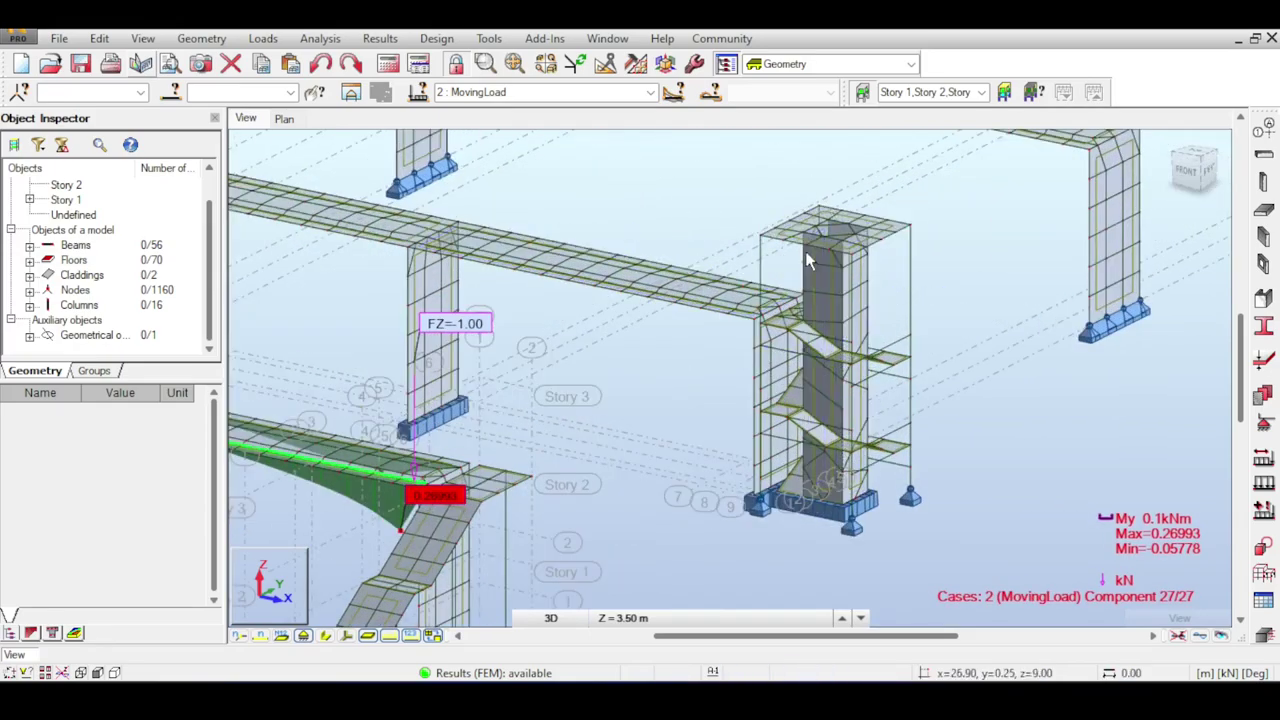
{"action": "scroll", "coordinate": [805, 251], "scroll_direction": "down", "scroll_amount": 1}
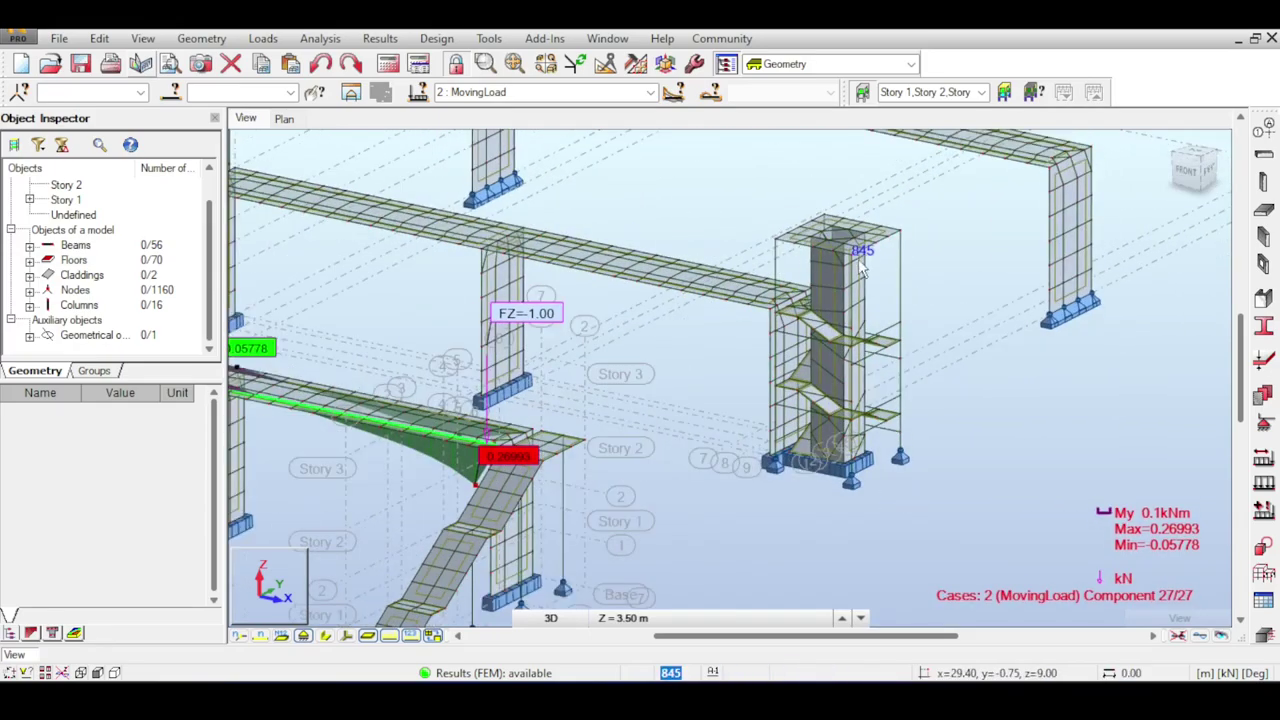
Turn the support symbols off and on again and examine the supports beneath the footbridges' walls, columns and cores.
{"action": "left_click", "coordinate": [308, 643]}
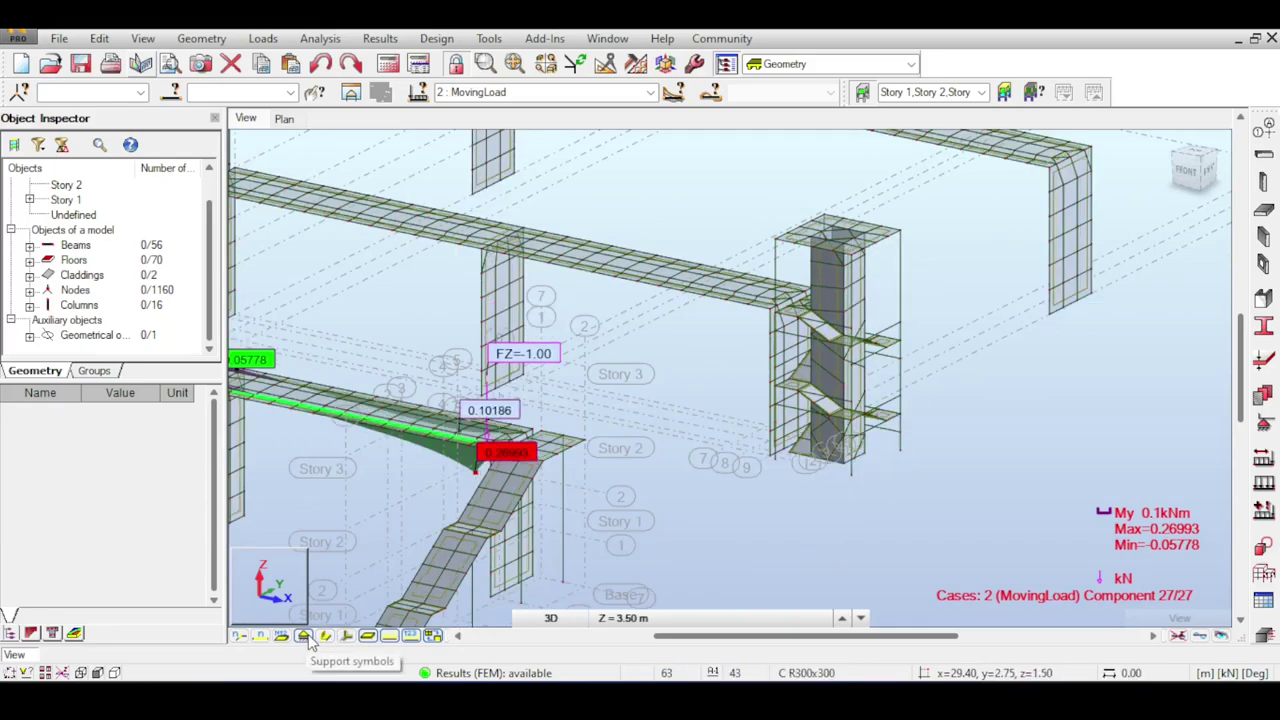
{"action": "scroll", "coordinate": [622, 322], "scroll_direction": "down", "scroll_amount": 3}
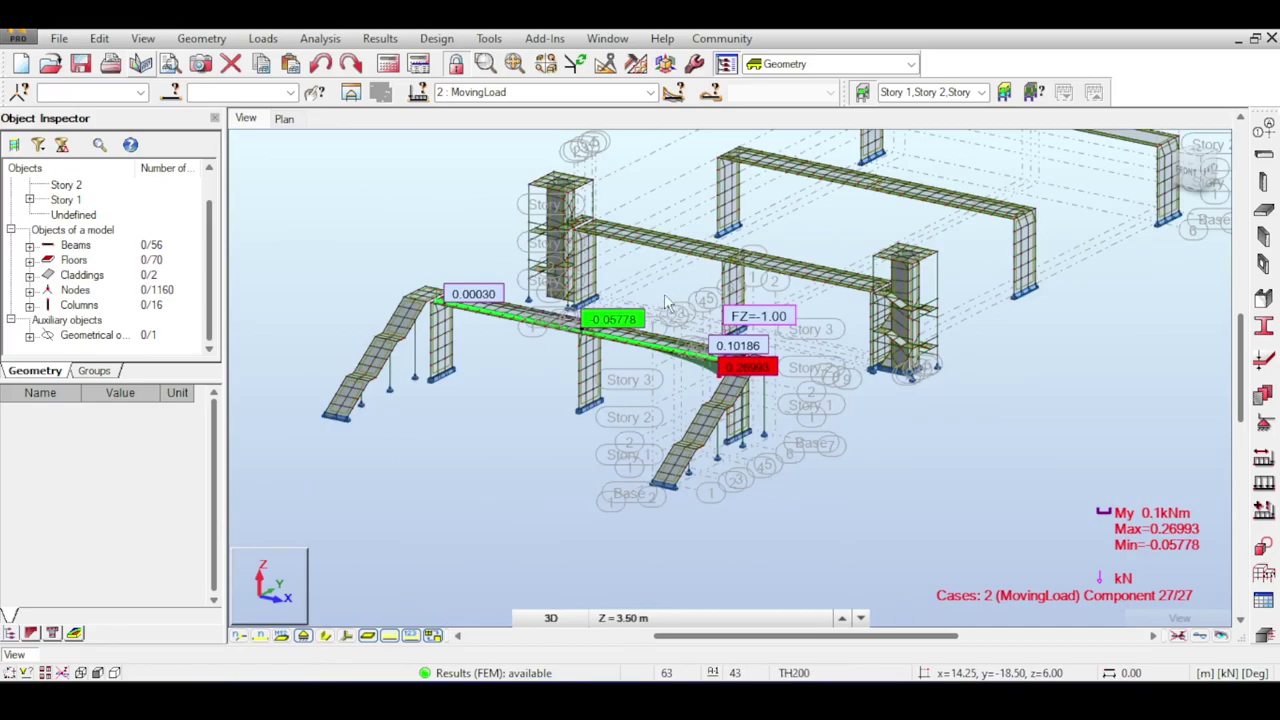
{"action": "middle_click_drag", "start_coordinate": [664, 297], "coordinate": [702, 303]}
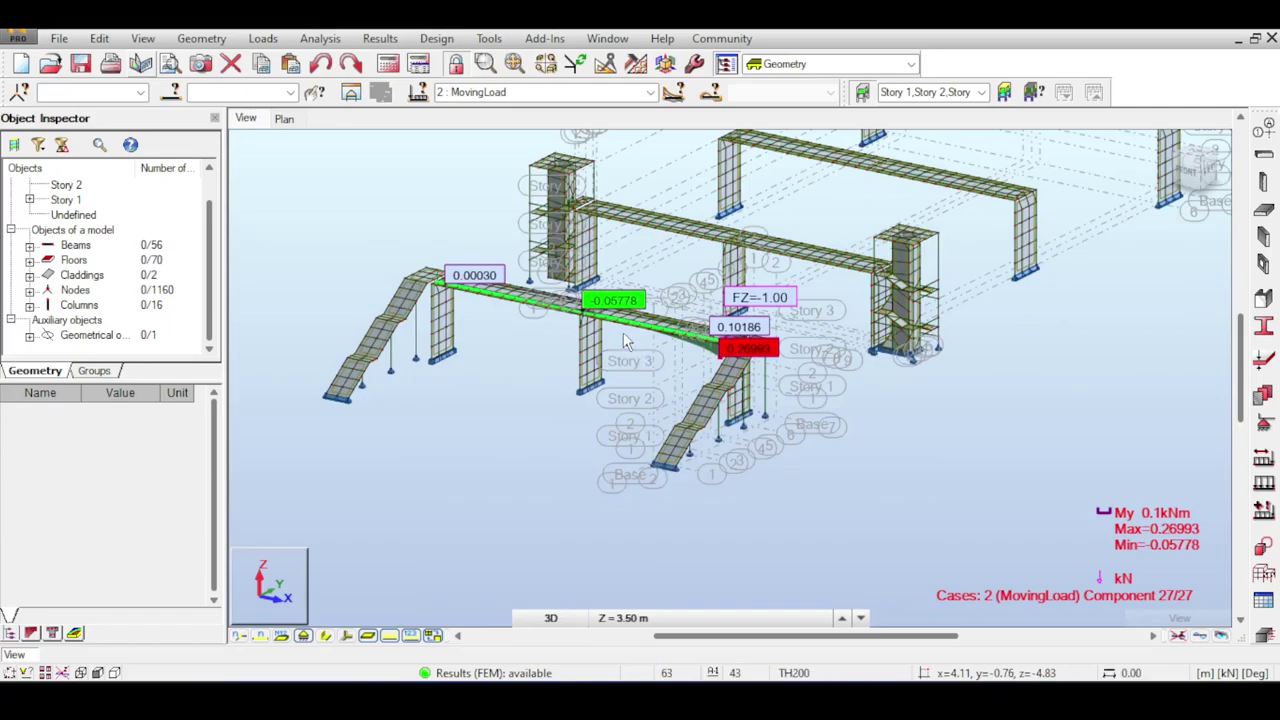
{"action": "scroll", "coordinate": [680, 341], "scroll_direction": "up", "scroll_amount": 3}
{"action": "scroll", "coordinate": [680, 341], "scroll_direction": "up", "scroll_amount": 2}
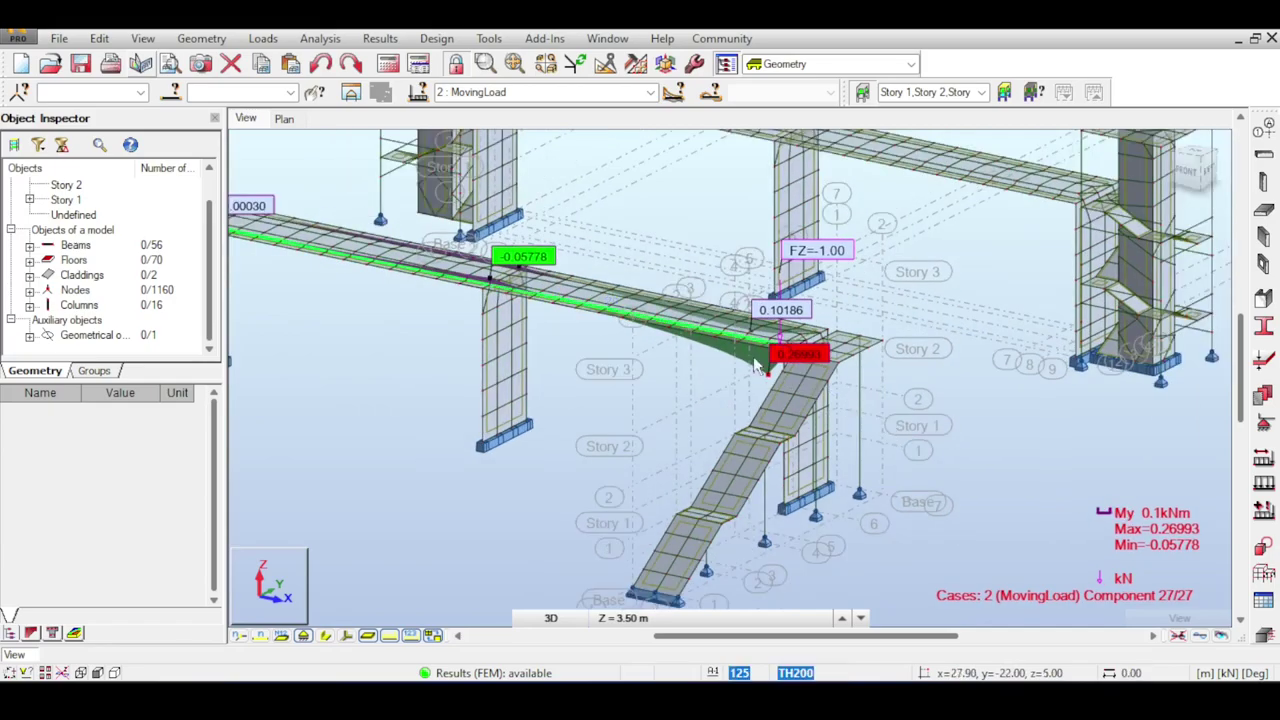
{"action": "scroll", "coordinate": [735, 332], "scroll_direction": "down", "scroll_amount": 3}
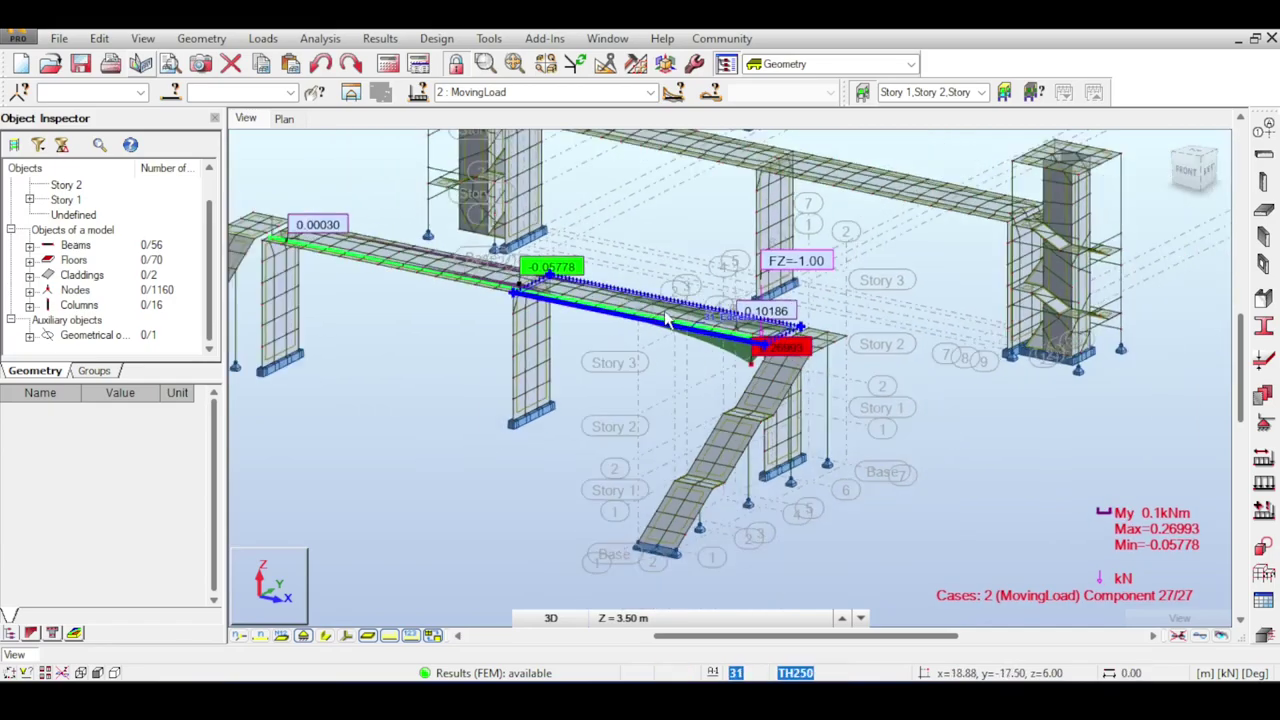
{"action": "middle_click_drag", "start_coordinate": [768, 182], "coordinate": [725, 218]}
{"action": "scroll", "coordinate": [725, 218], "scroll_direction": "down", "scroll_amount": 5}
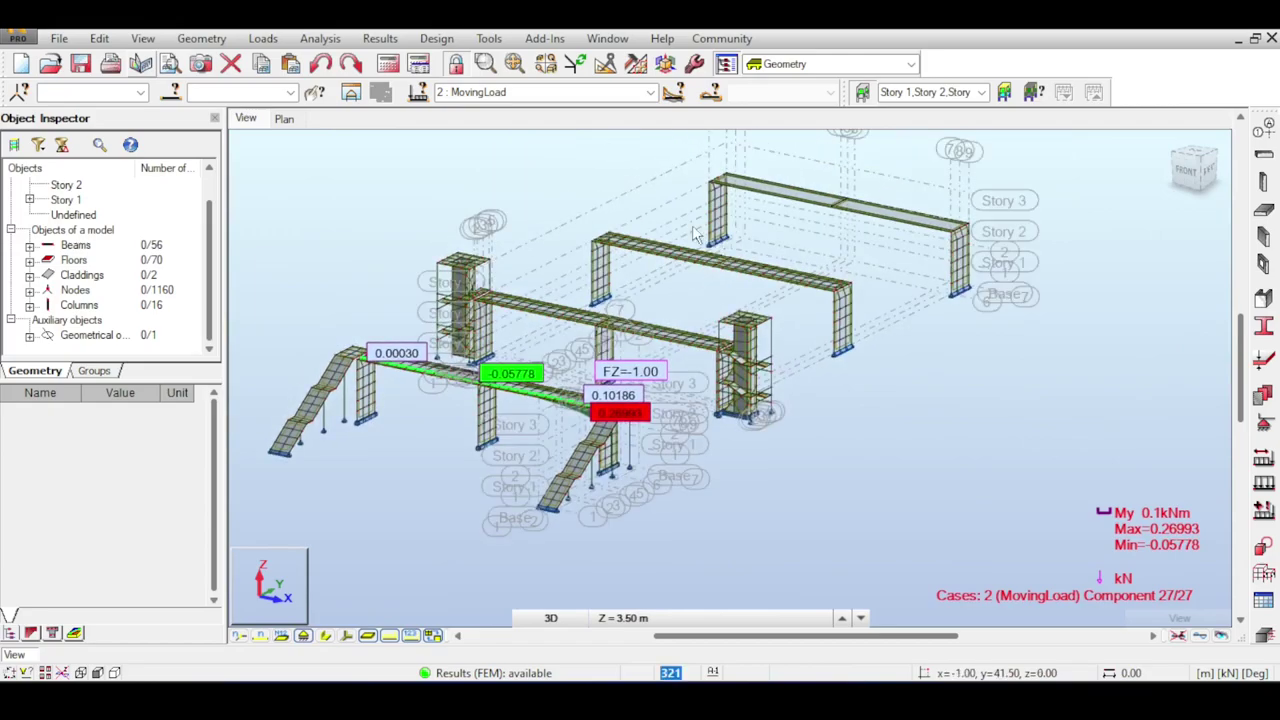
Inspect the front footbridge deck, its intermediate wall and the stair landing where the deck ends.
{"action": "scroll", "coordinate": [643, 368], "scroll_direction": "up", "scroll_amount": 3}
{"action": "scroll", "coordinate": [640, 365], "scroll_direction": "up", "scroll_amount": 3}
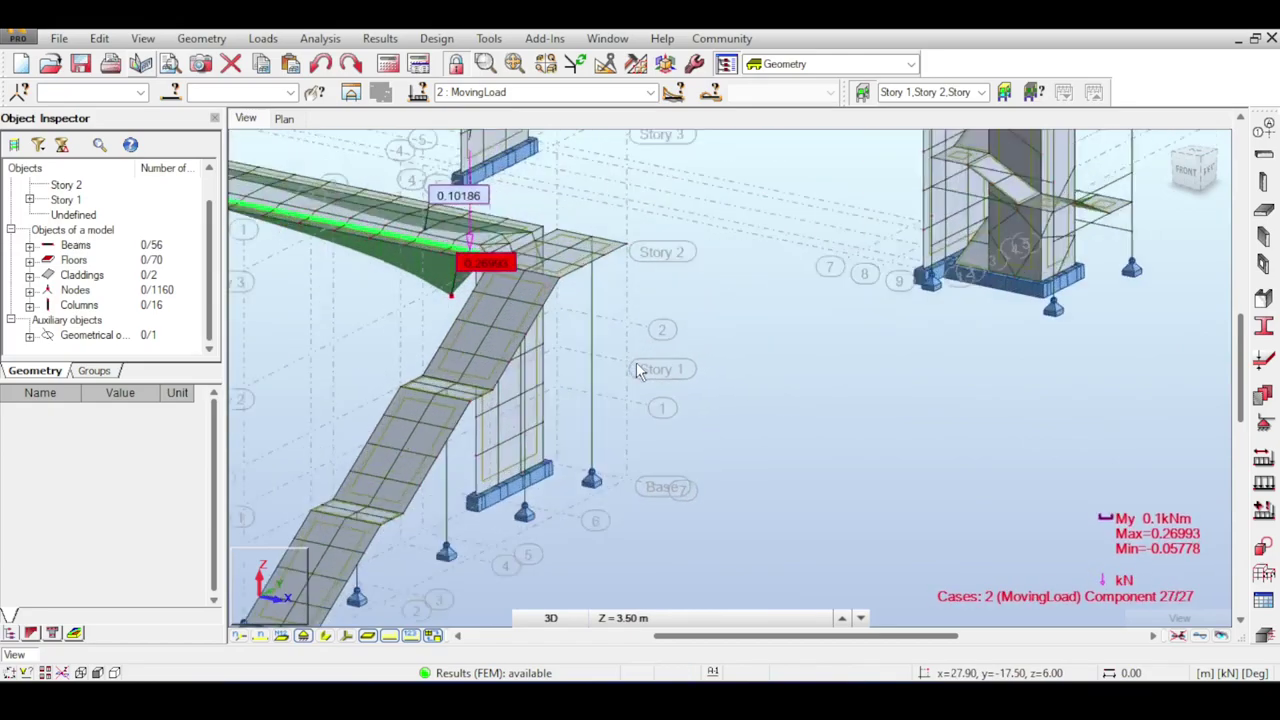
{"action": "scroll", "coordinate": [731, 278], "scroll_direction": "down", "scroll_amount": 3}
{"action": "middle_click_drag", "start_coordinate": [731, 280], "coordinate": [682, 328]}
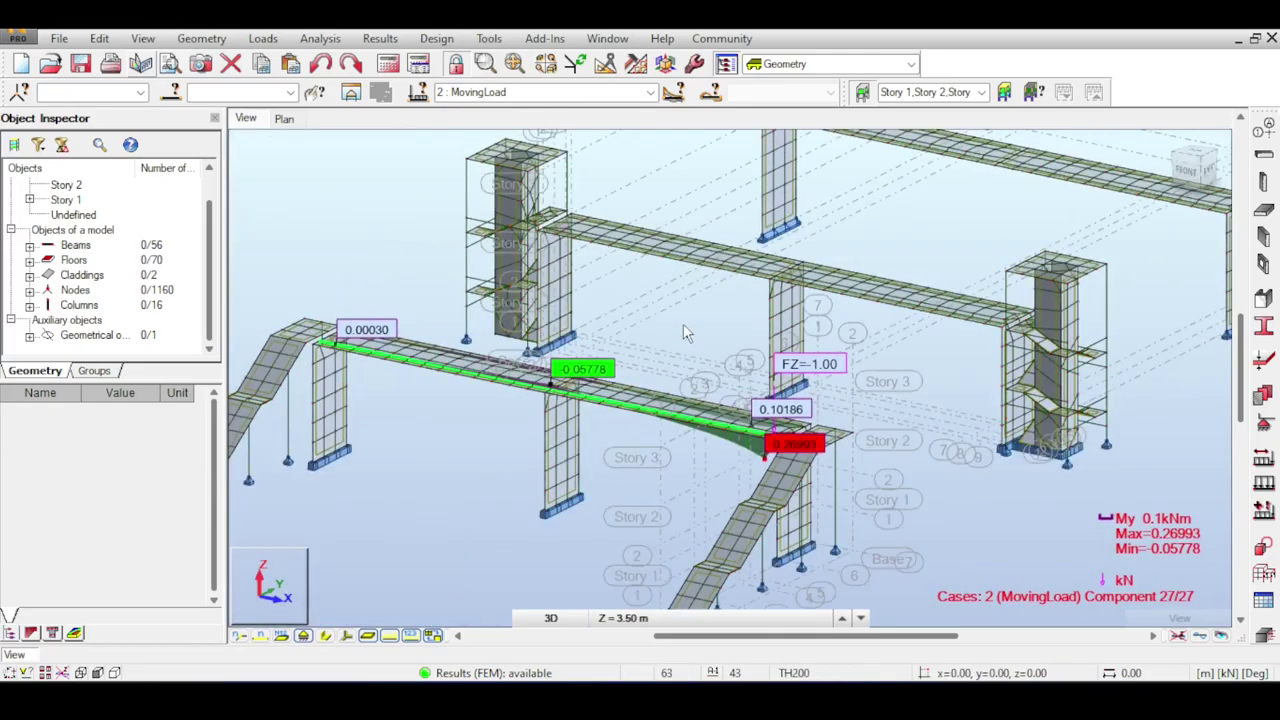
{"action": "scroll", "coordinate": [686, 333], "scroll_direction": "up", "scroll_amount": 2}
{"action": "scroll", "coordinate": [686, 349], "scroll_direction": "down", "scroll_amount": 2}
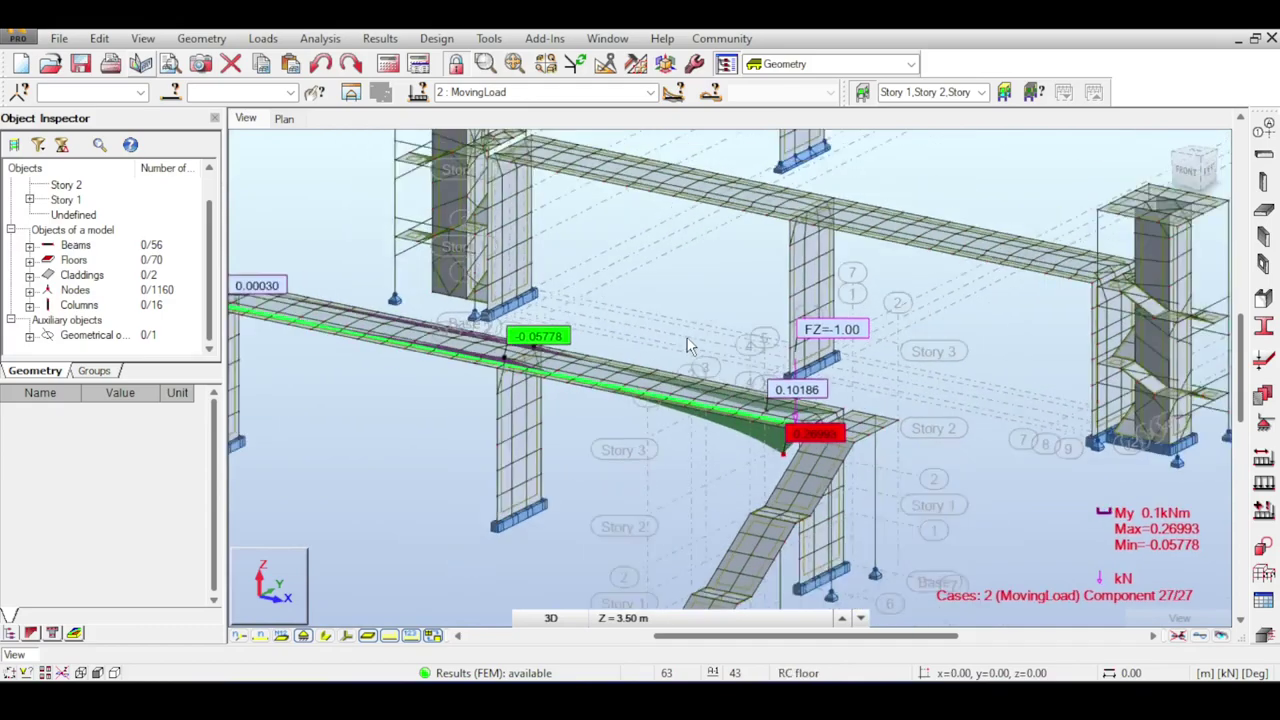
{"action": "middle_click_drag", "start_coordinate": [699, 305], "coordinate": [671, 295]}
{"action": "scroll", "coordinate": [671, 298], "scroll_direction": "down", "scroll_amount": 1}
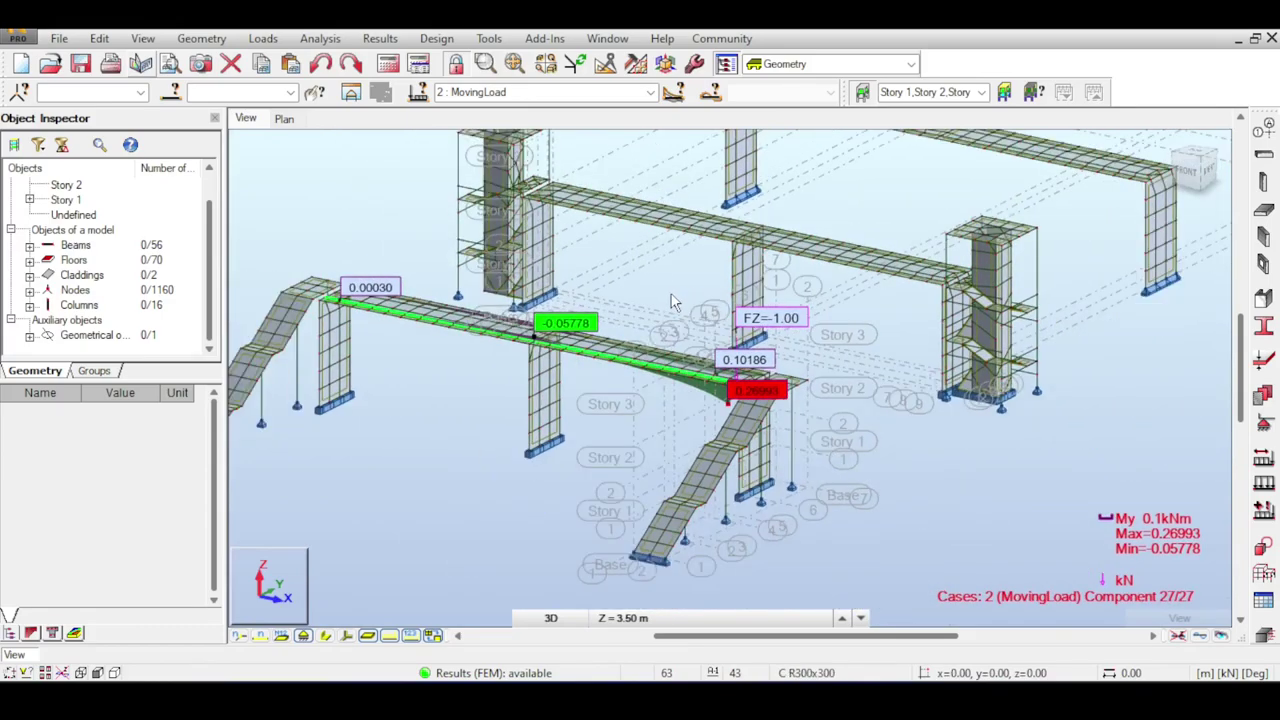
{"action": "scroll", "coordinate": [672, 302], "scroll_direction": "down", "scroll_amount": 2}
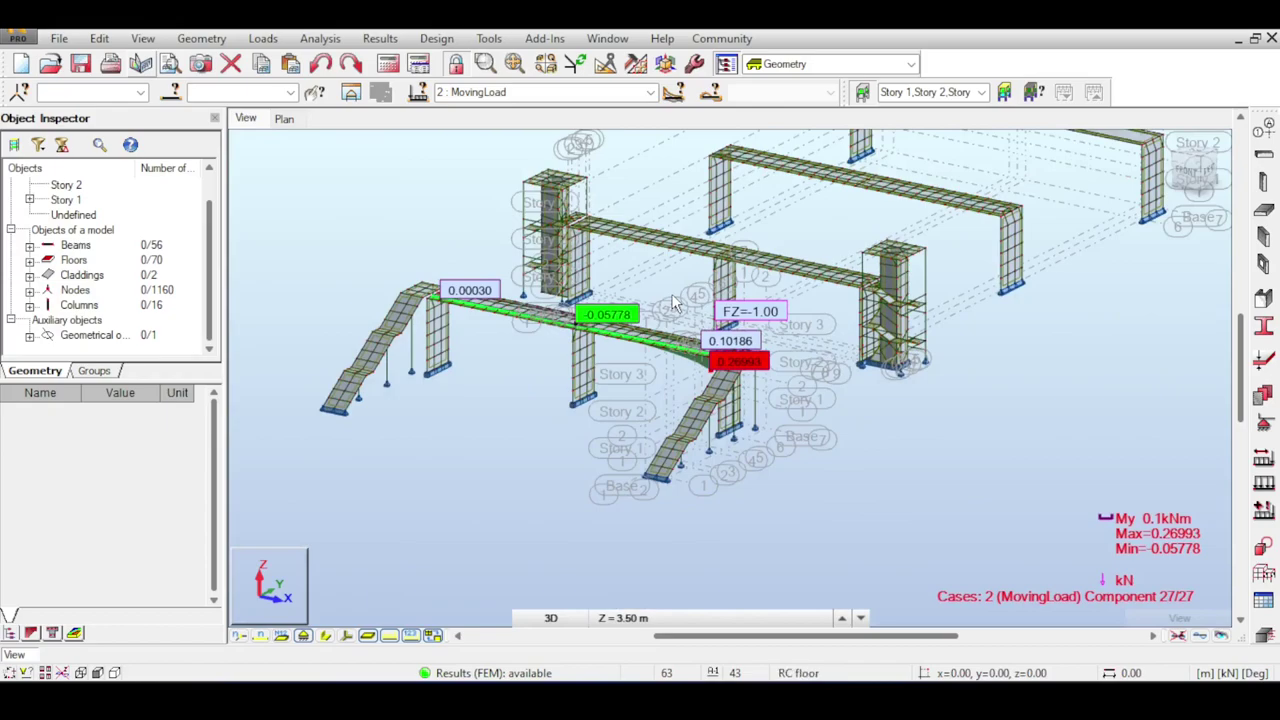
{"action": "scroll", "coordinate": [672, 302], "scroll_direction": "up", "scroll_amount": 1}
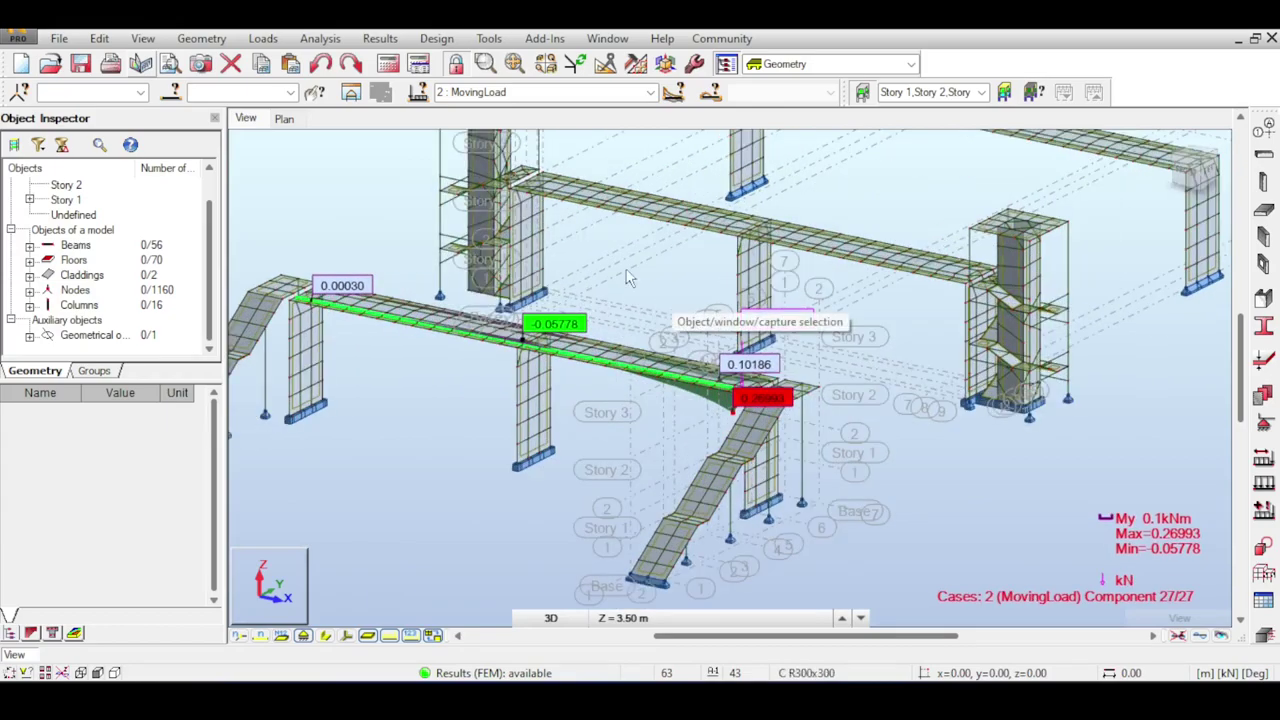
{"action": "scroll", "coordinate": [630, 279], "scroll_direction": "up", "scroll_amount": 2}
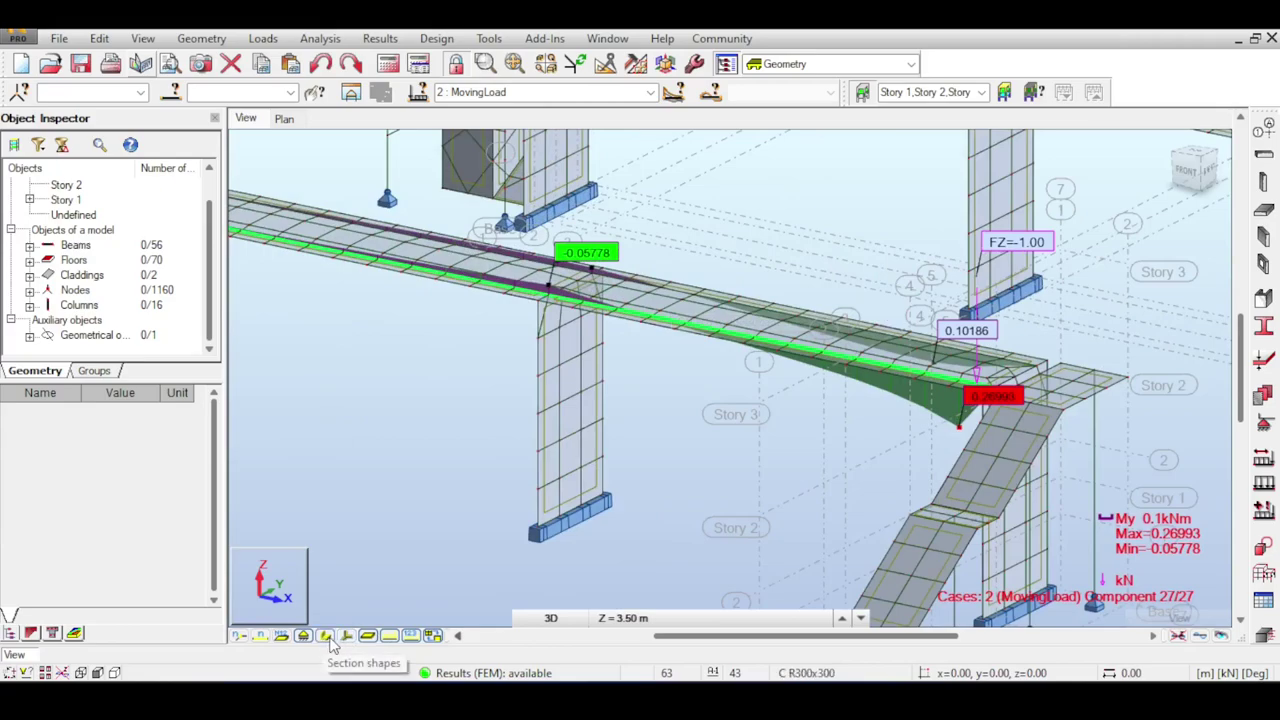
Display the members' section shapes and examine the front deck's edge beams where they rest on the supporting walls.
{"action": "left_click", "coordinate": [330, 638]}
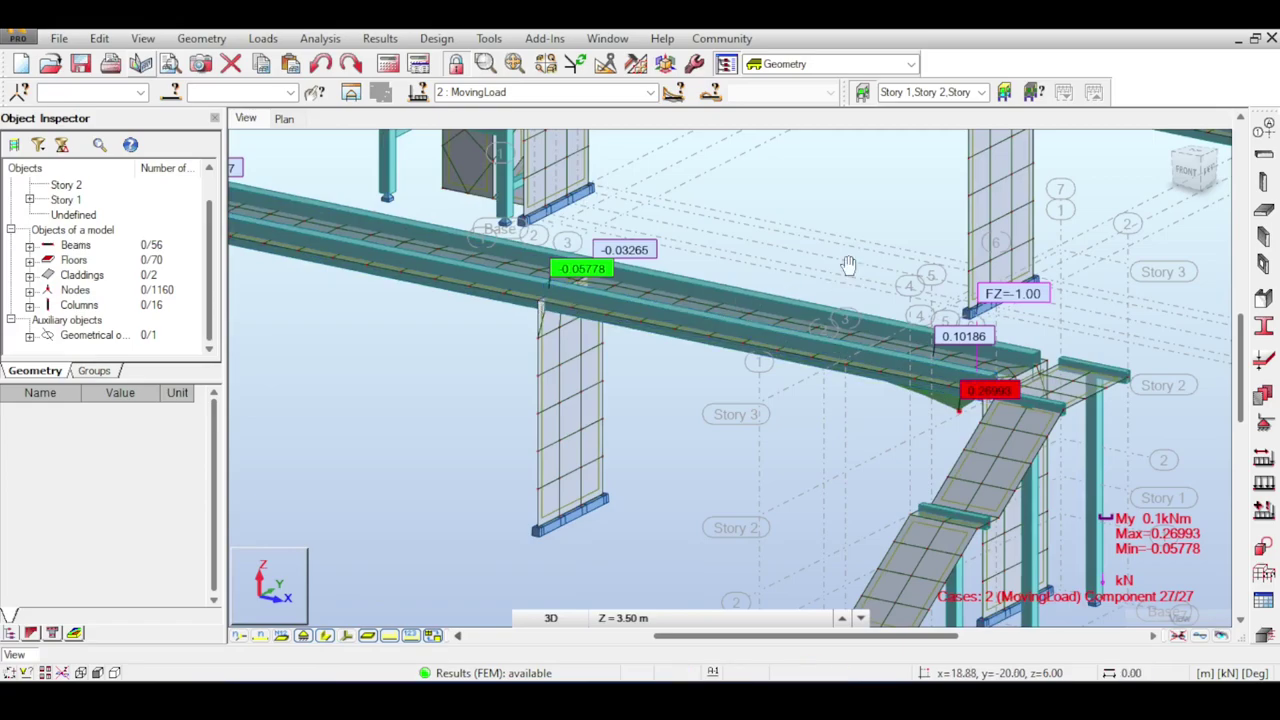
{"action": "middle_click_drag", "start_coordinate": [824, 299], "coordinate": [770, 344]}
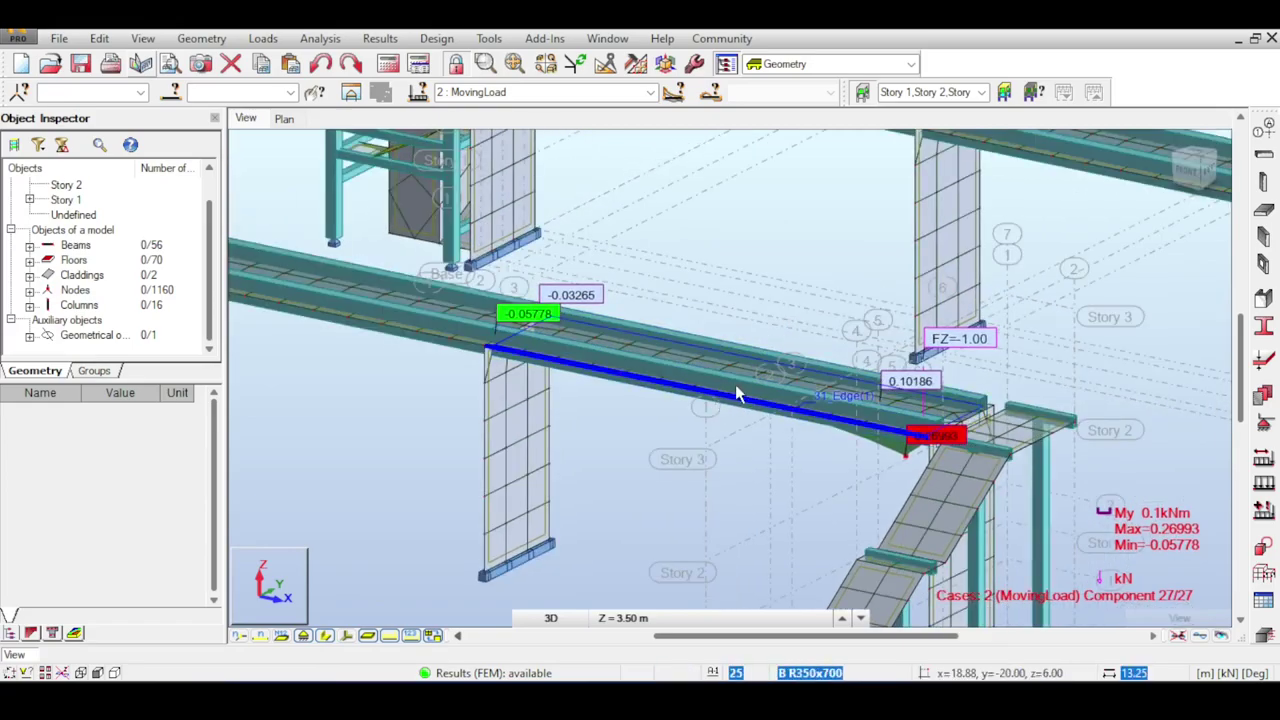
{"action": "scroll", "coordinate": [745, 372], "scroll_direction": "down", "scroll_amount": 1}
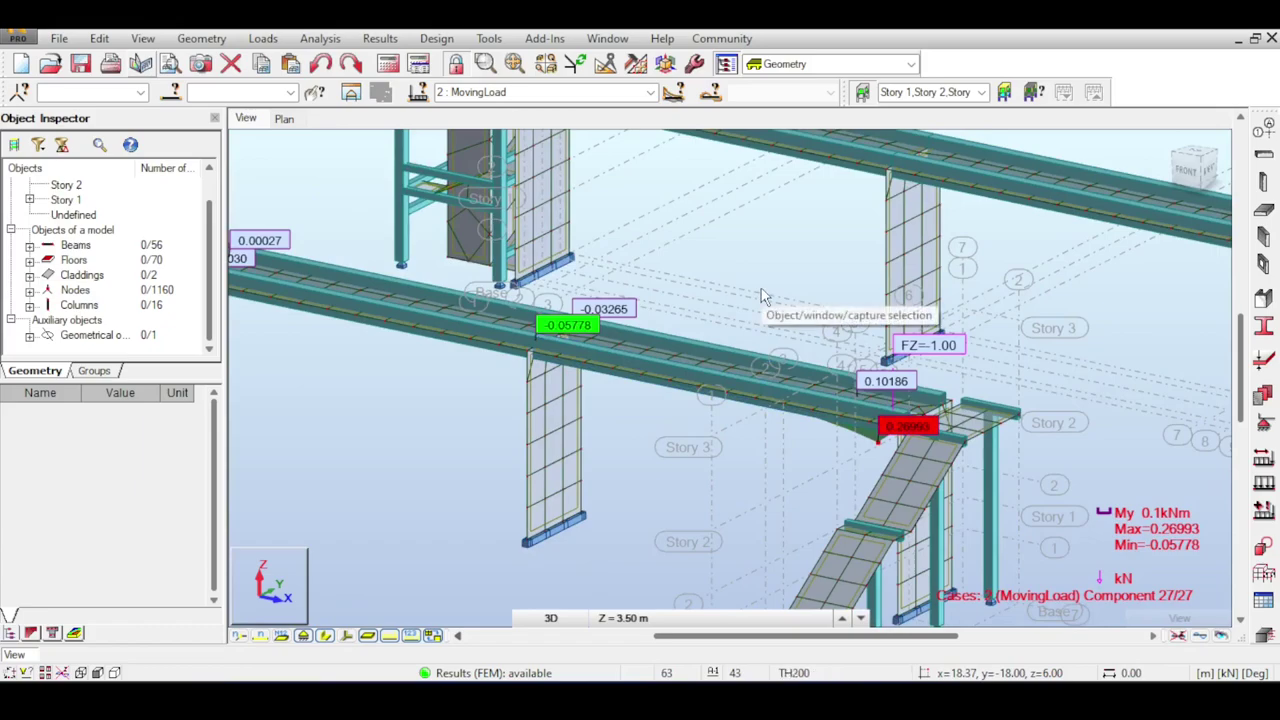
{"action": "middle_click_drag", "start_coordinate": [761, 289], "coordinate": [884, 268]}
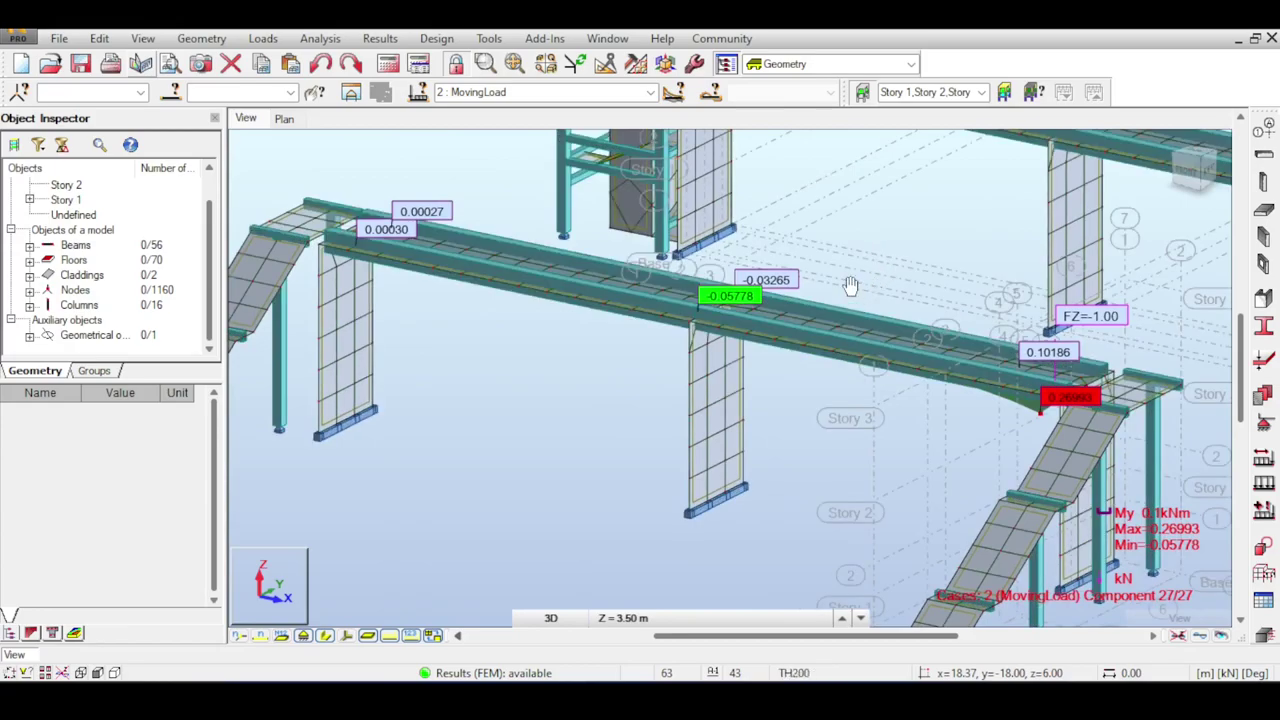
{"action": "middle_click_drag", "start_coordinate": [850, 286], "coordinate": [847, 270]}
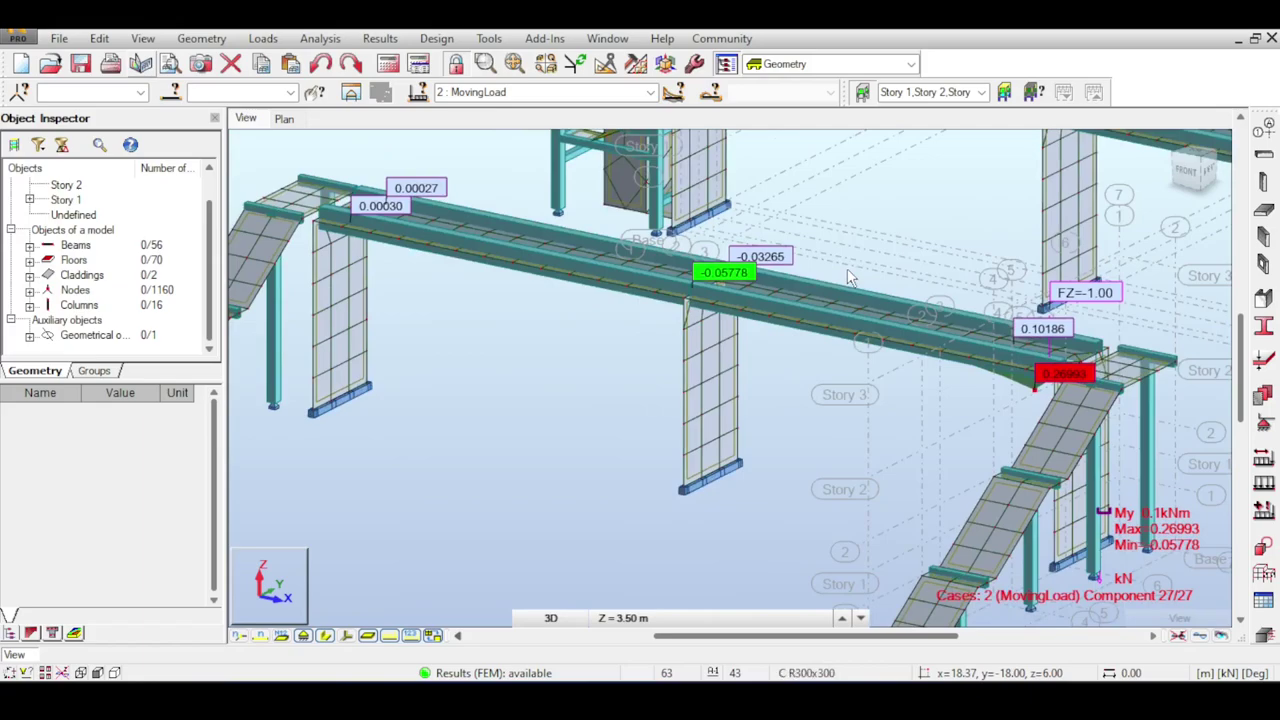
{"action": "scroll", "coordinate": [847, 268], "scroll_direction": "up", "scroll_amount": 1}
{"action": "scroll", "coordinate": [847, 268], "scroll_direction": "up", "scroll_amount": 1}
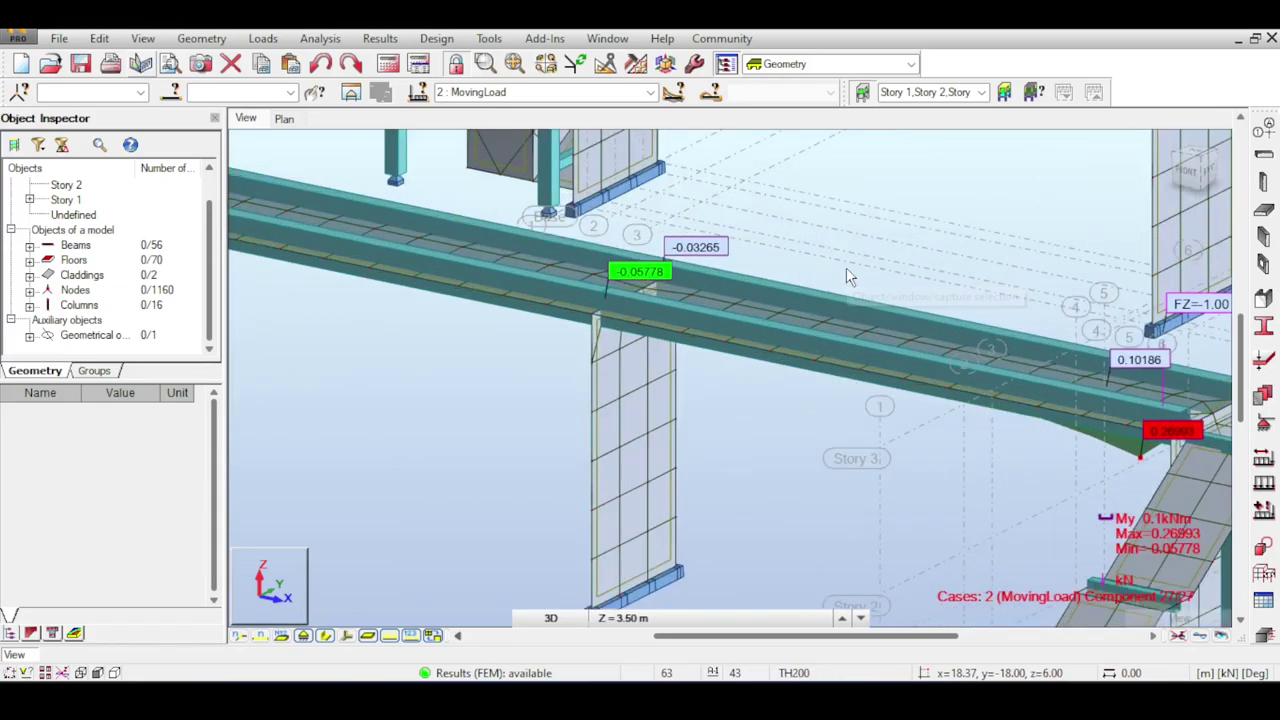
{"action": "middle_click_drag", "start_coordinate": [846, 267], "coordinate": [838, 208]}
{"action": "scroll", "coordinate": [922, 196], "scroll_direction": "down", "scroll_amount": 2}
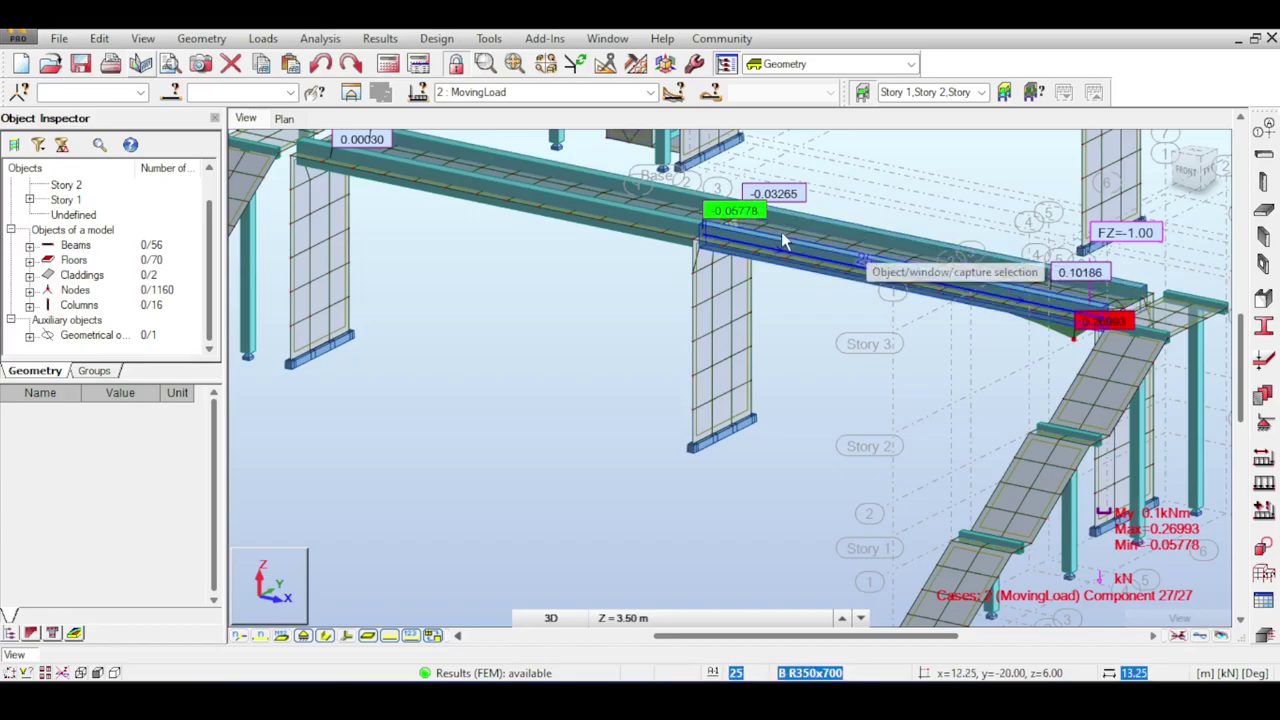
{"action": "scroll", "coordinate": [700, 222], "scroll_direction": "up", "scroll_amount": 3}
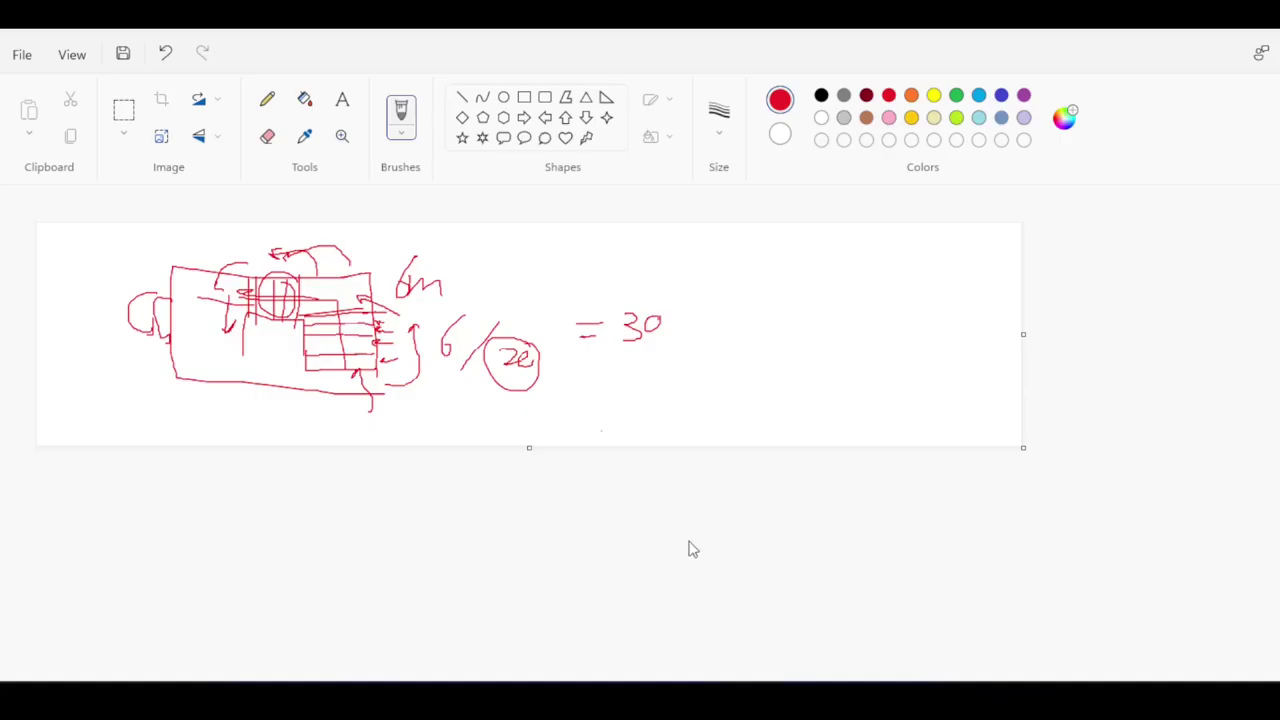
Switch to Paint and clear the existing red sketch from the canvas.
{"action": "key", "text": "ctrl+a"}
{"action": "key", "text": "Delete"}
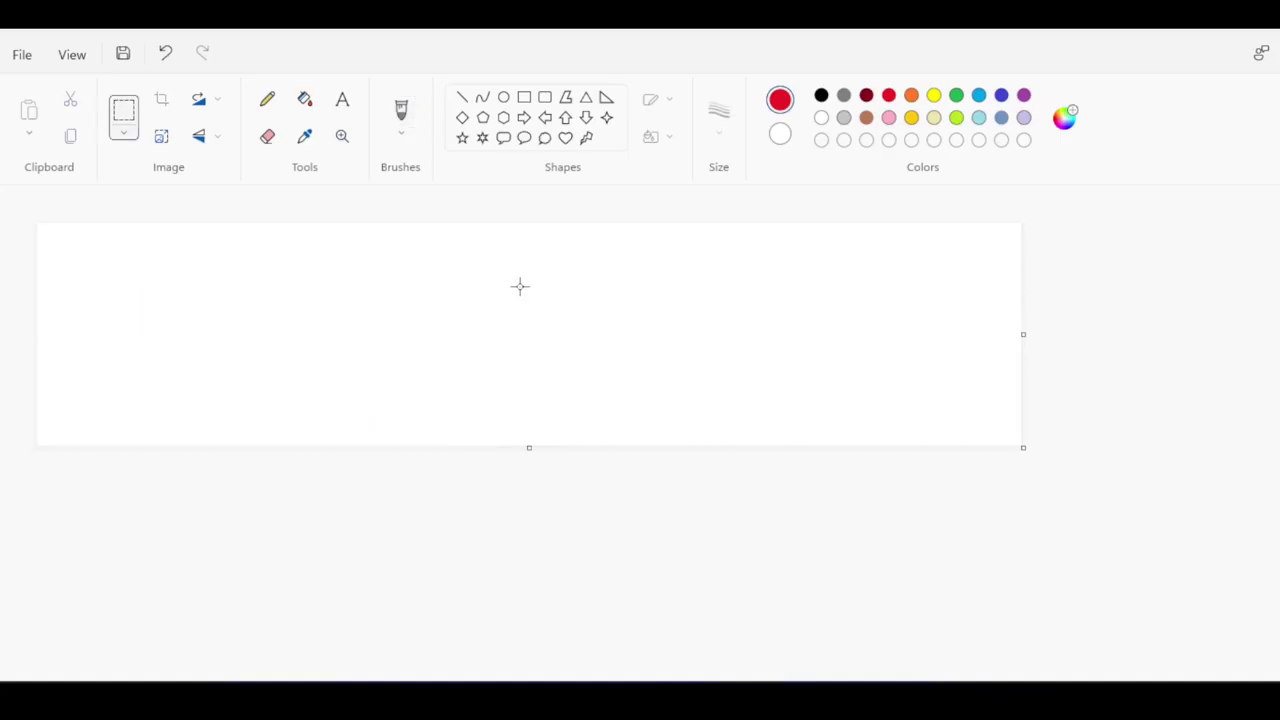
{"action": "scroll", "coordinate": [189, 347], "scroll_direction": "up", "scroll_amount": 3, "text": "ctrl"}
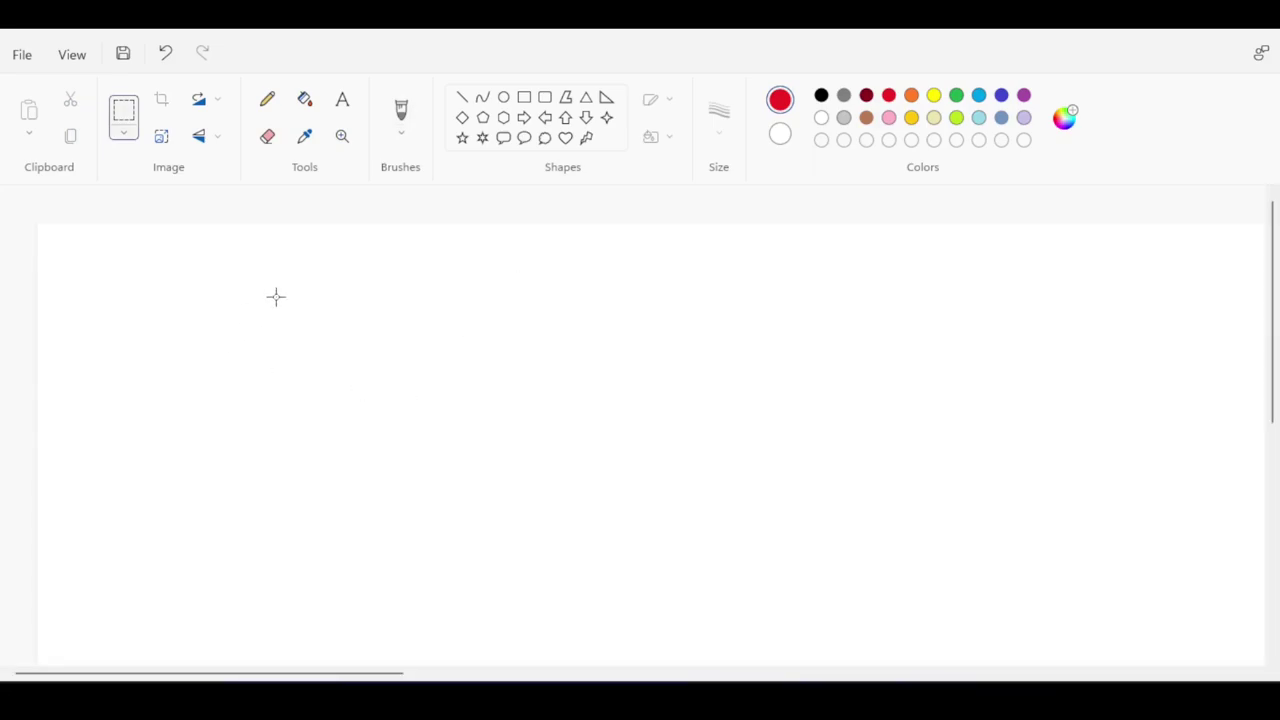
Sketch the beam's four-sided end face in perspective with black straight lines.
{"action": "left_click", "coordinate": [463, 98]}
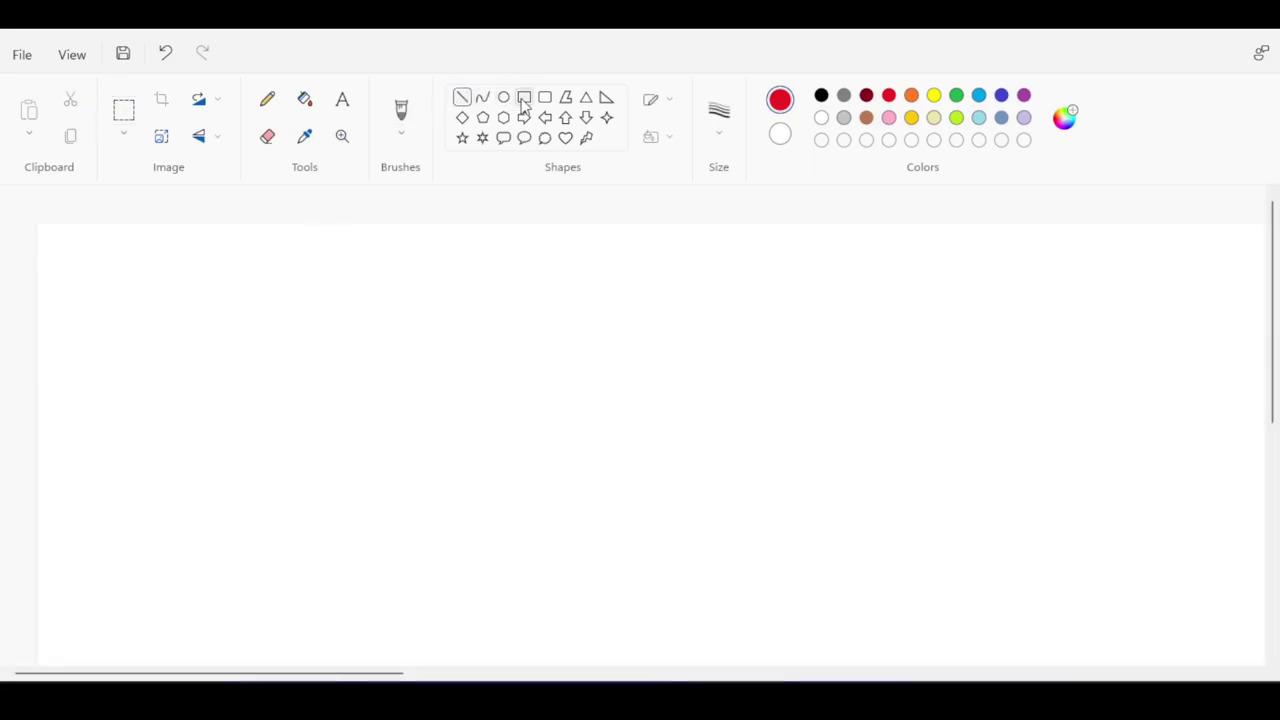
{"action": "left_click", "coordinate": [821, 95]}
{"action": "left_click_drag", "start_coordinate": [508, 274], "coordinate": [440, 335]}
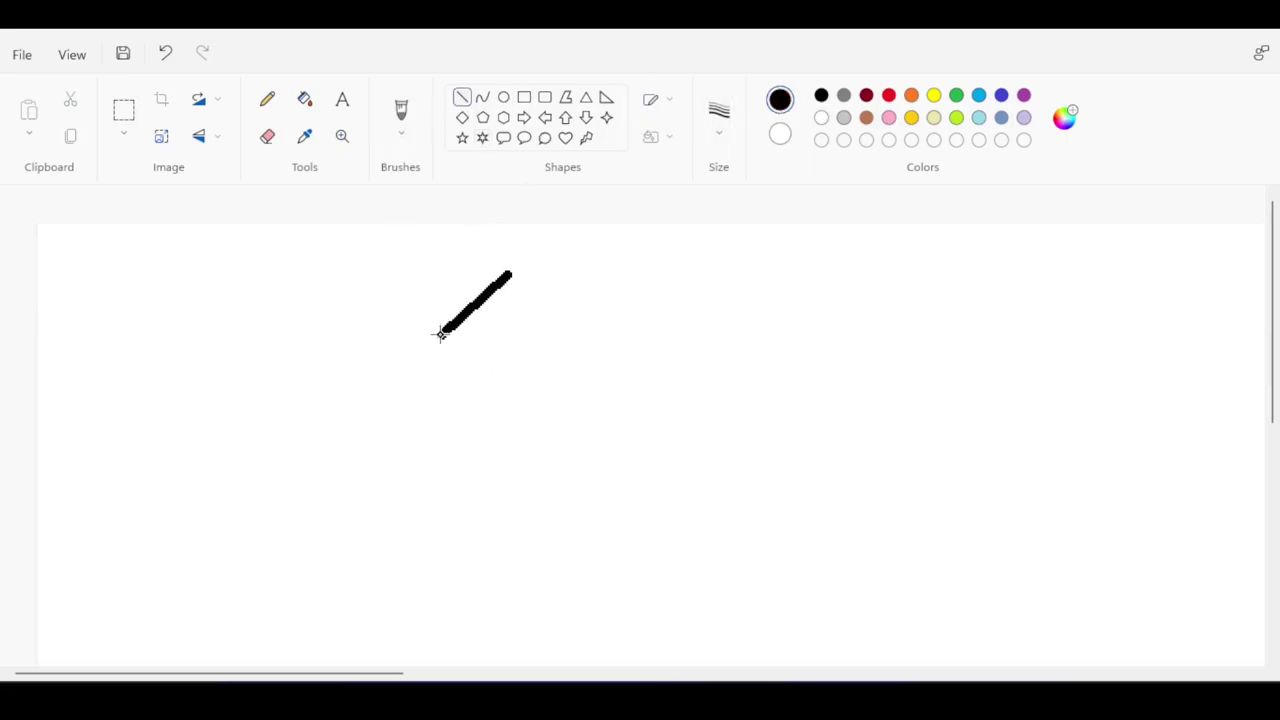
{"action": "left_click", "coordinate": [553, 305]}
{"action": "left_click_drag", "start_coordinate": [512, 273], "coordinate": [505, 492]}
{"action": "left_click_drag", "start_coordinate": [441, 337], "coordinate": [445, 560]}
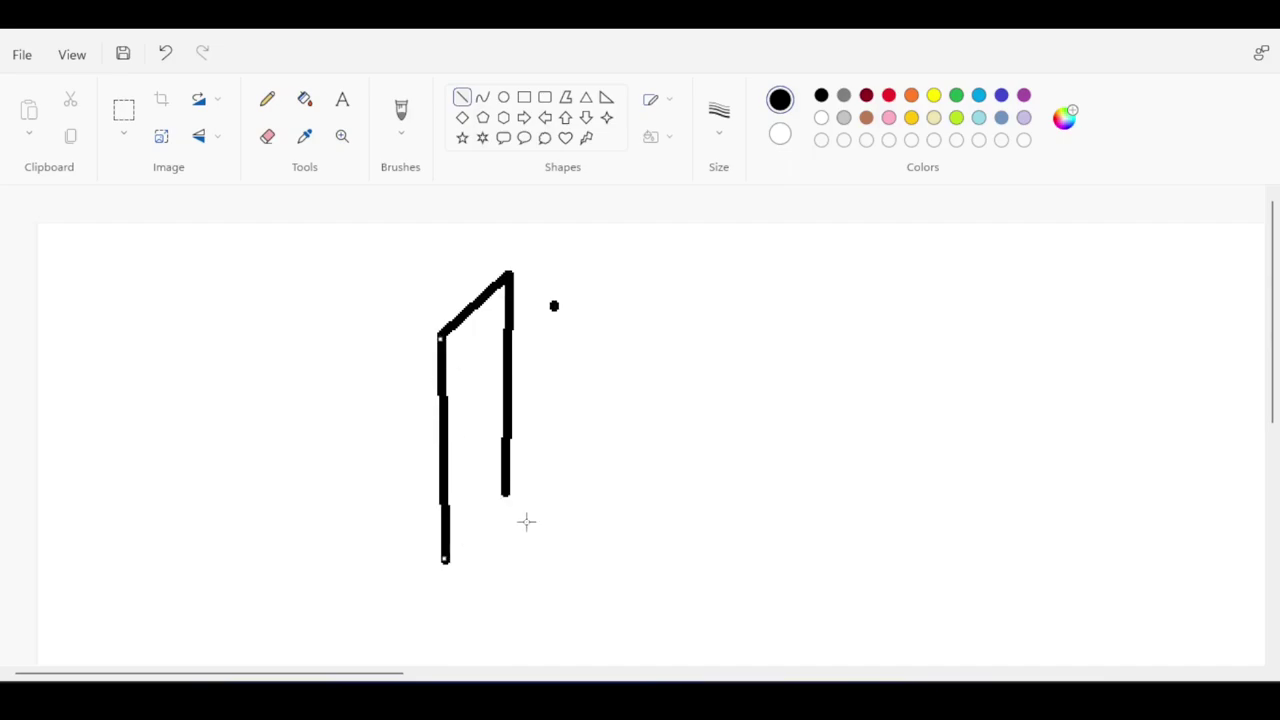
{"action": "left_click_drag", "start_coordinate": [507, 488], "coordinate": [446, 560]}
Draw three long horizontal edges leftward from the end face's corners to form the beam's length.
{"action": "left_click_drag", "start_coordinate": [442, 331], "coordinate": [80, 335]}
{"action": "left_click_drag", "start_coordinate": [521, 274], "coordinate": [89, 273]}
{"action": "left_click_drag", "start_coordinate": [462, 567], "coordinate": [70, 562]}
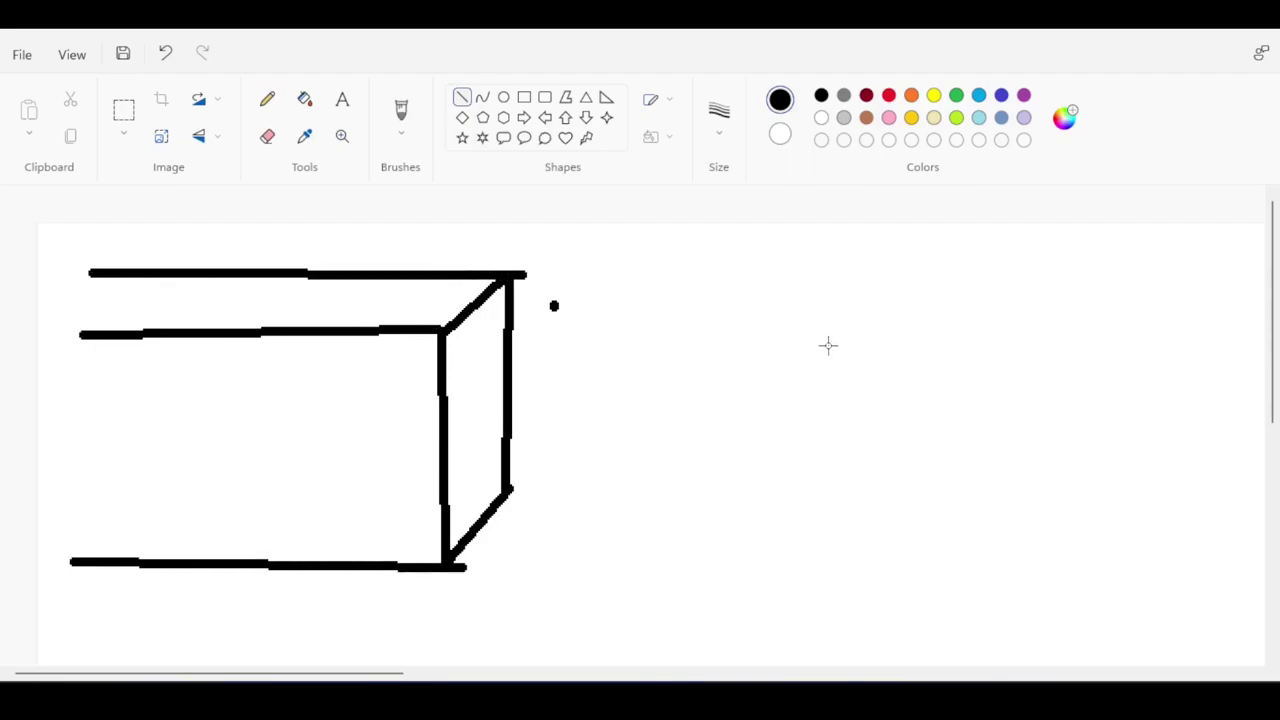
Draw red freehand arrows pointing into the upper part and out of the lower part of the beam's end face.
{"action": "left_click", "coordinate": [401, 112]}
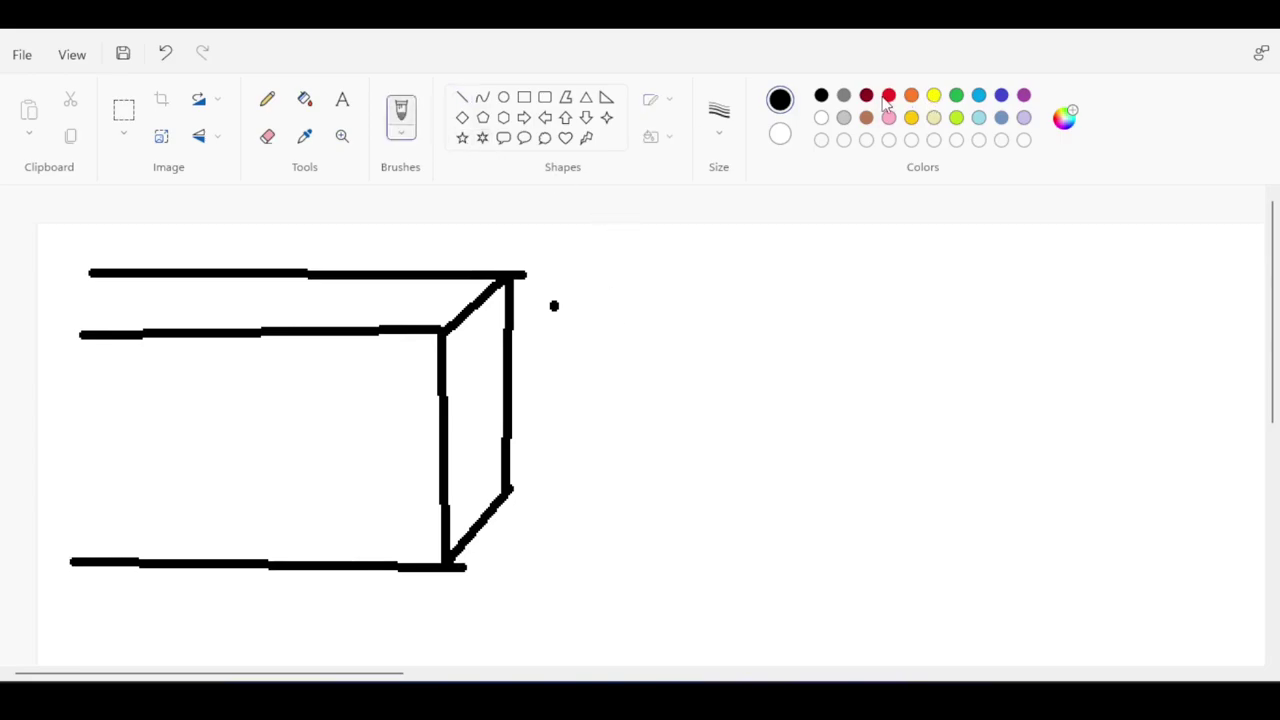
{"action": "left_click", "coordinate": [888, 97]}
{"action": "mouse_move", "coordinate": [665, 318]}
{"action": "left_mouse_down"}
{"action": "mouse_move", "coordinate": [486, 345]}
{"action": "mouse_move", "coordinate": [505, 351]}
{"action": "left_mouse_up"}
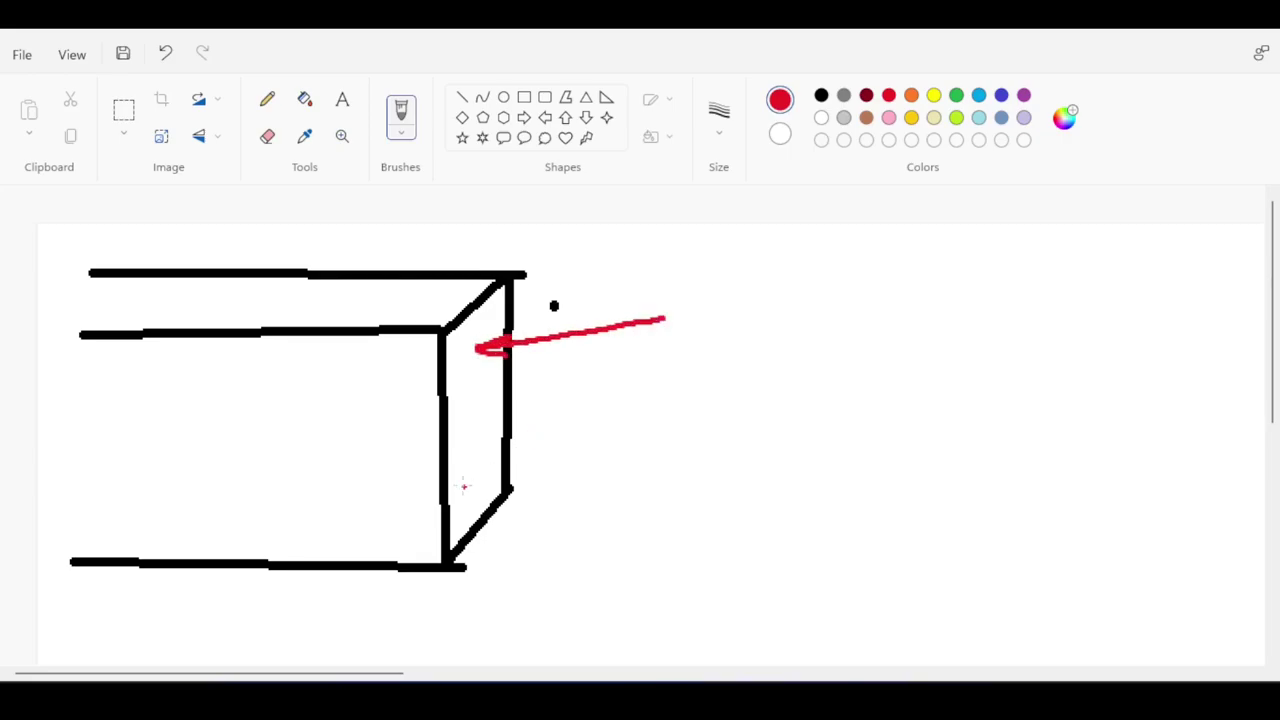
{"action": "mouse_move", "coordinate": [471, 488]}
{"action": "left_mouse_down"}
{"action": "mouse_move", "coordinate": [704, 479]}
{"action": "mouse_move", "coordinate": [657, 487]}
{"action": "left_mouse_up"}
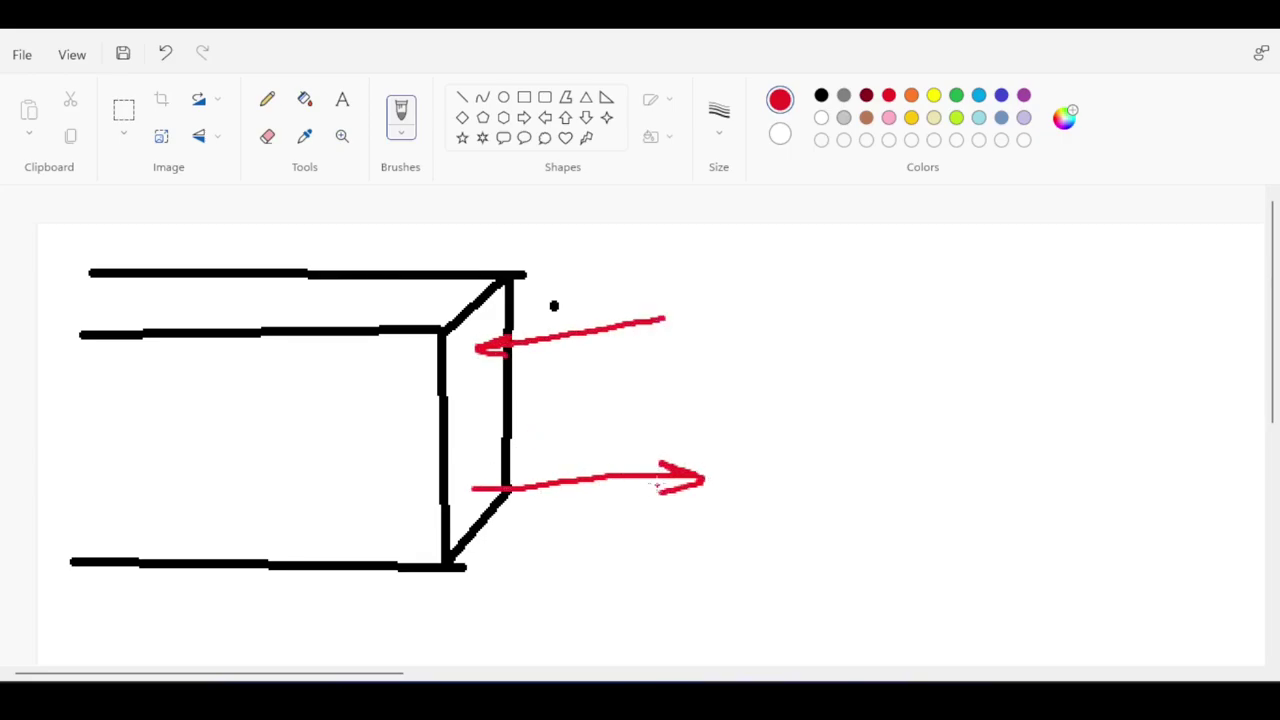
Draw a red mid-height line across the beam's end and front faces and hatch the front face above it.
{"action": "mouse_move", "coordinate": [514, 397]}
{"action": "left_mouse_down"}
{"action": "mouse_move", "coordinate": [445, 454]}
{"action": "mouse_move", "coordinate": [252, 452]}
{"action": "left_mouse_up"}
{"action": "left_click_drag", "start_coordinate": [440, 420], "coordinate": [403, 444]}
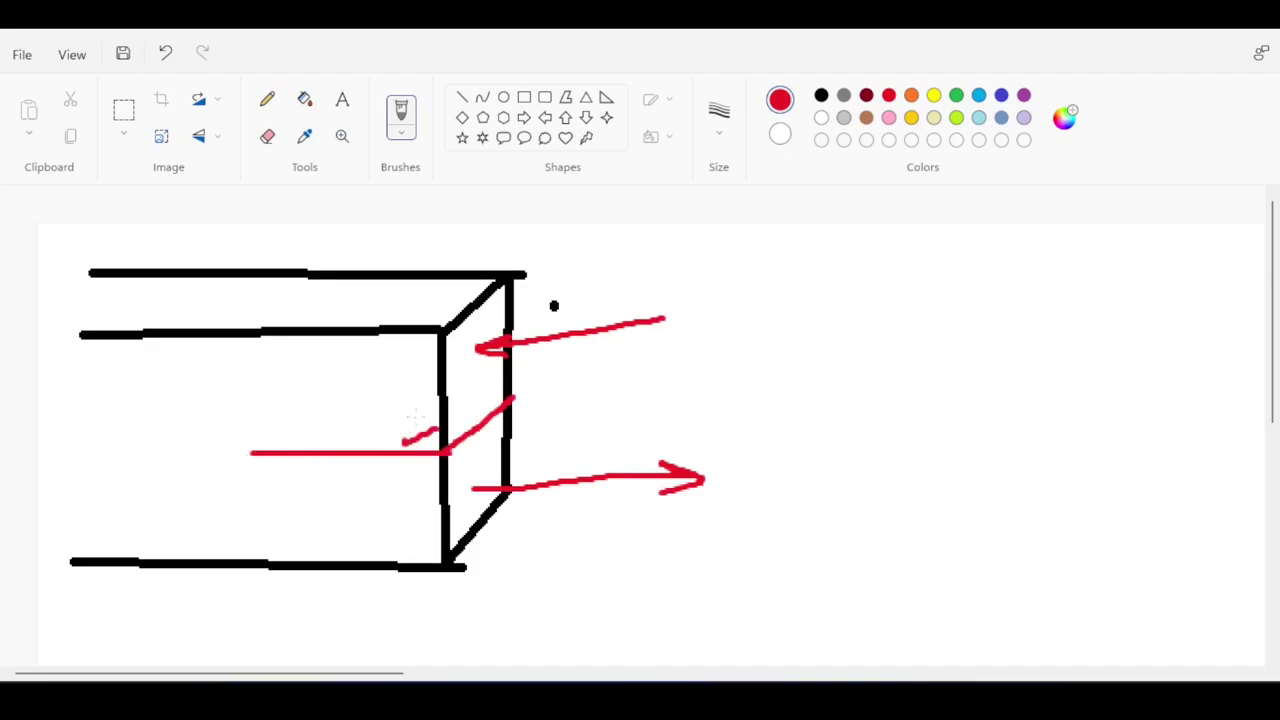
{"action": "left_click_drag", "start_coordinate": [439, 392], "coordinate": [366, 443]}
{"action": "left_click_drag", "start_coordinate": [410, 370], "coordinate": [317, 440]}
{"action": "left_click_drag", "start_coordinate": [368, 357], "coordinate": [291, 418]}
{"action": "mouse_move", "coordinate": [324, 350]}
{"action": "left_mouse_down"}
{"action": "mouse_move", "coordinate": [262, 424]}
{"action": "mouse_move", "coordinate": [232, 402]}
{"action": "left_mouse_up"}
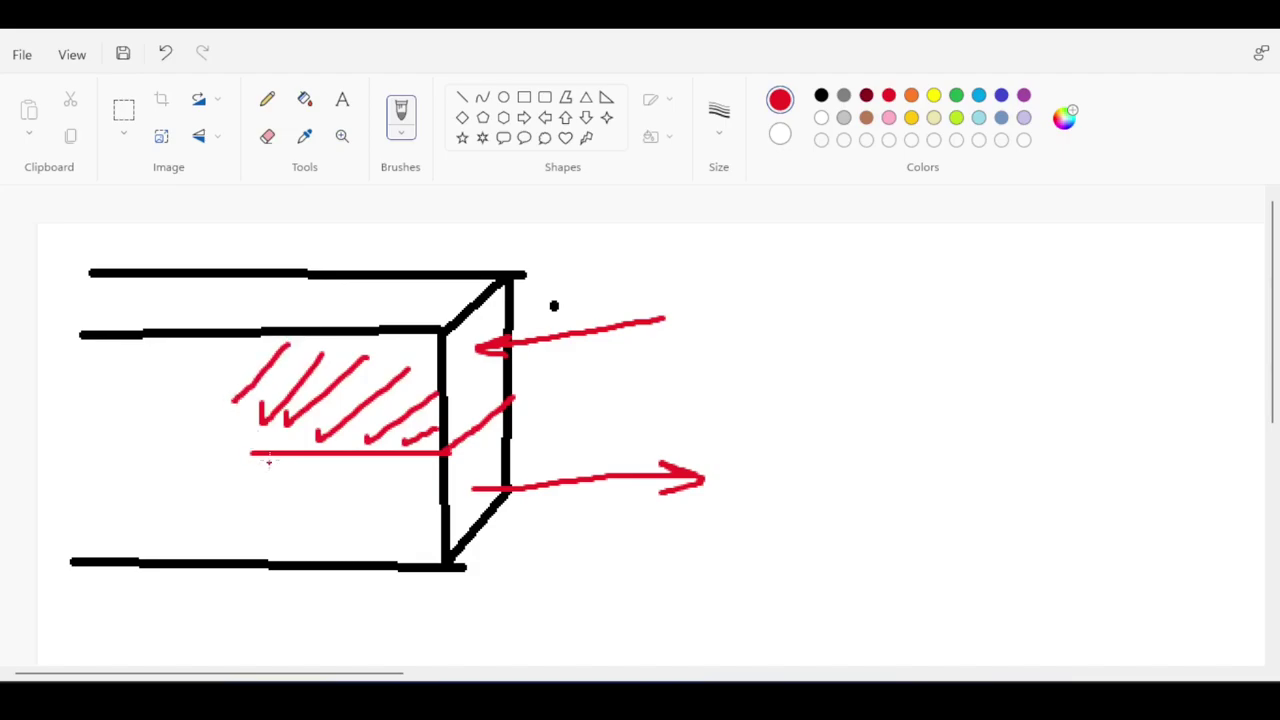
{"action": "left_click_drag", "start_coordinate": [270, 456], "coordinate": [74, 446]}
{"action": "left_click_drag", "start_coordinate": [248, 342], "coordinate": [172, 428]}
{"action": "left_click_drag", "start_coordinate": [204, 362], "coordinate": [144, 420]}
{"action": "left_click_drag", "start_coordinate": [166, 378], "coordinate": [130, 412]}
{"action": "left_click_drag", "start_coordinate": [194, 340], "coordinate": [134, 412]}
{"action": "left_click_drag", "start_coordinate": [128, 396], "coordinate": [100, 432]}
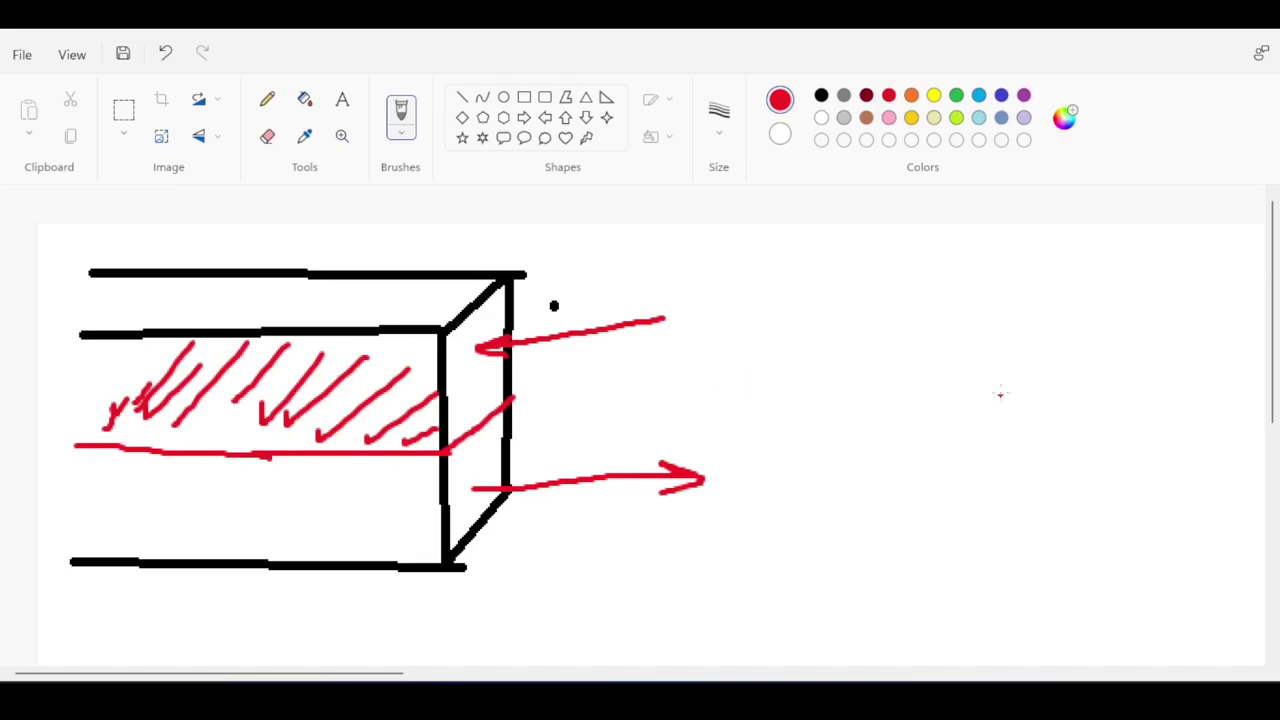
Sketch a small red box in perspective beside the beam, and undo the arc across it and the stray mark.
{"action": "mouse_move", "coordinate": [1038, 374]}
{"action": "left_mouse_down"}
{"action": "mouse_move", "coordinate": [976, 398]}
{"action": "mouse_move", "coordinate": [984, 492]}
{"action": "mouse_move", "coordinate": [1022, 374]}
{"action": "mouse_move", "coordinate": [820, 464]}
{"action": "mouse_move", "coordinate": [984, 490]}
{"action": "mouse_move", "coordinate": [822, 366]}
{"action": "mouse_move", "coordinate": [790, 404]}
{"action": "left_mouse_up"}
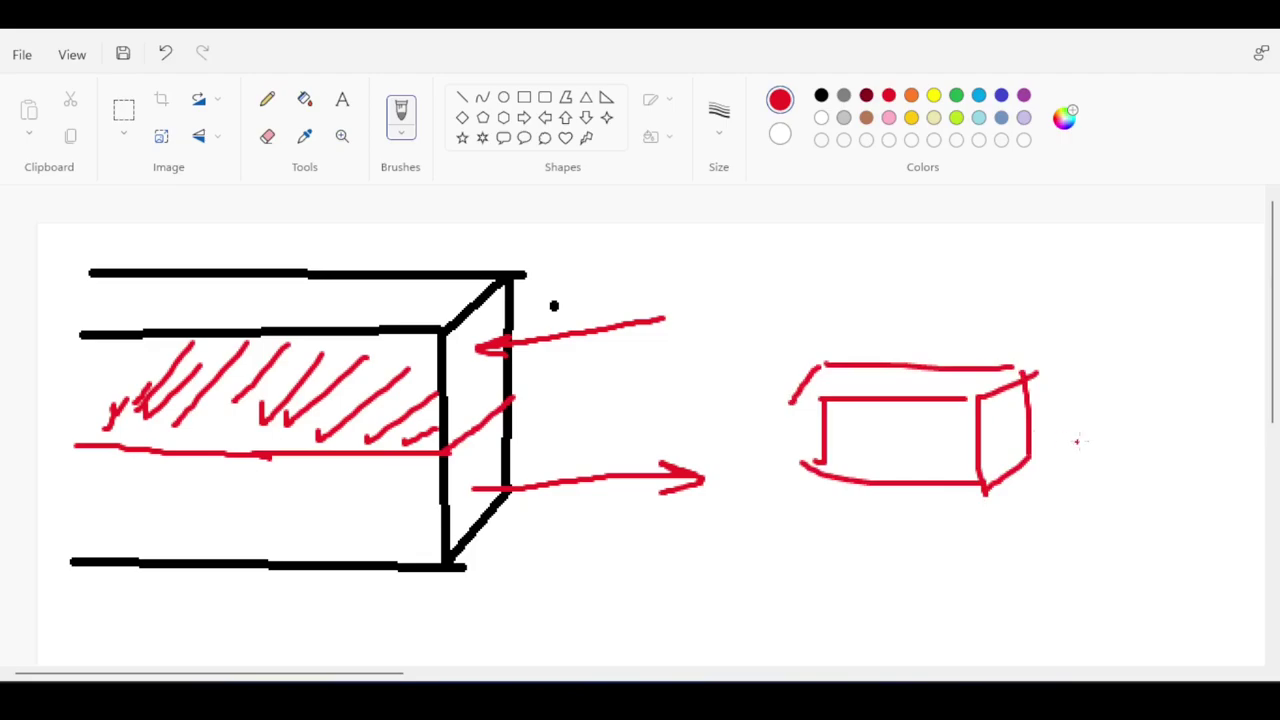
{"action": "mouse_move", "coordinate": [1049, 464]}
{"action": "left_mouse_down"}
{"action": "mouse_move", "coordinate": [917, 549]}
{"action": "mouse_move", "coordinate": [812, 493]}
{"action": "mouse_move", "coordinate": [1051, 451]}
{"action": "mouse_move", "coordinate": [926, 395]}
{"action": "mouse_move", "coordinate": [823, 434]}
{"action": "left_mouse_up"}
{"action": "key", "text": "ctrl+z"}
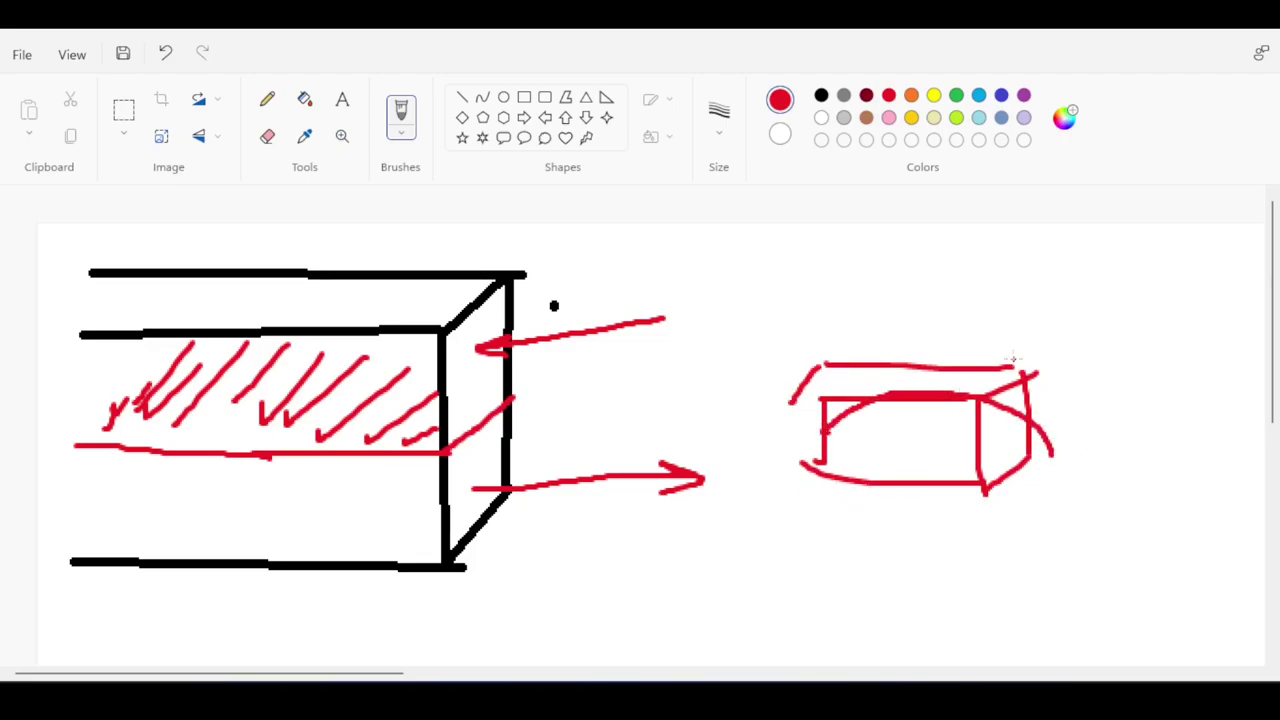
{"action": "key", "text": "ctrl+z"}
{"action": "left_click_drag", "start_coordinate": [1146, 326], "coordinate": [1174, 309]}
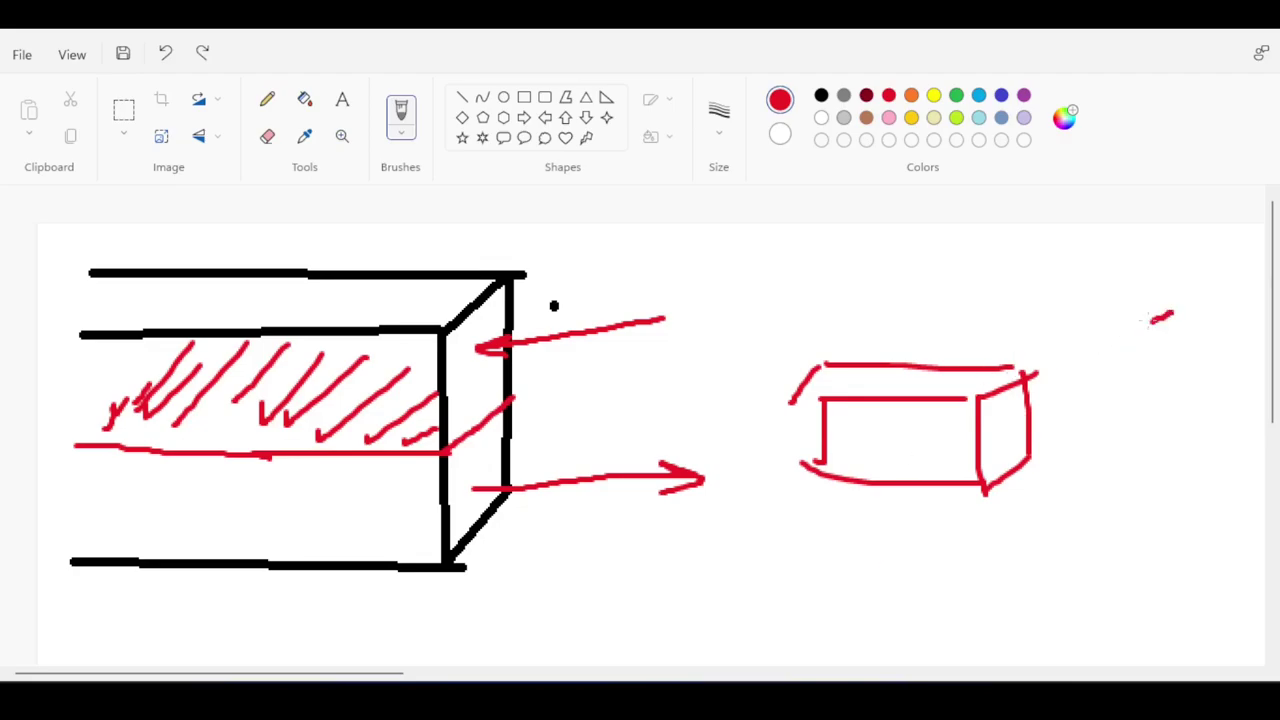
{"action": "key", "text": "ctrl+z"}
Draw a long red rectangle below the small box and add its thin top and end faces in perspective.
{"action": "scroll", "coordinate": [1034, 580], "scroll_direction": "down", "scroll_amount": 2, "text": "ctrl"}
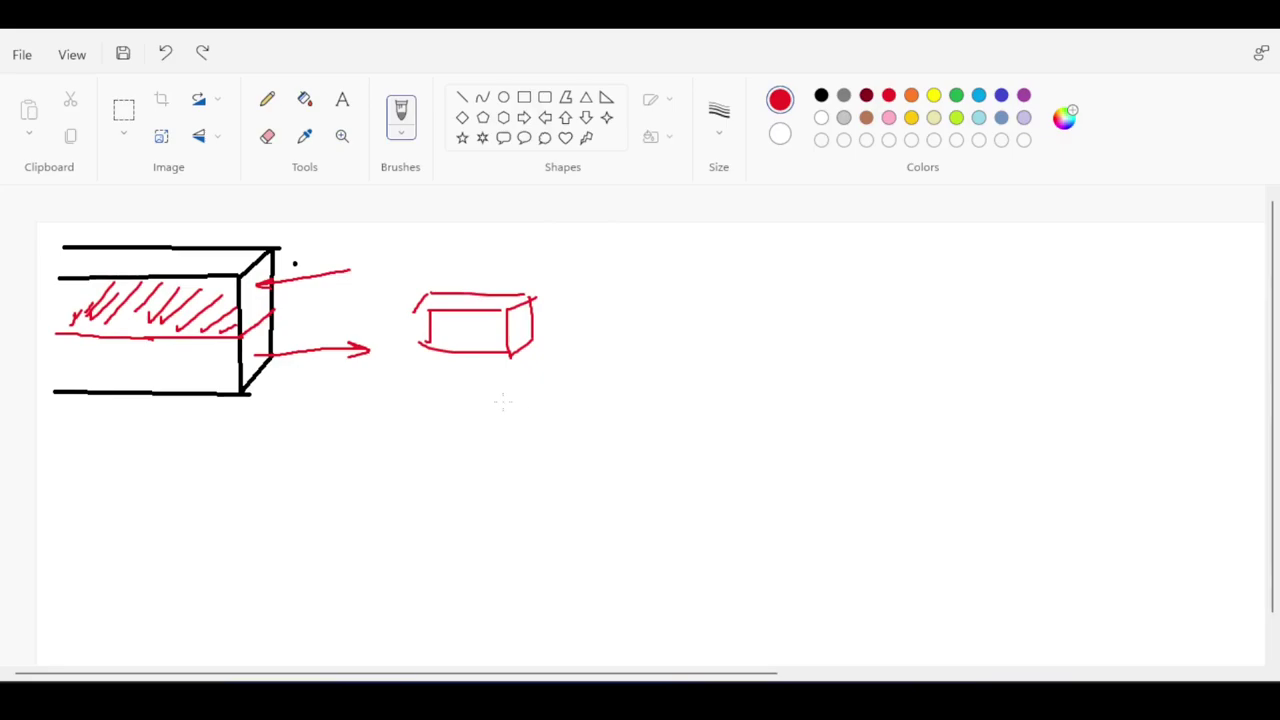
{"action": "left_click_drag", "start_coordinate": [503, 402], "coordinate": [884, 456]}
{"action": "key", "text": "ctrl+z"}
{"action": "left_click", "coordinate": [524, 97]}
{"action": "mouse_move", "coordinate": [504, 412]}
{"action": "left_mouse_down"}
{"action": "mouse_move", "coordinate": [667, 466]}
{"action": "mouse_move", "coordinate": [835, 476]}
{"action": "left_mouse_up"}
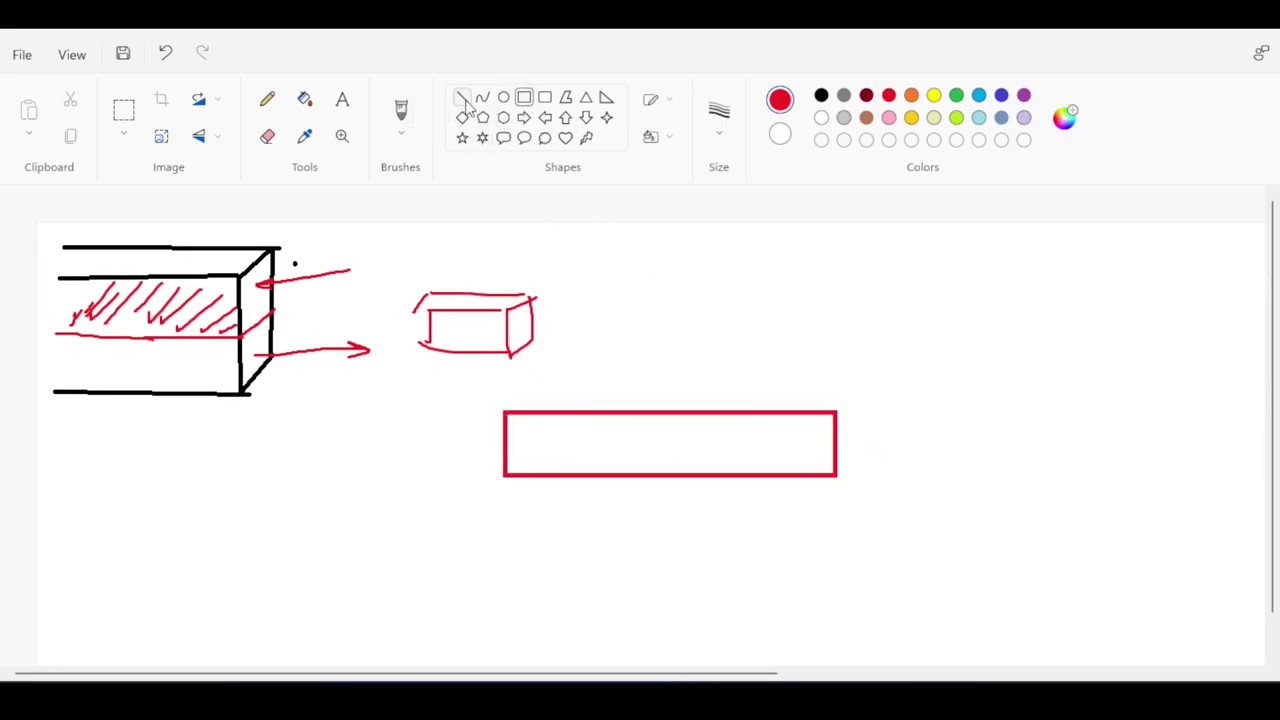
{"action": "left_click", "coordinate": [400, 110]}
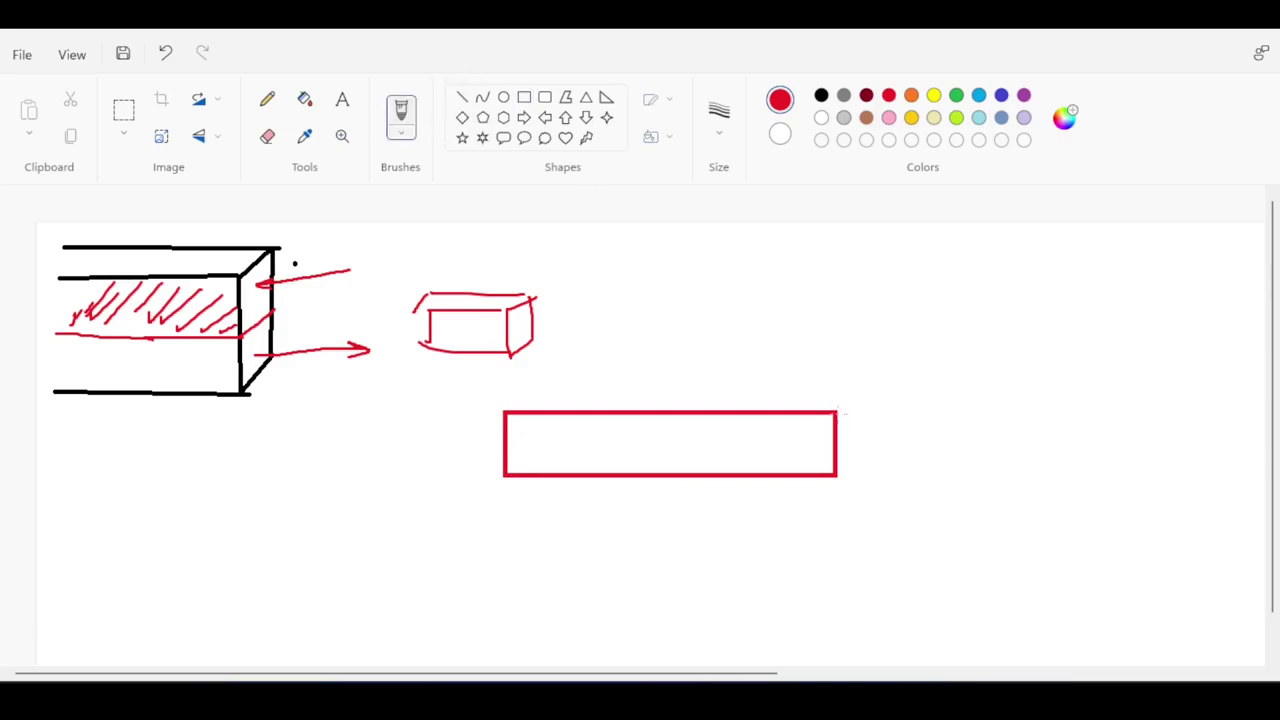
{"action": "mouse_move", "coordinate": [842, 414]}
{"action": "left_mouse_down"}
{"action": "mouse_move", "coordinate": [848, 405]}
{"action": "mouse_move", "coordinate": [836, 475]}
{"action": "left_mouse_up"}
{"action": "mouse_move", "coordinate": [846, 404]}
{"action": "left_mouse_down"}
{"action": "mouse_move", "coordinate": [530, 403]}
{"action": "mouse_move", "coordinate": [504, 418]}
{"action": "left_mouse_up"}
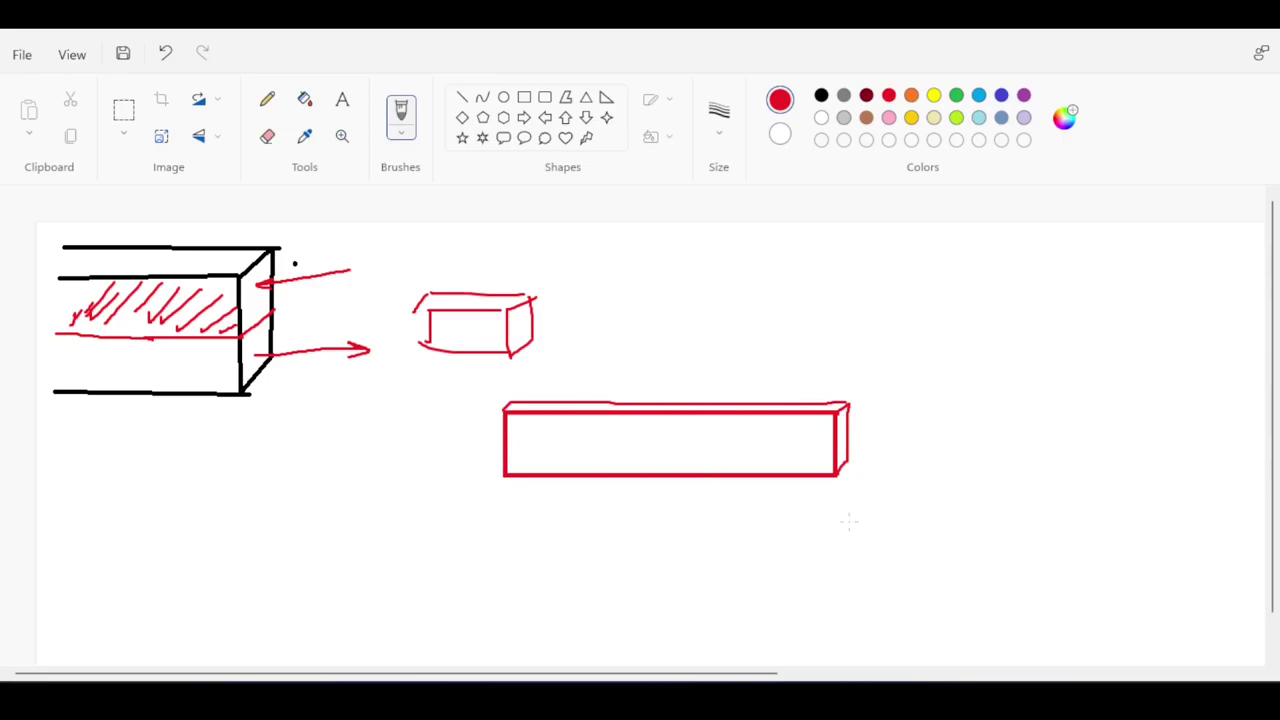
Draw curved red arrows around both ends of the long beam and bending-direction arrows at its middle.
{"action": "mouse_move", "coordinate": [844, 508]}
{"action": "left_mouse_down"}
{"action": "mouse_move", "coordinate": [880, 491]}
{"action": "mouse_move", "coordinate": [843, 380]}
{"action": "mouse_move", "coordinate": [860, 387]}
{"action": "left_mouse_up"}
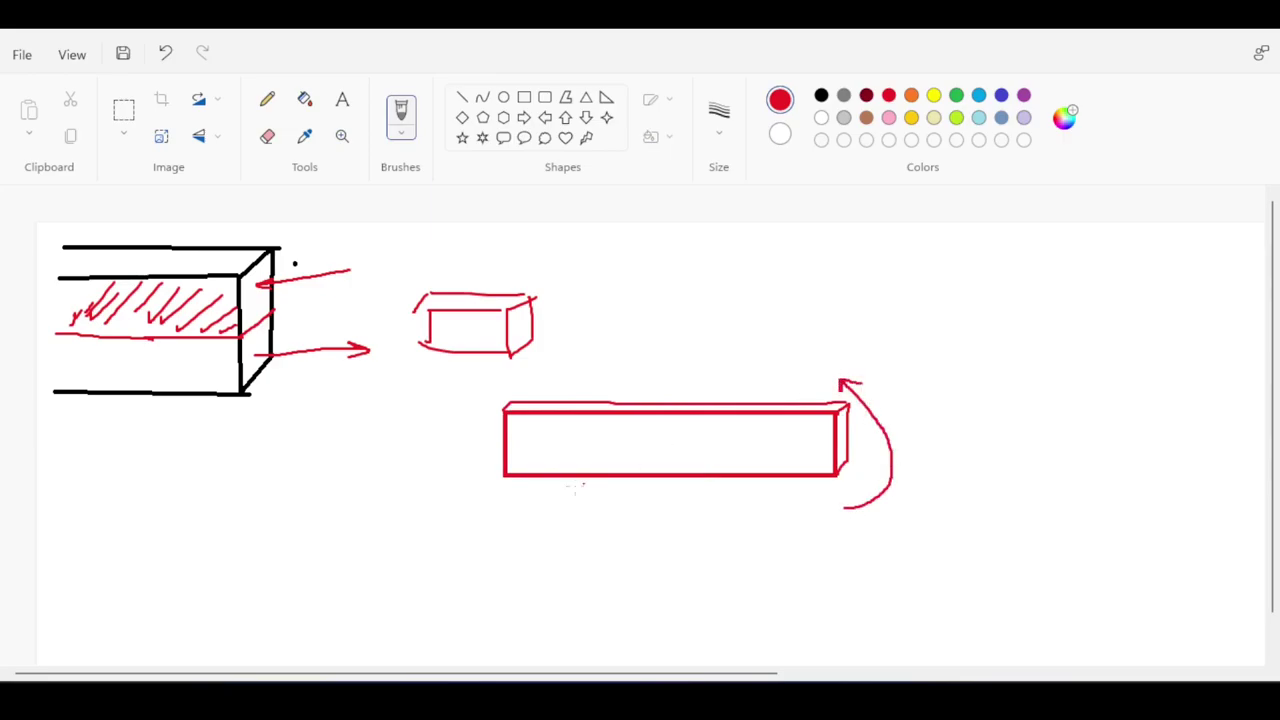
{"action": "mouse_move", "coordinate": [557, 506]}
{"action": "left_mouse_down"}
{"action": "mouse_move", "coordinate": [543, 507]}
{"action": "mouse_move", "coordinate": [512, 386]}
{"action": "mouse_move", "coordinate": [521, 393]}
{"action": "left_mouse_up"}
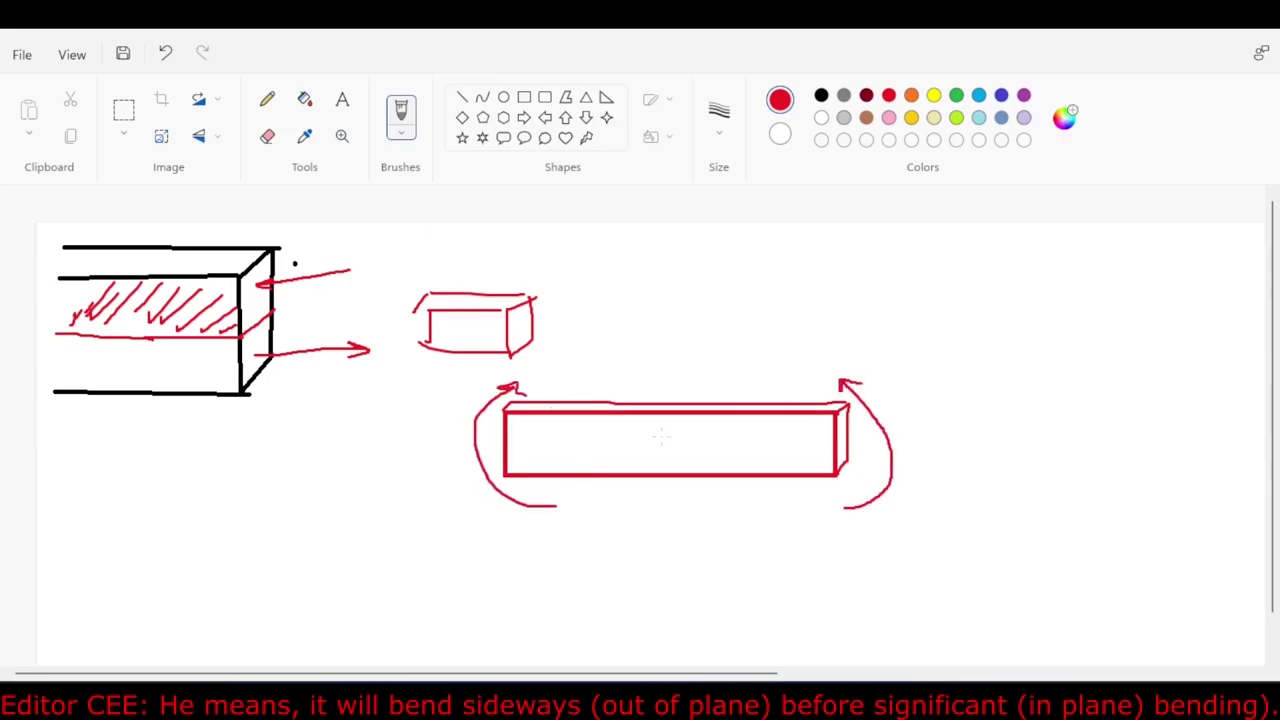
{"action": "mouse_move", "coordinate": [666, 382]}
{"action": "left_mouse_down"}
{"action": "mouse_move", "coordinate": [700, 386]}
{"action": "mouse_move", "coordinate": [720, 425]}
{"action": "left_mouse_up"}
{"action": "mouse_move", "coordinate": [621, 435]}
{"action": "left_mouse_down"}
{"action": "mouse_move", "coordinate": [738, 447]}
{"action": "mouse_move", "coordinate": [728, 430]}
{"action": "left_mouse_up"}
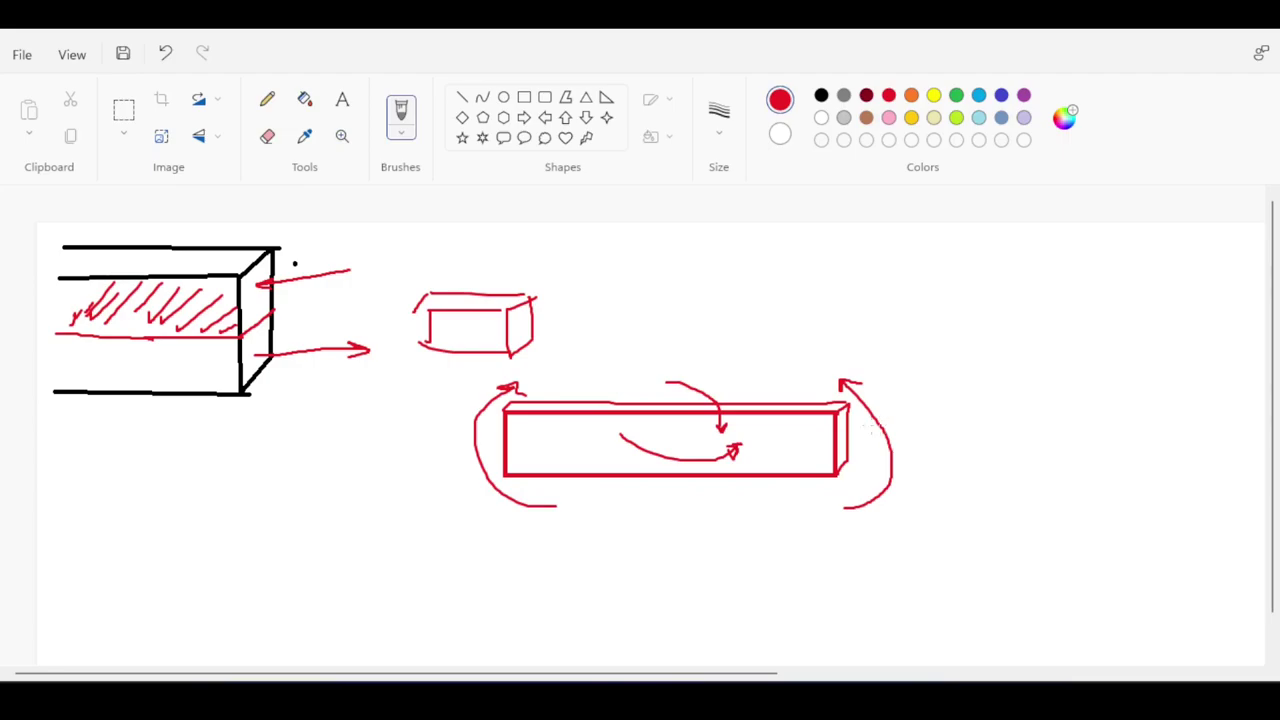
{"action": "left_click_drag", "start_coordinate": [645, 463], "coordinate": [666, 441]}
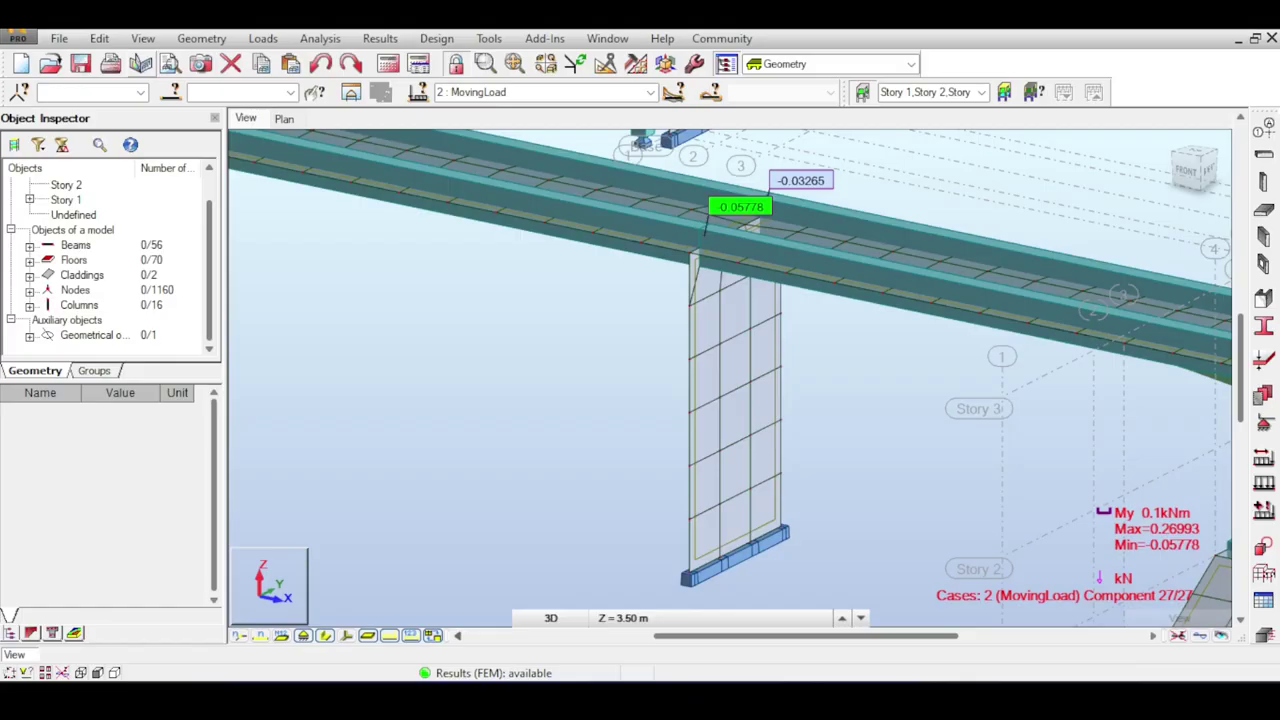
Switch to Robot Structural Analysis and examine the deck's edge beam spanning between the two supporting walls.
{"action": "mouse_move", "coordinate": [609, 289]}
{"action": "middle_mouse_down", "text": "shift"}
{"action": "mouse_move", "coordinate": [511, 315]}
{"action": "mouse_move", "coordinate": [512, 334]}
{"action": "mouse_move", "coordinate": [600, 297]}
{"action": "mouse_move", "coordinate": [447, 281]}
{"action": "middle_mouse_up", "text": "shift"}
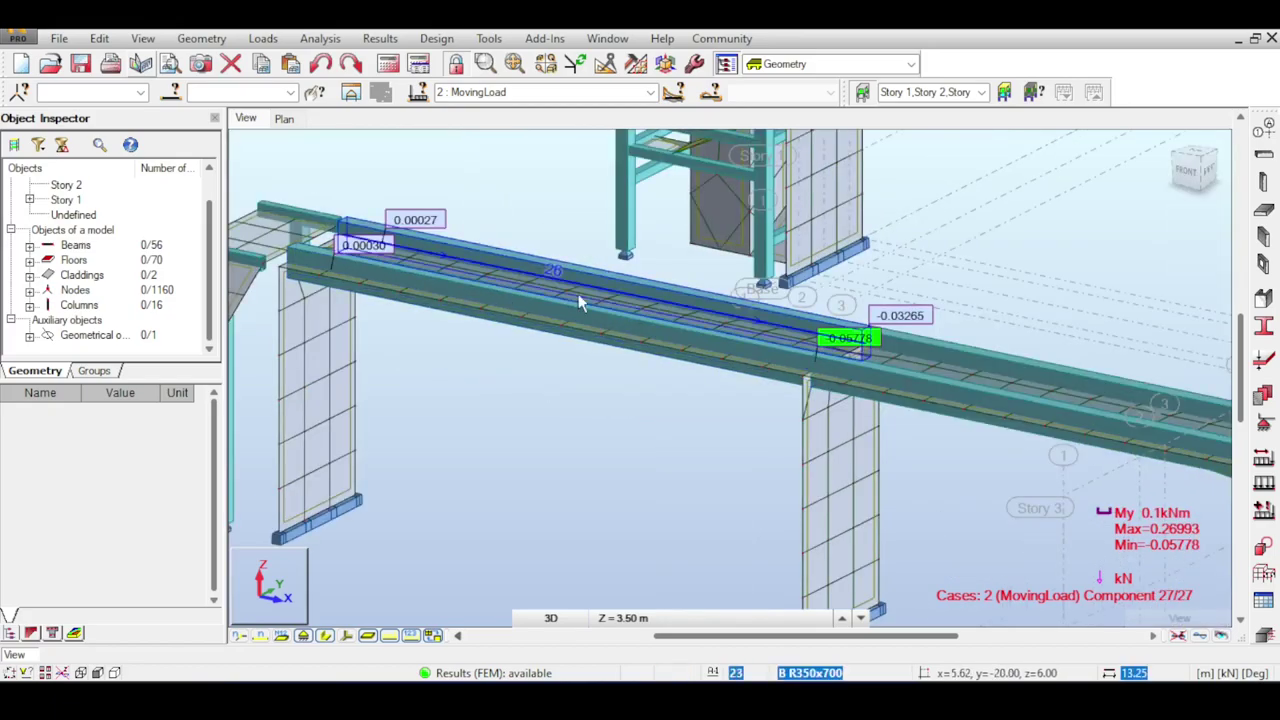
{"action": "left_click", "coordinate": [623, 618]}
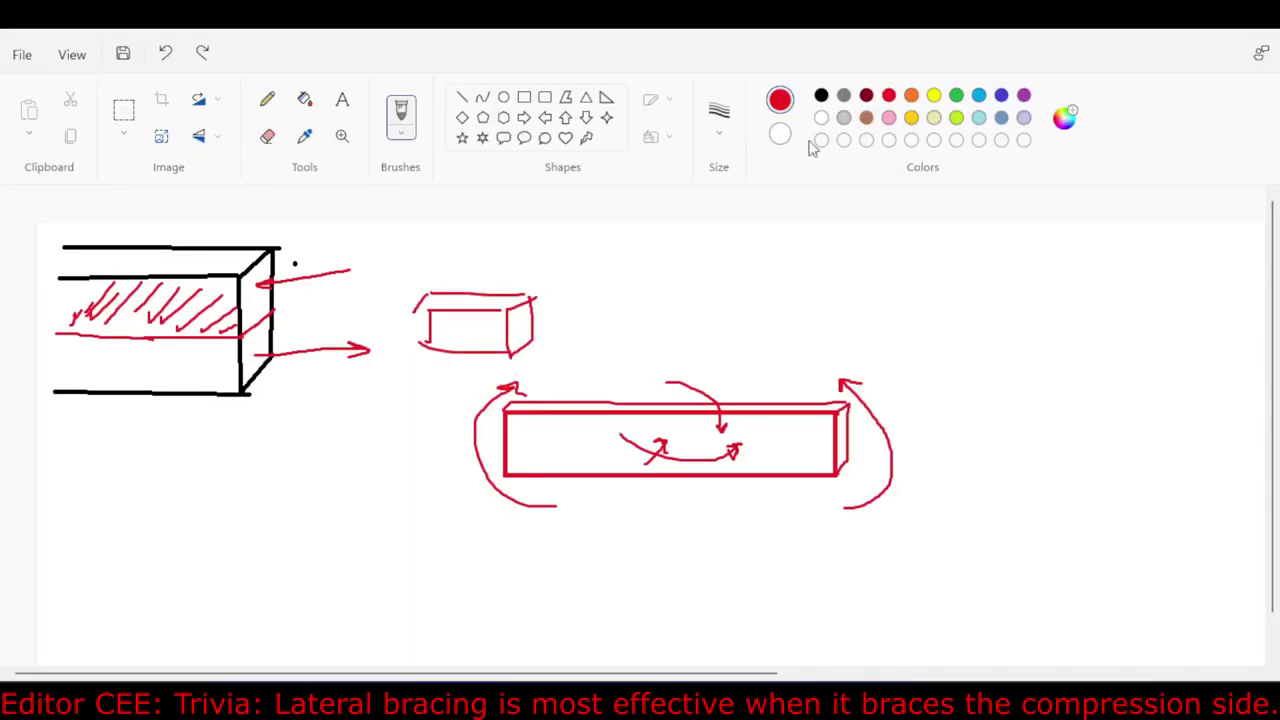
In Paint, draw four green arrows pressing on the long beam's middle from both sides to represent lateral bracing.
{"action": "left_click", "coordinate": [957, 96]}
{"action": "left_click_drag", "start_coordinate": [807, 379], "coordinate": [733, 446]}
{"action": "left_click_drag", "start_coordinate": [697, 493], "coordinate": [745, 443]}
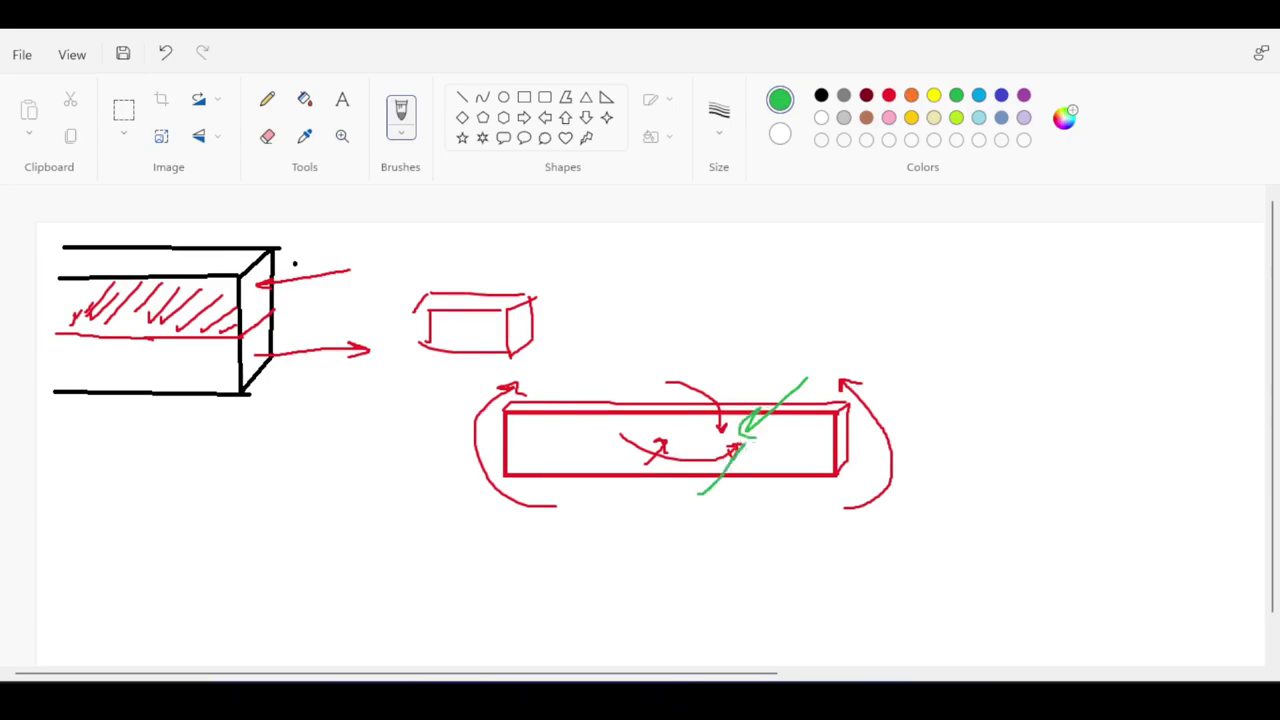
{"action": "mouse_move", "coordinate": [741, 360]}
{"action": "left_mouse_down"}
{"action": "mouse_move", "coordinate": [652, 426]}
{"action": "mouse_move", "coordinate": [664, 421]}
{"action": "left_mouse_up"}
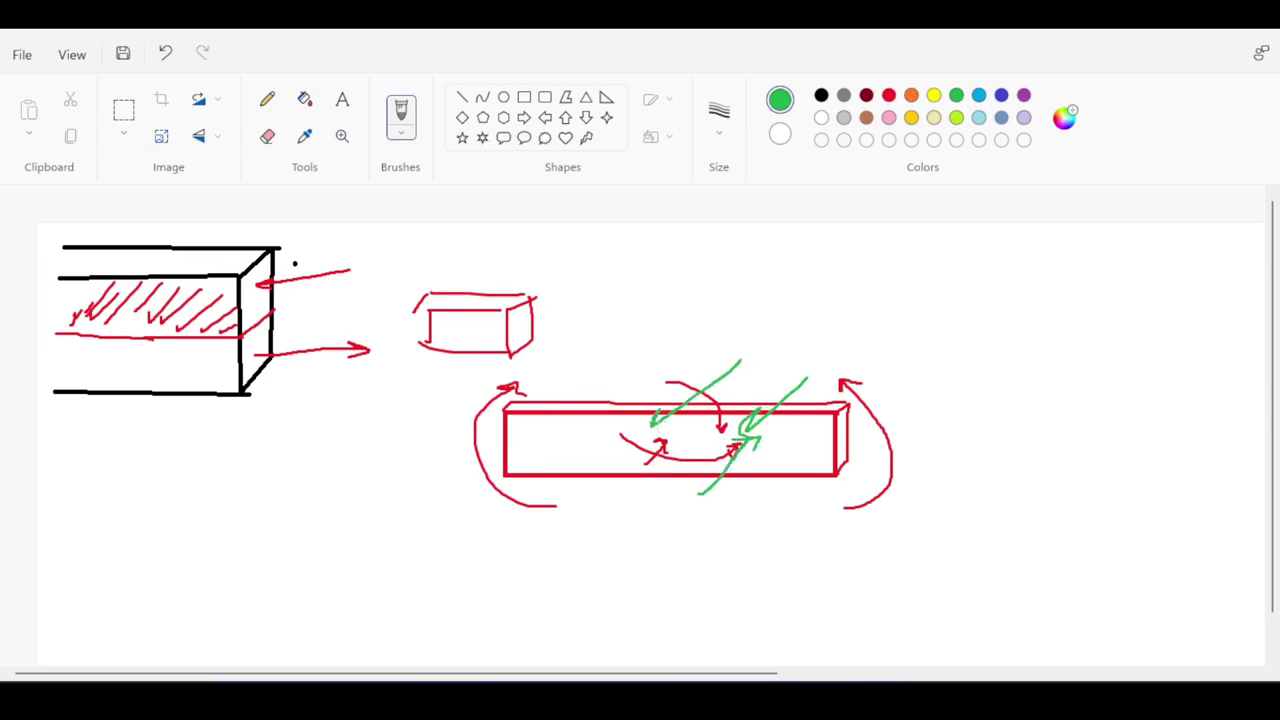
{"action": "left_click_drag", "start_coordinate": [560, 514], "coordinate": [644, 446]}
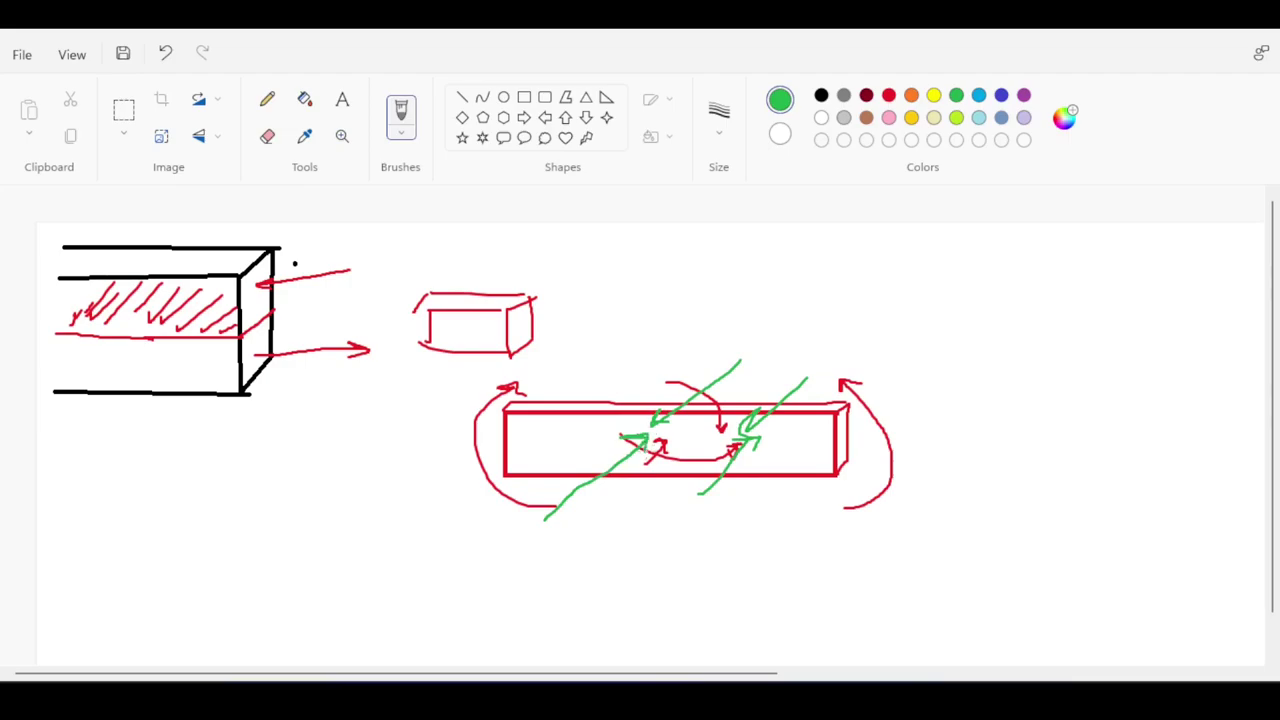
Undo the green bracing arrows on the long beam.
{"action": "key", "text": "ctrl+z"}
{"action": "key", "text": "ctrl+z"}
{"action": "key", "text": "ctrl+z"}
{"action": "key", "text": "ctrl+z"}
{"action": "key", "text": "ctrl+z"}
{"action": "key", "text": "ctrl+z"}
{"action": "key", "text": "ctrl+z"}
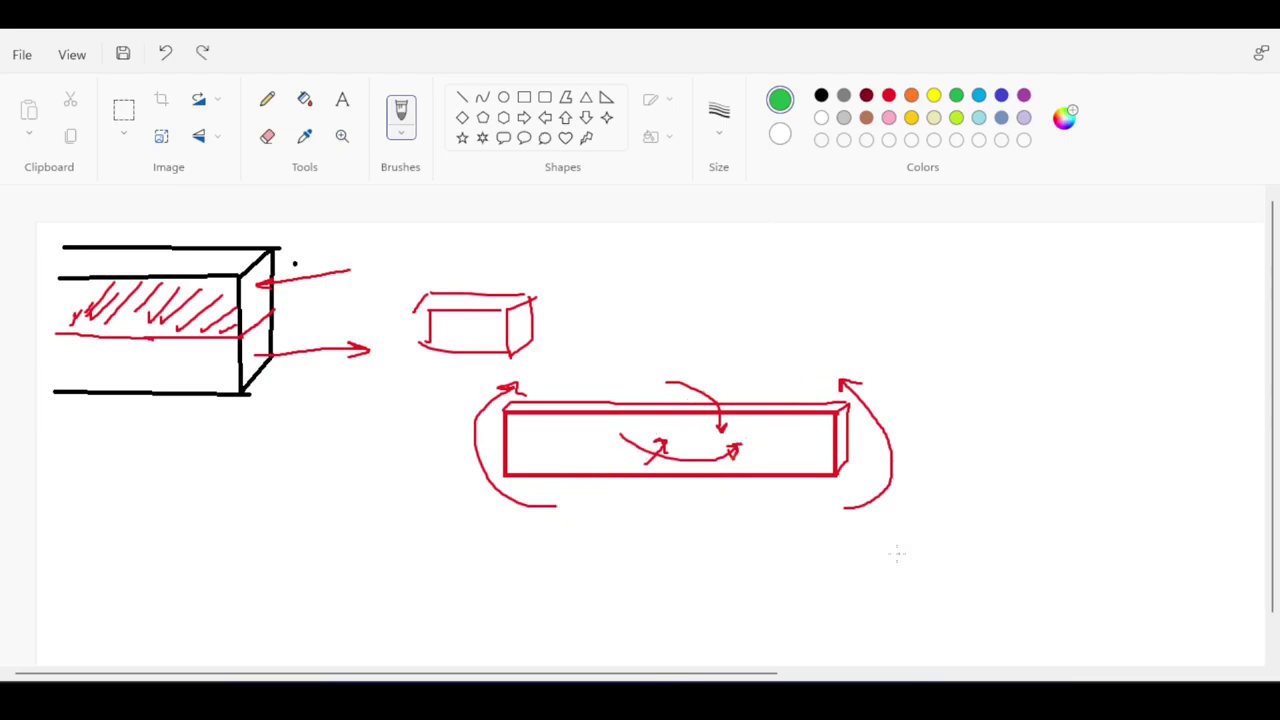
Resize the canvas so it is narrower and taller.
{"action": "scroll", "coordinate": [846, 538], "scroll_direction": "down", "scroll_amount": 3, "text": "ctrl"}
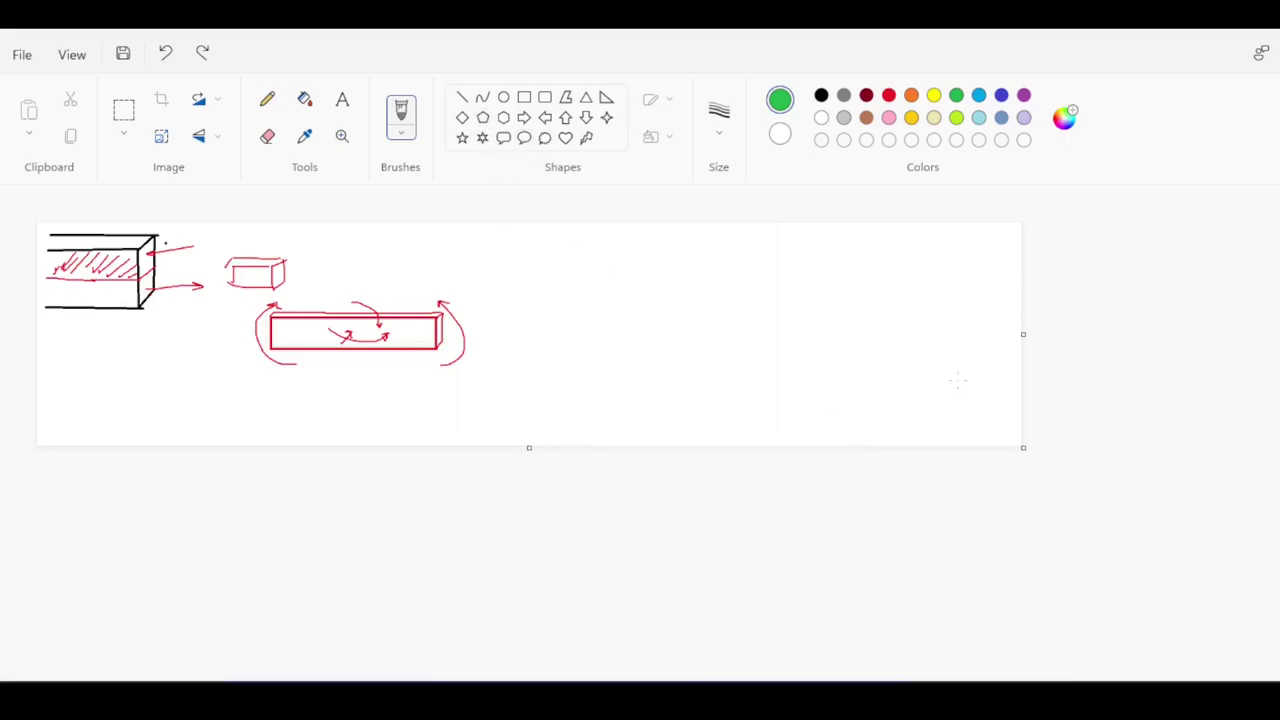
{"action": "left_click_drag", "start_coordinate": [1030, 445], "coordinate": [882, 535]}
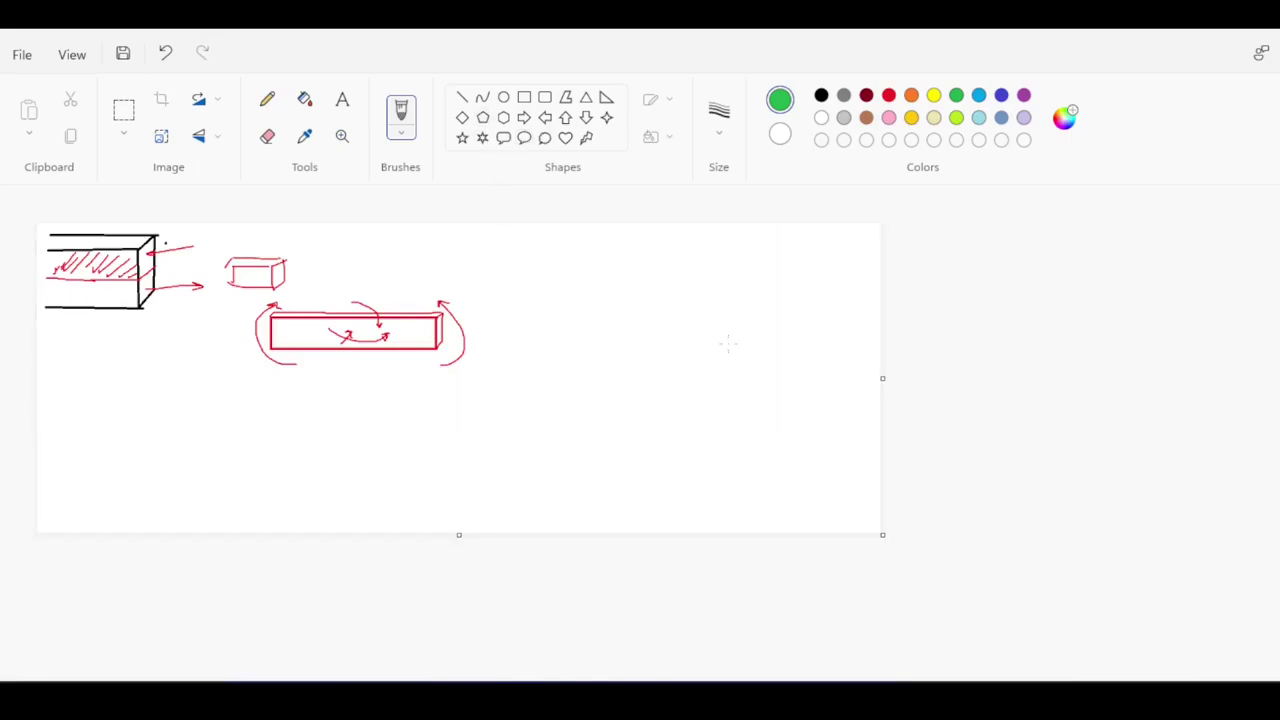
Draw a long thin black horizontal rectangle in the empty area beside the red beam.
{"action": "scroll", "coordinate": [728, 344], "scroll_direction": "up", "scroll_amount": 3, "text": "ctrl"}
{"action": "left_click_drag", "start_coordinate": [703, 675], "coordinate": [1054, 679]}
{"action": "left_click", "coordinate": [524, 97]}
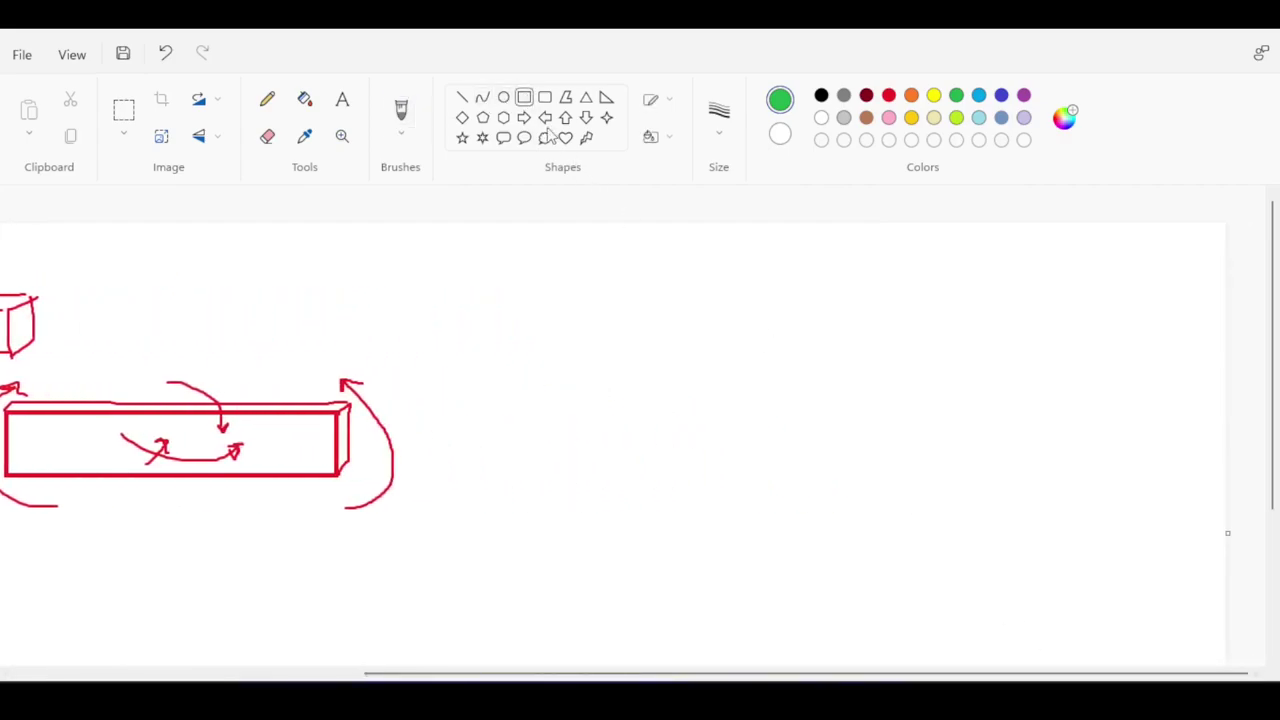
{"action": "left_click_drag", "start_coordinate": [537, 315], "coordinate": [844, 340]}
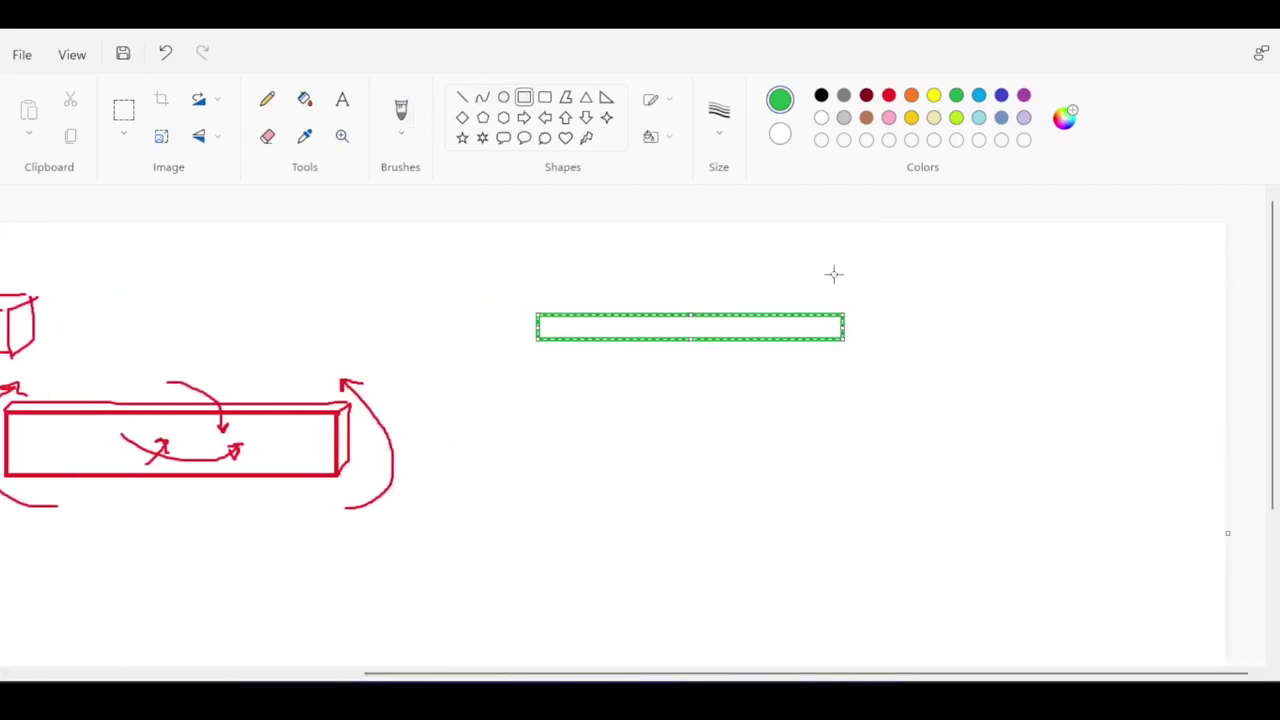
{"action": "left_click", "coordinate": [821, 95]}
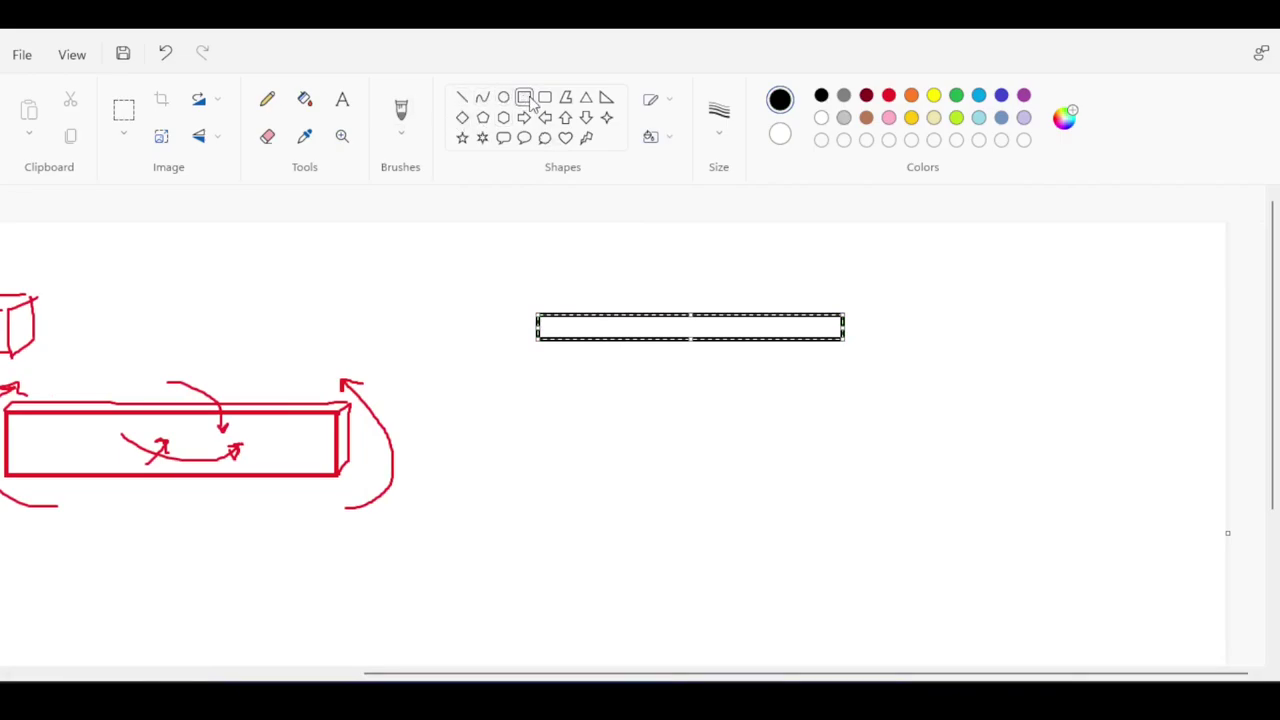
{"action": "left_click", "coordinate": [800, 408]}
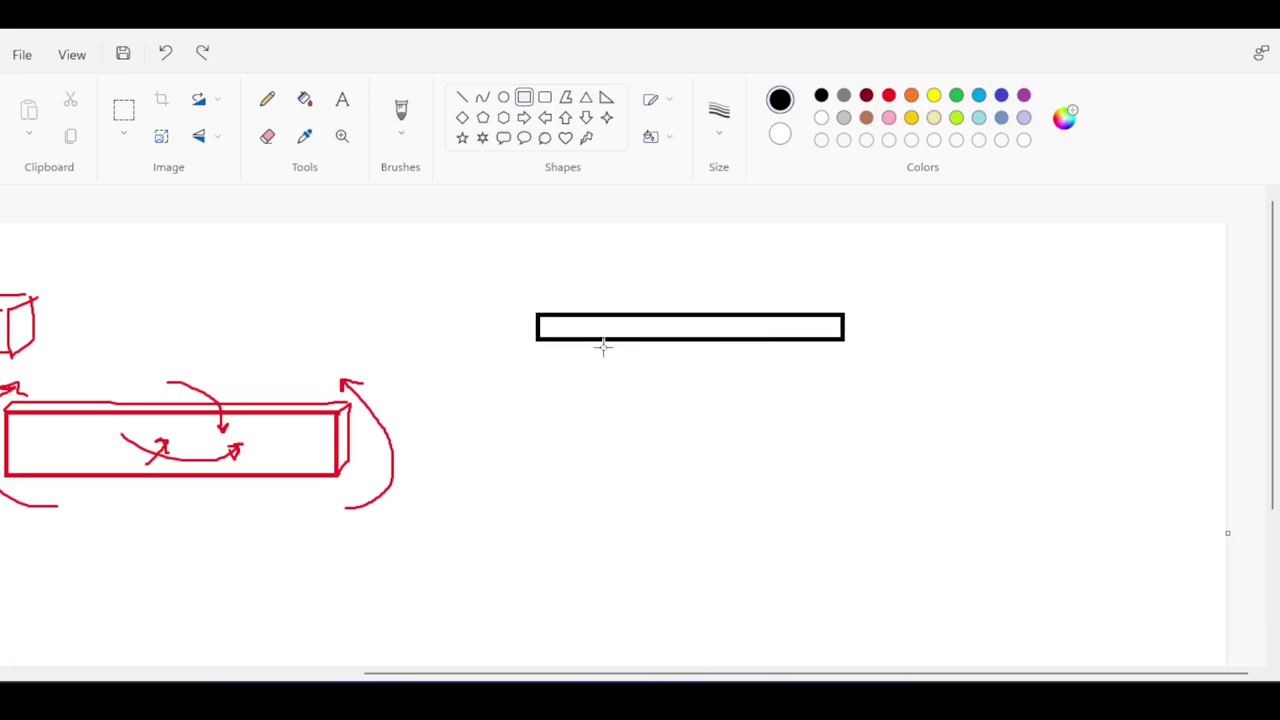
Add two short upright black rectangles beneath the thin horizontal rectangle.
{"action": "left_click_drag", "start_coordinate": [597, 341], "coordinate": [636, 413]}
{"action": "left_click_drag", "start_coordinate": [771, 337], "coordinate": [733, 416]}
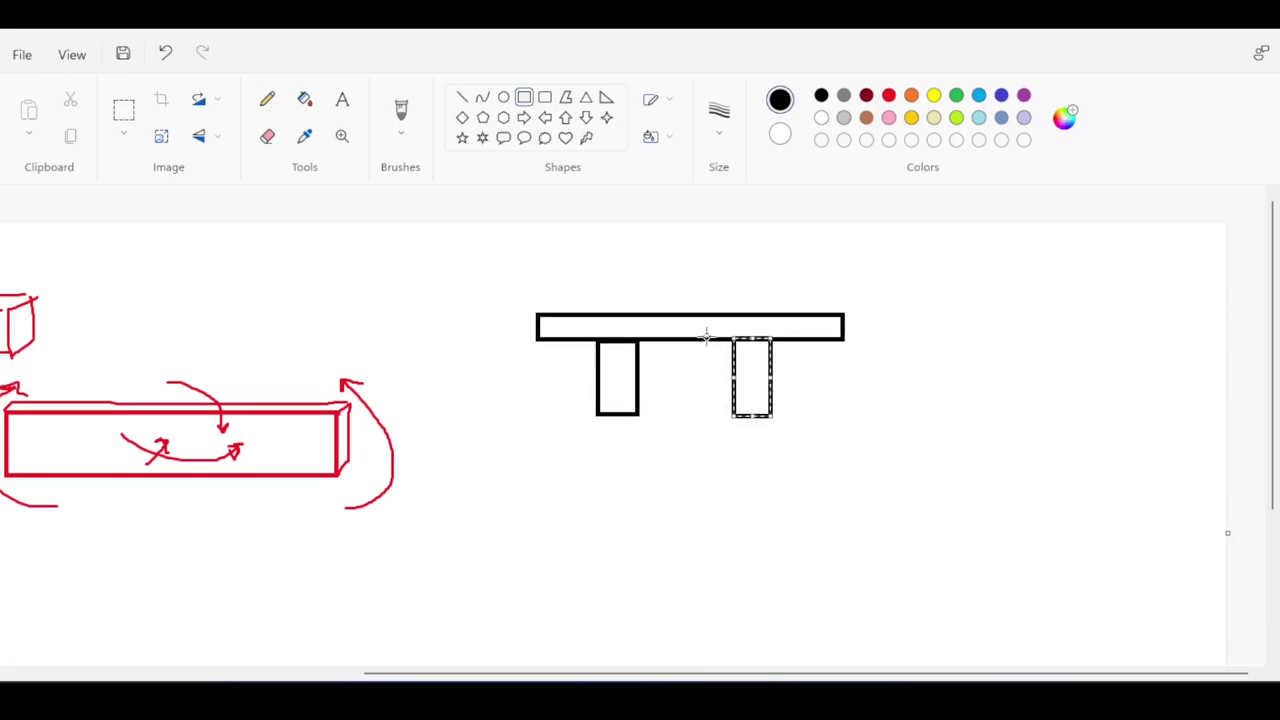
{"action": "left_click", "coordinate": [710, 298]}
Set a red freehand brush for annotating the black deck sketch.
{"action": "left_click", "coordinate": [412, 118]}
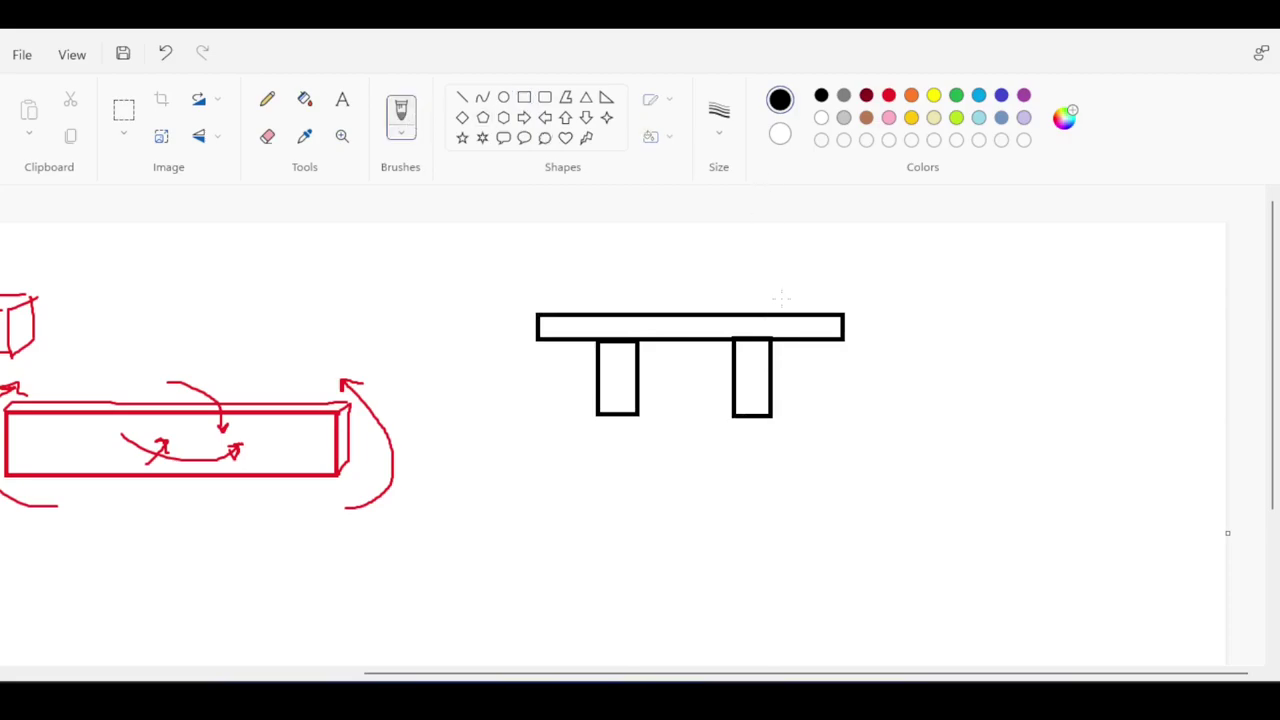
{"action": "left_click", "coordinate": [889, 96]}
Sketch red ties joining the deck to both upright rectangles and a curved arrow above it, and undo them.
{"action": "key", "text": "ctrl+z"}
{"action": "left_click_drag", "start_coordinate": [761, 366], "coordinate": [764, 322]}
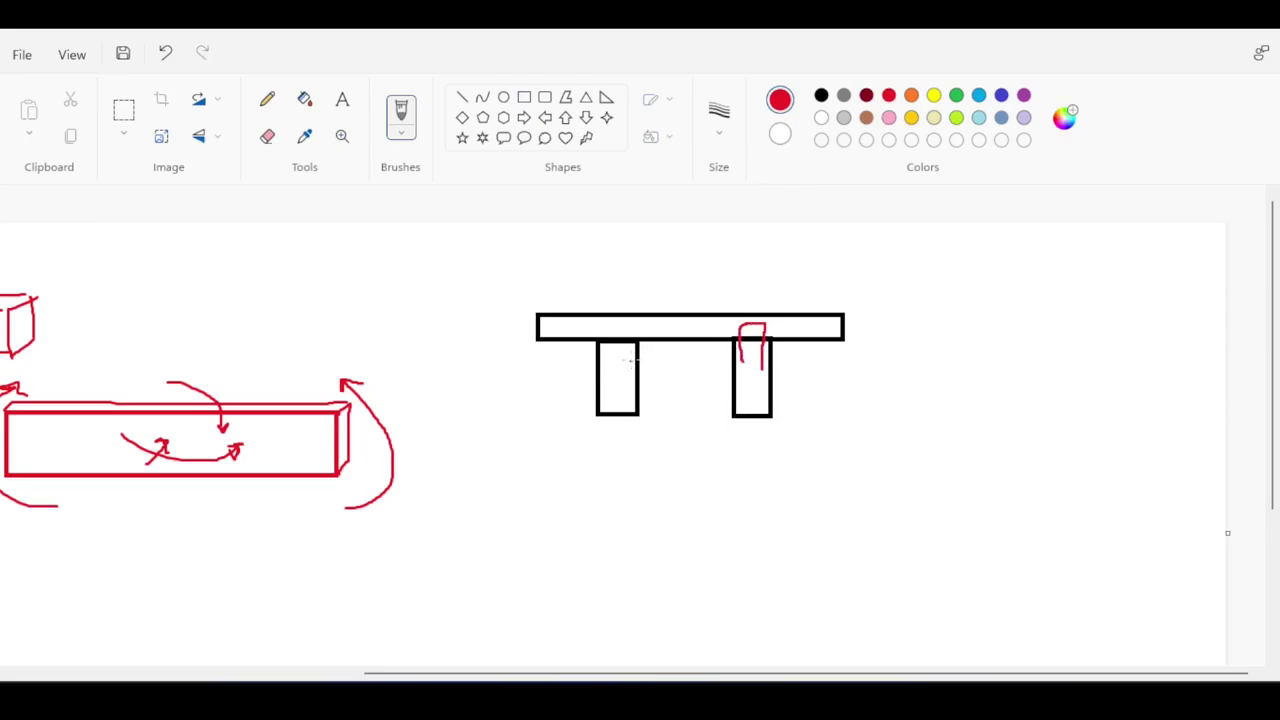
{"action": "left_click_drag", "start_coordinate": [631, 362], "coordinate": [610, 327]}
{"action": "left_click_drag", "start_coordinate": [626, 262], "coordinate": [685, 300]}
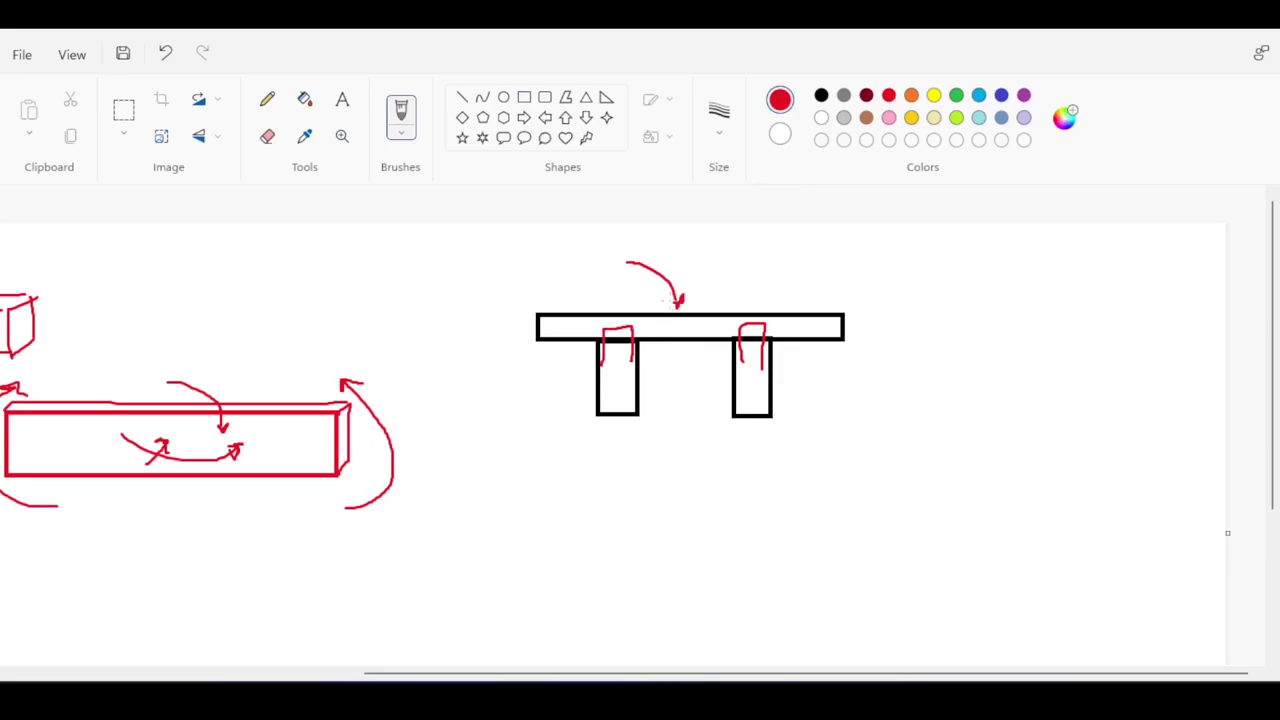
{"action": "key", "text": "ctrl+z"}
{"action": "key", "text": "ctrl+z"}
{"action": "key", "text": "ctrl+z"}
{"action": "key", "text": "ctrl+z"}
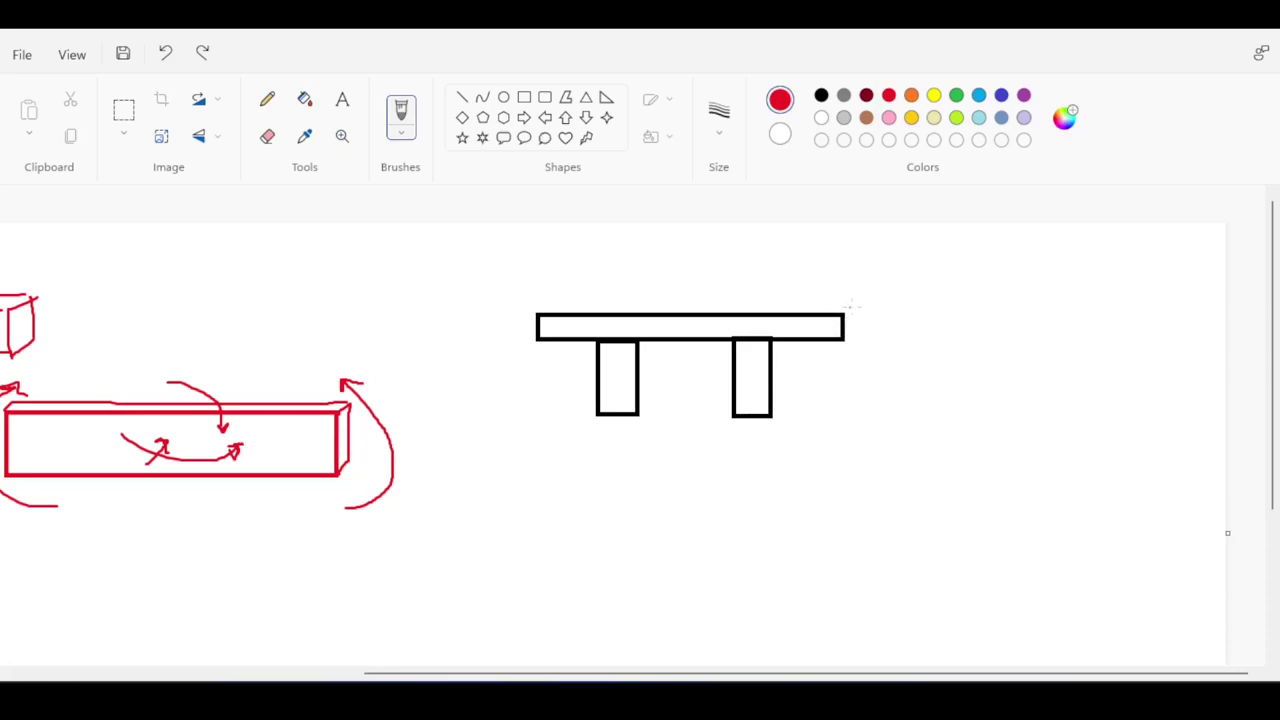
Draw curved red arrows from both ends of the black deck around to the outer sides of the upright rectangles.
{"action": "mouse_move", "coordinate": [850, 305]}
{"action": "left_mouse_down"}
{"action": "mouse_move", "coordinate": [678, 292]}
{"action": "mouse_move", "coordinate": [505, 372]}
{"action": "mouse_move", "coordinate": [862, 310]}
{"action": "mouse_move", "coordinate": [883, 337]}
{"action": "mouse_move", "coordinate": [776, 378]}
{"action": "mouse_move", "coordinate": [800, 385]}
{"action": "left_mouse_up"}
{"action": "mouse_move", "coordinate": [538, 320]}
{"action": "left_mouse_down"}
{"action": "mouse_move", "coordinate": [482, 340]}
{"action": "mouse_move", "coordinate": [588, 371]}
{"action": "left_mouse_up"}
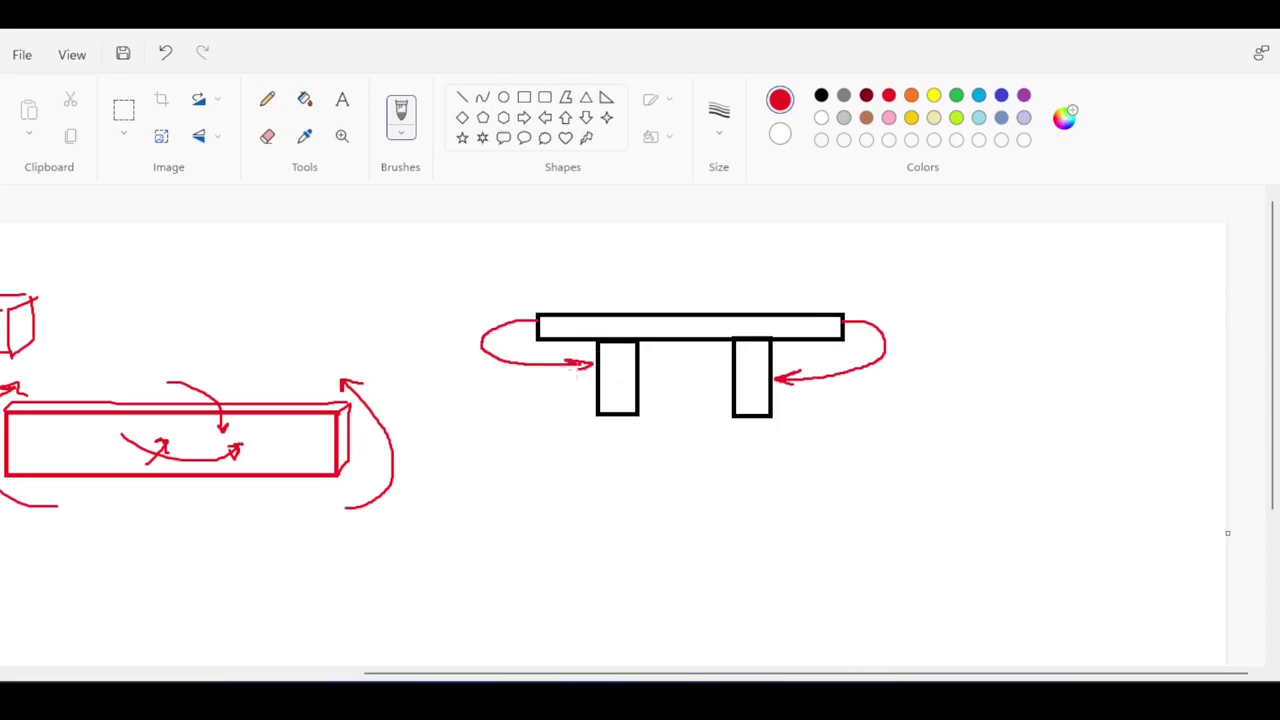
Undo the curved red arrows drawn at both ends of the black deck.
{"action": "key", "text": "ctrl+z"}
{"action": "key", "text": "ctrl+z"}
{"action": "key", "text": "ctrl+z"}
{"action": "key", "text": "ctrl+z"}
{"action": "key", "text": "ctrl+z"}
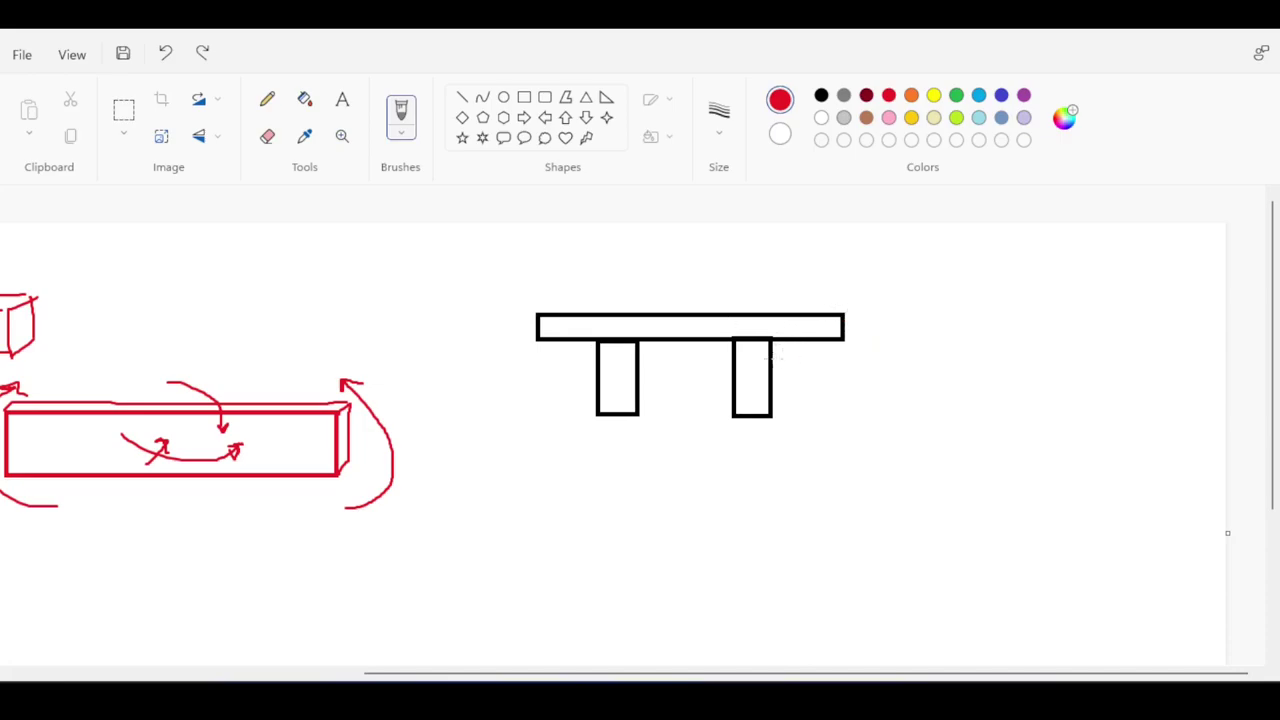
Sketch a red loop around the whole horizontal deck rectangle and undo it.
{"action": "mouse_move", "coordinate": [800, 352]}
{"action": "left_mouse_down"}
{"action": "mouse_move", "coordinate": [737, 335]}
{"action": "mouse_move", "coordinate": [800, 346]}
{"action": "left_mouse_up"}
{"action": "key", "text": "ctrl+z"}
{"action": "mouse_move", "coordinate": [890, 298]}
{"action": "left_mouse_down"}
{"action": "mouse_move", "coordinate": [722, 287]}
{"action": "mouse_move", "coordinate": [506, 314]}
{"action": "mouse_move", "coordinate": [602, 350]}
{"action": "mouse_move", "coordinate": [828, 351]}
{"action": "mouse_move", "coordinate": [898, 304]}
{"action": "mouse_move", "coordinate": [871, 301]}
{"action": "left_mouse_up"}
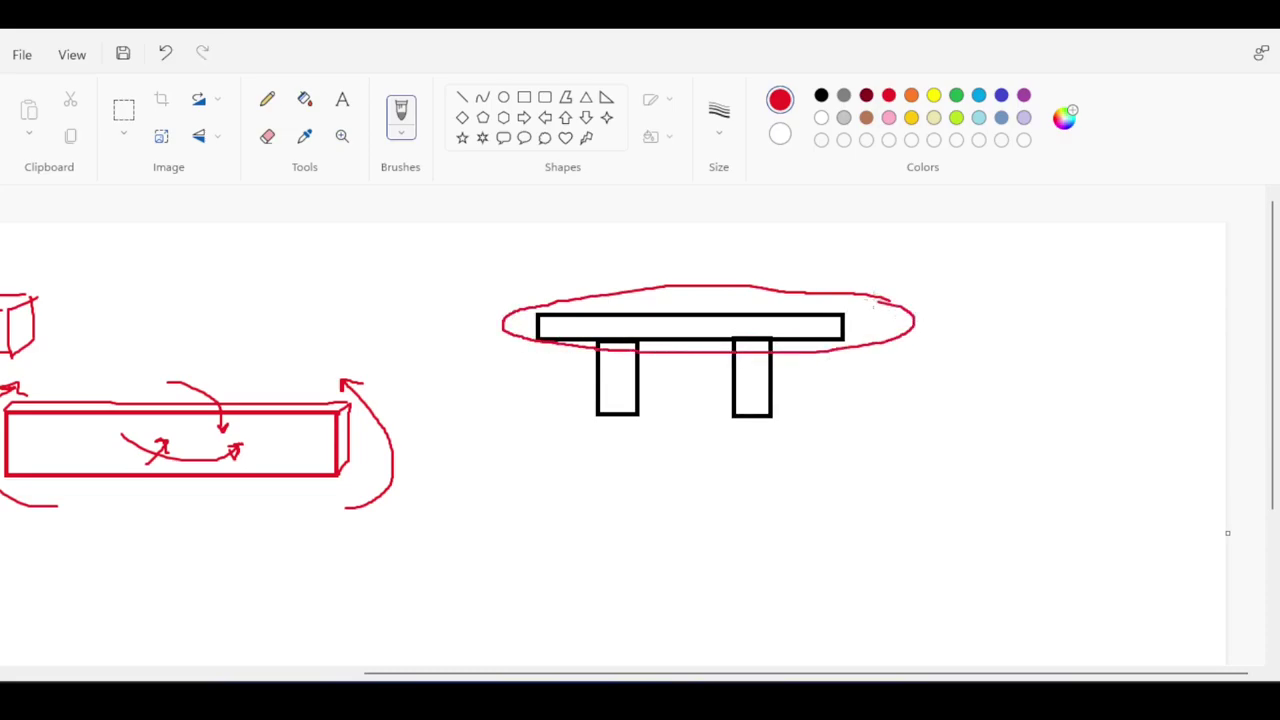
{"action": "key", "text": "ctrl+z"}
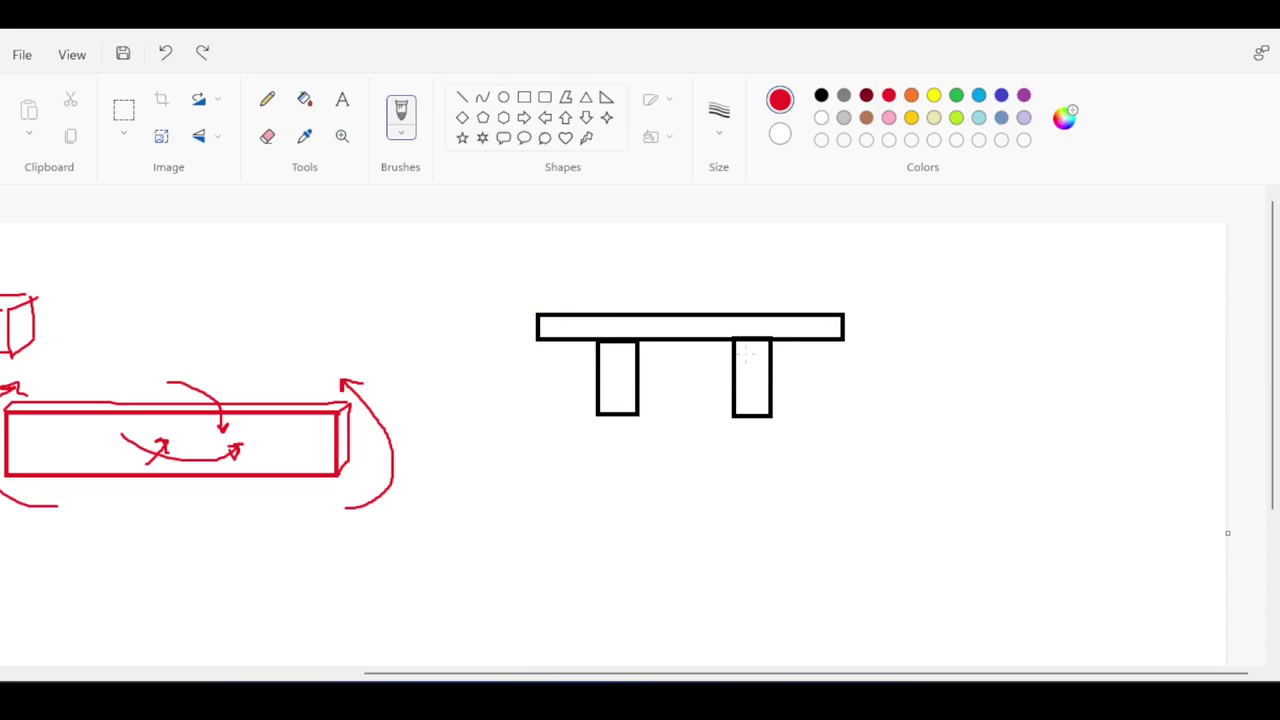
Sketch red strokes tying the deck to both upright rectangles and undo them.
{"action": "left_click_drag", "start_coordinate": [751, 321], "coordinate": [763, 353]}
{"action": "left_click_drag", "start_coordinate": [618, 341], "coordinate": [618, 364]}
{"action": "key", "text": "ctrl+z"}
{"action": "key", "text": "ctrl+z"}
Draw curved blue arrows from both ends of the deck around to the upper outer sides of the upright rectangles.
{"action": "left_click", "coordinate": [1001, 95]}
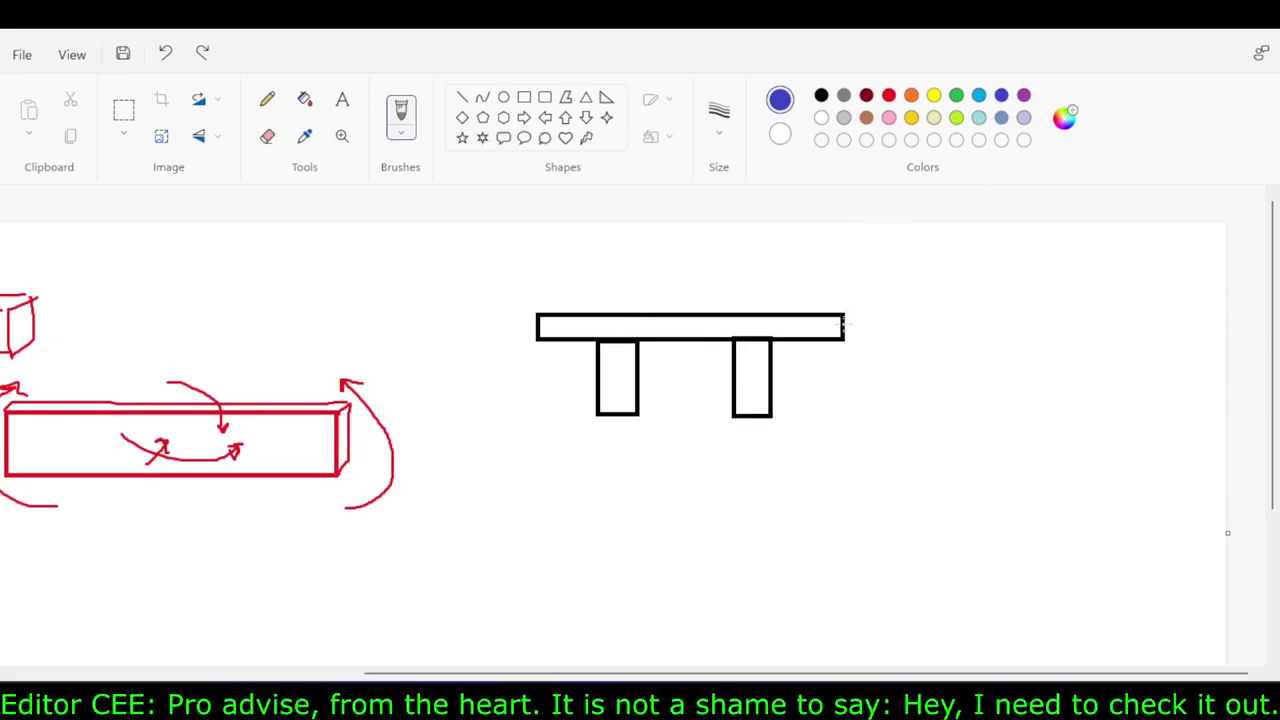
{"action": "mouse_move", "coordinate": [843, 322]}
{"action": "left_mouse_down"}
{"action": "mouse_move", "coordinate": [878, 332]}
{"action": "mouse_move", "coordinate": [855, 363]}
{"action": "mouse_move", "coordinate": [782, 356]}
{"action": "left_mouse_up"}
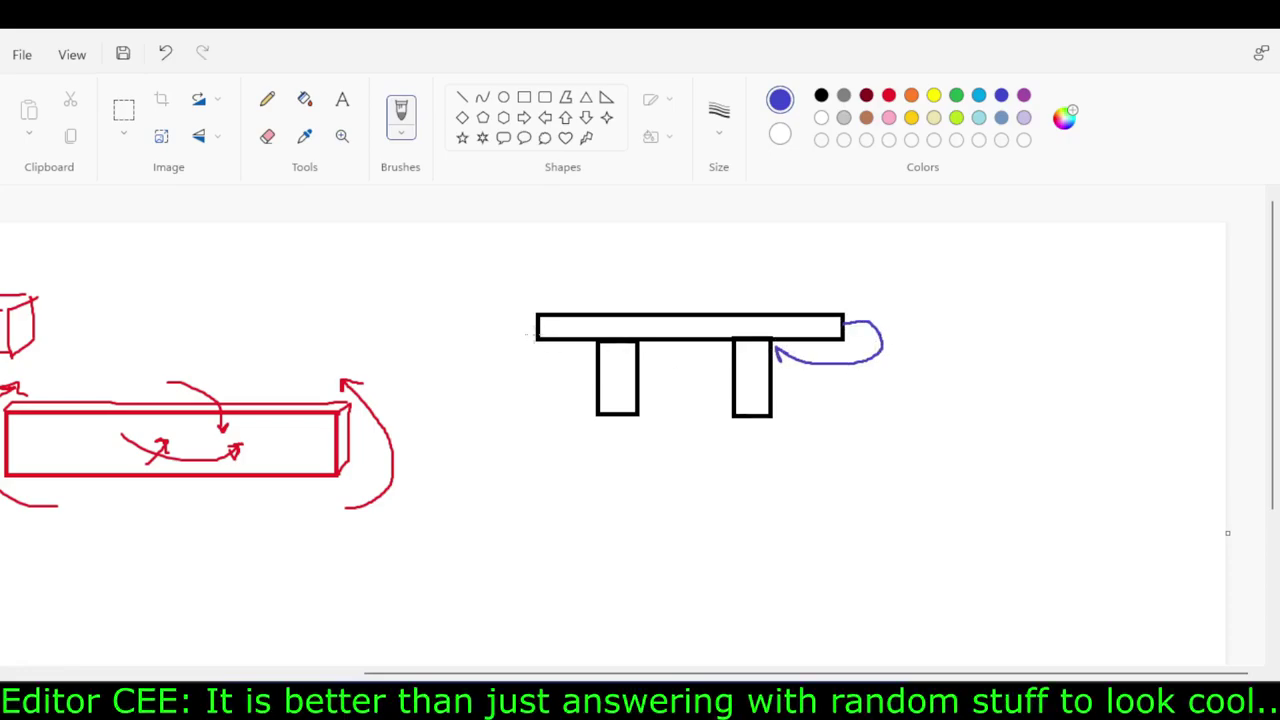
{"action": "mouse_move", "coordinate": [540, 326]}
{"action": "left_mouse_down"}
{"action": "mouse_move", "coordinate": [516, 328]}
{"action": "mouse_move", "coordinate": [534, 372]}
{"action": "mouse_move", "coordinate": [592, 342]}
{"action": "mouse_move", "coordinate": [580, 344]}
{"action": "mouse_move", "coordinate": [598, 355]}
{"action": "left_mouse_up"}
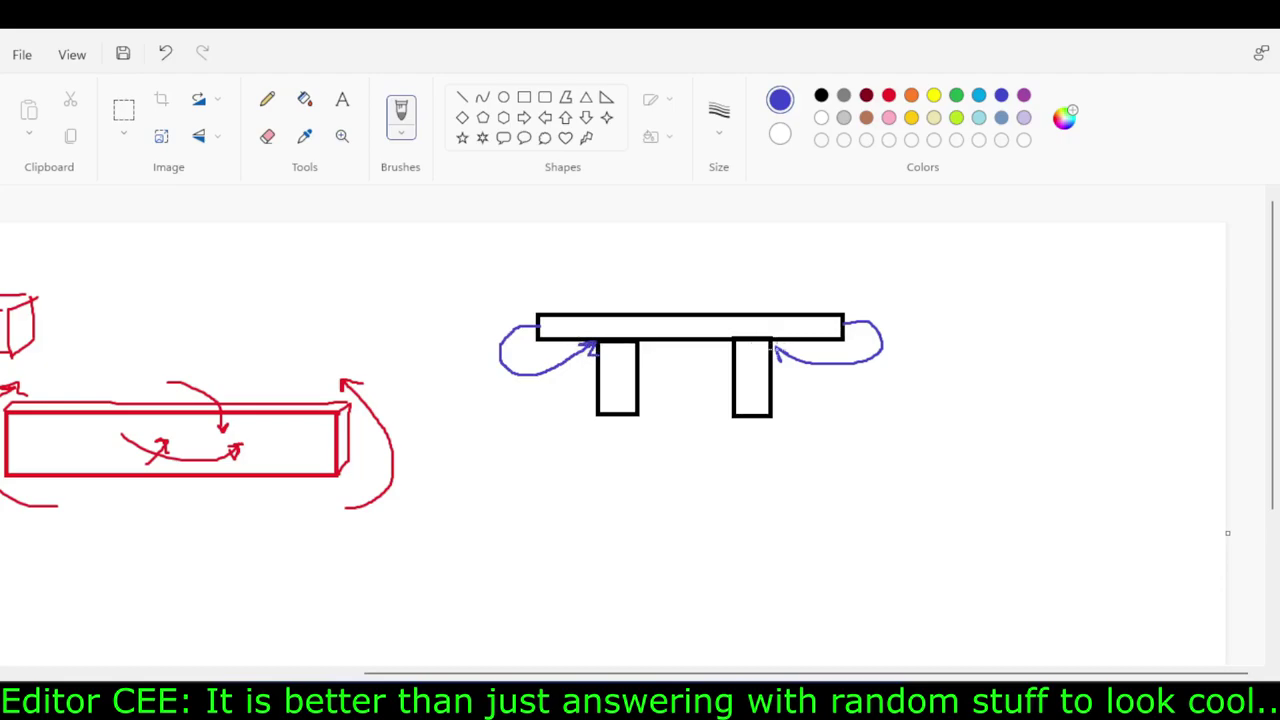
{"action": "left_click_drag", "start_coordinate": [775, 344], "coordinate": [780, 360]}
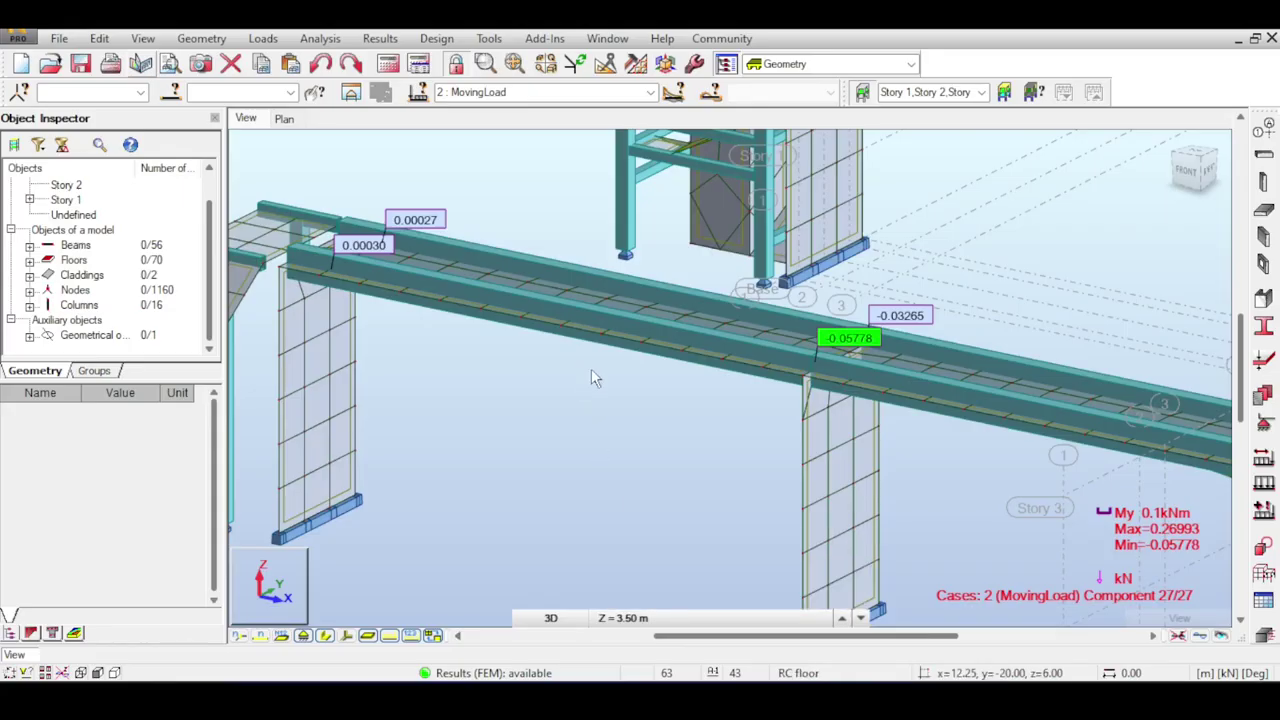
Switch to Robot Structural Analysis and examine the whole footbridge model, including the bridges behind the one under moving load.
{"action": "scroll", "coordinate": [599, 371], "scroll_direction": "up", "scroll_amount": 2}
{"action": "scroll", "coordinate": [600, 377], "scroll_direction": "down", "scroll_amount": 5}
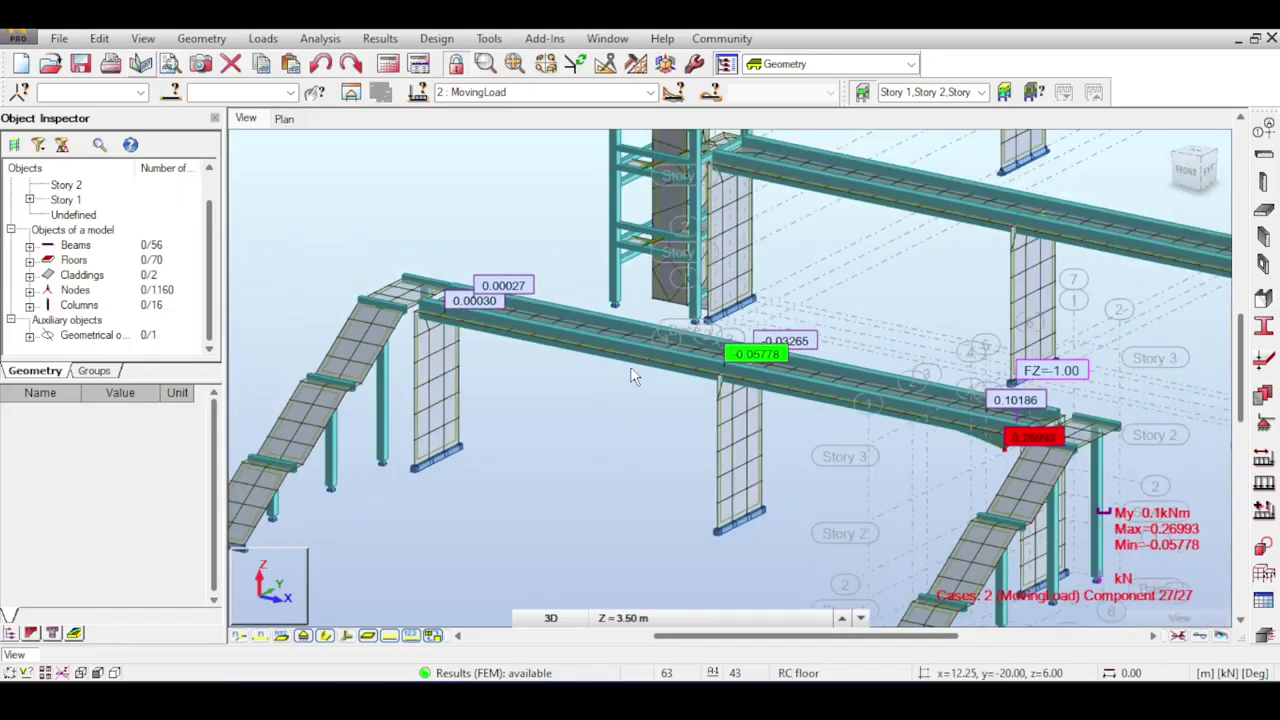
{"action": "scroll", "coordinate": [711, 335], "scroll_direction": "down", "scroll_amount": 2}
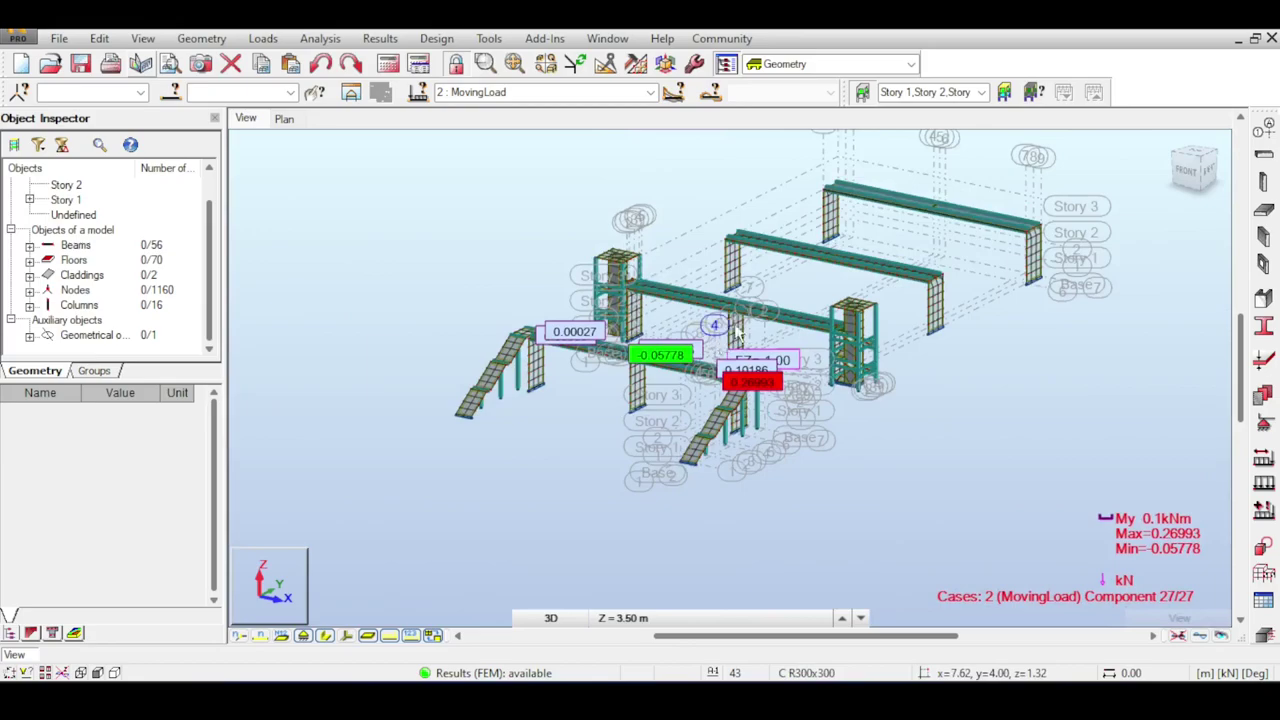
{"action": "middle_click_drag", "start_coordinate": [780, 258], "coordinate": [750, 294]}
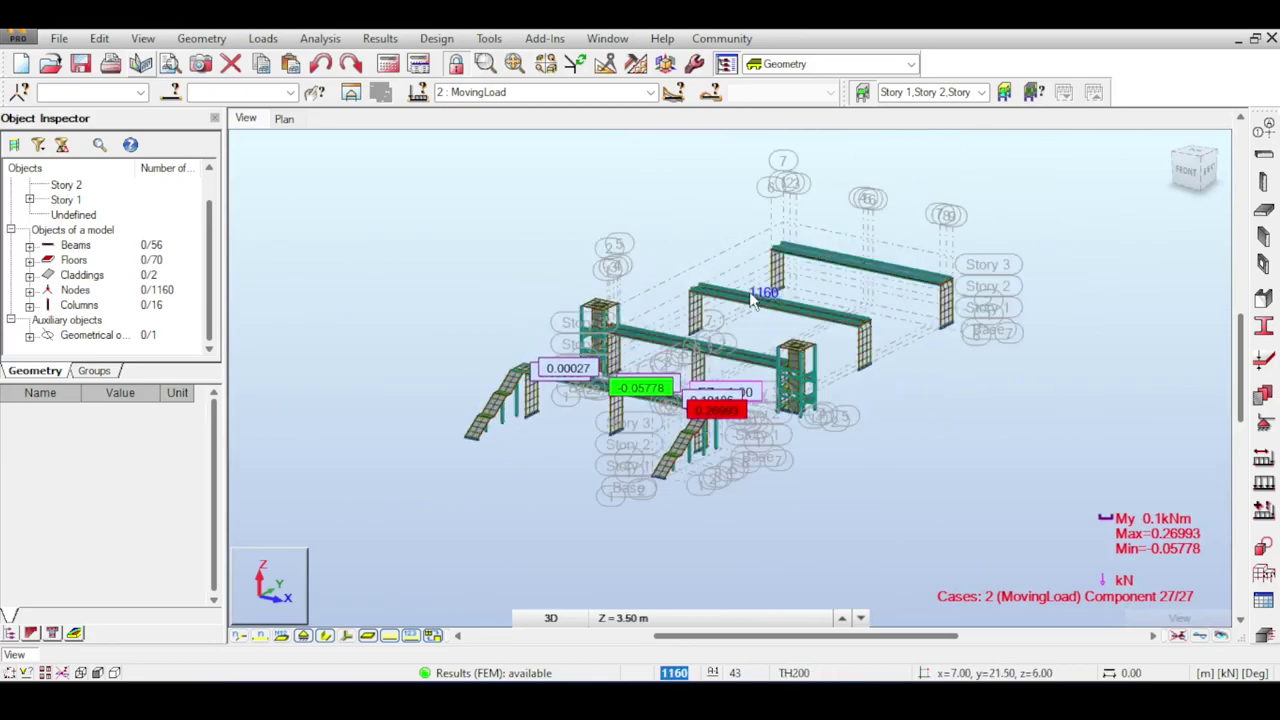